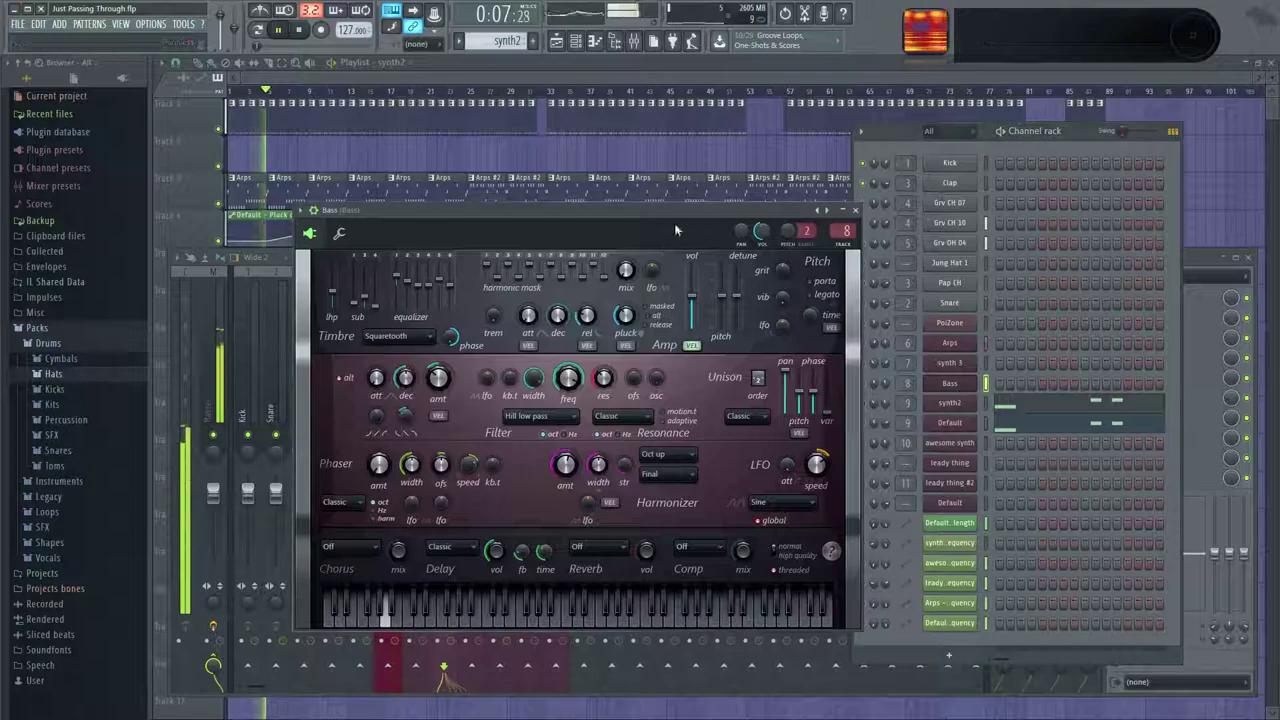
Look over the playlist's clips and automation, and place the Bass channel's synth window beside them.
left_click(556, 62)
scroll(347, 392, "down", 1)
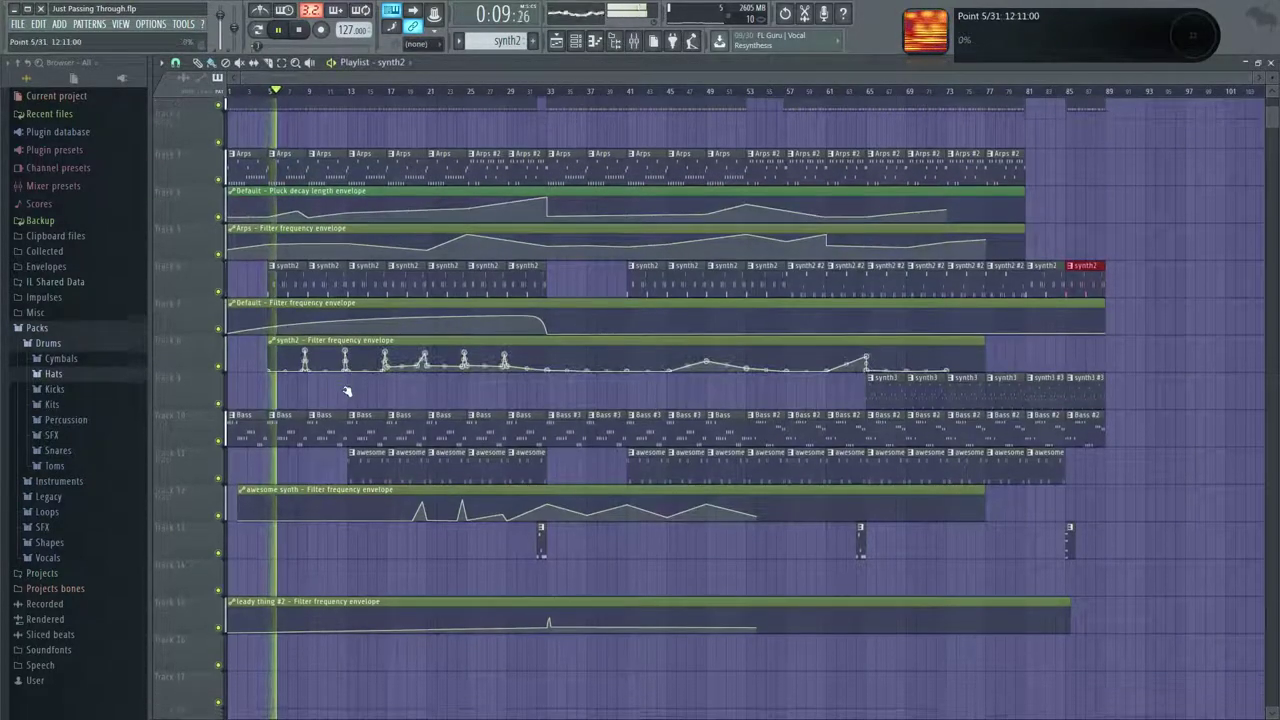
scroll(347, 392, "down", 3)
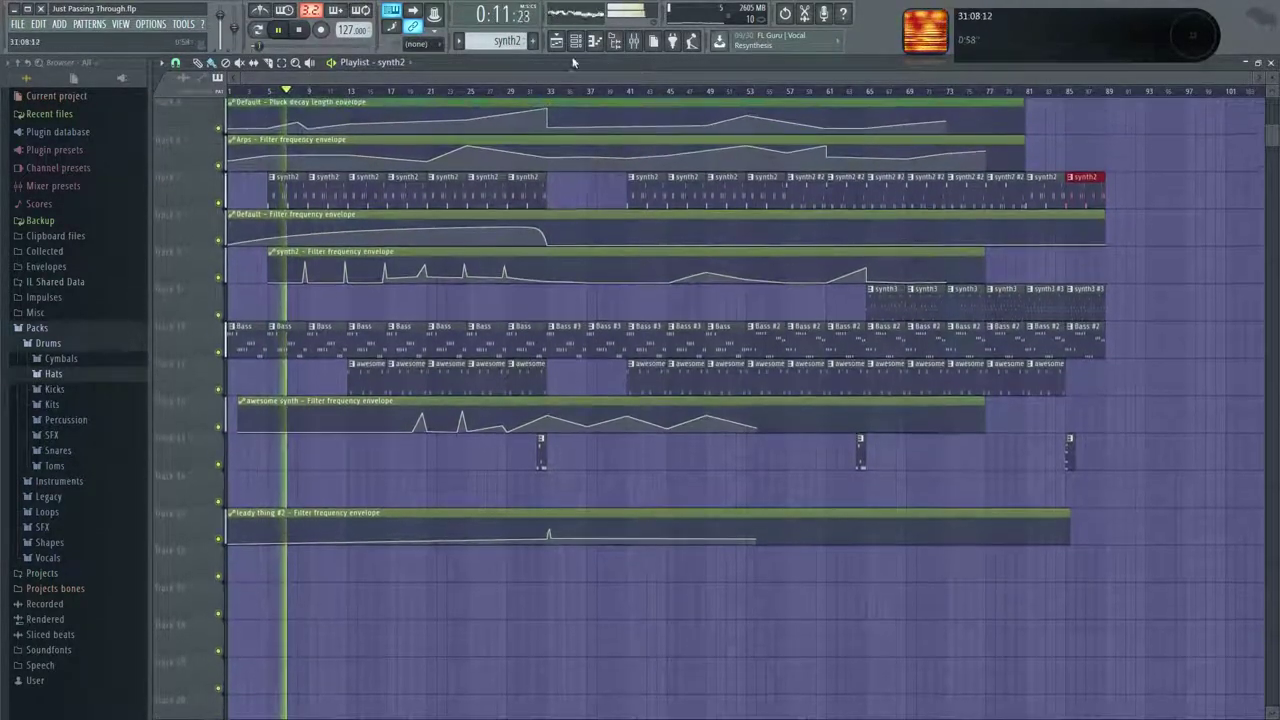
left_click(575, 41)
left_click(955, 398)
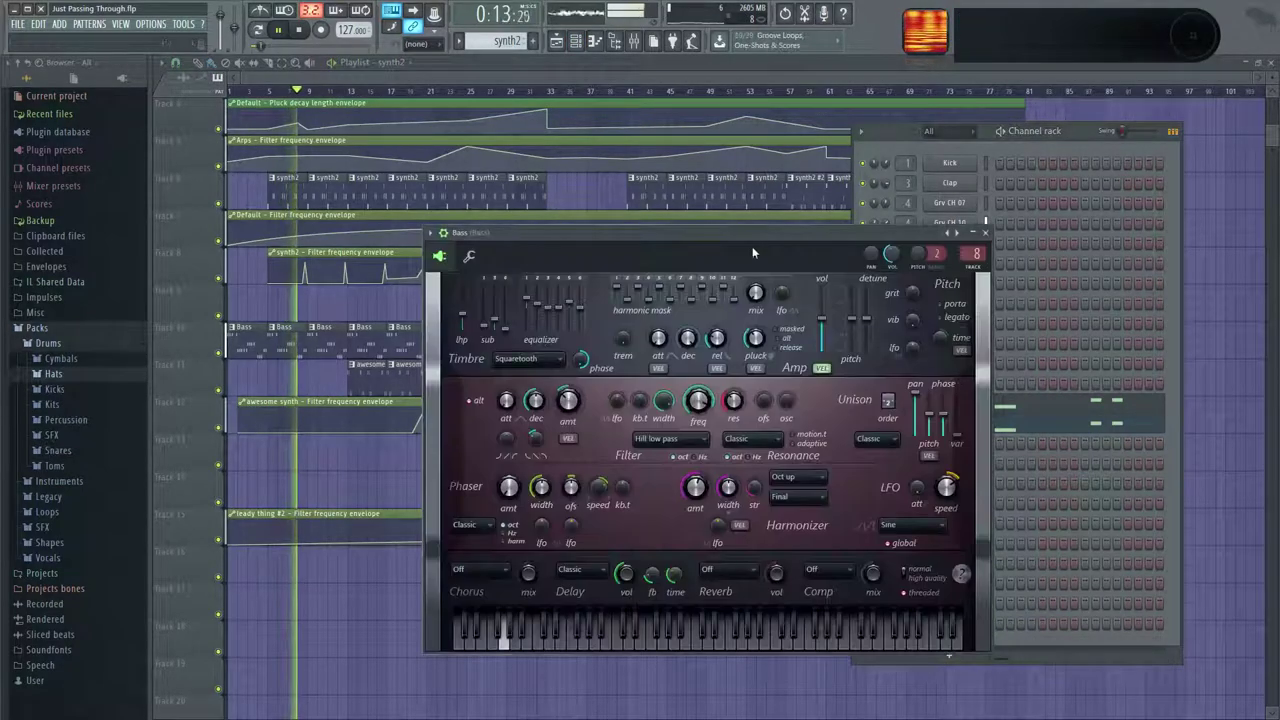
left_click(770, 221)
left_click(577, 42)
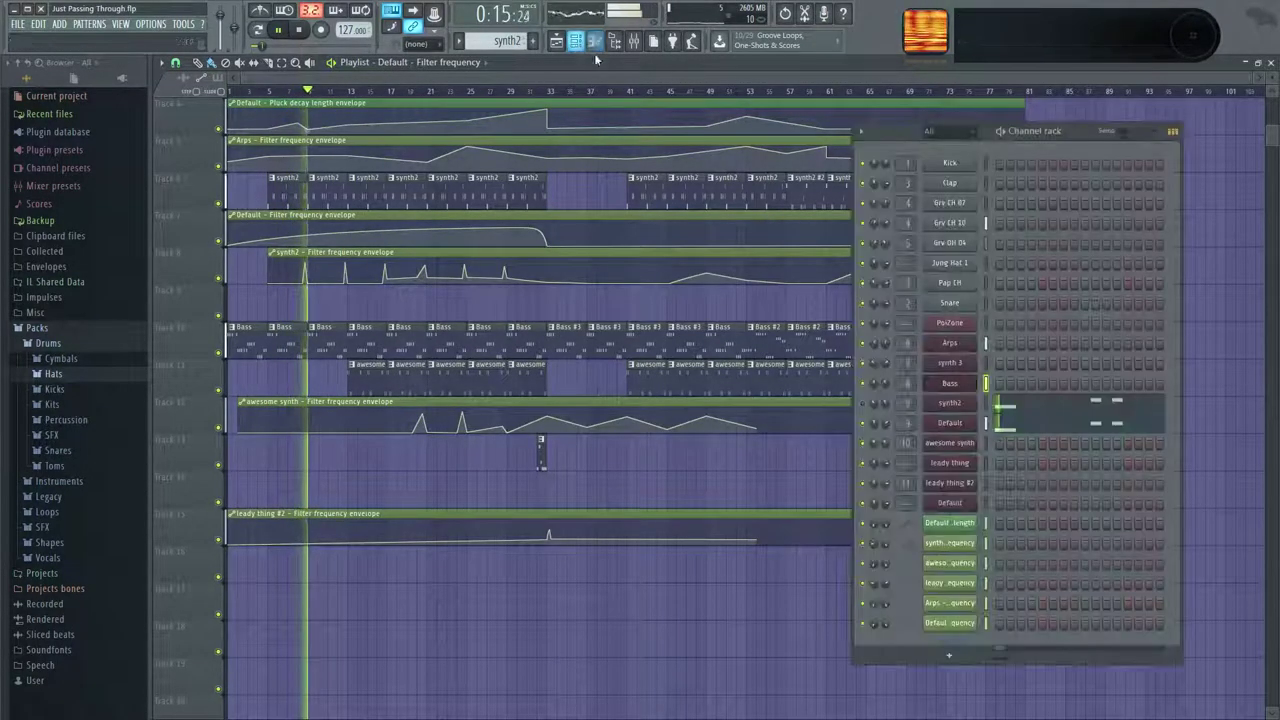
left_click(949, 383)
left_click_drag(675, 255, 800, 238)
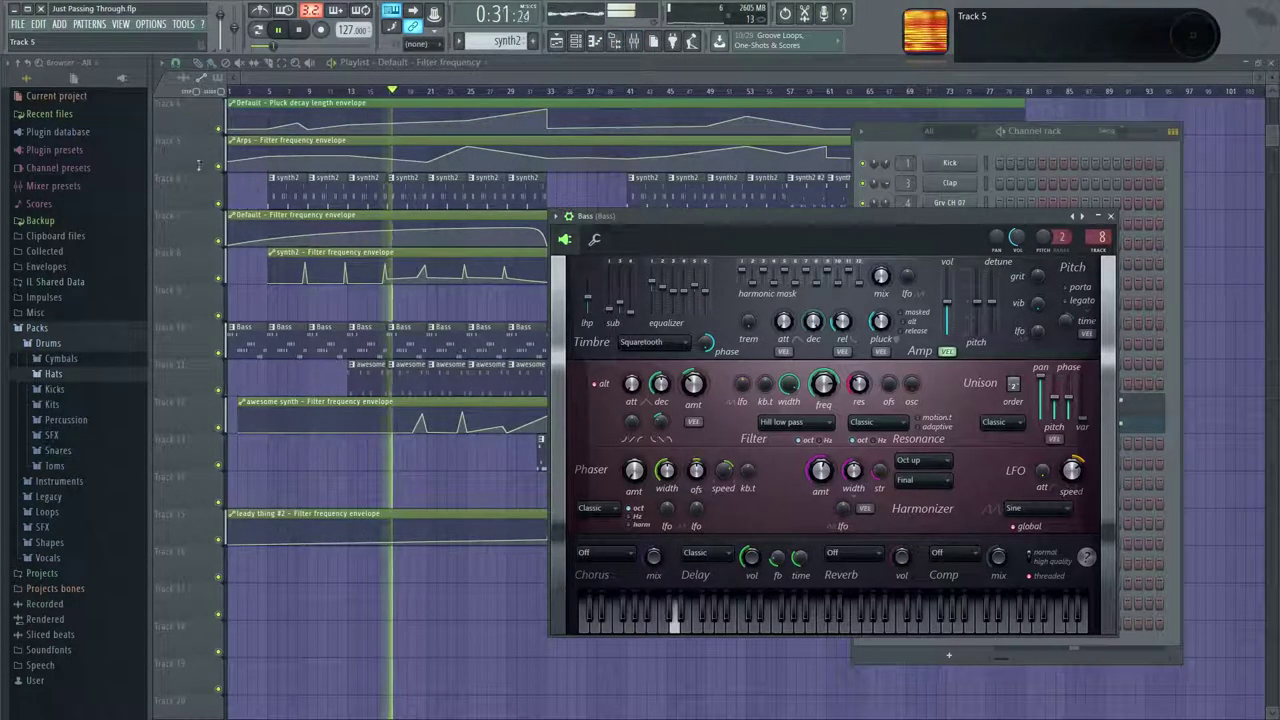
Insert an empty playlist track directly below the Bass clips and create an automation clip for the Bass synth's filter frequency.
right_click(210, 385)
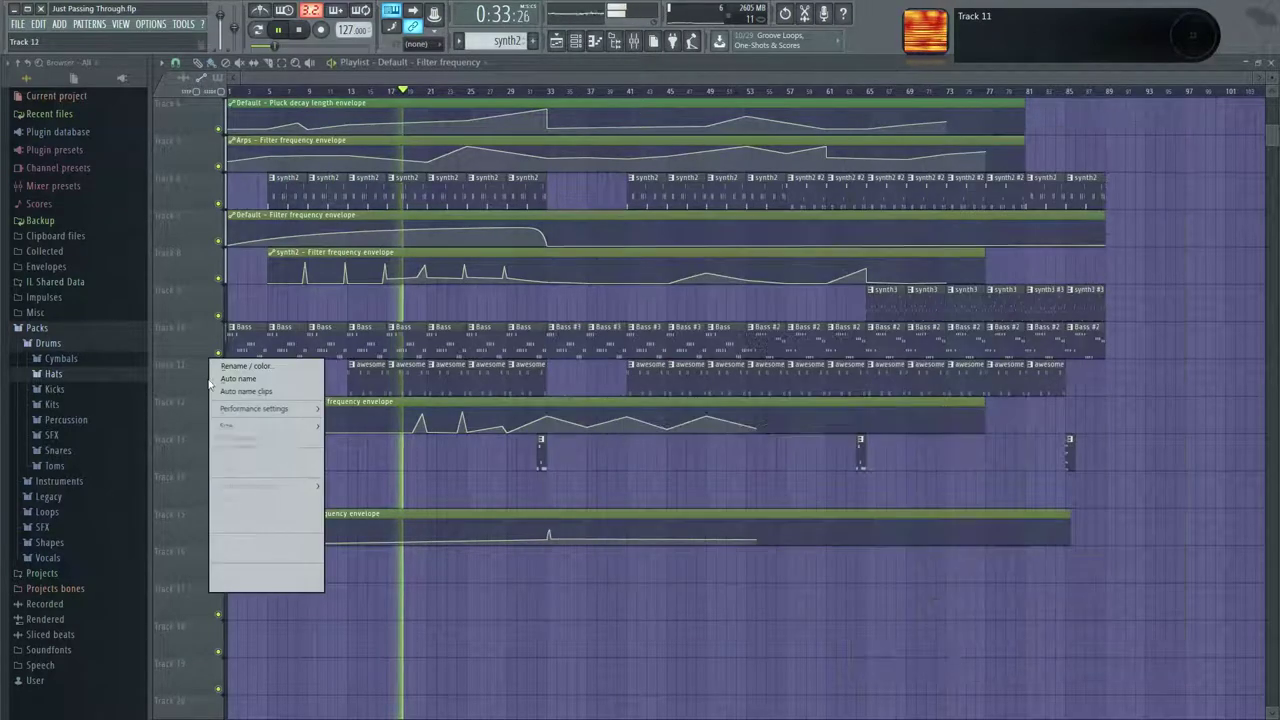
left_click(286, 541)
double_click(537, 322)
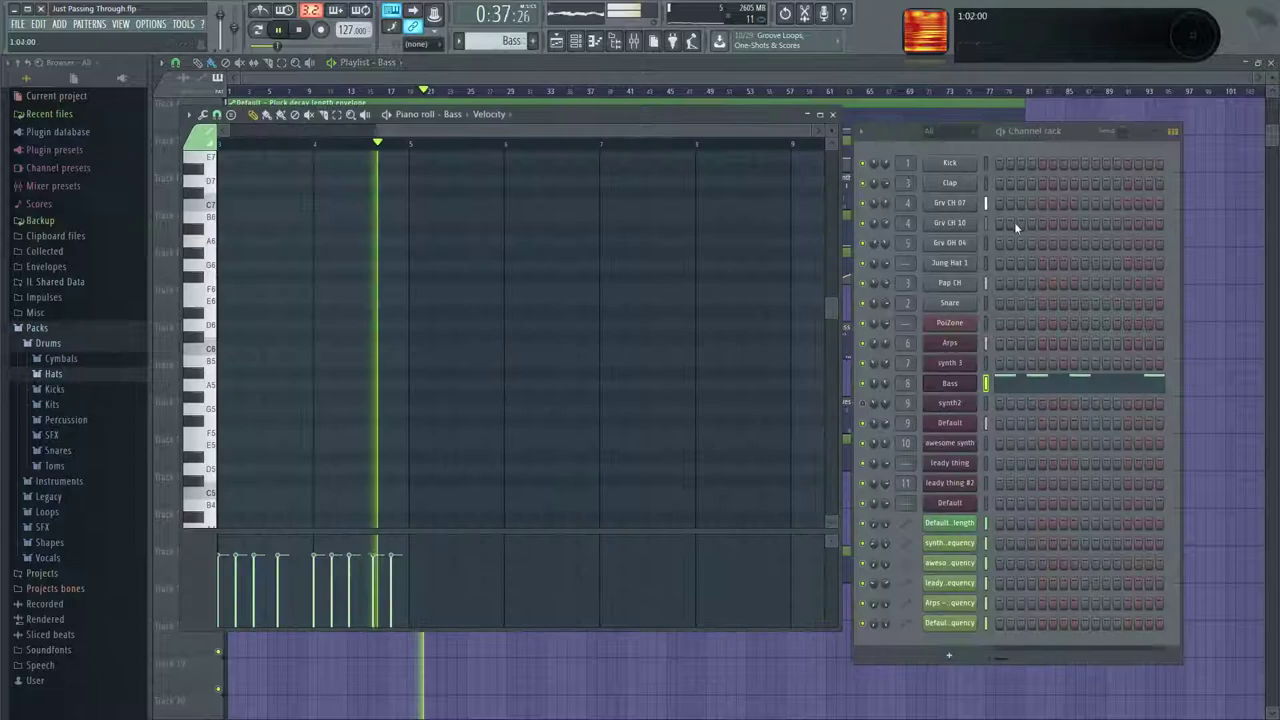
left_click(835, 117)
left_click(949, 383)
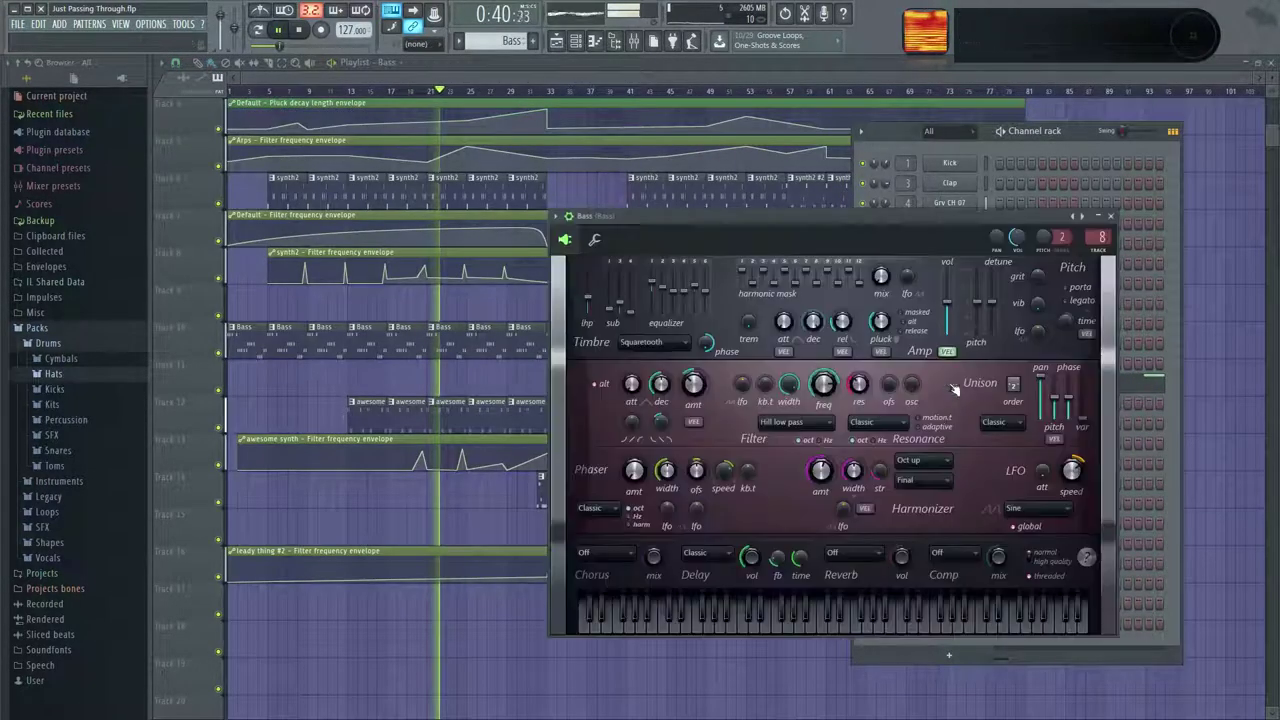
right_click(818, 378)
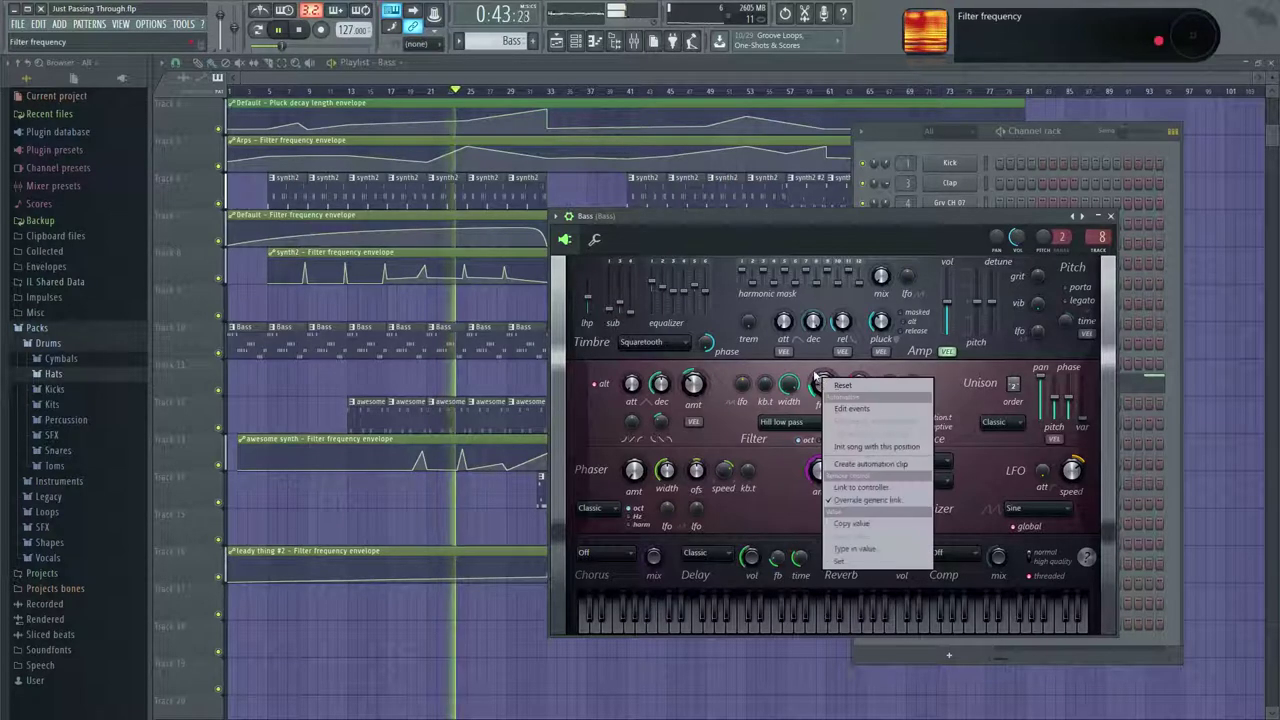
left_click(870, 464)
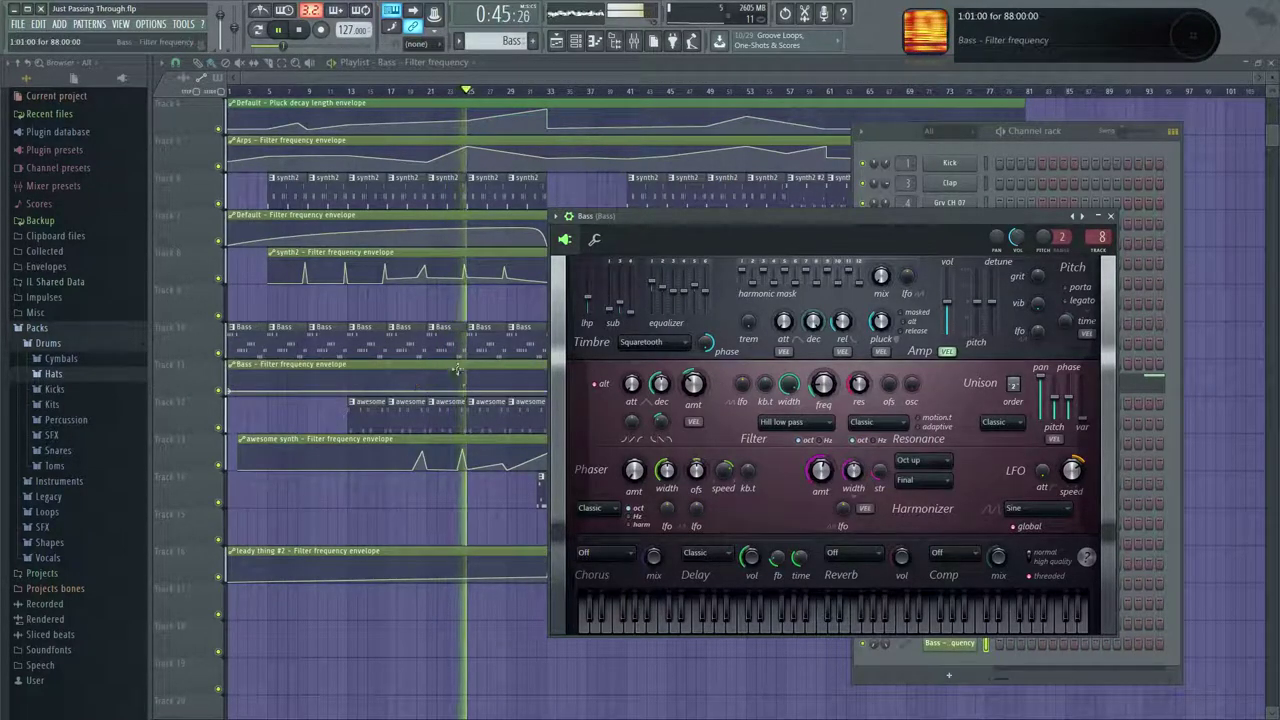
Add a 79% point at bar 25 to the Bass filter frequency automation and copy its value to the end point.
right_click(469, 382)
left_click_drag(469, 381, 469, 376)
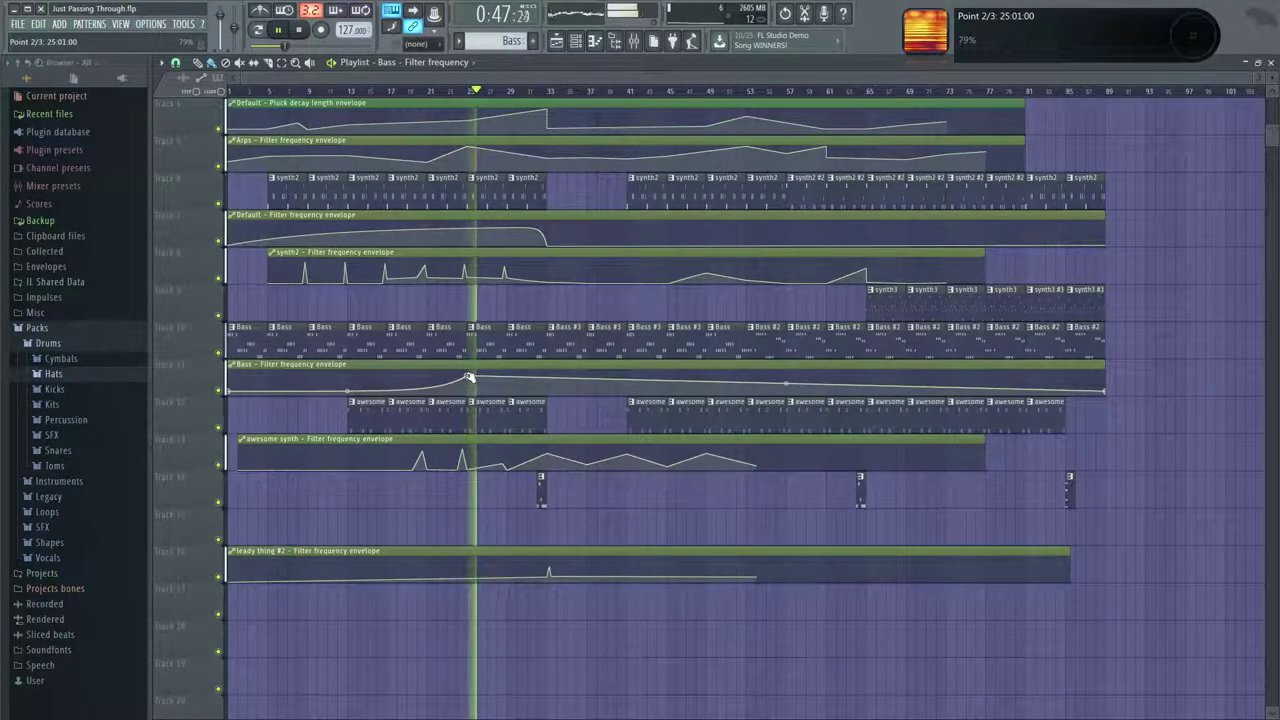
right_click(1101, 391)
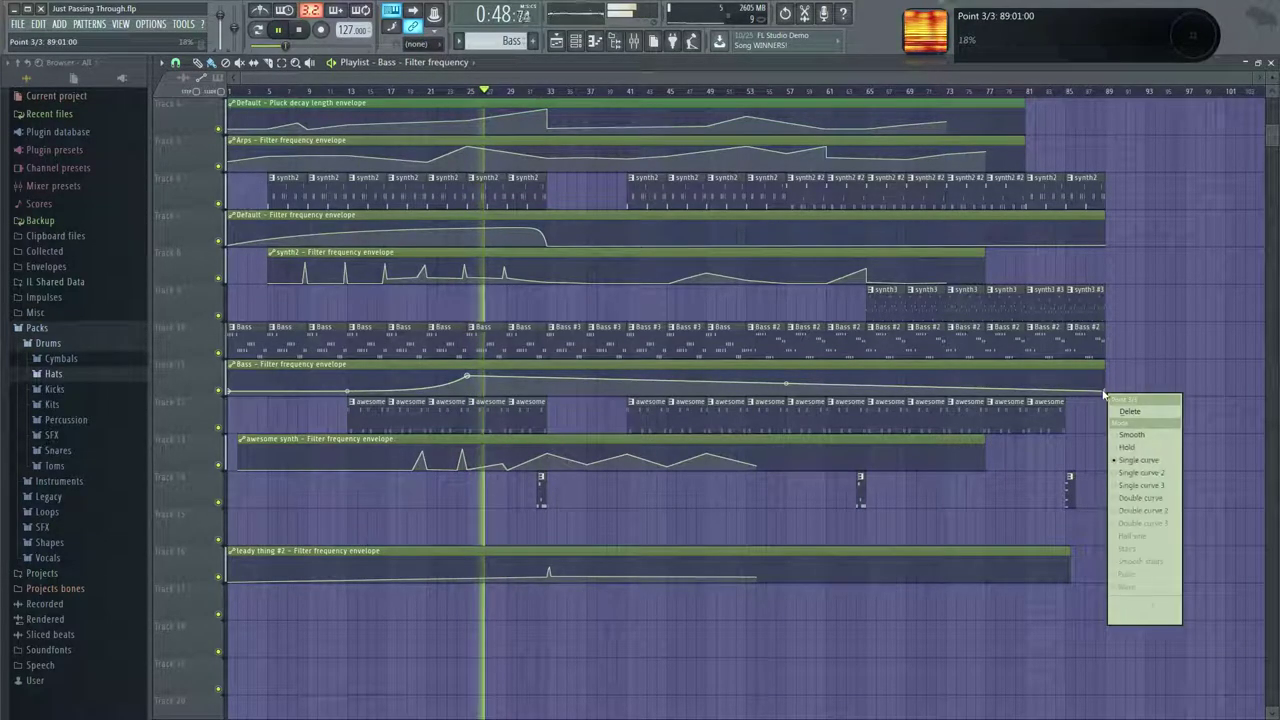
right_click(467, 377)
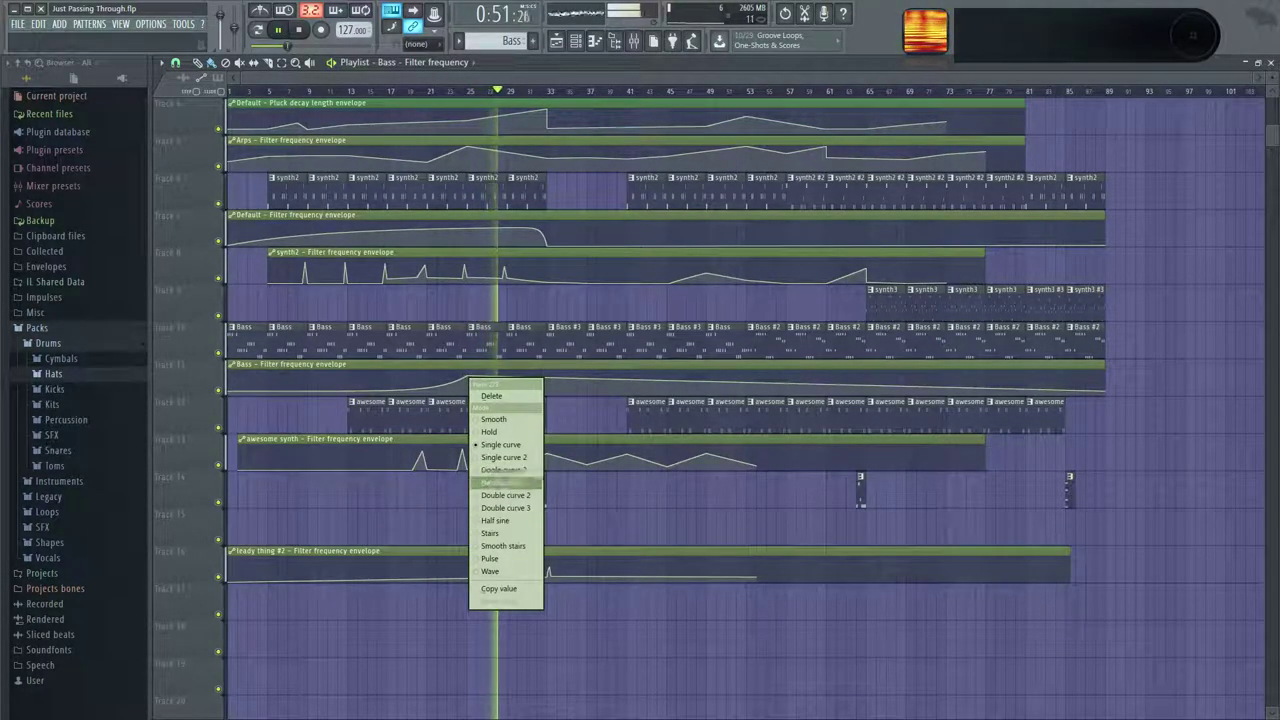
left_click(505, 588)
right_click(1104, 393)
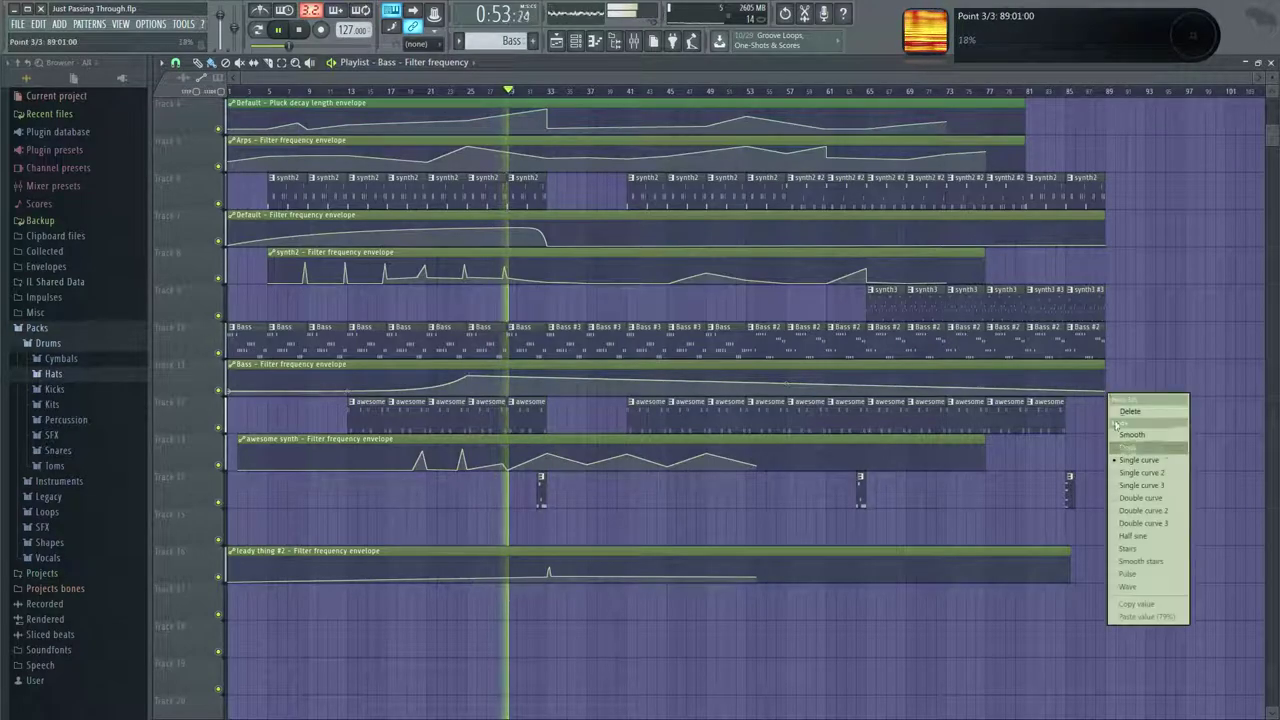
left_click(1143, 617)
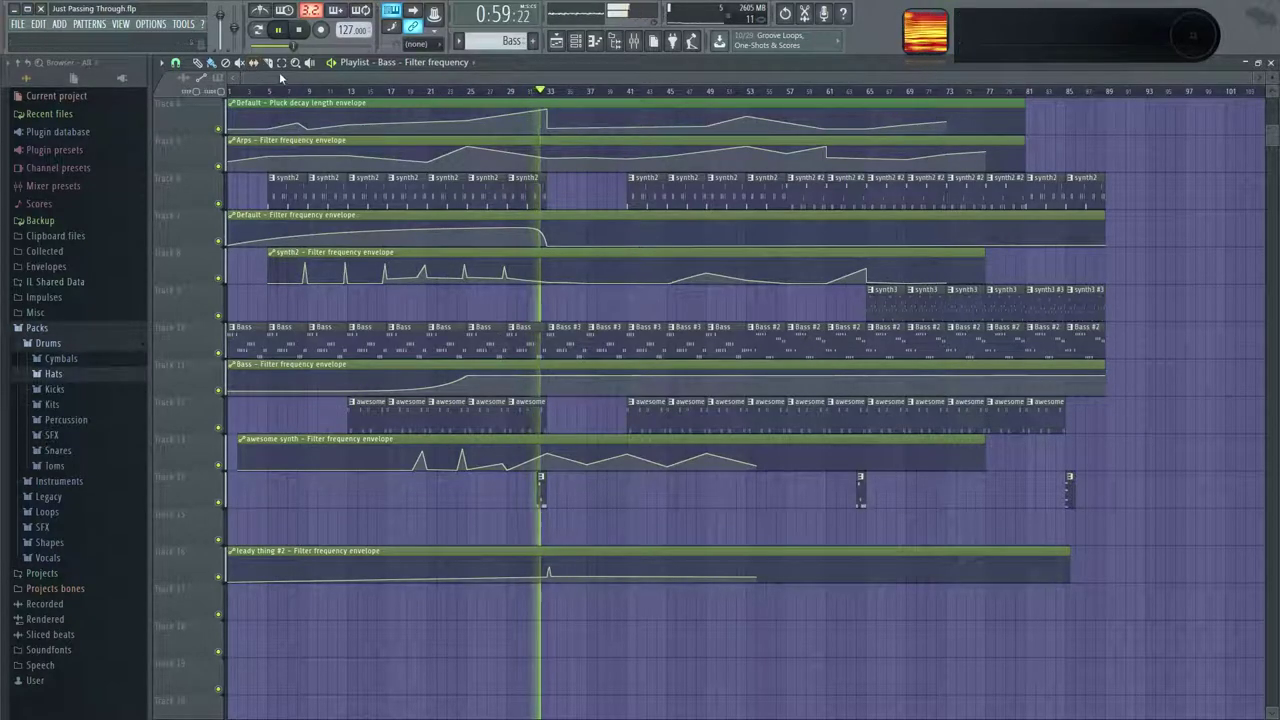
Select the Bass #3 pattern at bar 33, shift the channel rack slightly, and open the Bass synth.
left_click_drag(318, 78, 412, 82)
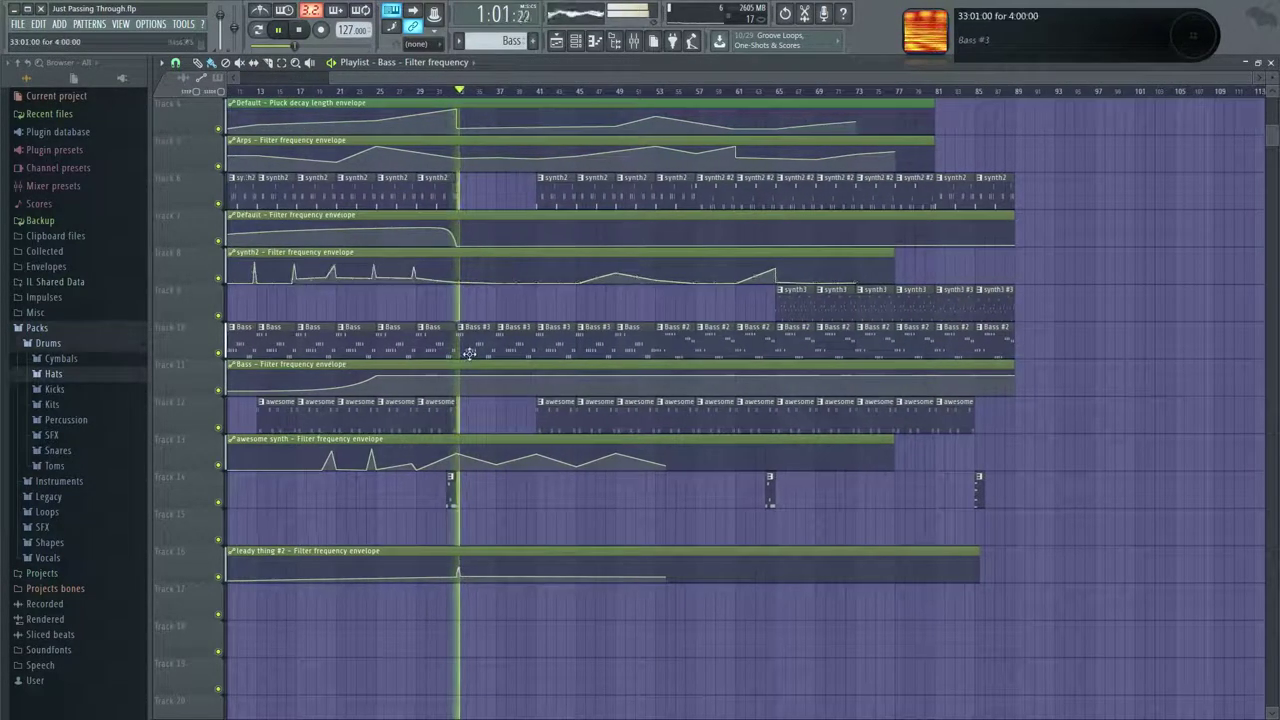
double_click(481, 336)
left_click(843, 138)
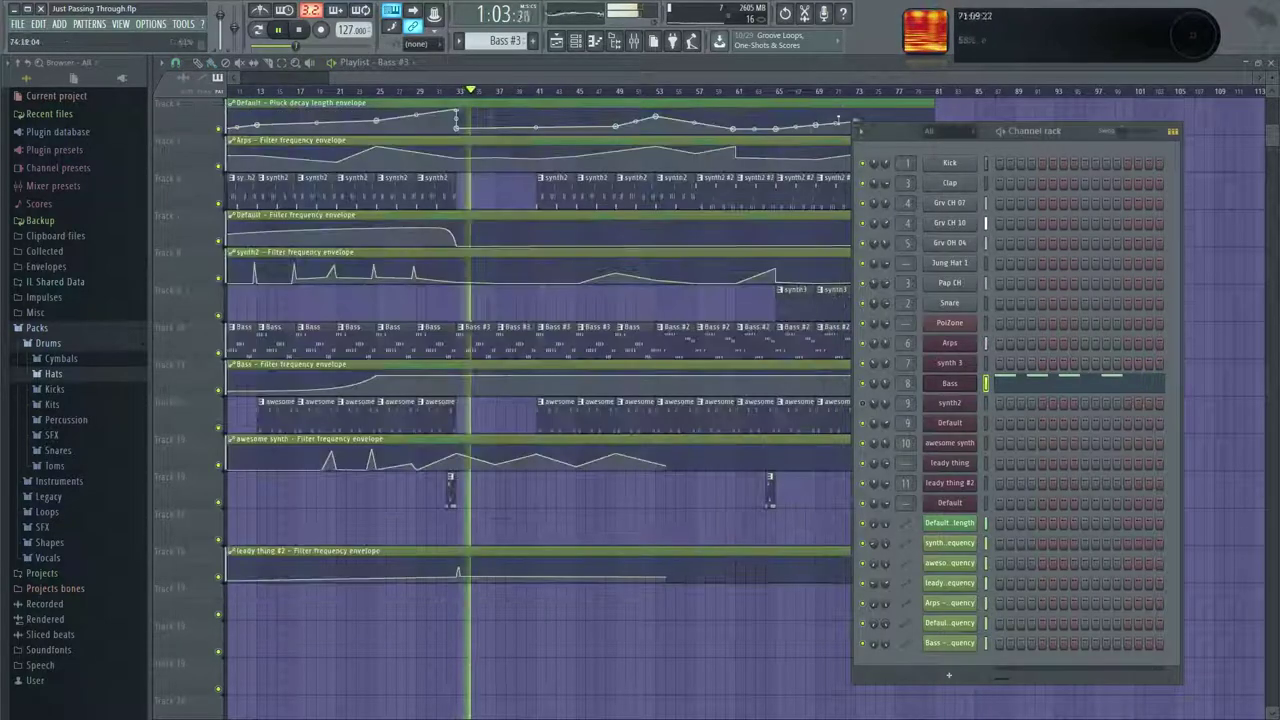
left_click_drag(1040, 135, 1050, 122)
left_click(961, 370)
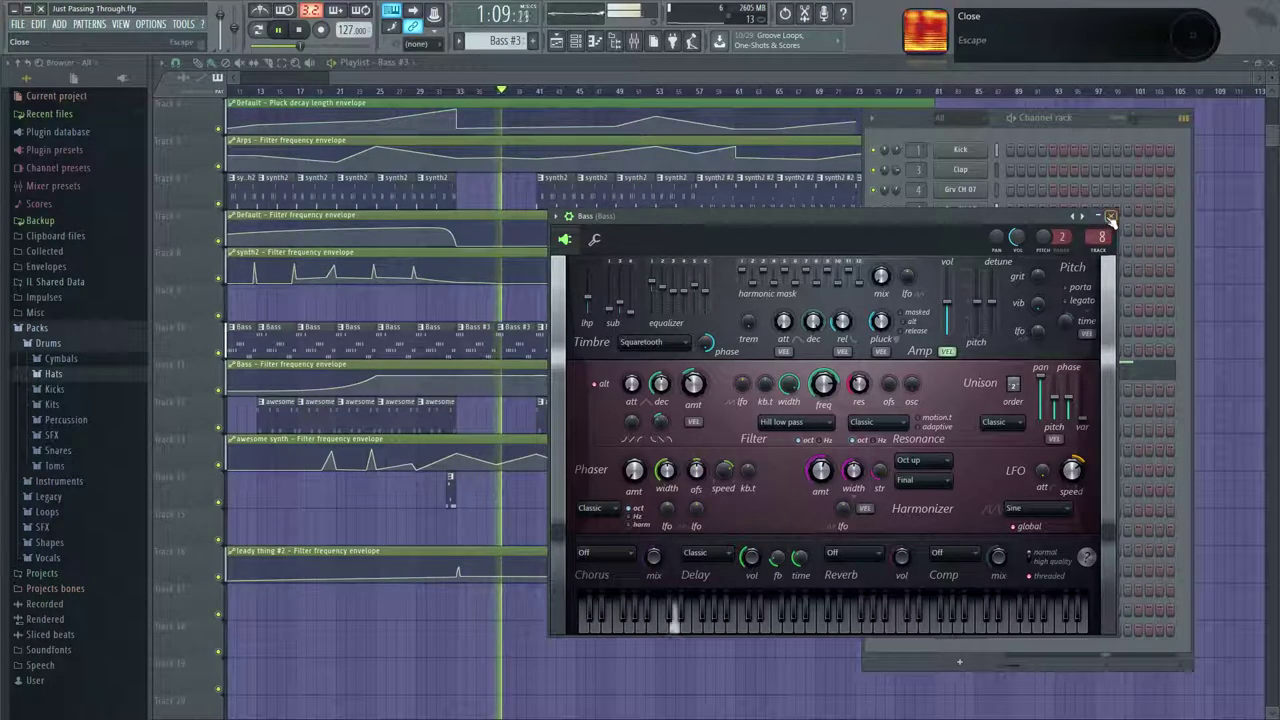
left_click(1110, 216)
left_click(961, 370)
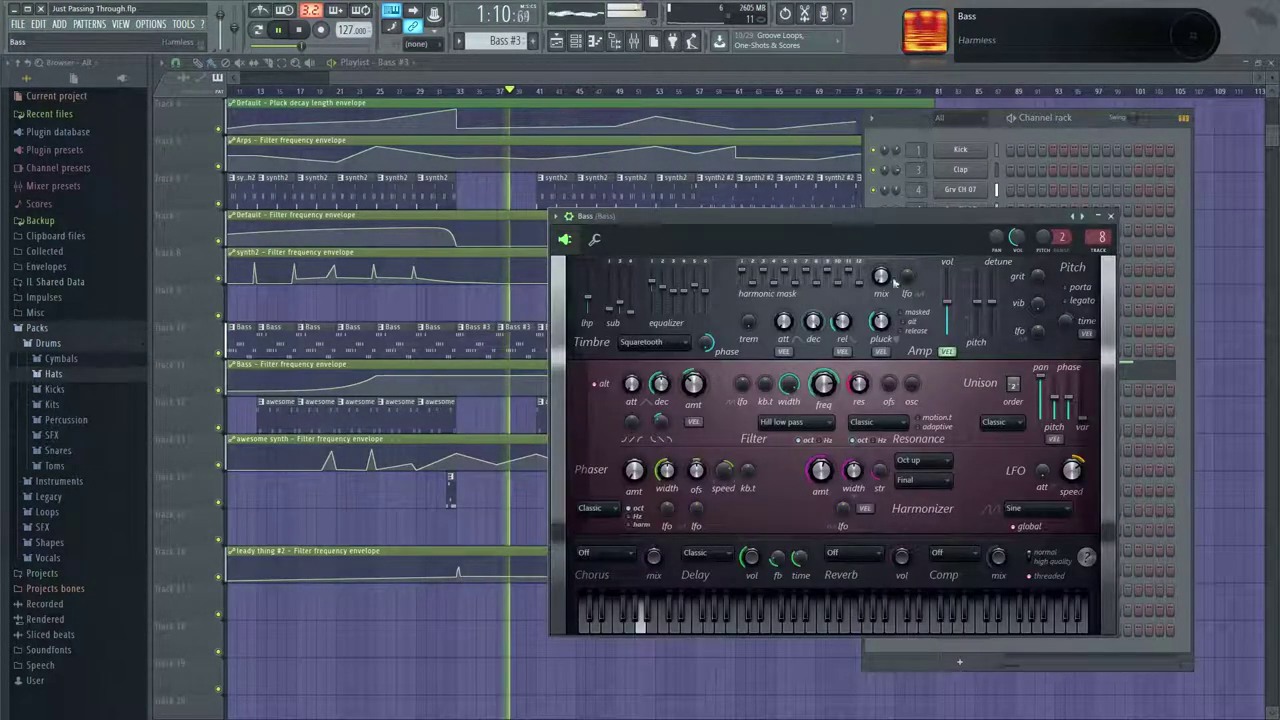
Load Patcher into slot 1 of the Bass mixer track and apply its Mid Side EQ preset.
left_click(636, 44)
left_click(1130, 297)
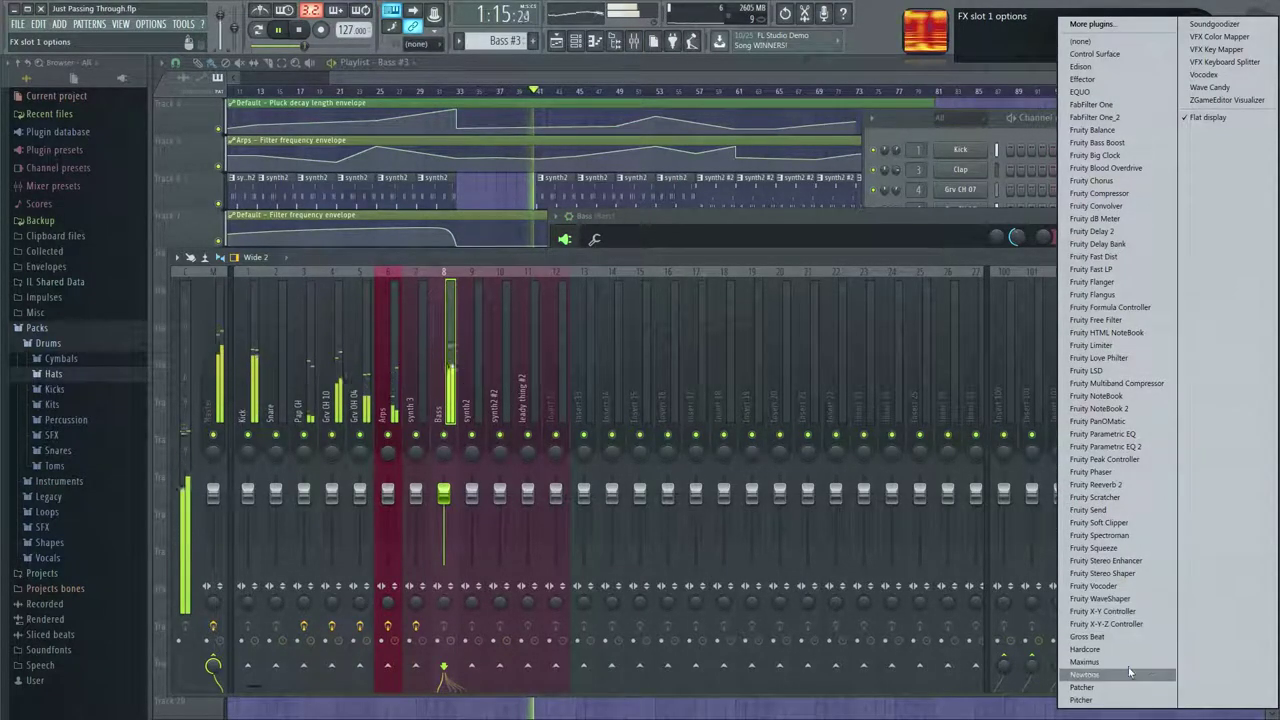
left_click(1123, 690)
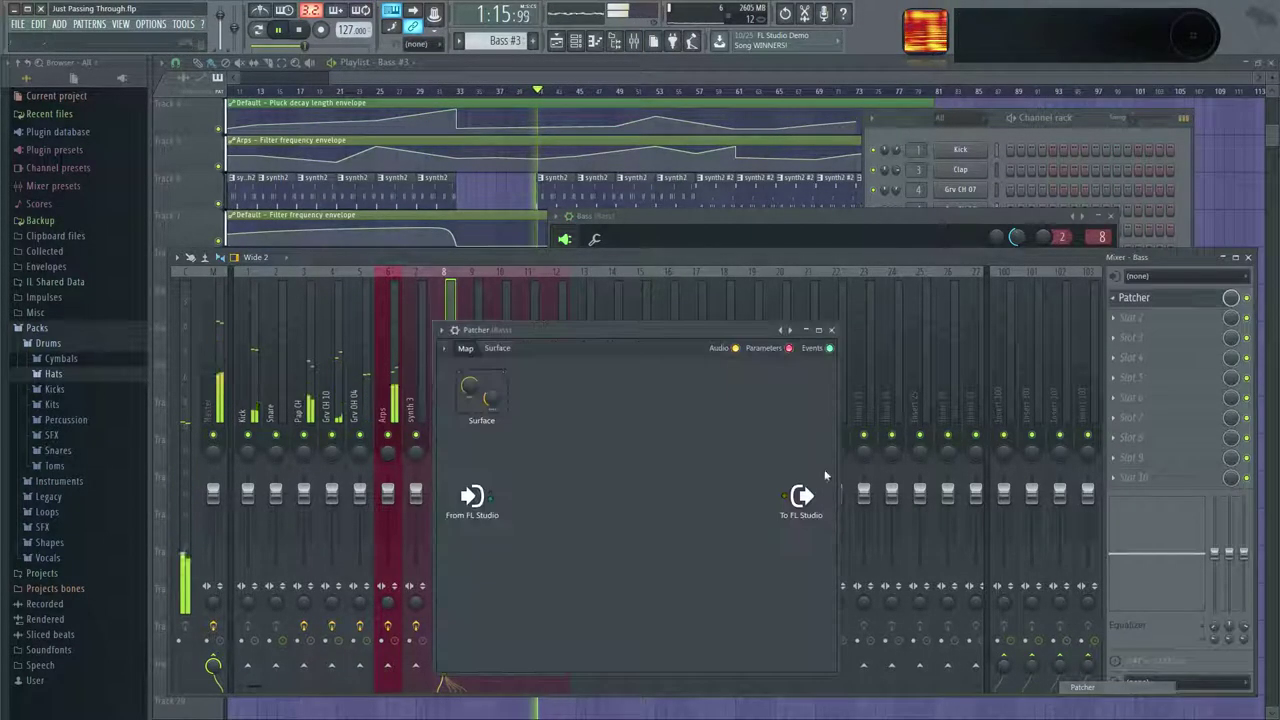
left_click(441, 331)
mouse_move(527, 369)
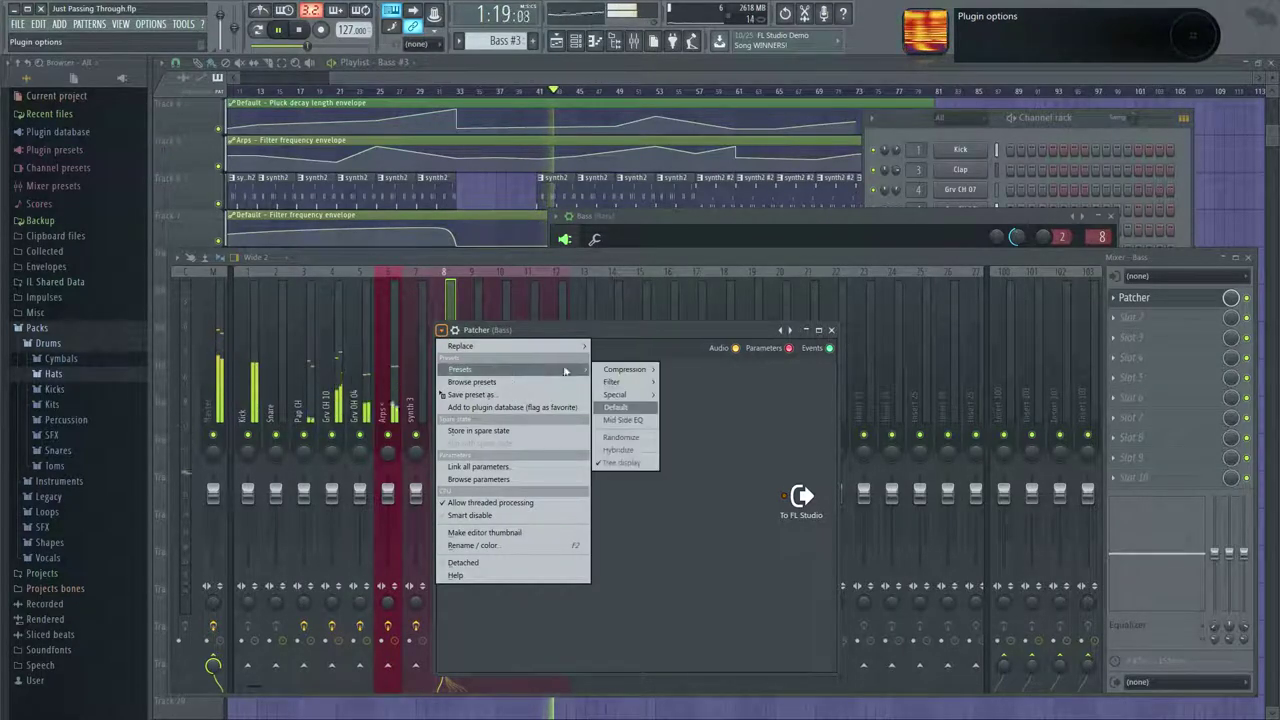
left_click(620, 420)
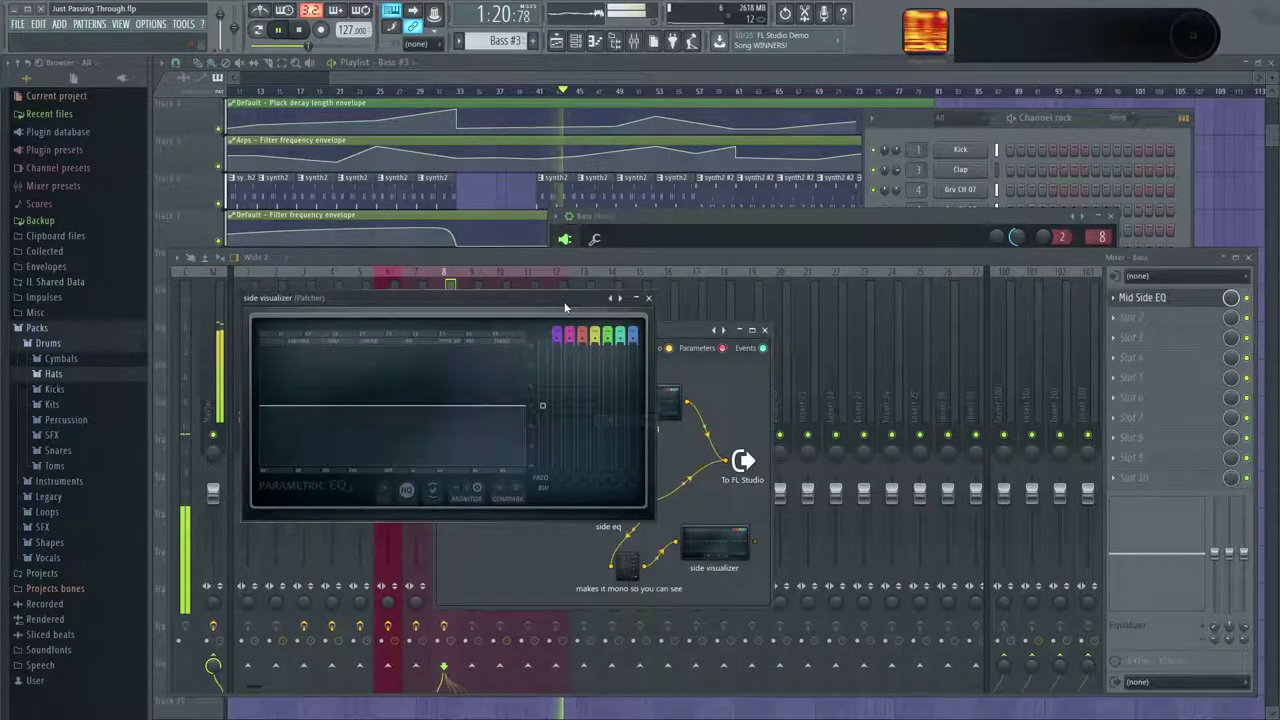
Rearrange the Mid Side EQ windows and place the side visualizer over the playlist's lower tracks.
left_click_drag(440, 297, 907, 265)
left_click_drag(679, 339, 512, 243)
left_click_drag(795, 268, 708, 228)
left_click(712, 204)
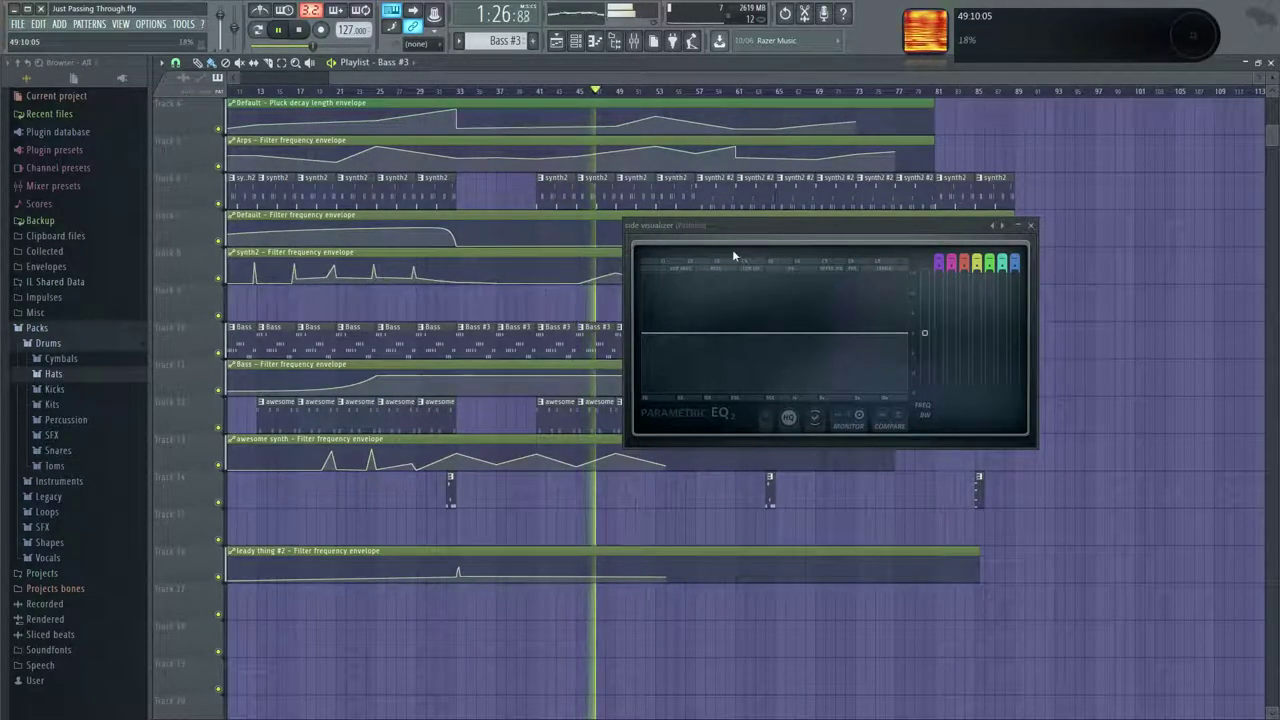
left_click_drag(788, 228, 818, 420)
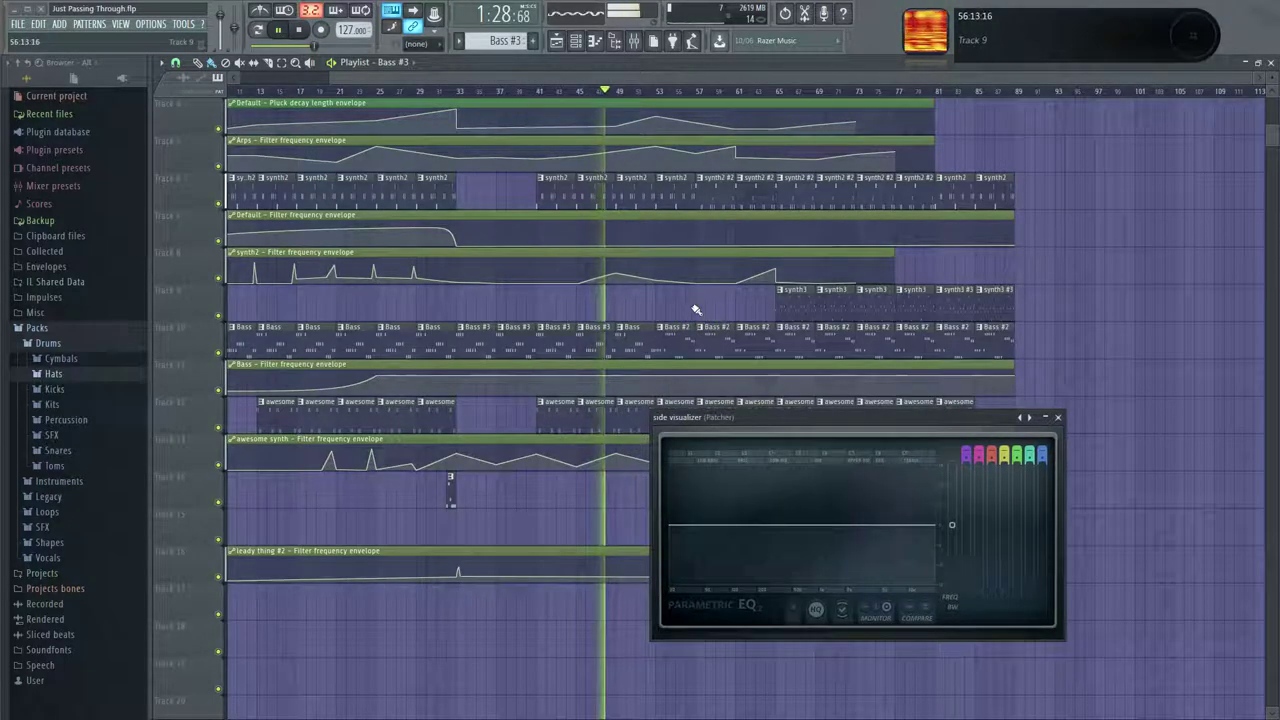
Select the Bass pattern through its playlist clip, close its piano roll, and reposition the side visualizer window.
double_click(642, 345)
right_click(700, 348)
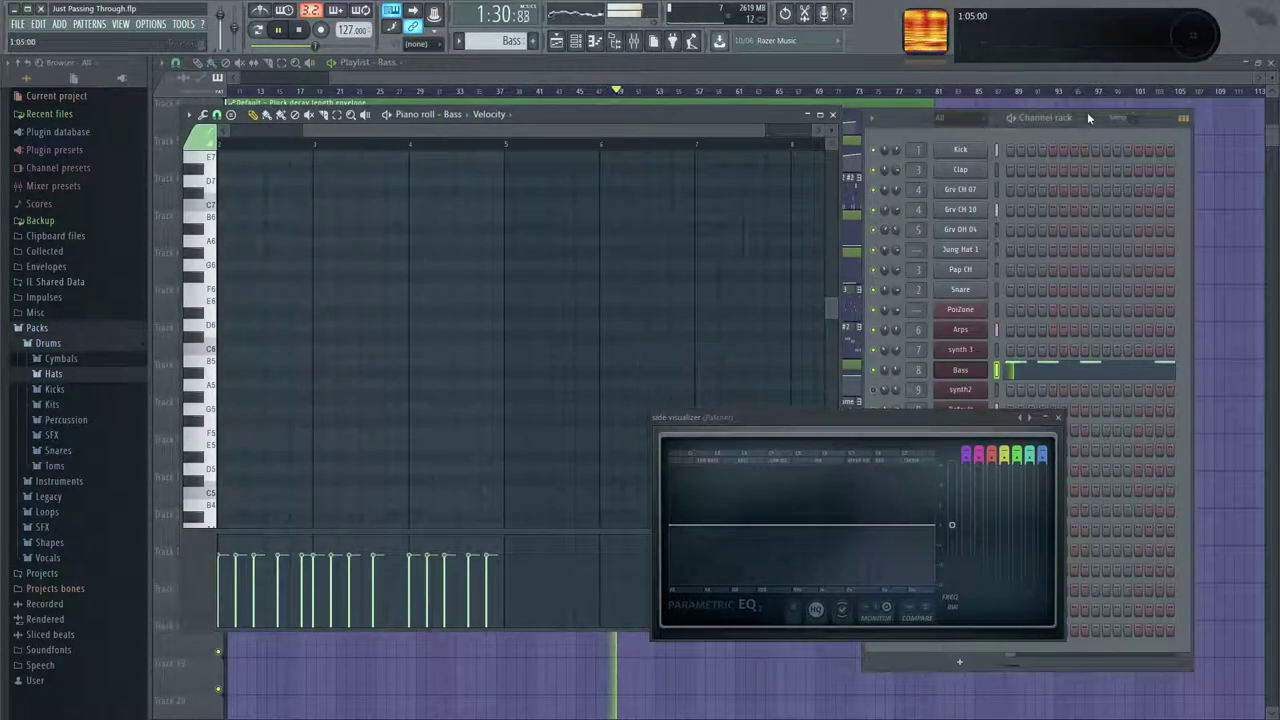
left_click(832, 115)
left_click_drag(881, 416, 808, 346)
Move Mid Side EQ to slot 2 of the Bass mixer track and open its map.
left_click(633, 40)
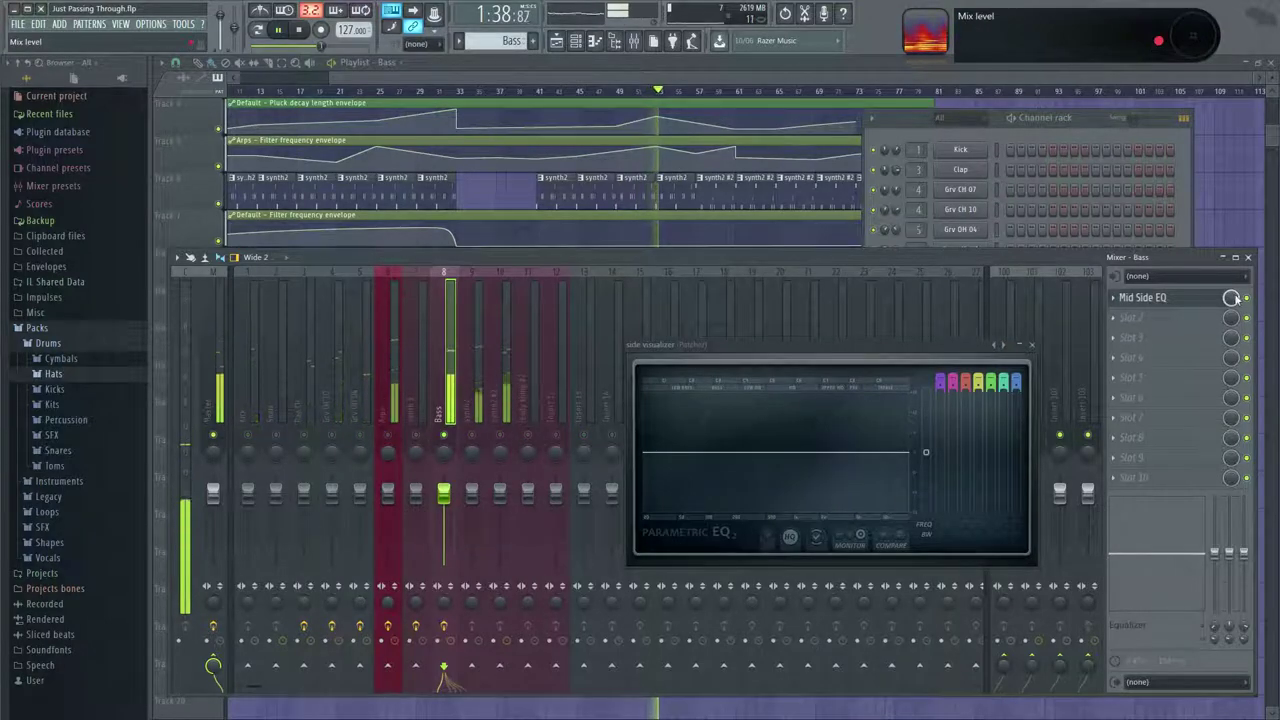
left_click_drag(1142, 298, 1148, 320)
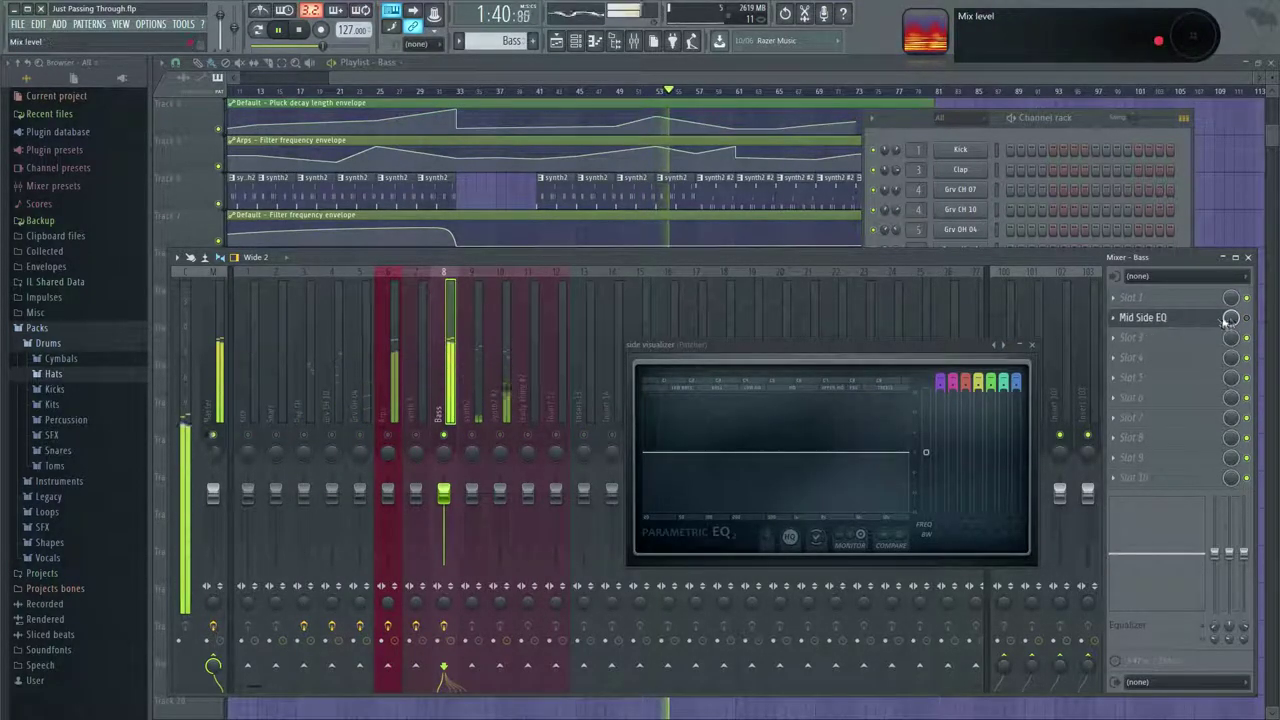
left_click(1165, 318)
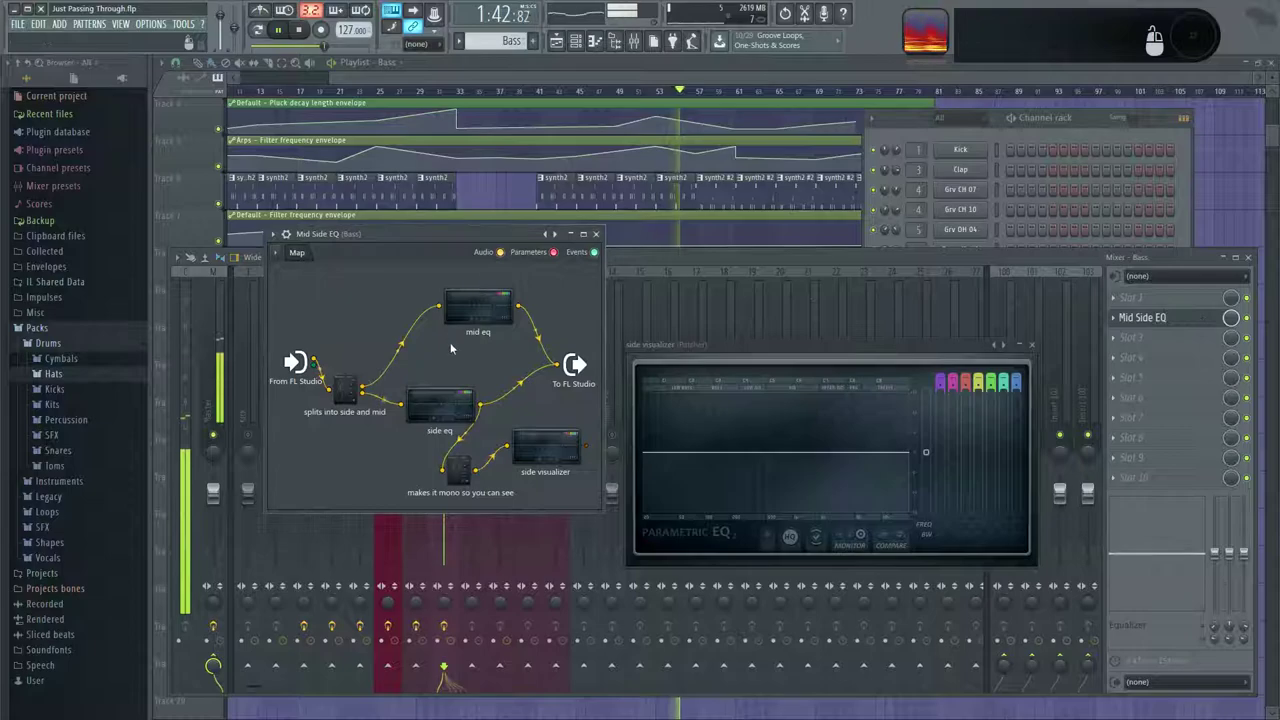
Check the mid eq, and lower the cutoff frequency of the side eq's first band in the Mid Side EQ.
left_click(477, 318)
left_click(647, 297)
left_click(455, 403)
left_click_drag(455, 403, 289, 405)
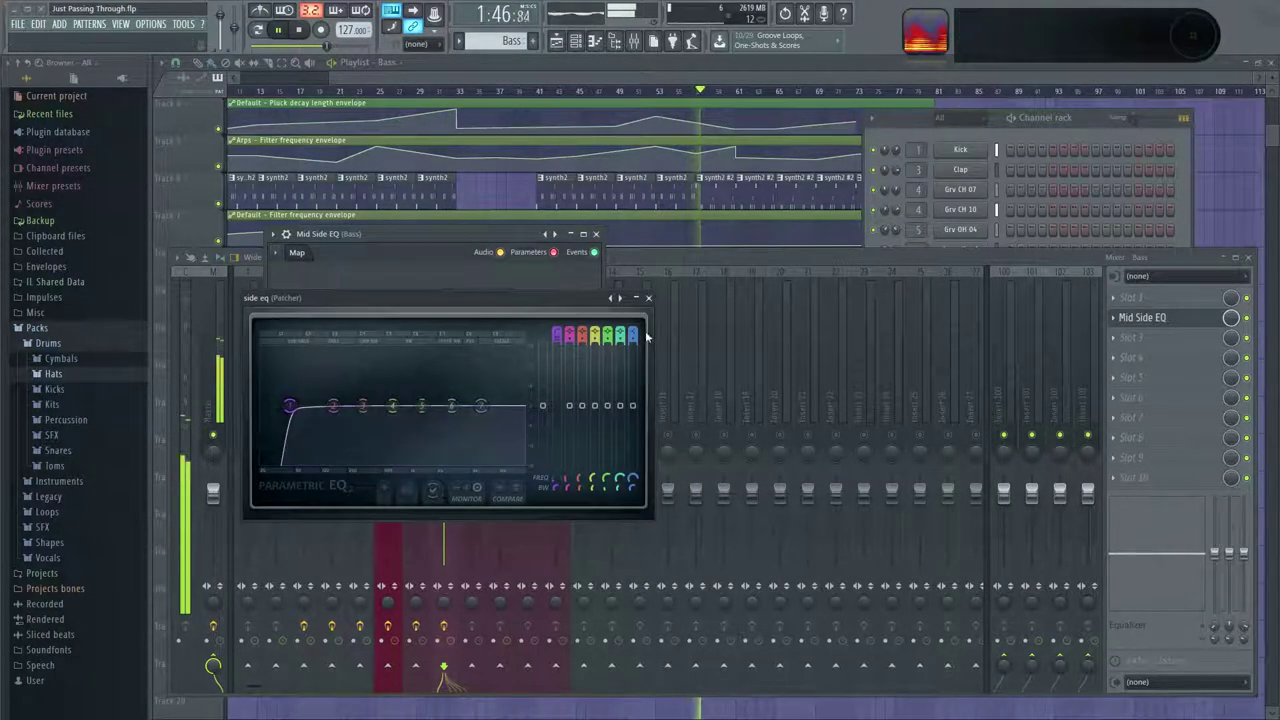
left_click(648, 297)
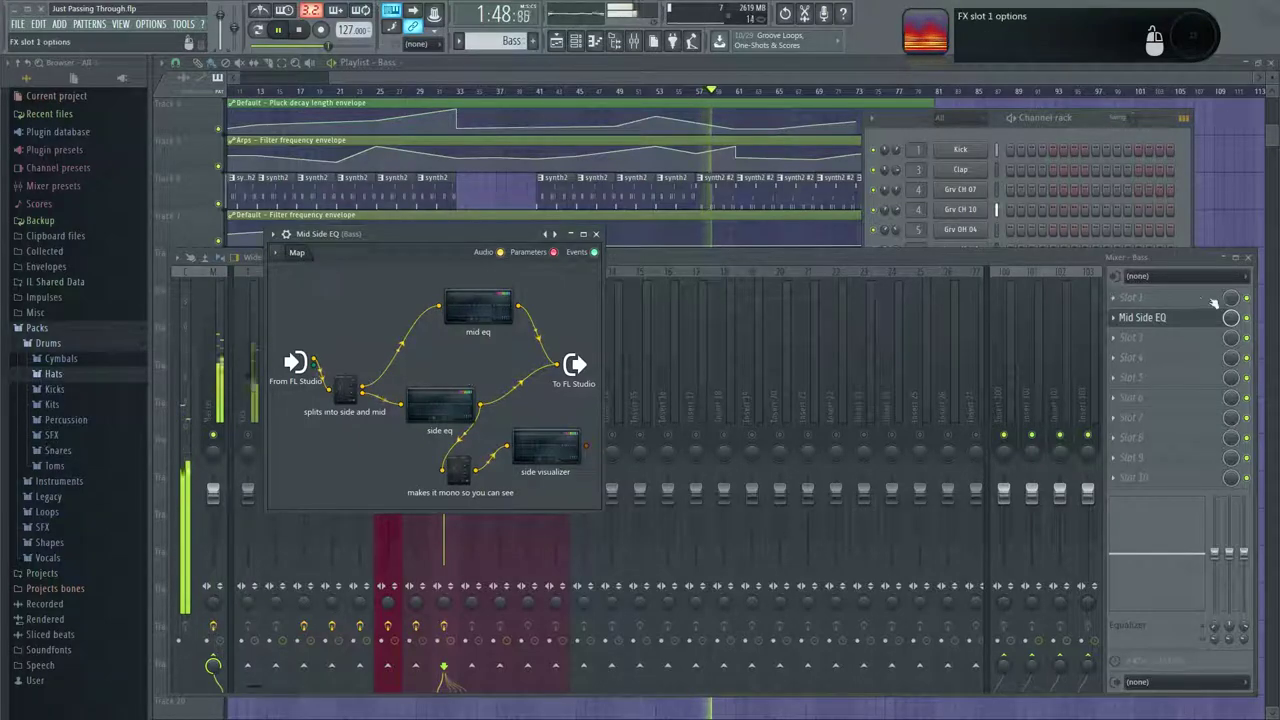
Load Fruity parametric EQ 2 into slot 1 of the Bass mixer track and move its second band to a higher frequency.
left_click(1119, 302)
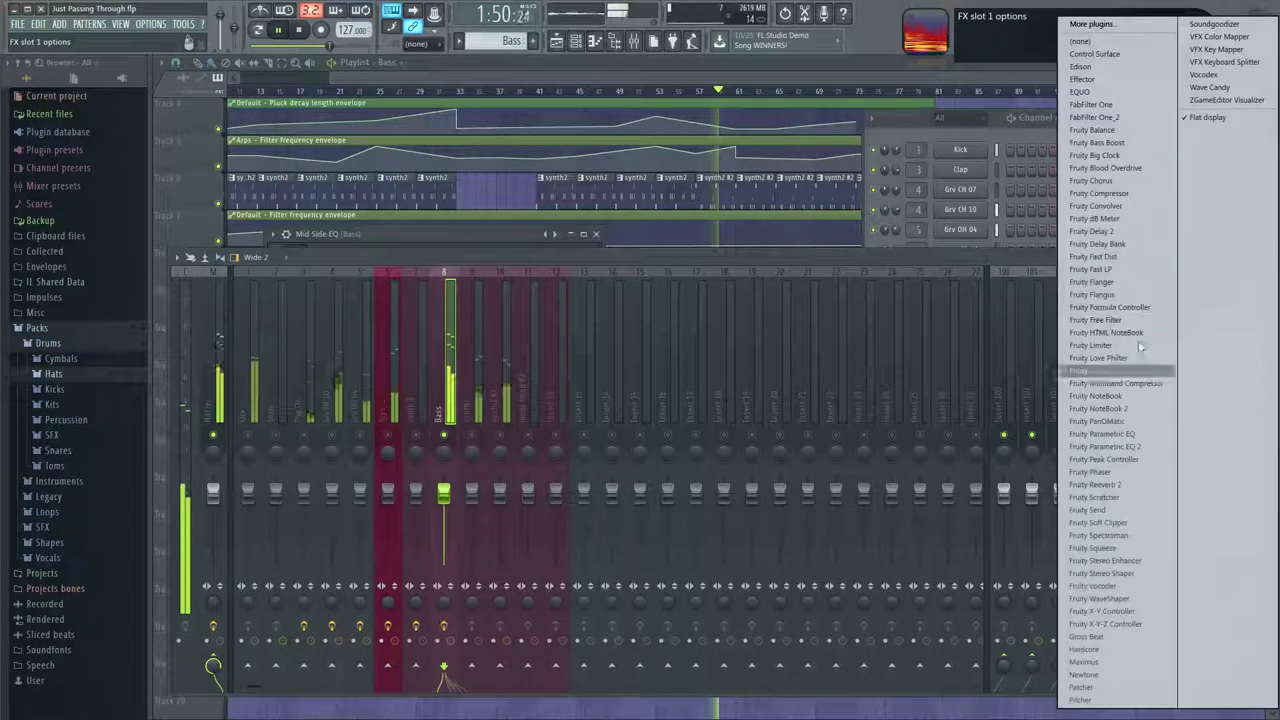
left_click(1115, 441)
left_click_drag(411, 139, 801, 196)
left_click_drag(658, 306, 711, 308)
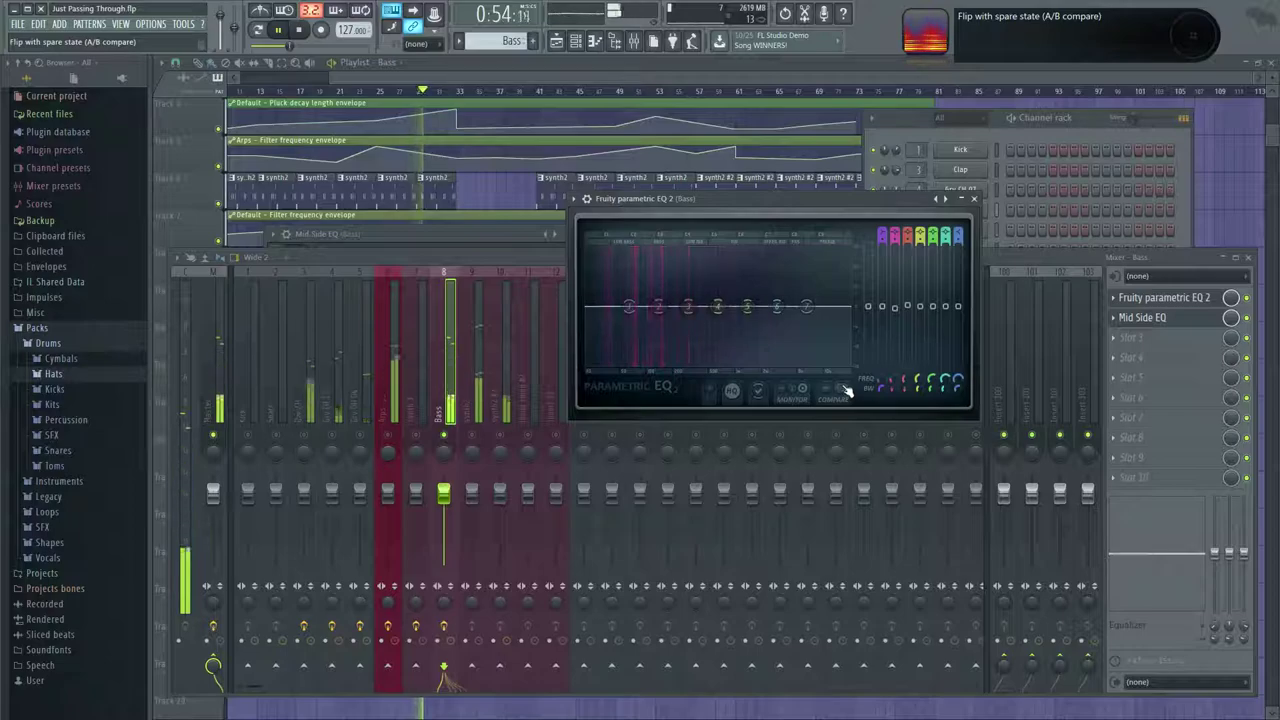
Bring up the Mid Side EQ map on the Bass track, restart playback, and place its mid eq window beside the map.
key("space")
left_click(1150, 317)
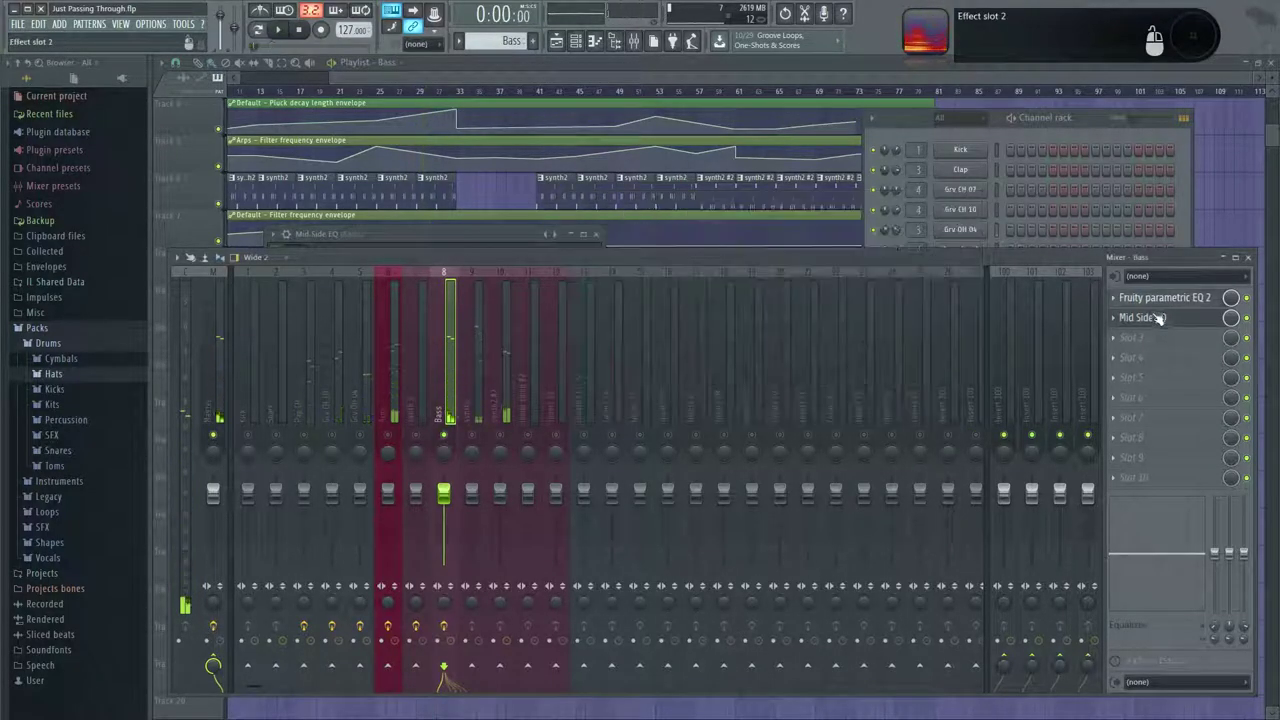
key("space")
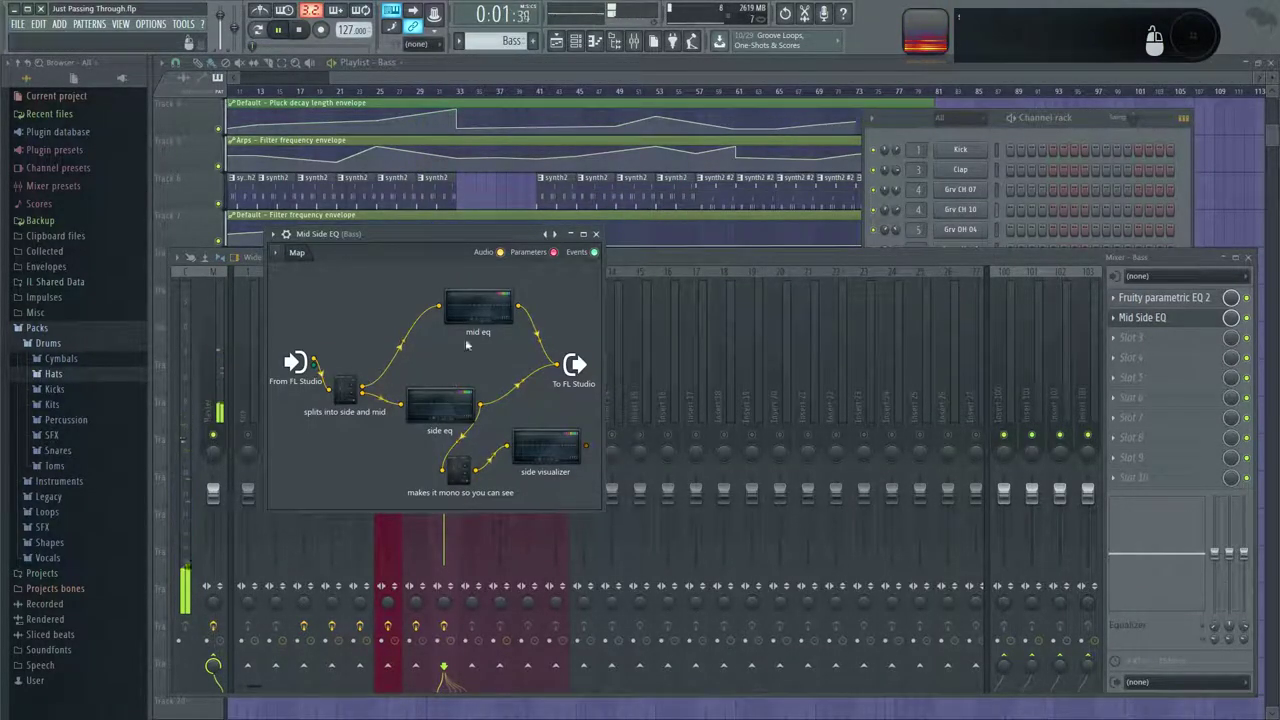
left_click(475, 317)
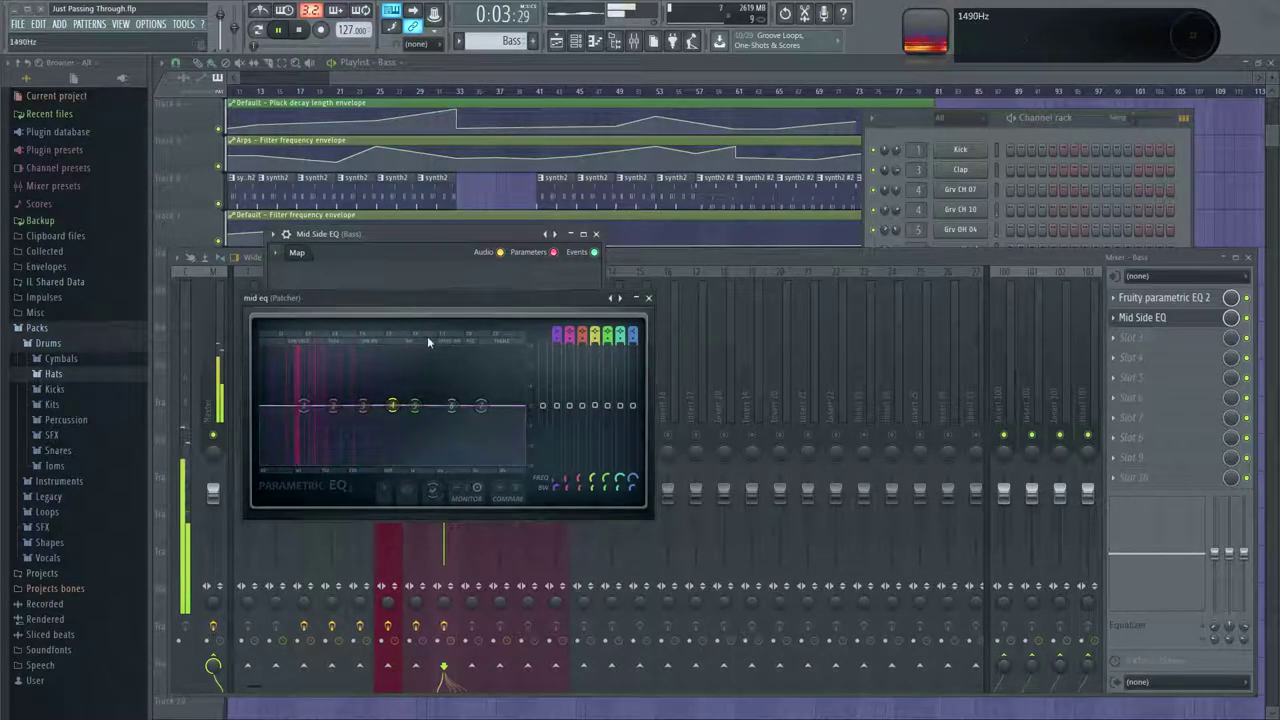
left_click_drag(433, 298, 775, 226)
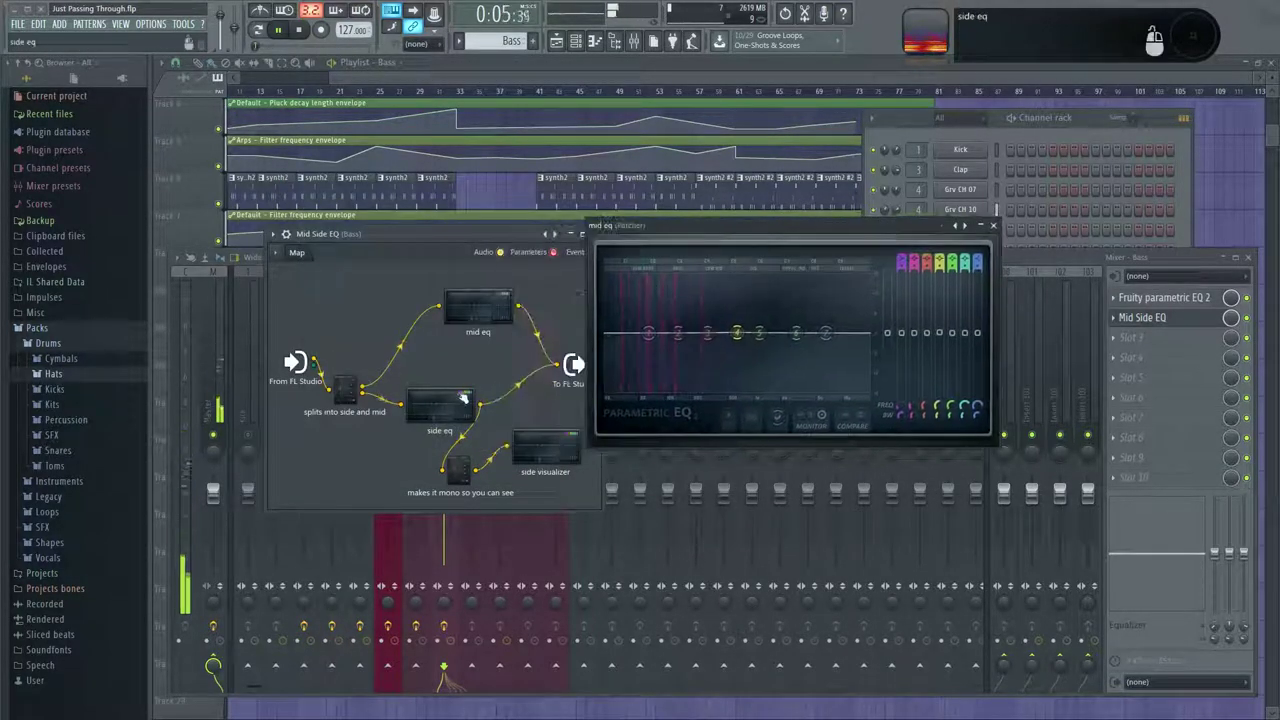
In the side eq, boost a peaking band near 250 Hz and raise band 1's high-pass cutoff to about 76 Hz.
left_click(460, 403)
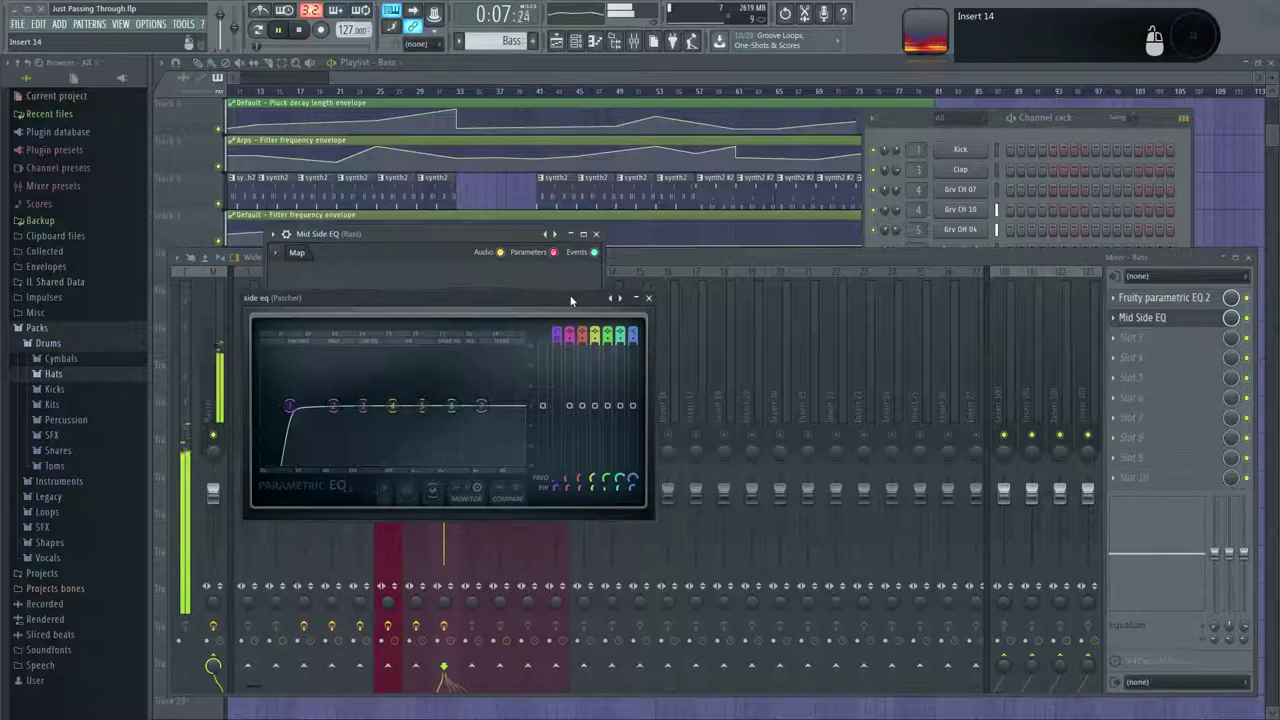
left_click_drag(571, 301, 996, 310)
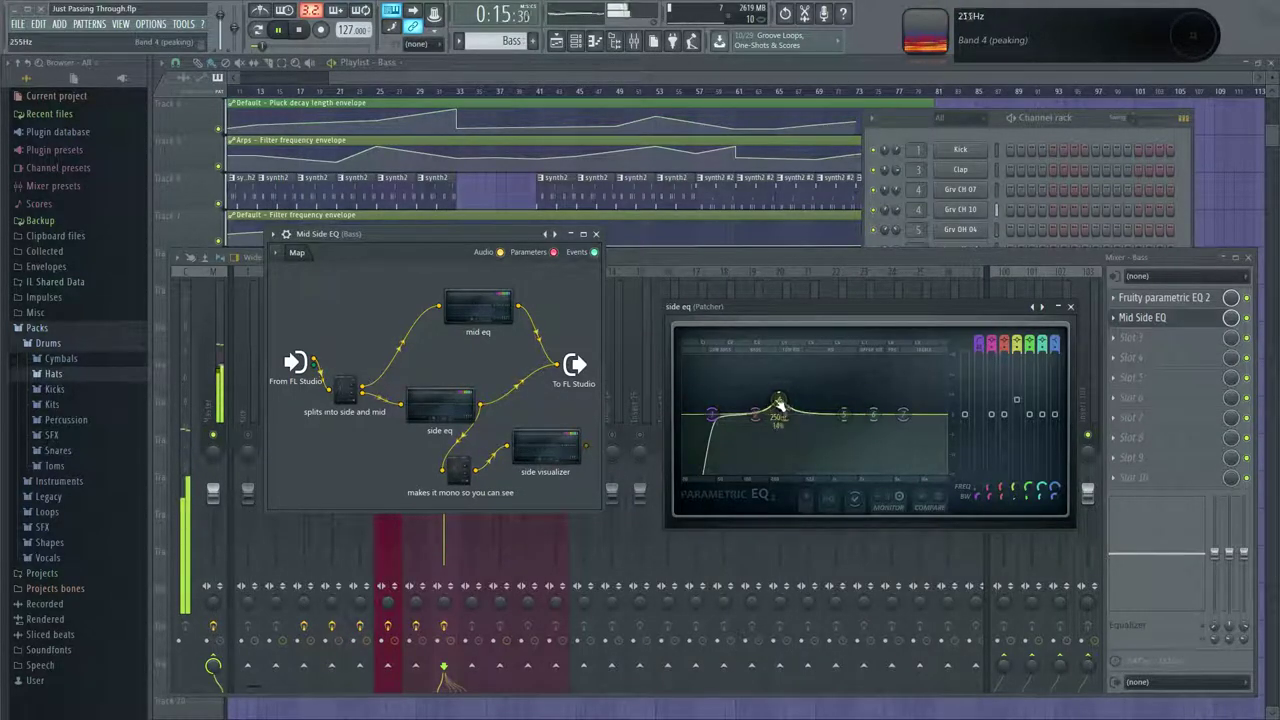
left_click_drag(712, 414, 720, 414)
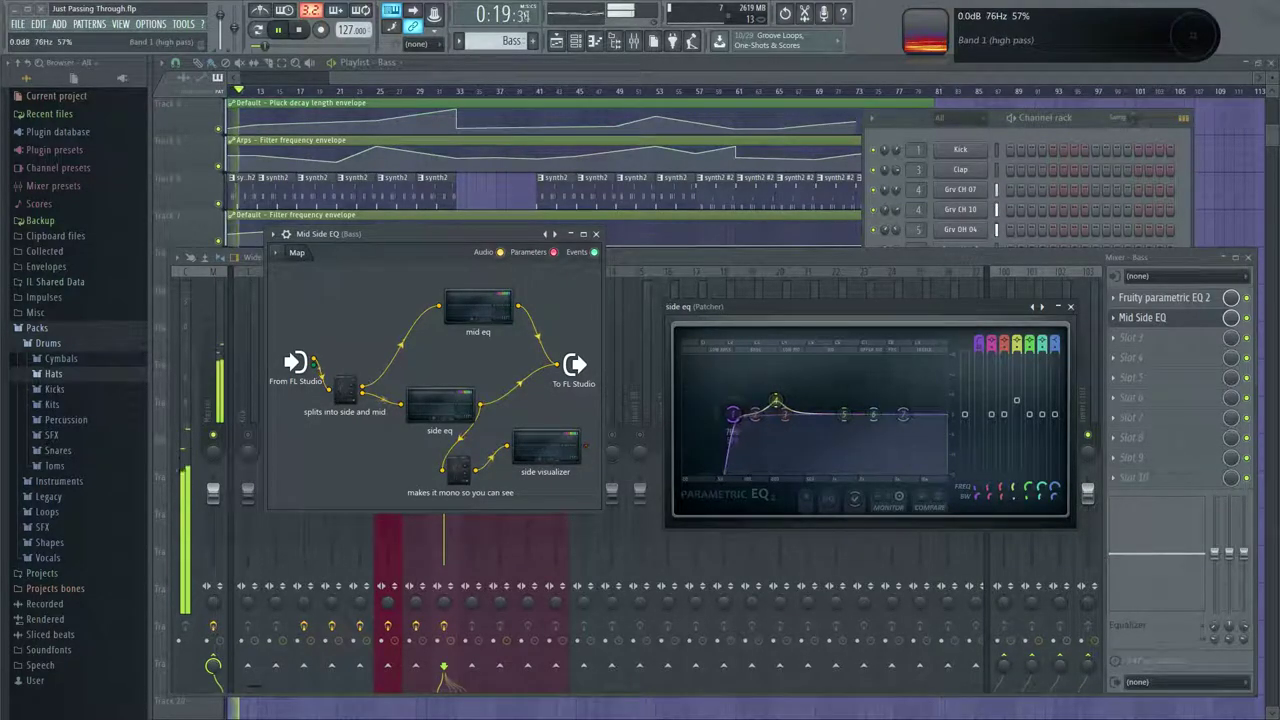
Move band 2 of the mid eq to about 314 Hz with a slight cut, and close the mid eq window.
double_click(498, 313)
left_click_drag(677, 332, 684, 333)
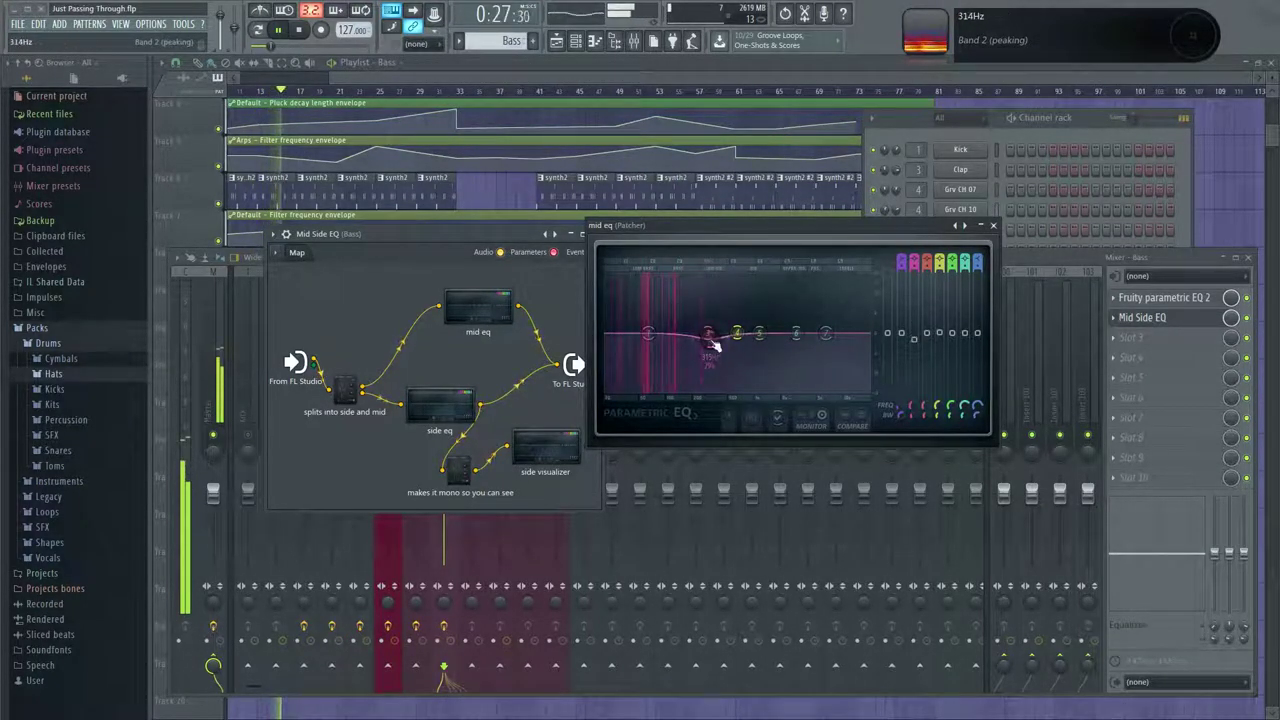
left_click(621, 72)
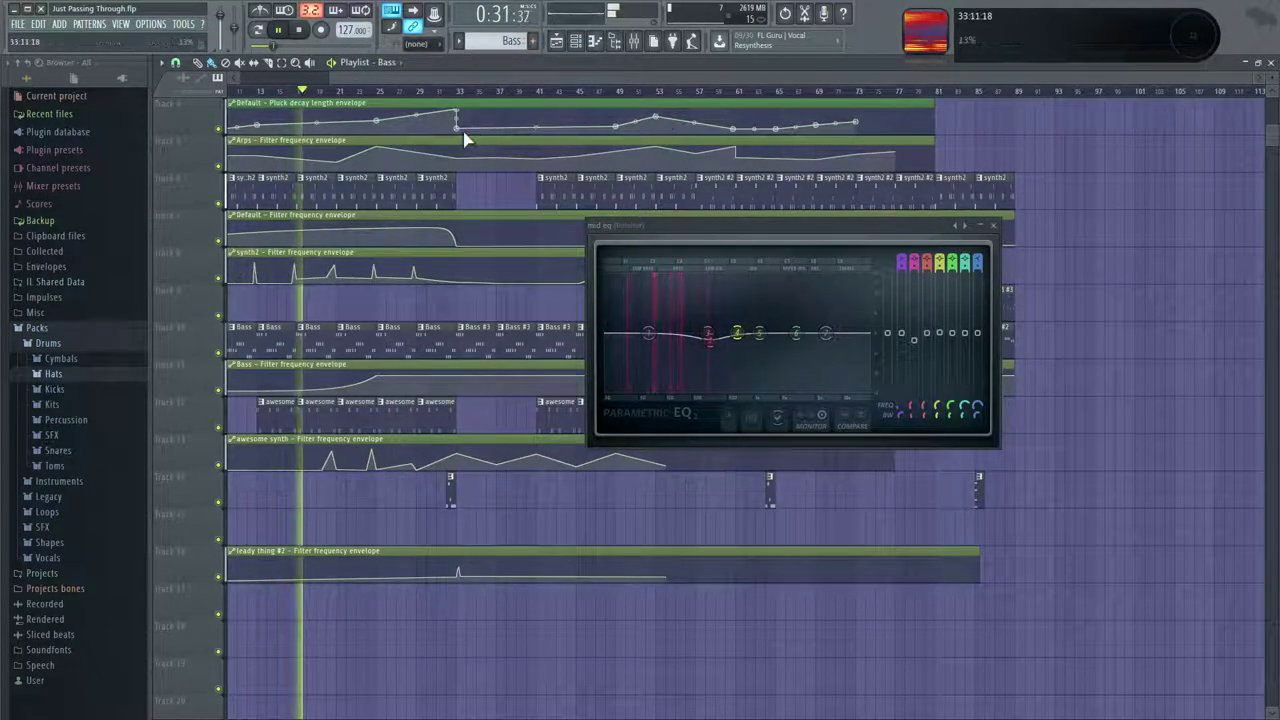
key("F9")
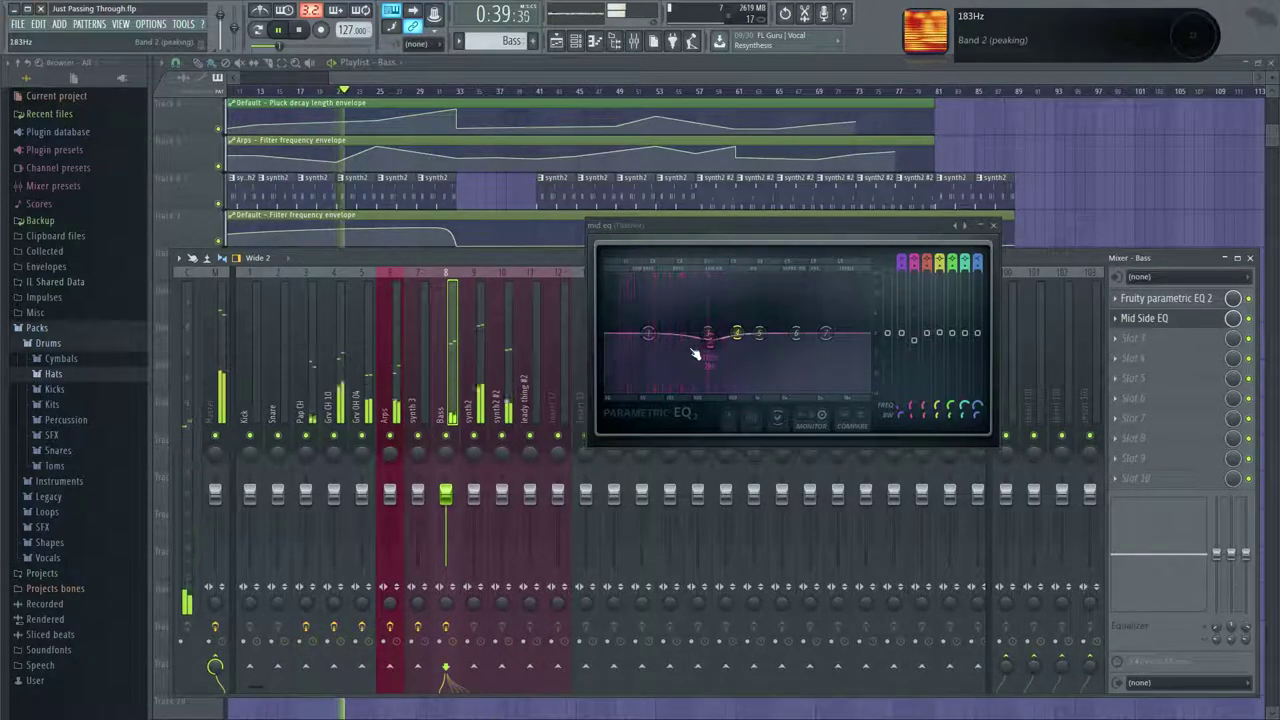
left_click(993, 232)
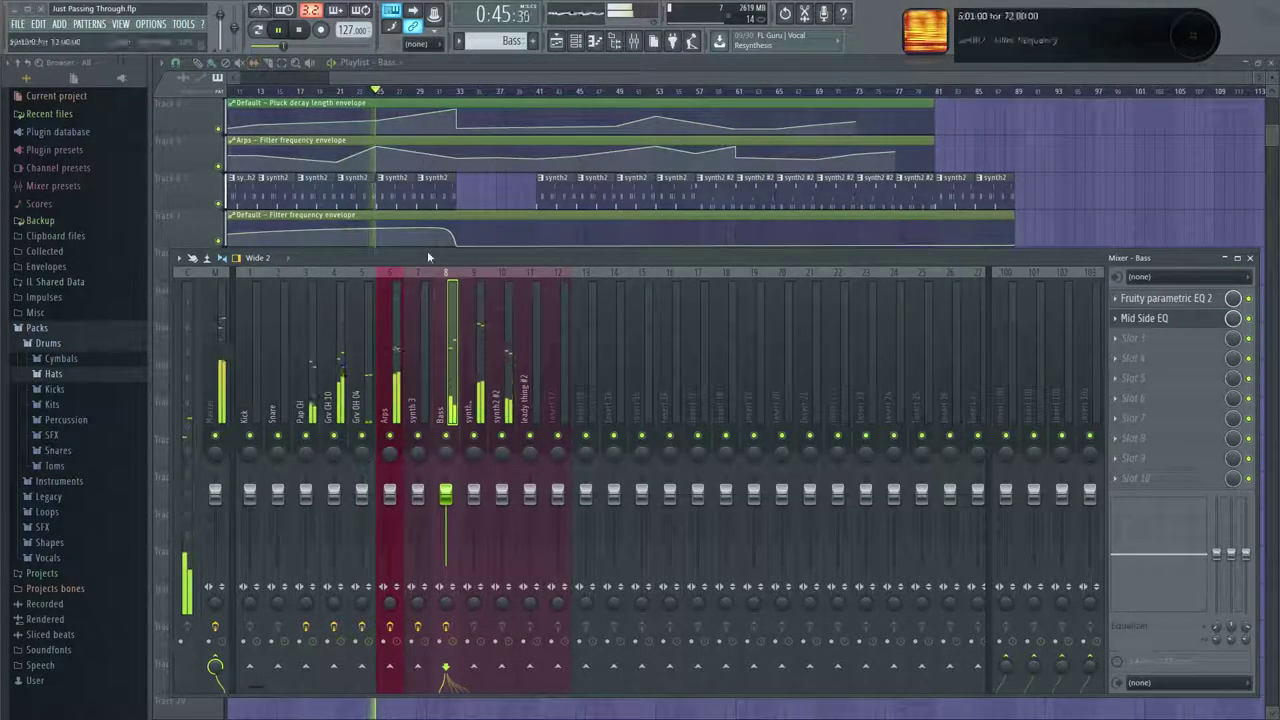
Examine the playlist arrangement from the top tracks to the synth2, Bass and awesome synth clips during playback.
key("F9")
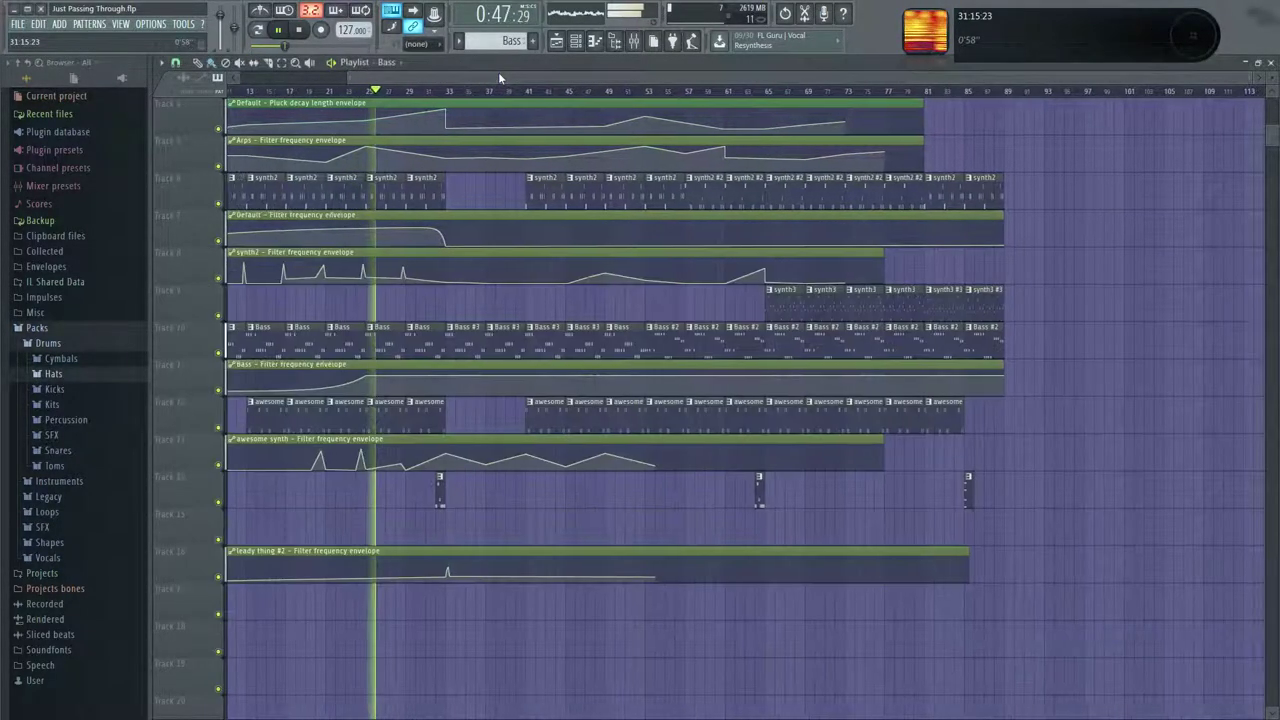
scroll(505, 290, "down", 2)
scroll(470, 308, "up", 1)
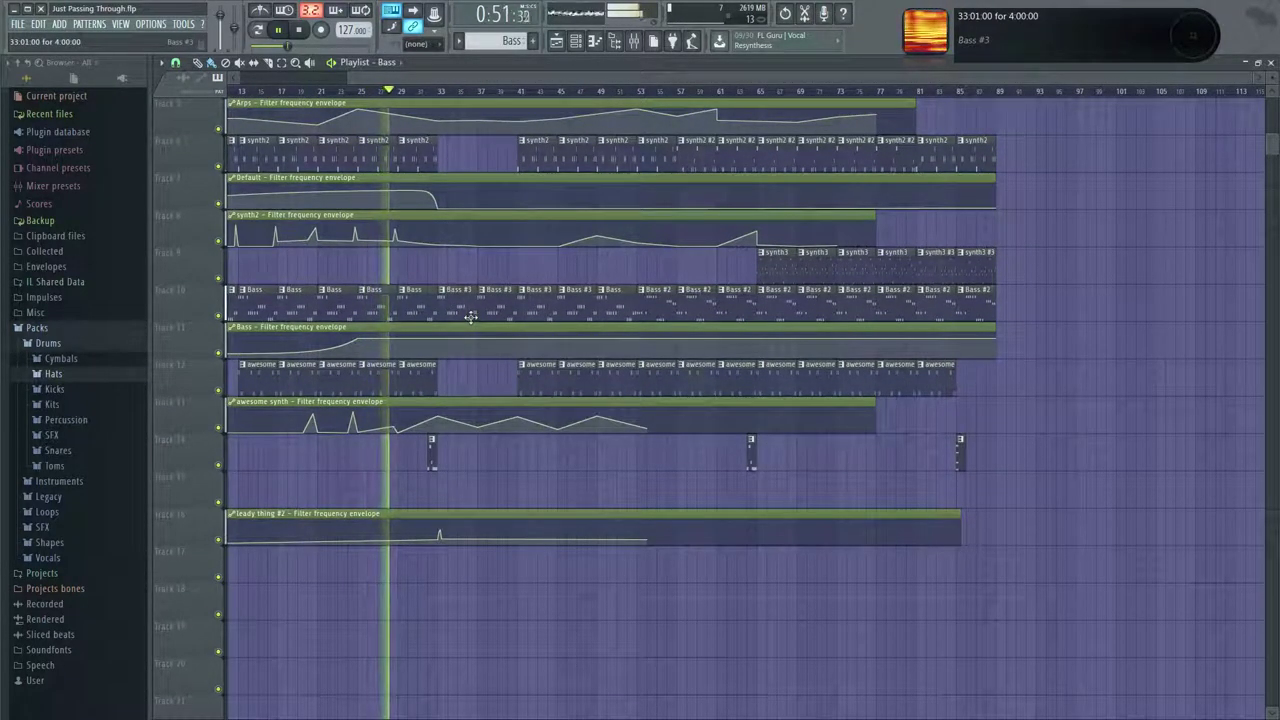
scroll(469, 275, "up", 1)
scroll(468, 277, "up", 4)
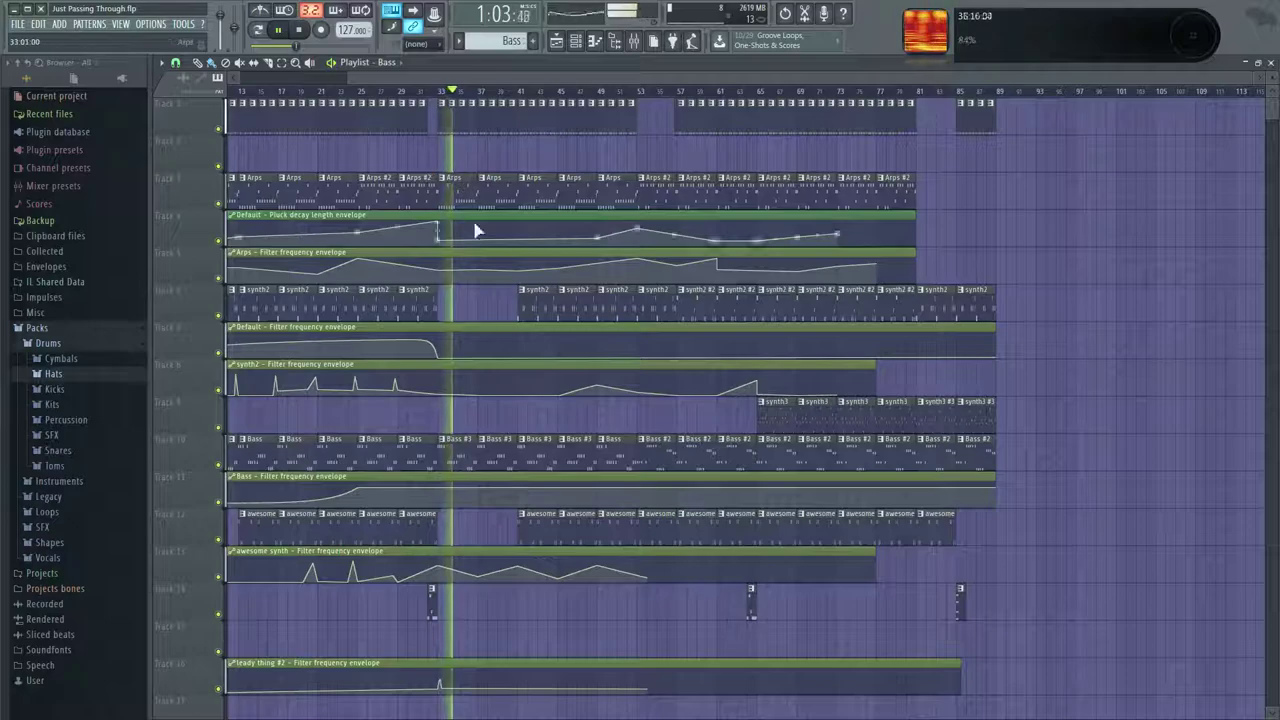
left_click(541, 309)
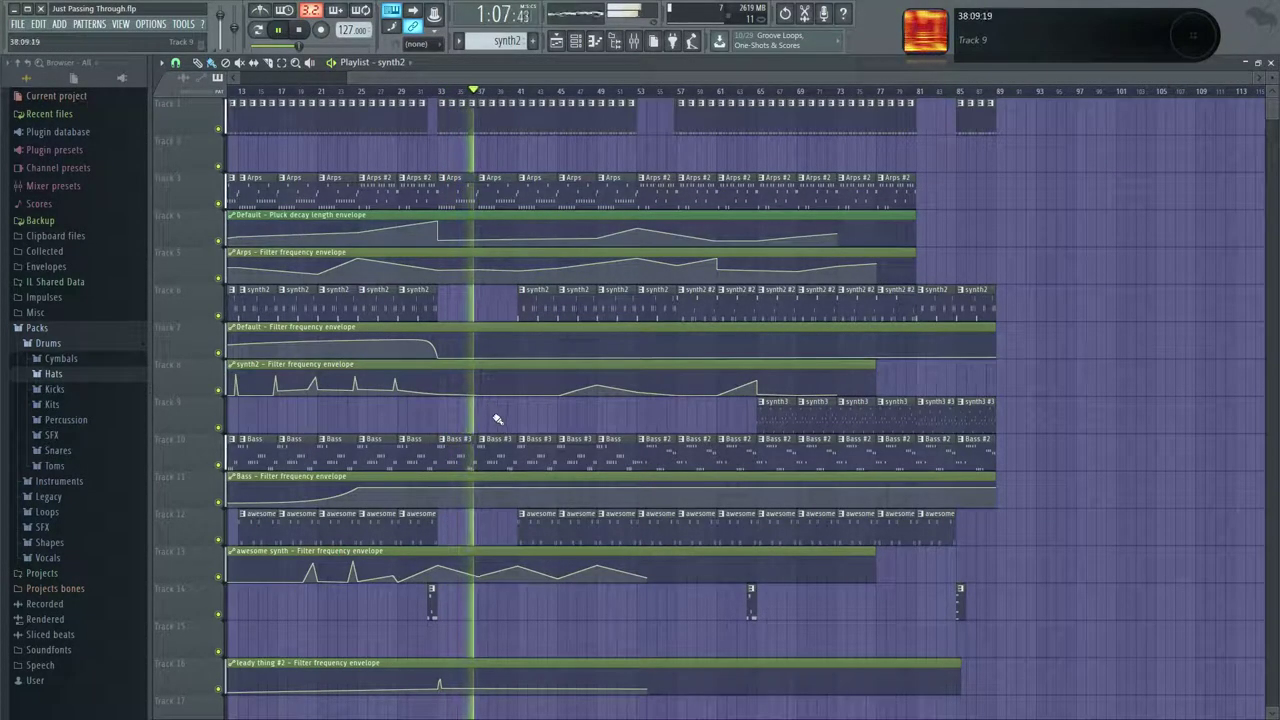
scroll(492, 415, "down", 3)
left_click(524, 437)
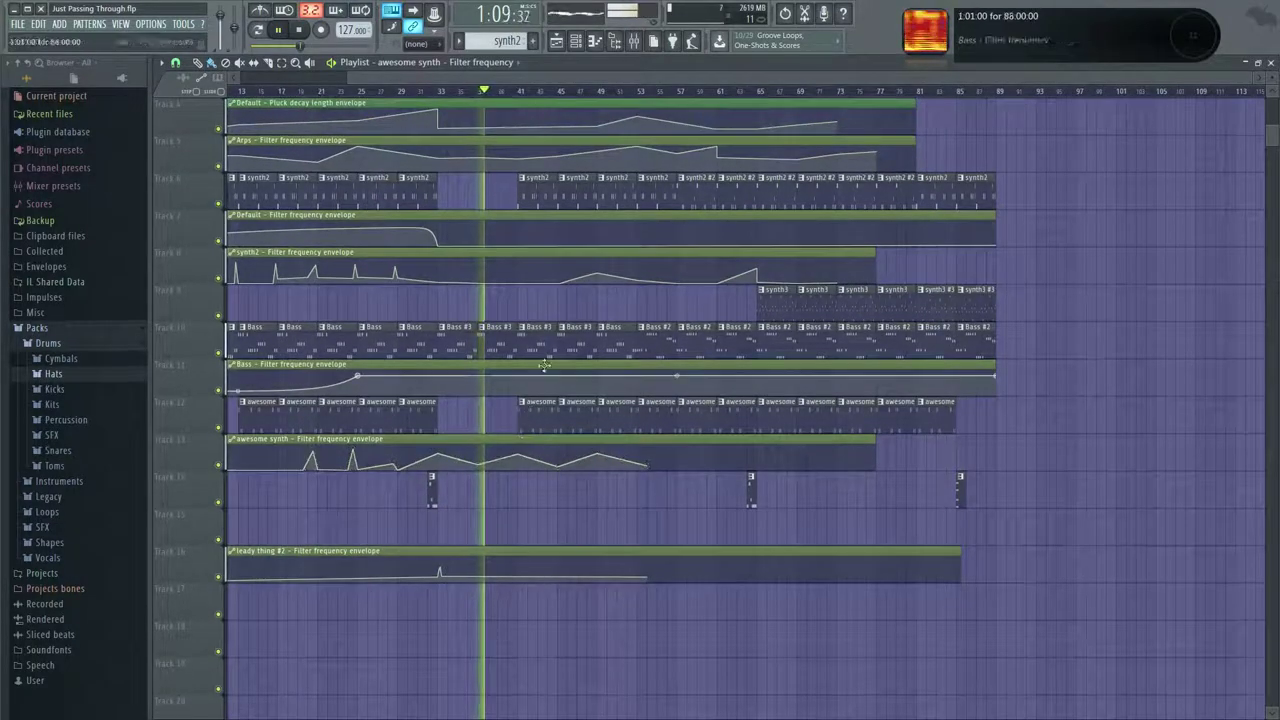
Check the synth2 pattern's notes in the piano roll and the Default channel's synth settings, and return to the playlist.
key("F6")
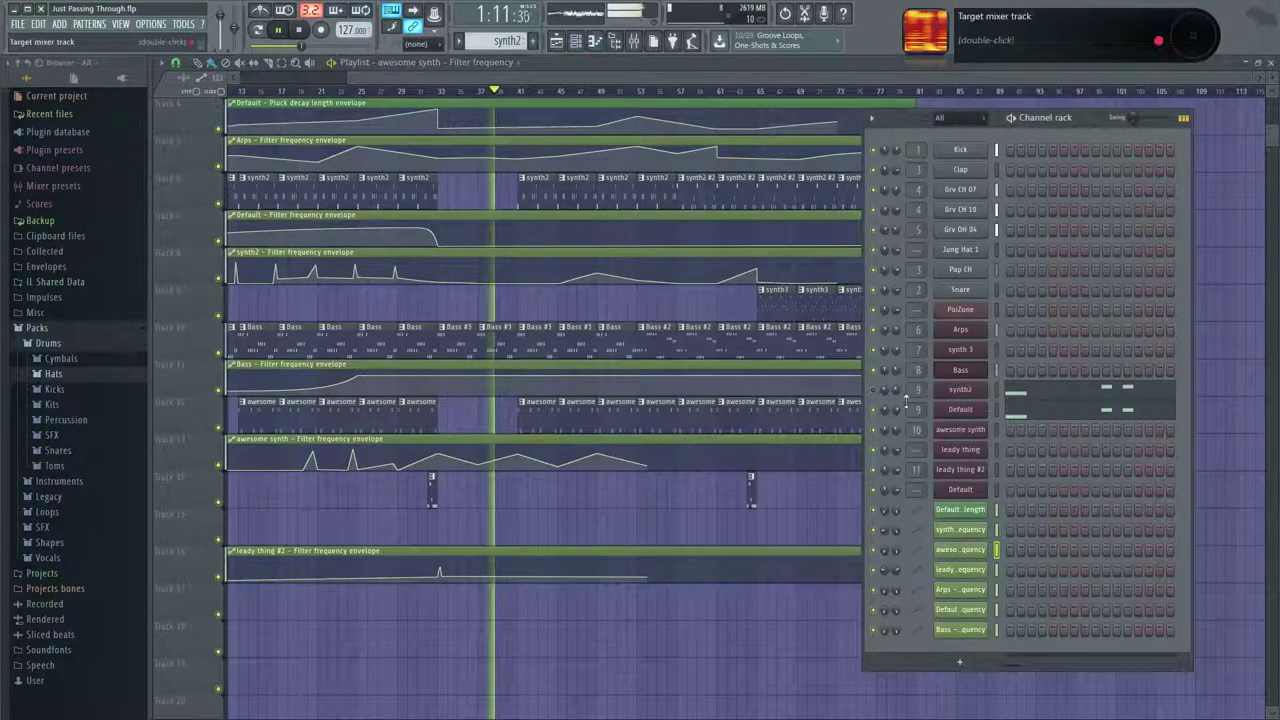
left_click(533, 204)
double_click(533, 204)
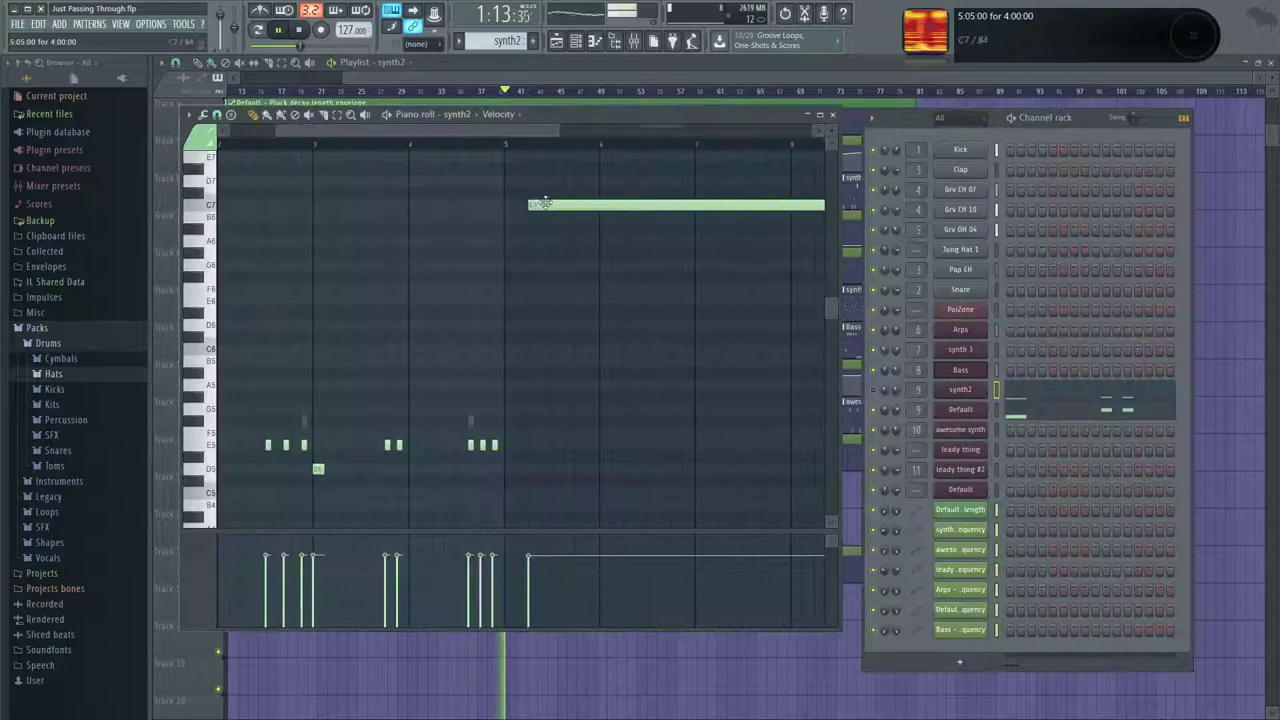
left_click(832, 114)
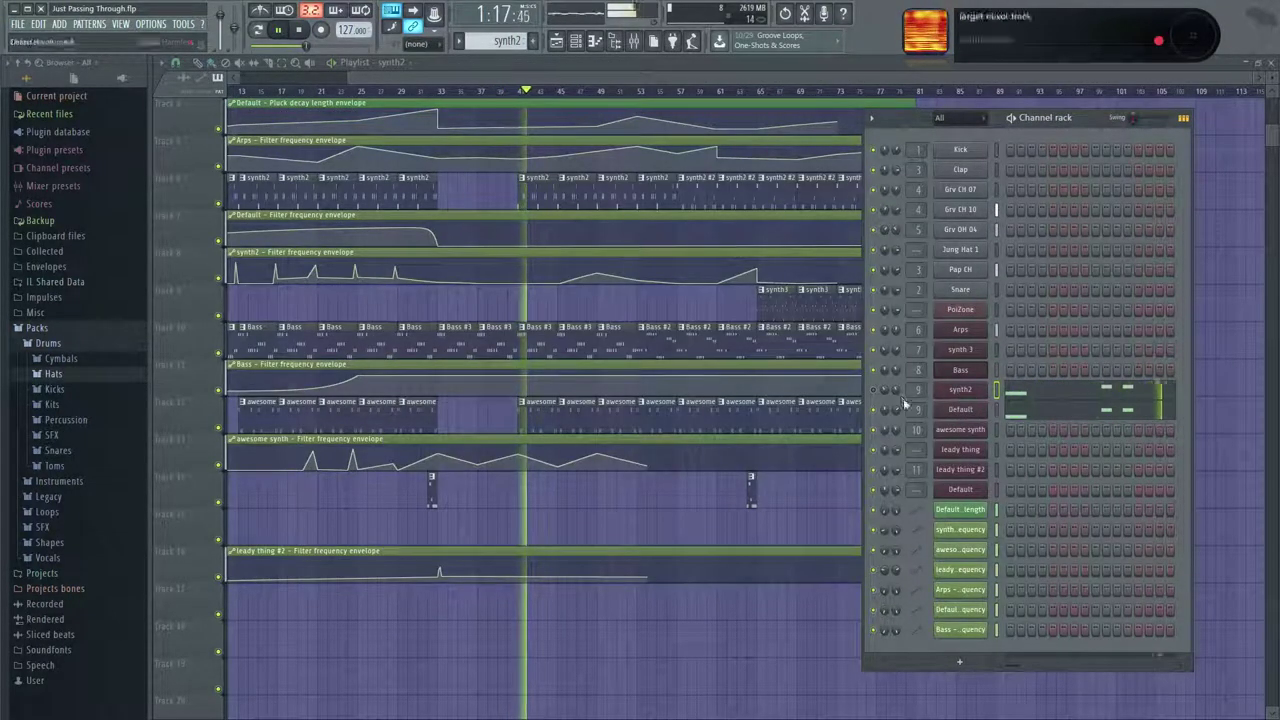
left_click(961, 408)
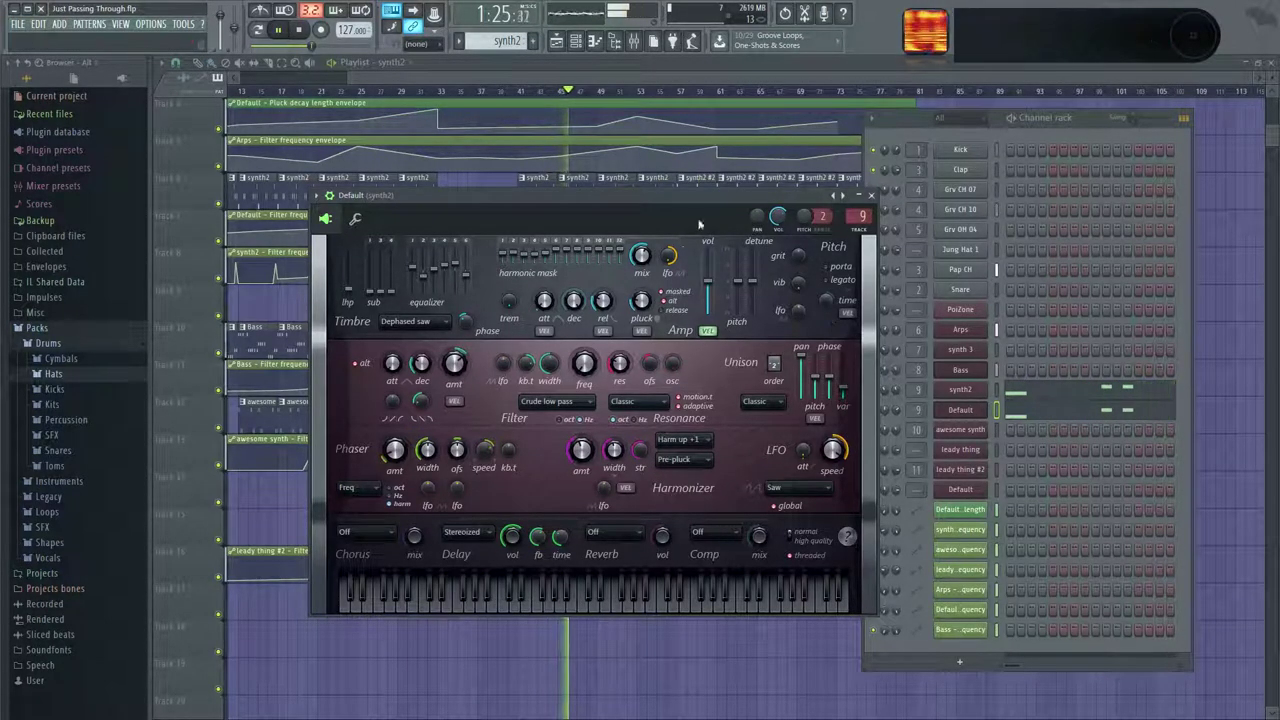
left_click_drag(725, 202, 787, 198)
left_click(538, 78)
Add an automation point at about bar 61 to the awesome synth filter frequency envelope.
left_click_drag(648, 352, 754, 420)
left_click_drag(909, 471, 780, 443)
left_click(626, 394)
right_click(687, 431)
right_click(690, 433)
right_click(653, 435)
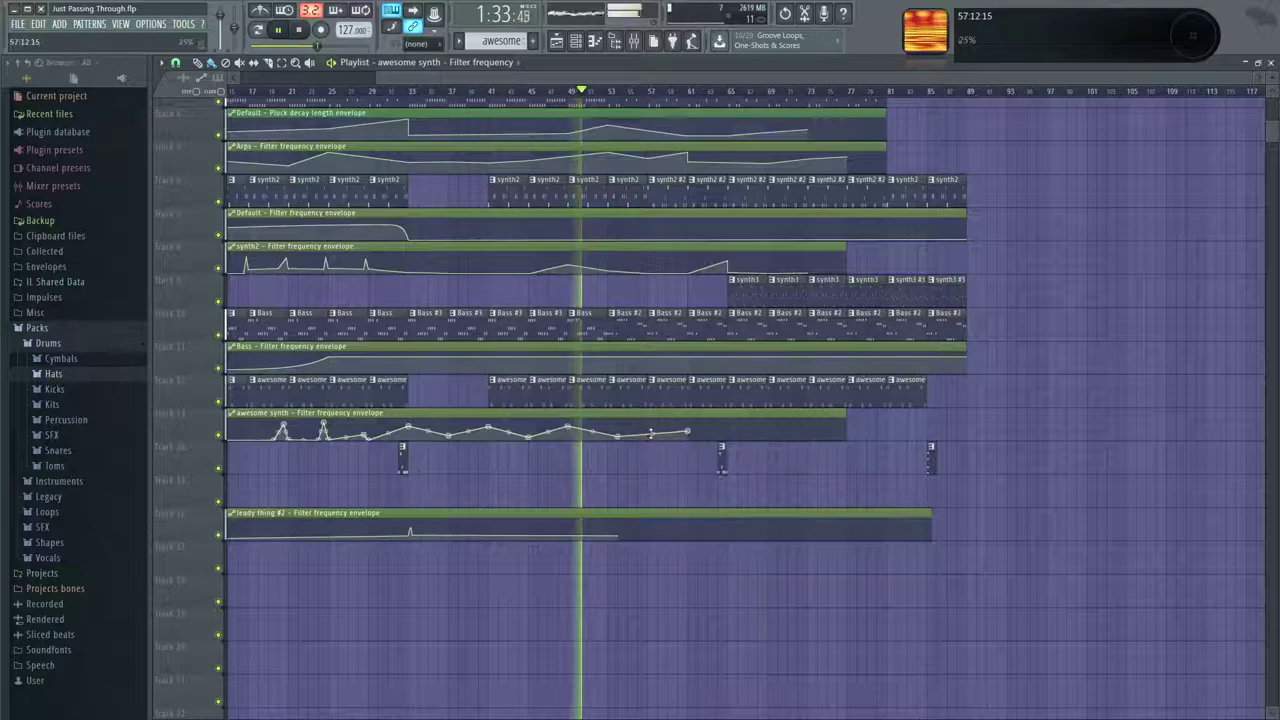
Extend the awesome synth filter frequency clip to about bar 89 and continue its curve with a rise and fall near the end.
right_click(818, 425)
left_click_drag(845, 418, 968, 410)
right_click(850, 426)
left_click(878, 442)
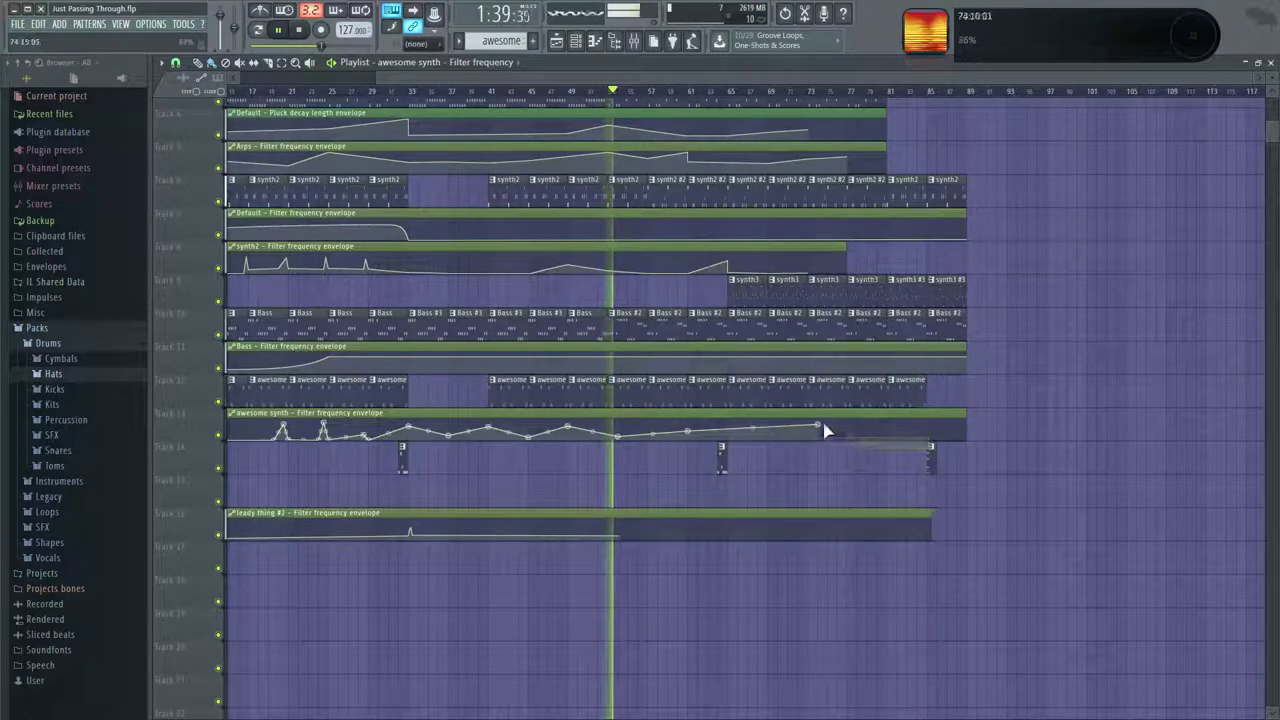
right_click(897, 431)
right_click(919, 425)
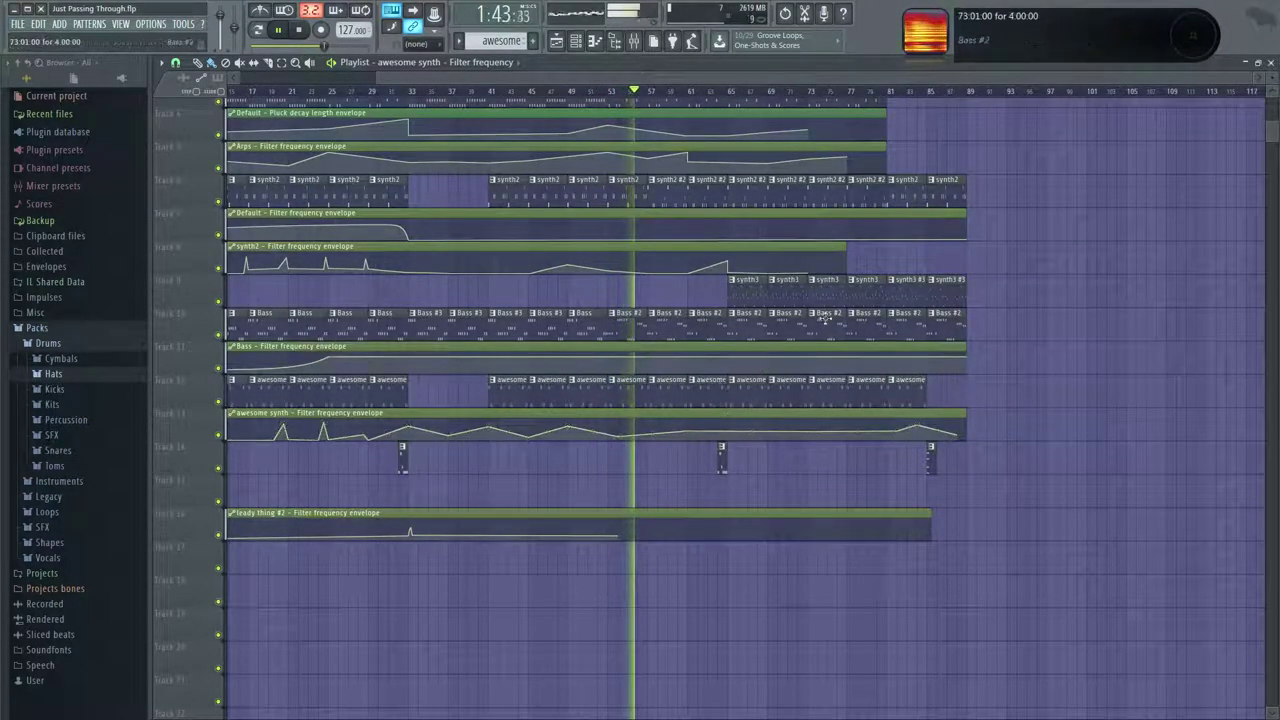
Check the notes of the synth2 #2 pattern in the piano roll and close it.
scroll(703, 270, "up", 3)
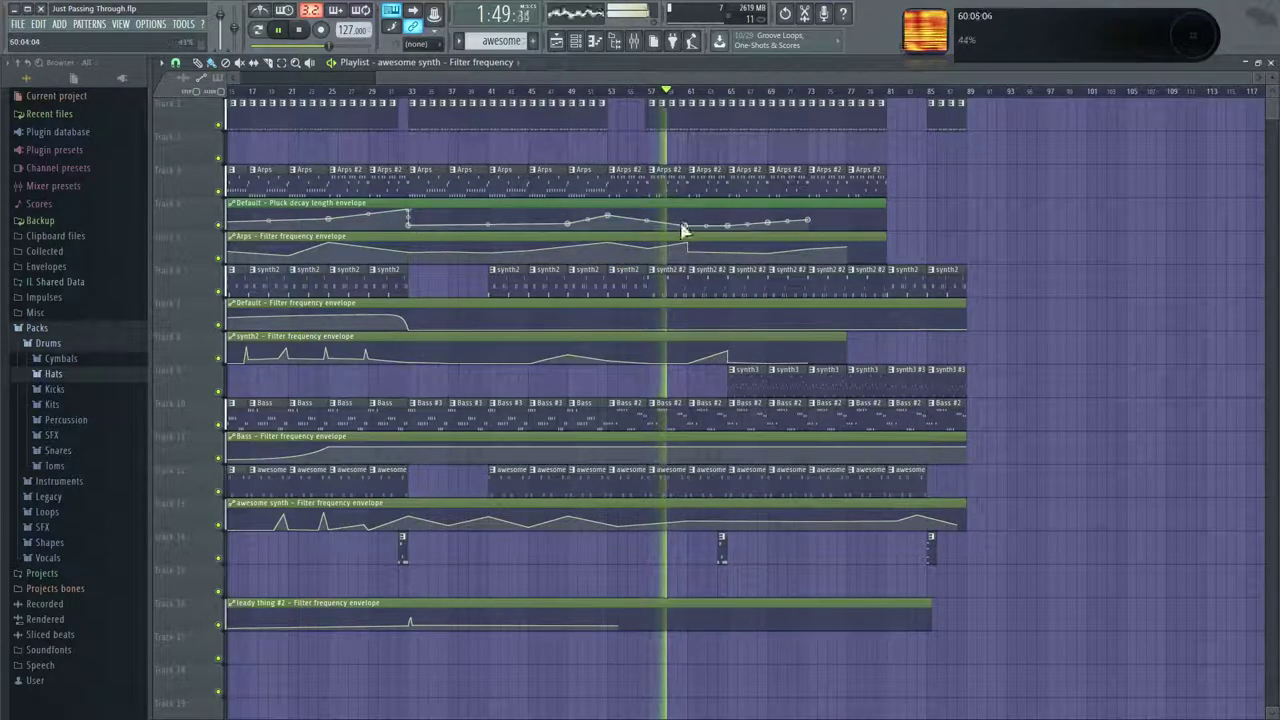
double_click(671, 278)
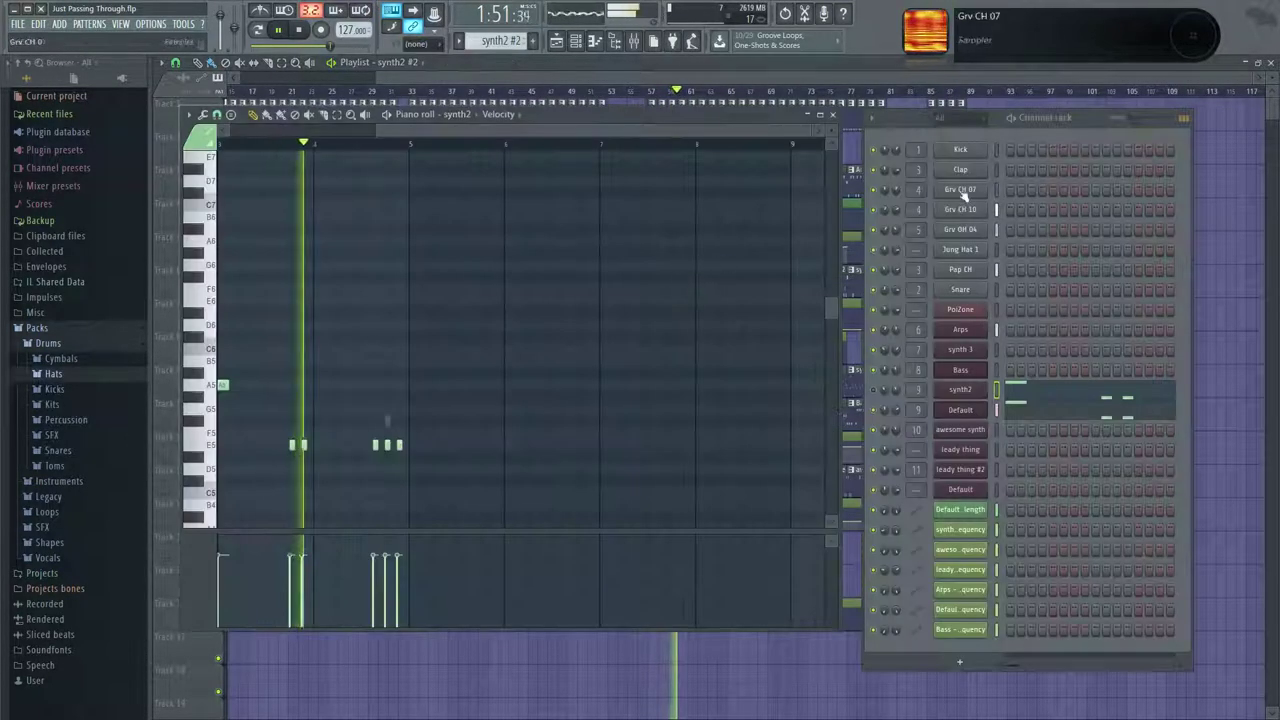
left_click(832, 114)
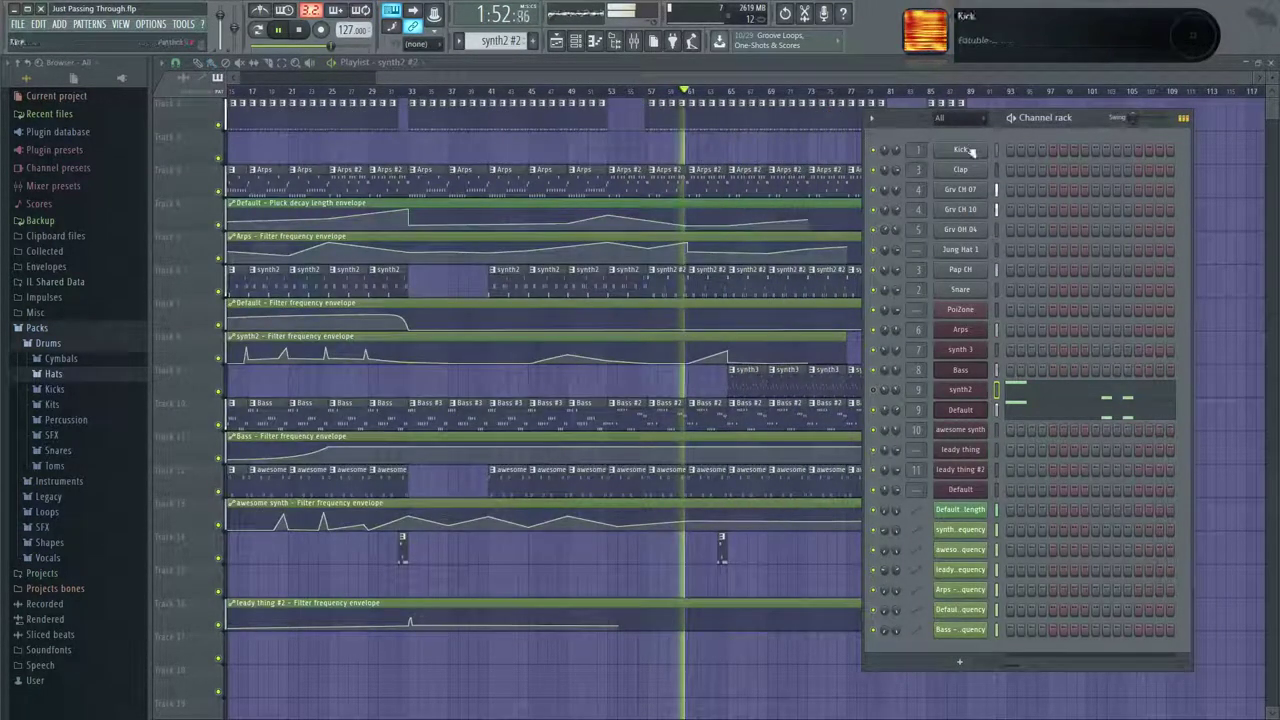
Load Fruity parametric EQ 2 into slot 1 of the synth2 mixer track.
left_click(634, 40)
left_click(559, 349)
left_click(1057, 120)
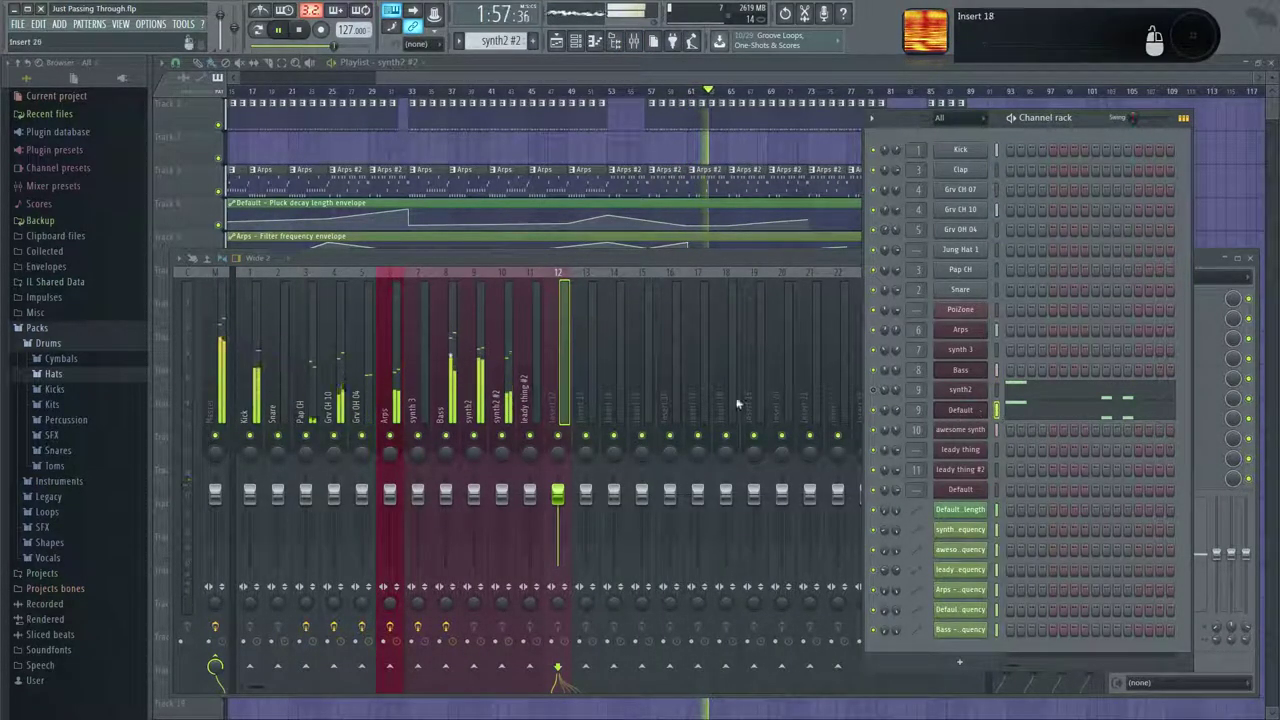
left_click(478, 390)
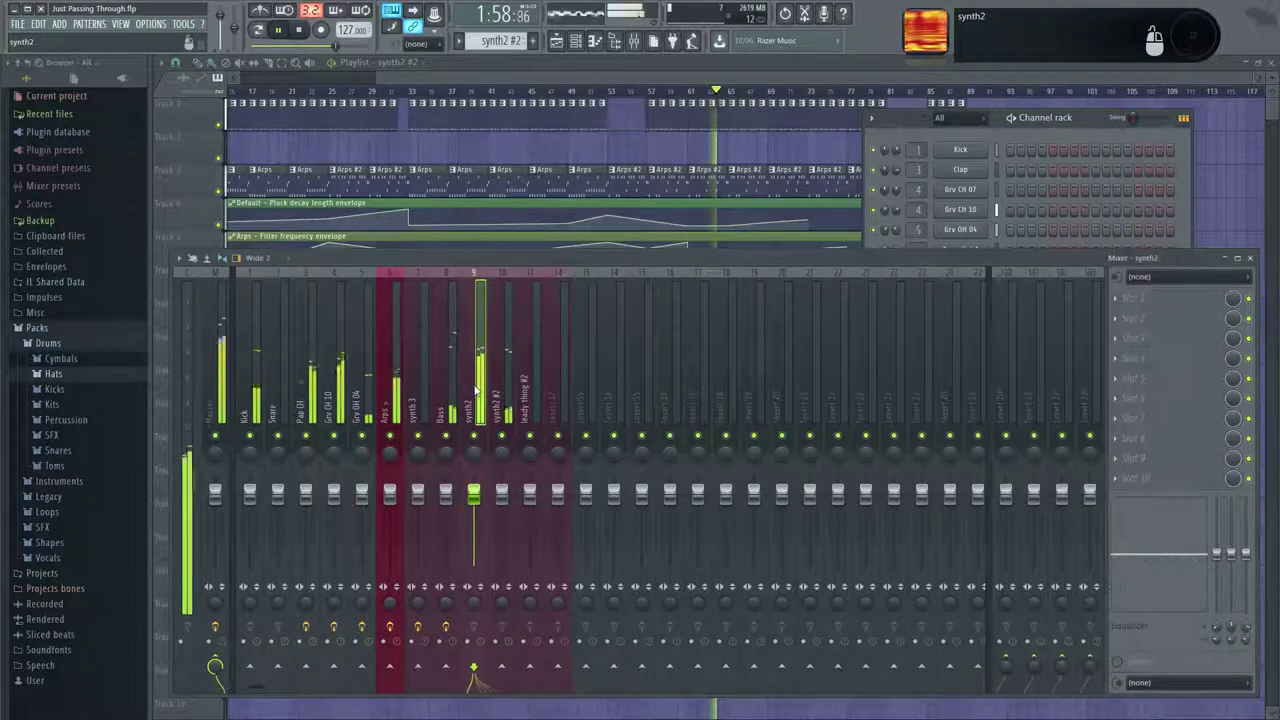
left_click(1205, 321)
left_click(1085, 445)
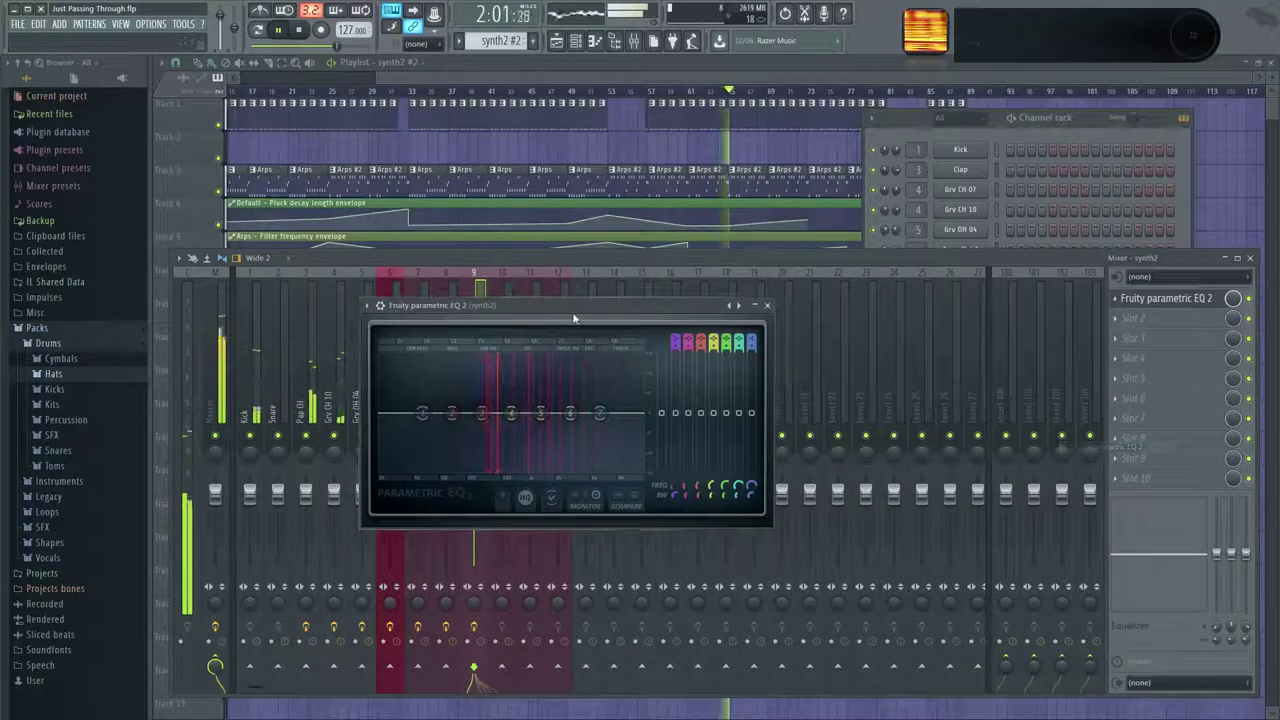
Shape the synth2 EQ with a band 4 boost, and sweep band 3 up to about 3.8 kHz, leaving a slight cut there.
left_click_drag(636, 383, 696, 337)
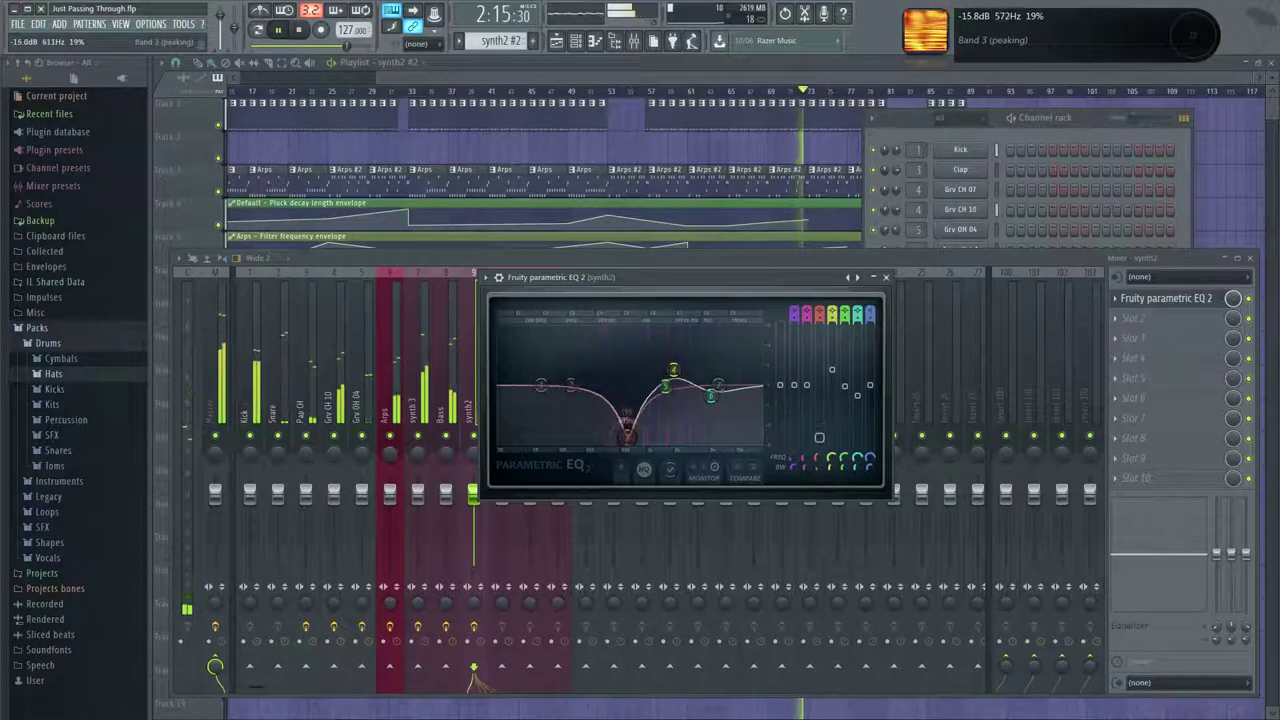
left_click_drag(681, 435, 705, 436)
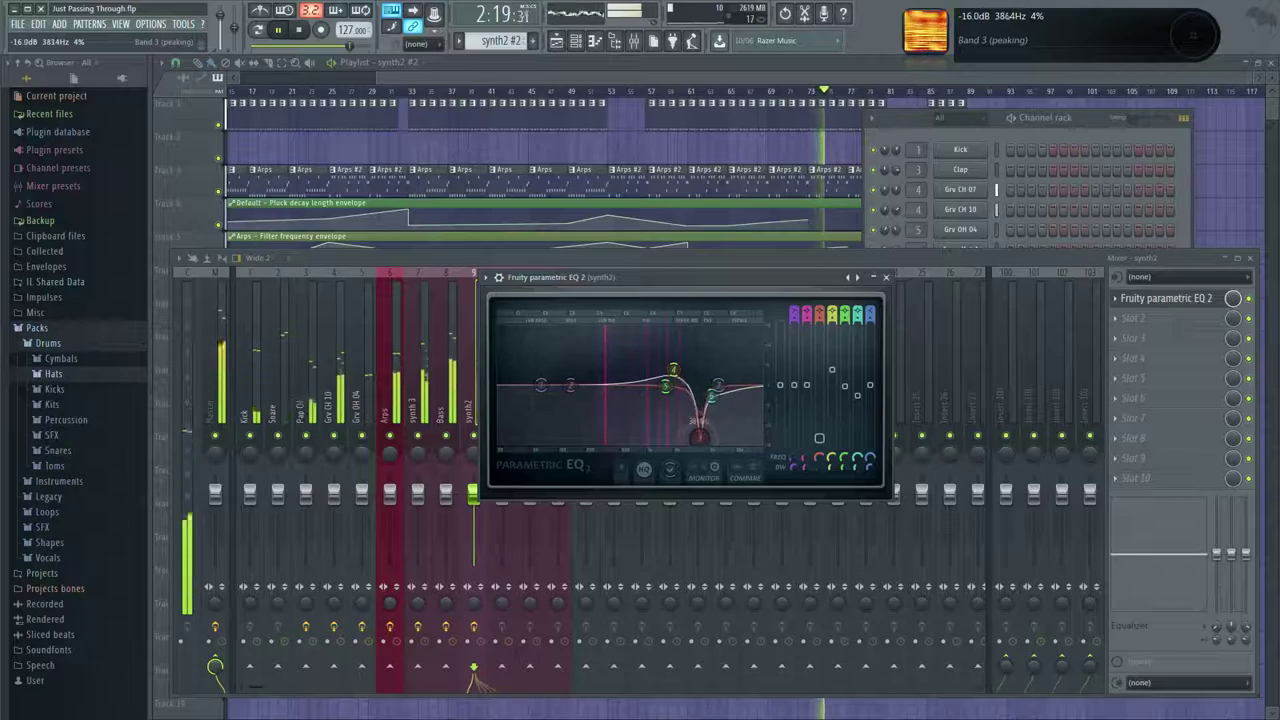
left_click_drag(702, 438, 703, 437)
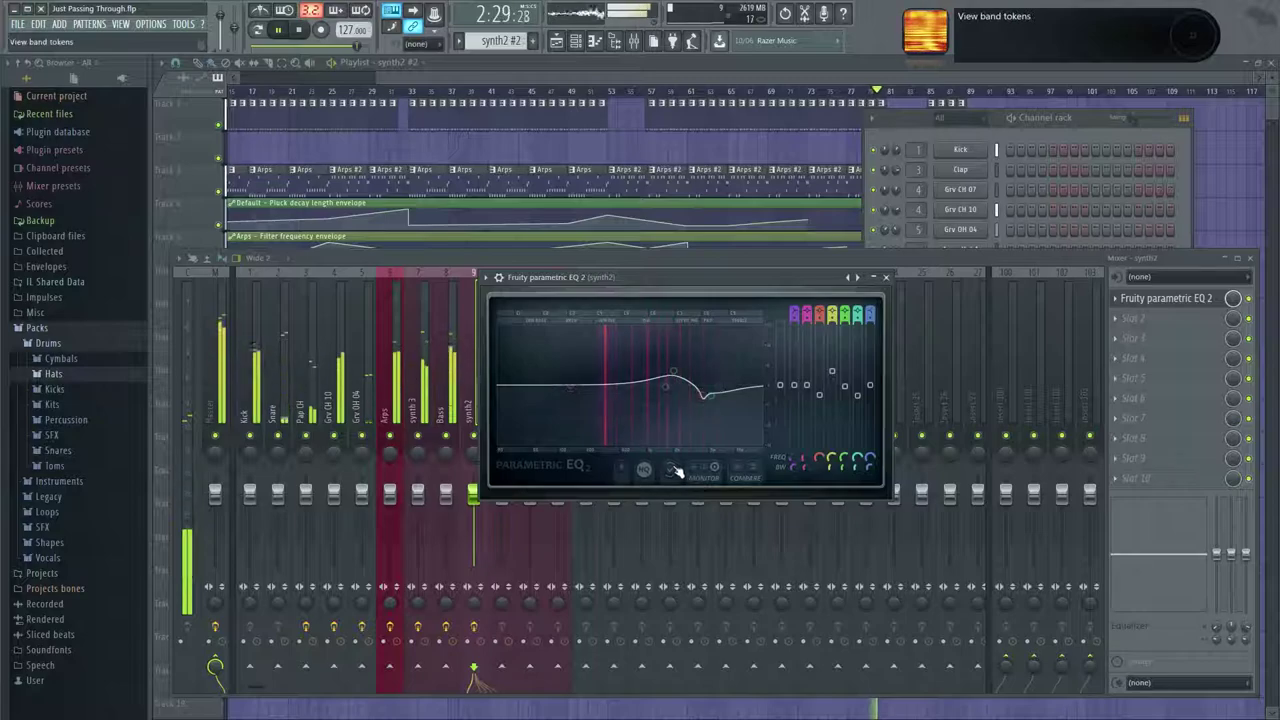
Compare the synth2 EQ with its spare state, close the EQ, and bring up the Channel rack.
left_click(762, 476)
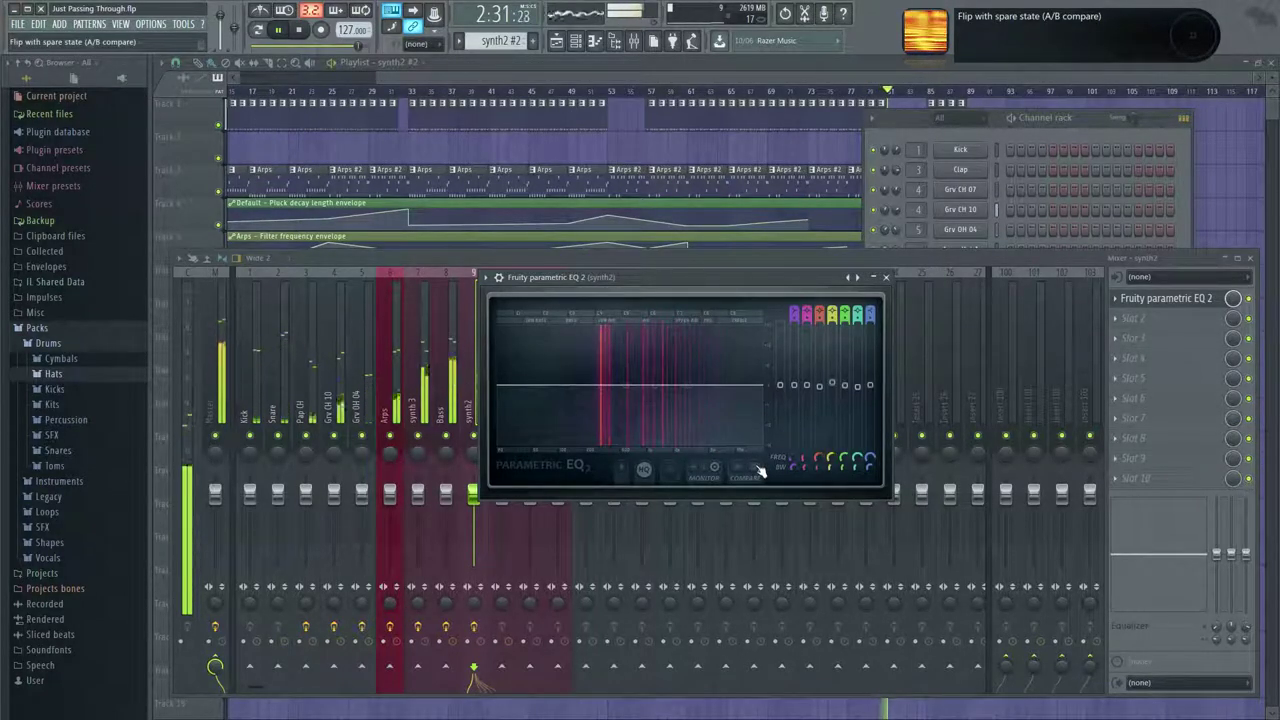
key("Escape")
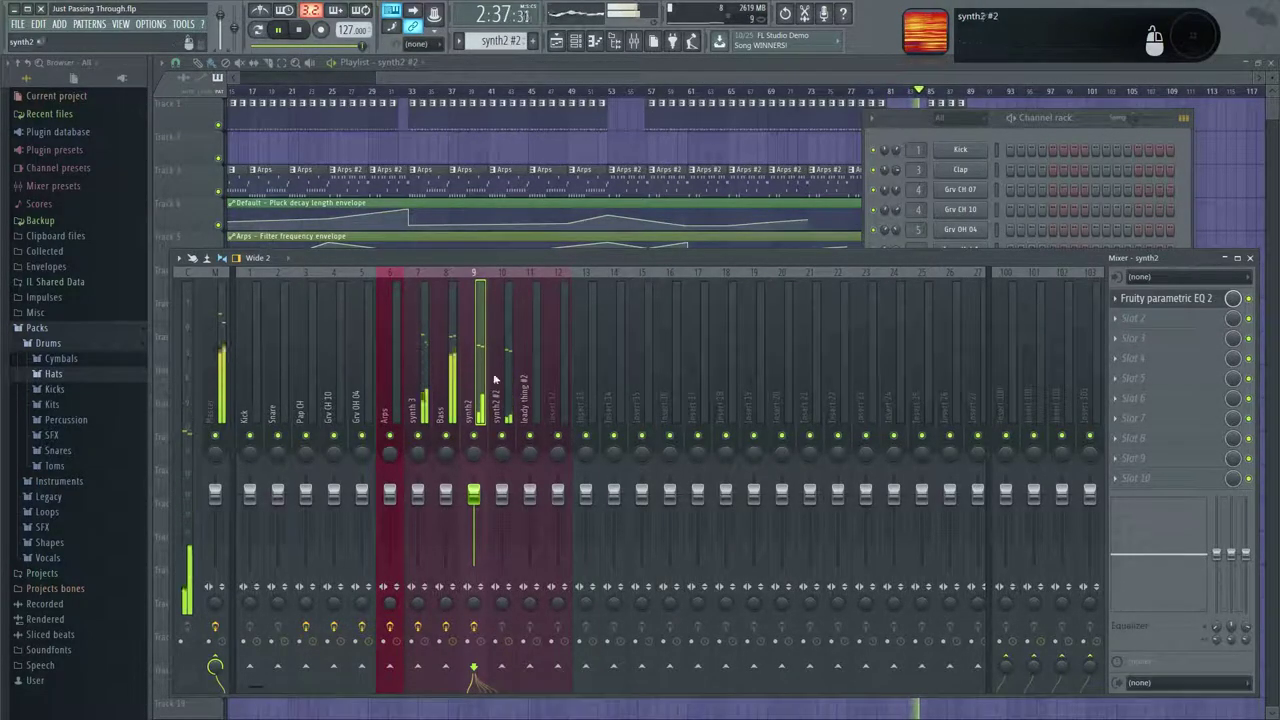
left_click(1124, 141)
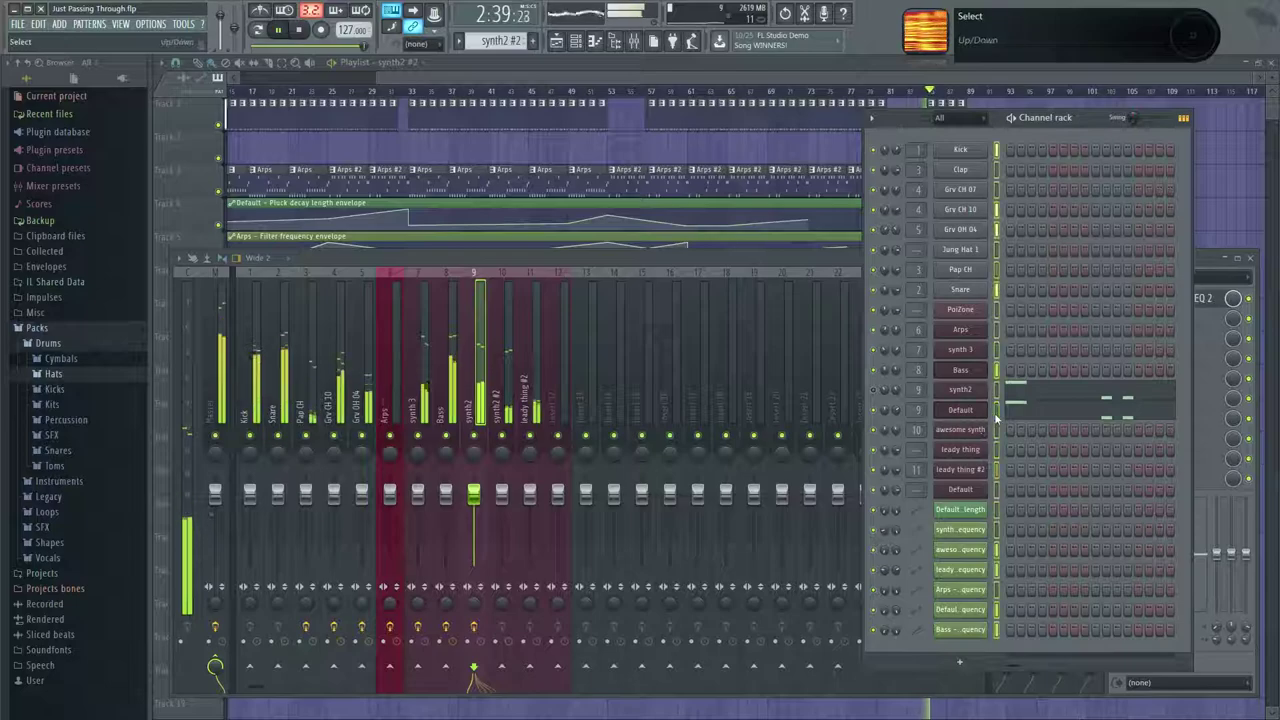
left_click(984, 414)
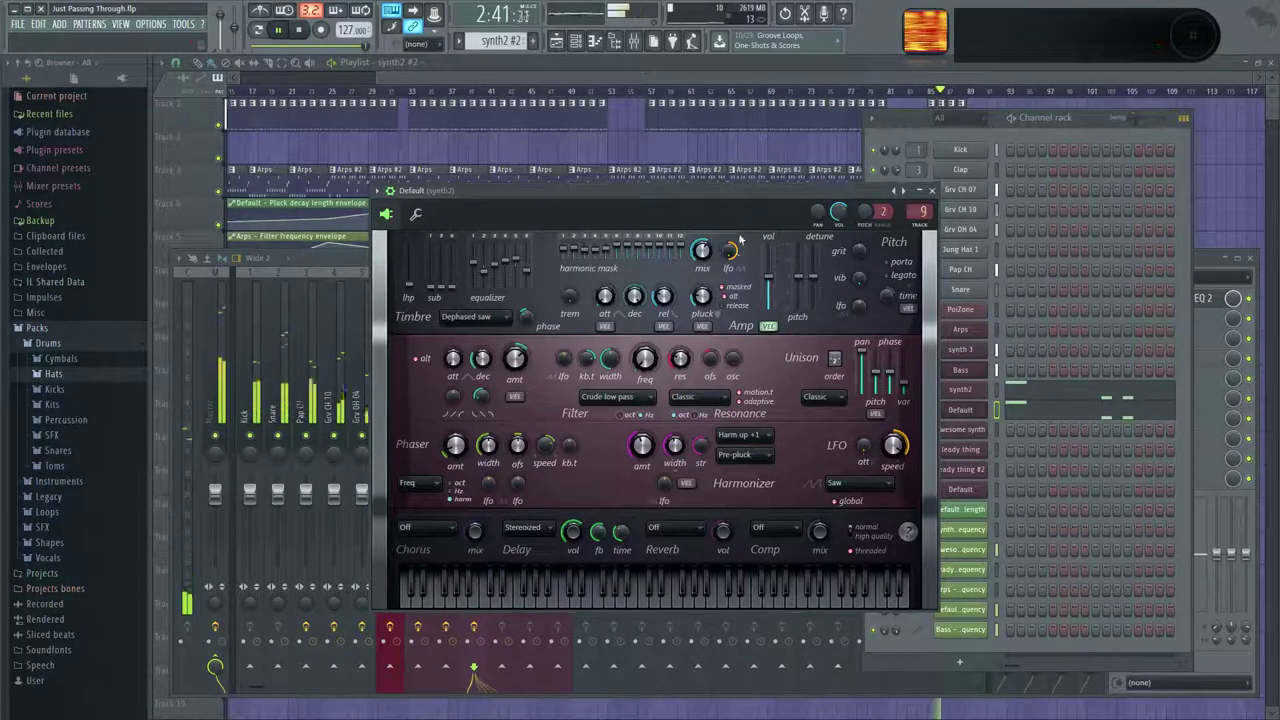
left_click_drag(767, 195, 747, 166)
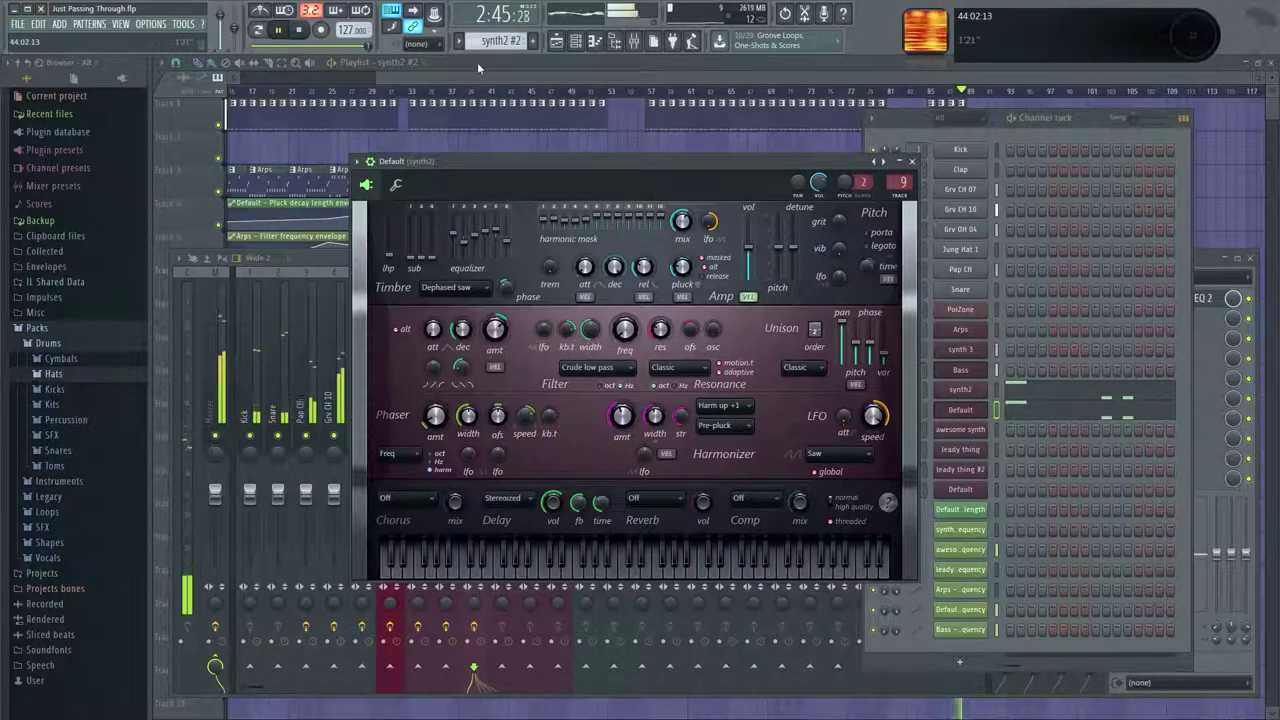
key("F12")
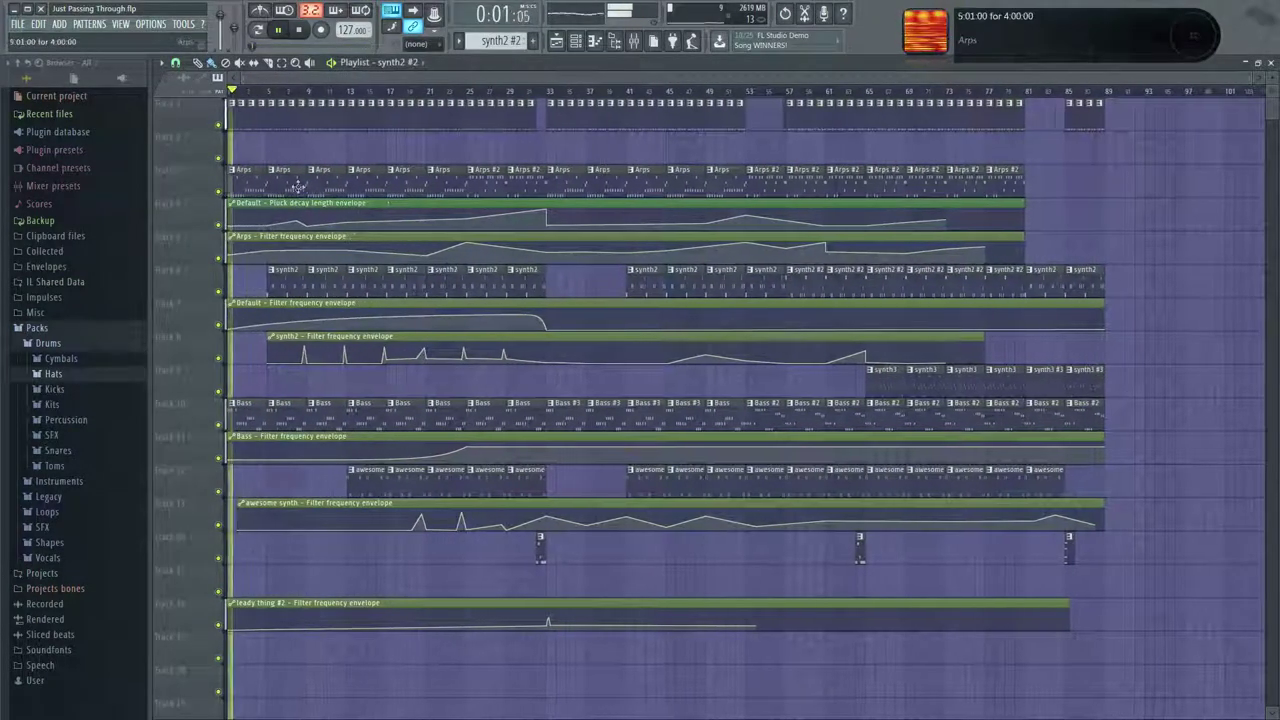
Stop the song, reopen the Default synth's plugin window, and play the synth2 #2 pattern with the mixer open.
key("space")
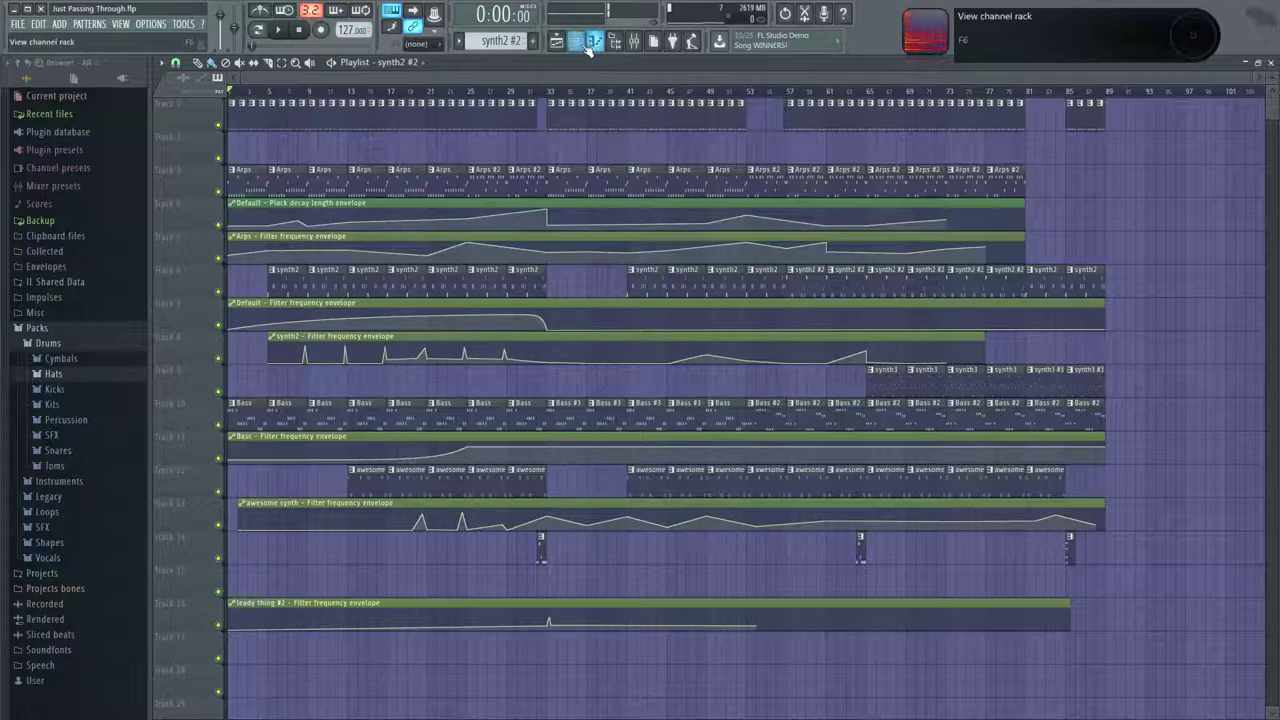
left_click(588, 46)
left_click(965, 410)
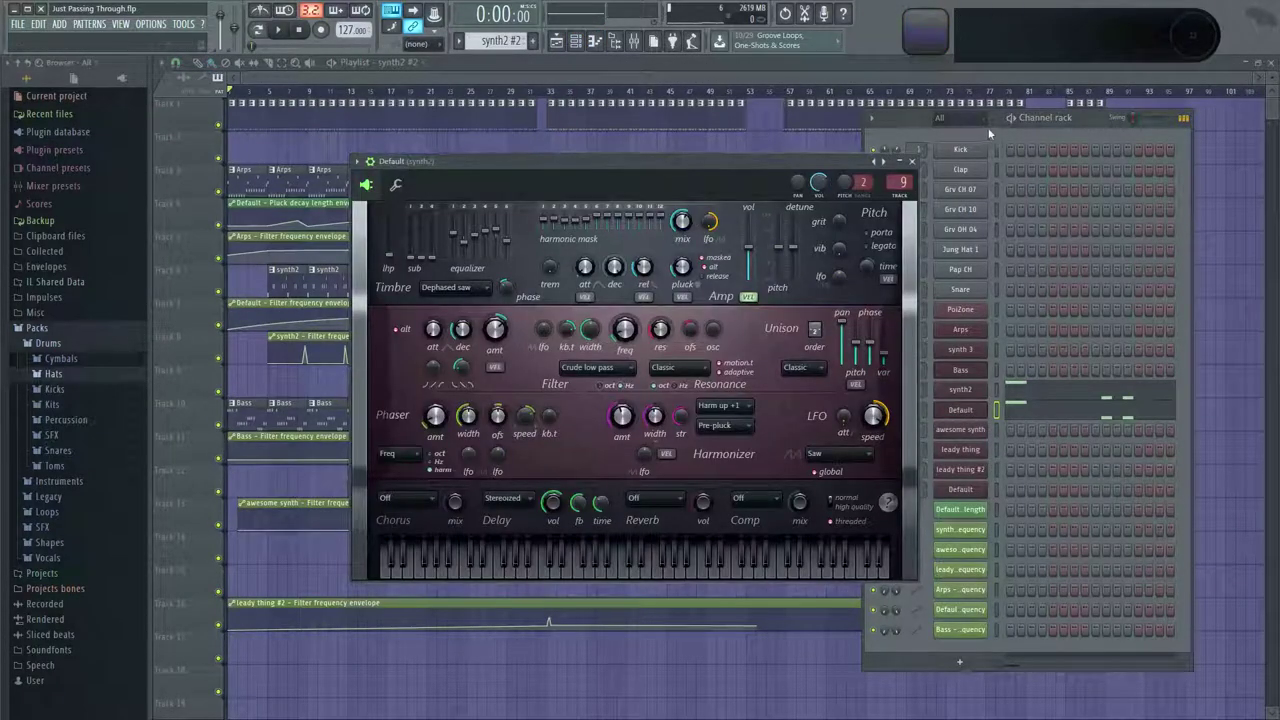
key("space")
left_click_drag(808, 169, 610, 162)
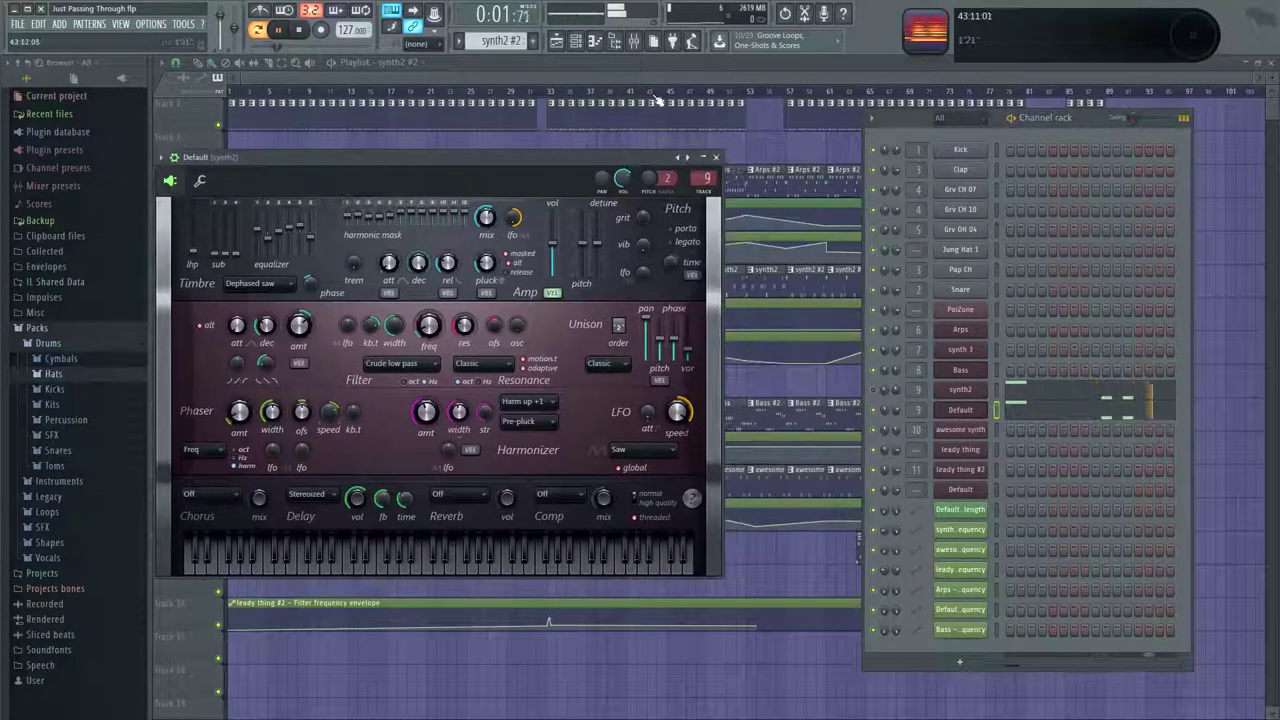
left_click(634, 42)
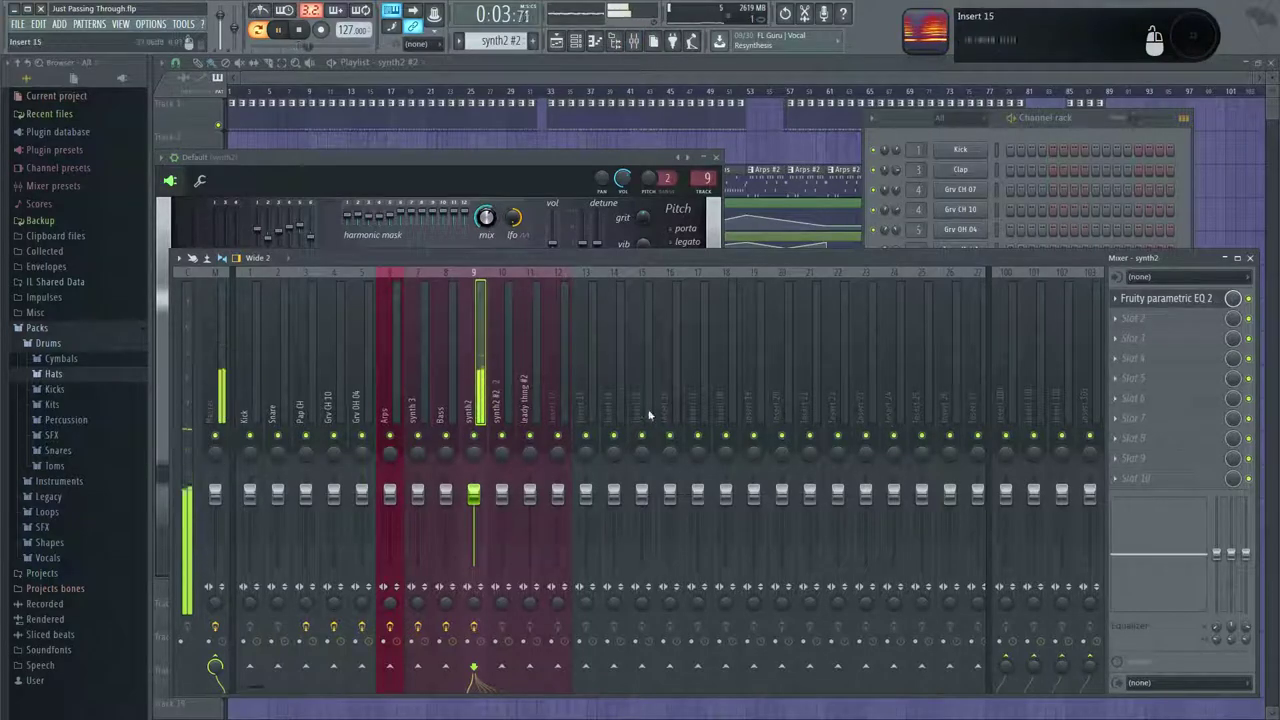
Route the synth2 mixer track only to Insert 13.
right_click(599, 651)
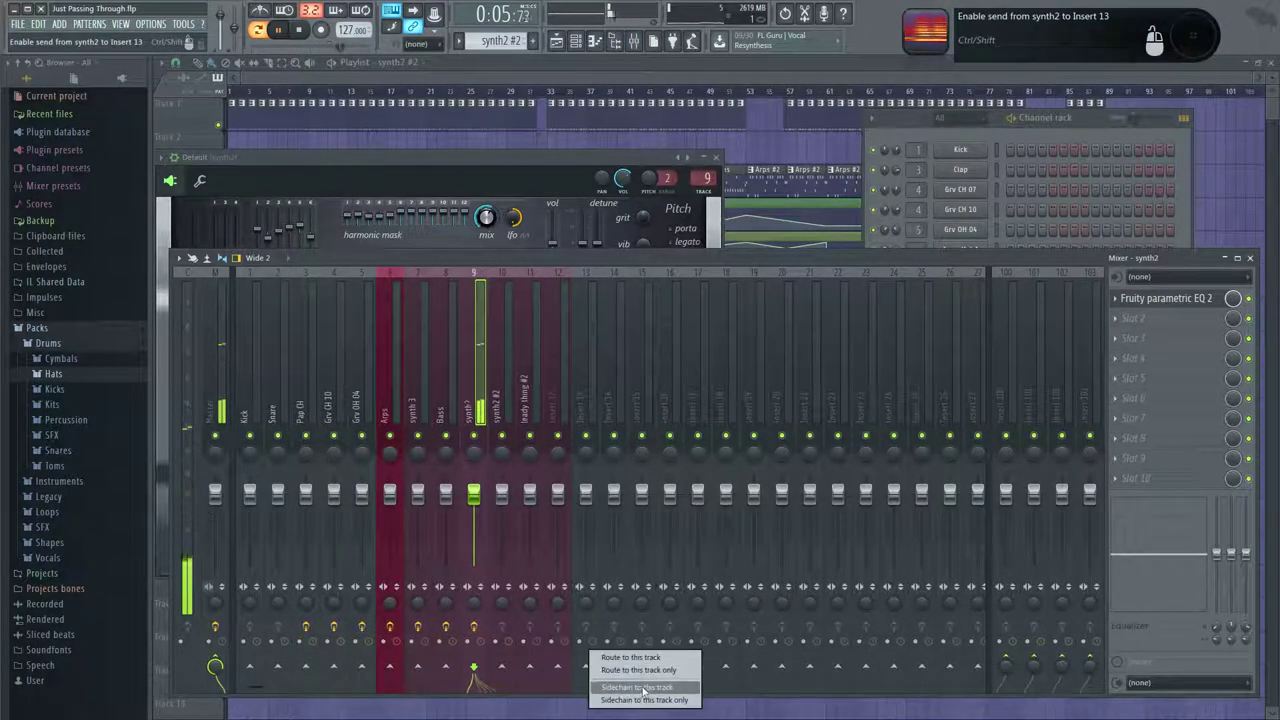
left_click(615, 668)
Load Fruity Reeverb 2 into slot 1 of Insert 13 and adjust the balance of its level sliders.
left_click(588, 390)
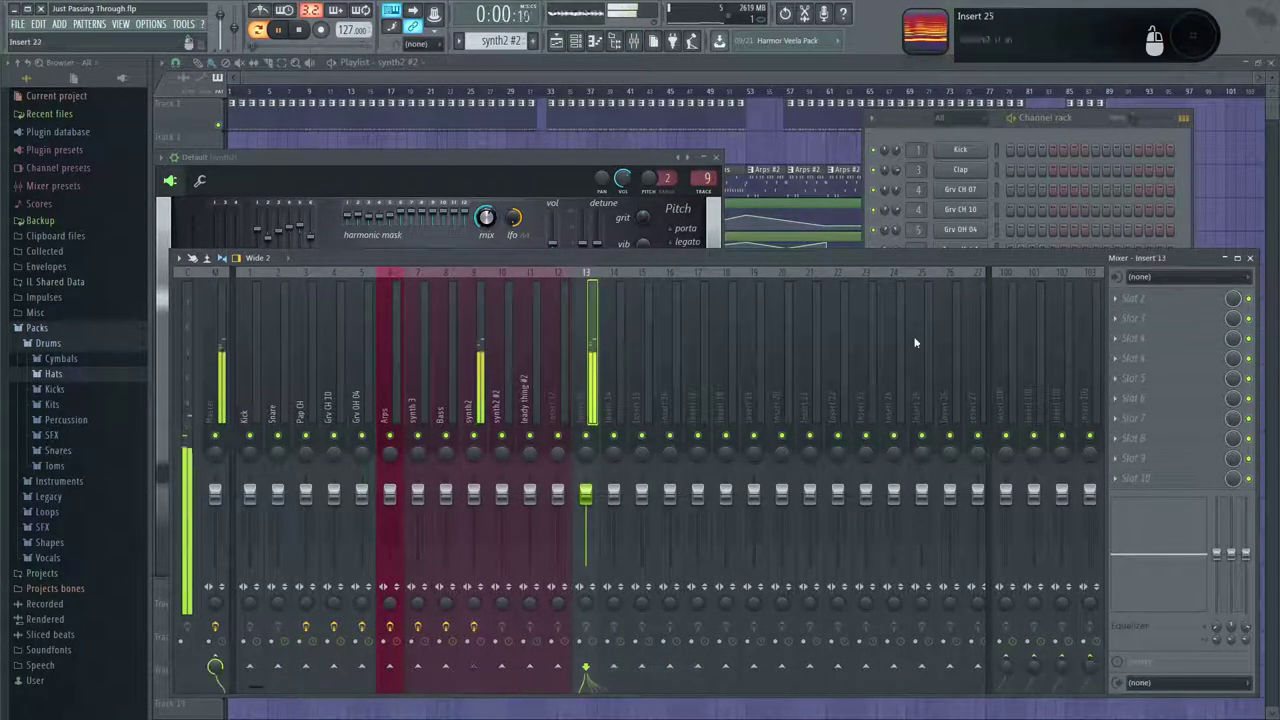
left_click(1125, 312)
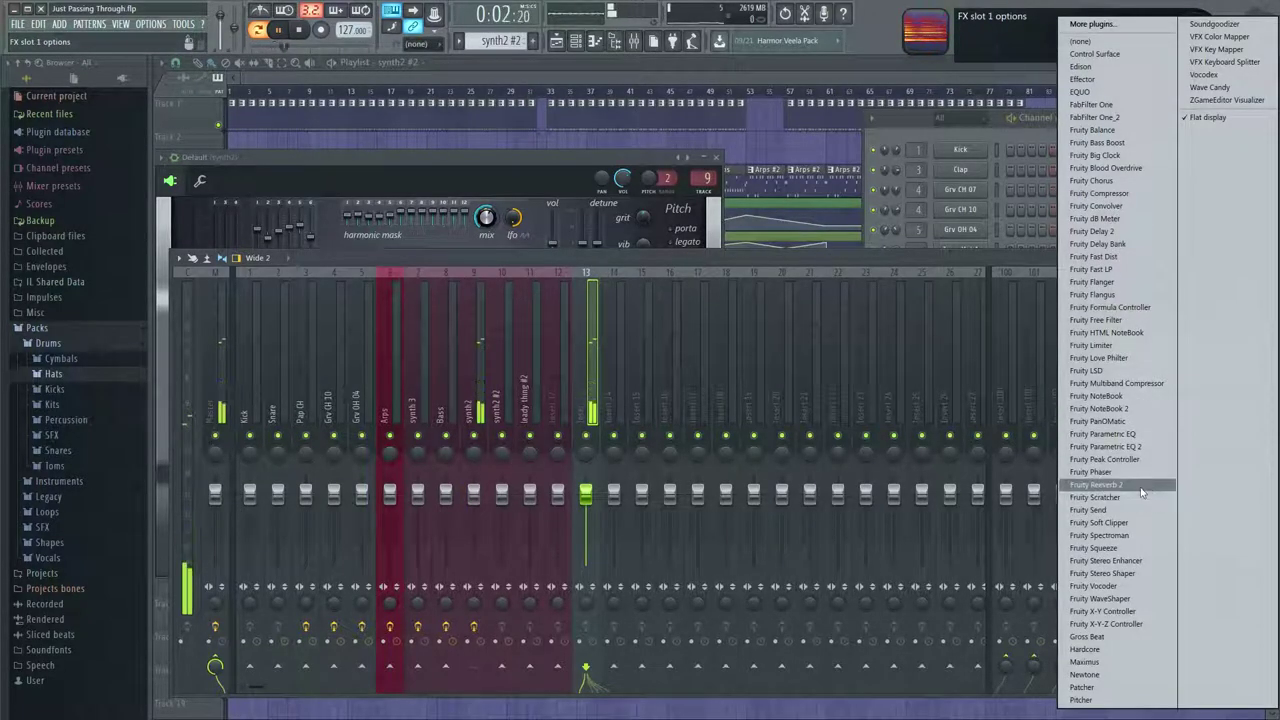
left_click(1110, 508)
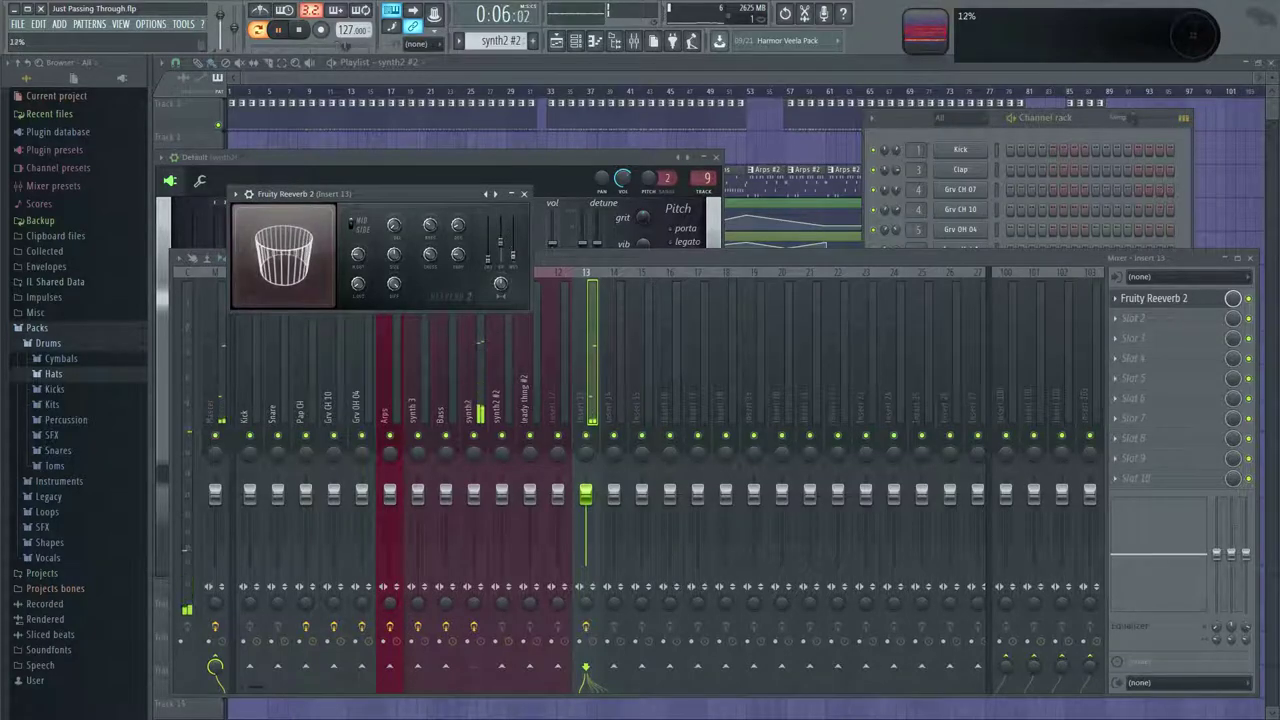
left_click_drag(488, 260, 488, 234)
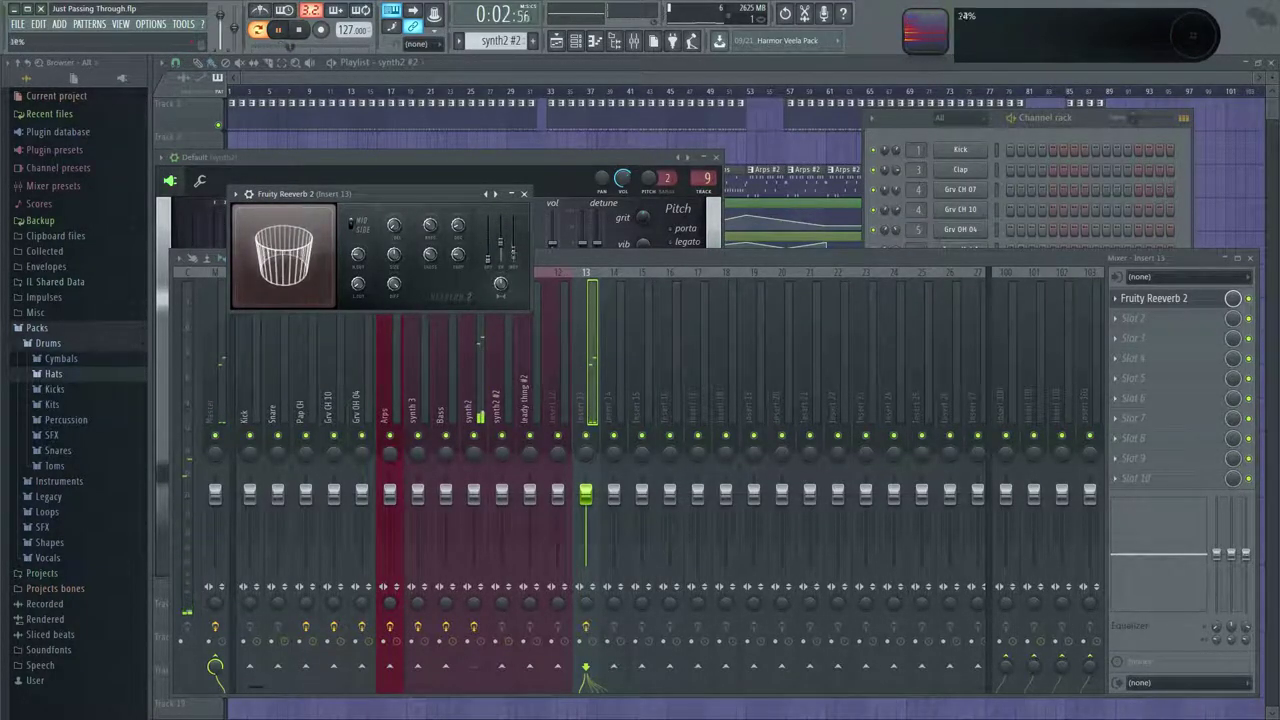
Take synth2 off Insert 13 so it feeds the master again, and look over the Insert 13 reverb and track options.
left_click(481, 377)
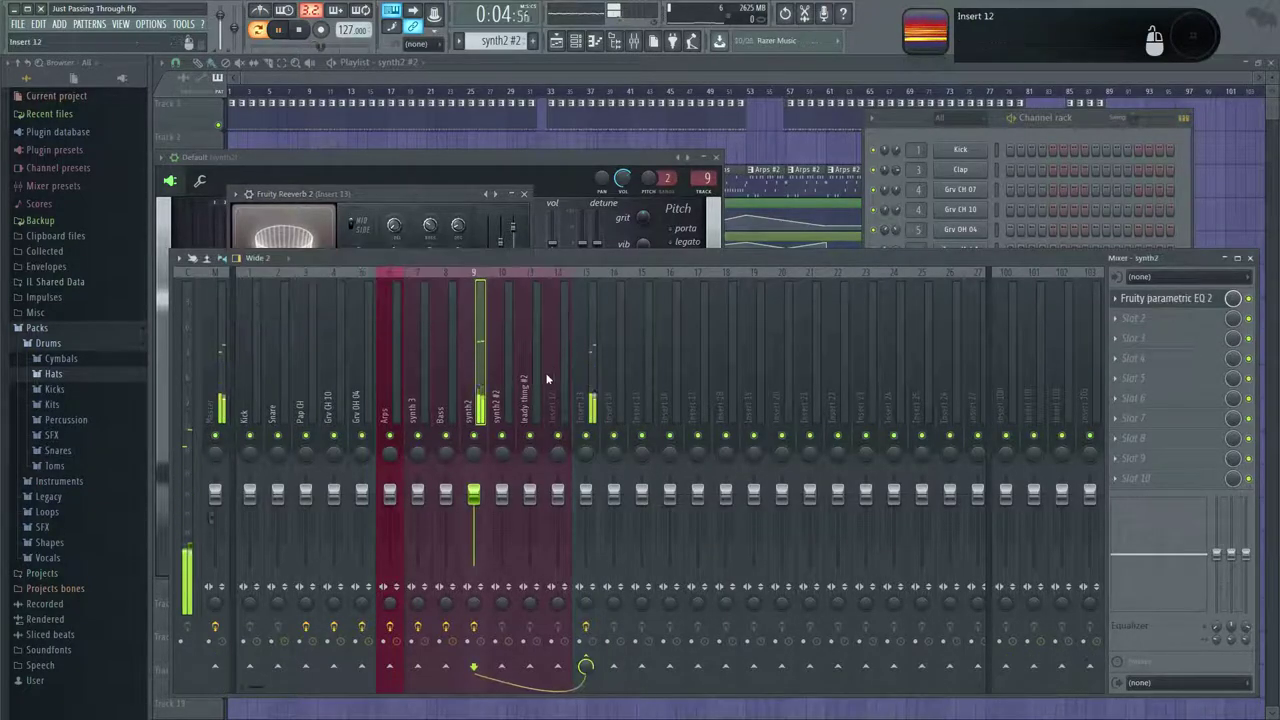
left_click(585, 665)
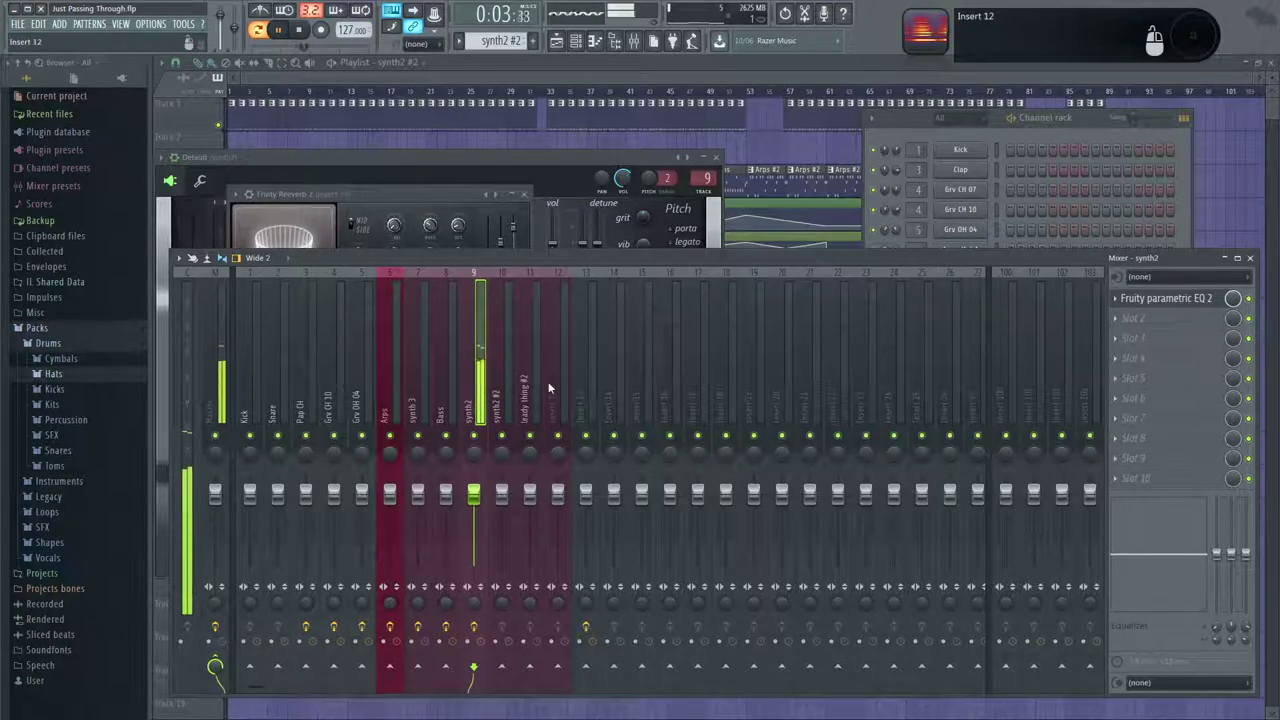
left_click(582, 390)
left_click(1153, 298)
left_click_drag(458, 196, 751, 257)
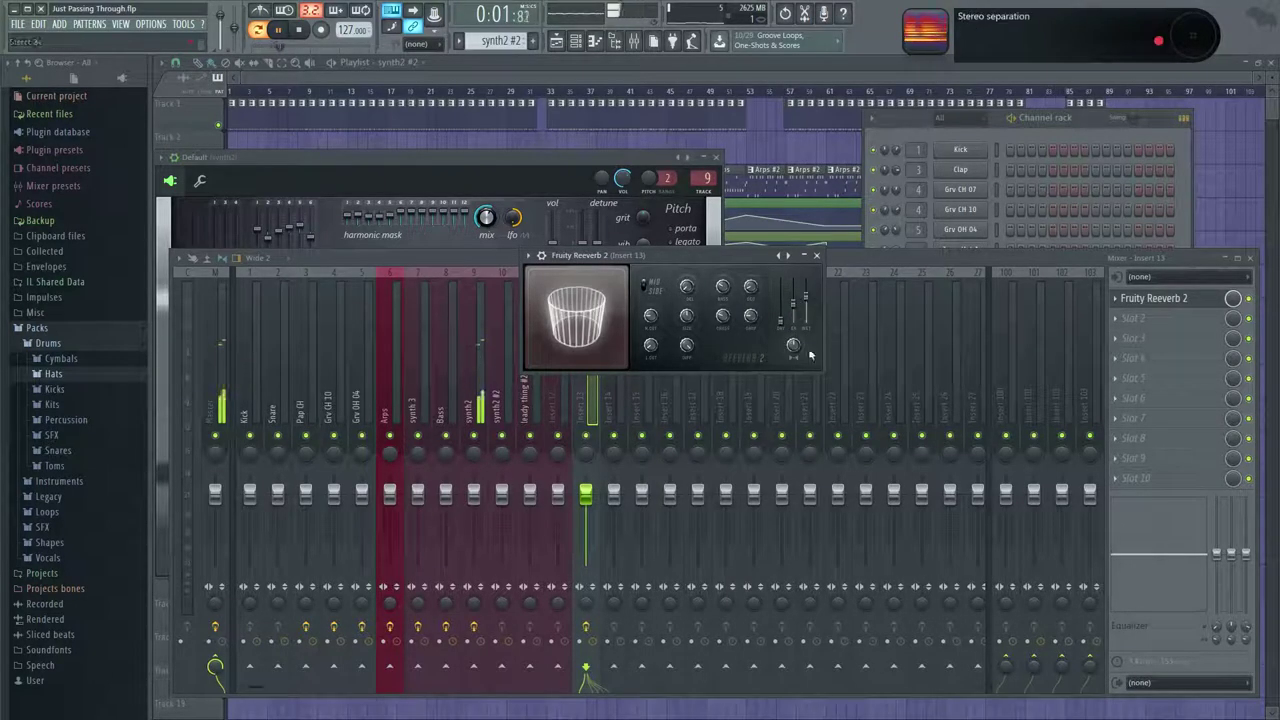
left_click(487, 408)
right_click(587, 660)
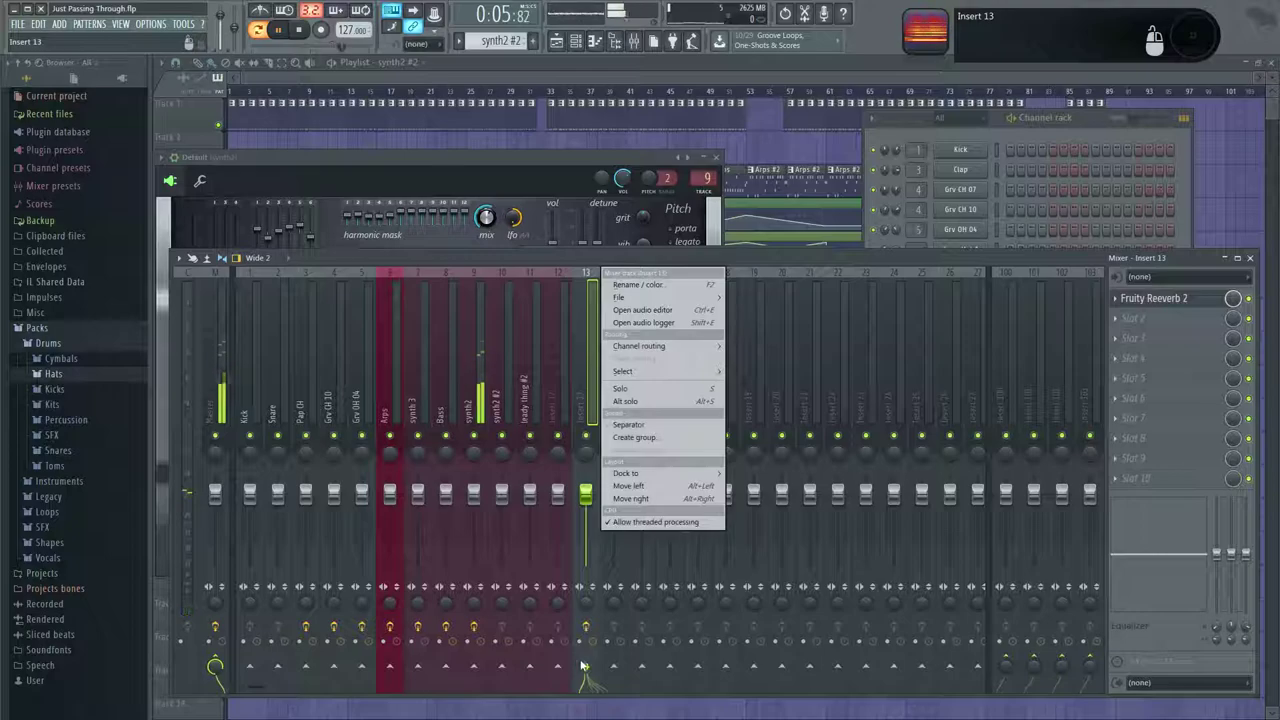
left_click(470, 411)
Stop playback, switch the current pattern to synth2, and play it.
key("space")
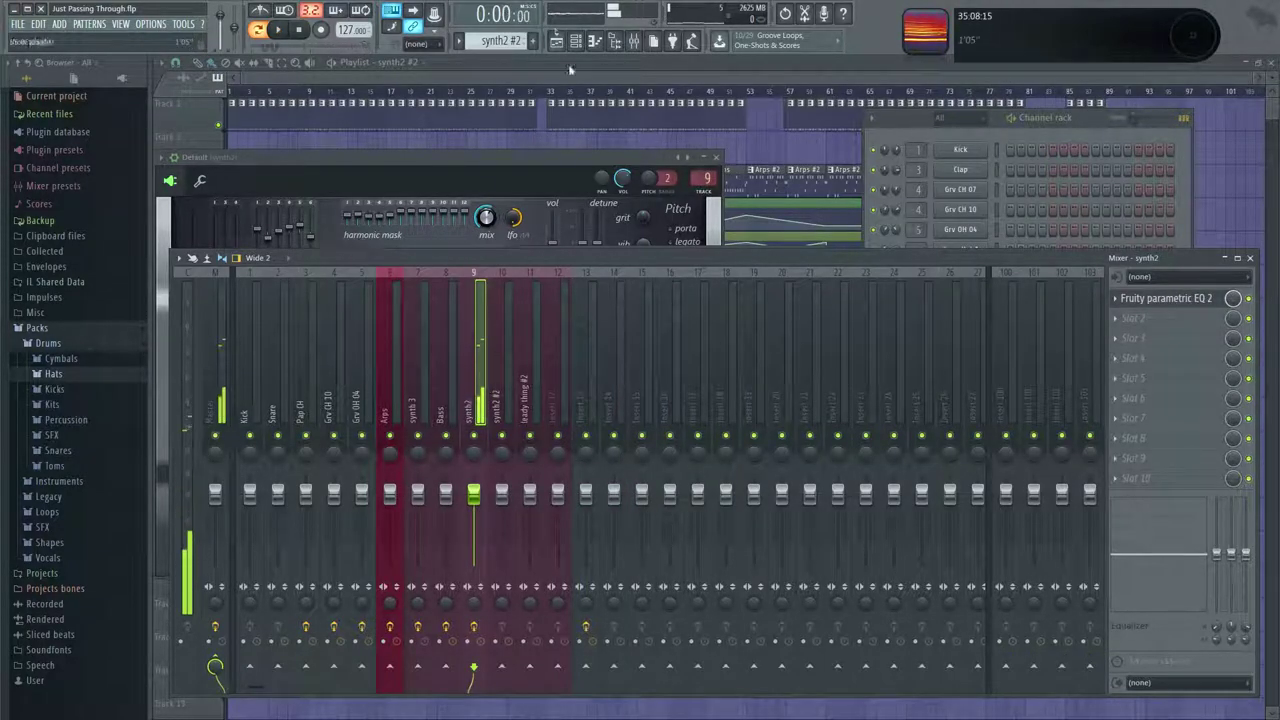
left_click(508, 41)
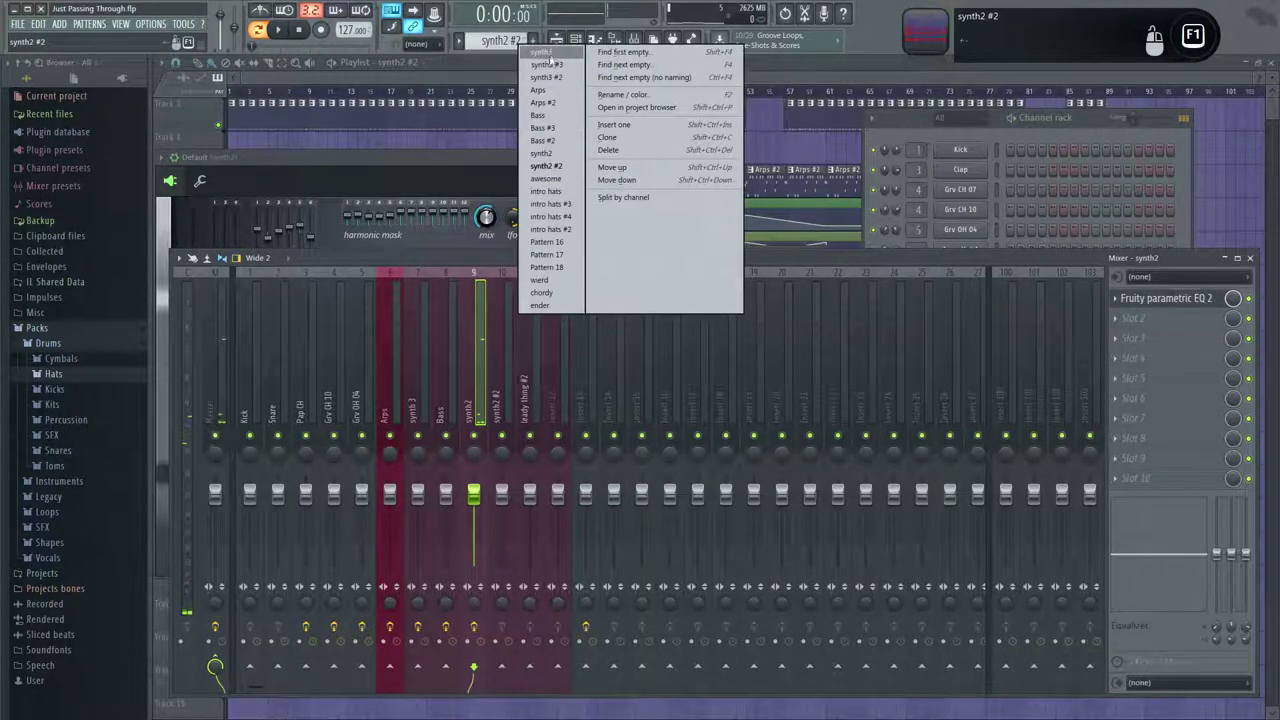
left_click(561, 154)
key("space")
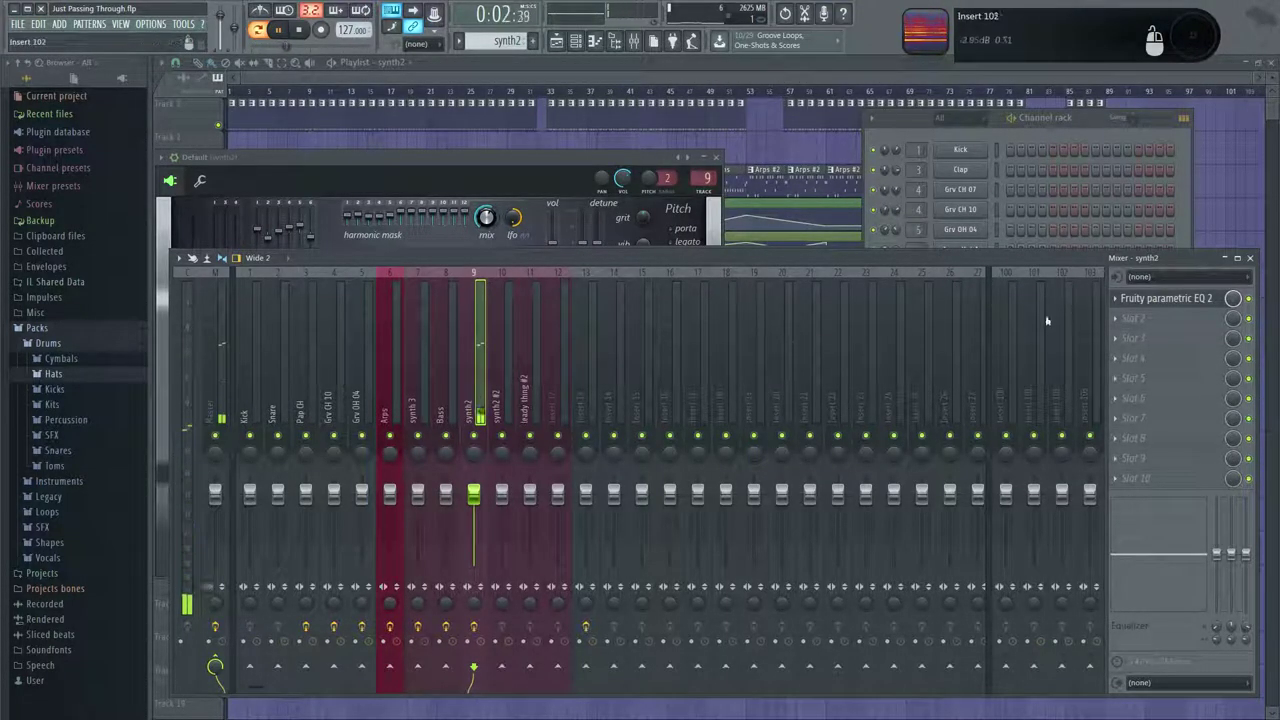
Send the synth2 mixer track to Insert 13 while keeping its route to the master.
left_click(580, 397)
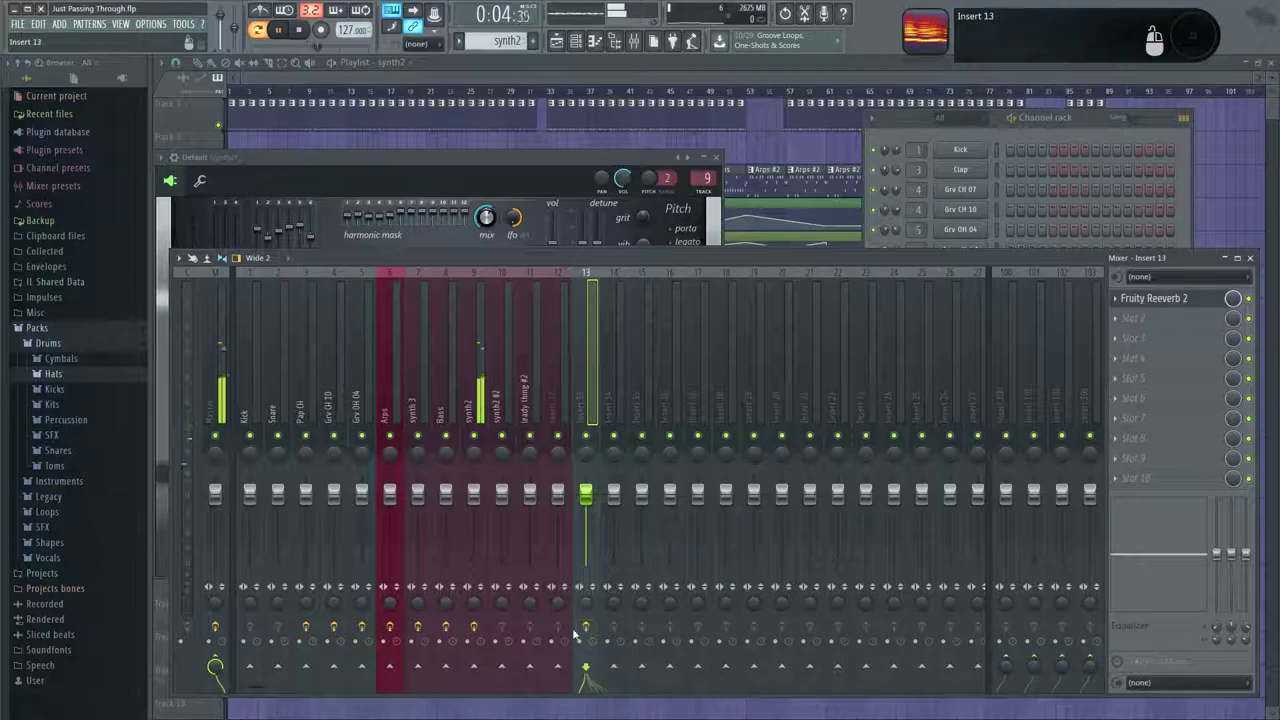
left_click(480, 405)
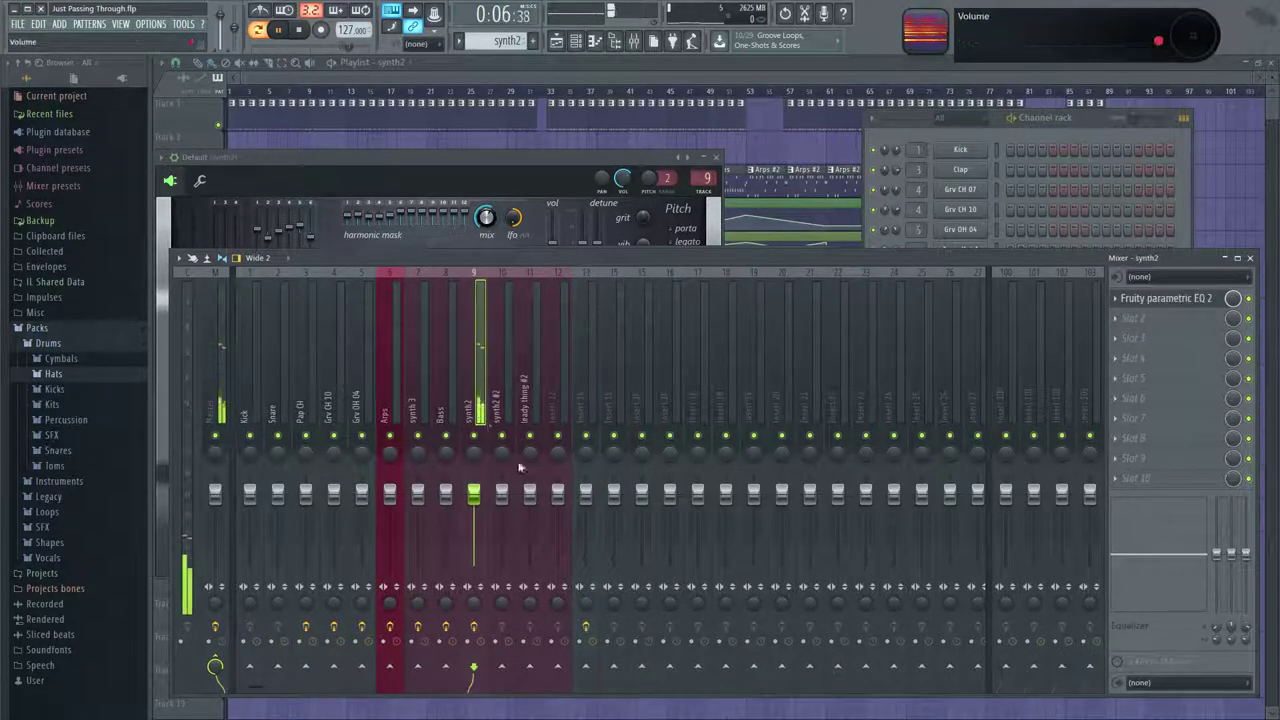
right_click(587, 643)
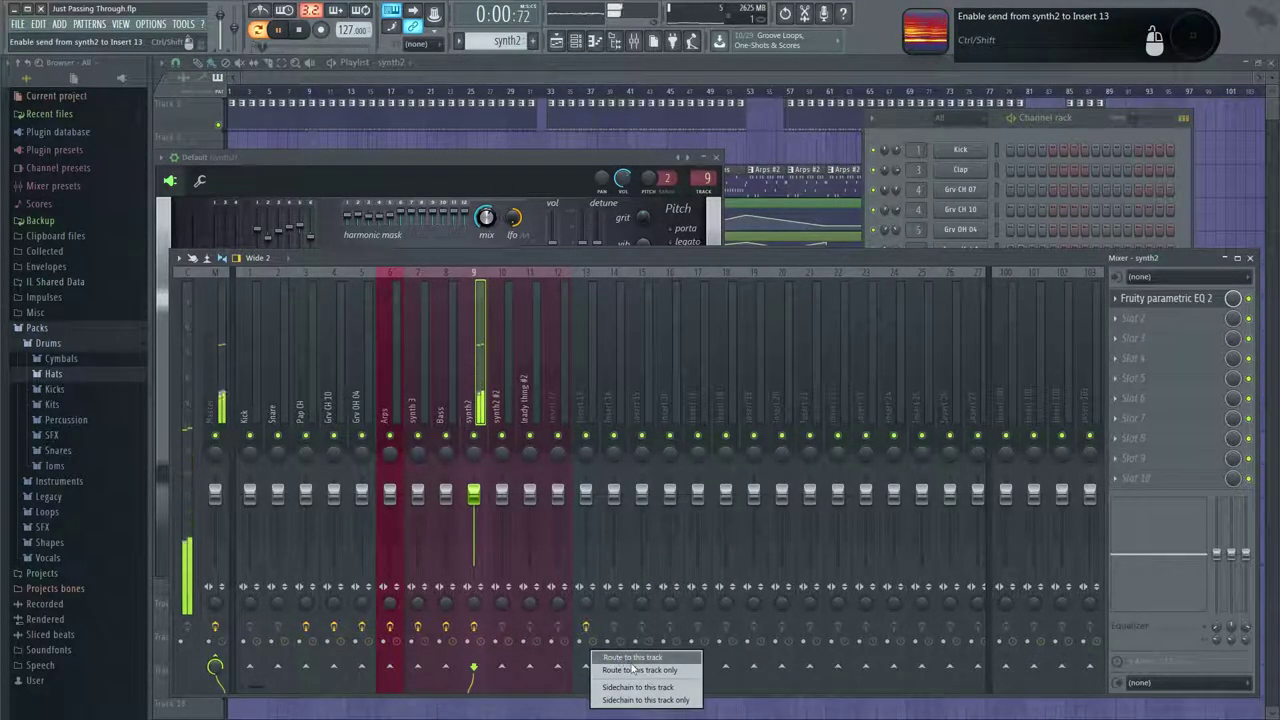
left_click(636, 658)
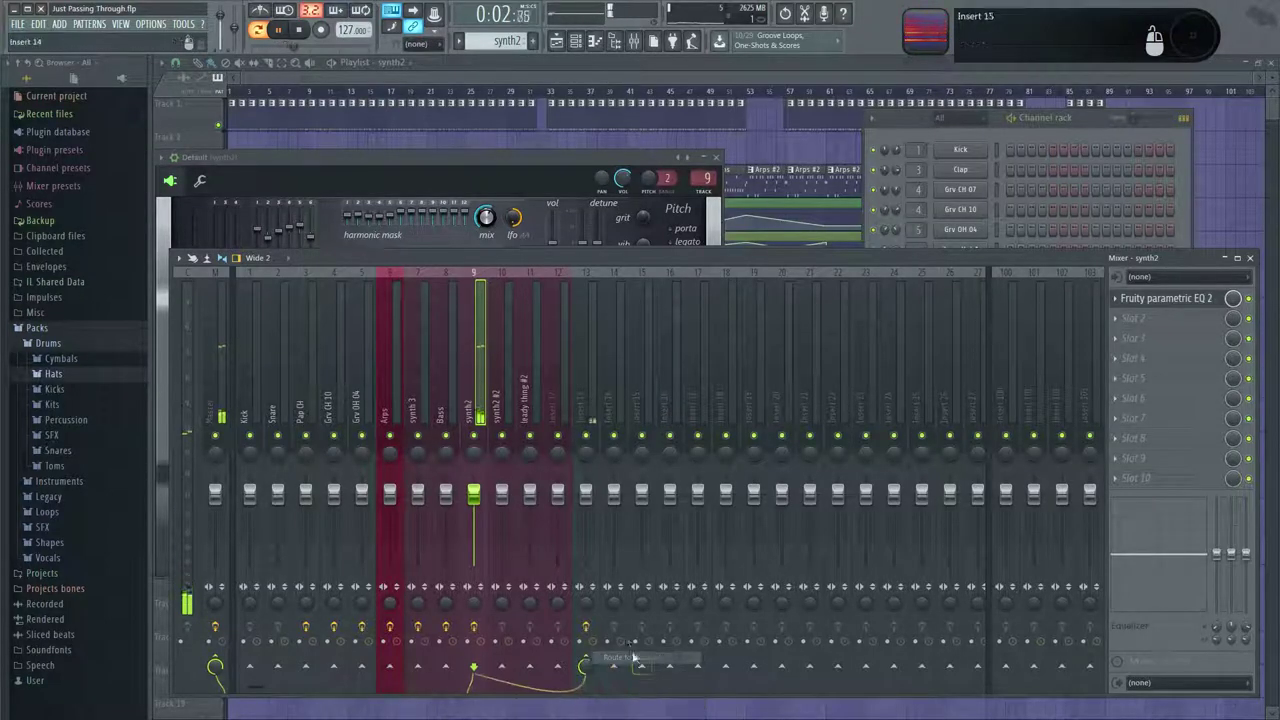
Load Fruity Parametric EQ 2 into slot 2 of Insert 13 and boost band 3 by about 10 dB near 1.3 kHz.
left_click(586, 400)
left_click(1158, 299)
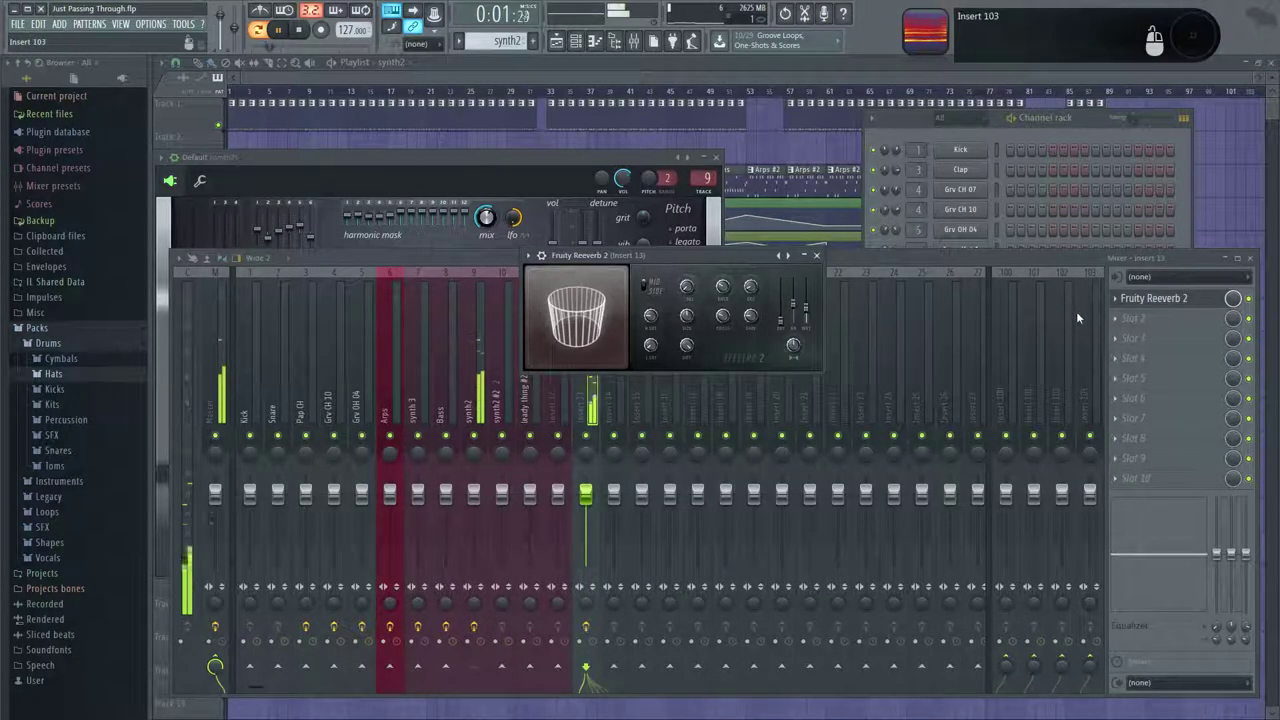
left_click(1131, 327)
left_click(1100, 450)
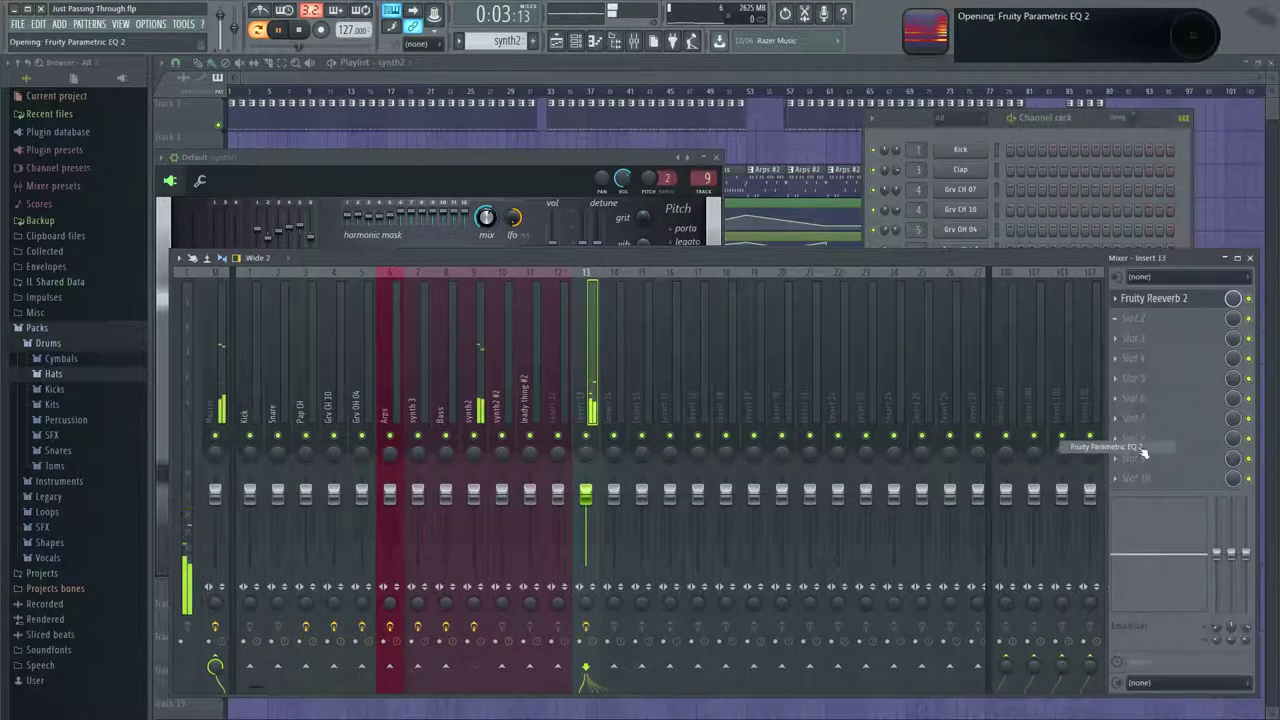
left_click_drag(450, 211, 838, 373)
left_click_drag(756, 480, 814, 447)
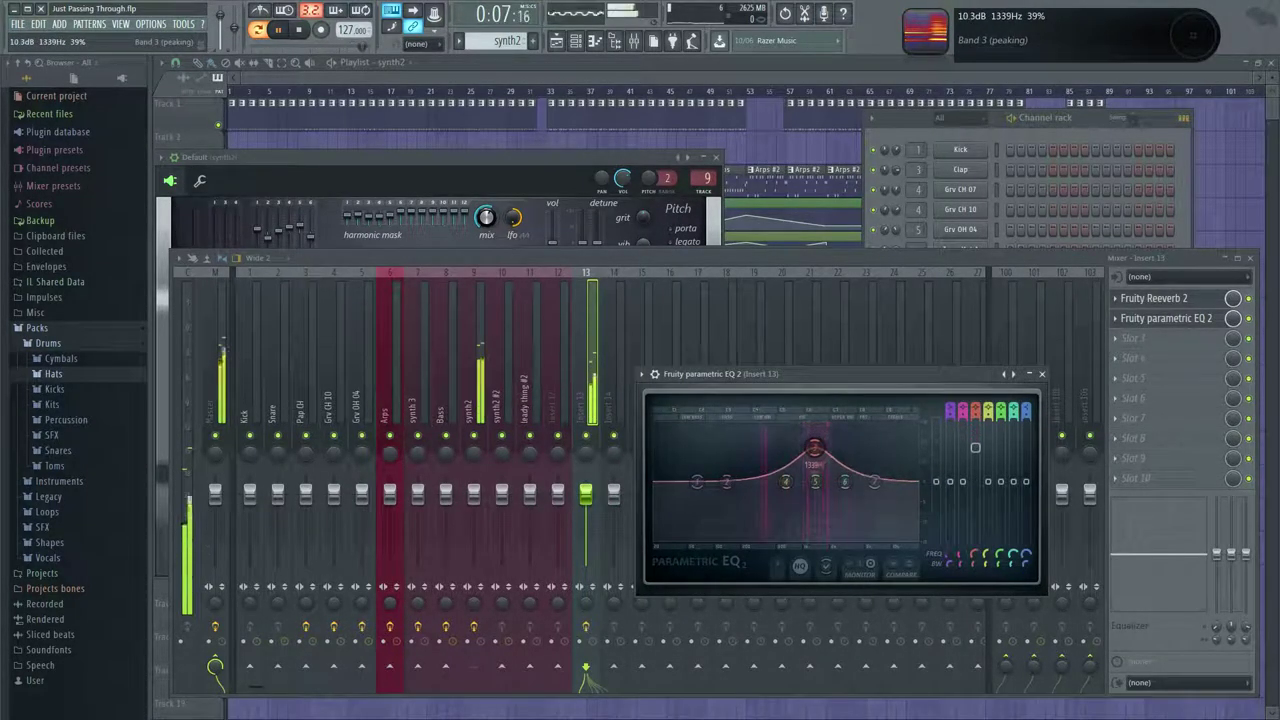
Bypass the EQ on Insert 13, adjust the room character of its Fruity Reeverb 2, and close the reverb.
left_click(1125, 299)
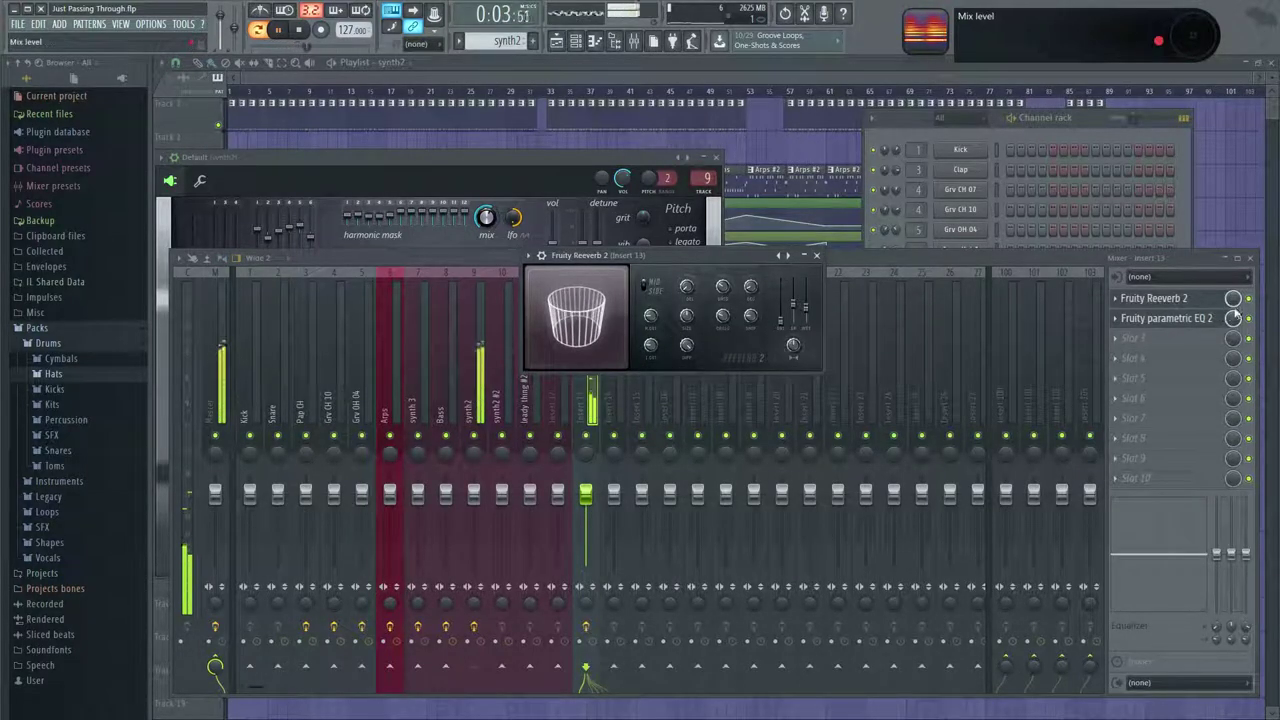
left_click(1250, 319)
left_click(1150, 298)
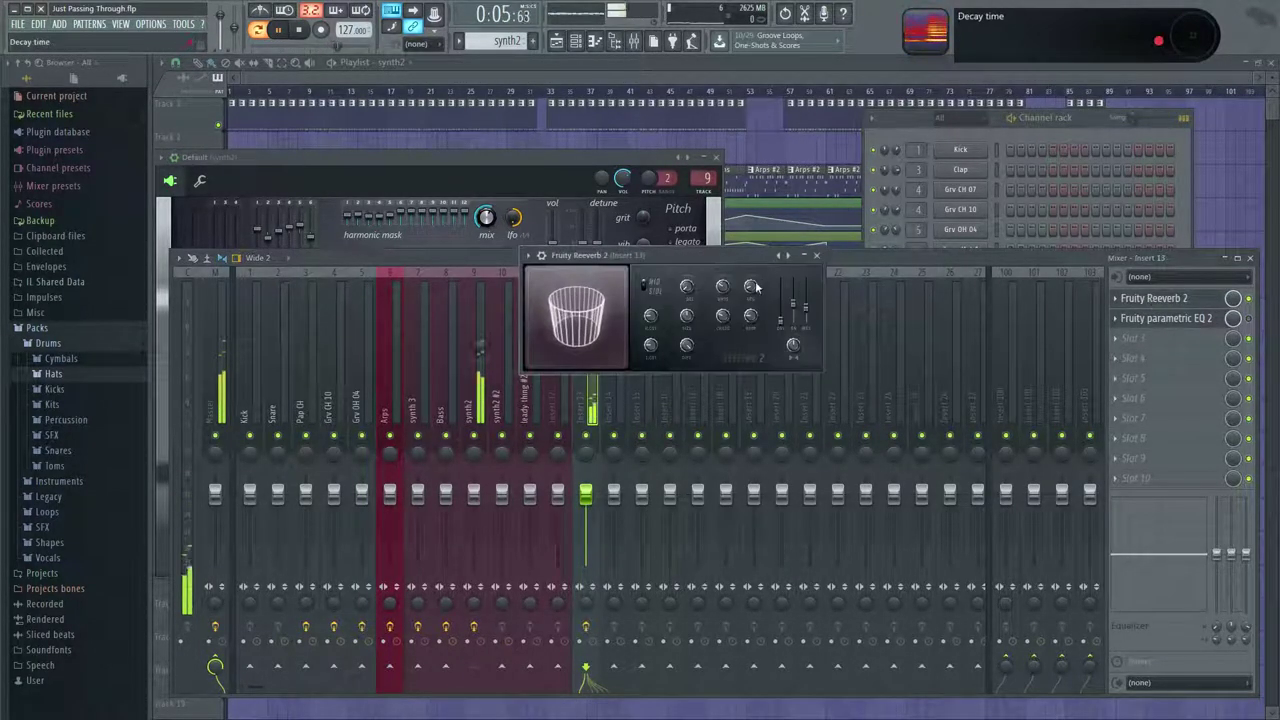
left_click(600, 186)
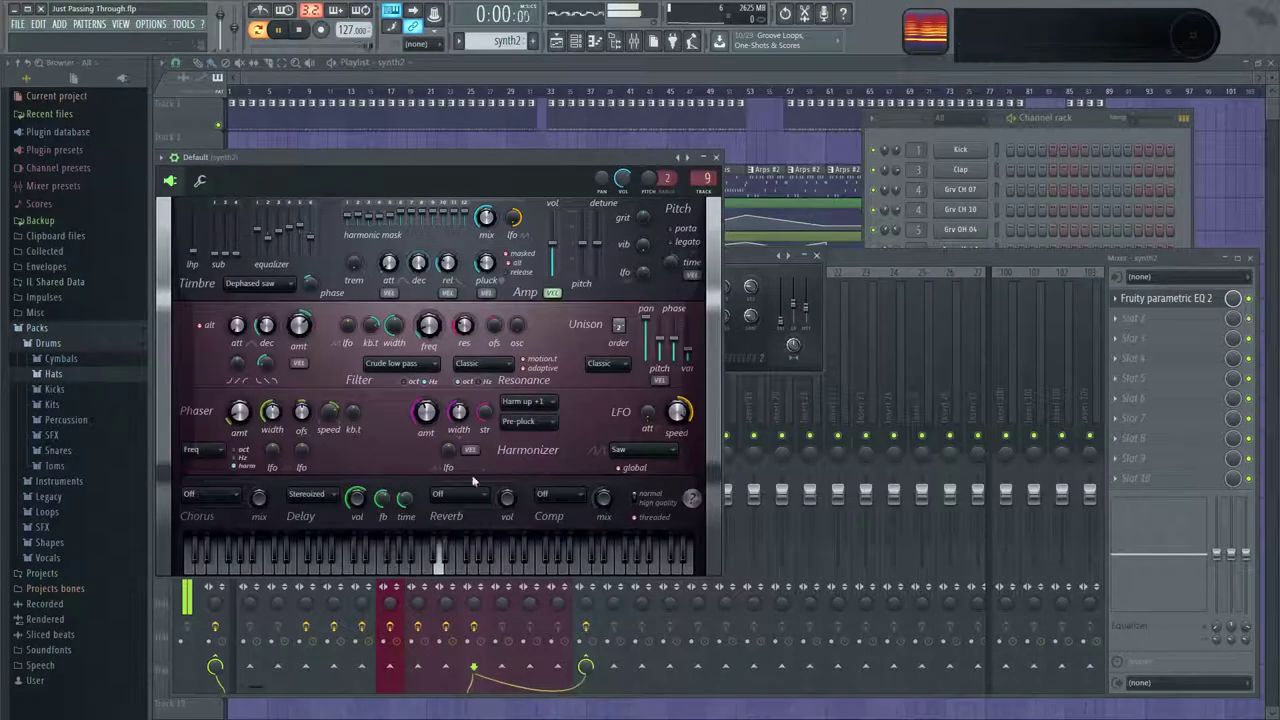
left_click(766, 259)
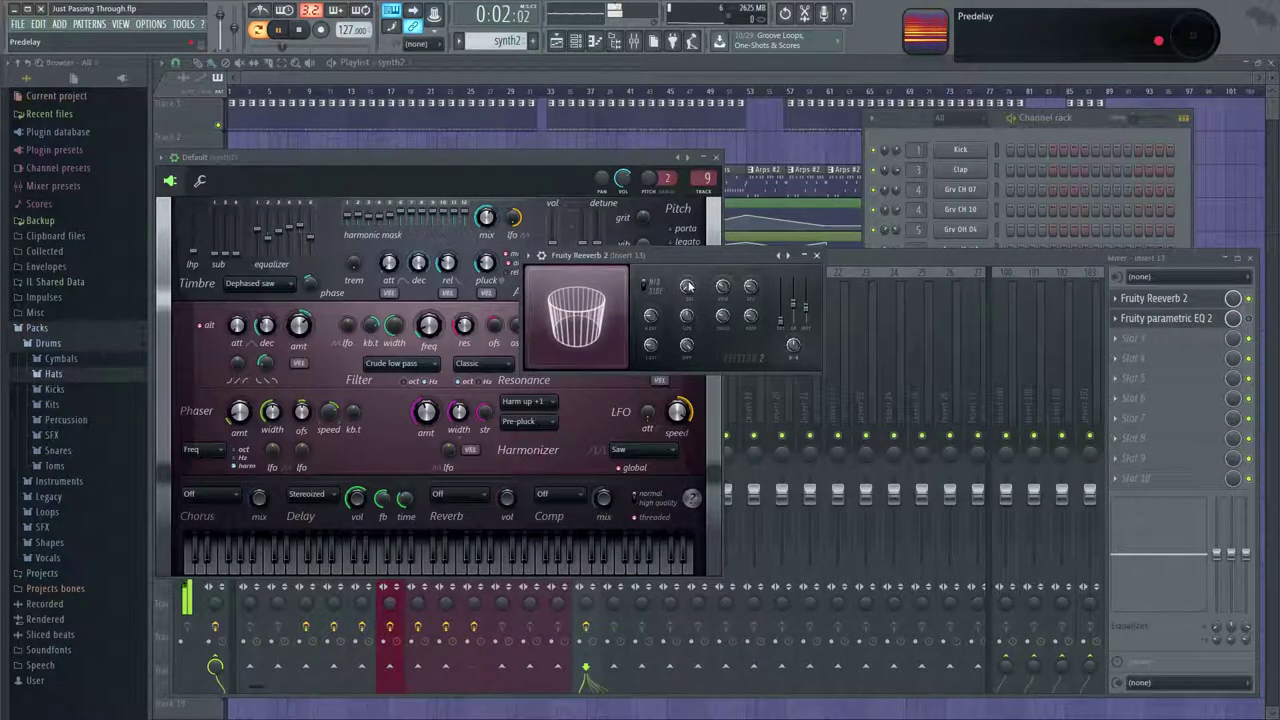
scroll(690, 318, "up", 5)
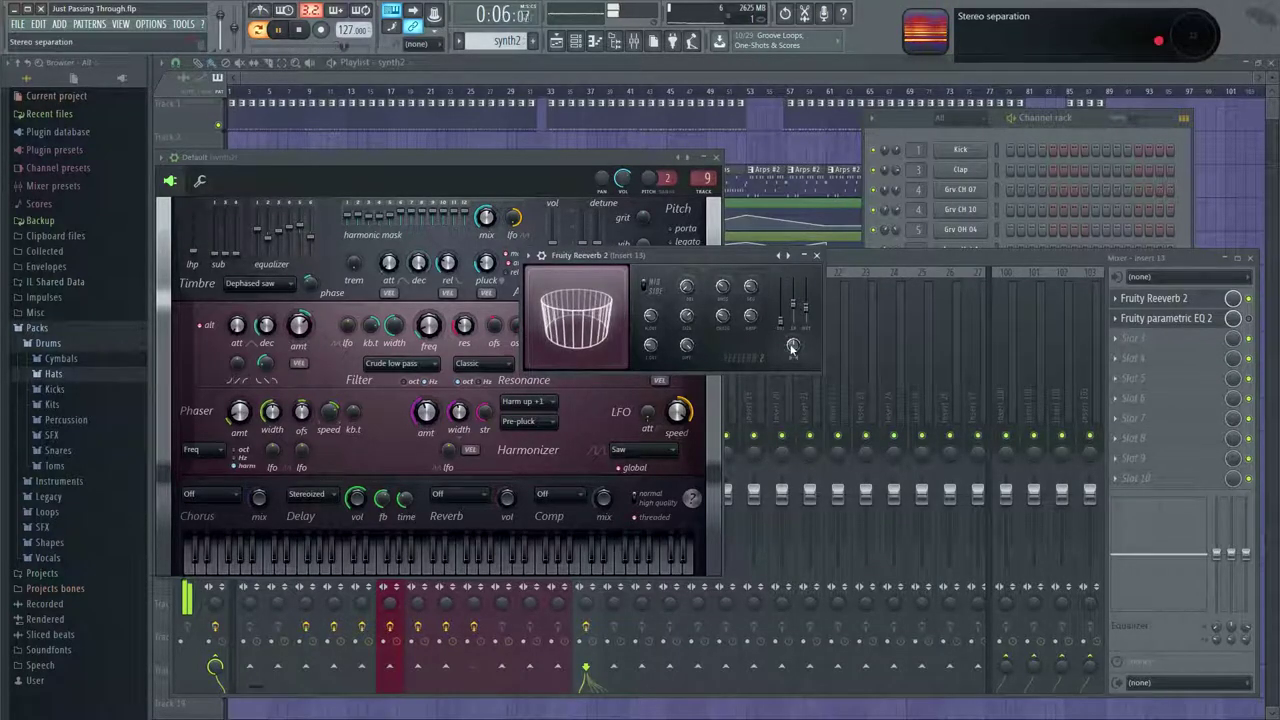
left_click(818, 257)
left_click(863, 261)
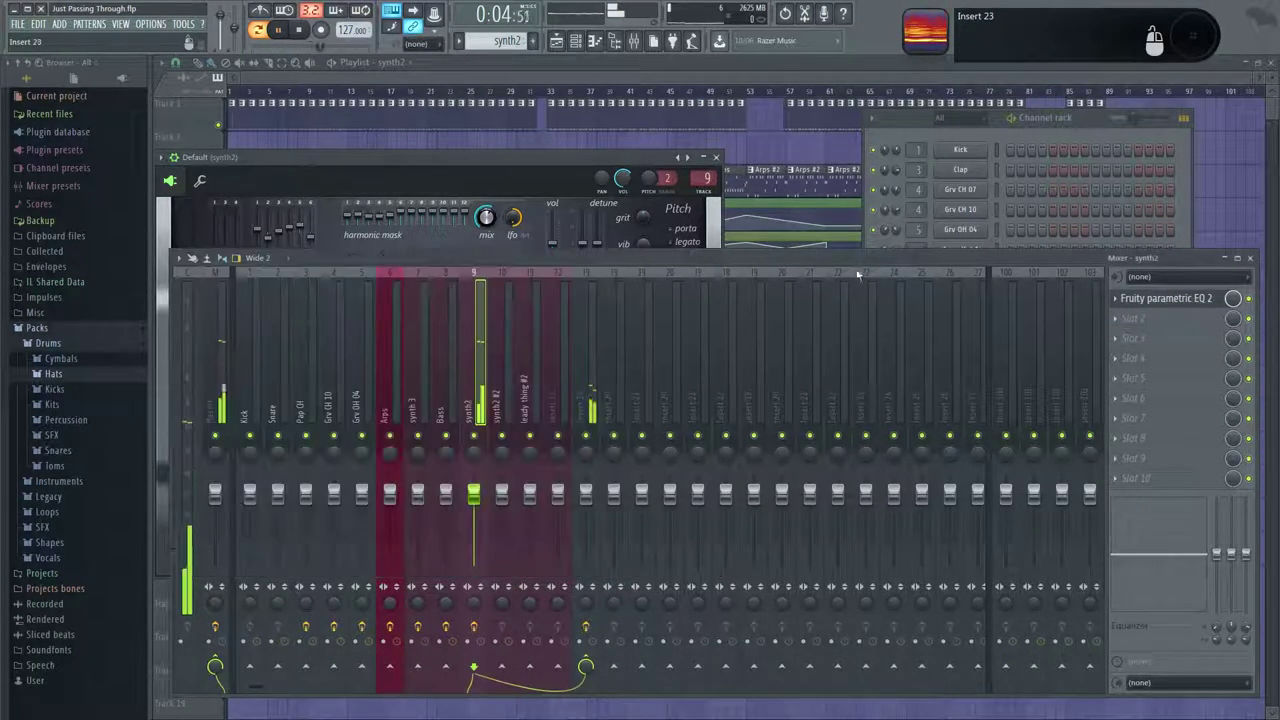
Bring up the Insert 13 EQ and move the band 3 boost to about 7.7 dB at 2 kHz.
left_click(591, 404)
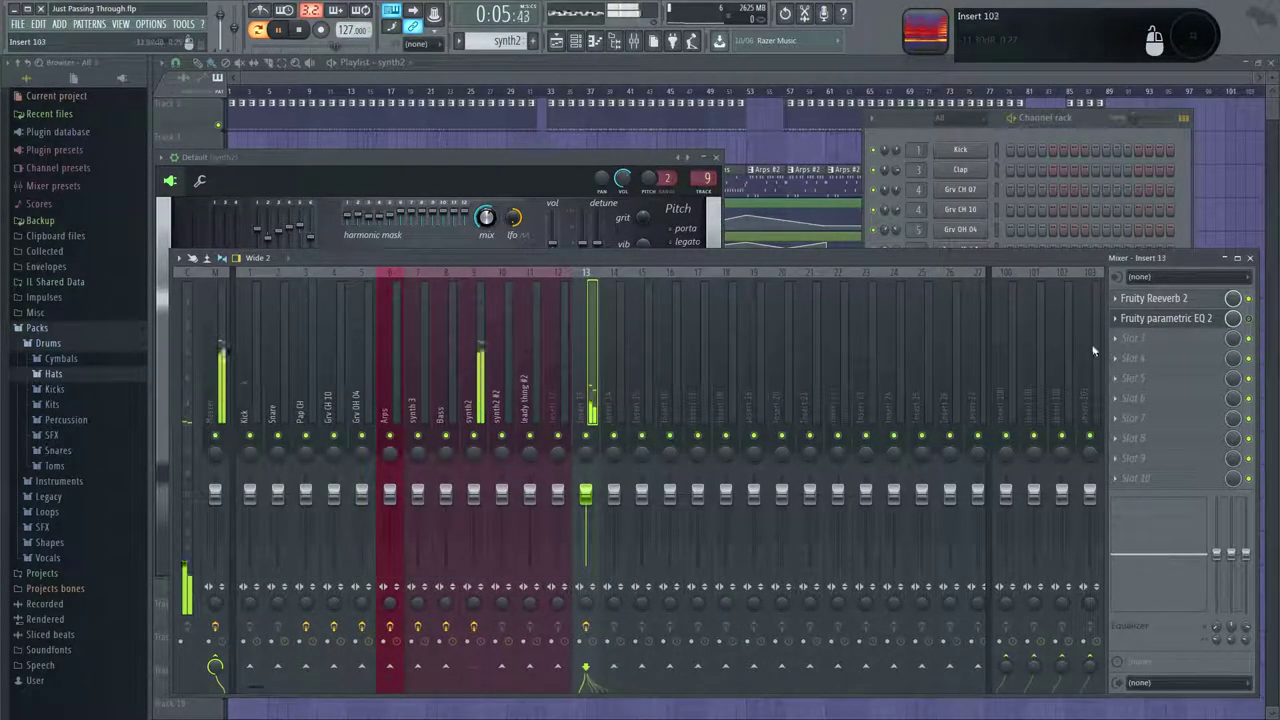
left_click(1190, 318)
mouse_move(825, 449)
left_mouse_down()
mouse_move(847, 451)
mouse_move(829, 456)
left_mouse_up()
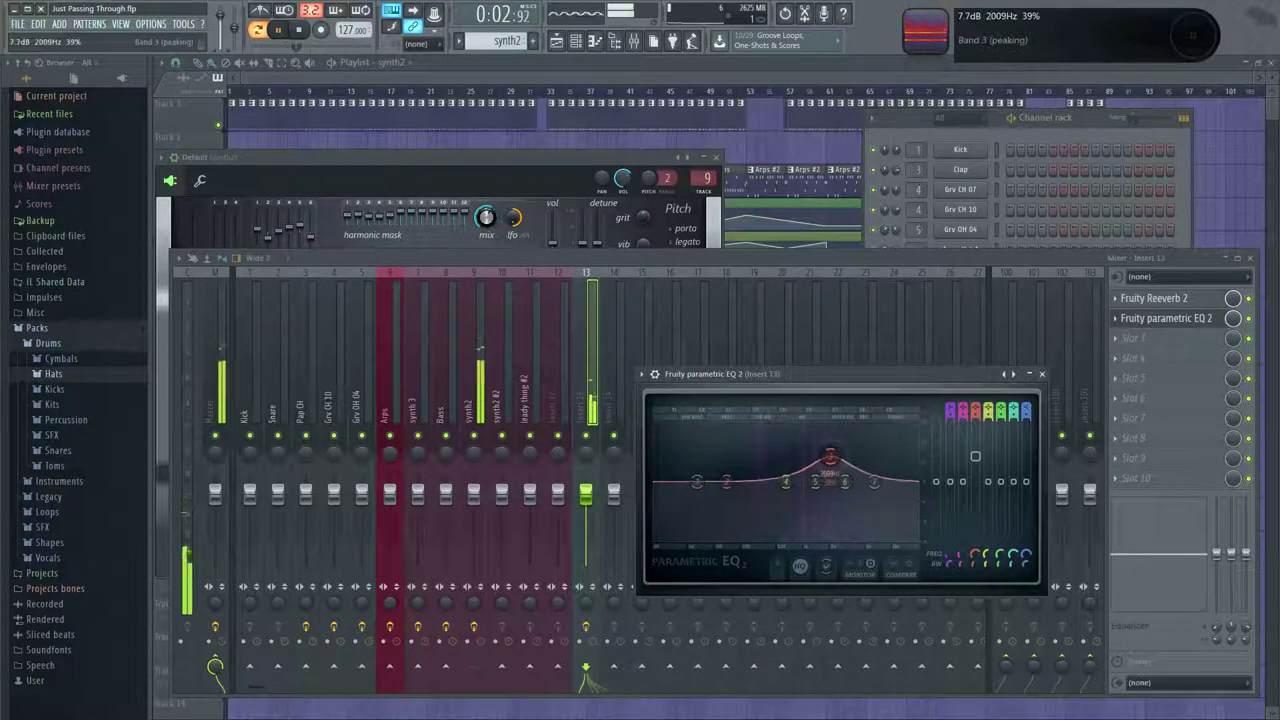
Shape the Insert 13 EQ into a midrange band-pass by cutting lows and highs, flattening band 3 to near 0 dB, and shifting the middle bands lower.
left_click_drag(885, 519, 861, 544)
mouse_move(728, 490)
left_mouse_down()
mouse_move(728, 501)
mouse_move(727, 490)
left_mouse_up()
left_click_drag(727, 485, 725, 543)
left_click_drag(786, 483, 800, 475)
left_click_drag(721, 540, 733, 539)
left_click_drag(800, 475, 831, 476)
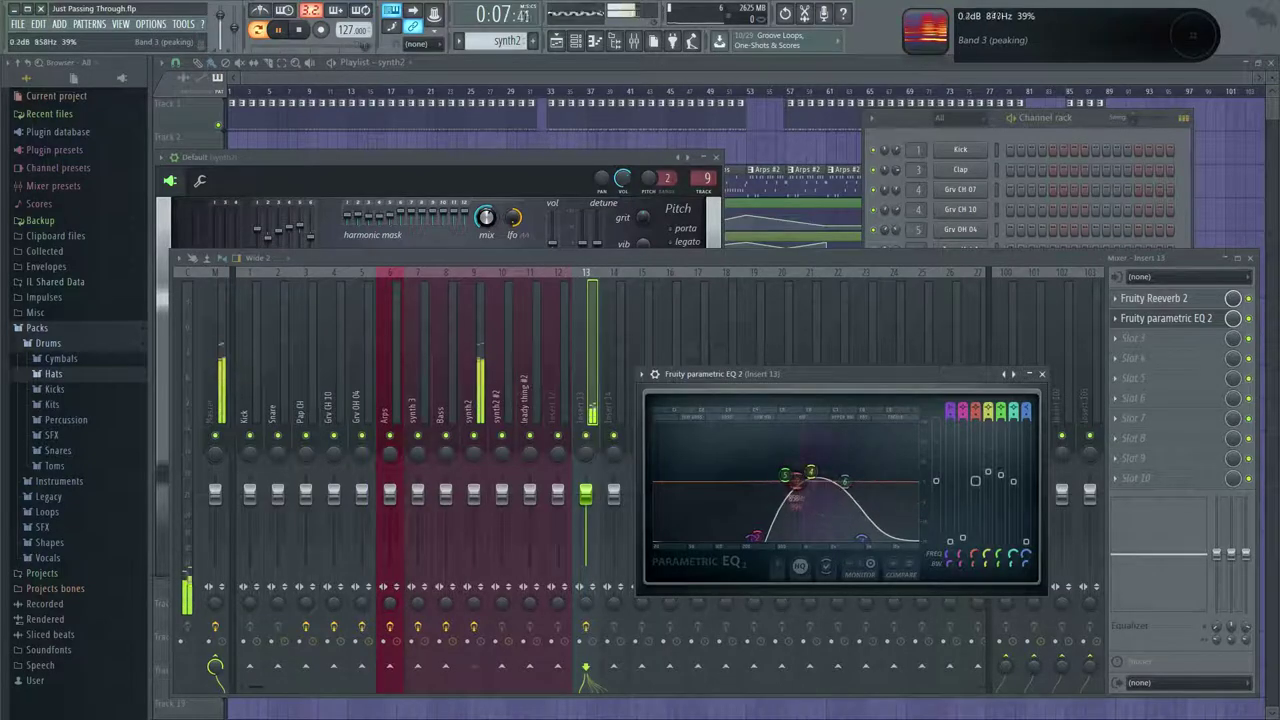
left_click_drag(811, 471, 788, 471)
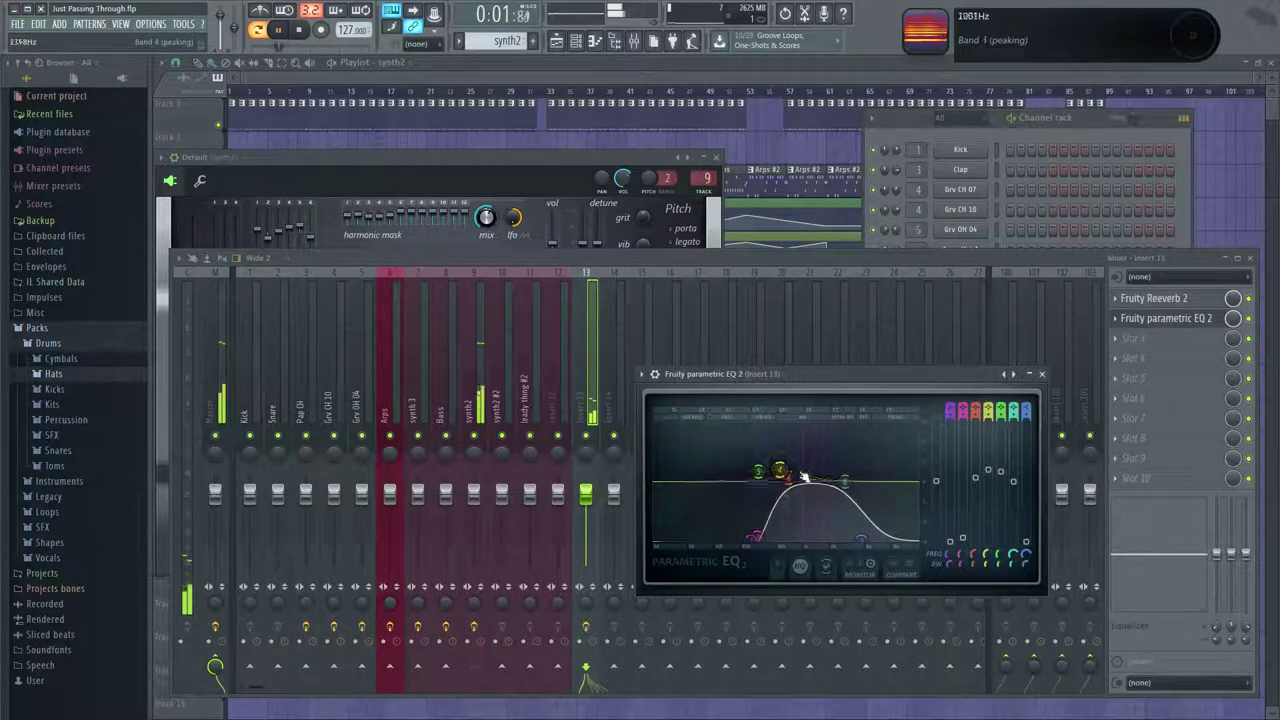
left_click_drag(861, 538, 842, 537)
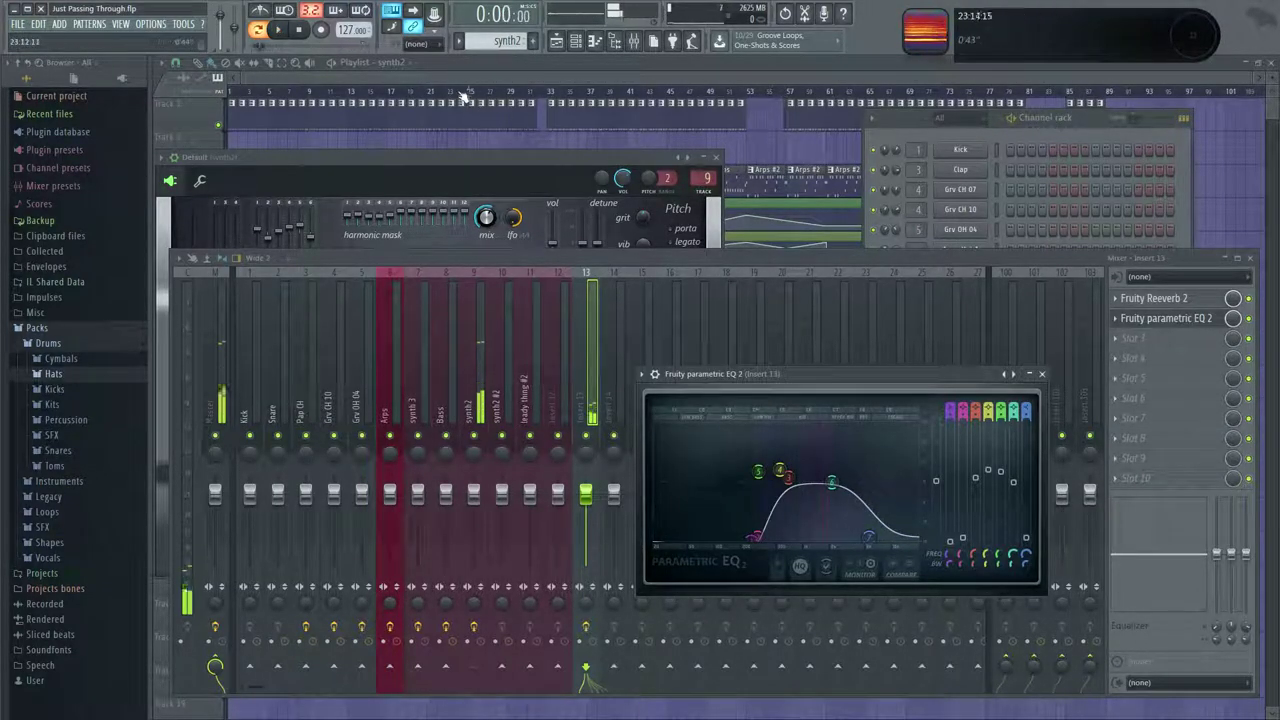
Play the arrangement in song mode and reopen the mixer.
left_click(370, 78)
key("space")
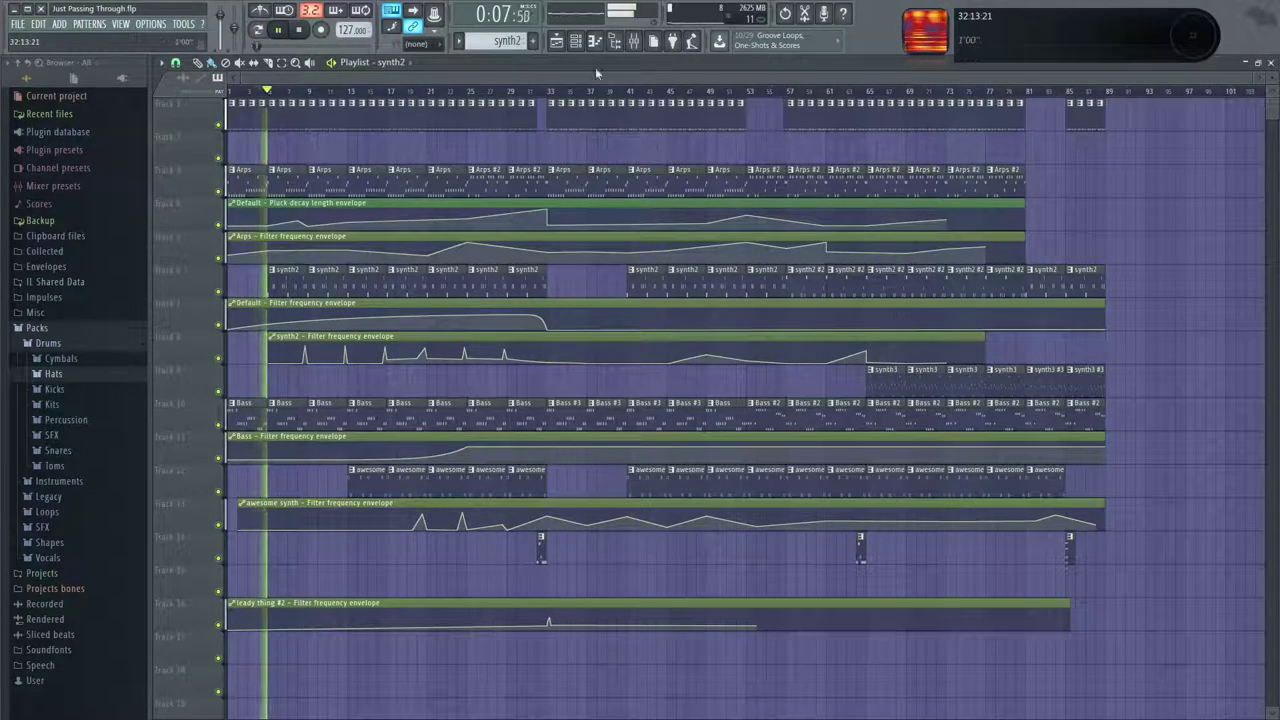
left_click(633, 41)
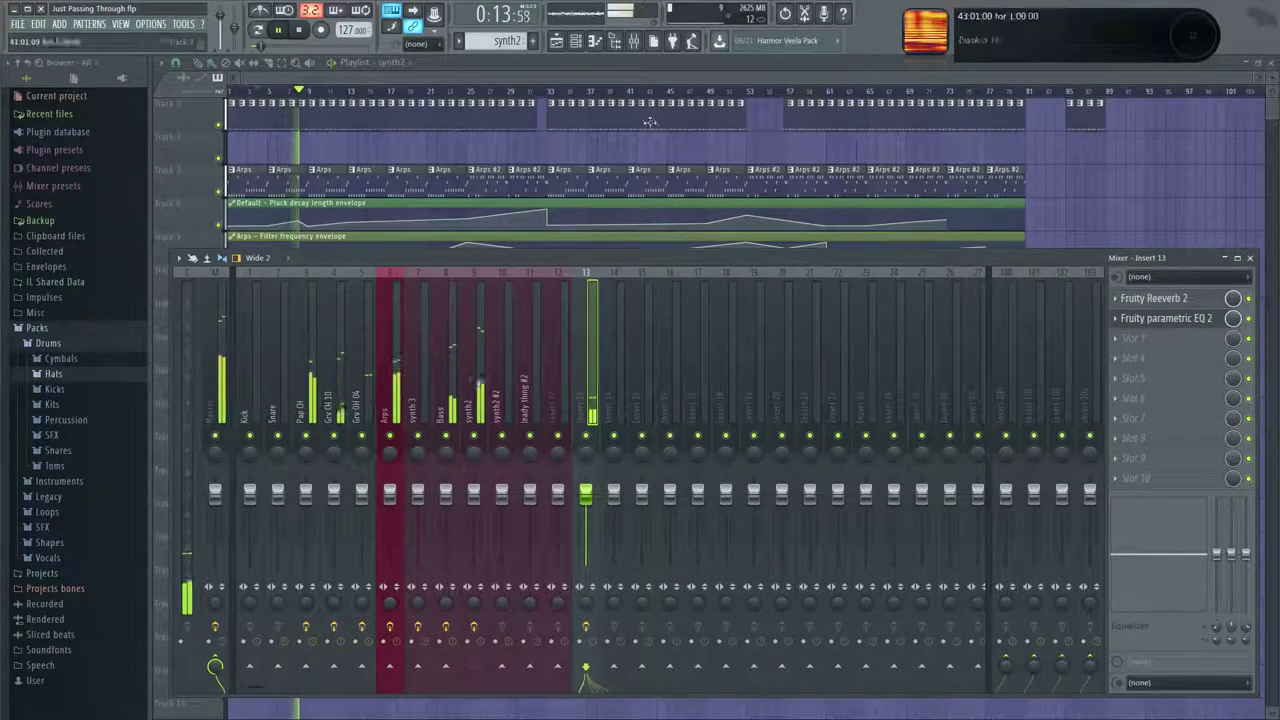
Insert a 3x Osc channel above Kick in the channel rack and rename it "s".
left_click(576, 41)
right_click(958, 153)
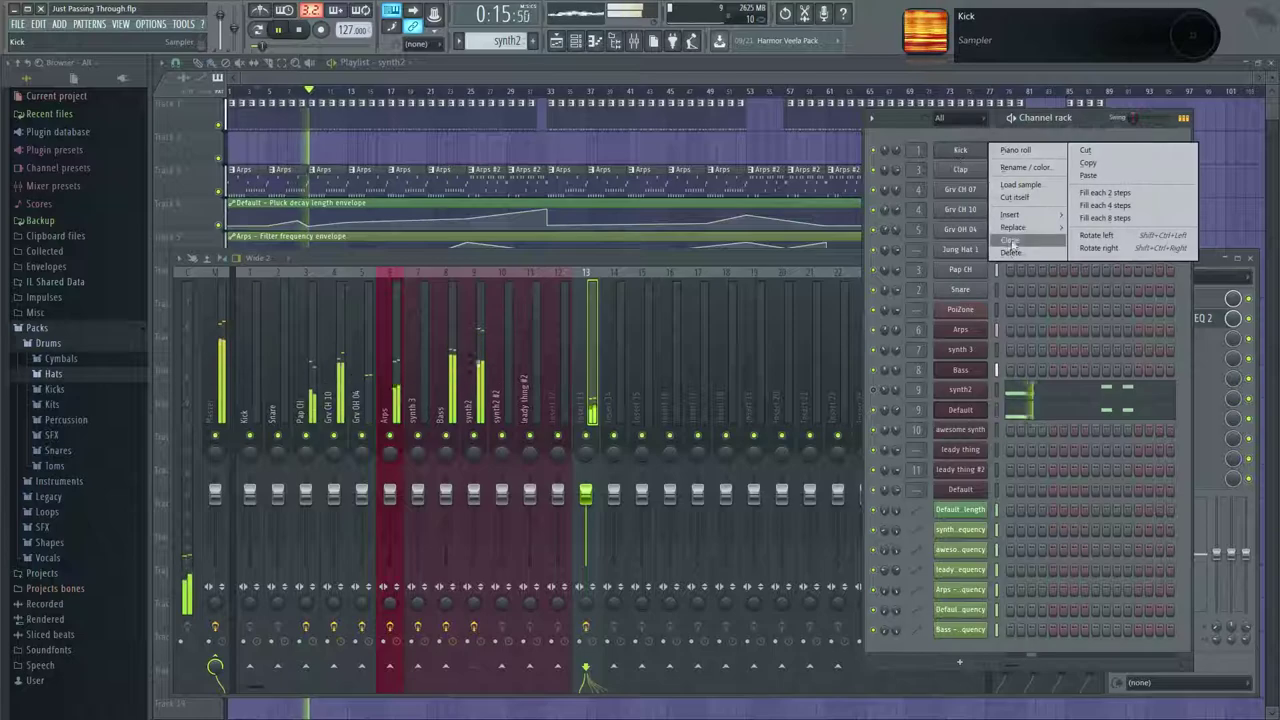
mouse_move(1016, 216)
left_click(1118, 77)
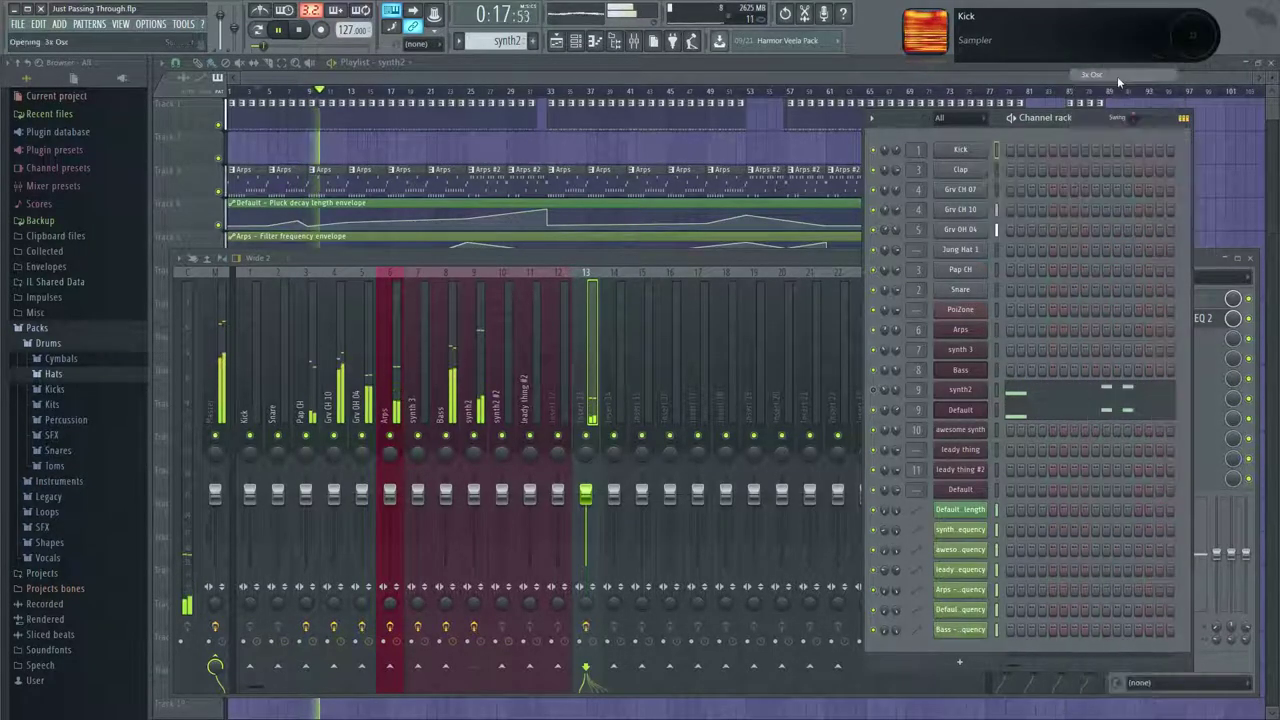
right_click(975, 150)
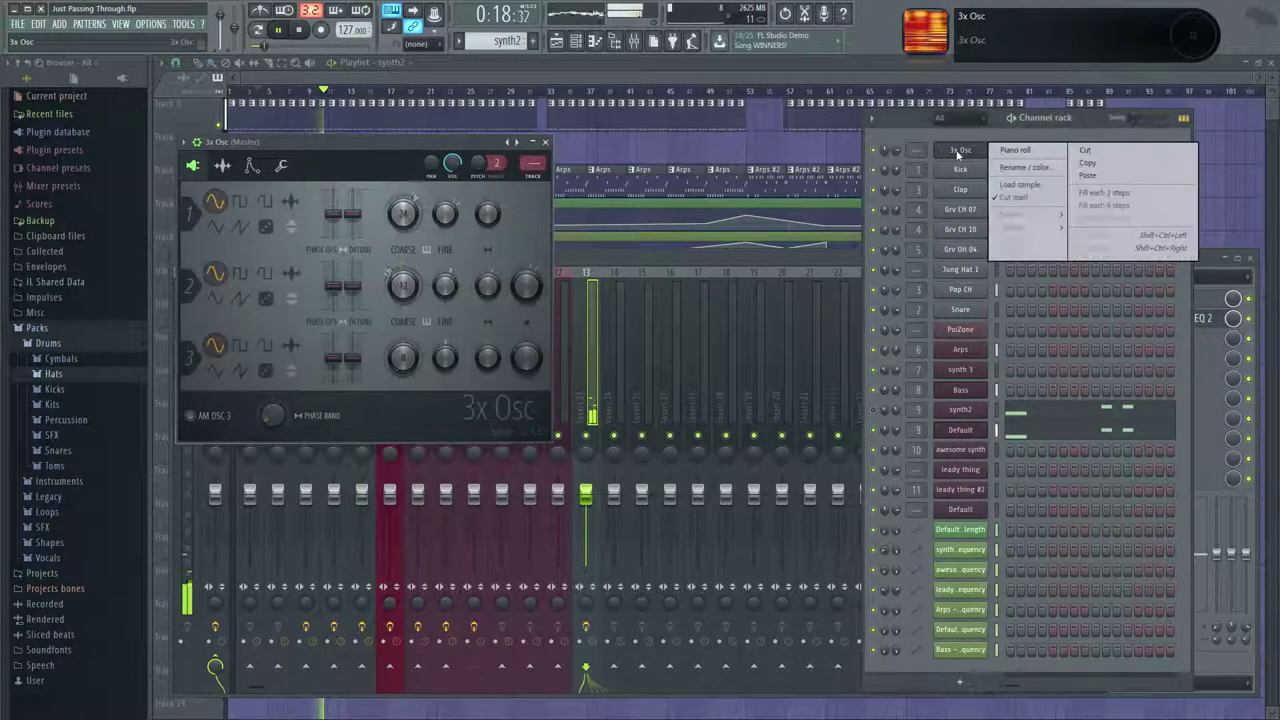
left_click(1019, 172)
type("s")
key("Return")
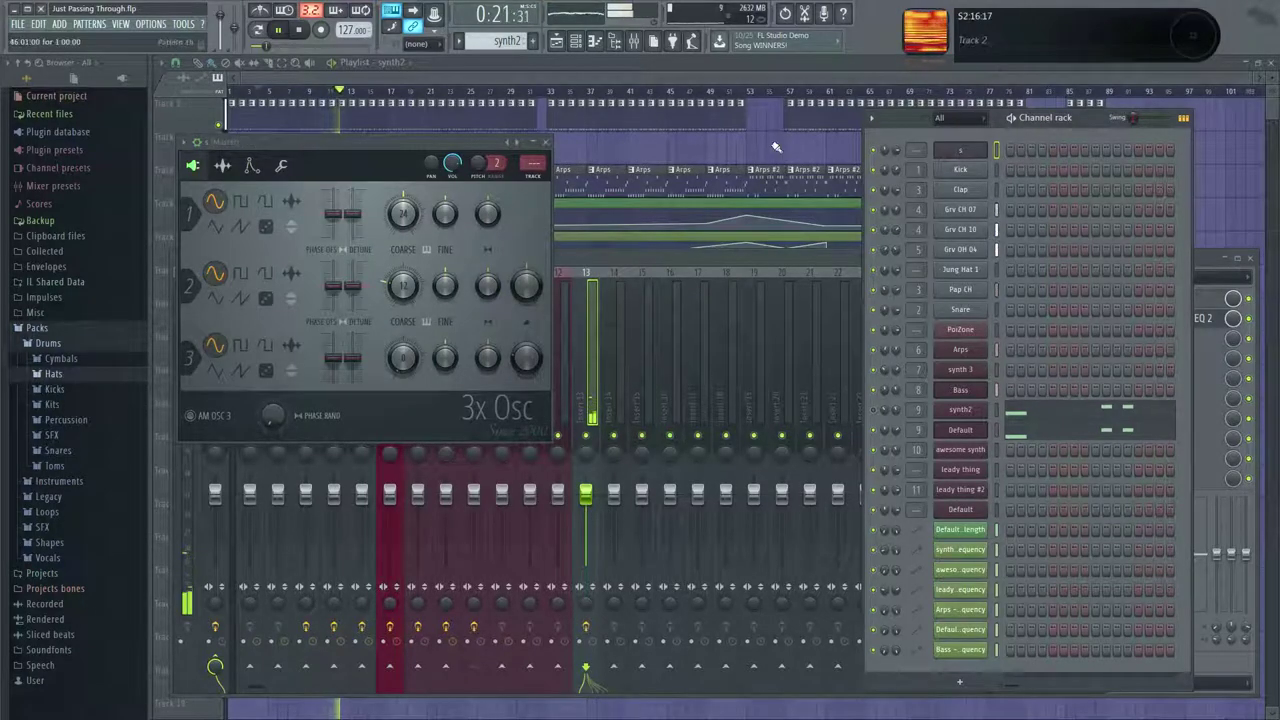
Reset the coarse pitch of oscillators 1 and 2 in the 3x Osc.
left_click_drag(403, 285, 403, 286)
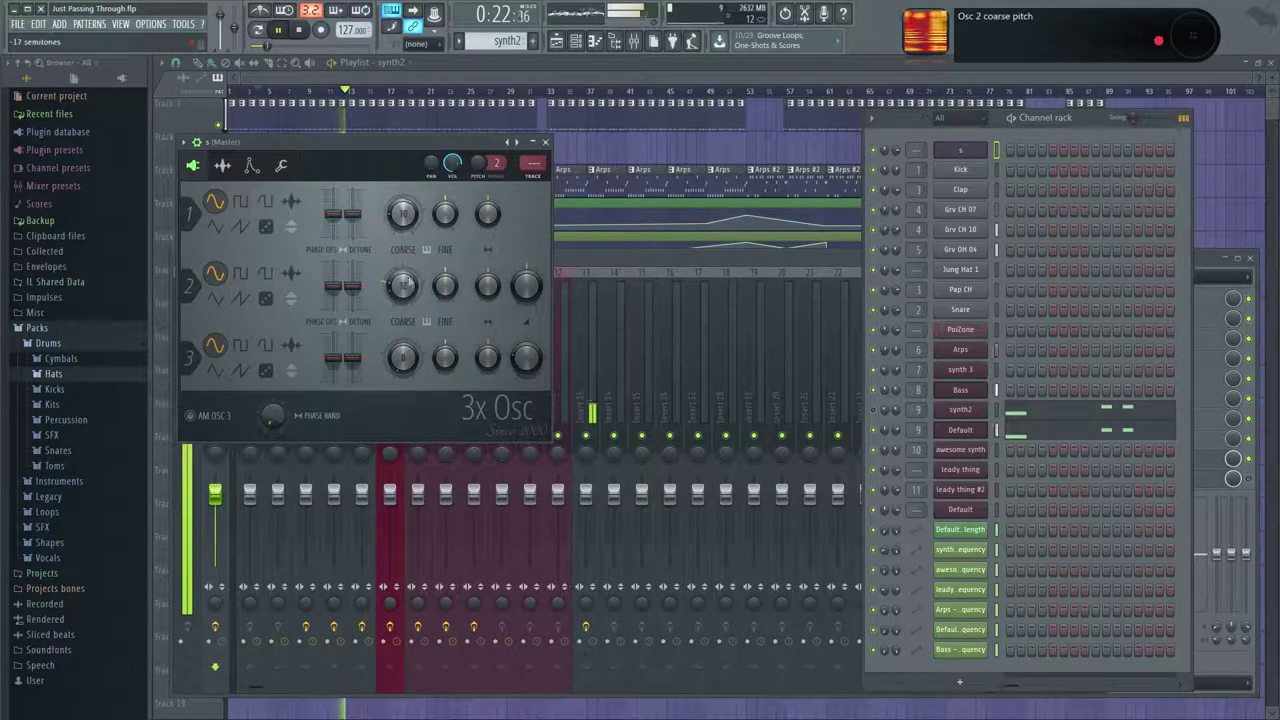
right_click(404, 286)
left_click(418, 297)
right_click(404, 212)
left_click(418, 223)
Shorten the release and decay of channel s's volume envelope and close the 3x Osc.
left_click(226, 168)
left_click(251, 167)
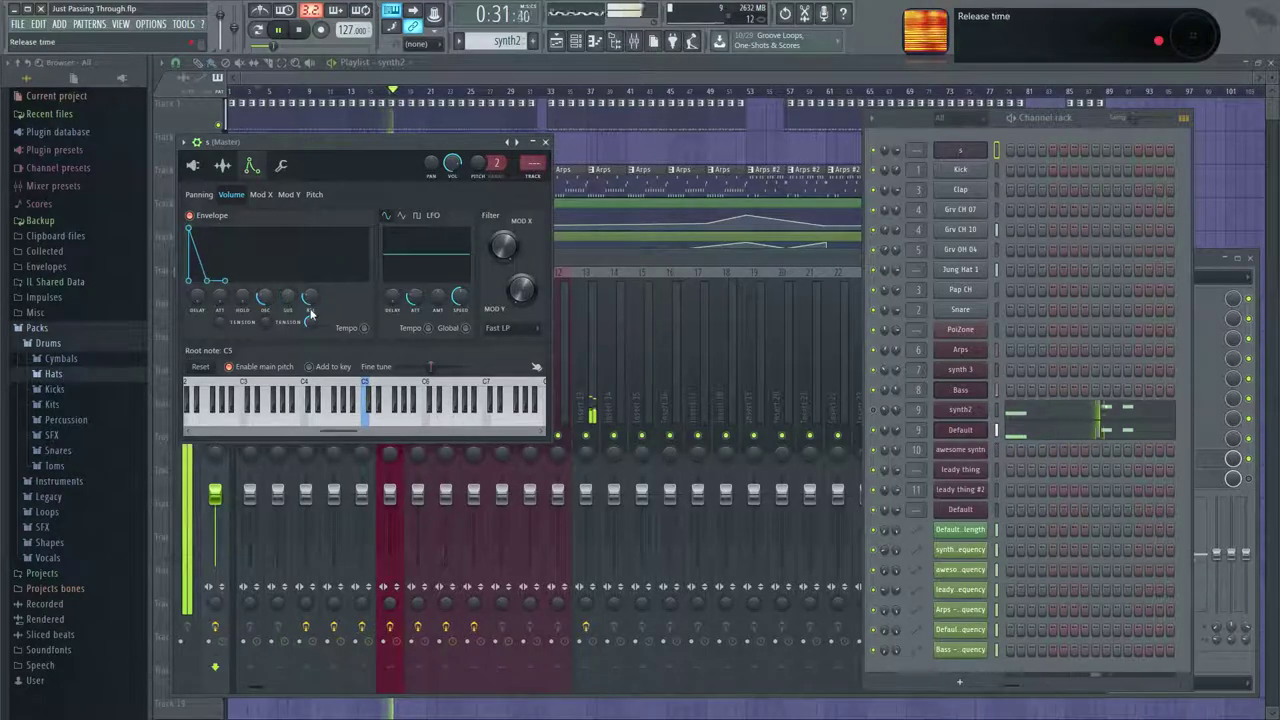
left_click_drag(310, 309, 310, 326)
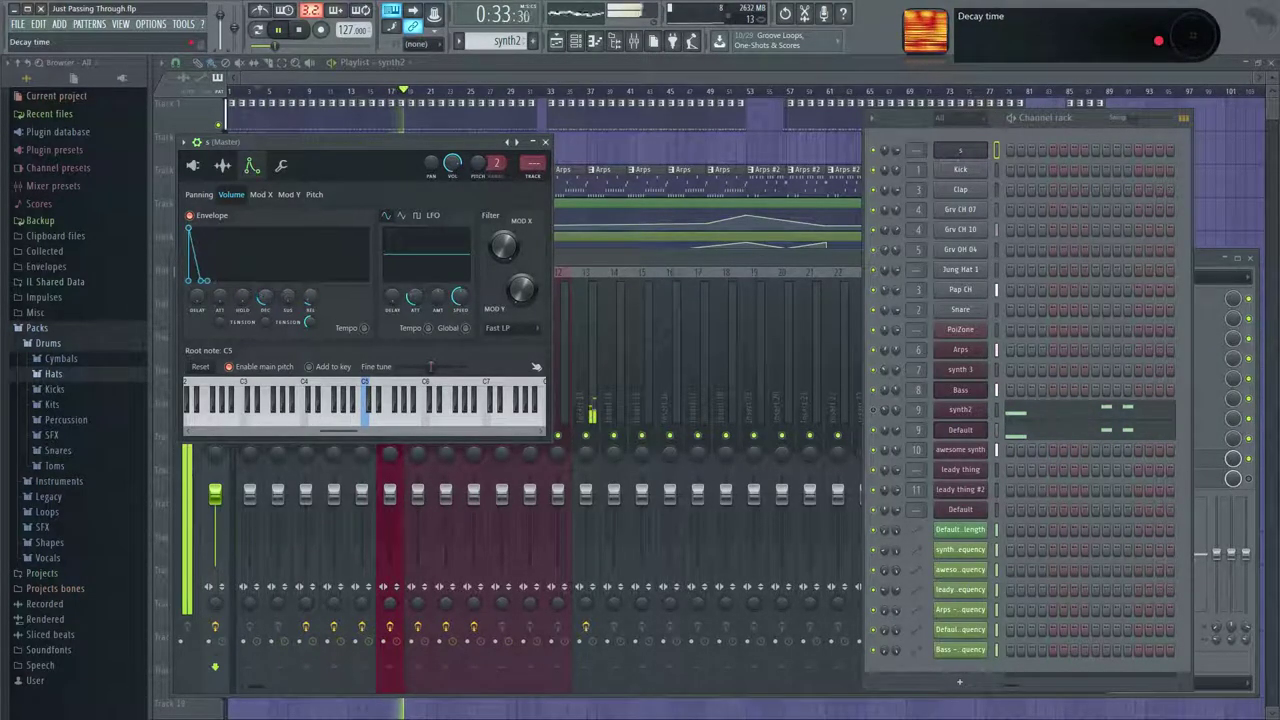
left_click(545, 143)
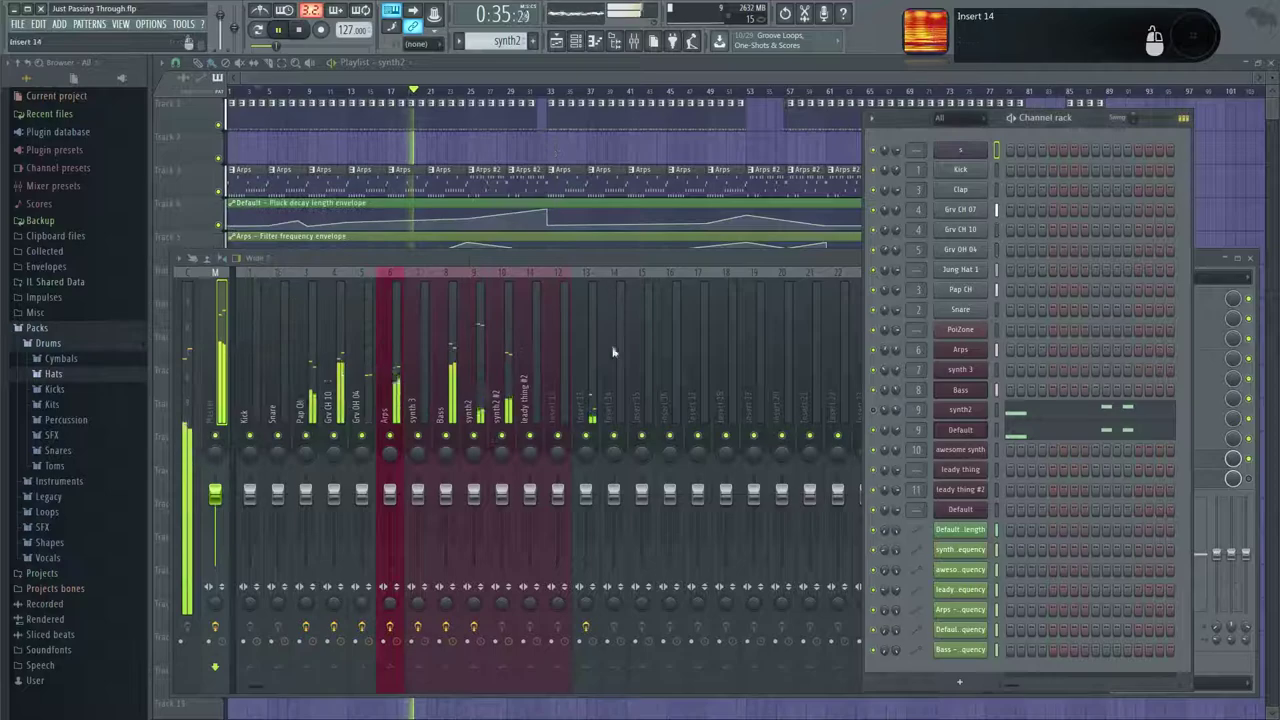
Route channel s to mixer track 14 and insert an empty playlist track above the intro hats track.
left_click(616, 300)
right_click(628, 270)
mouse_move(703, 347)
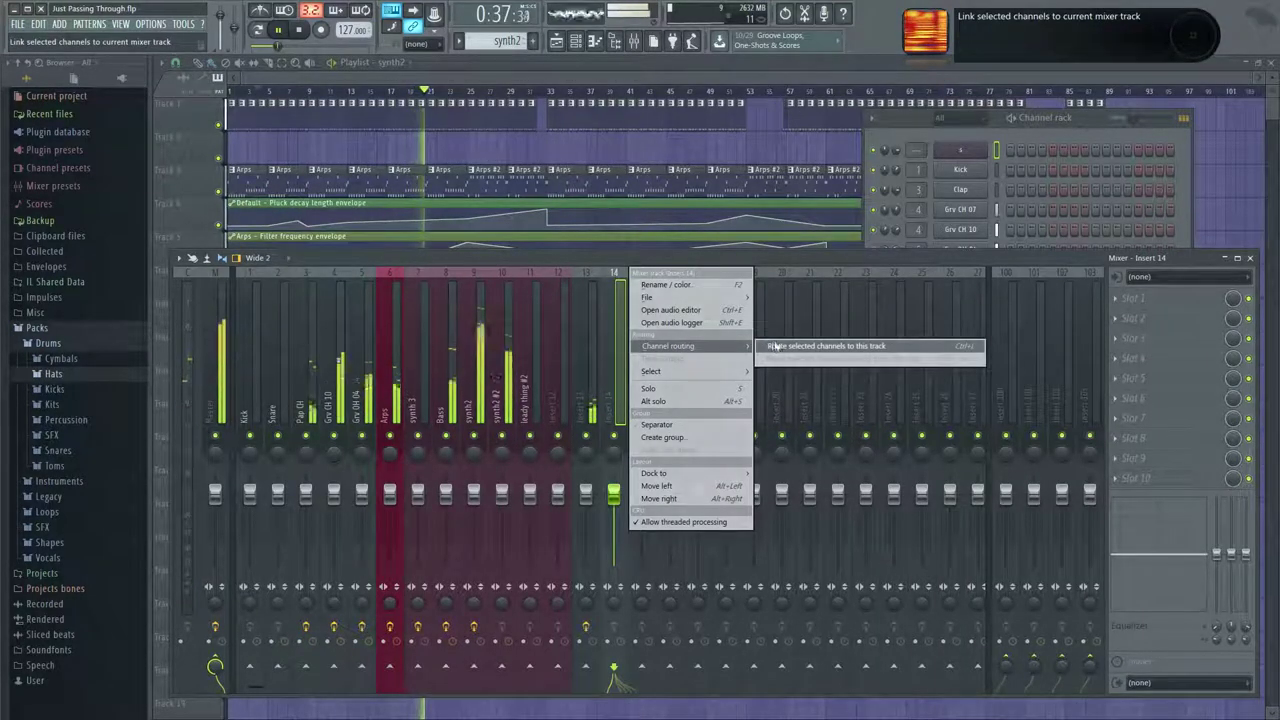
left_click(825, 346)
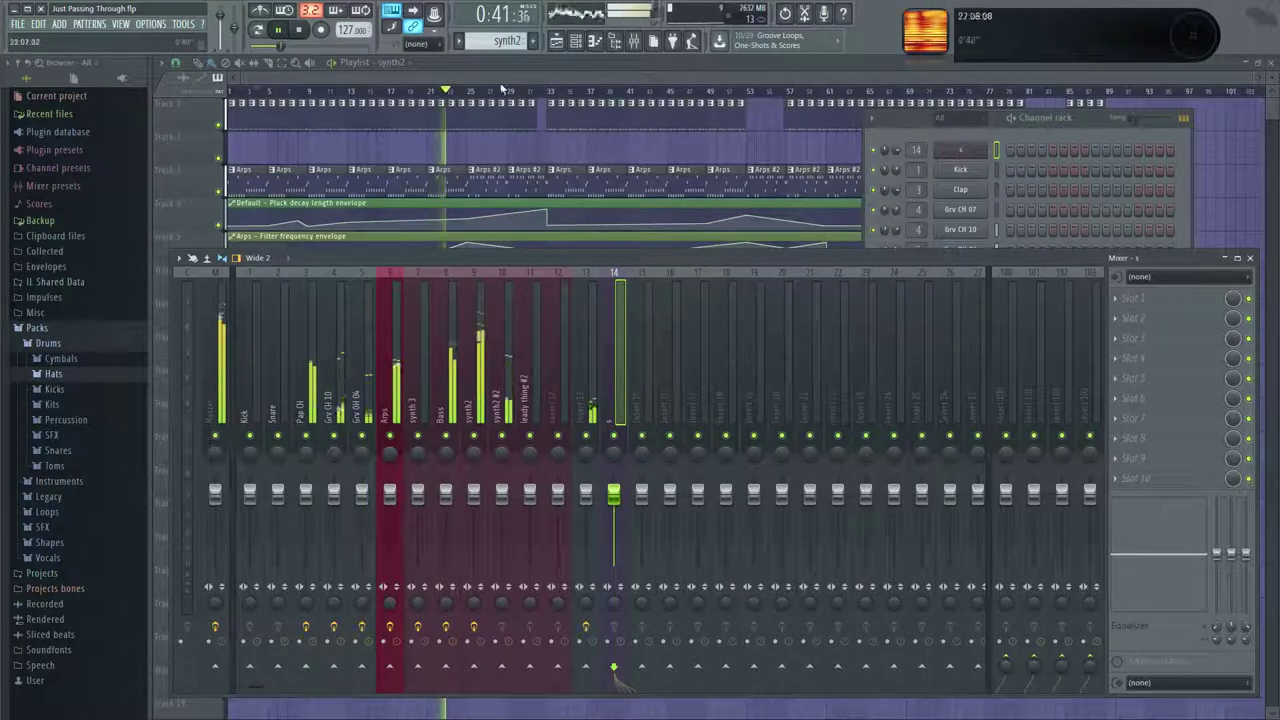
right_click(201, 102)
left_click(275, 280)
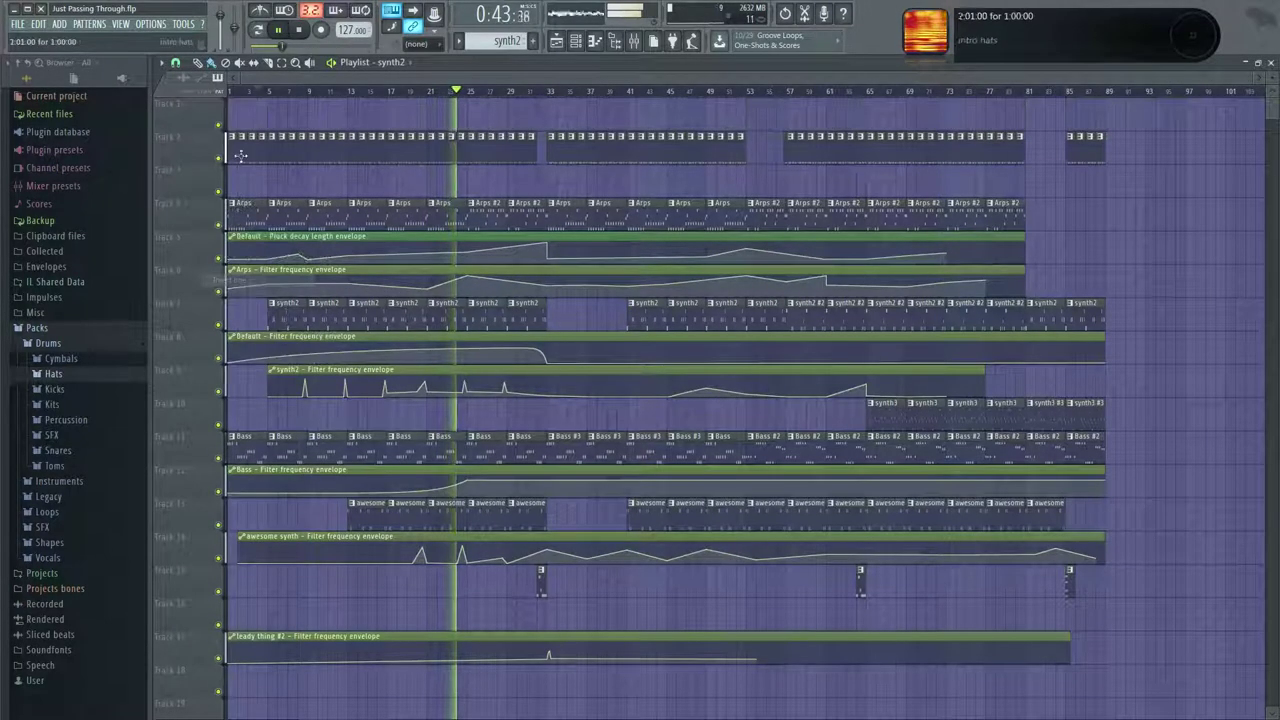
Load Gross Beat into slot 3 of Insert 13 and select its Empty volume envelope.
left_click(634, 41)
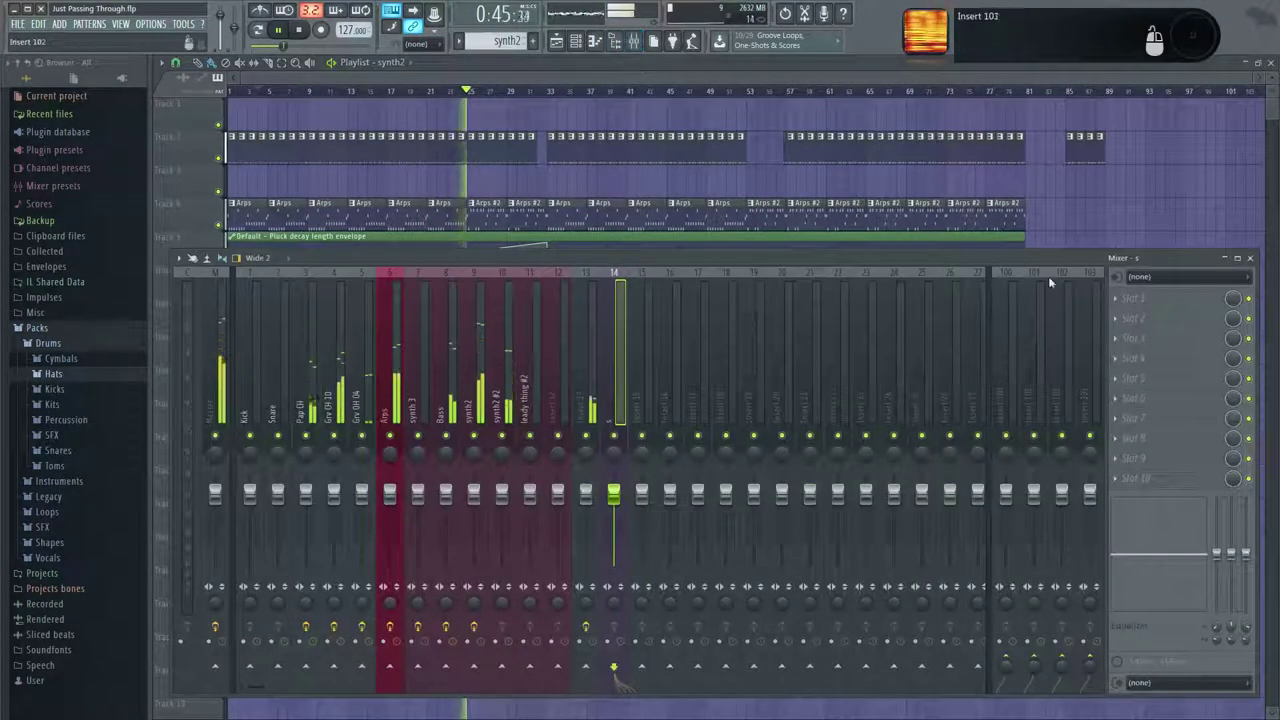
left_click(592, 352)
left_click(1133, 344)
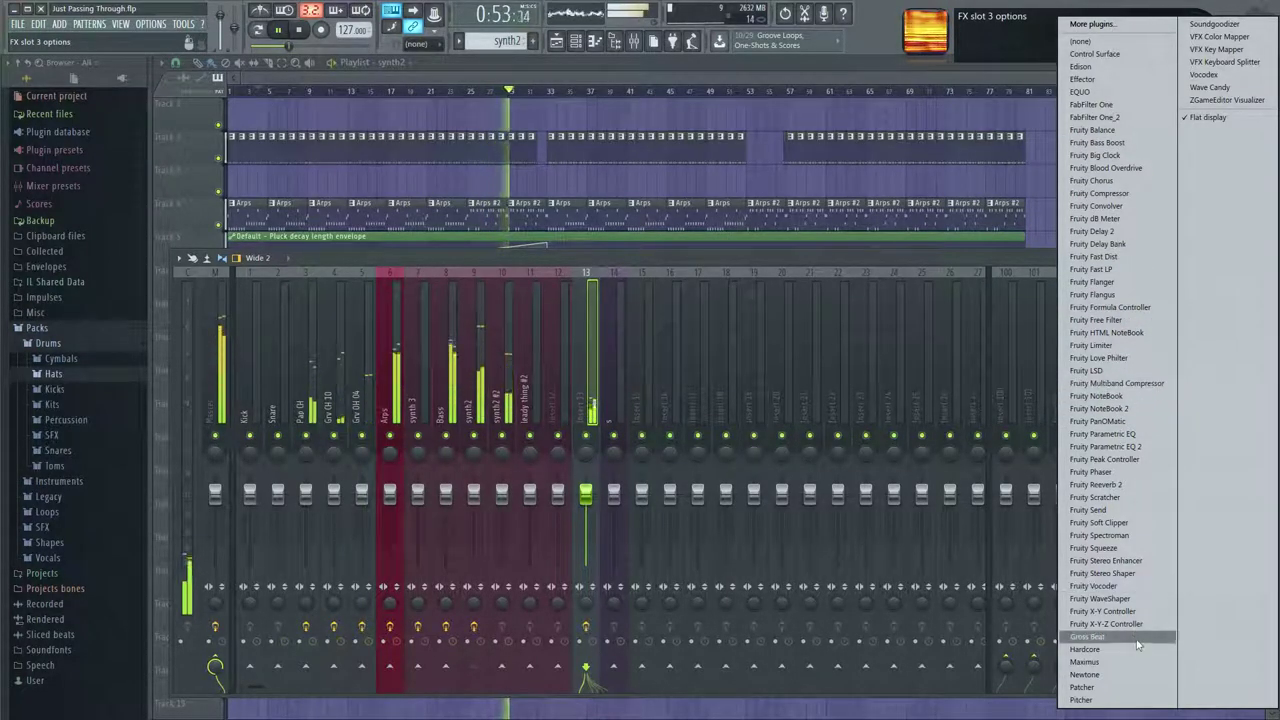
left_click(1088, 637)
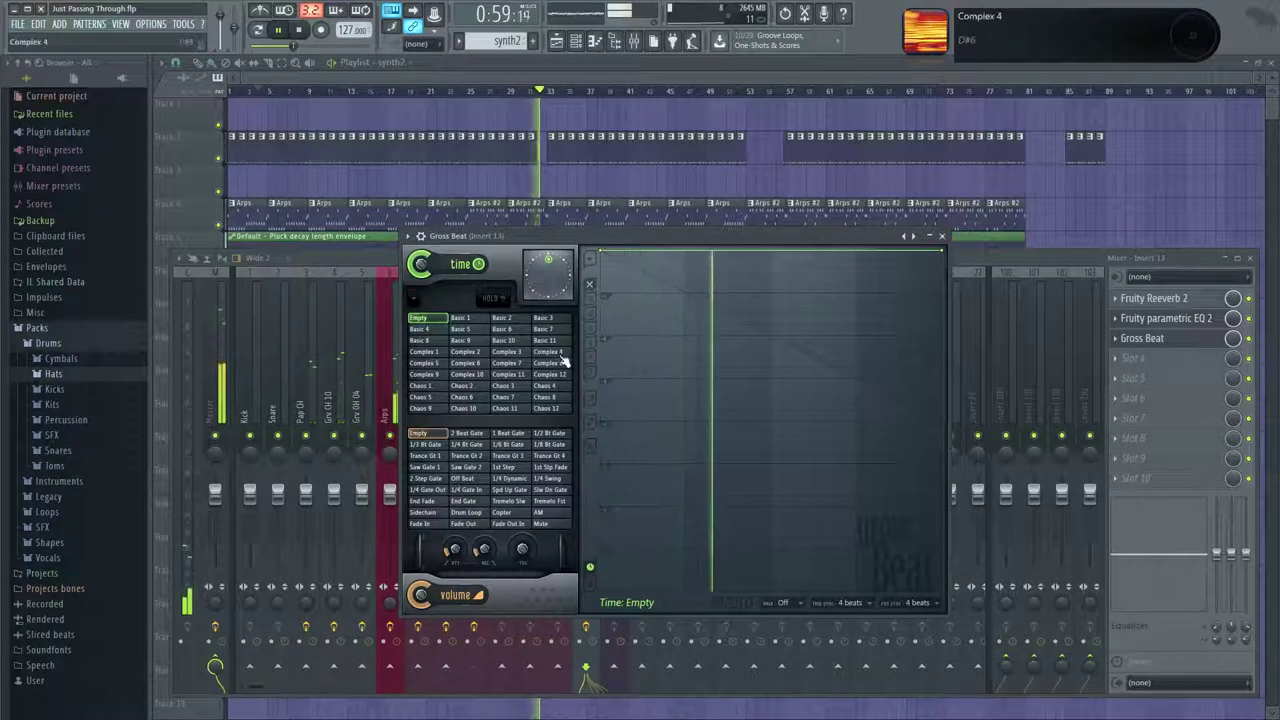
left_click(420, 435)
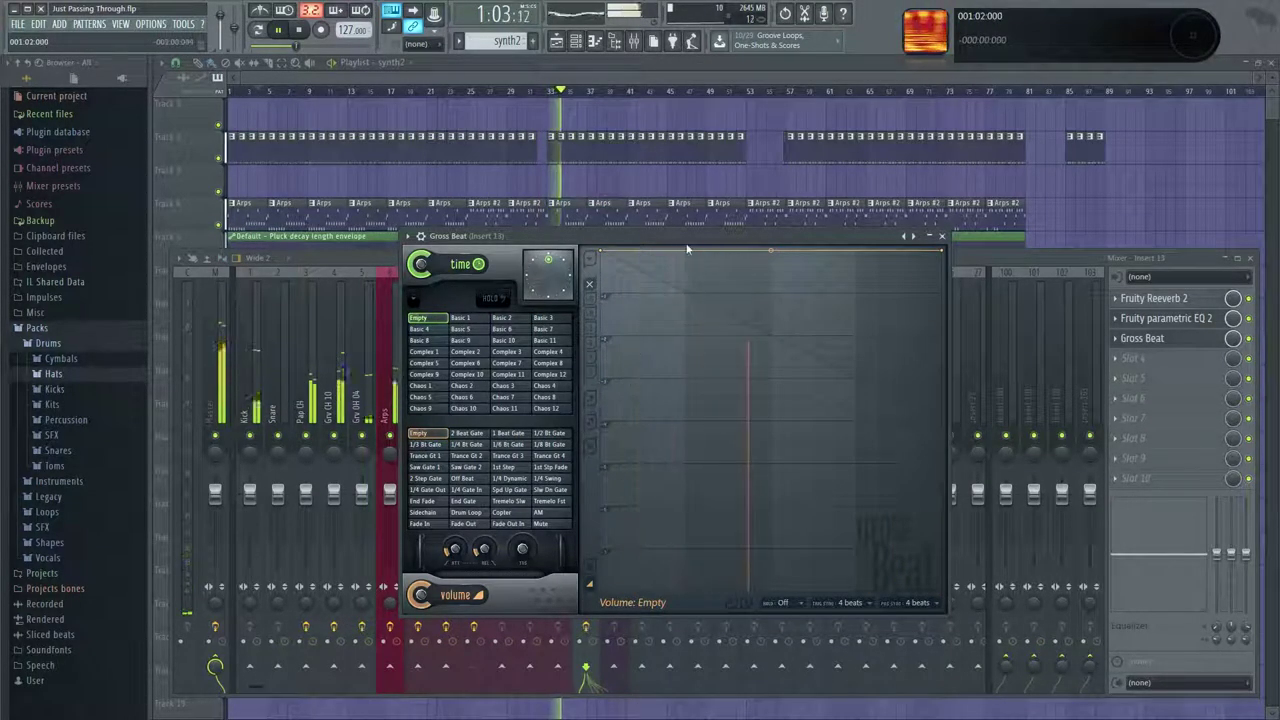
left_click_drag(643, 469, 637, 461)
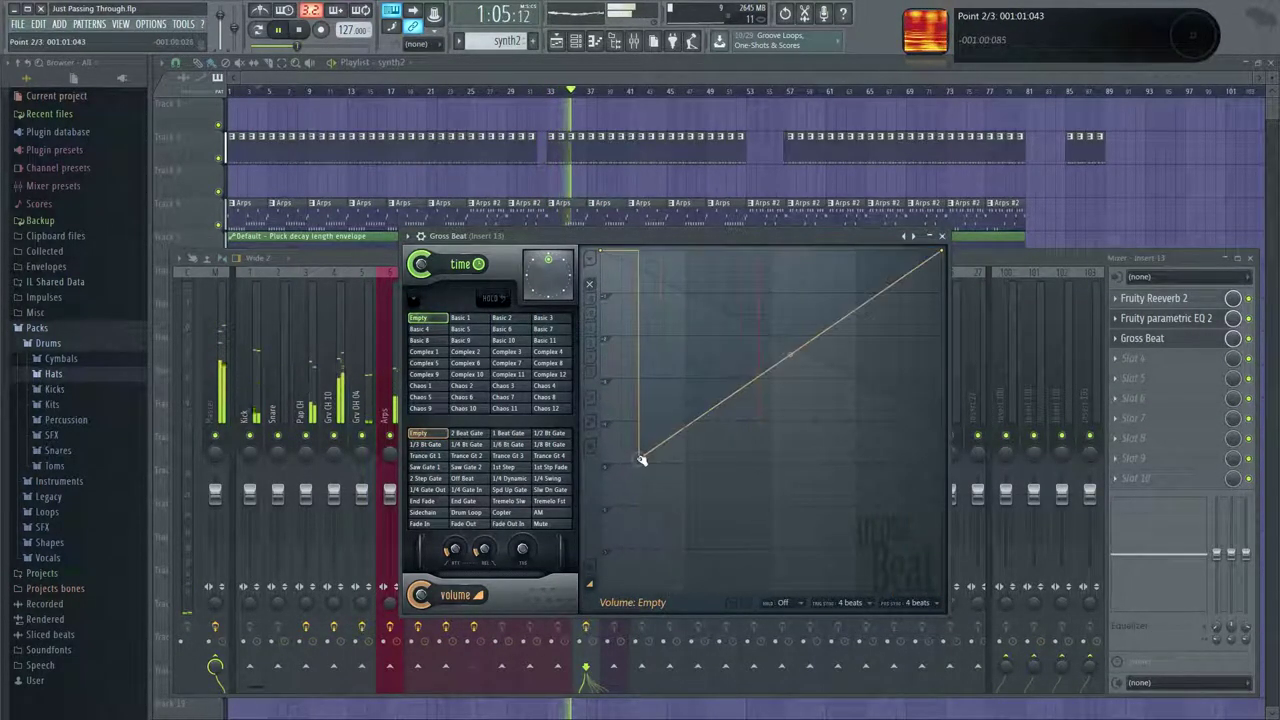
right_click(638, 461)
left_click(658, 460)
Lower the start of Gross Beat's volume envelope, ramp it up to a full-level first peak in the first beat, and drop it to a dip.
left_click_drag(601, 252, 601, 463)
left_click(645, 252)
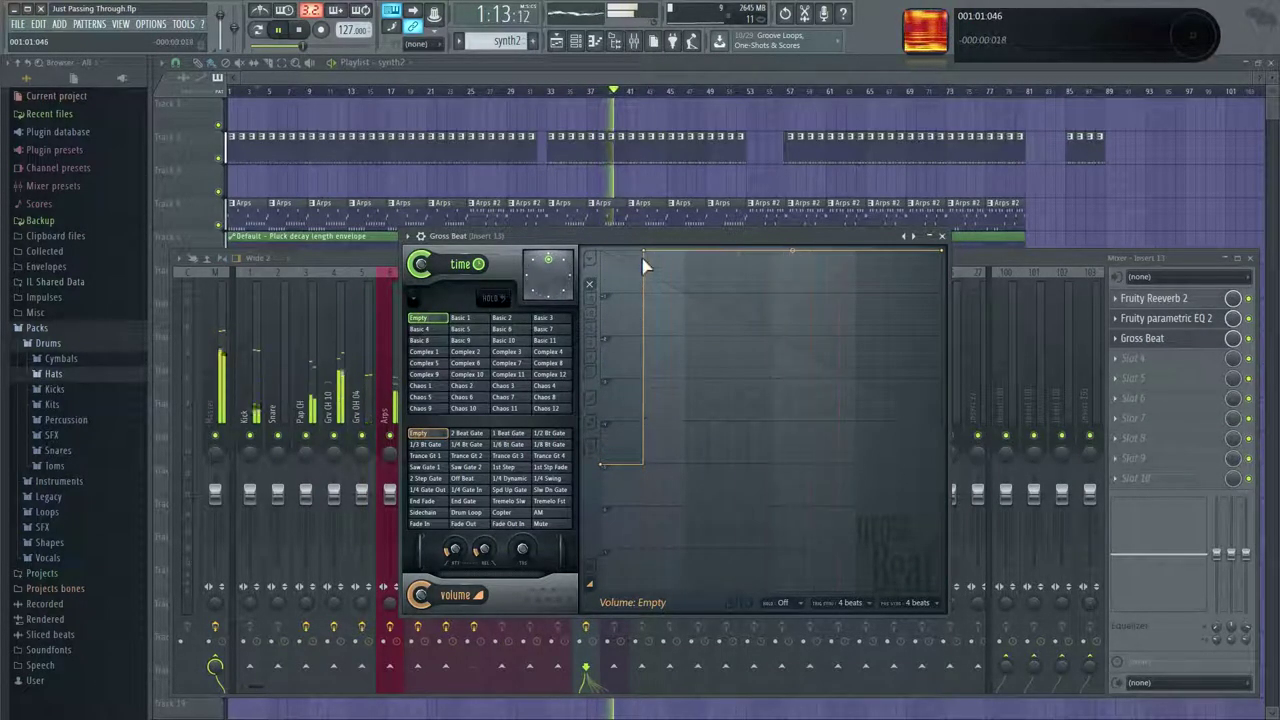
right_click(644, 251)
left_click(677, 318)
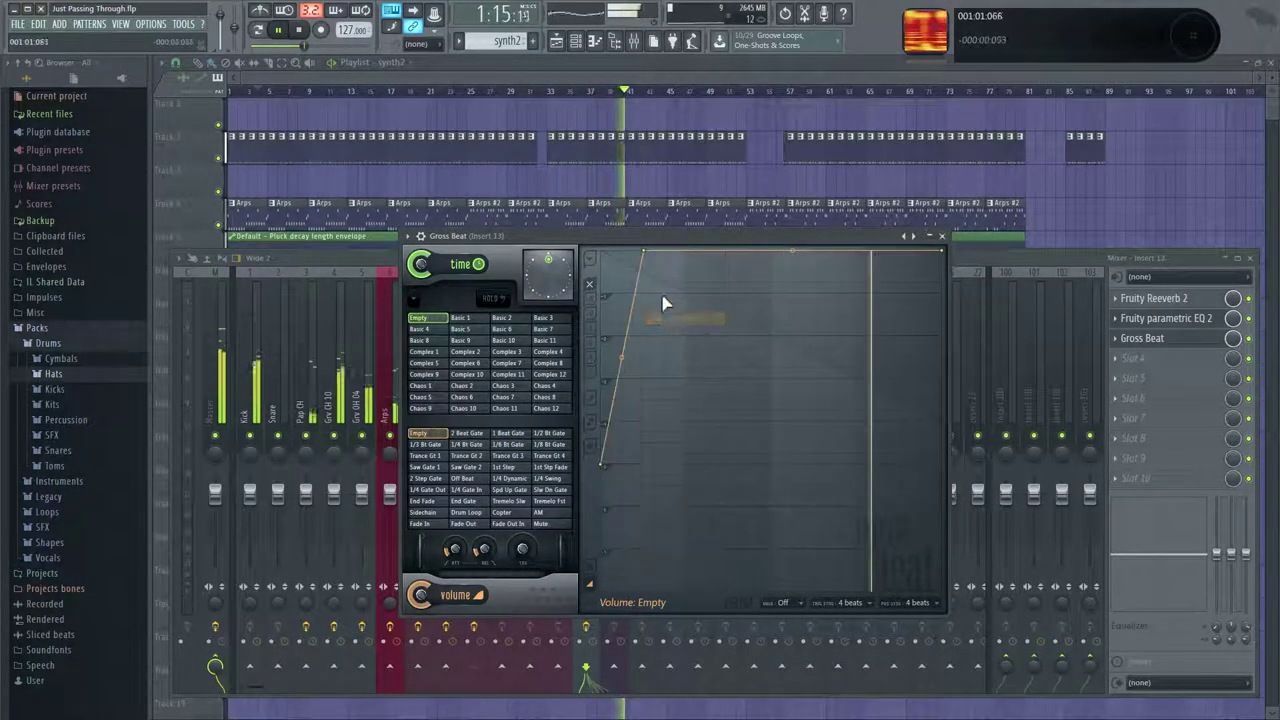
left_click(661, 460)
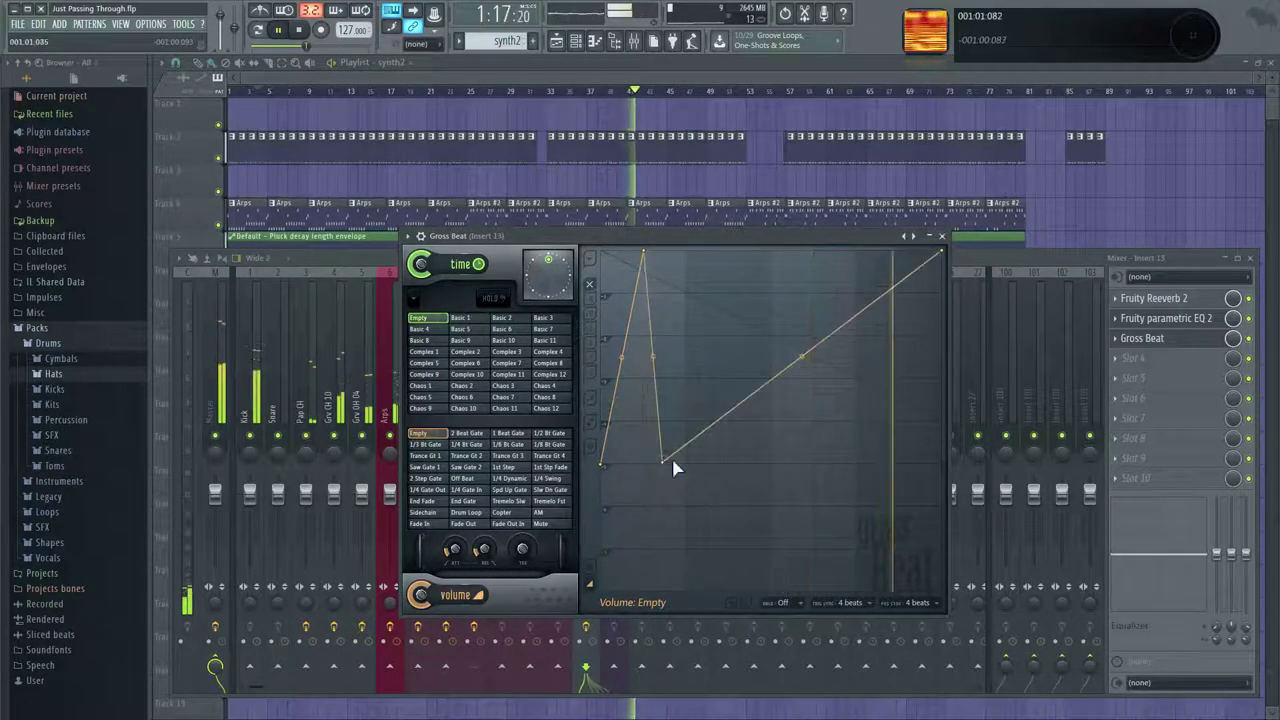
Add three more full-level peaks with dips after them across the rest of the Gross Beat volume envelope.
left_click(751, 253)
left_click(771, 463)
left_click(836, 252)
left_click(855, 462)
left_click(920, 253)
left_click(937, 462)
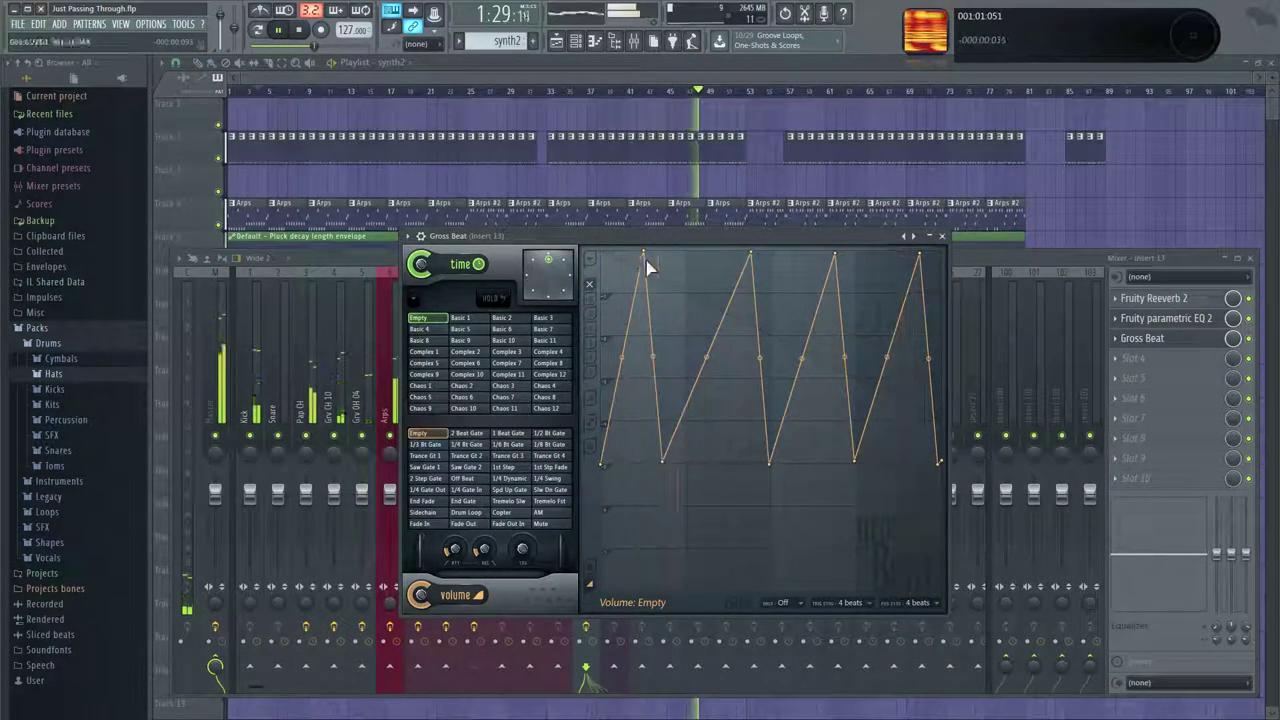
Move the volume envelope's first peak directly above the first dip and deepen the first two dips.
left_click_drag(642, 253, 669, 248)
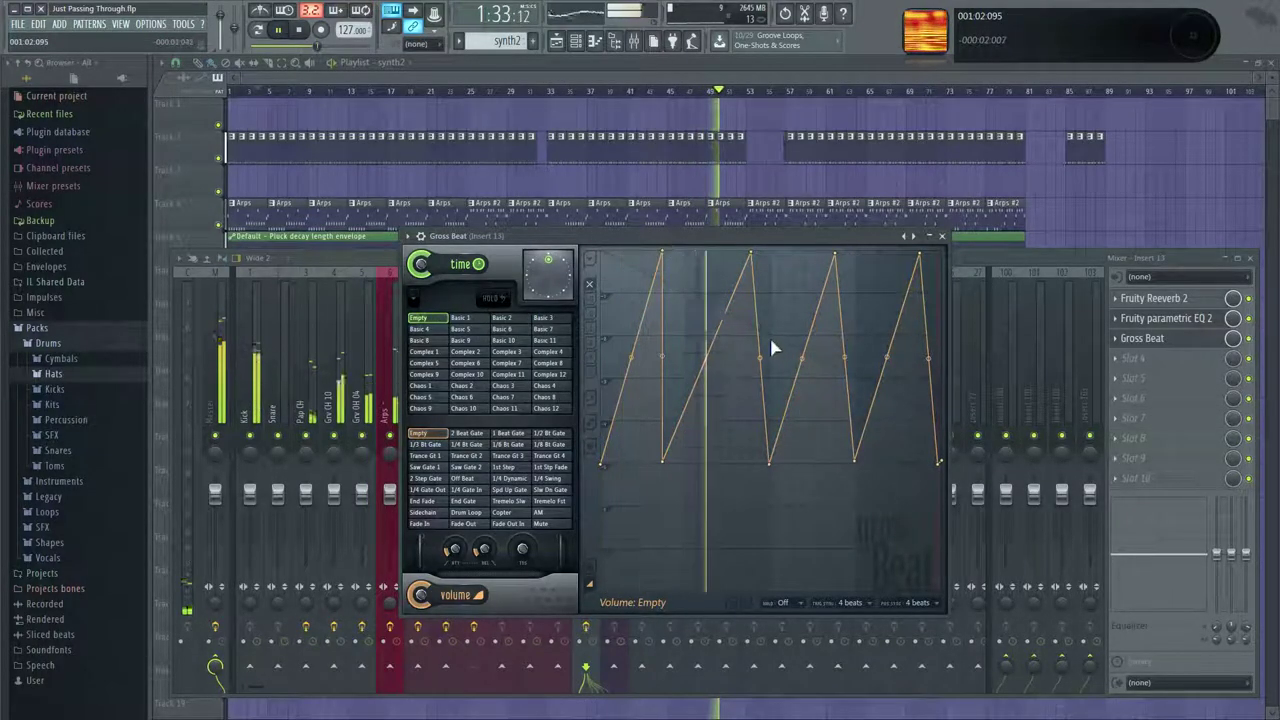
left_click_drag(665, 461, 666, 537)
left_click_drag(770, 465, 771, 542)
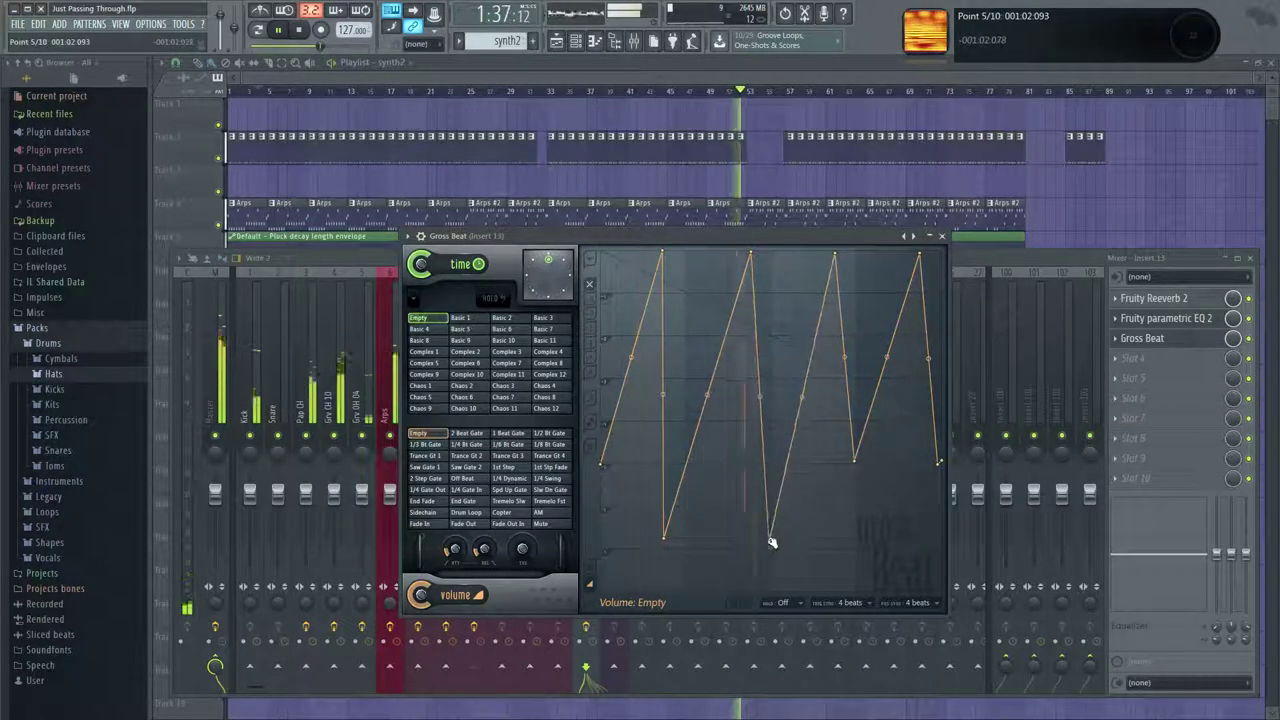
Switch playback to pattern mode, play the synth2 pattern, and bring up the Fruity Reeverb 2 on Insert 13.
key("space")
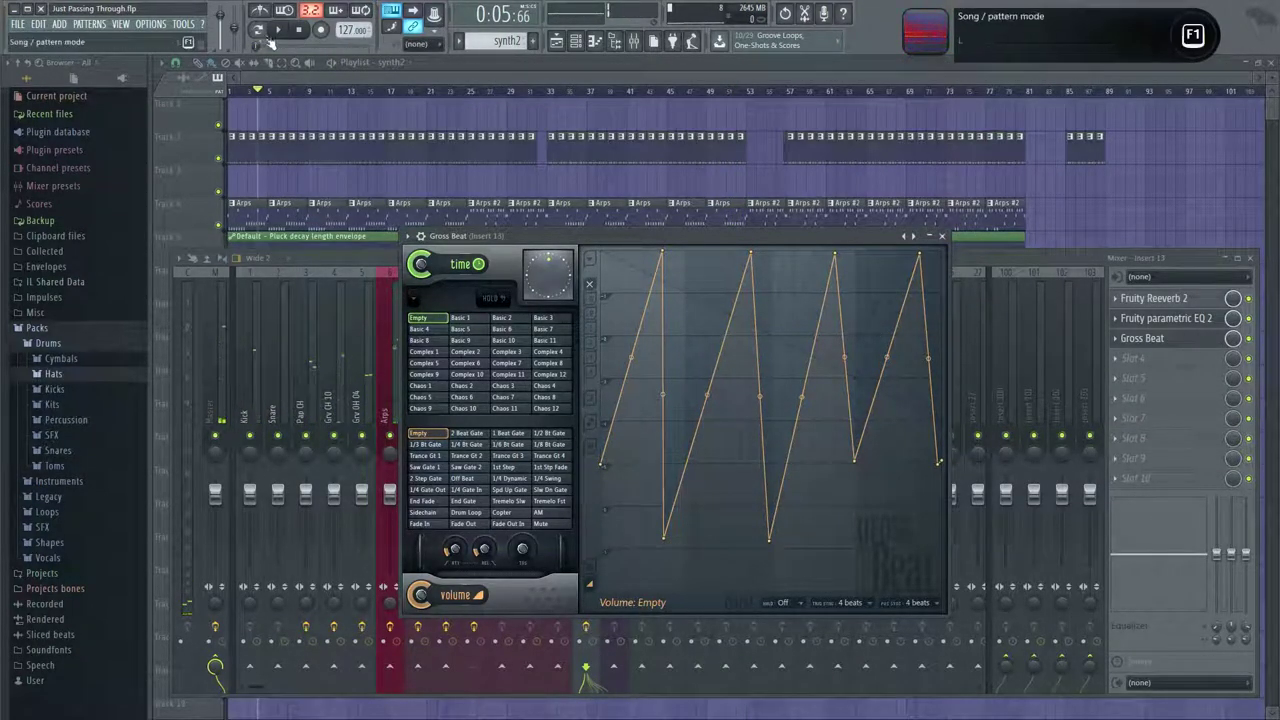
left_click(263, 32)
key("space")
left_click_drag(712, 238, 470, 172)
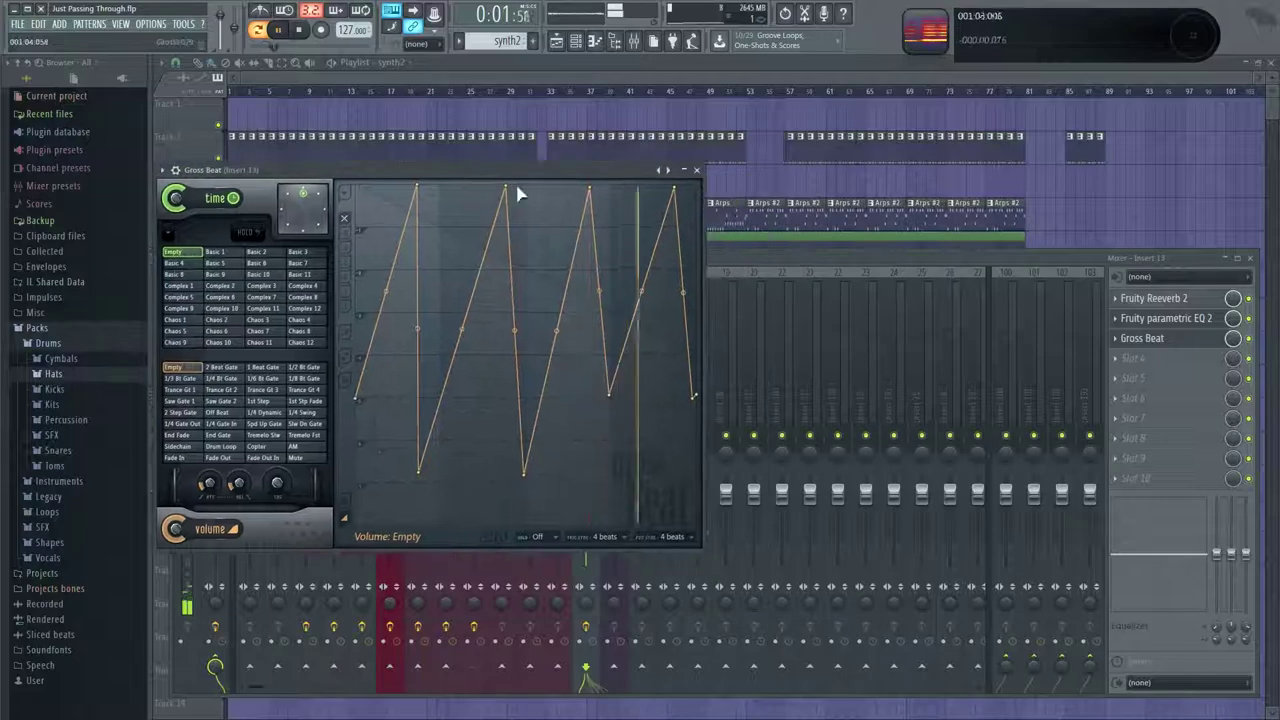
left_click(752, 261)
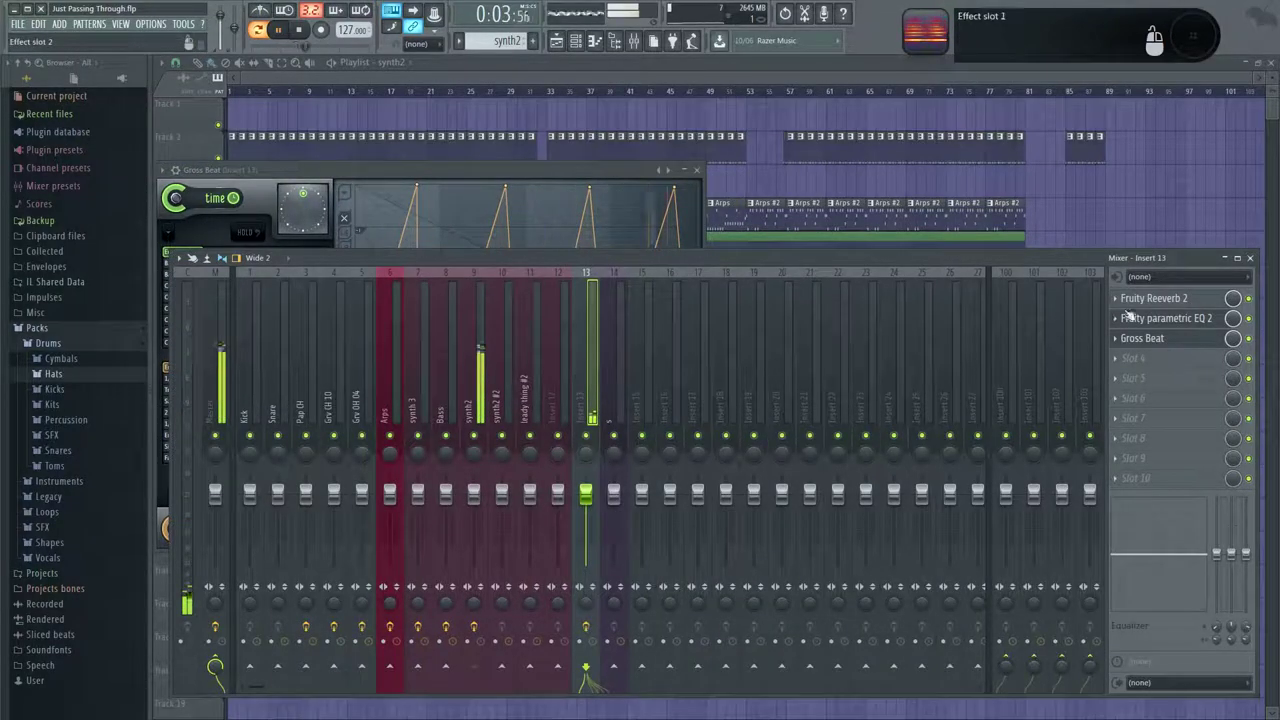
left_click(1186, 299)
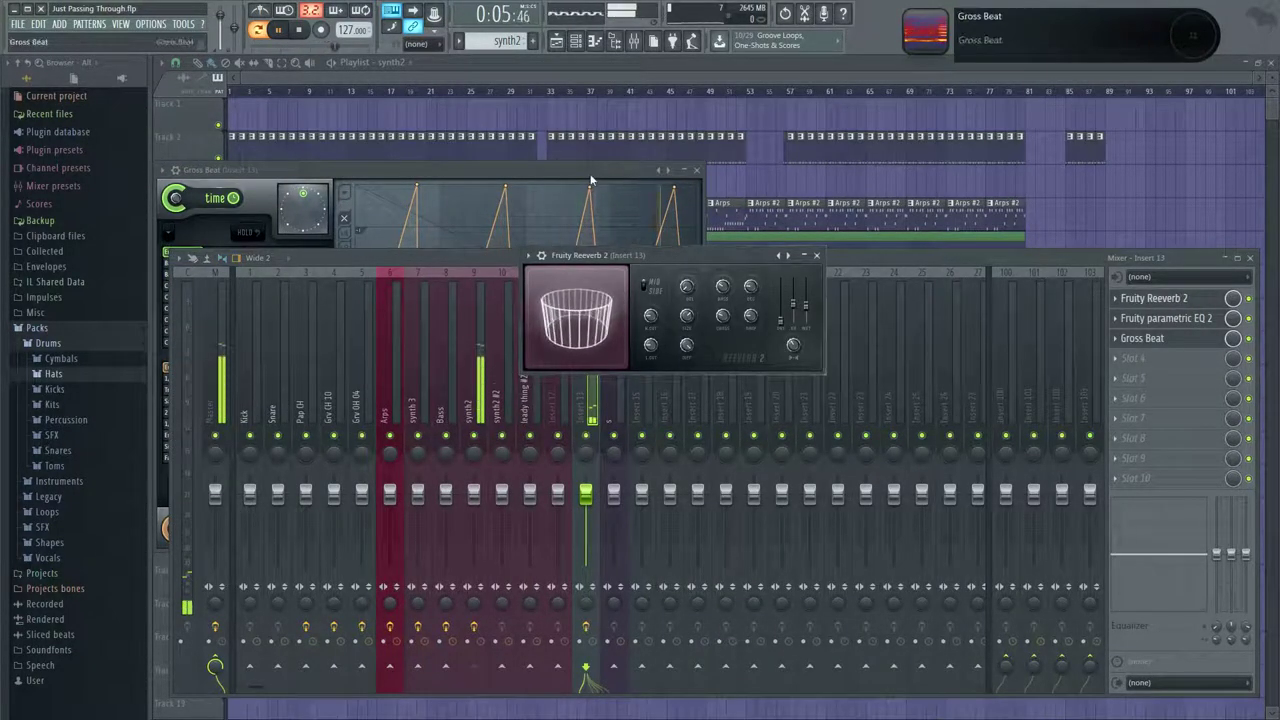
Bring Gross Beat back to the front and raise the first two dips of its volume envelope slightly above the remaining dips.
left_click_drag(591, 172, 832, 155)
left_click_drag(760, 457, 768, 412)
left_click_drag(660, 453, 666, 367)
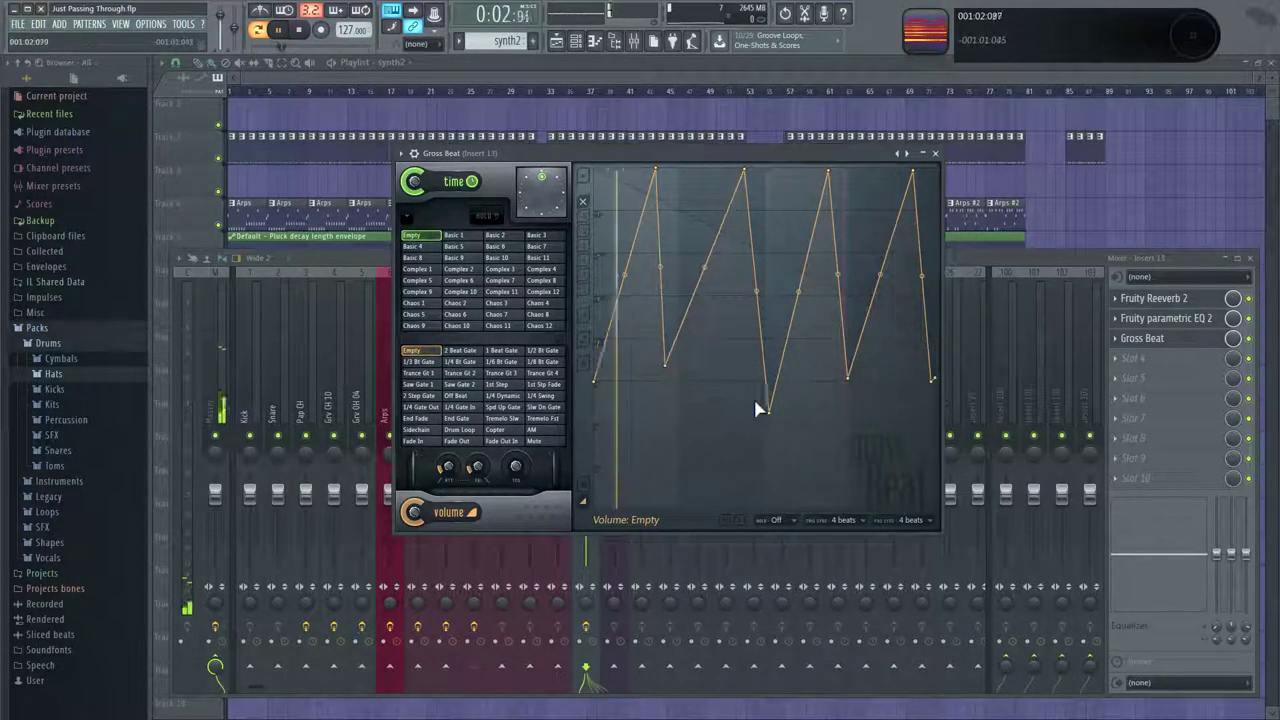
left_click_drag(771, 414, 771, 354)
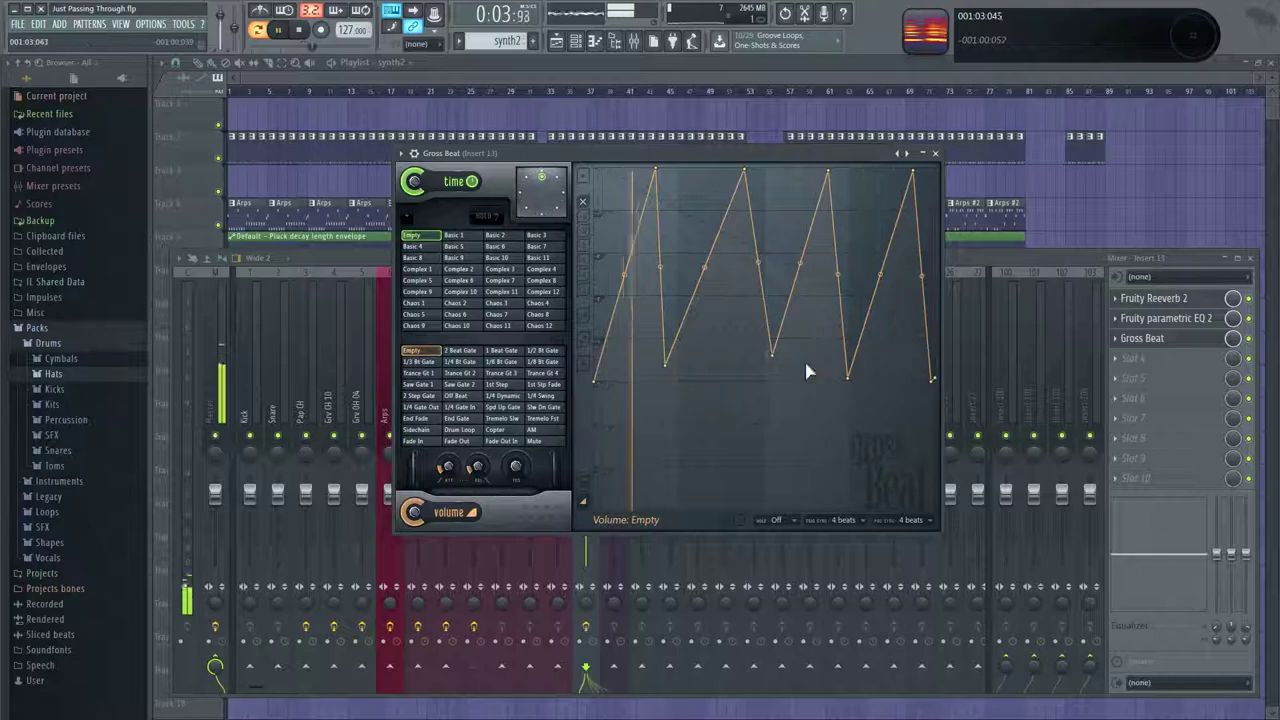
Bring up the Fruity Reeverb 2 on Insert 13, adjust its high-cut knob, and open the Fruity parametric EQ 2 after it.
left_click_drag(1059, 257, 1043, 241)
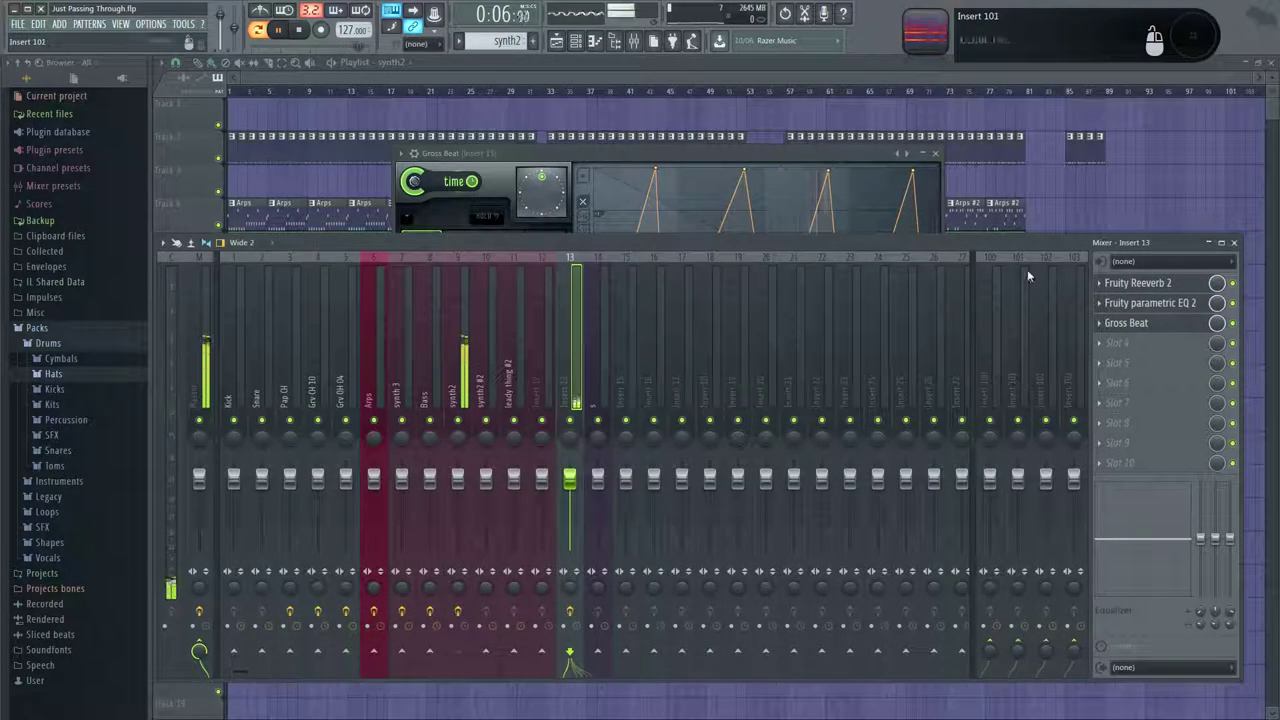
left_click(1138, 284)
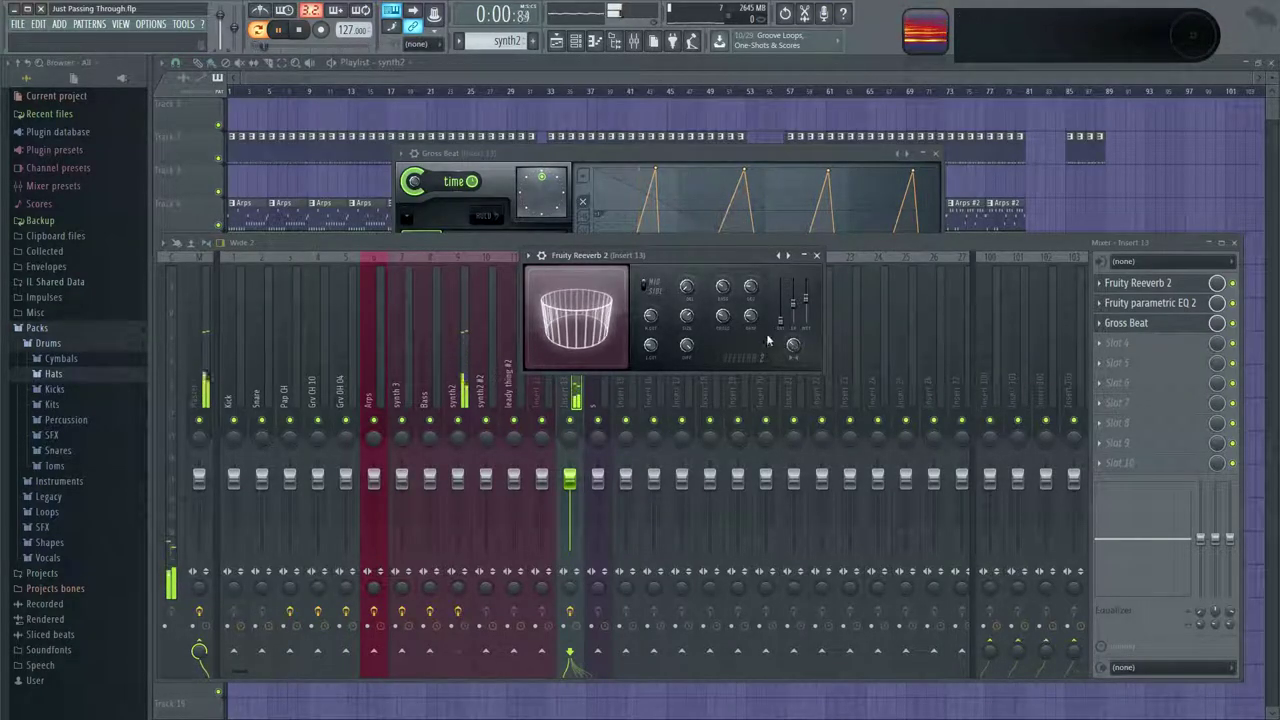
left_click_drag(651, 319, 651, 327)
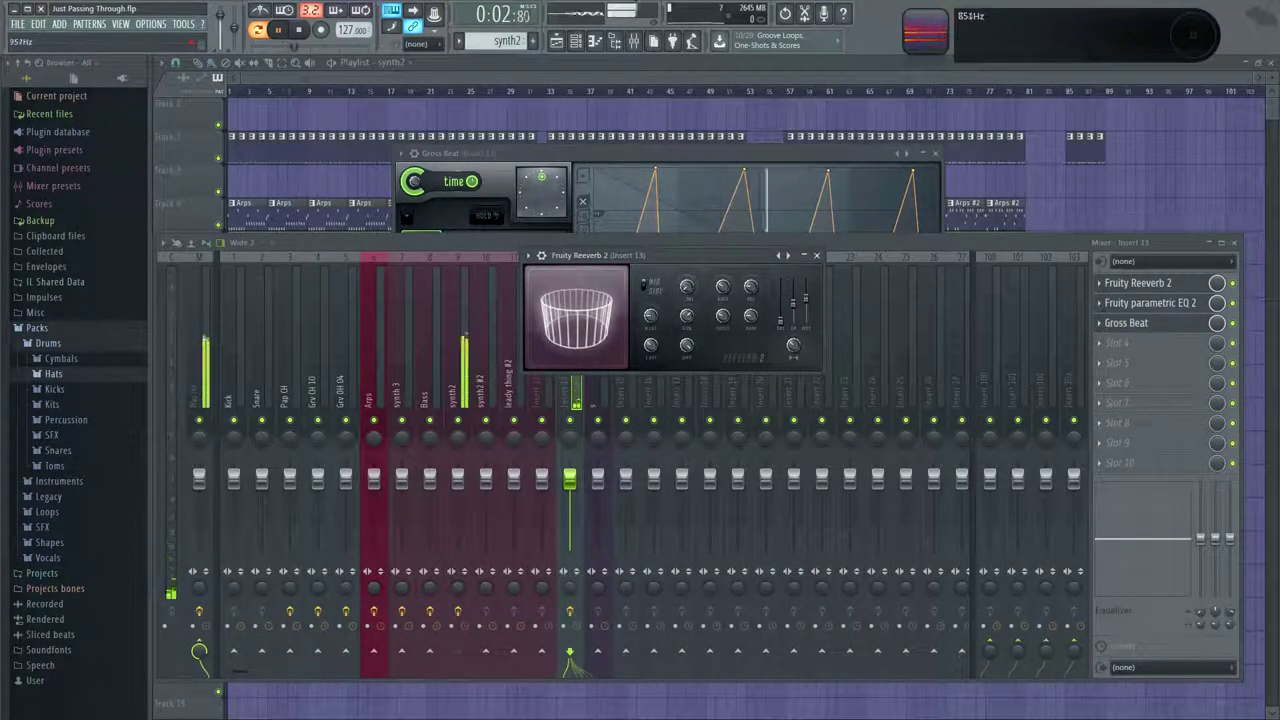
left_click(1166, 304)
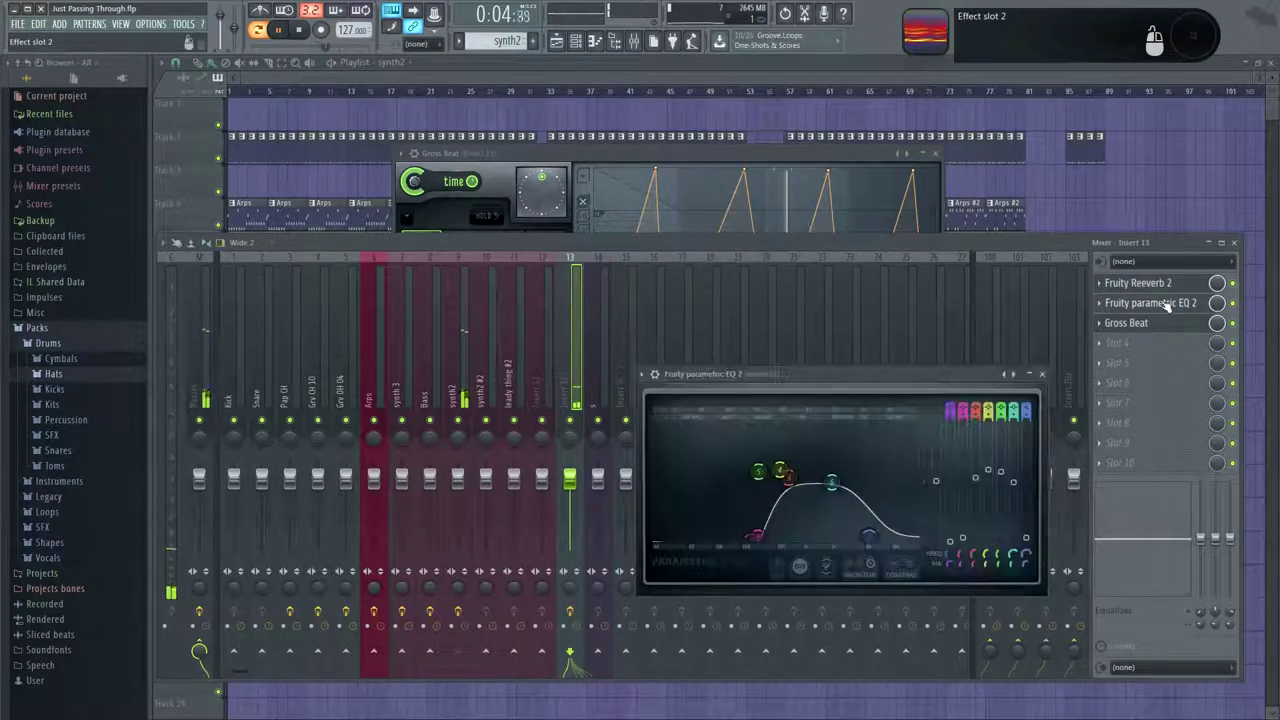
Try reshaping the Insert 13 EQ curve by moving the mid bands and narrowing the low and high cuts.
left_click_drag(780, 470, 724, 454)
left_click_drag(832, 485, 750, 428)
left_click_drag(869, 537, 839, 537)
left_click_drag(754, 537, 777, 542)
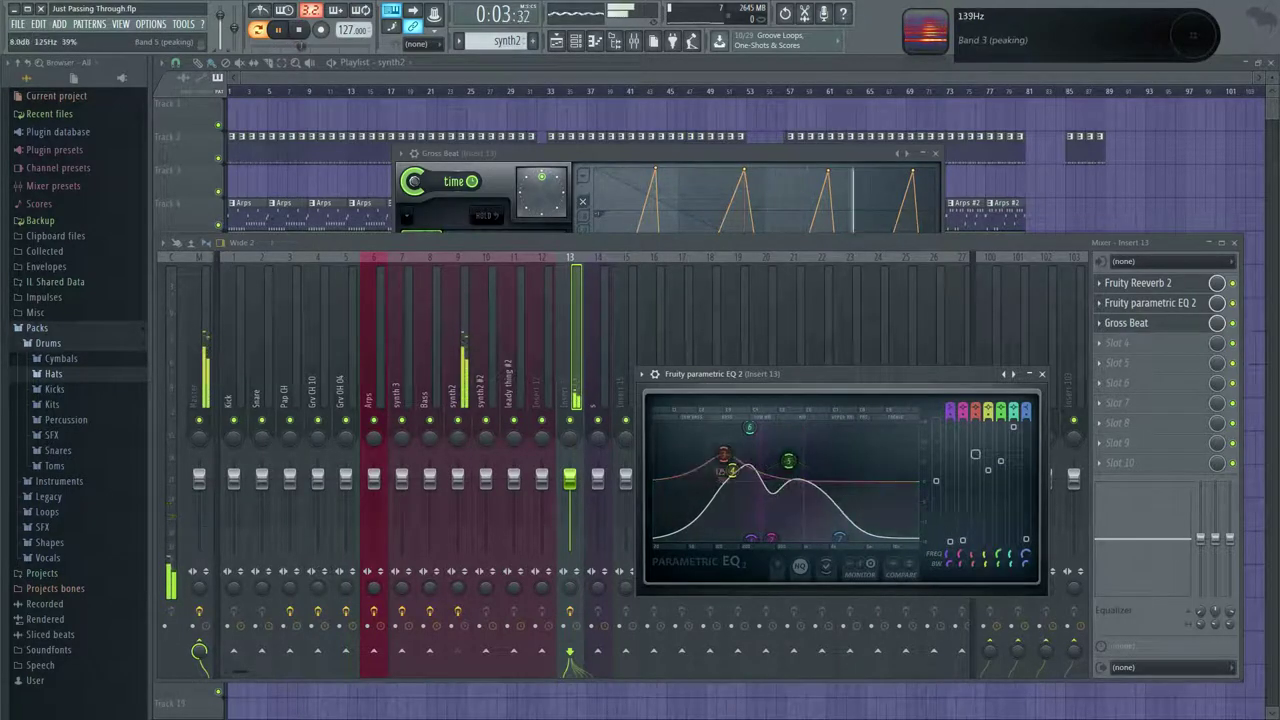
left_click_drag(735, 474, 741, 491)
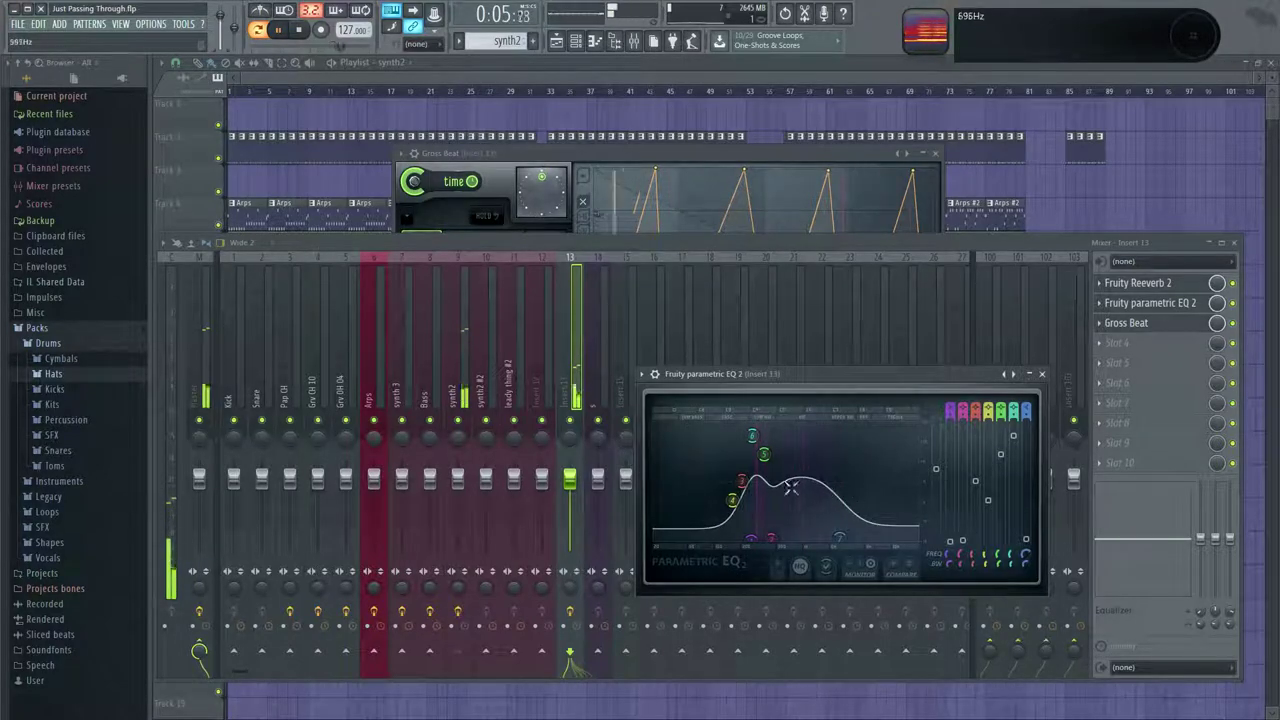
Reset the Insert 13 EQ to its Default preset and boost band 3 by about 6.6 dB around 941 Hz.
right_click(1006, 377)
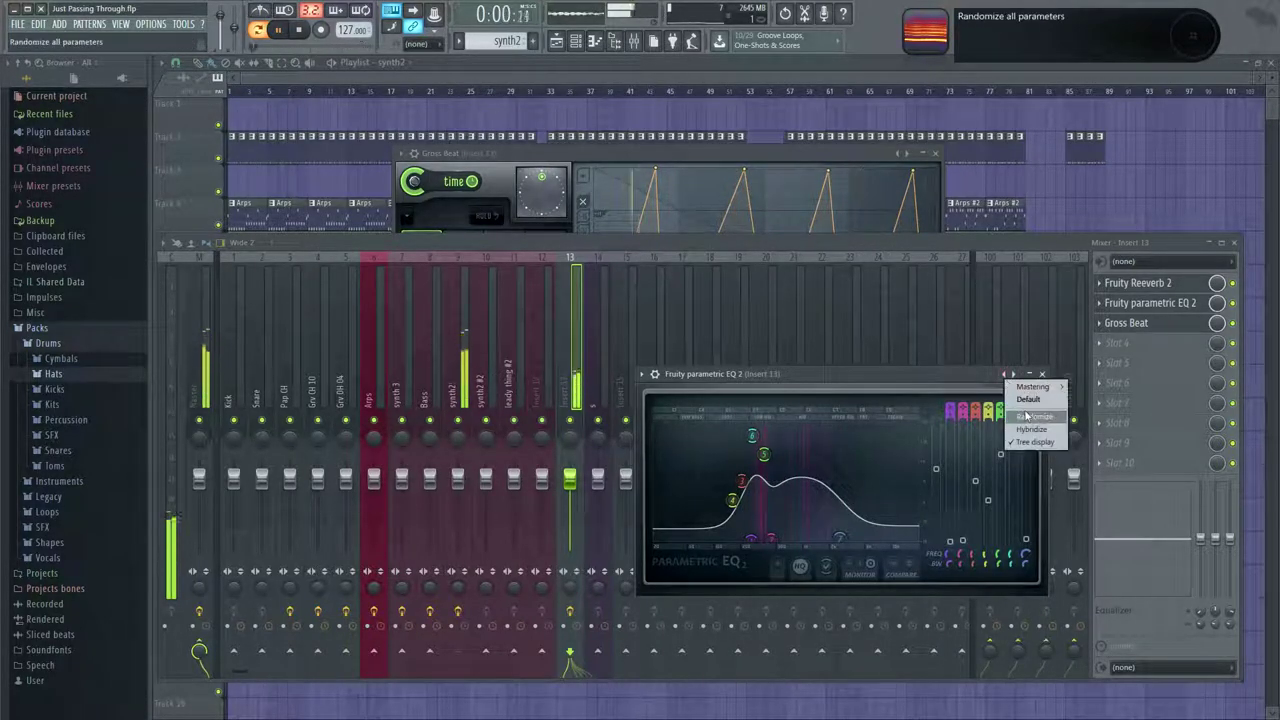
left_click(1022, 400)
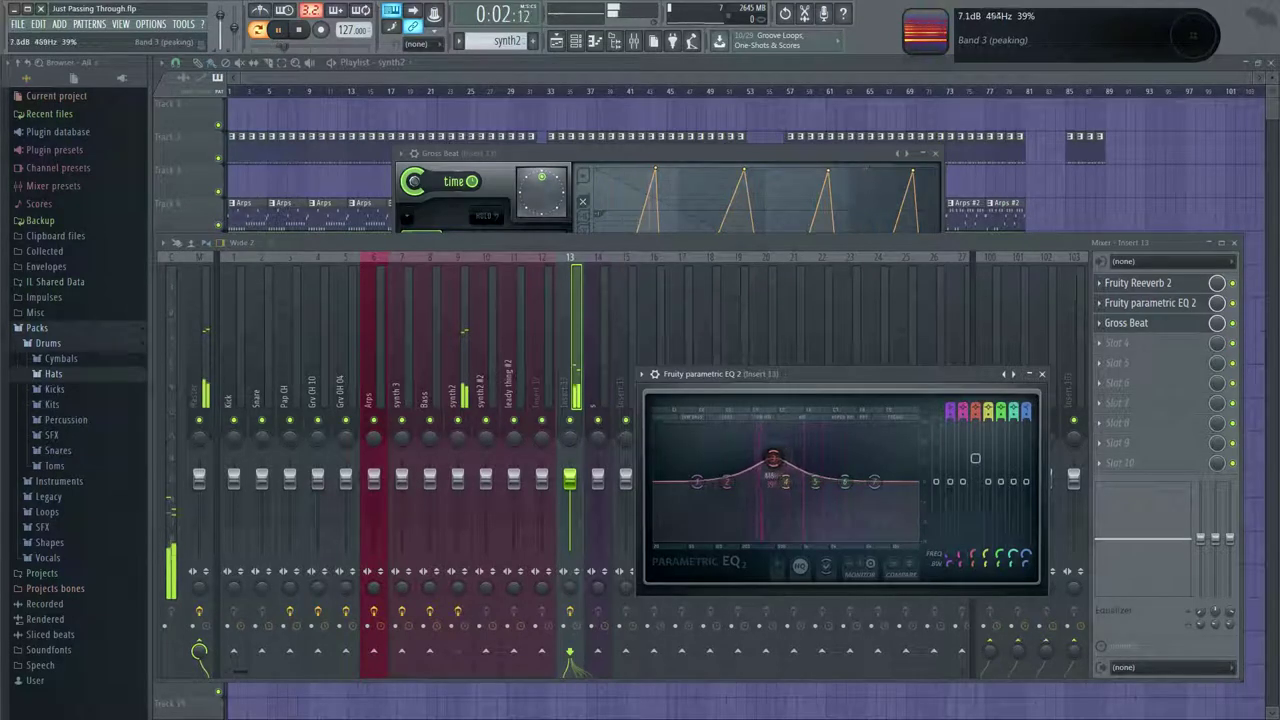
left_click_drag(763, 460, 801, 460)
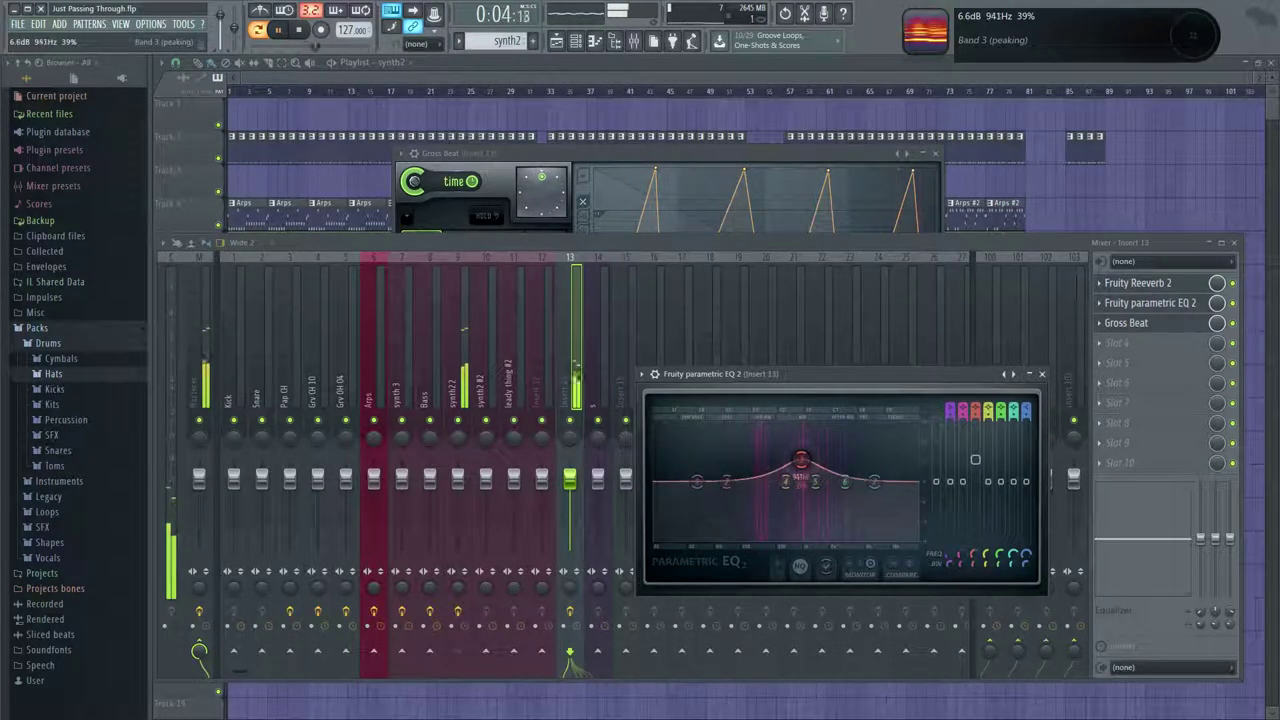
Cut the lows with bands 1 and 2, band 2 about -15.9 dB at 213 Hz, pull down bands 6 and 7, and close the EQ.
left_click_drag(727, 482, 737, 535)
left_click_drag(845, 482, 874, 511)
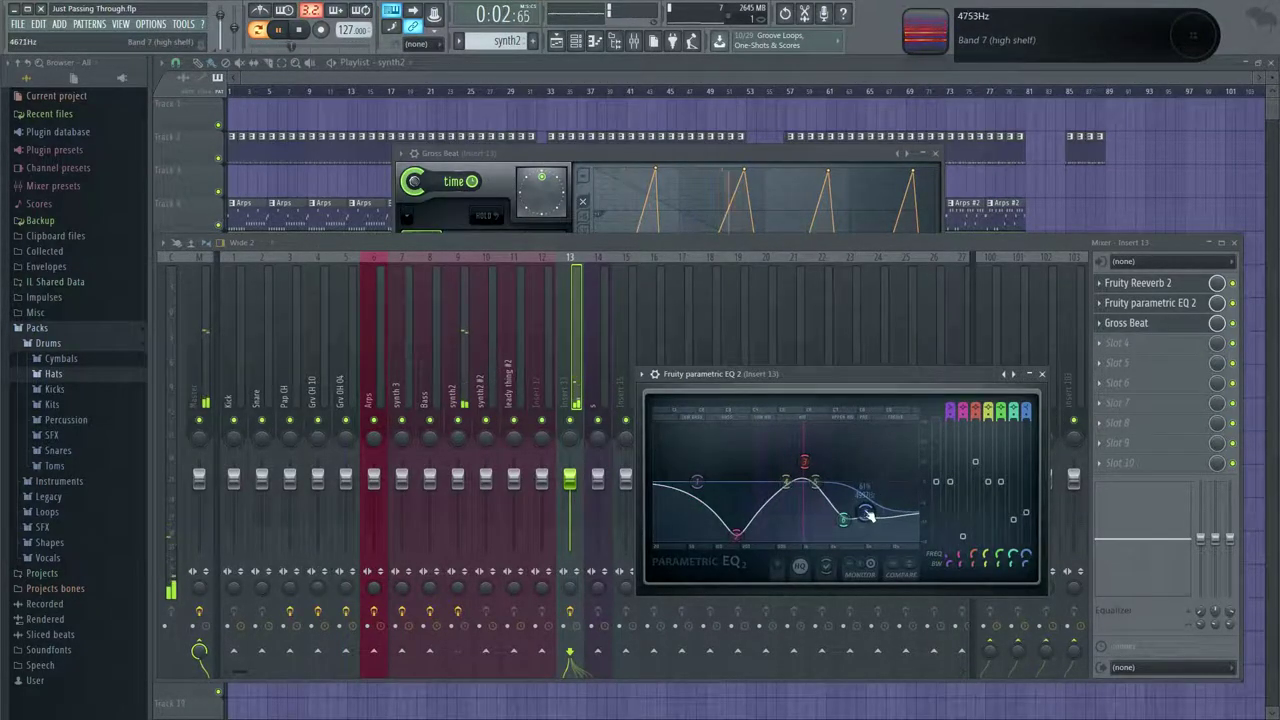
left_click_drag(737, 535, 741, 534)
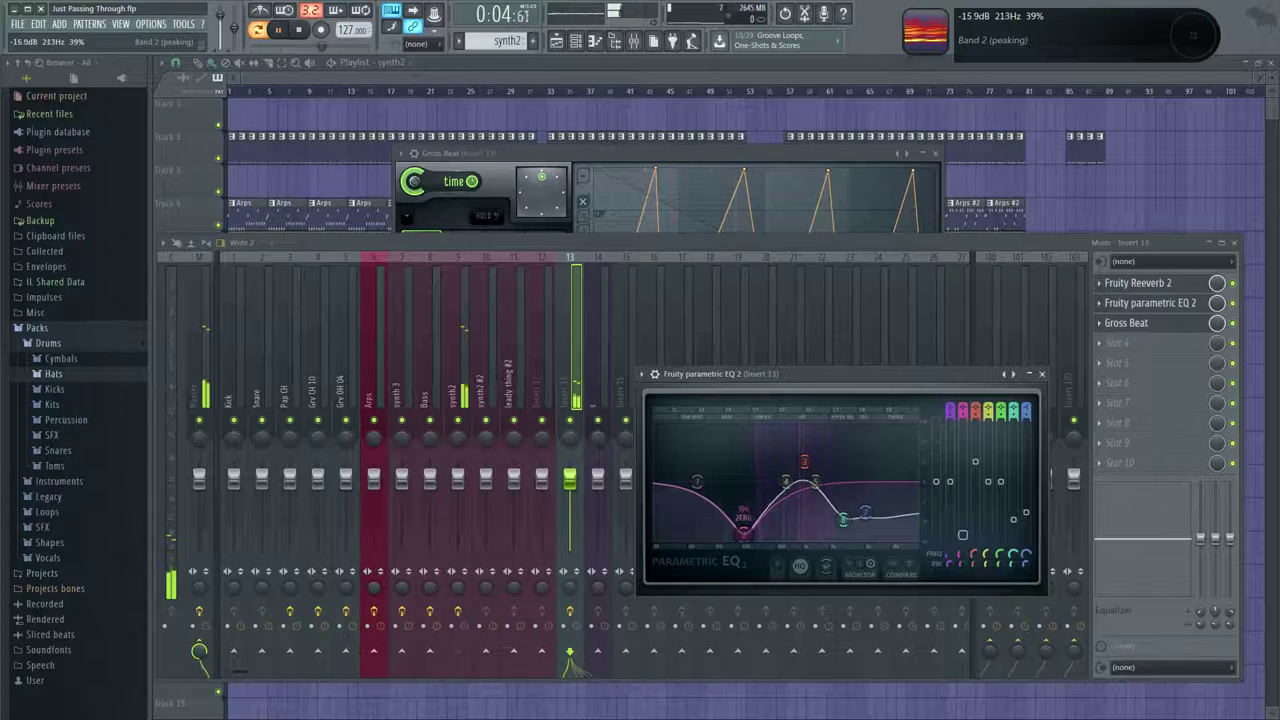
left_click_drag(697, 482, 729, 531)
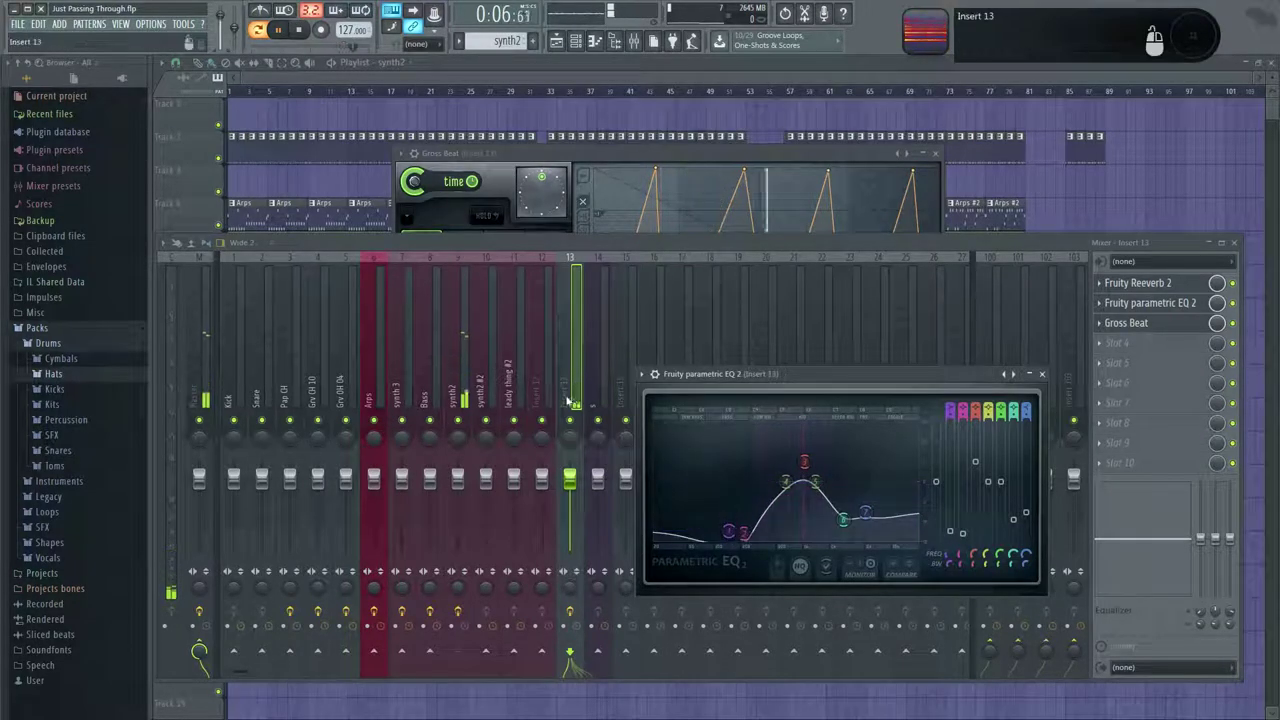
left_click(1042, 374)
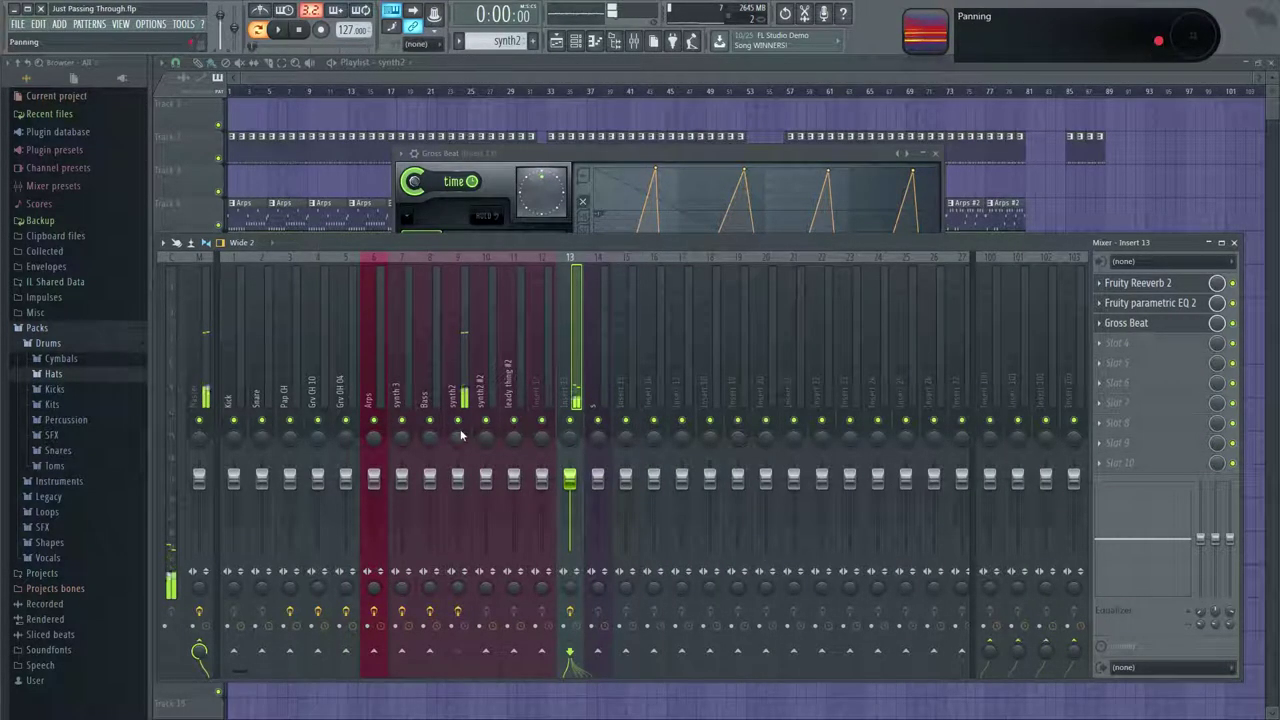
Reopen Gross Beat, level and evenly space the dips of its volume envelope, and restart playback.
left_click(1163, 322)
left_click_drag(666, 363, 679, 381)
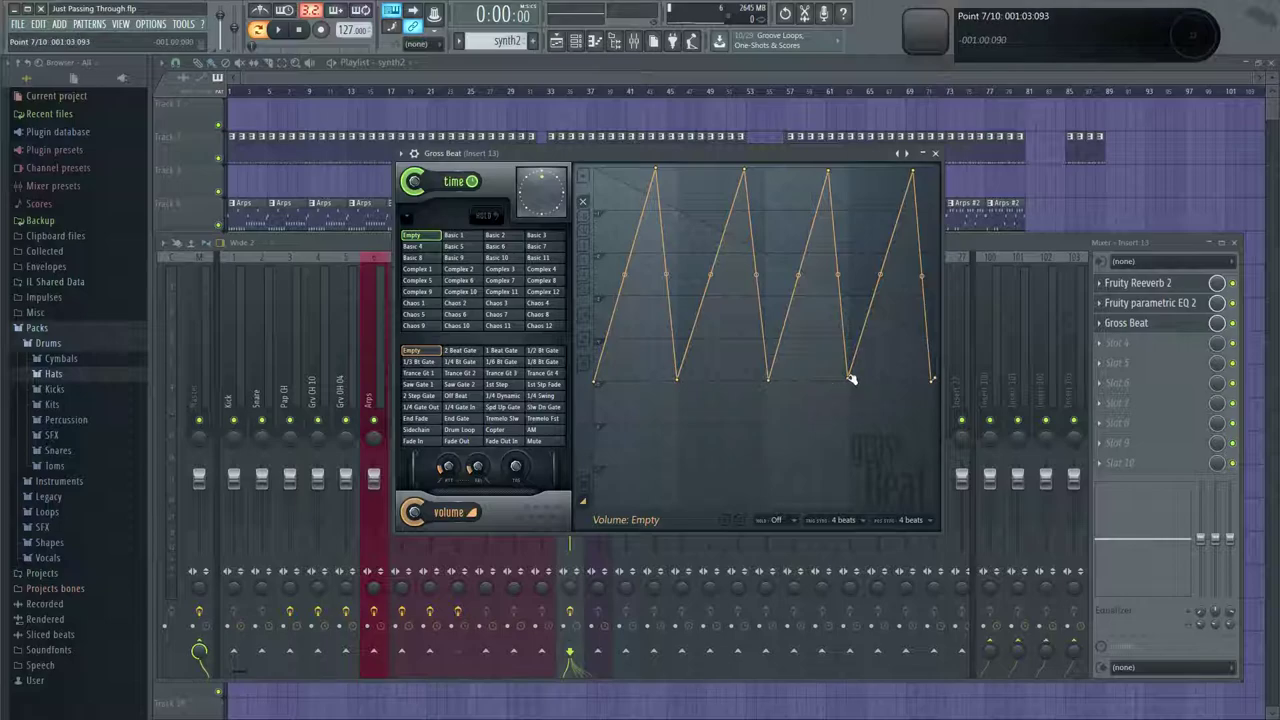
key("space")
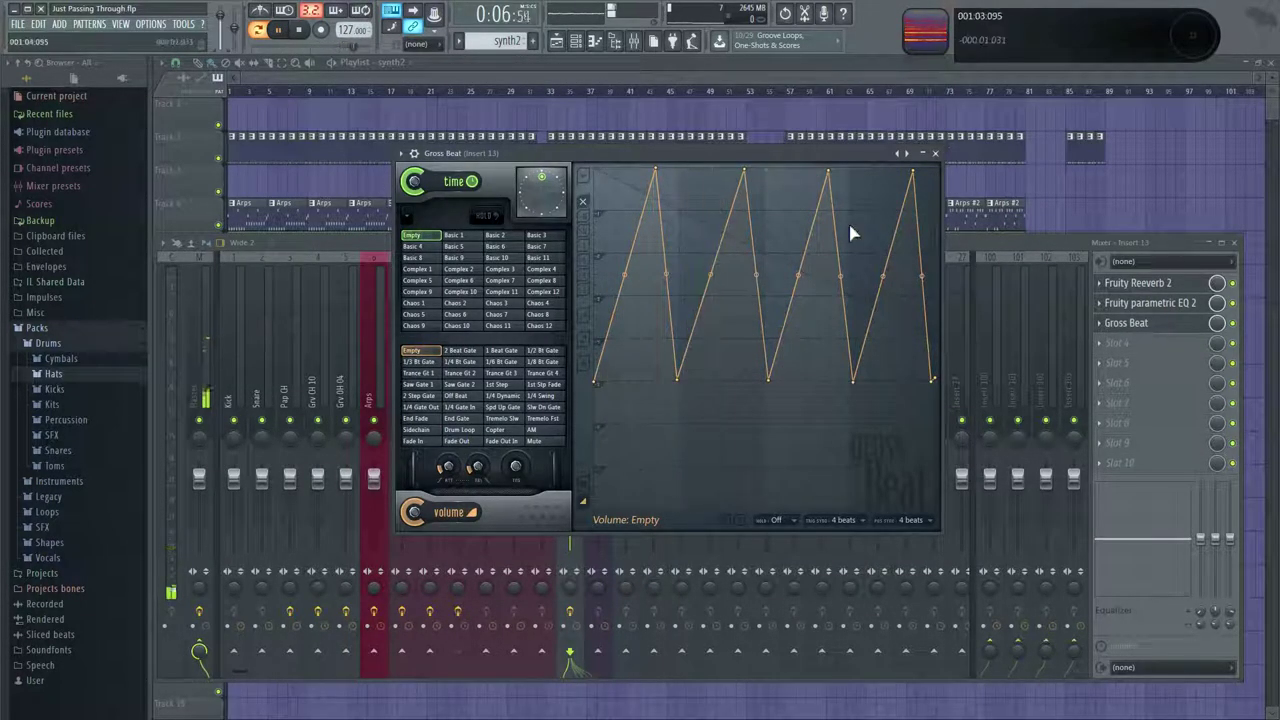
Compare the synth2 reverb with Gross Beat bypassed and enabled, and check the Fruity Reeverb 2 settings.
left_click(1232, 325)
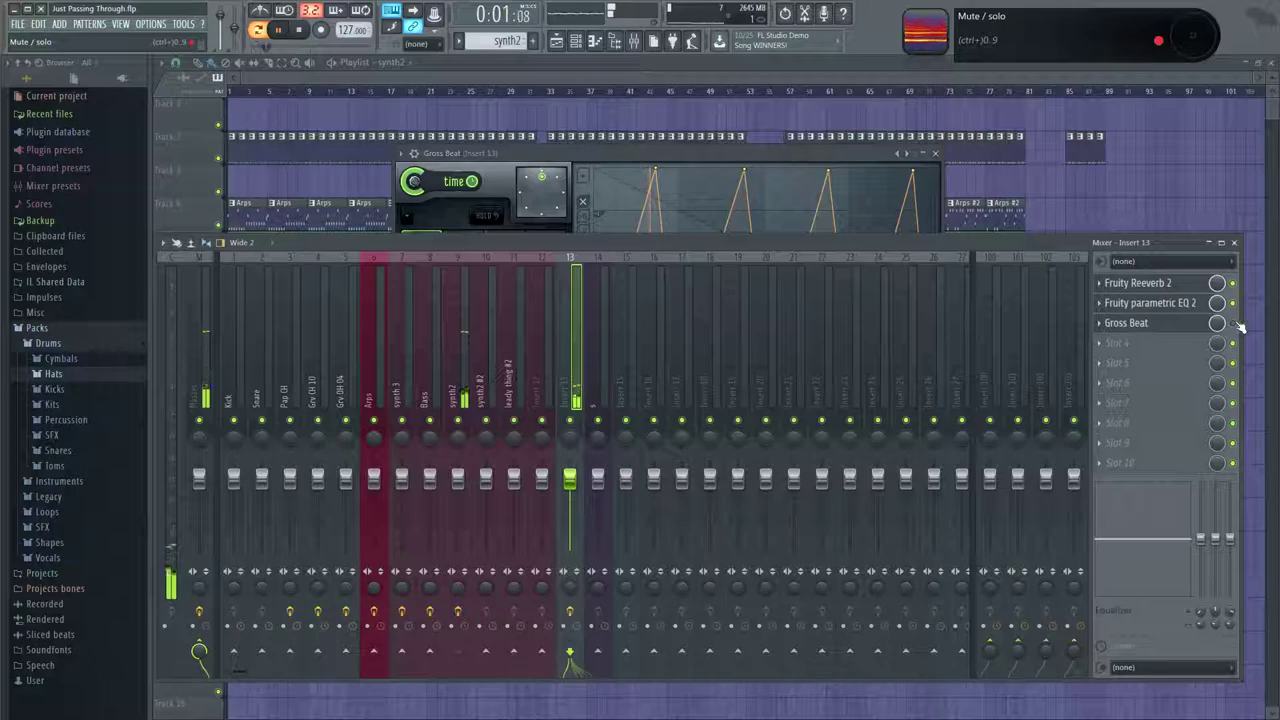
left_click(1150, 325)
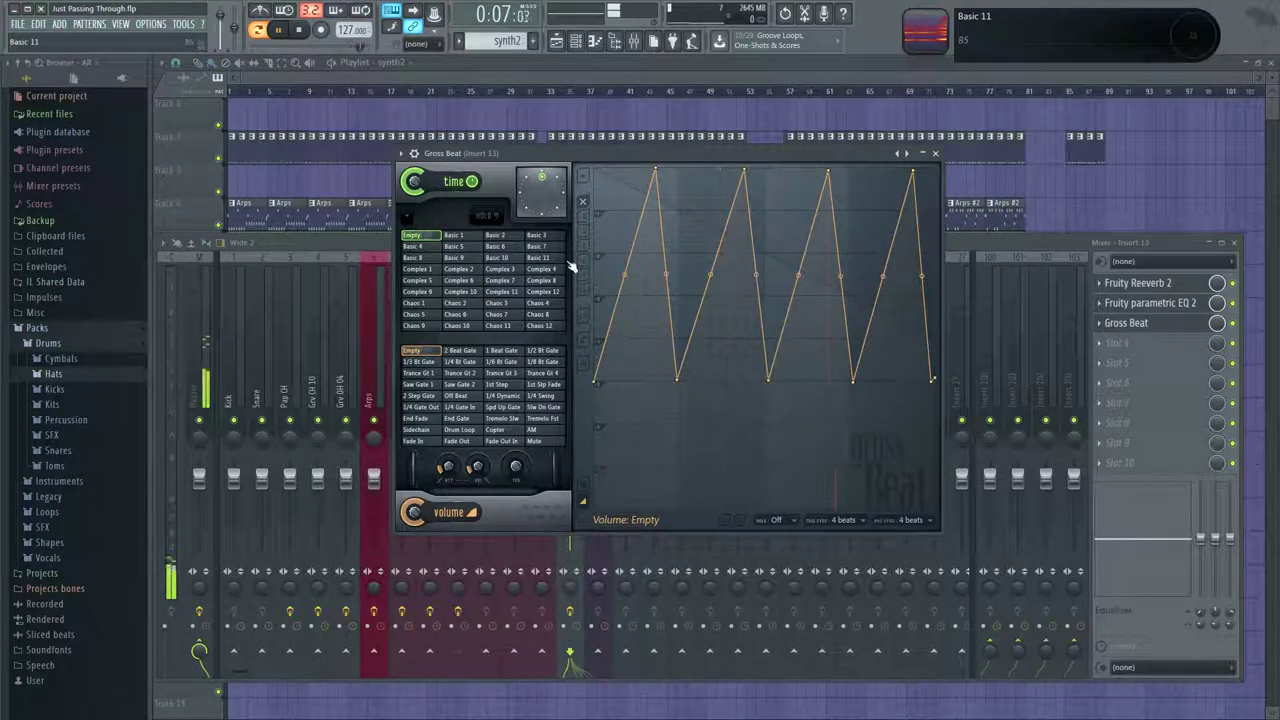
left_click(1135, 285)
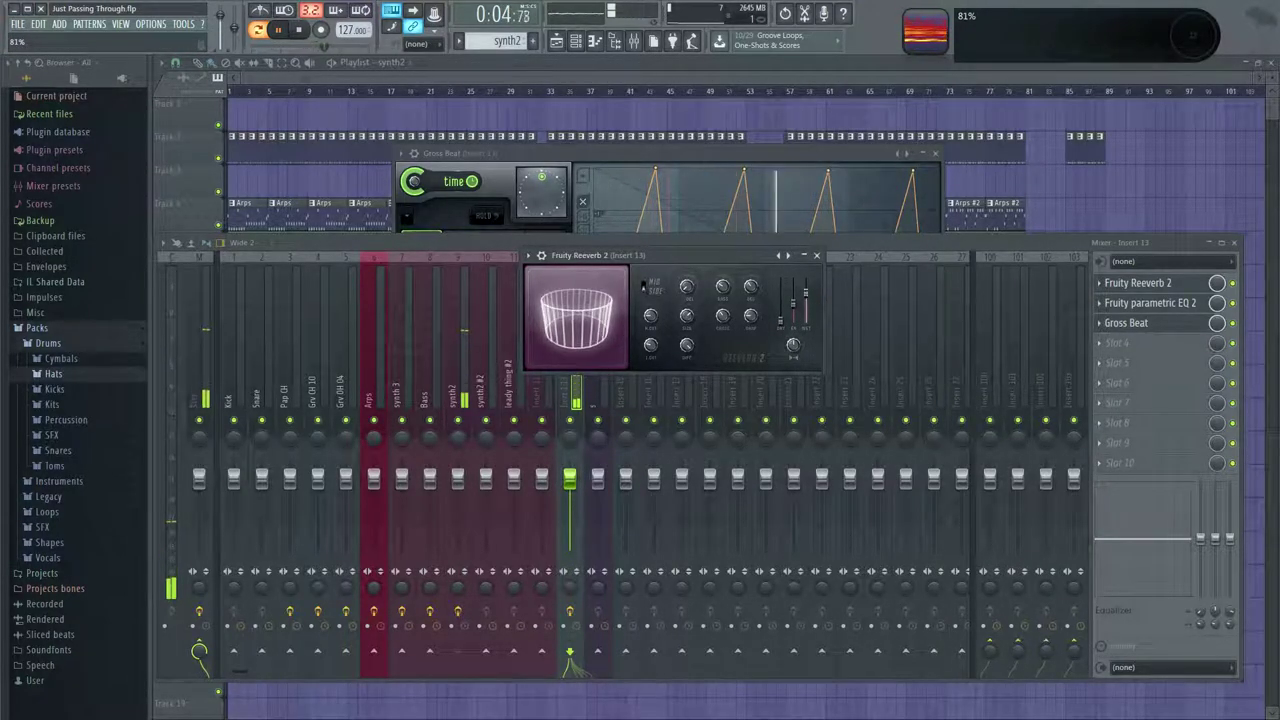
Delete the extra point at the end of the Gross Beat volume envelope and deepen the dip before the last peak.
left_click(771, 154)
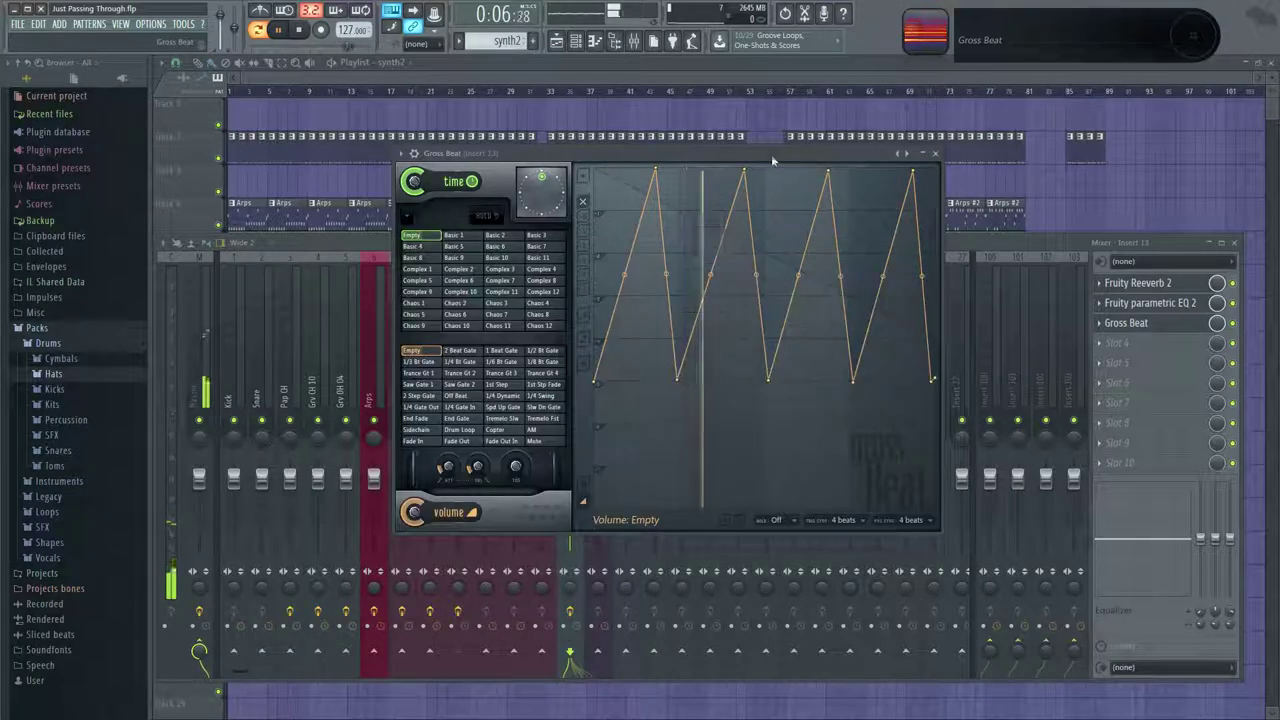
right_click(932, 381)
left_click(947, 400)
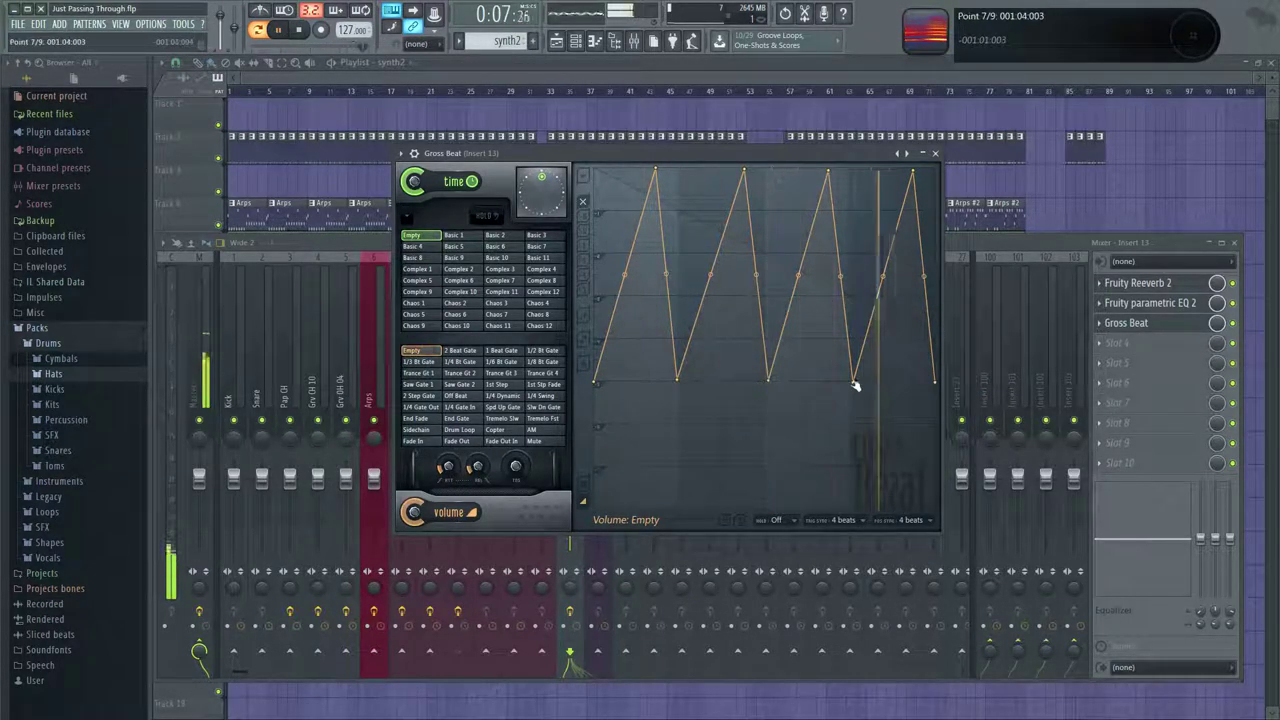
left_click_drag(855, 382, 851, 473)
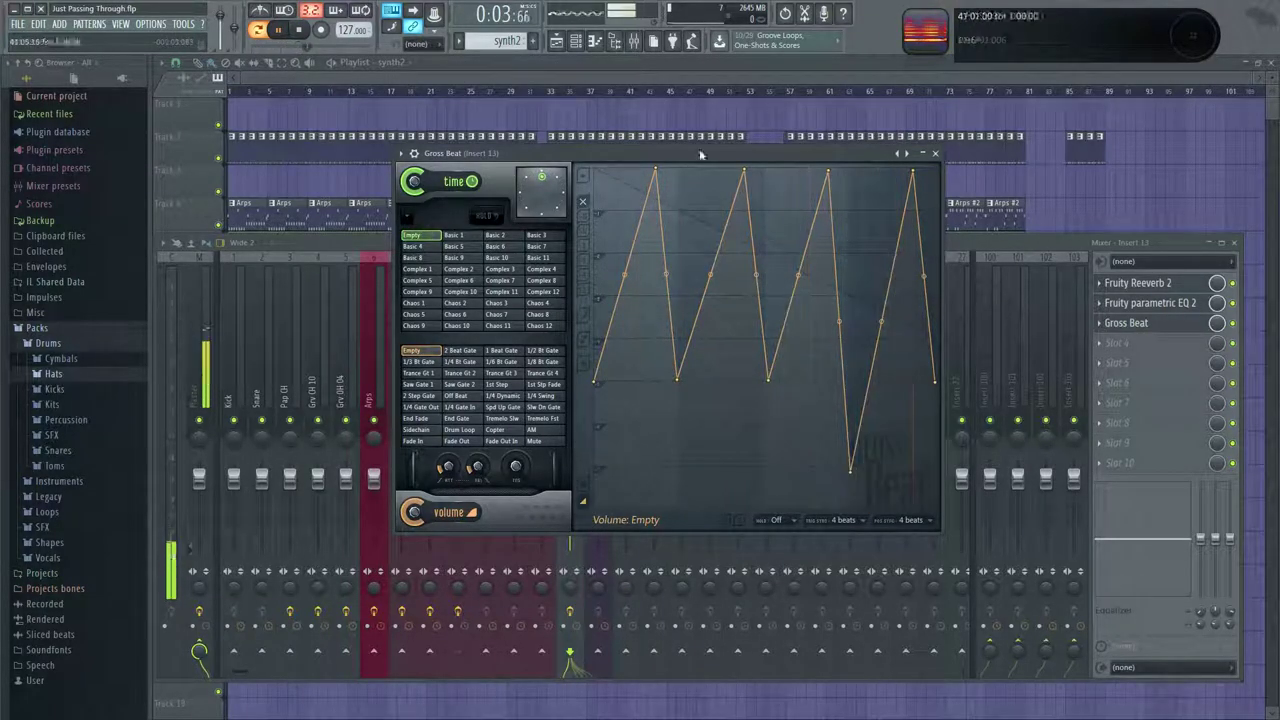
Play the arrangement in song mode, check the Open Broadcaster Software window, and return to the playlist.
left_click(532, 78)
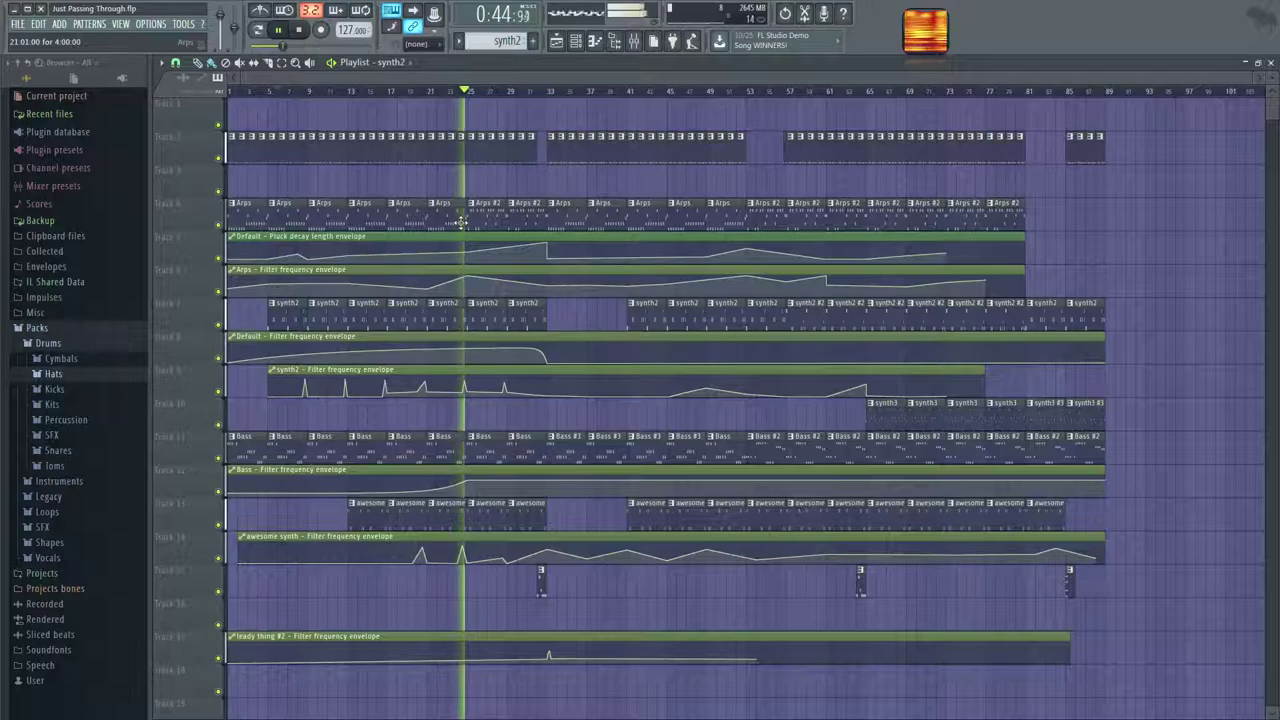
key("alt+Tab")
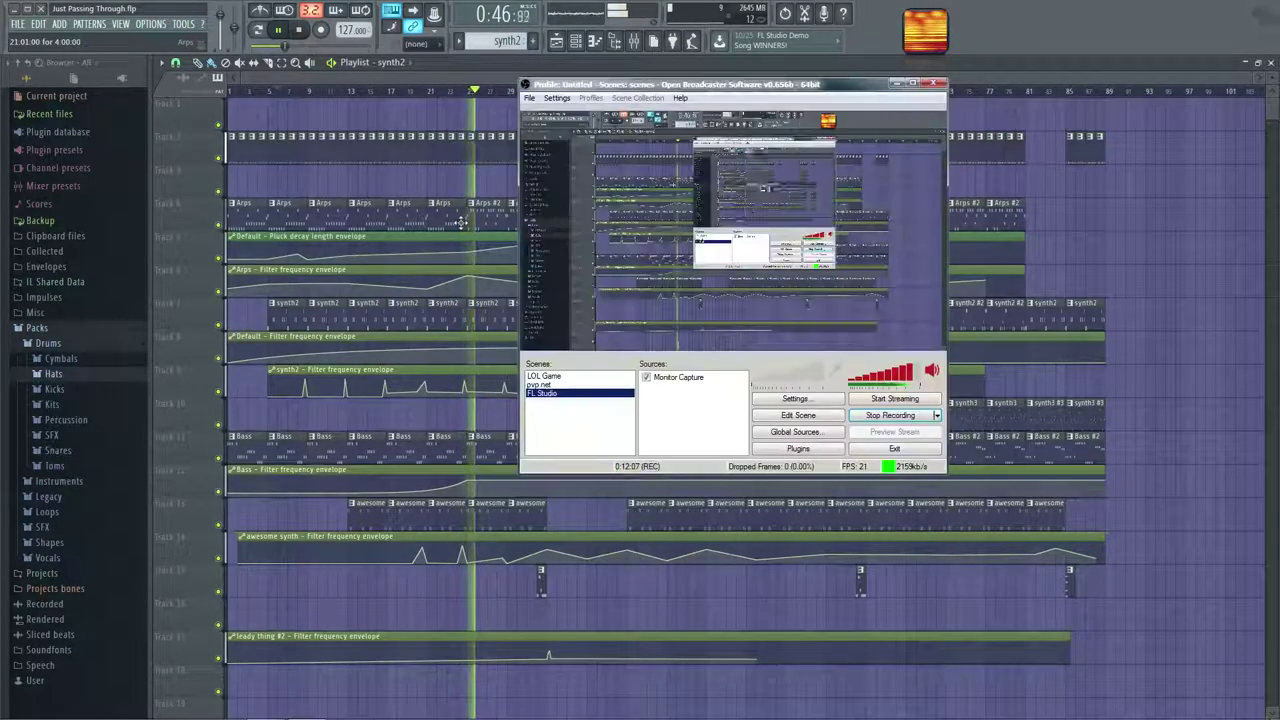
key("alt+Tab")
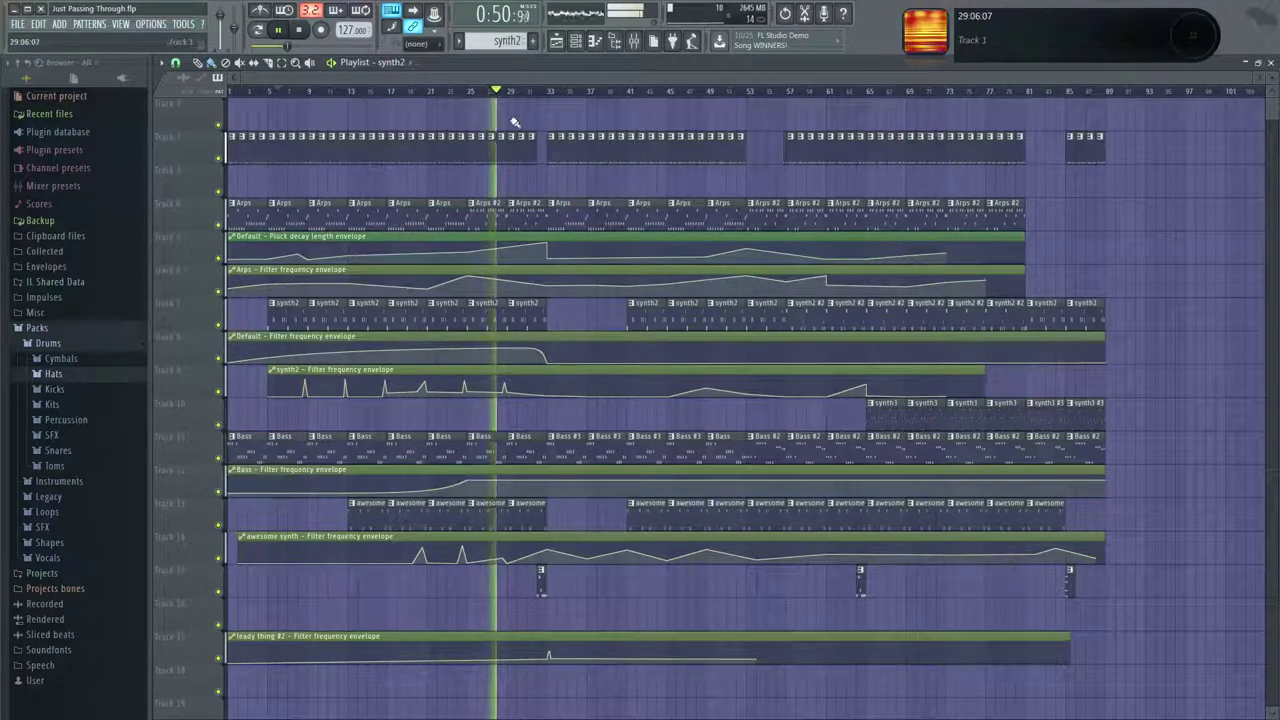
left_click_drag(531, 78, 562, 76)
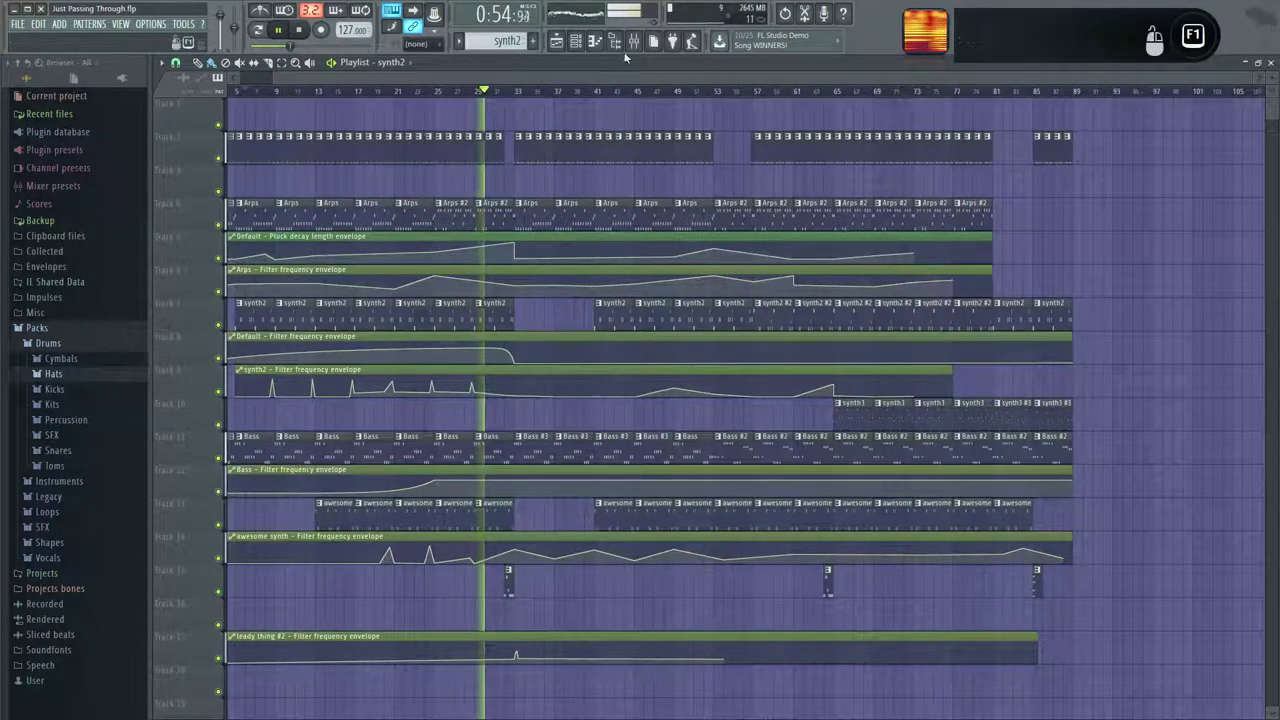
Show the mixer, lower the synth2 track's volume to about -1.8 dB, and select the synth2 #2 track.
key("F9")
left_click(458, 483)
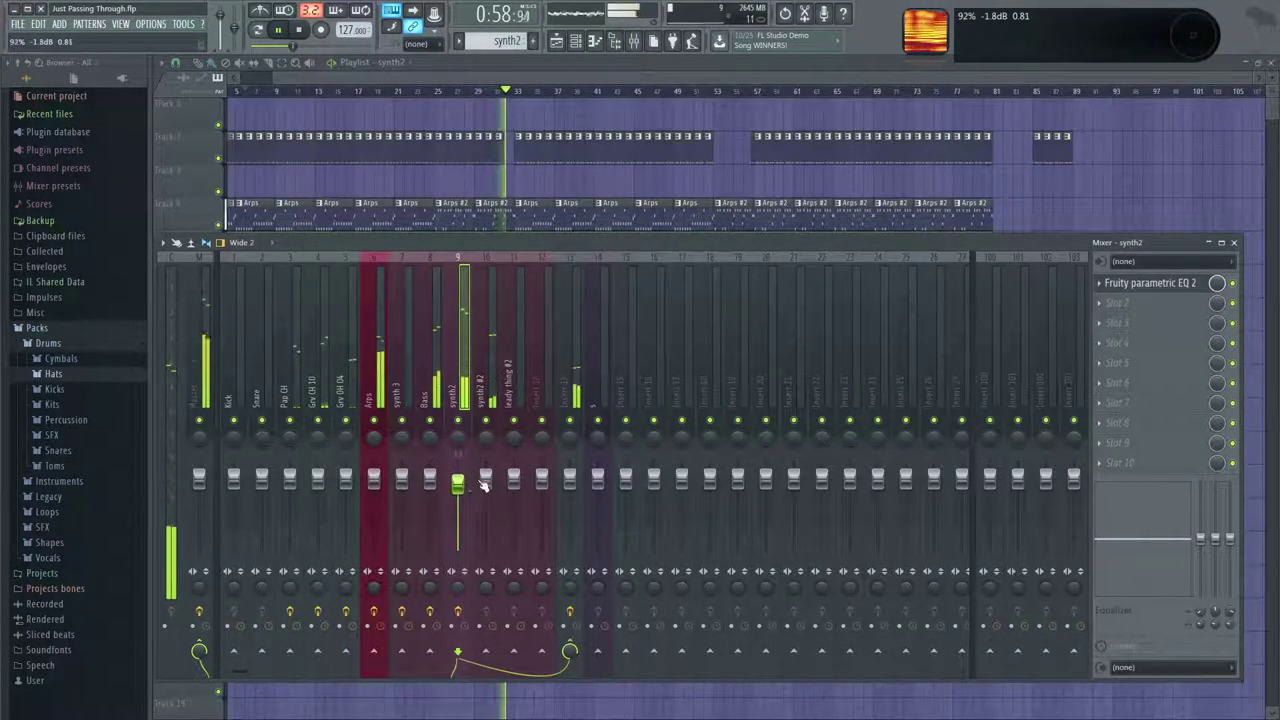
left_click(500, 388)
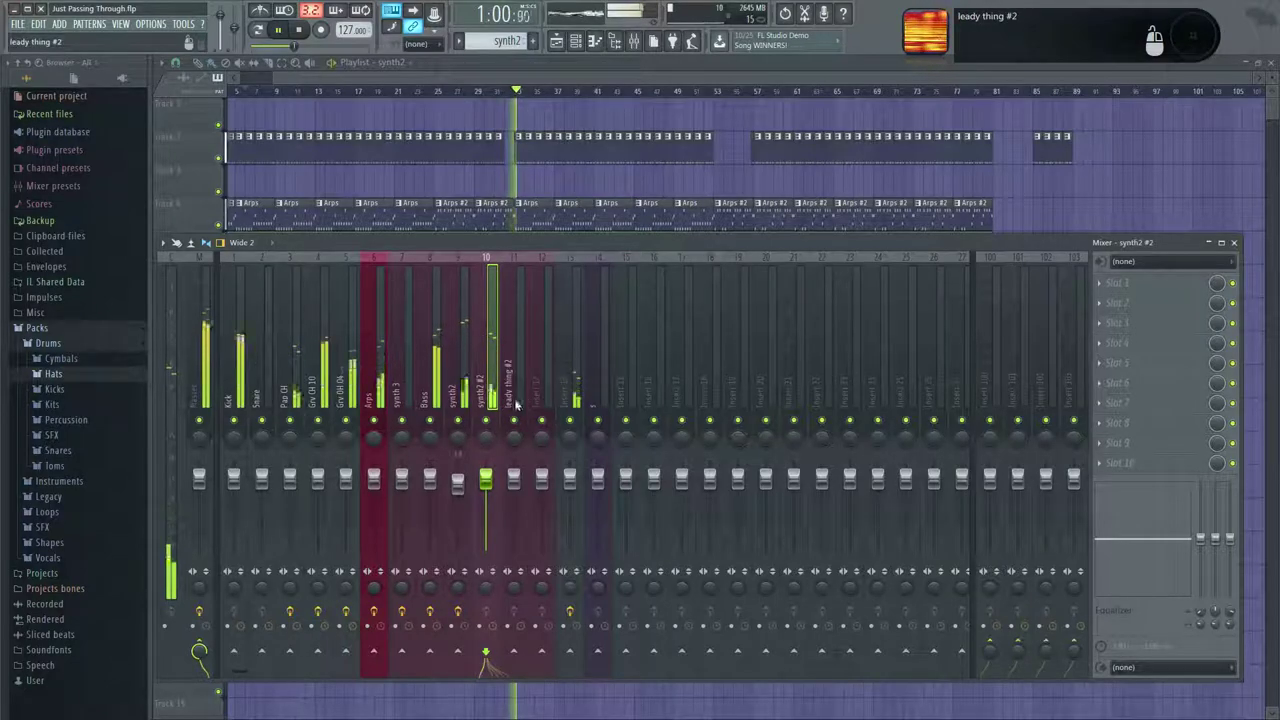
On the Arps track's parametric EQ 2, cut band 3 by about 1.5 dB at 271 Hz and gently boost band 4.
left_click(378, 402)
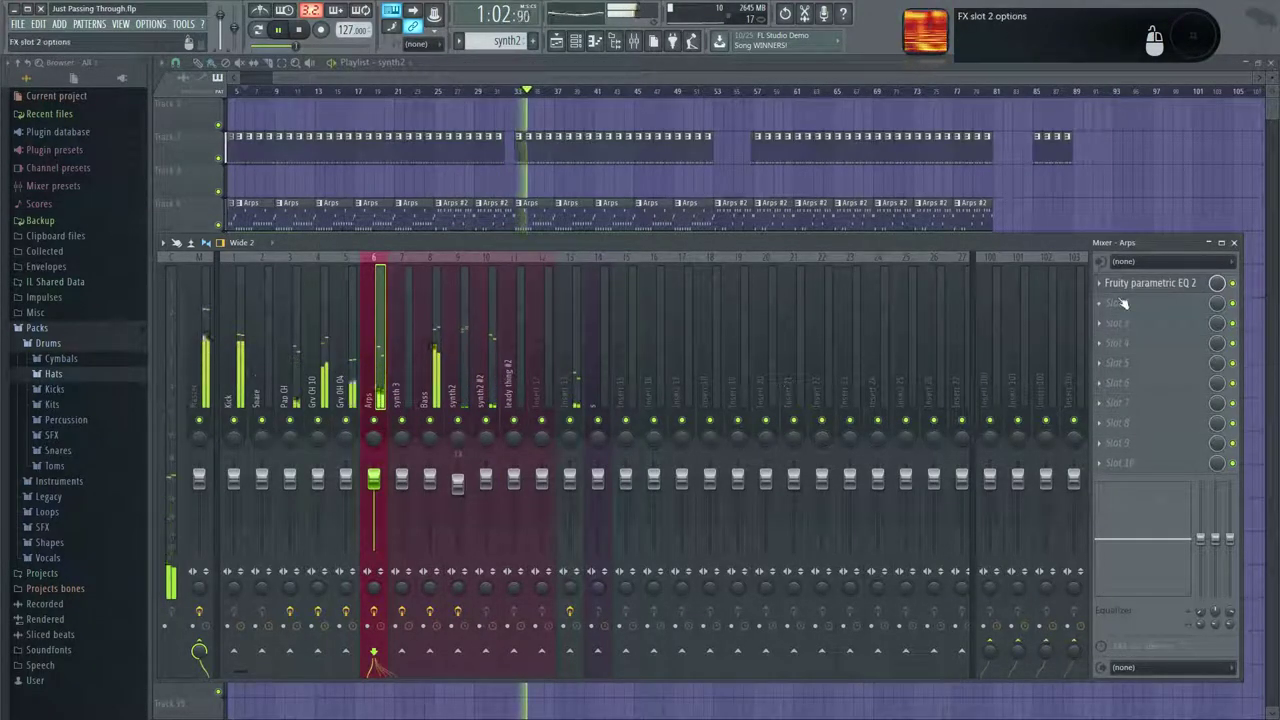
left_click(1140, 284)
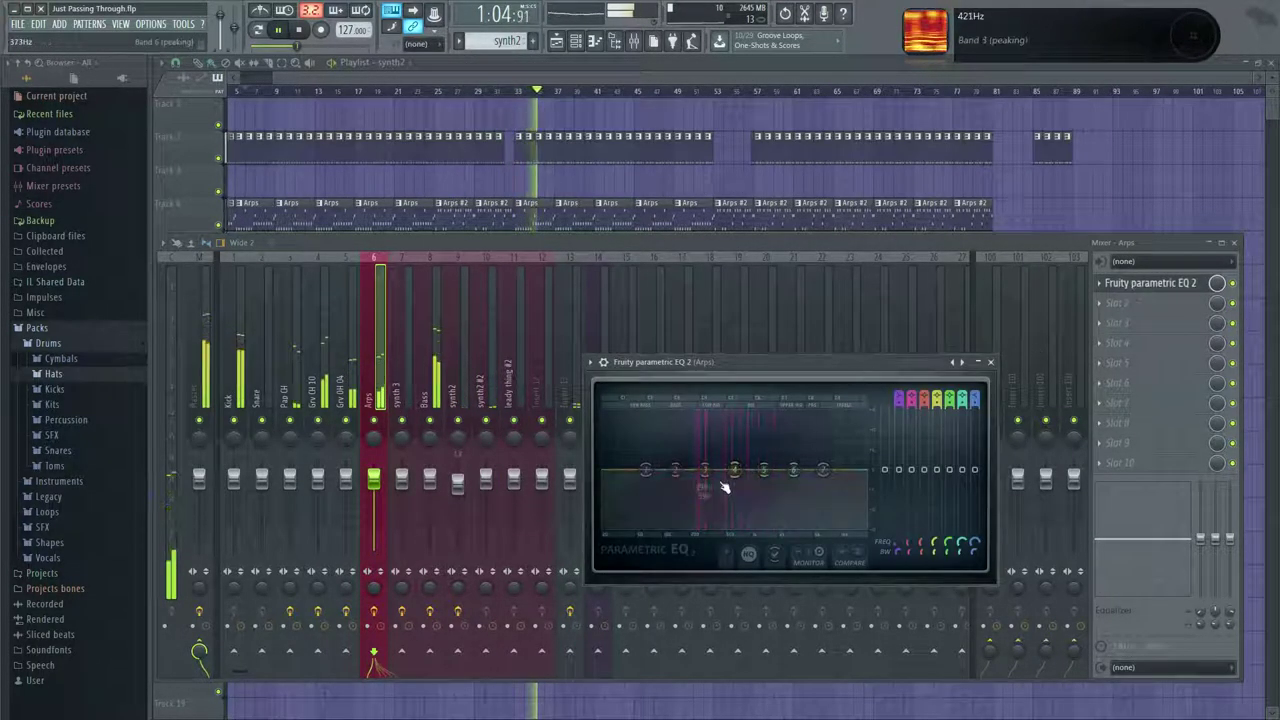
mouse_move(713, 480)
left_mouse_down()
mouse_move(700, 400)
mouse_move(749, 443)
mouse_move(705, 493)
left_mouse_up()
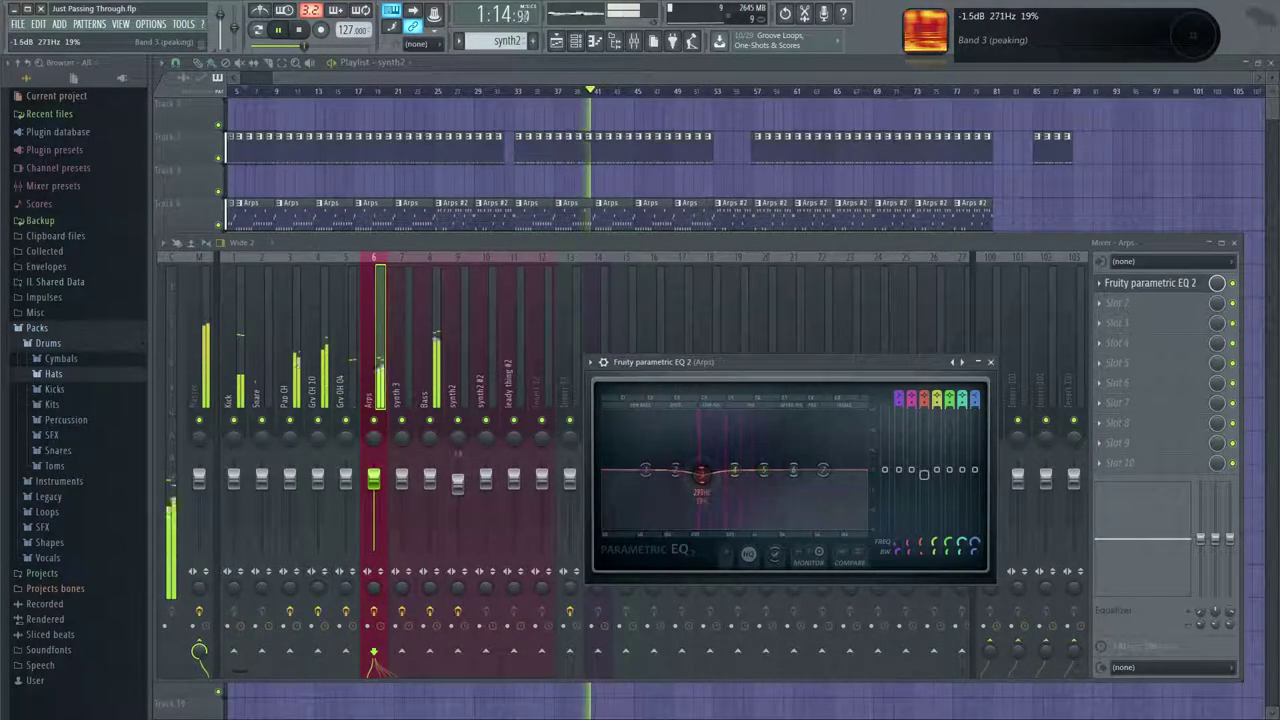
mouse_move(735, 470)
left_mouse_down()
mouse_move(739, 452)
mouse_move(755, 459)
left_mouse_up()
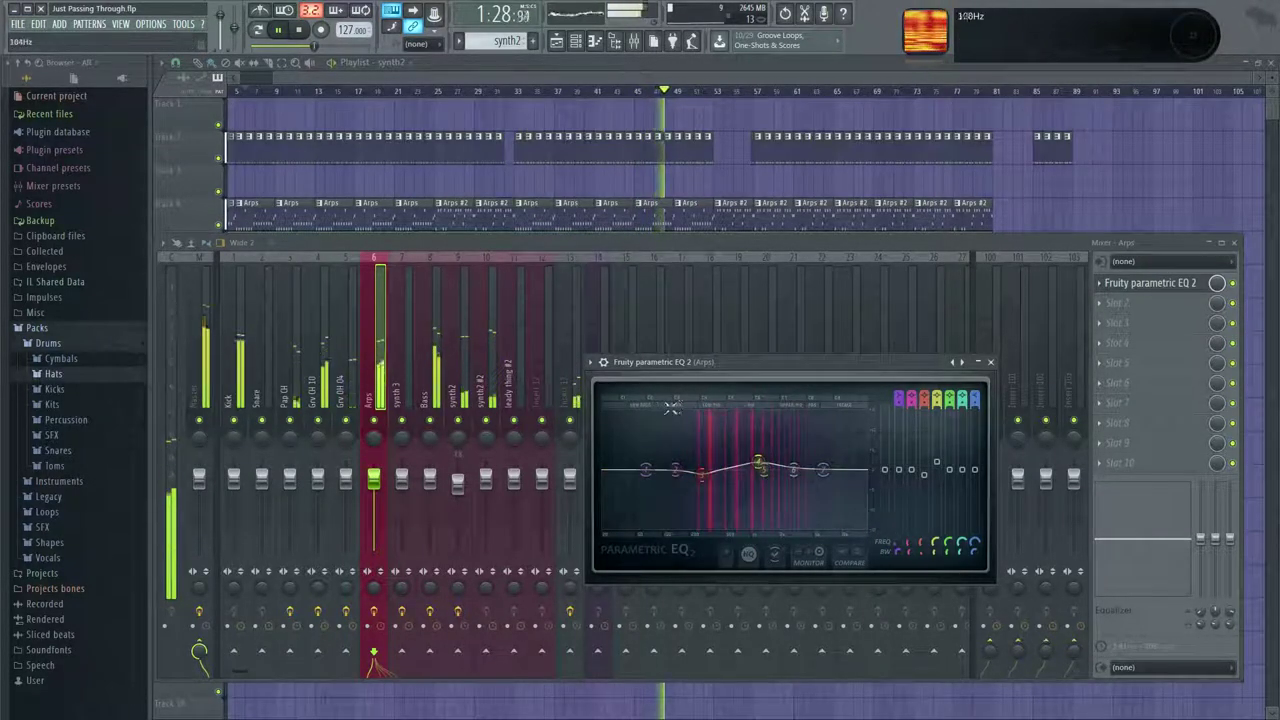
Pull band 6 of the Arps EQ slightly down in the upper mids and close the EQ.
left_click_drag(741, 360, 704, 352)
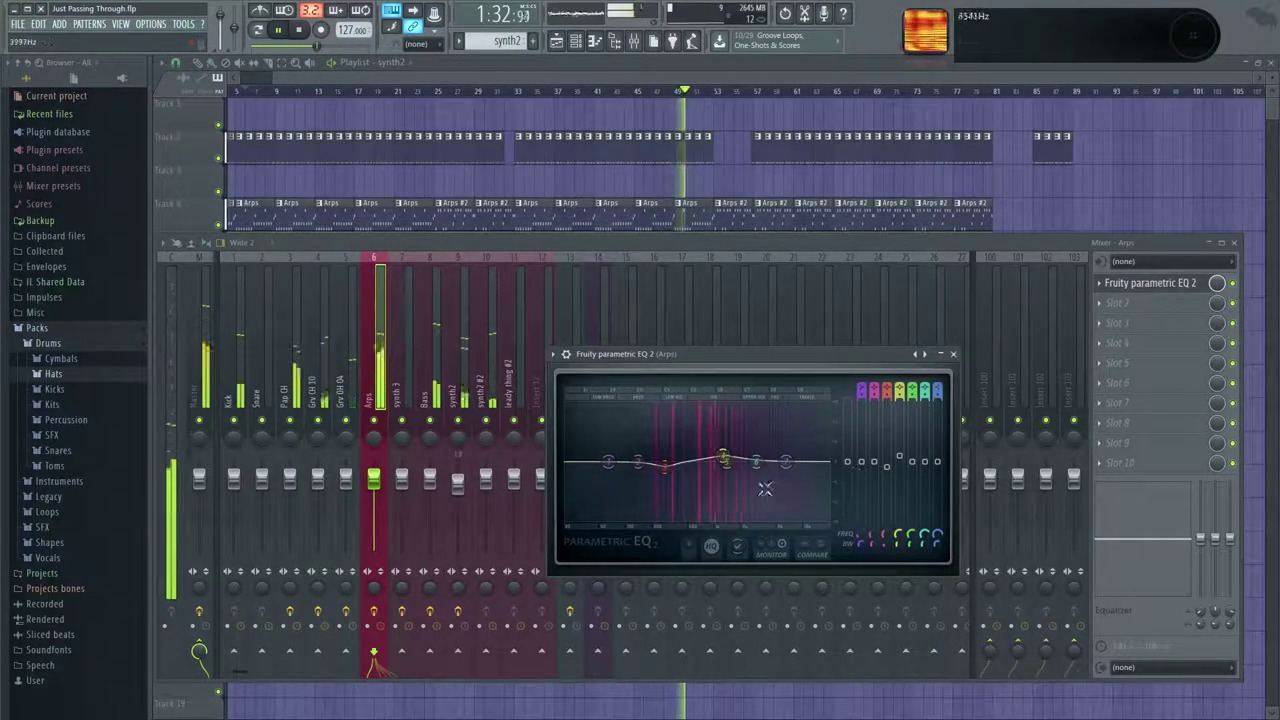
mouse_move(757, 461)
left_mouse_down()
mouse_move(758, 476)
mouse_move(793, 480)
mouse_move(773, 475)
left_mouse_up()
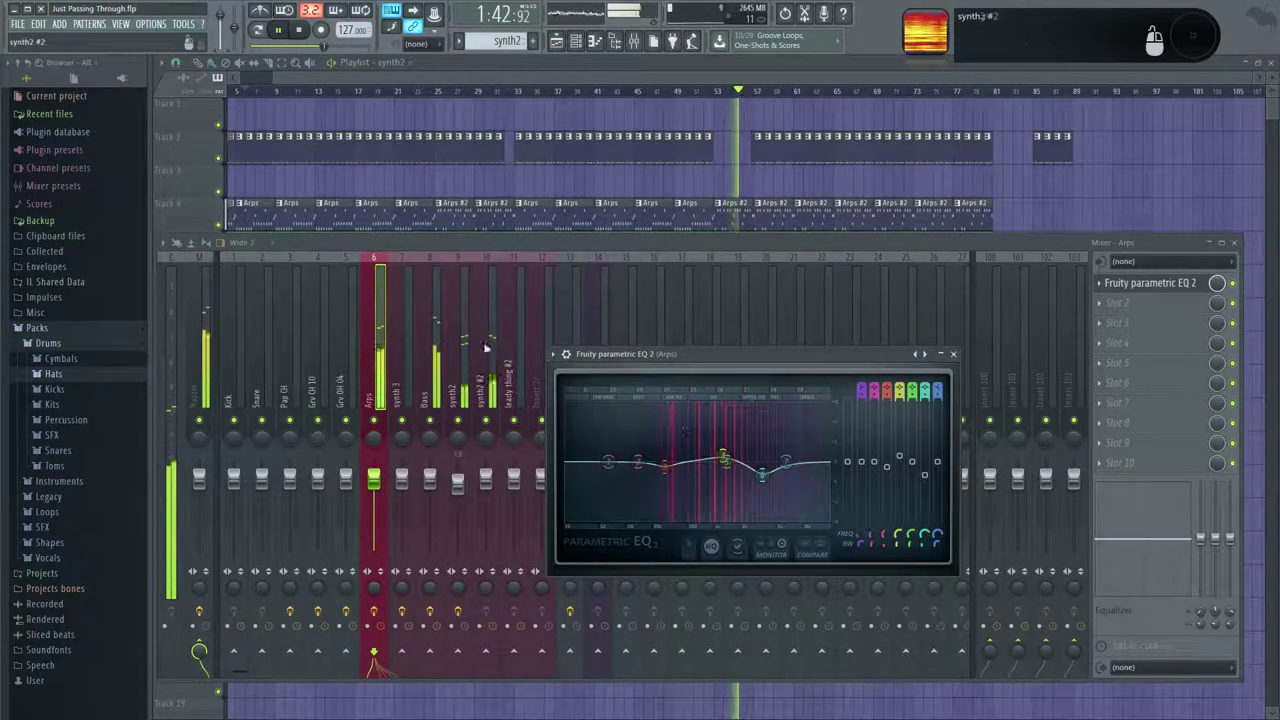
left_click_drag(729, 353, 707, 325)
left_click_drag(642, 439, 738, 449)
key("Escape")
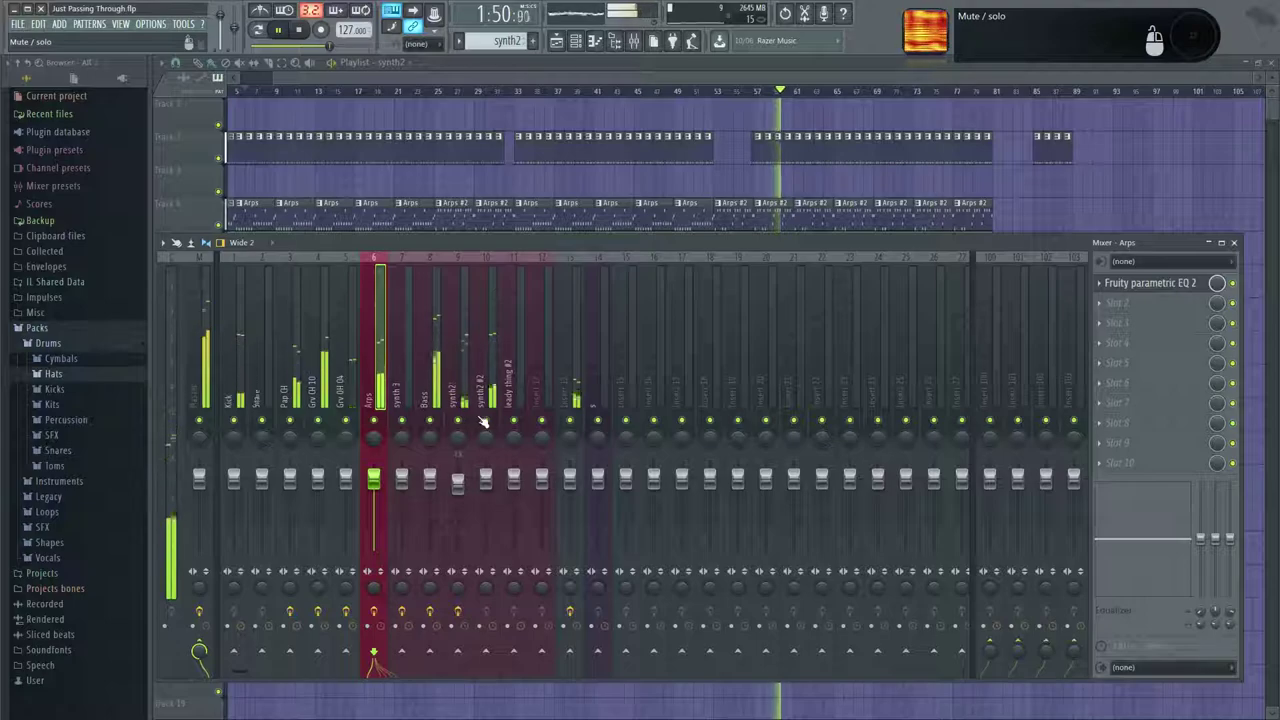
Check the Kick and Grv OH 04 mixer tracks during playback, and look over the synth3 pattern's notes in the piano roll.
left_click(234, 385)
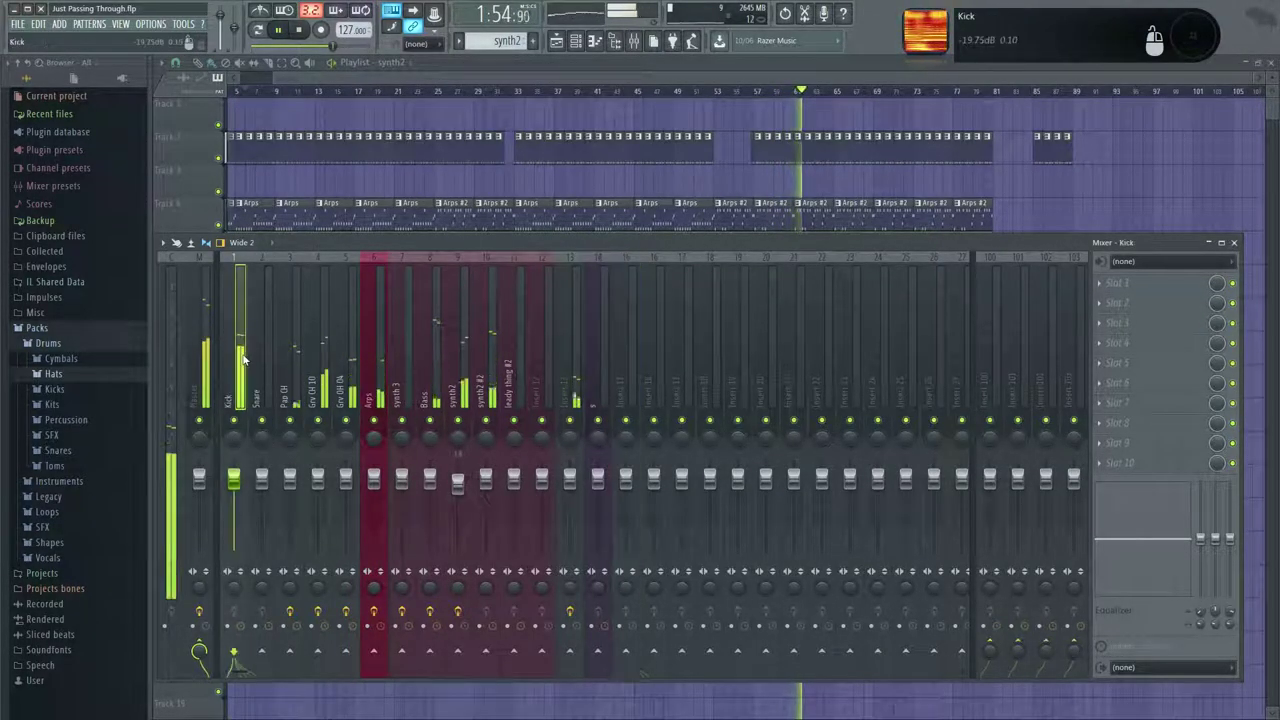
left_click(345, 380)
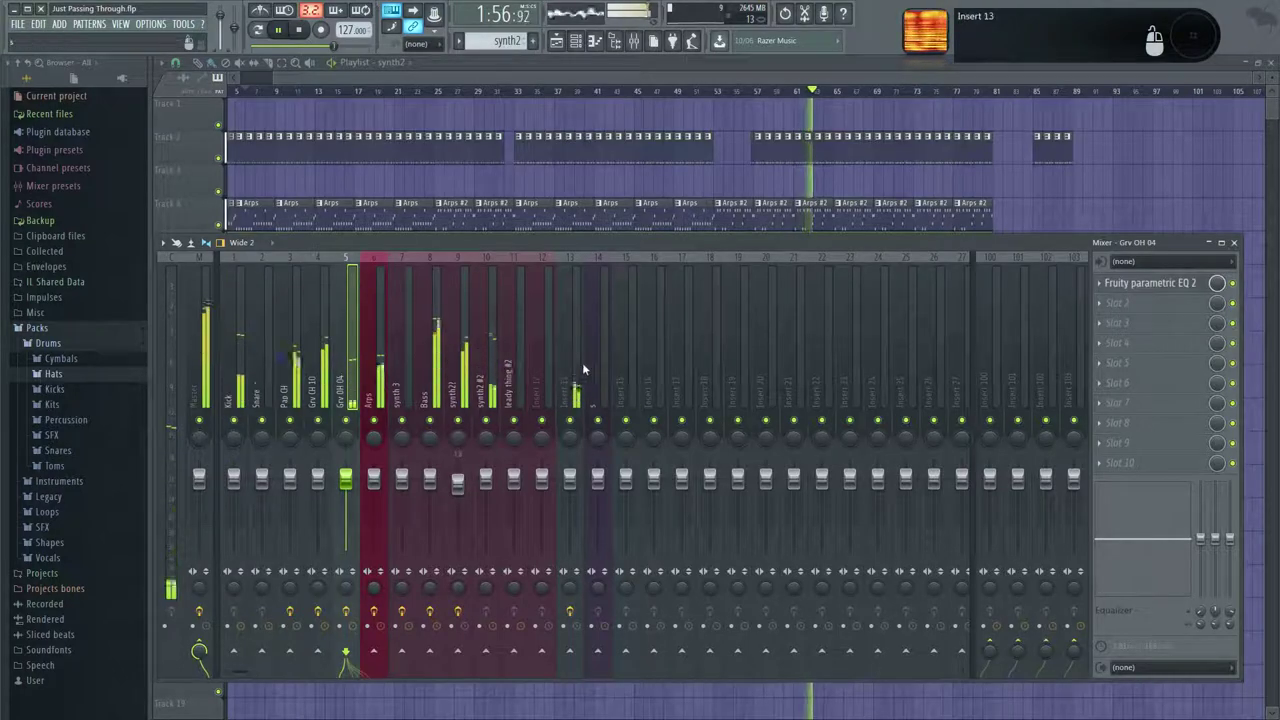
left_click_drag(643, 78, 812, 80)
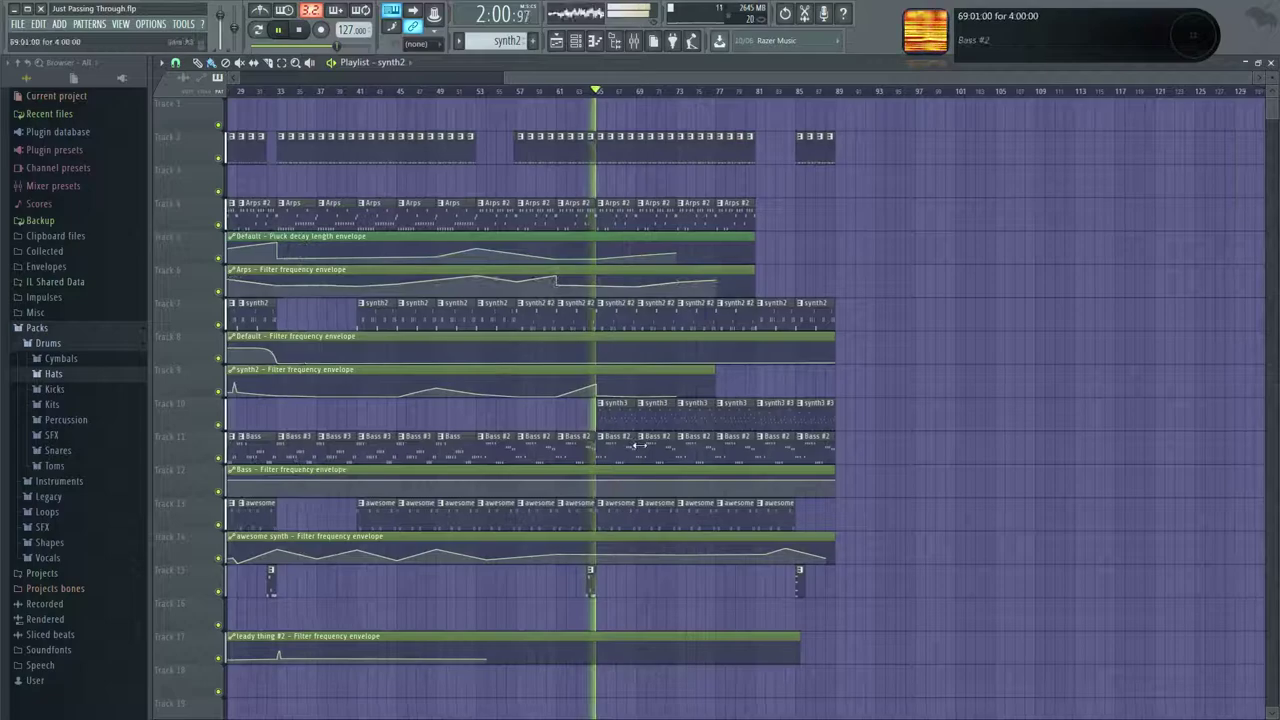
scroll(567, 405, "down", 1)
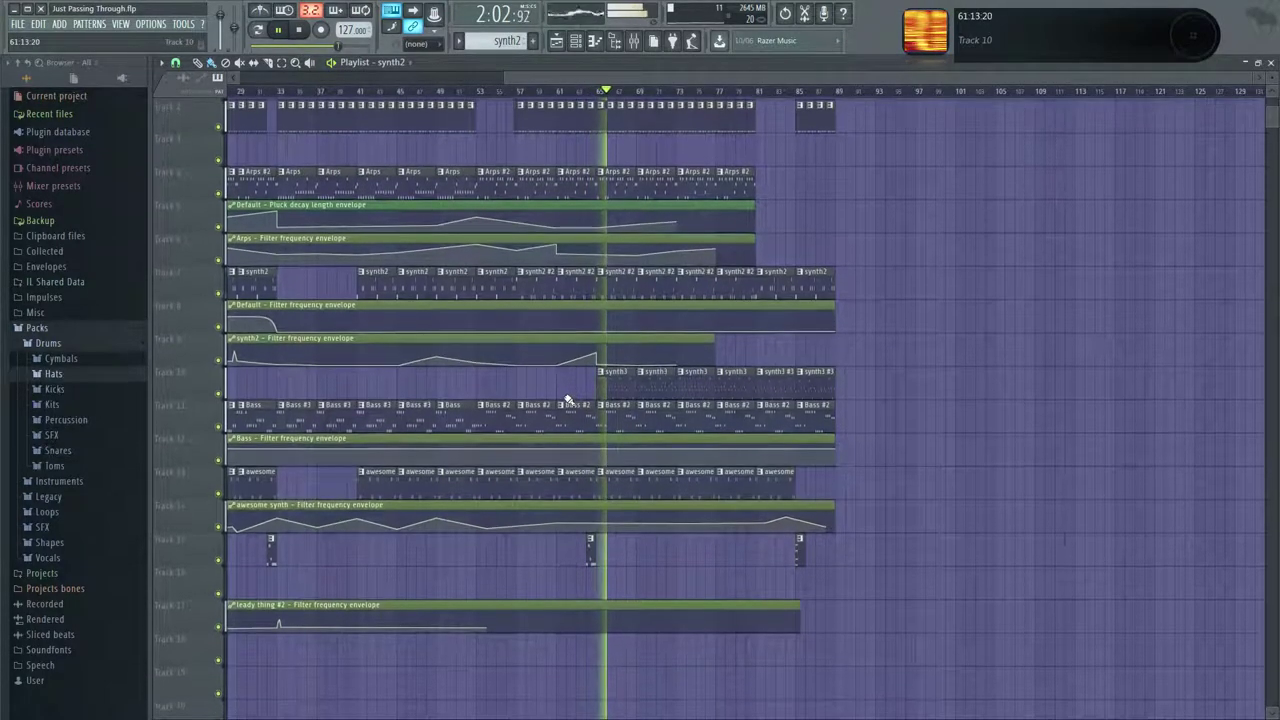
double_click(605, 378)
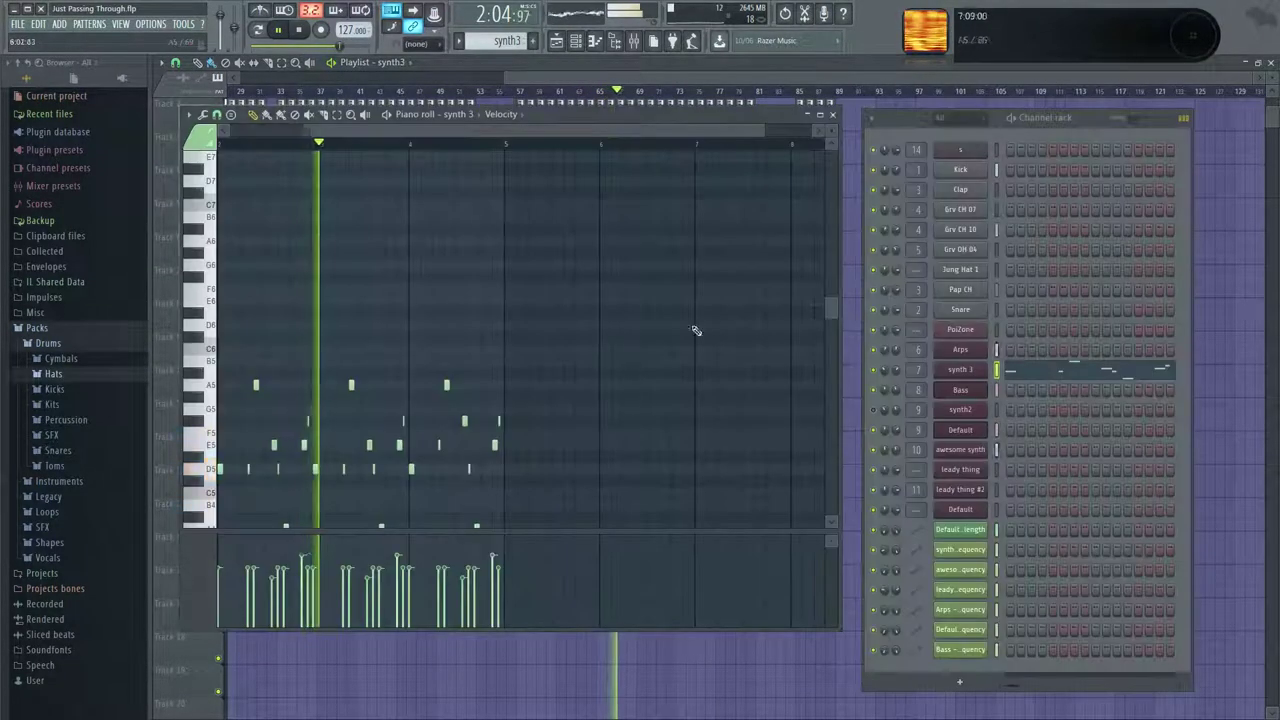
left_click(657, 67)
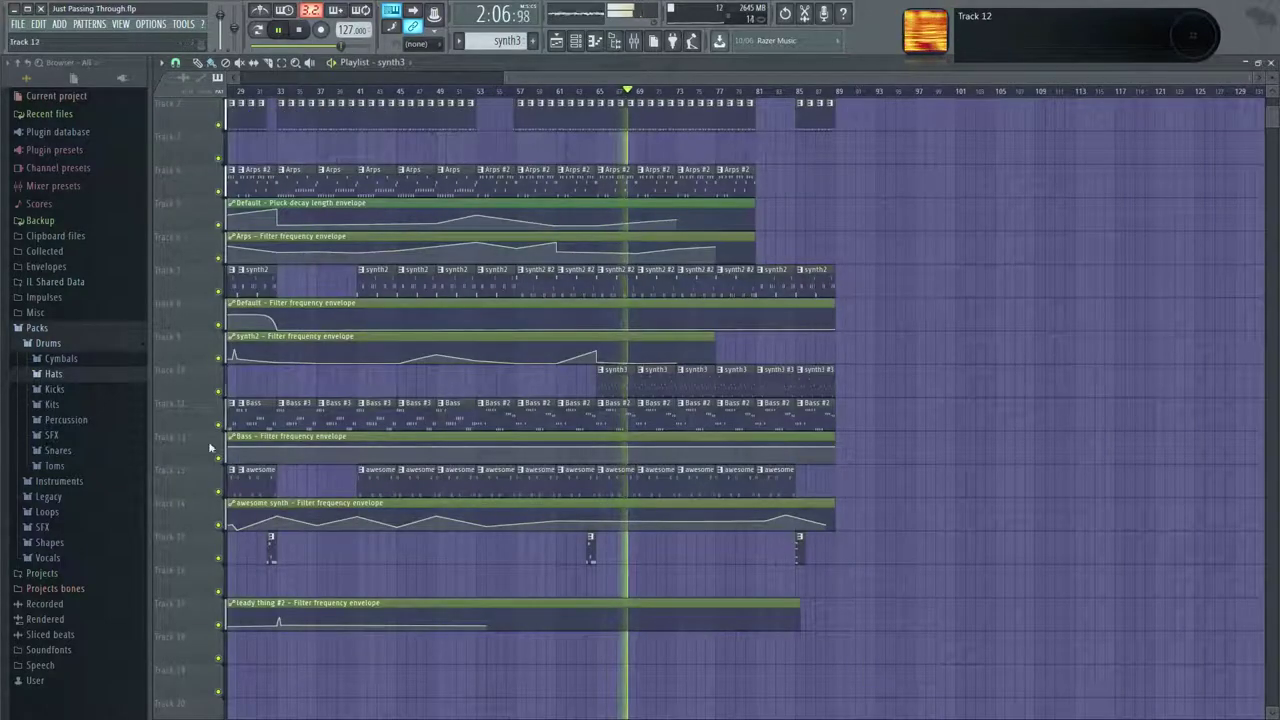
Insert an empty playlist track above the Bass clips and create an automation clip for synth 3's pluck decay length.
right_click(197, 398)
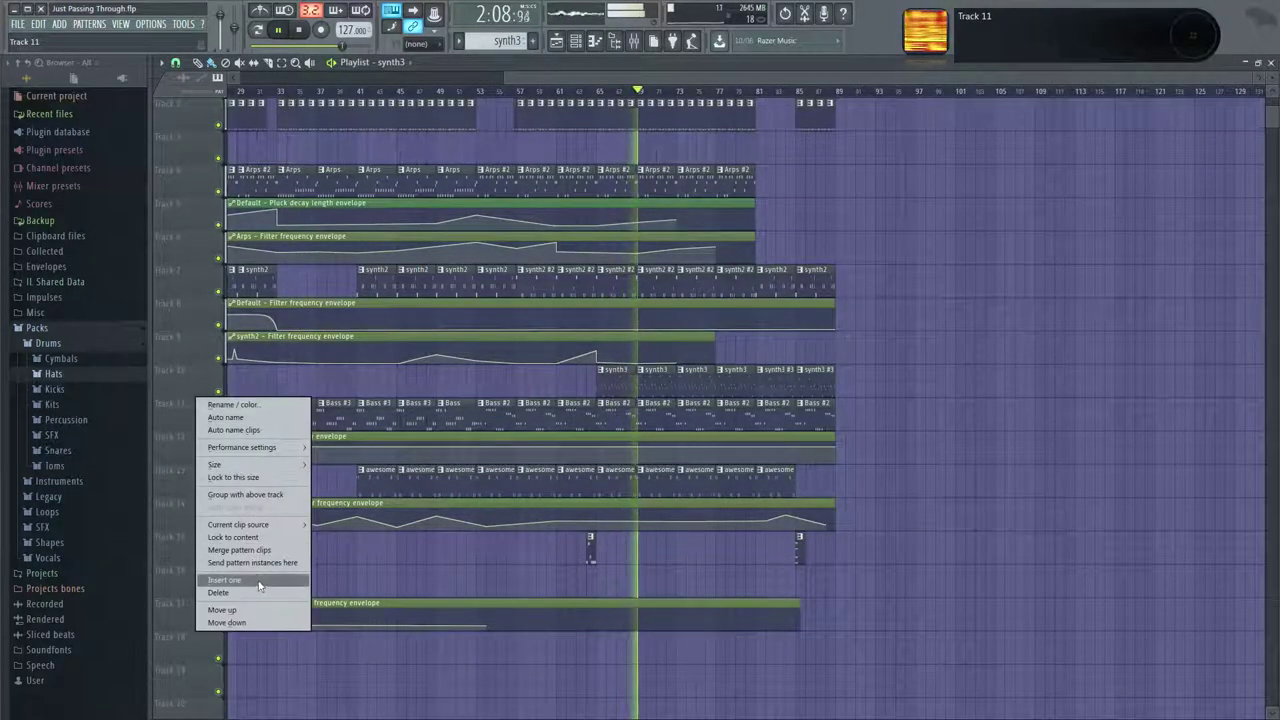
left_click(259, 585)
double_click(611, 380)
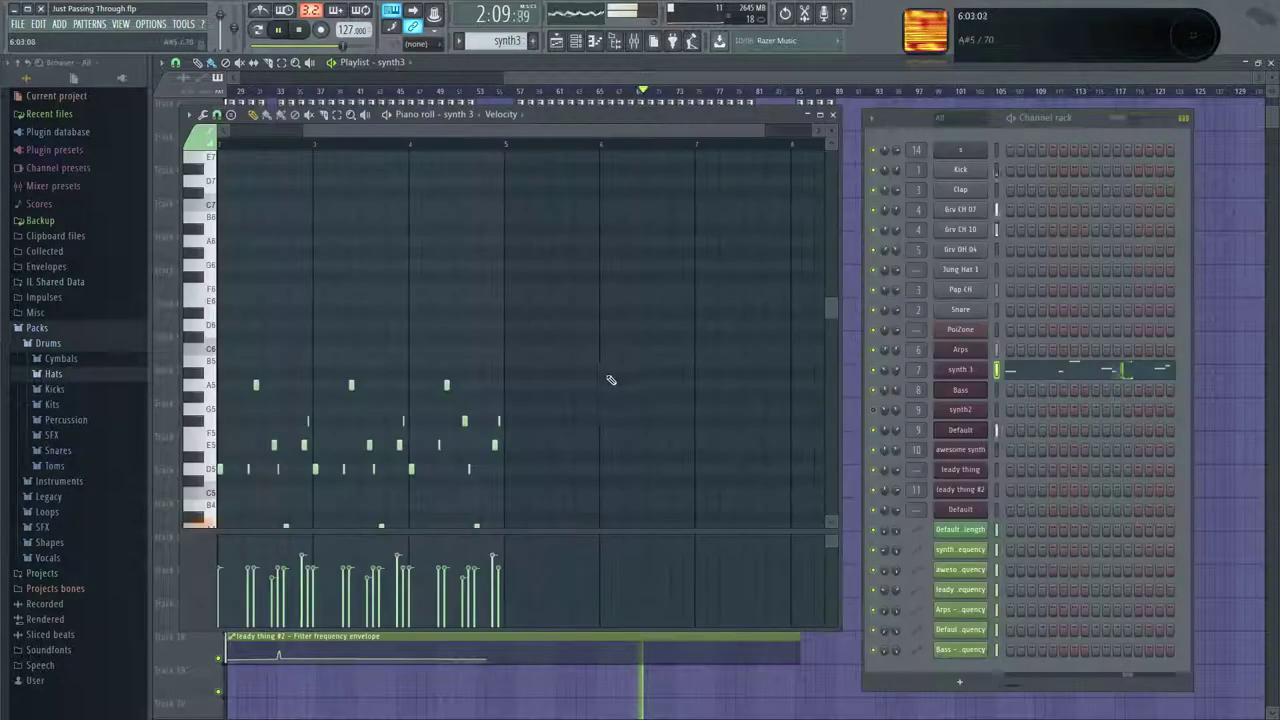
left_click(963, 369)
left_click_drag(651, 210, 681, 208)
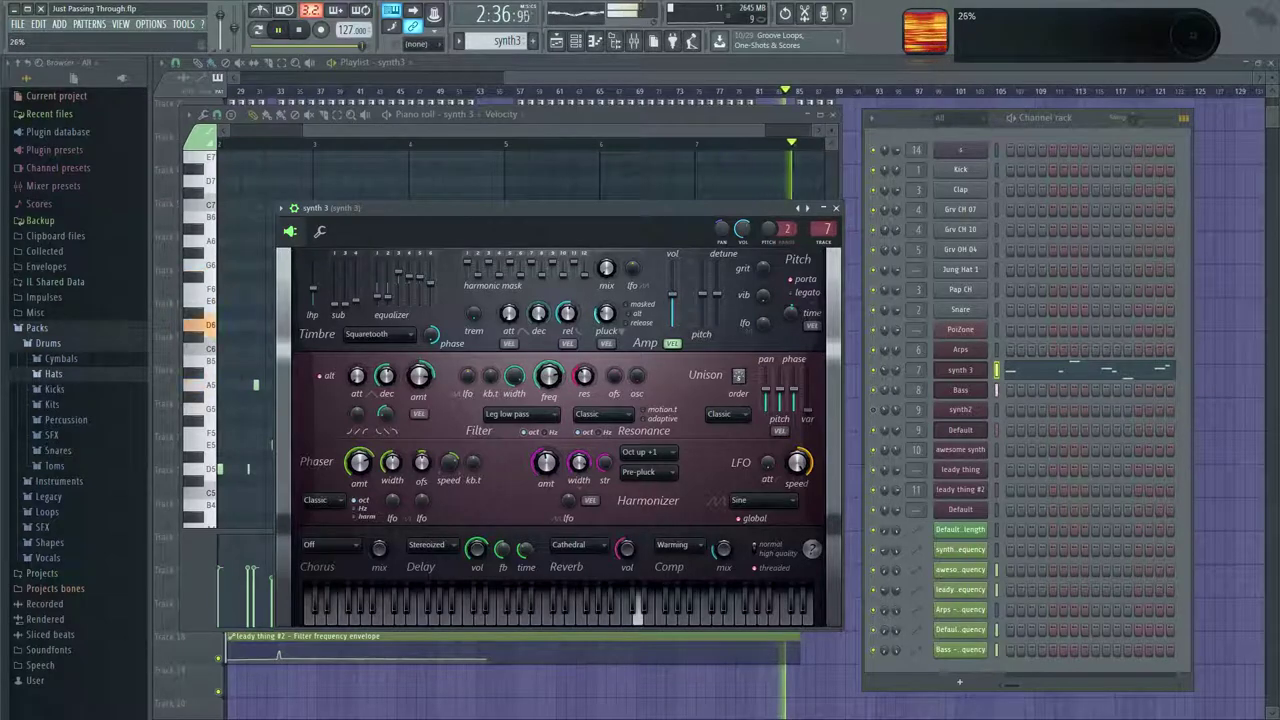
right_click(606, 320)
left_click(650, 398)
left_click(606, 77)
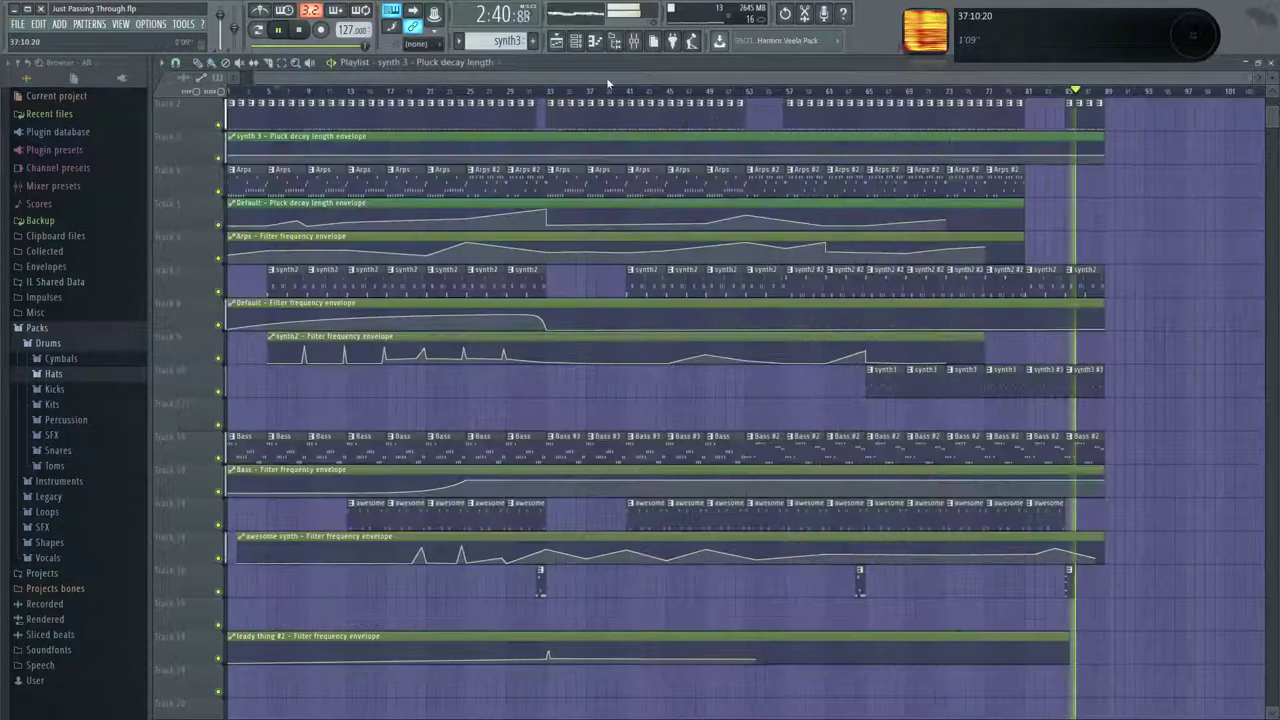
Play the arrangement from about bar 68 and add synth3 #3 clips on Track 10 from bar 89 to bar 105.
left_click_drag(1000, 179, 883, 177)
left_click_drag(972, 357, 812, 357)
left_click(553, 91)
scroll(770, 420, "down", 1)
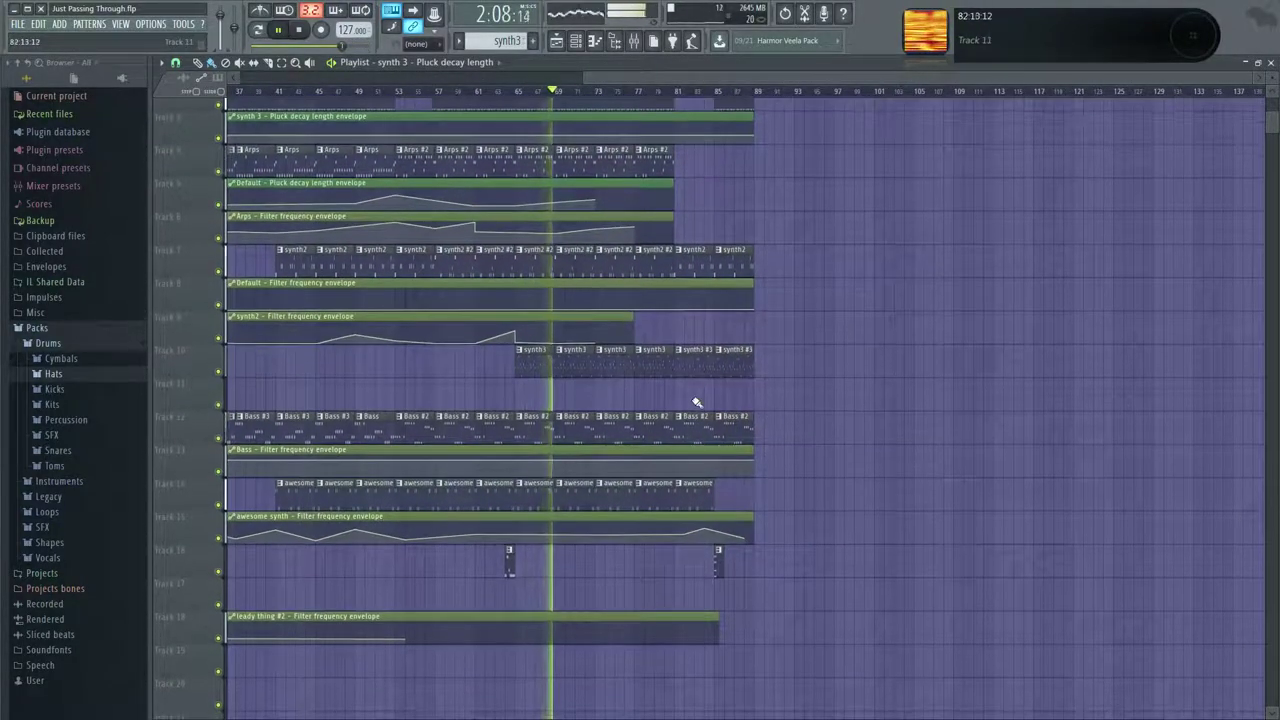
left_click_drag(812, 360, 860, 372)
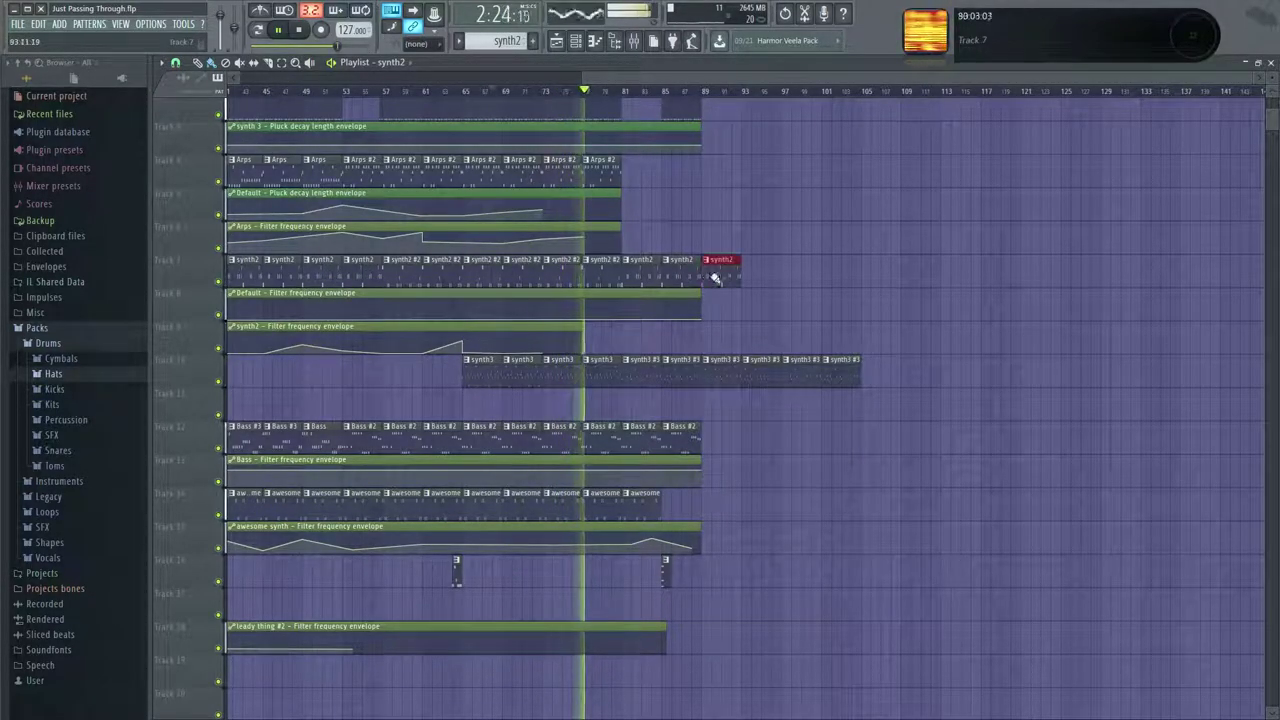
Add synth2 clips on Track 7 up to bar 105 and stretch the Default - Filter frequency envelope to the same bar.
left_click_drag(716, 279, 820, 280)
left_click_drag(707, 294, 860, 294)
Paint Pattern 17 clips on Track 2 from bar 89 to bar 105.
scroll(683, 205, "up", 1)
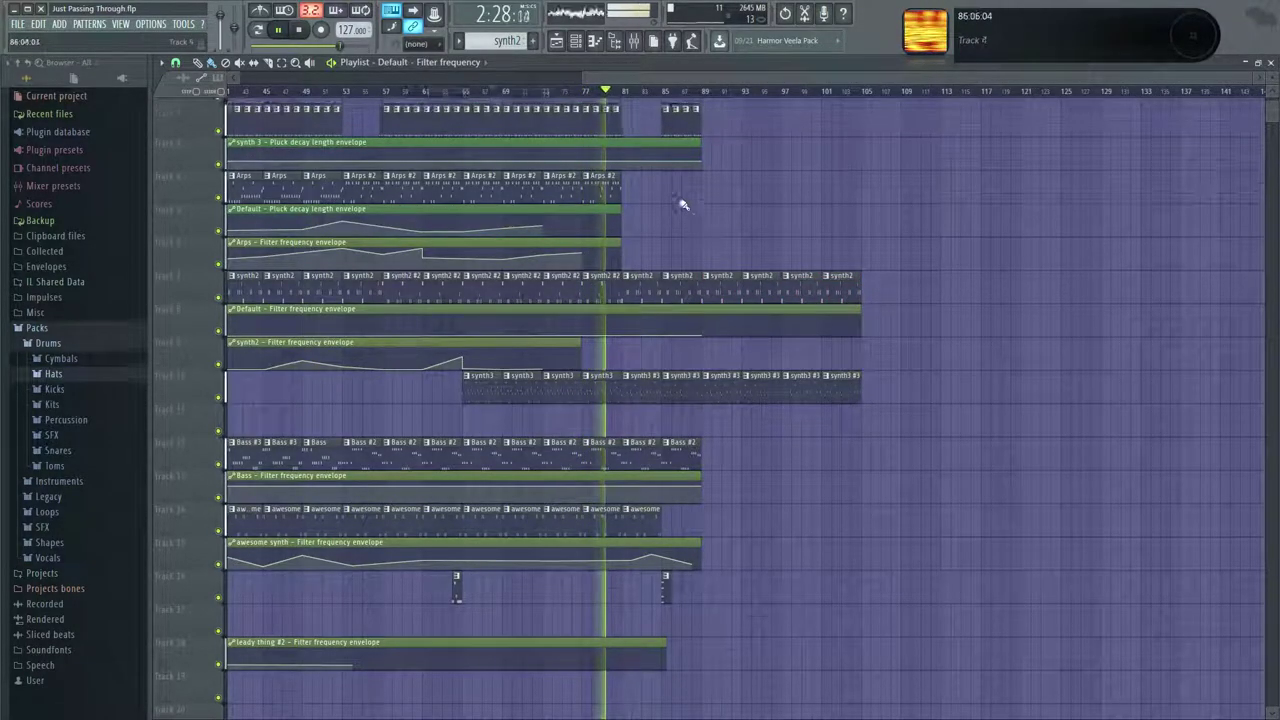
scroll(683, 205, "up", 1)
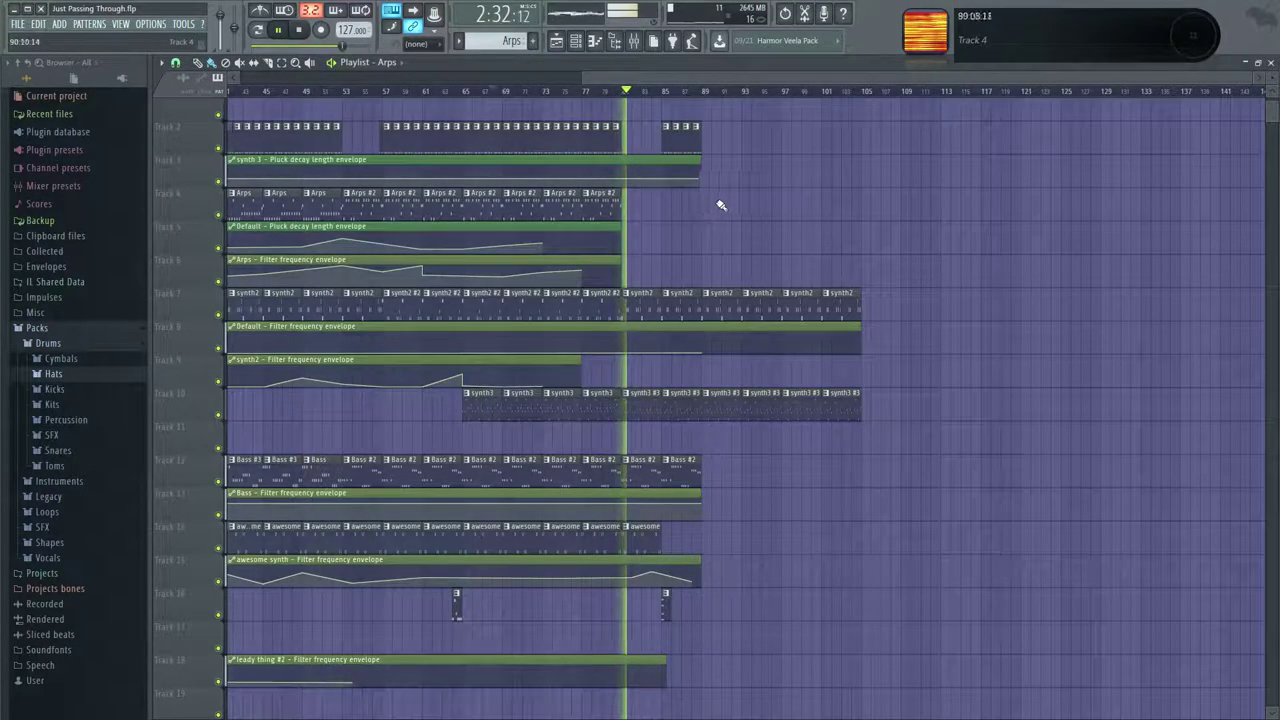
scroll(744, 163, "up", 1)
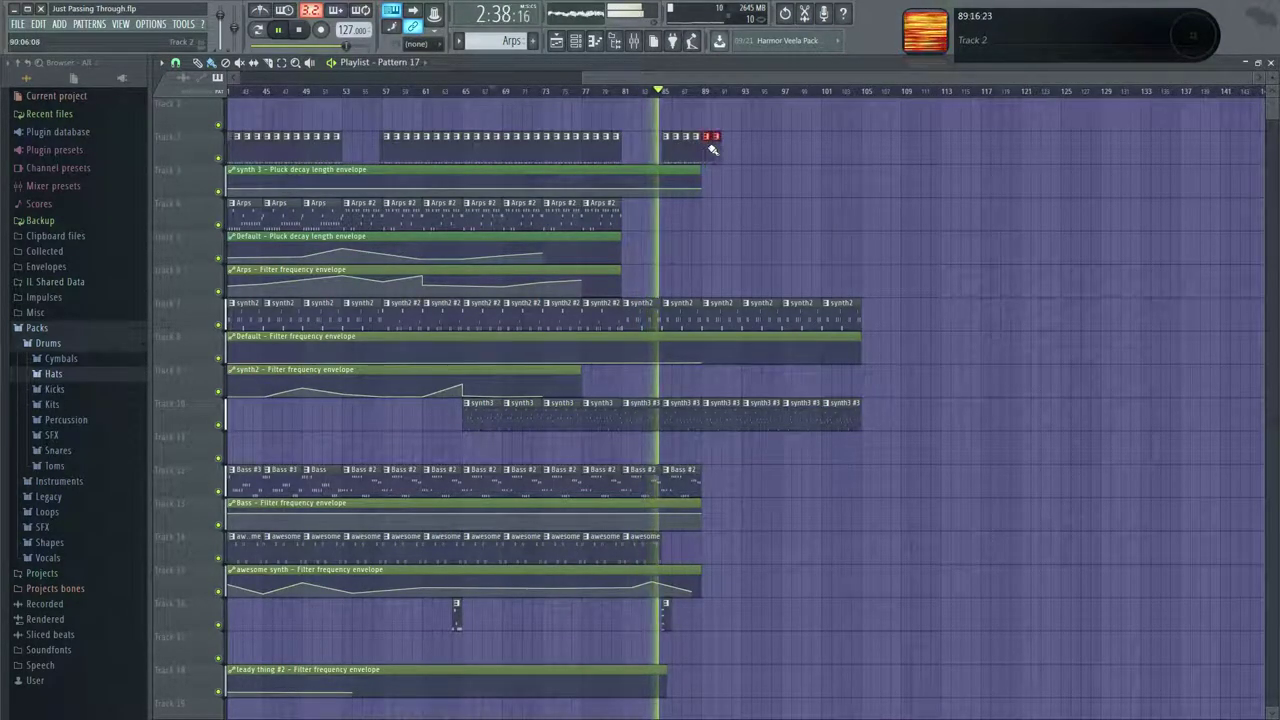
left_click_drag(707, 148, 862, 158)
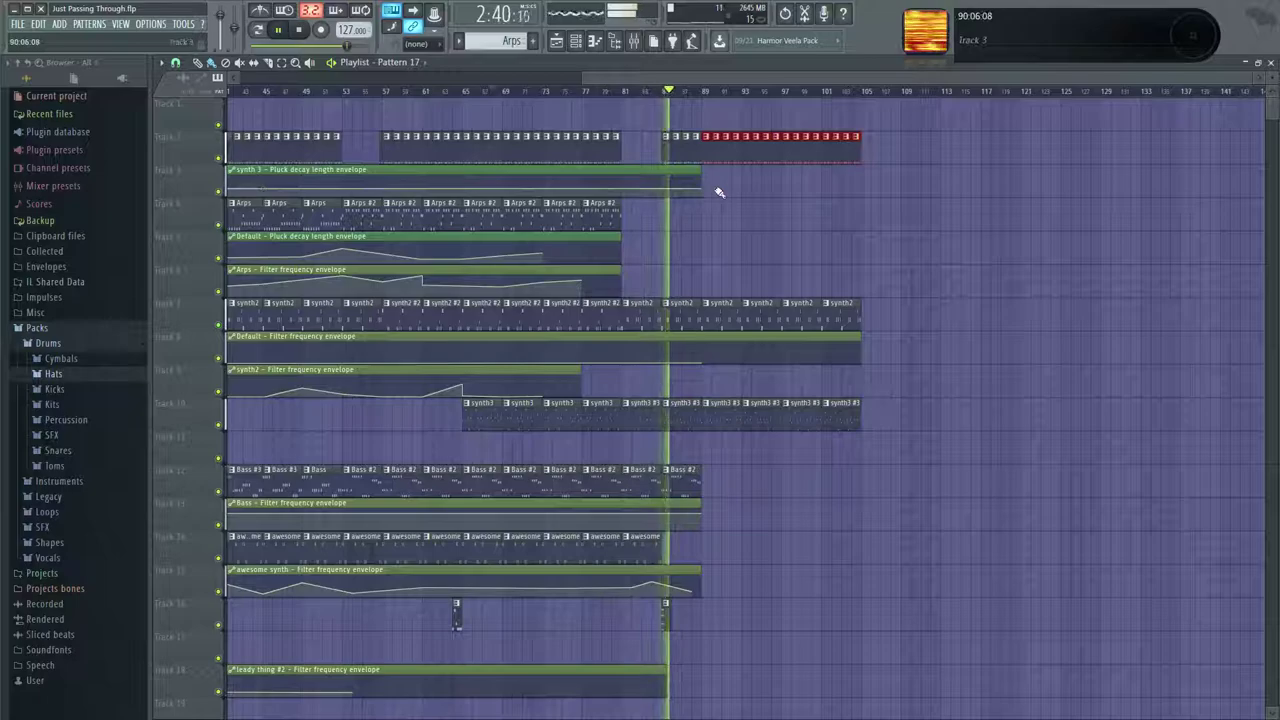
Replace the Pattern 17 clips in bars 85 to 89 on Track 2 with intro hats #4 clips and play from bar 85.
scroll(719, 192, "up", 5, "ctrl")
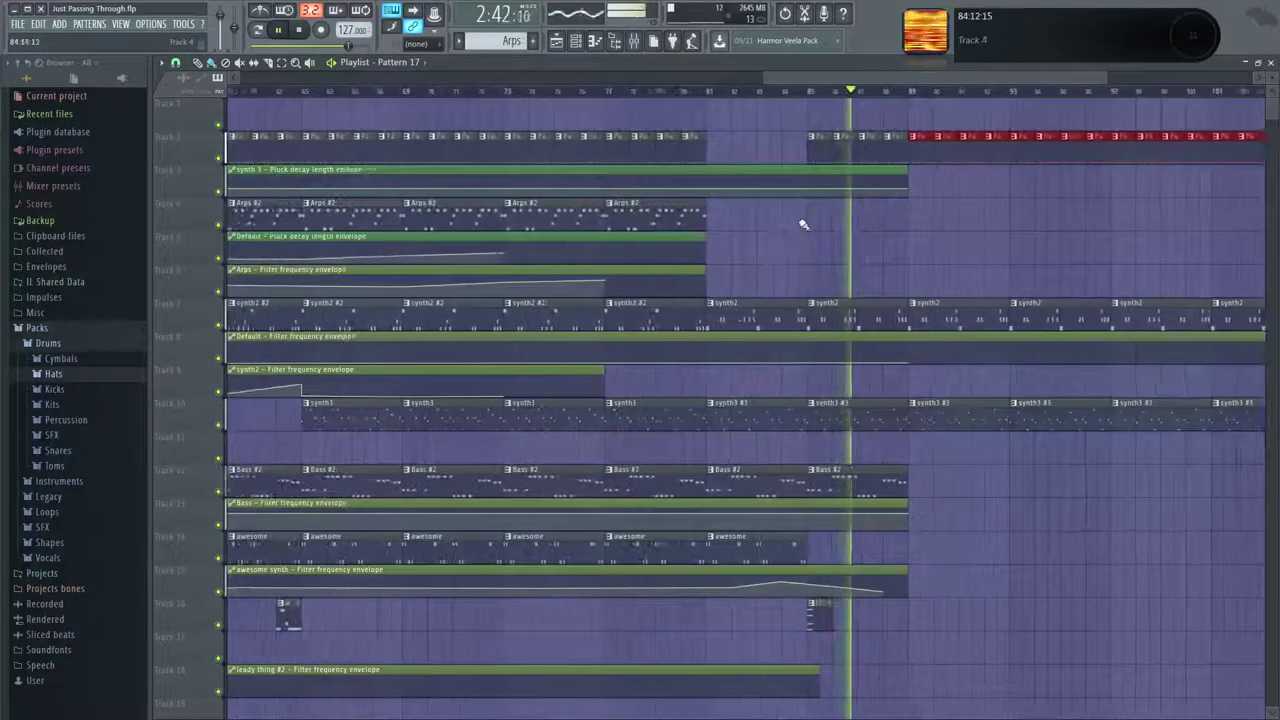
left_click_drag(836, 155, 878, 152)
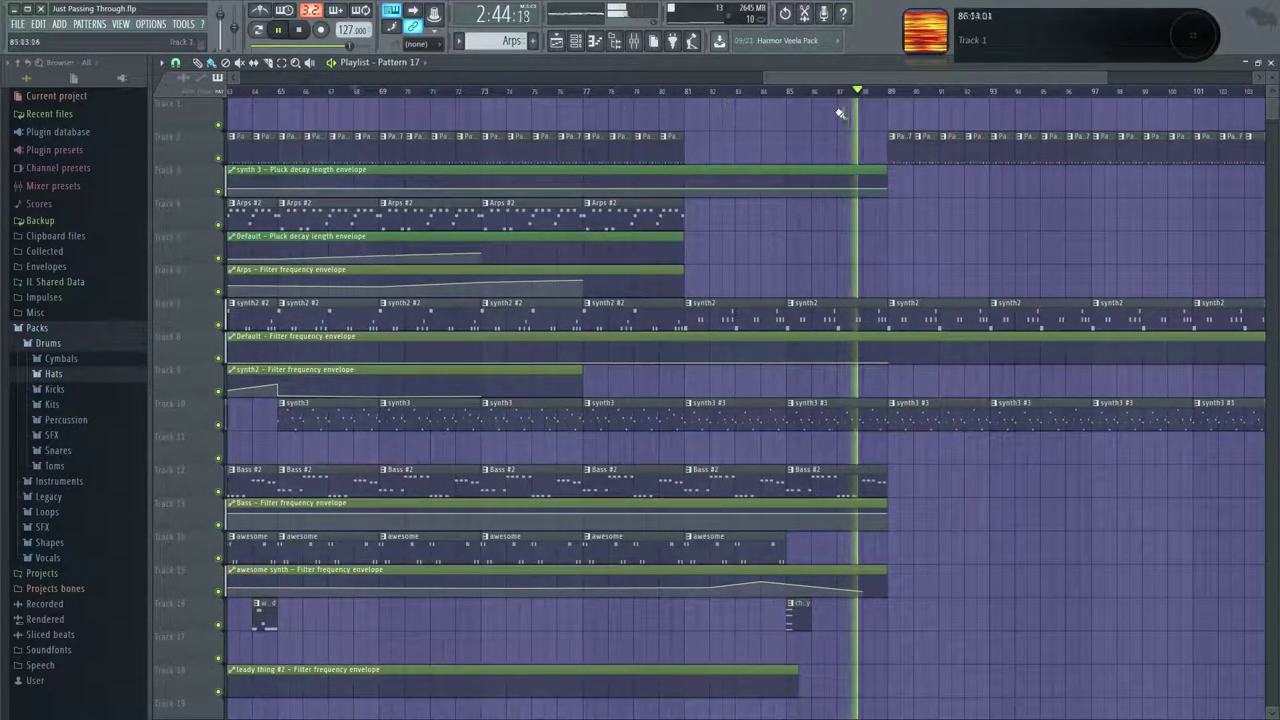
left_click(510, 40)
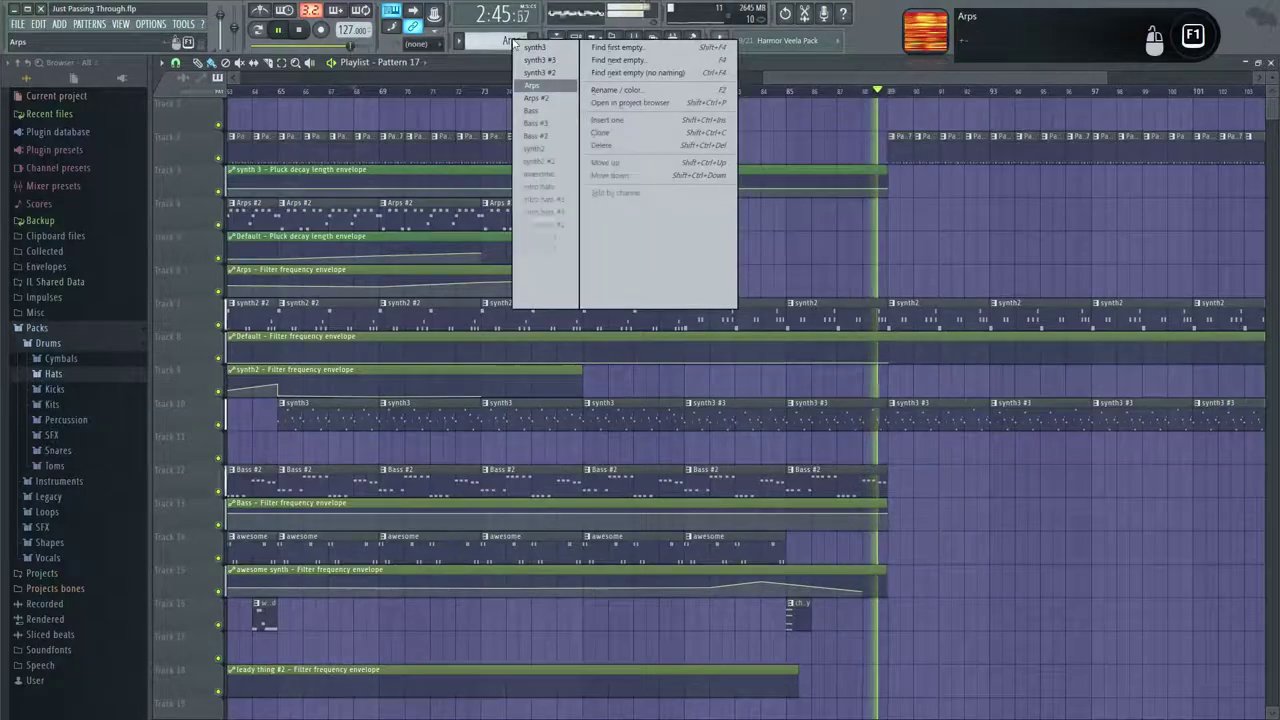
left_click(561, 214)
left_click_drag(790, 140, 866, 140)
left_click(789, 92)
left_click_drag(896, 229, 780, 154)
Clear the Pattern 17 clips from bars 89 to 93 on Track 2 and put intro hats #4 clips in their place.
right_click(750, 150)
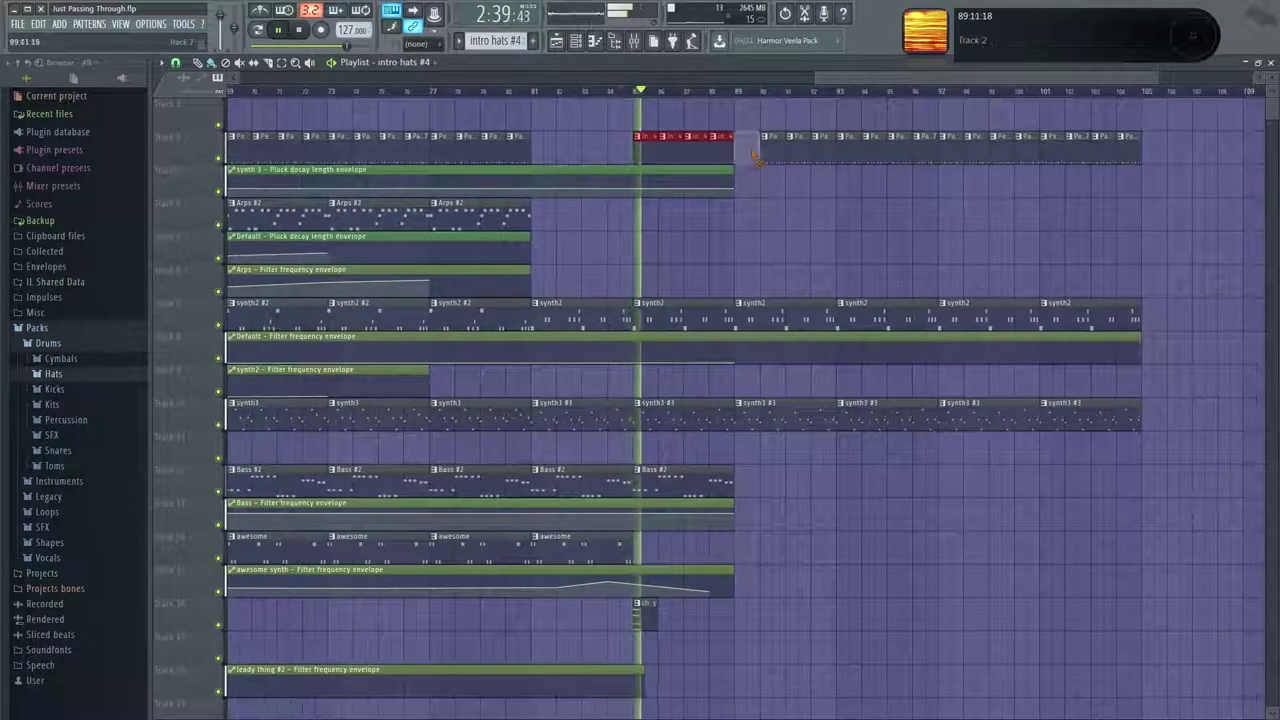
right_click(774, 150)
right_click(799, 150)
right_click(825, 150)
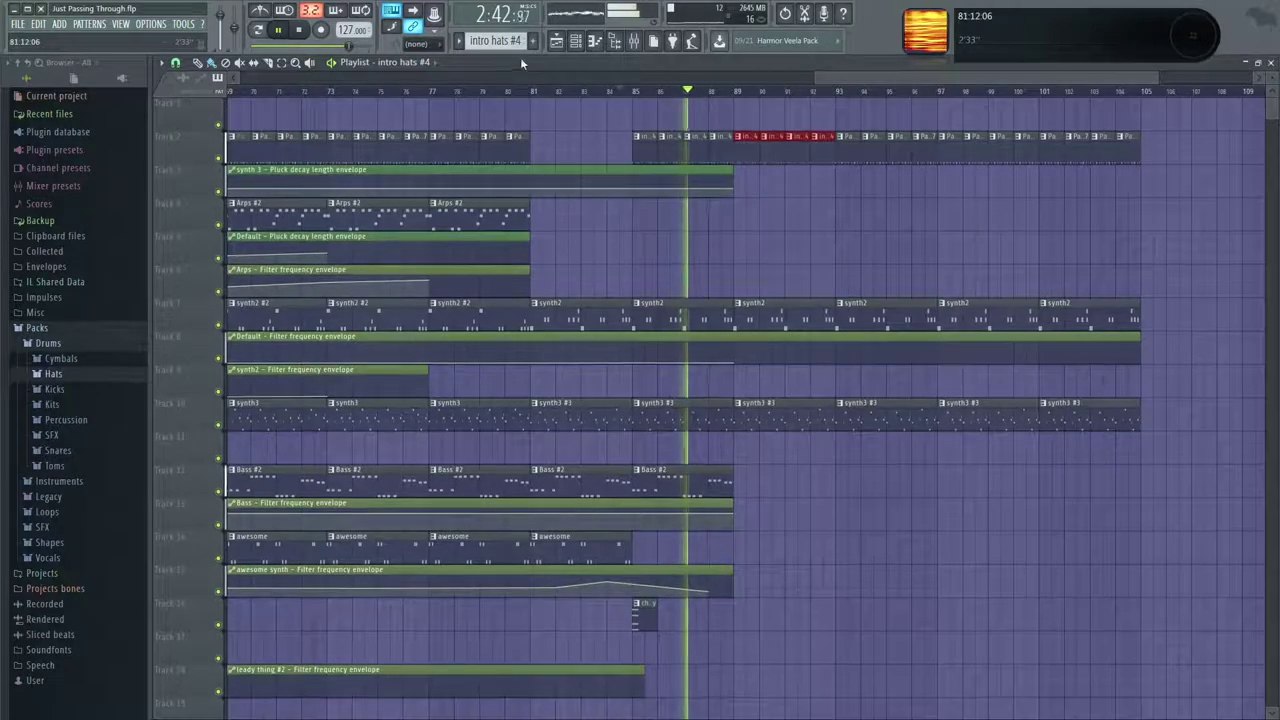
Delete the intro hats #4 clips in bars 85 to 89, add intro hats #3 clips there on Track 1, and restart playback.
left_click(495, 40)
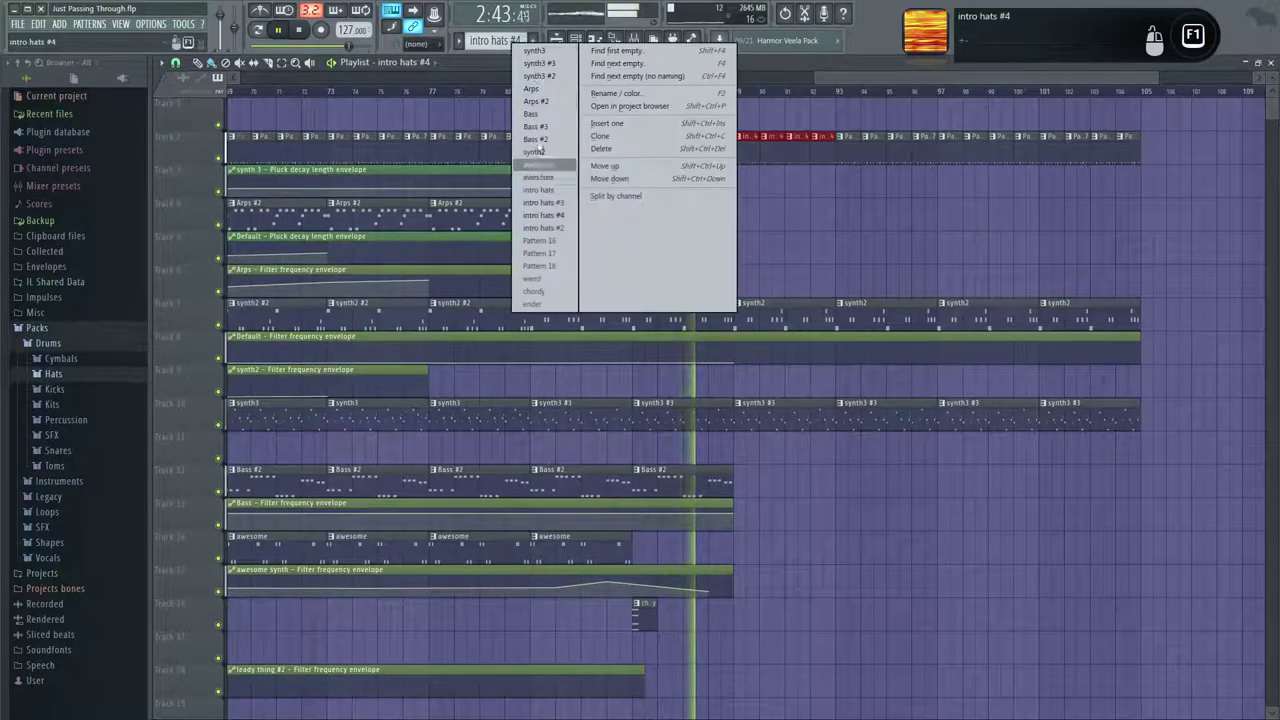
left_click(540, 204)
right_click(641, 147)
right_click(670, 147)
right_click(696, 146)
right_click(721, 145)
left_click_drag(721, 120, 637, 114)
key("space")
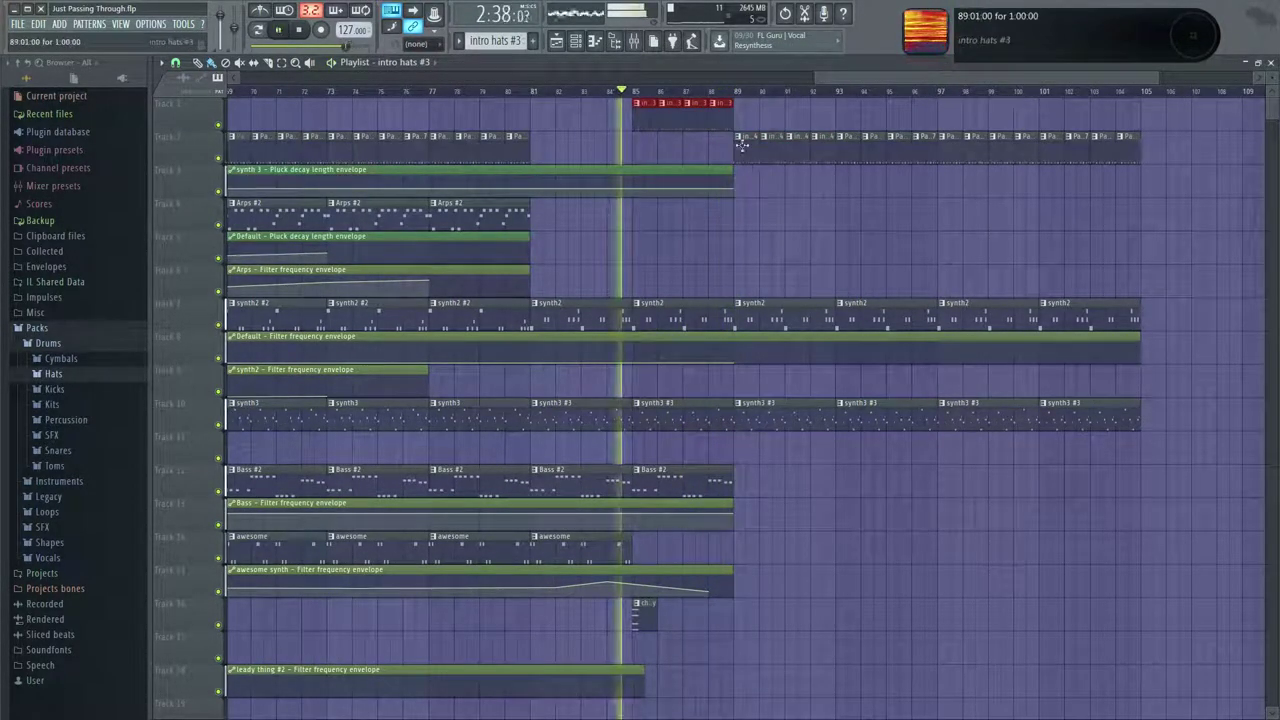
Remove the intro hats #4 clips in bars 89 to 93 and fill bars 85 to 93 of Track 2 with intro hats #3 clips.
right_click(742, 146)
right_click(767, 147)
right_click(792, 148)
right_click(814, 149)
key("ctrl+b")
left_click_drag(762, 115, 650, 156)
left_click(728, 118, "ctrl")
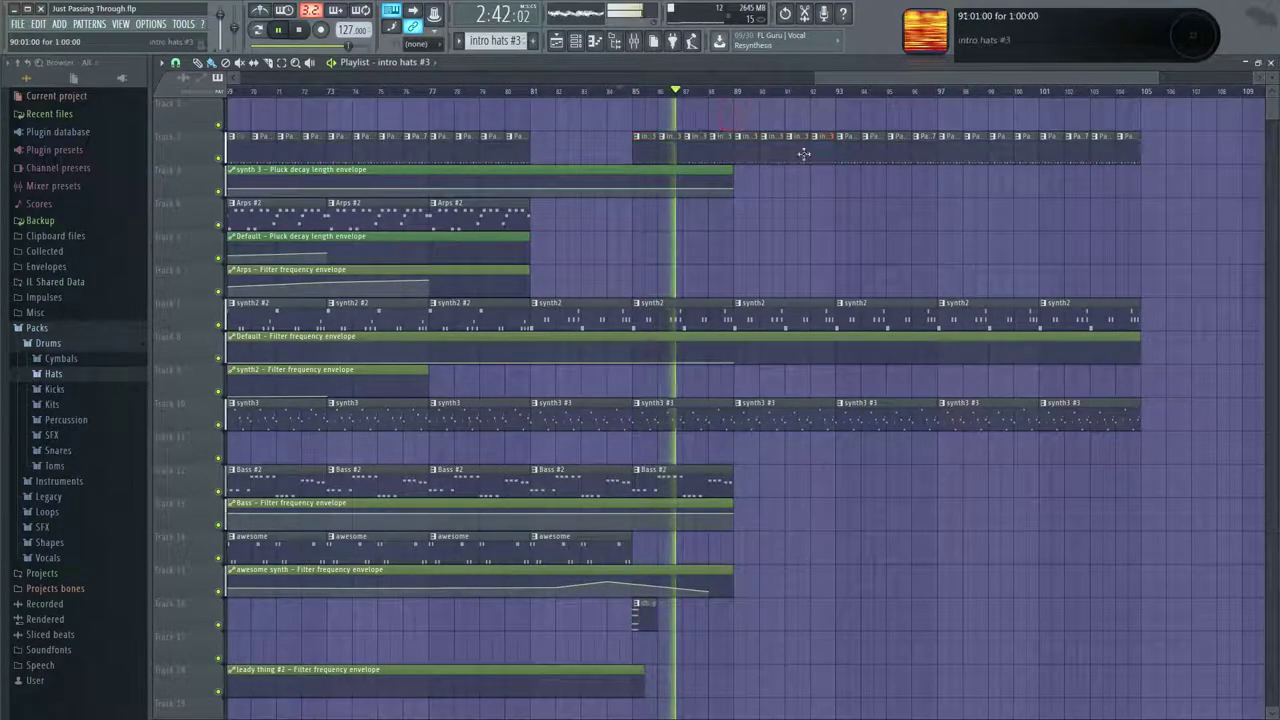
Try a bass clip at bar 89 on Track 12 and remove it again.
scroll(843, 211, "down", 1)
left_click(535, 455)
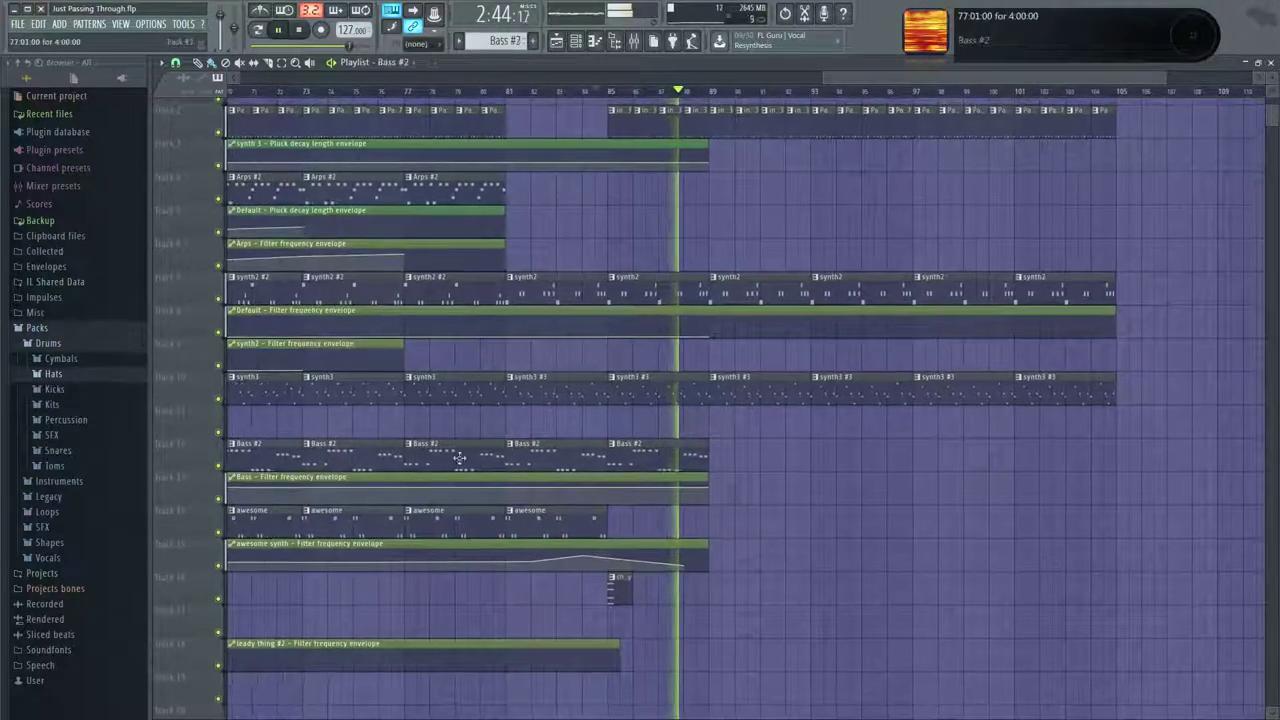
scroll(391, 417, "down", 3)
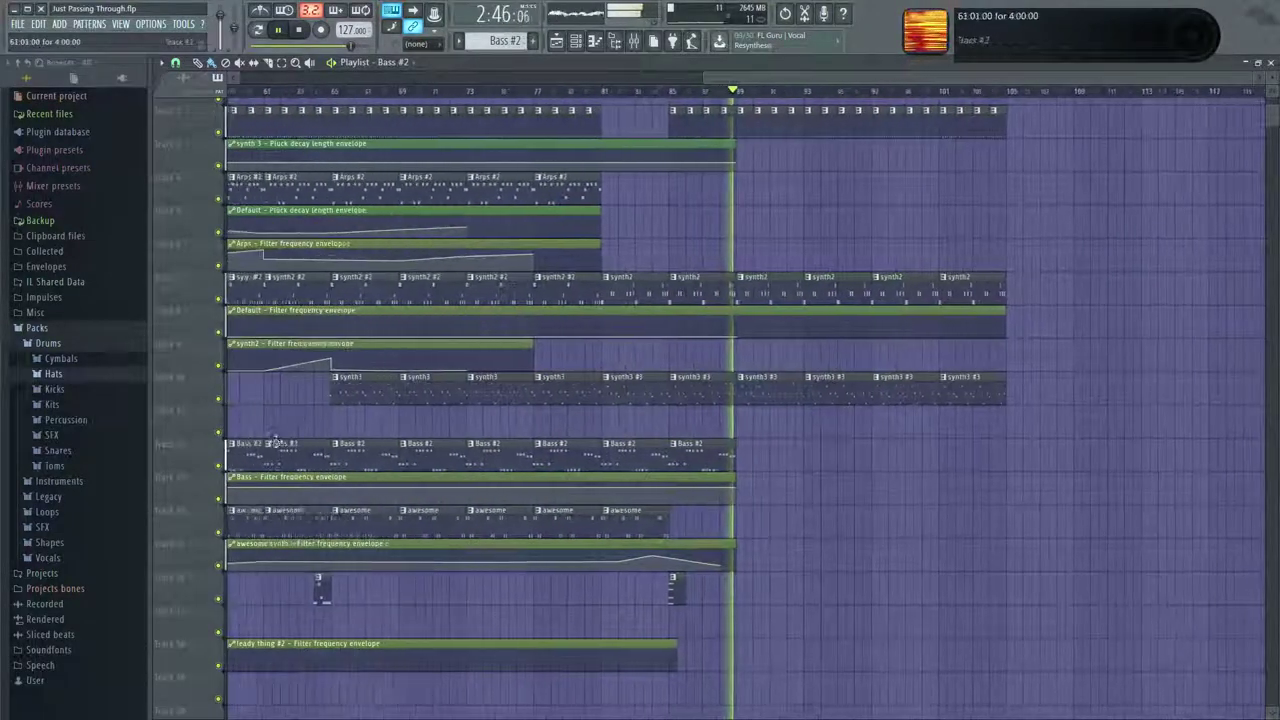
key("space")
key("space")
left_click_drag(300, 428, 480, 424)
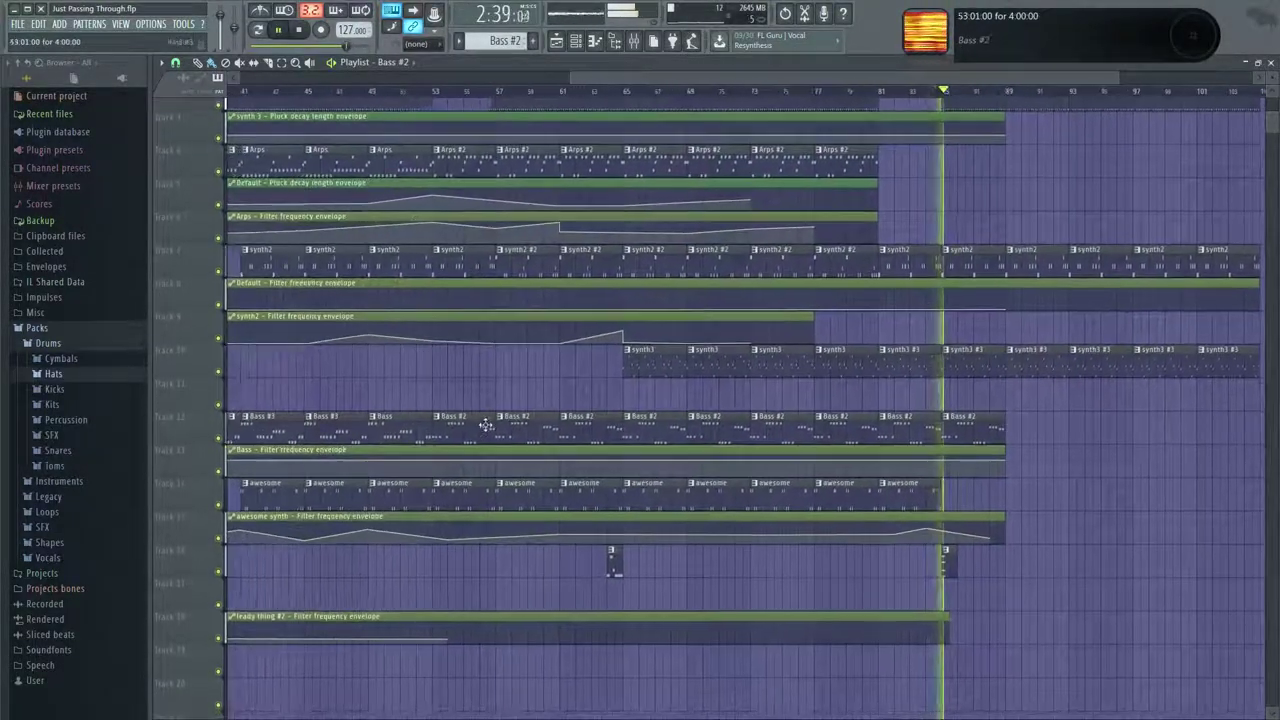
left_click(1010, 425)
right_click(1012, 425)
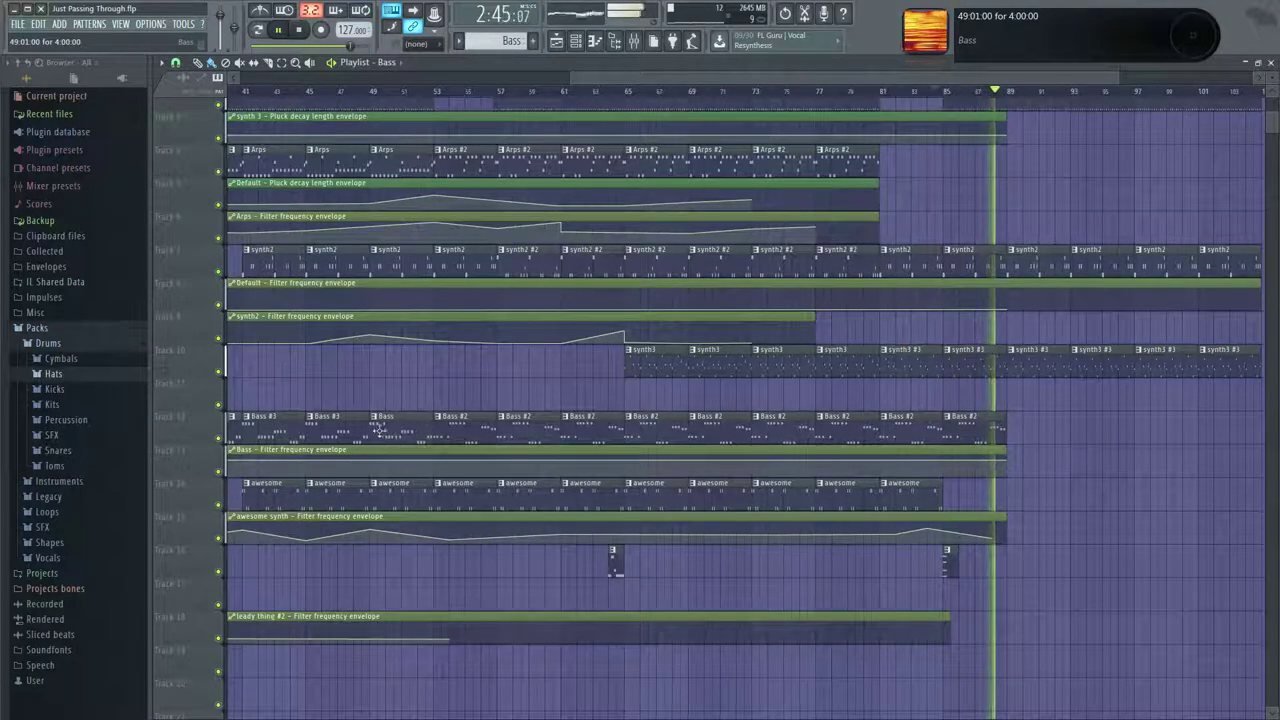
Place a Bass #3 clip on Track 12 at bar 89 and duplicate it up to bar 105.
left_click(345, 430)
key("space")
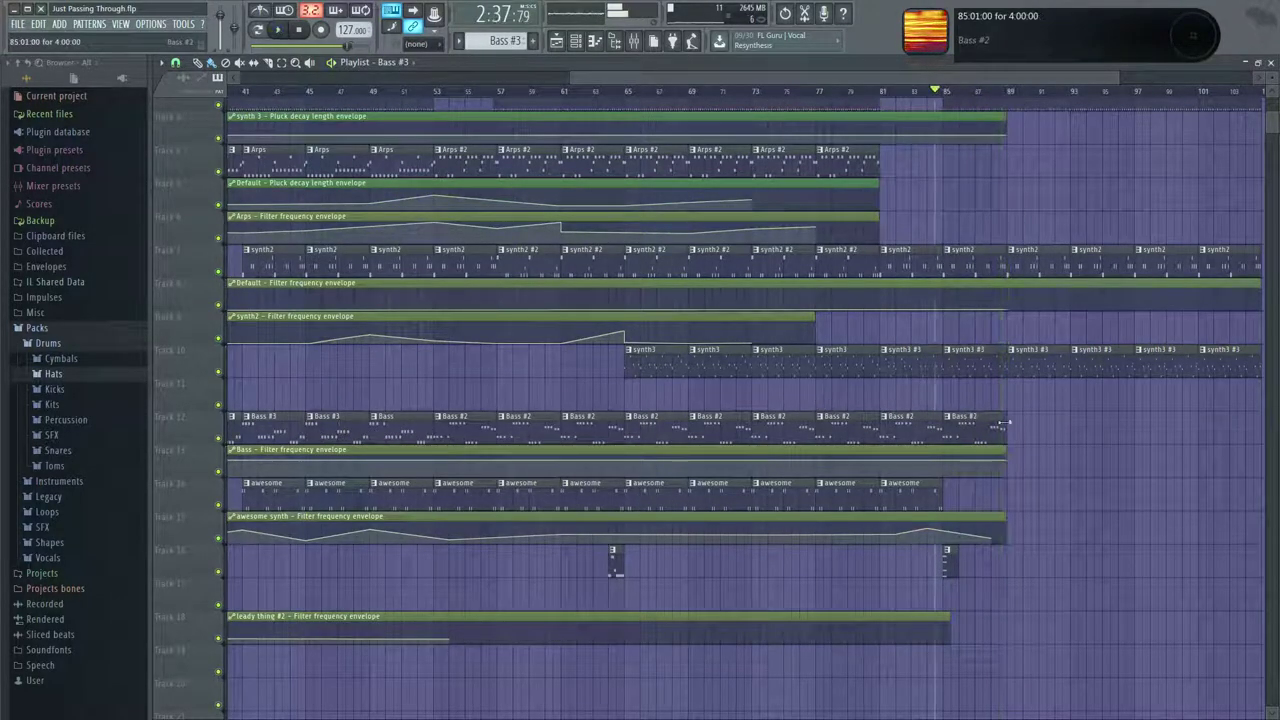
key("space")
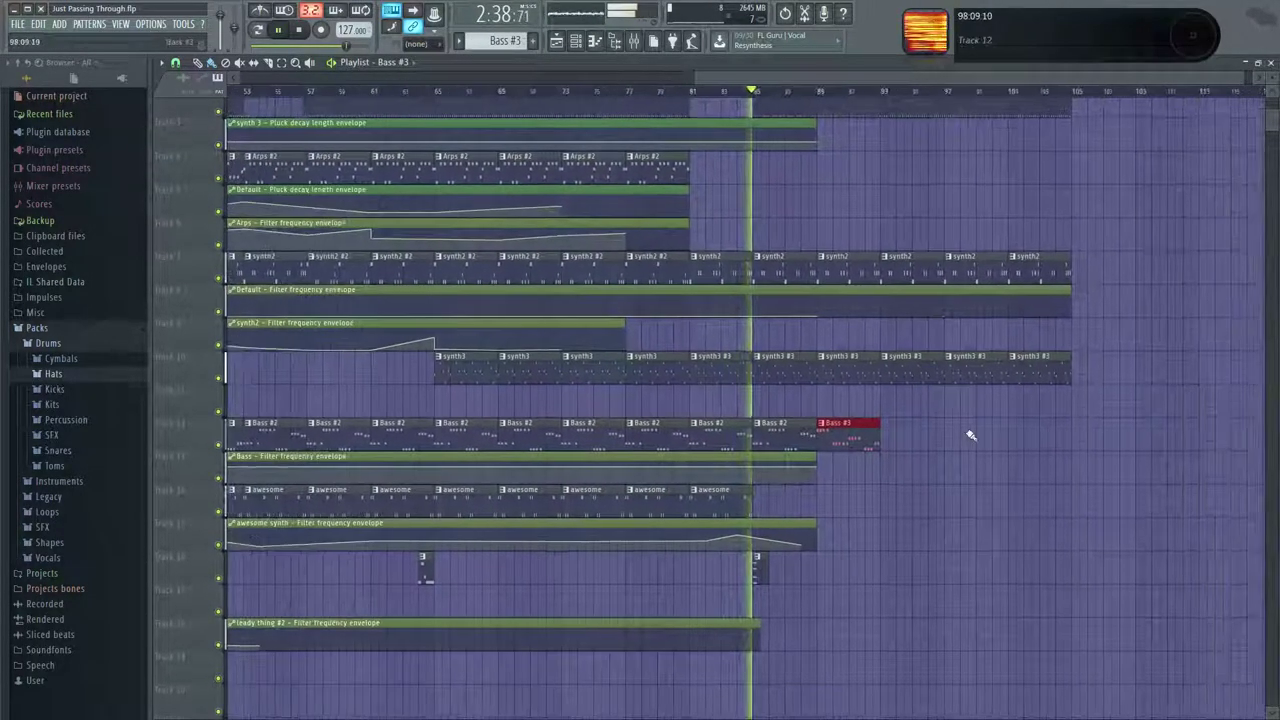
key("ctrl+b")
key("ctrl+b")
key("ctrl+b")
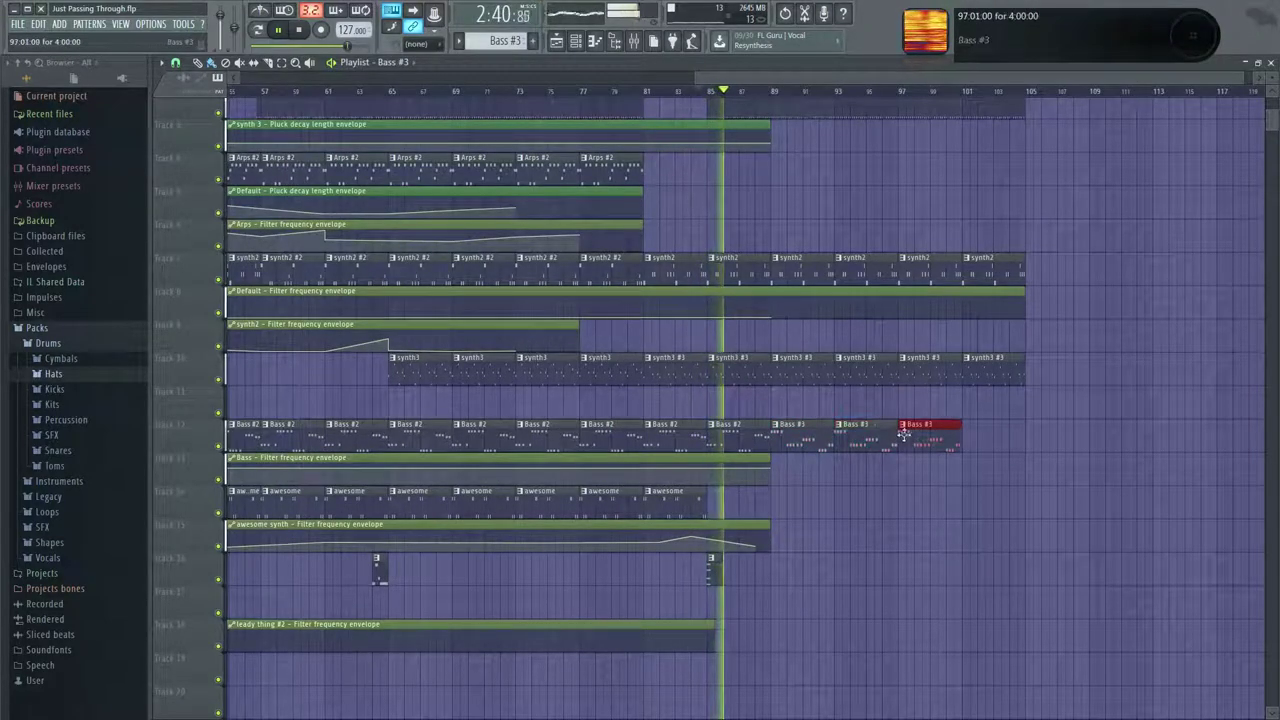
Place an Arps #2 clip at bar 89 on Track 4 and stretch the synth 3 - Pluck decay length envelope to bar 105.
left_click(678, 495)
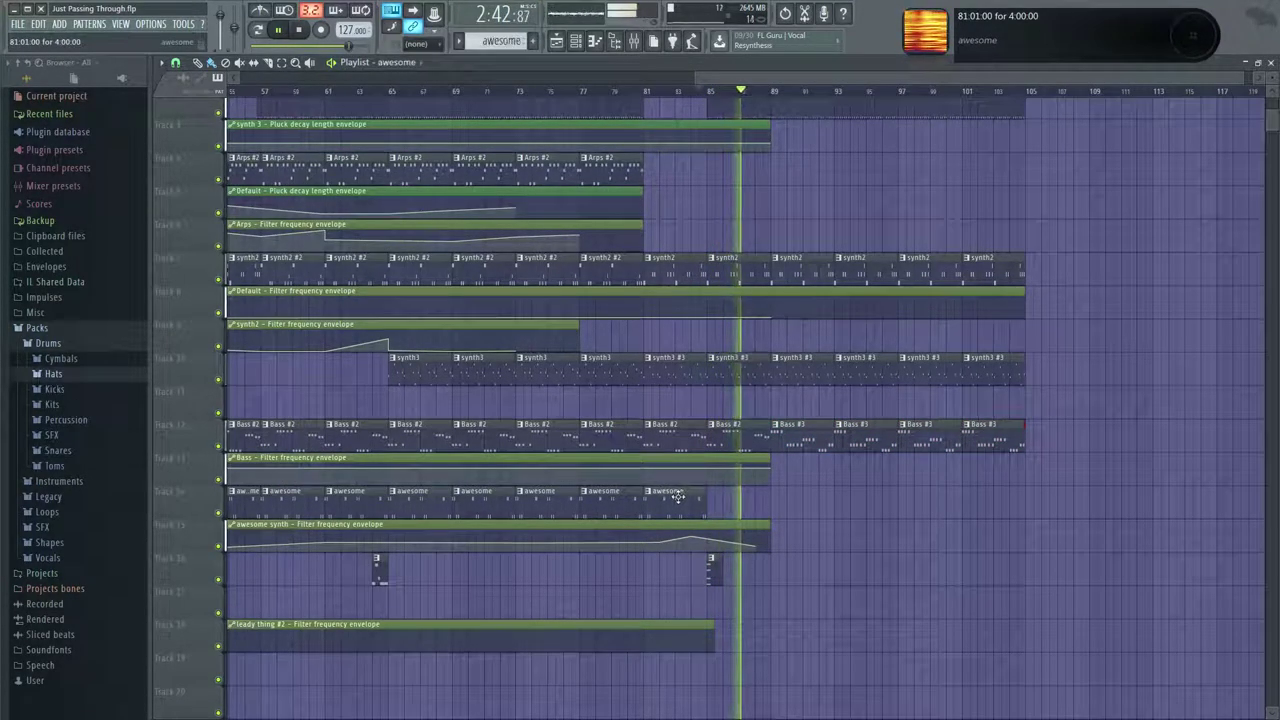
scroll(751, 377, "up", 2)
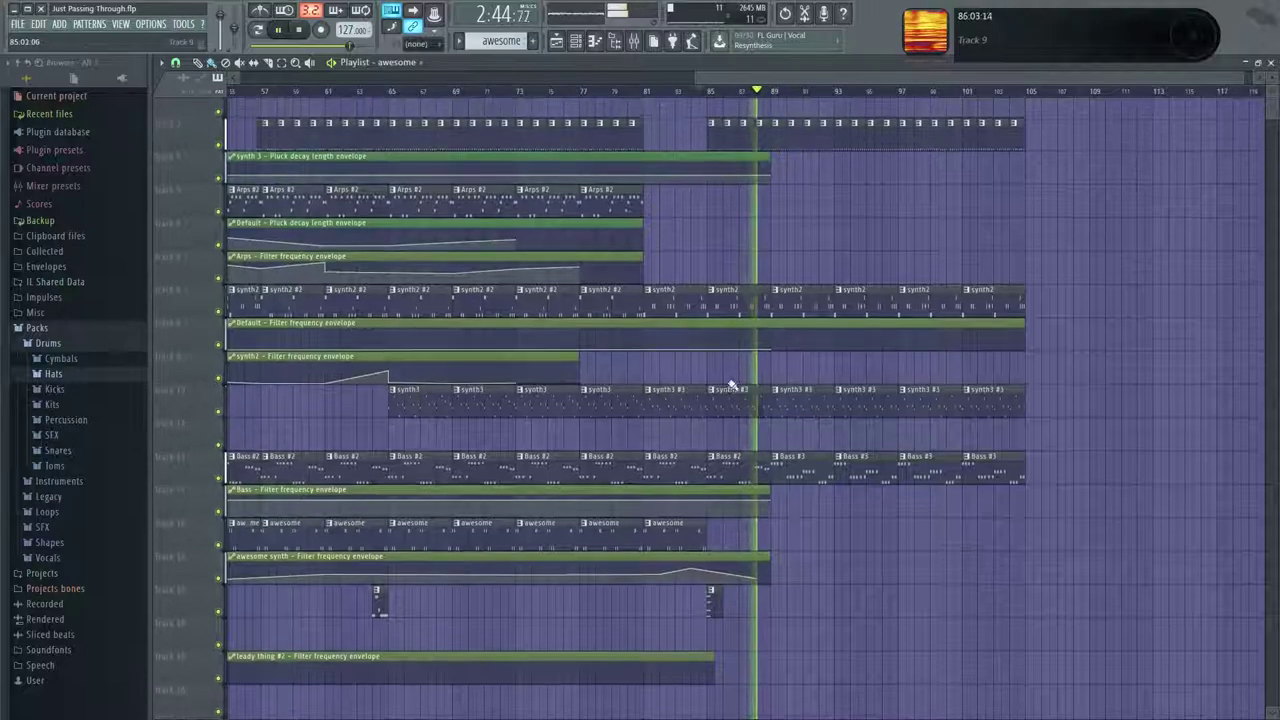
left_click(614, 206)
left_click(770, 228)
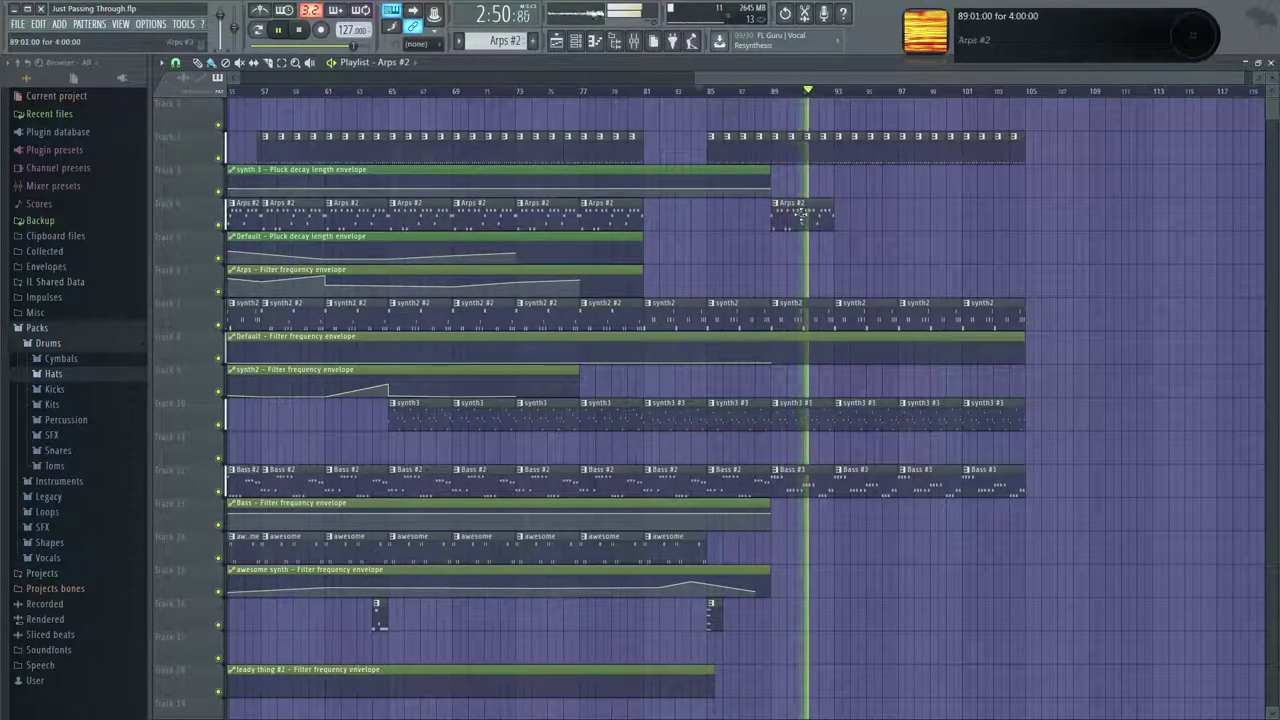
left_click_drag(785, 176, 1031, 174)
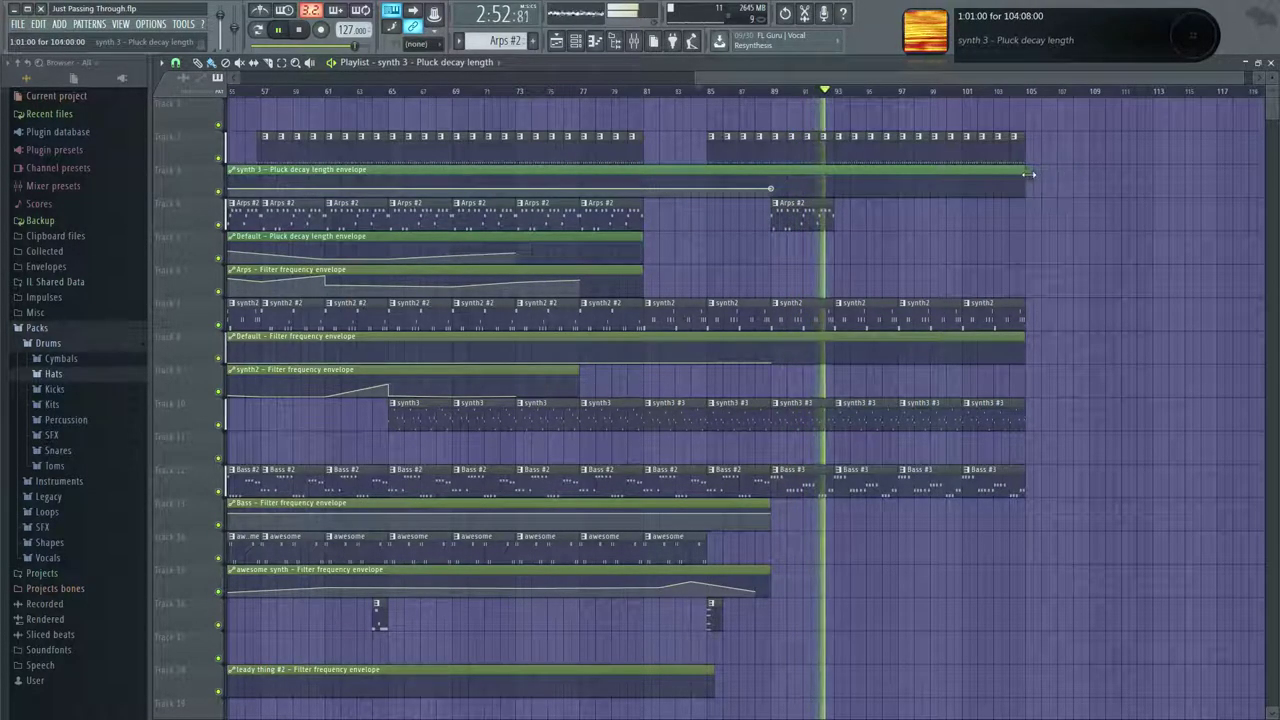
Add points at bars 89 and 93 to the synth 3 - Pluck decay length envelope so it dips at 89 and rises to 93.
right_click(774, 194)
key("space")
key("space")
right_click(836, 189)
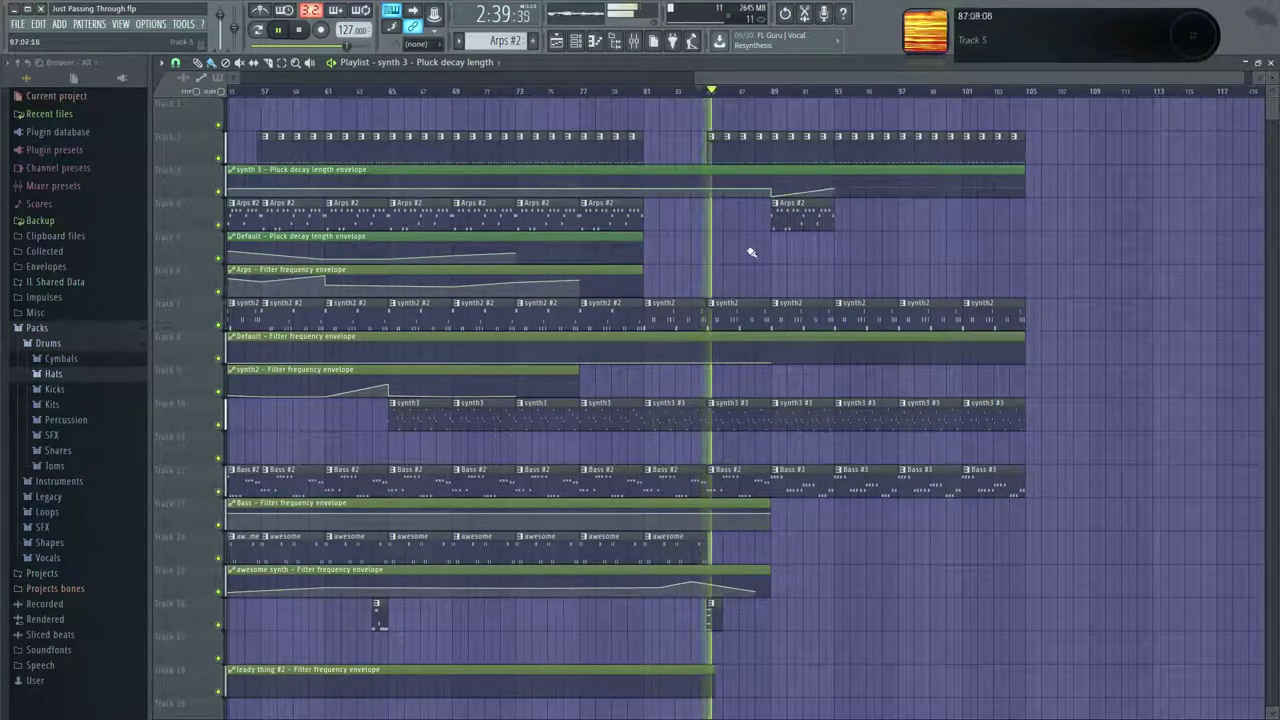
Place an Arps #2 clip at bar 85 on Track 4 and lower the synth 3 - Pluck decay length envelope to 0% from bar 85 to 89.
left_click(780, 208)
left_click(713, 210)
right_click(710, 194)
left_click_drag(710, 196, 772, 203)
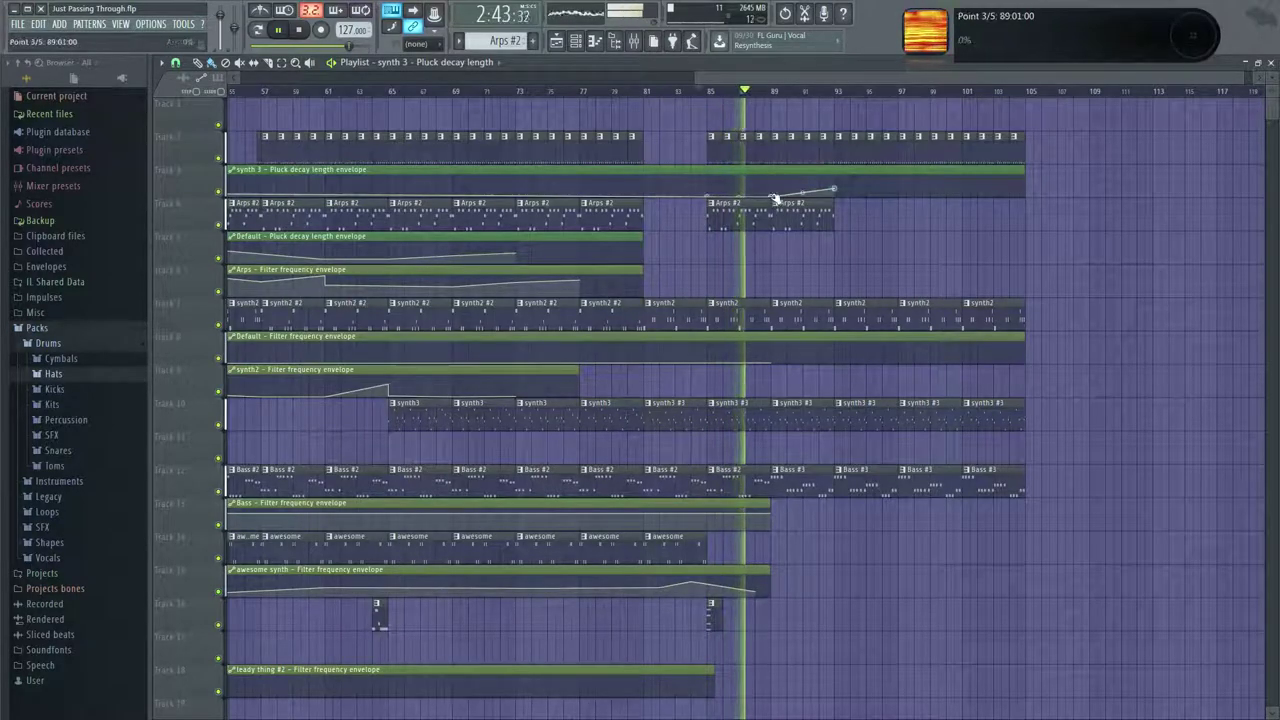
Remove the Arps #2 clips at bars 85 and 89 from Track 4 and play the song from around bar 80.
right_click(722, 208)
right_click(780, 208)
left_click(628, 92)
Add points at bar 81 to the synth 3 - Pluck decay length envelope so it holds high until 81 and drops sharply there.
right_click(644, 173)
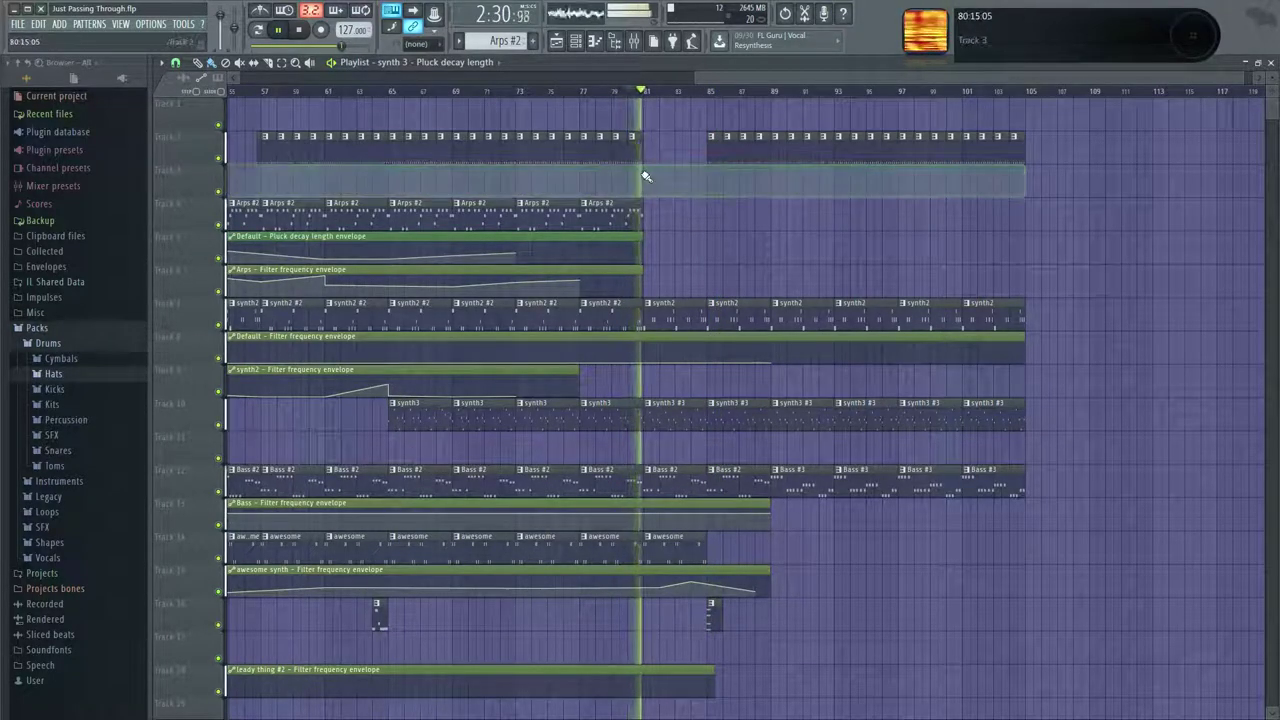
key("ctrl+z")
right_click(636, 179)
right_click(643, 195)
left_click_drag(636, 180, 643, 184)
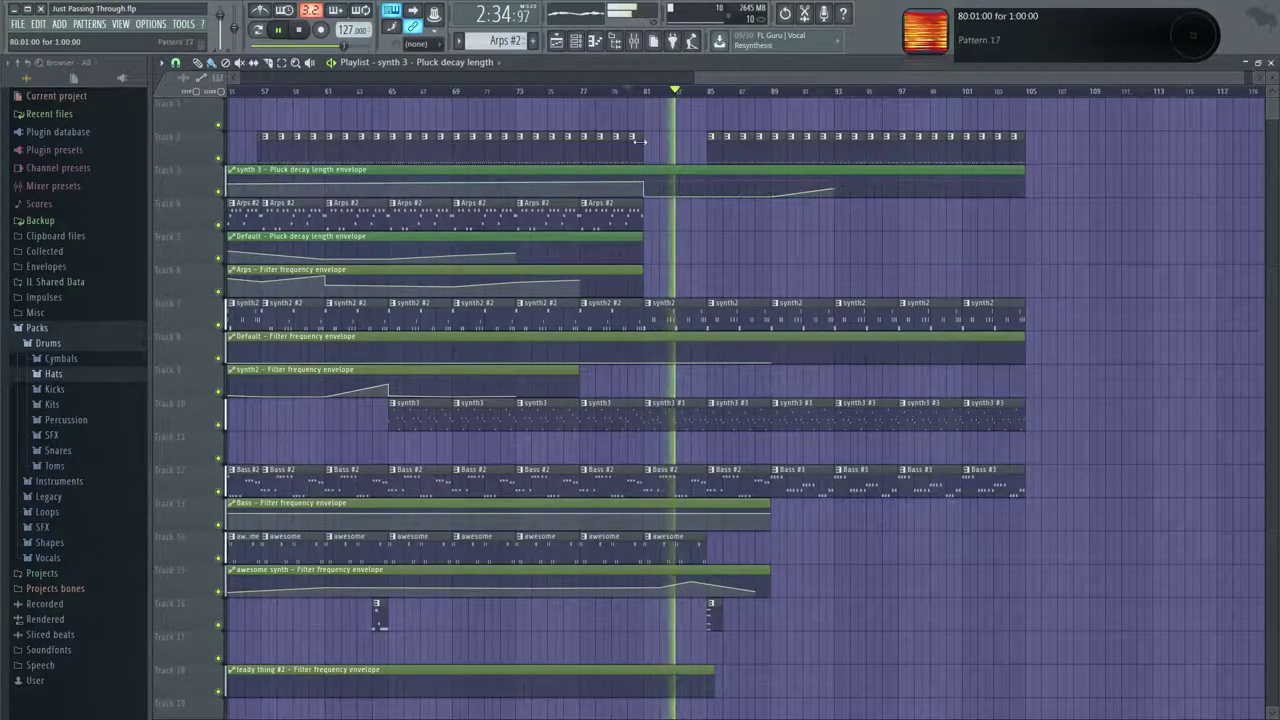
left_click(631, 93)
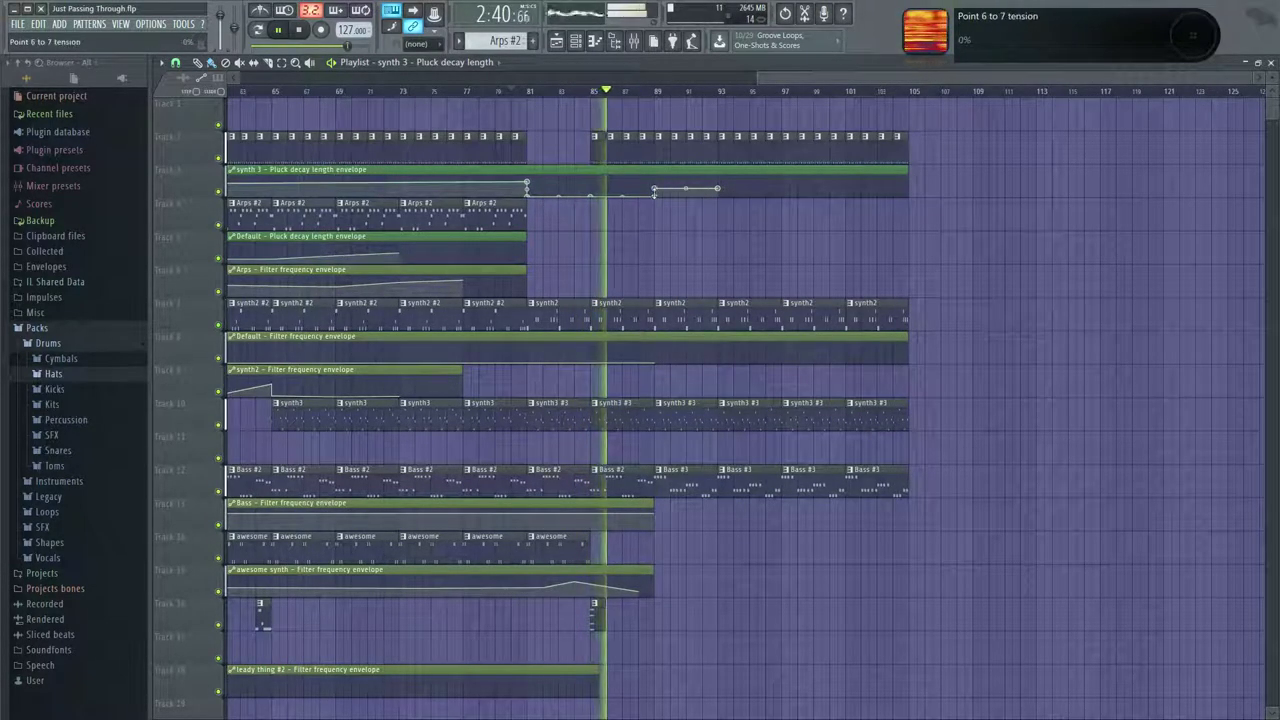
Delete the step in the synth 3 - Pluck decay length envelope at bar 89 and remove the stray envelope copy from Track 4.
right_click(654, 194)
left_click(675, 220)
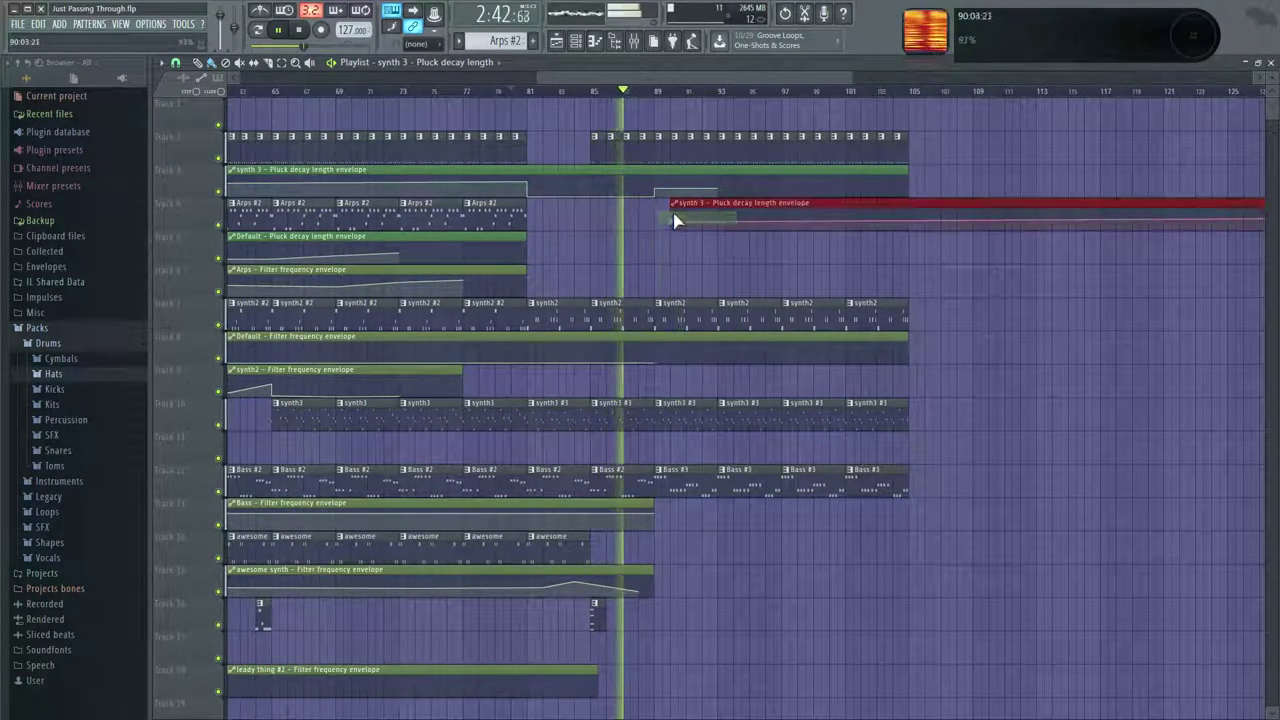
right_click(675, 215)
right_click(657, 192)
left_click(677, 209)
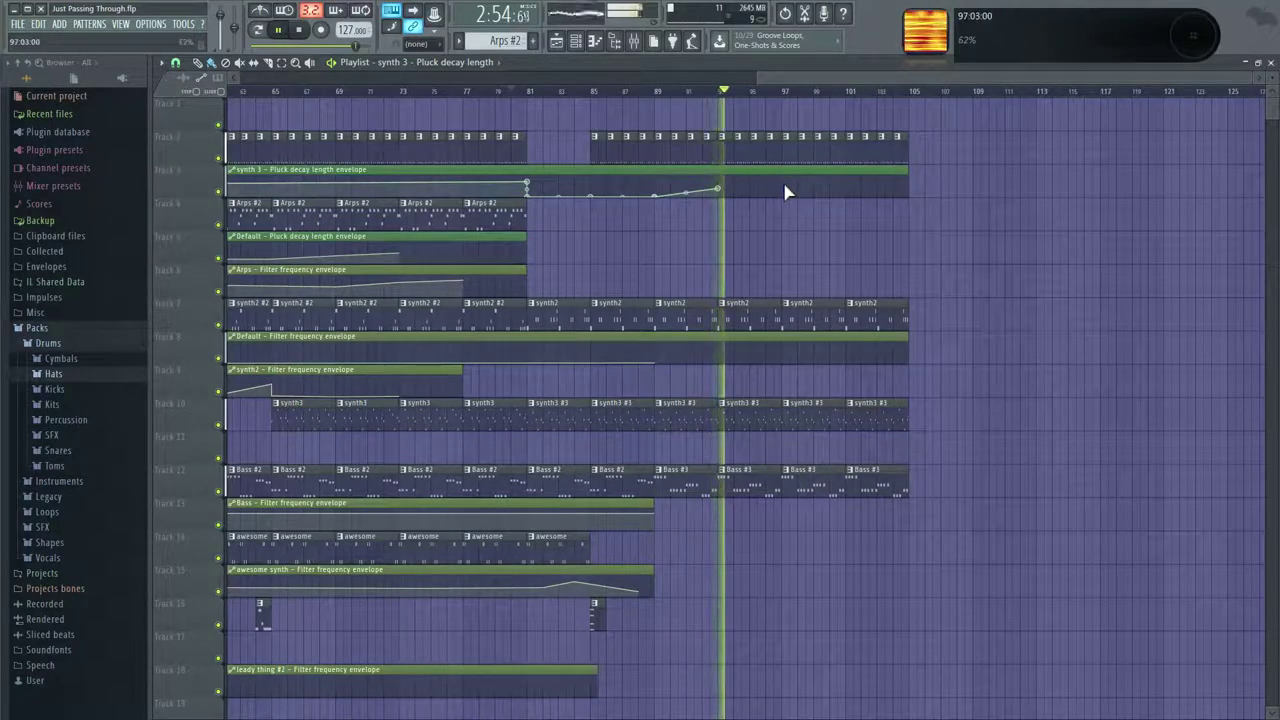
Extend the pluck decay envelope's slow rise to a 29% point at bar 105, deleting the points at bars 93 and 97.
right_click(725, 190)
left_click(736, 208)
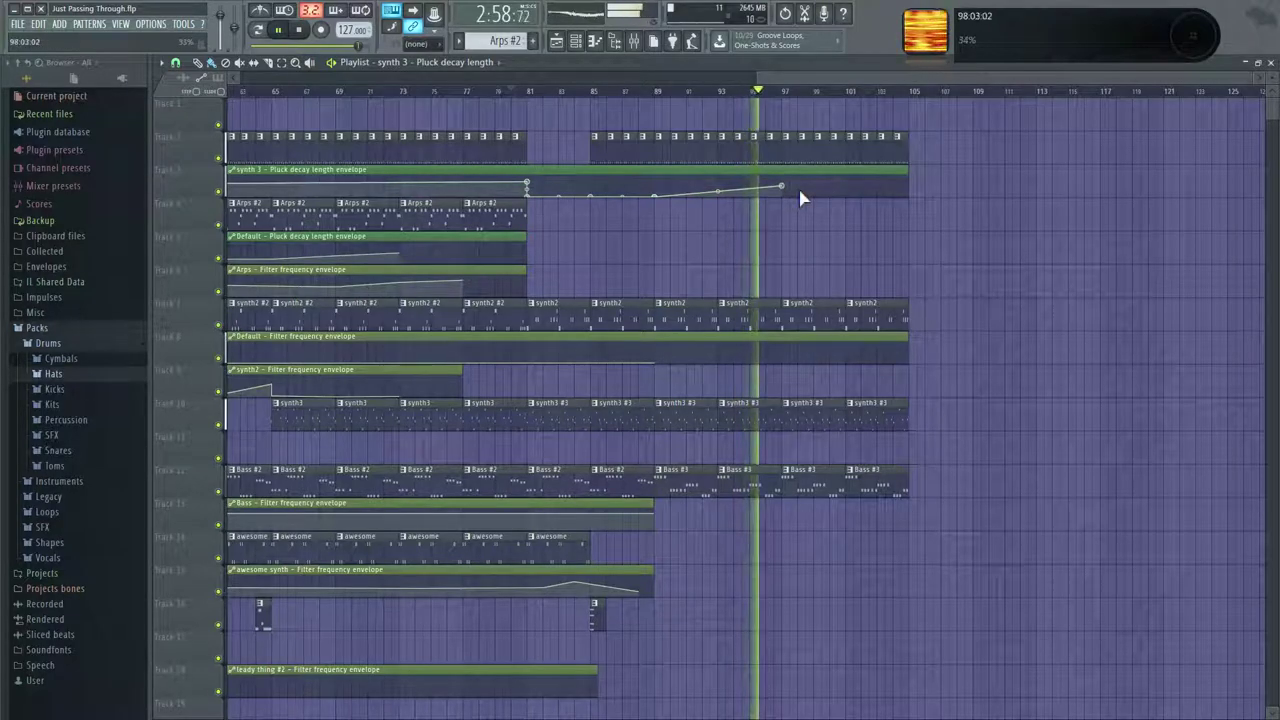
left_click(905, 193)
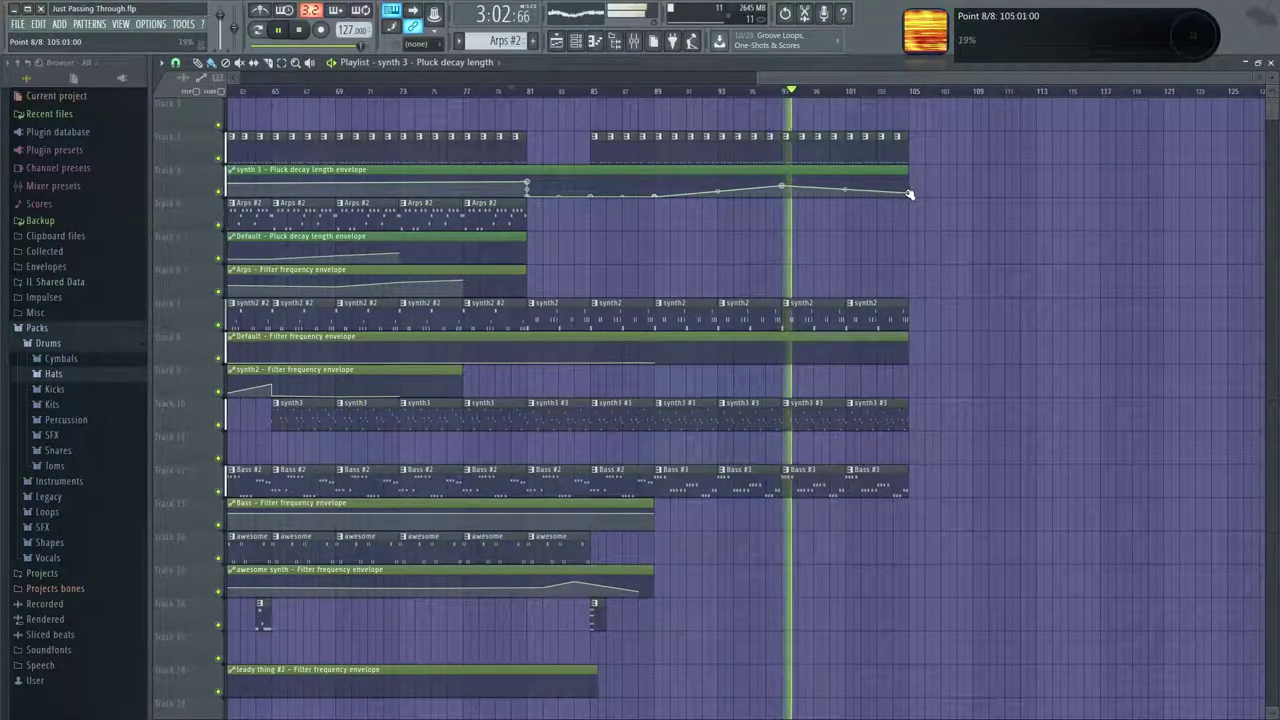
right_click(785, 188)
left_click(810, 209)
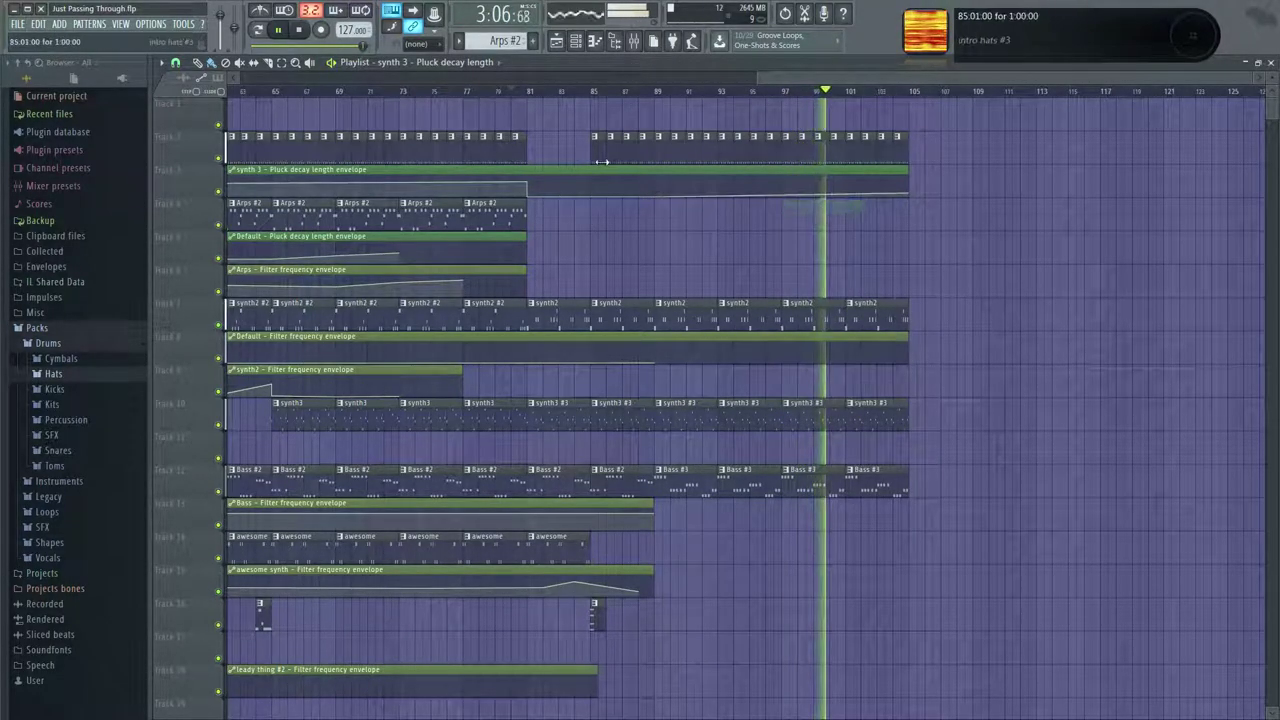
Reshape the synth 3 - Pluck decay length envelope to stay low from bar 65 to 73 and climb to bar 81.
left_click_drag(727, 121, 963, 103)
left_click_drag(549, 126, 573, 118)
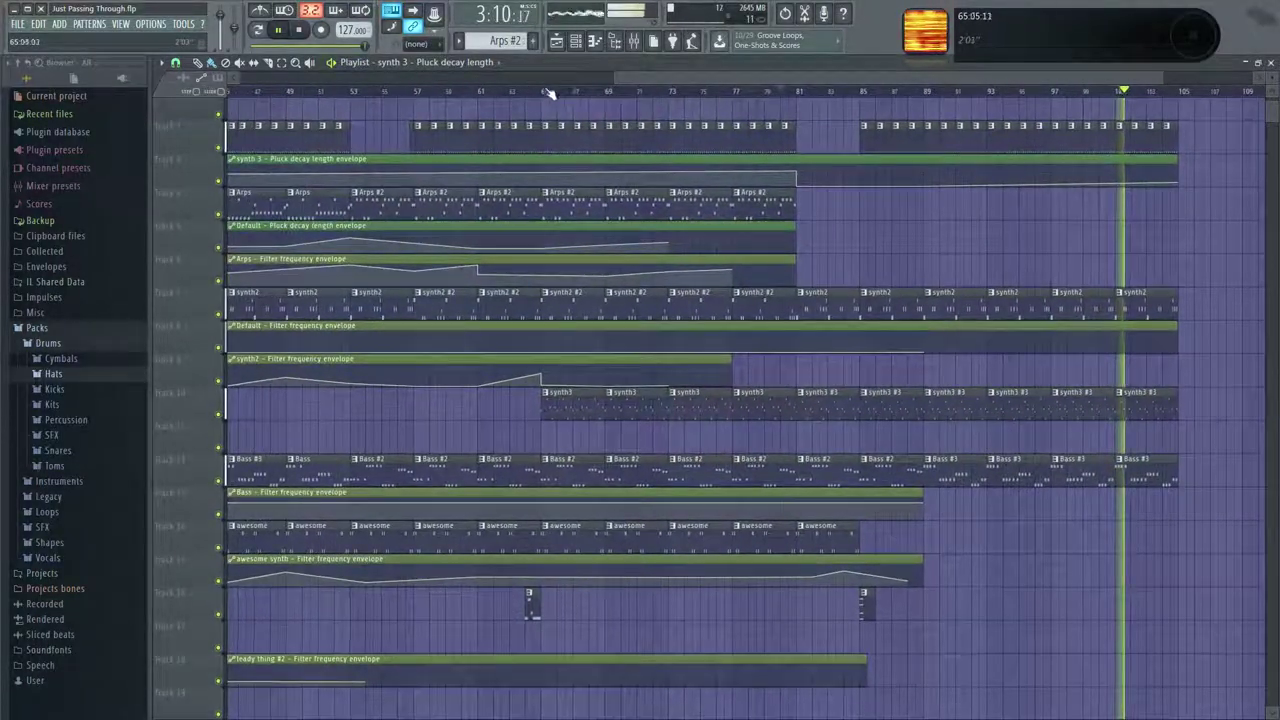
right_click(549, 186)
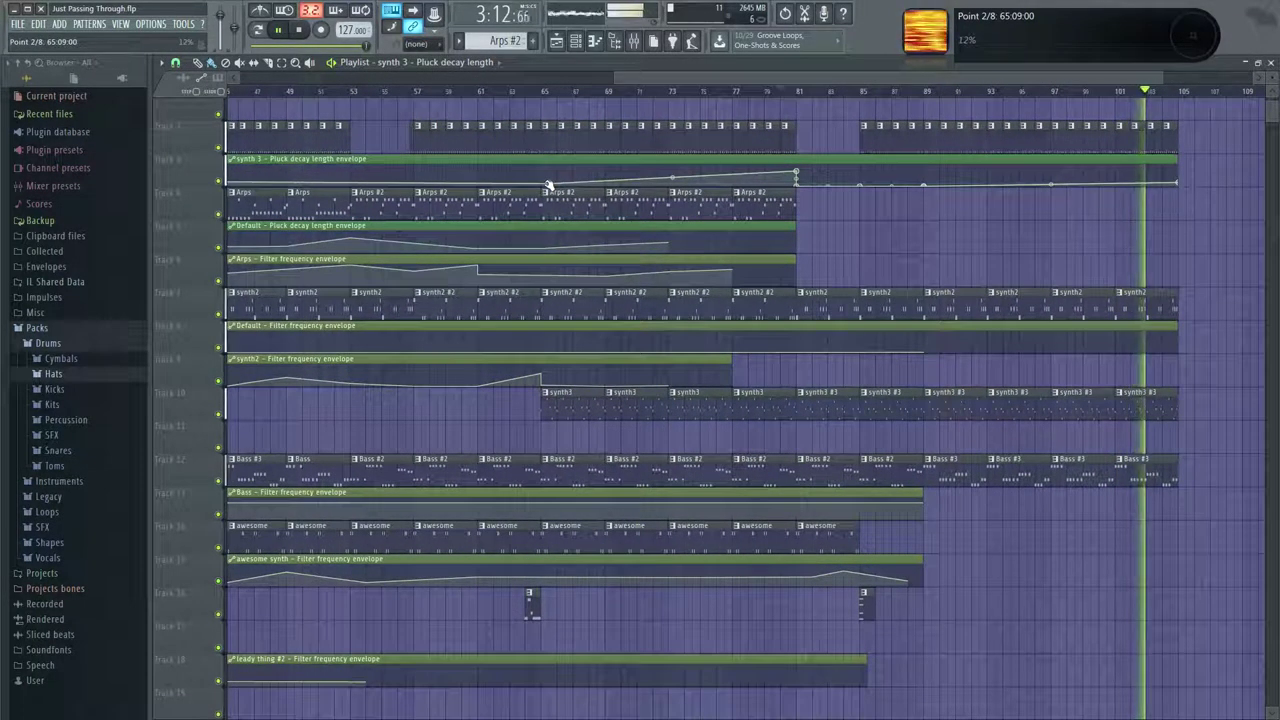
left_click(540, 91)
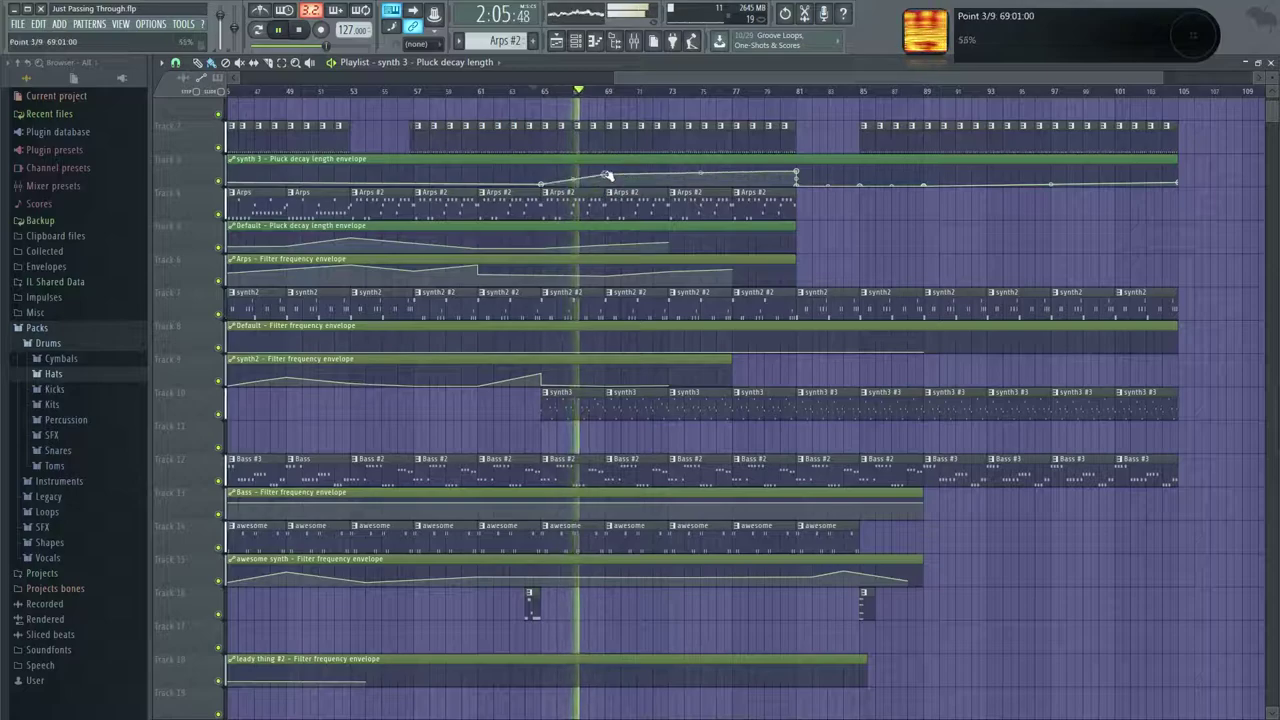
right_click(607, 177)
left_click(628, 190)
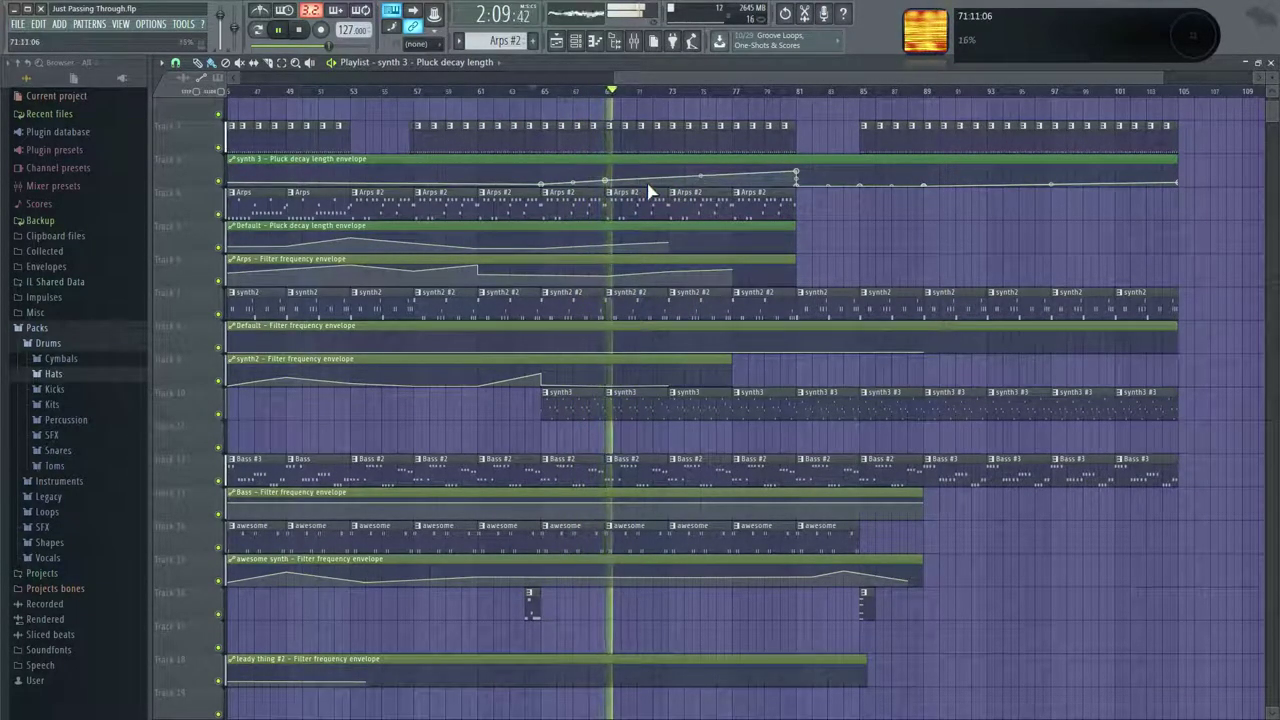
left_click(540, 90)
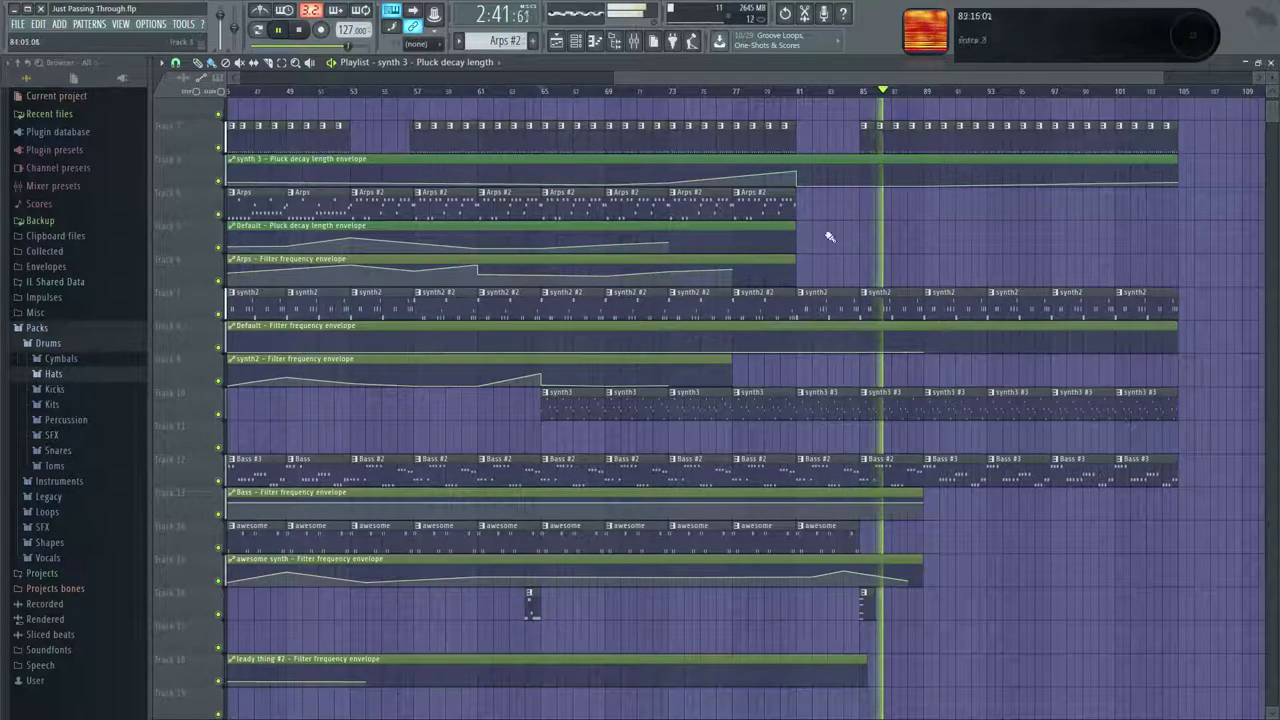
Remove the synth2 clip at bar 81 from Track 7 and the awesome clip at bar 81 from Track 14.
left_click_drag(779, 78, 845, 92)
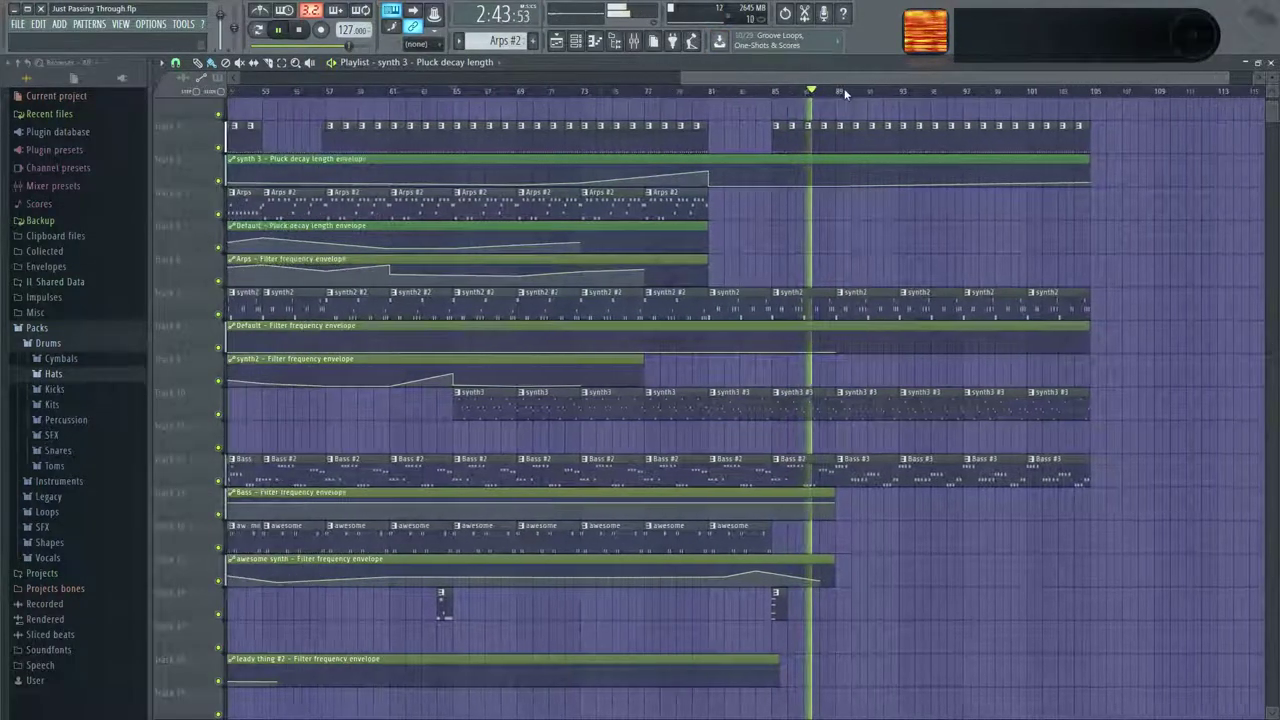
left_click_drag(790, 250, 676, 243)
scroll(710, 192, "up", 1)
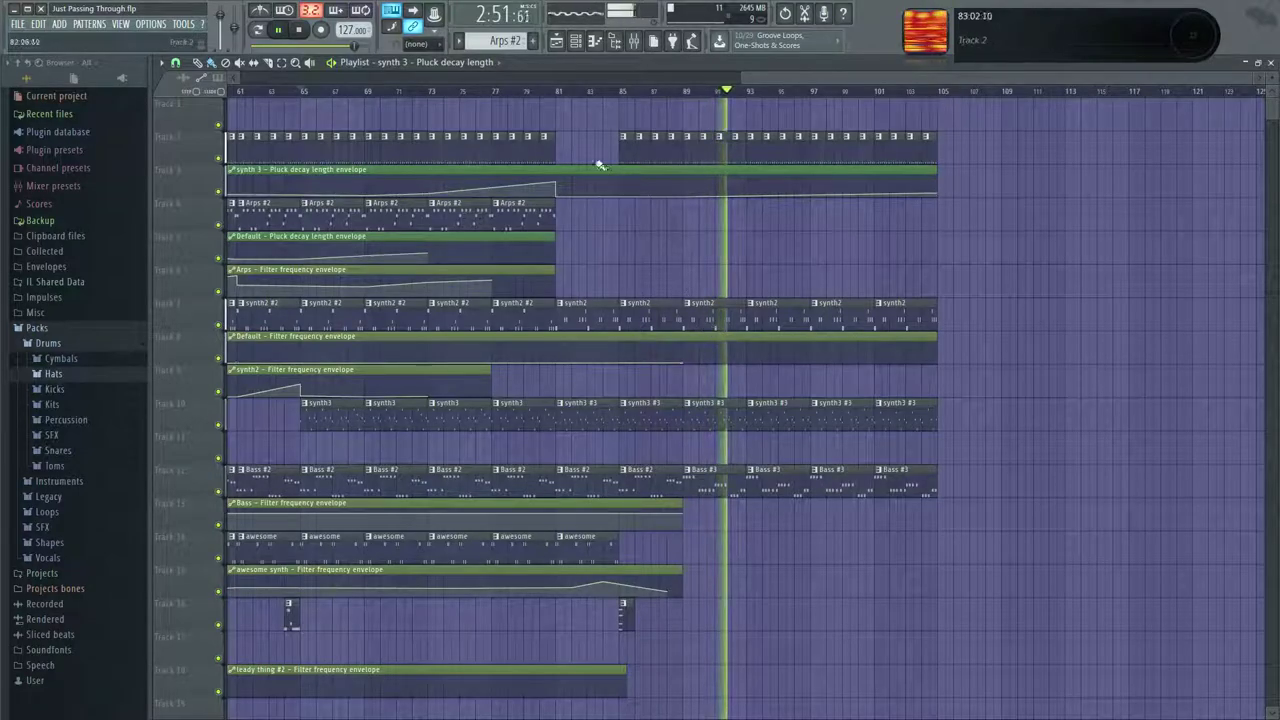
left_click(530, 91)
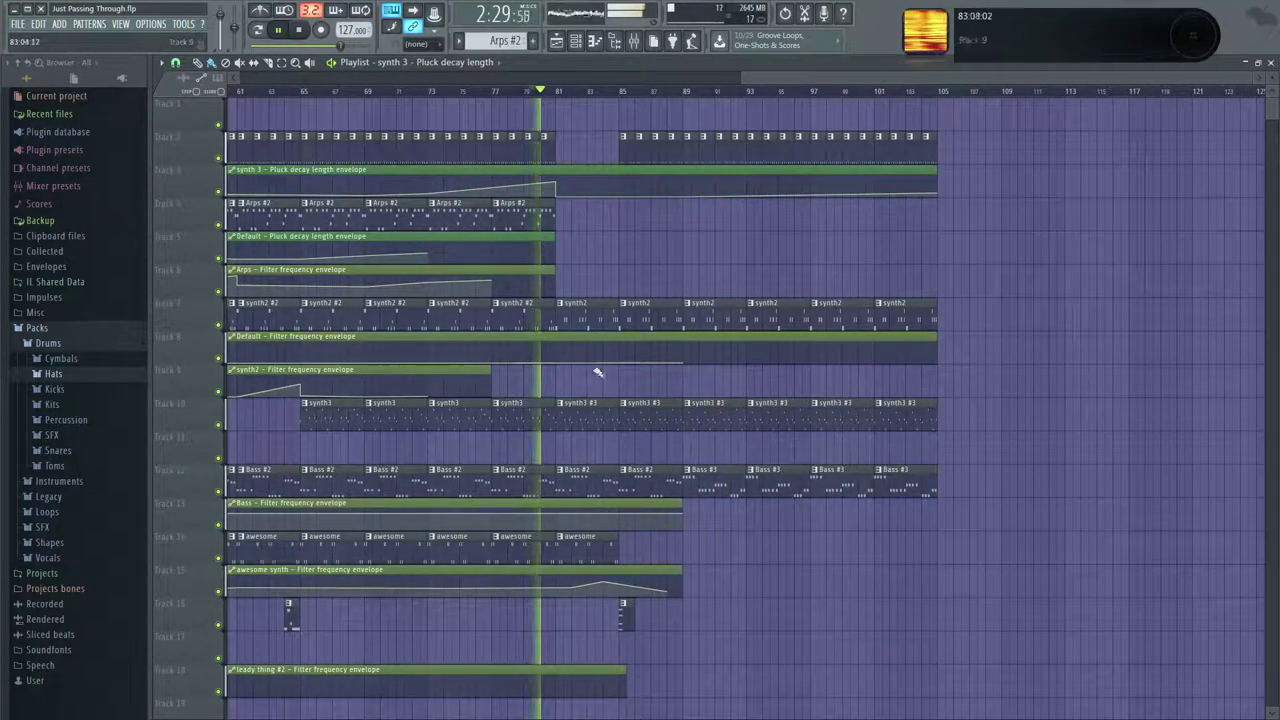
left_click_drag(584, 382, 654, 386)
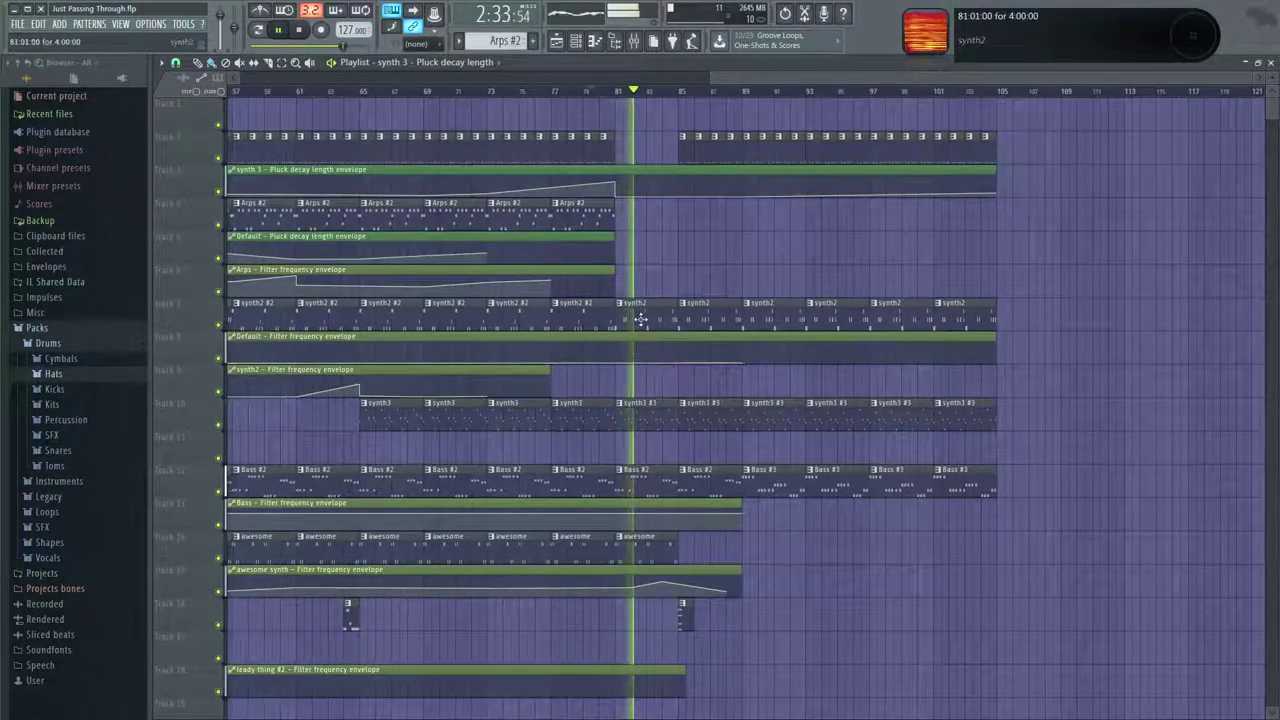
right_click(641, 319)
left_click(606, 92)
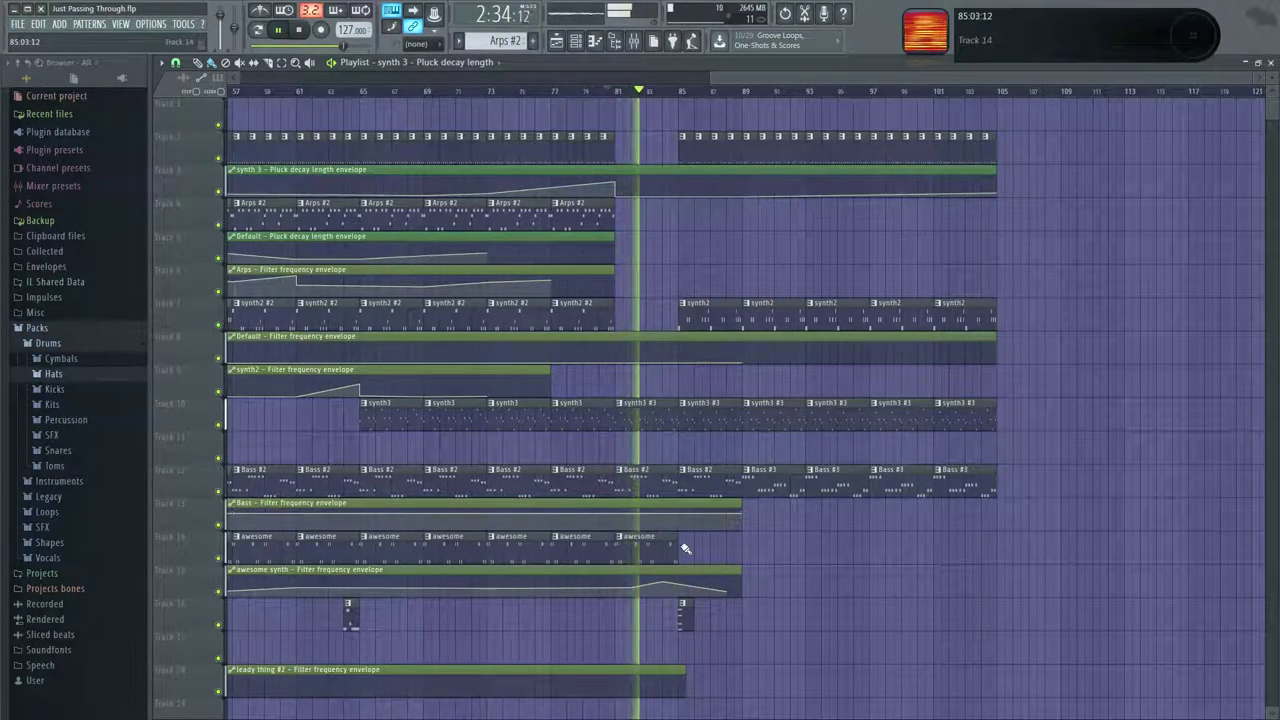
right_click(648, 545)
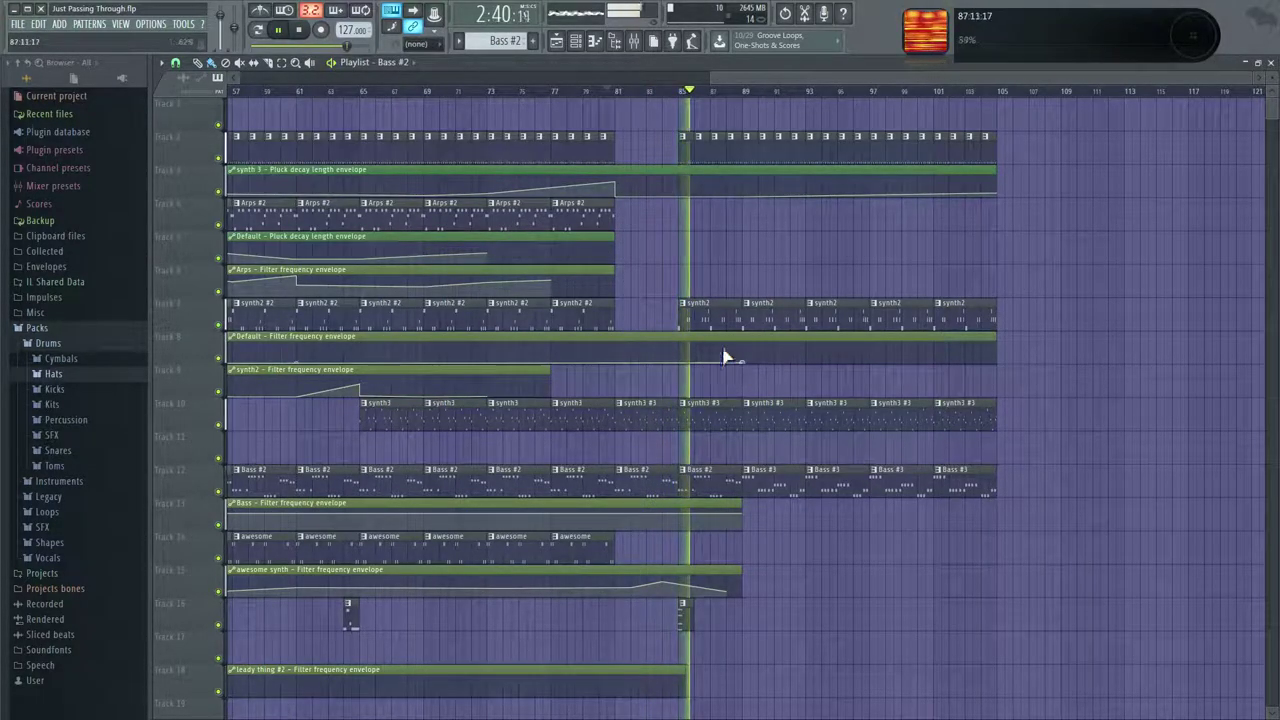
Stretch the synth2 - Filter frequency envelope to bar 105 and shape the Default - Filter frequency envelope to peak at bar 85 and fall until bar 93.
left_click_drag(548, 372, 996, 372)
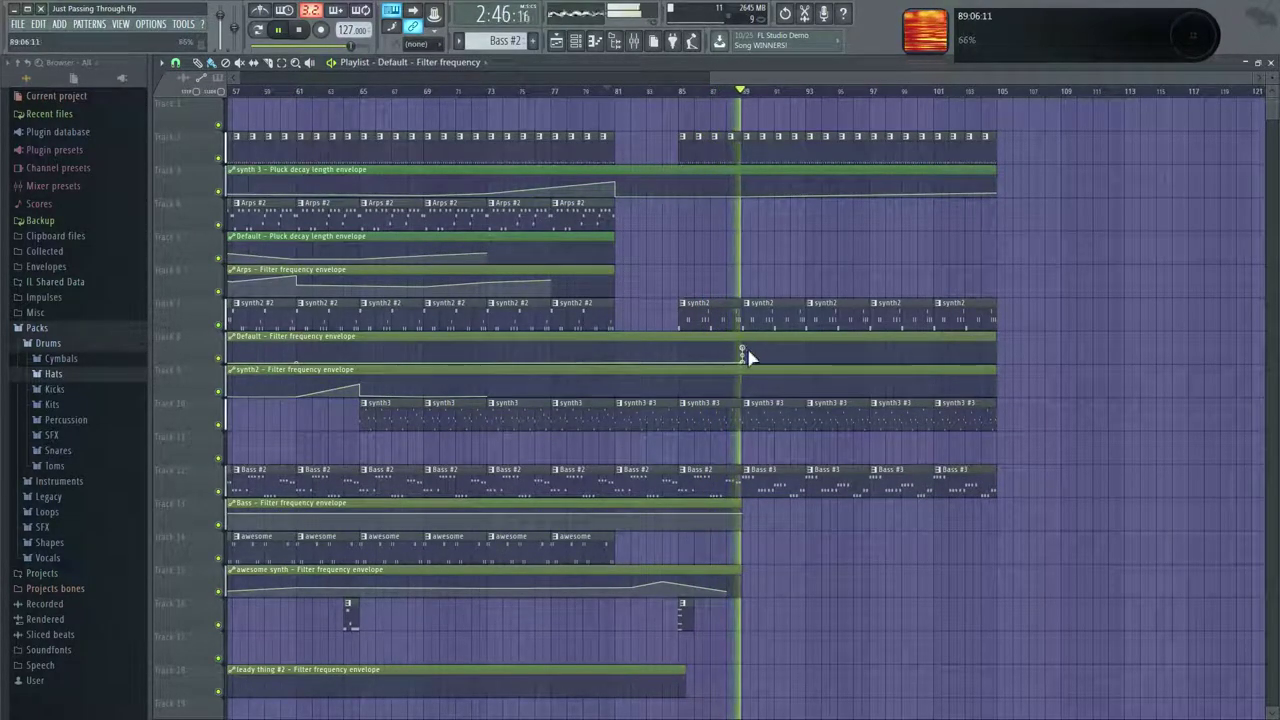
right_click(682, 353)
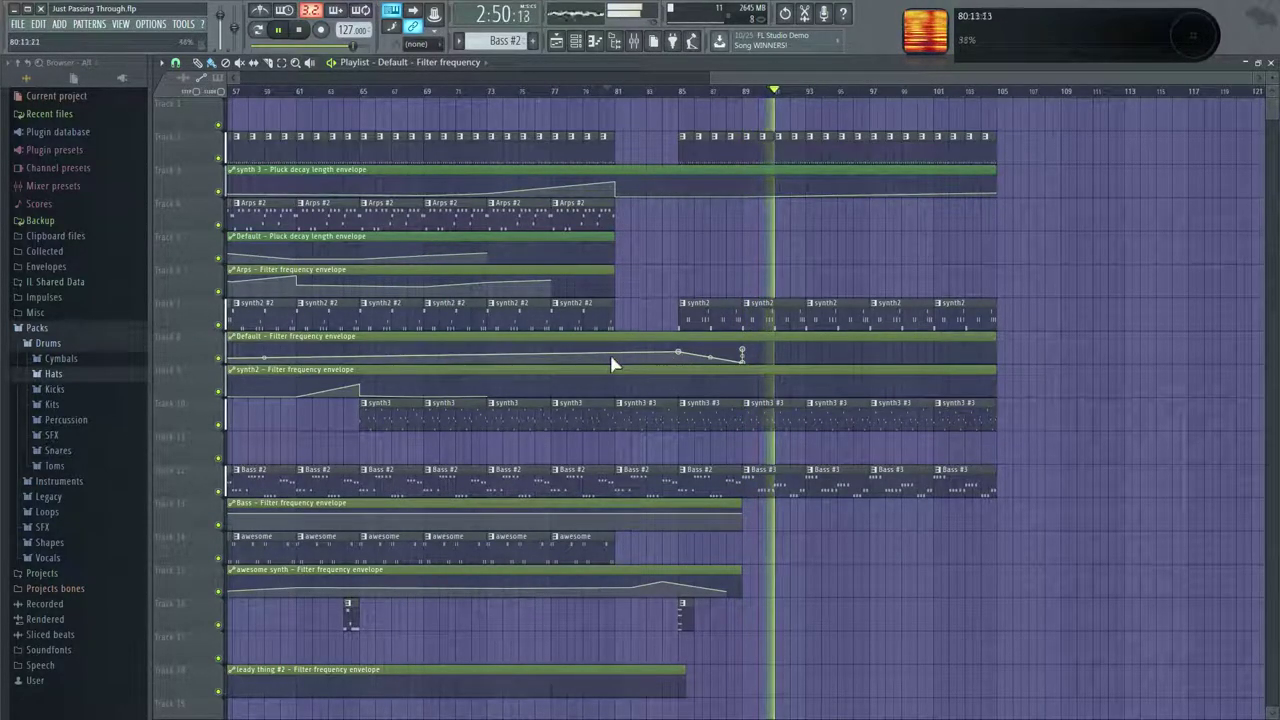
right_click(742, 354)
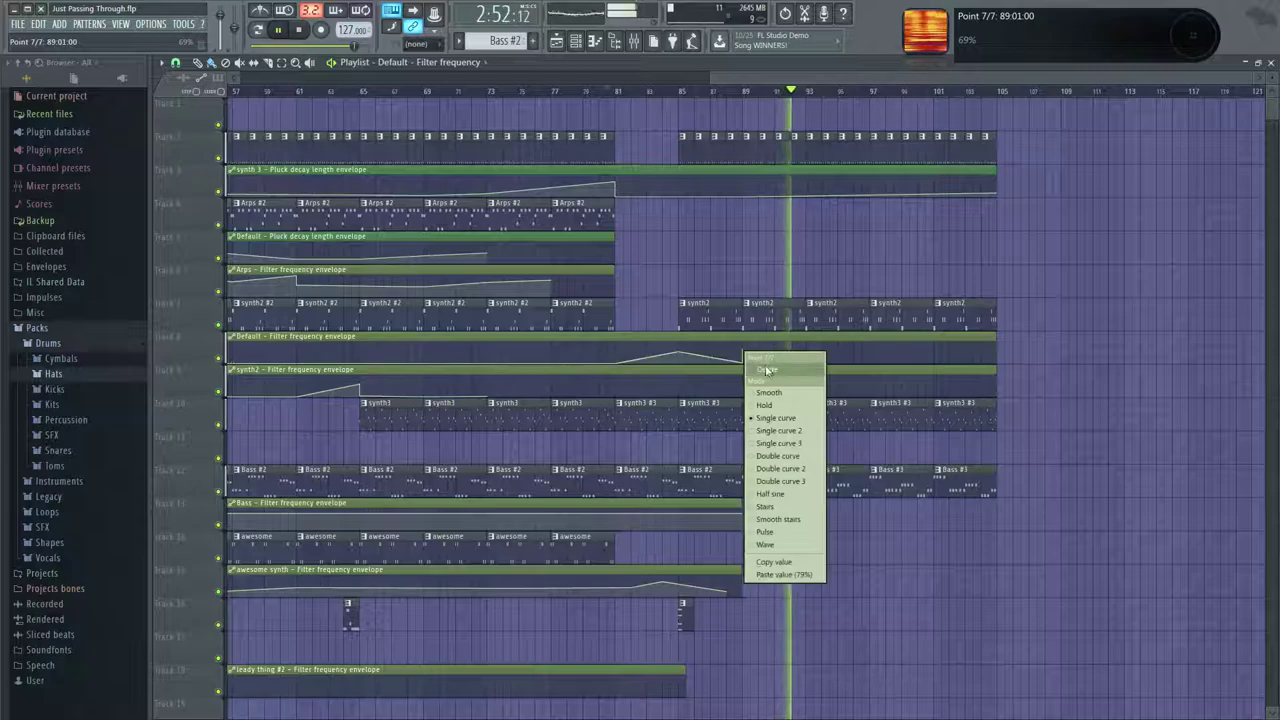
left_click(767, 370)
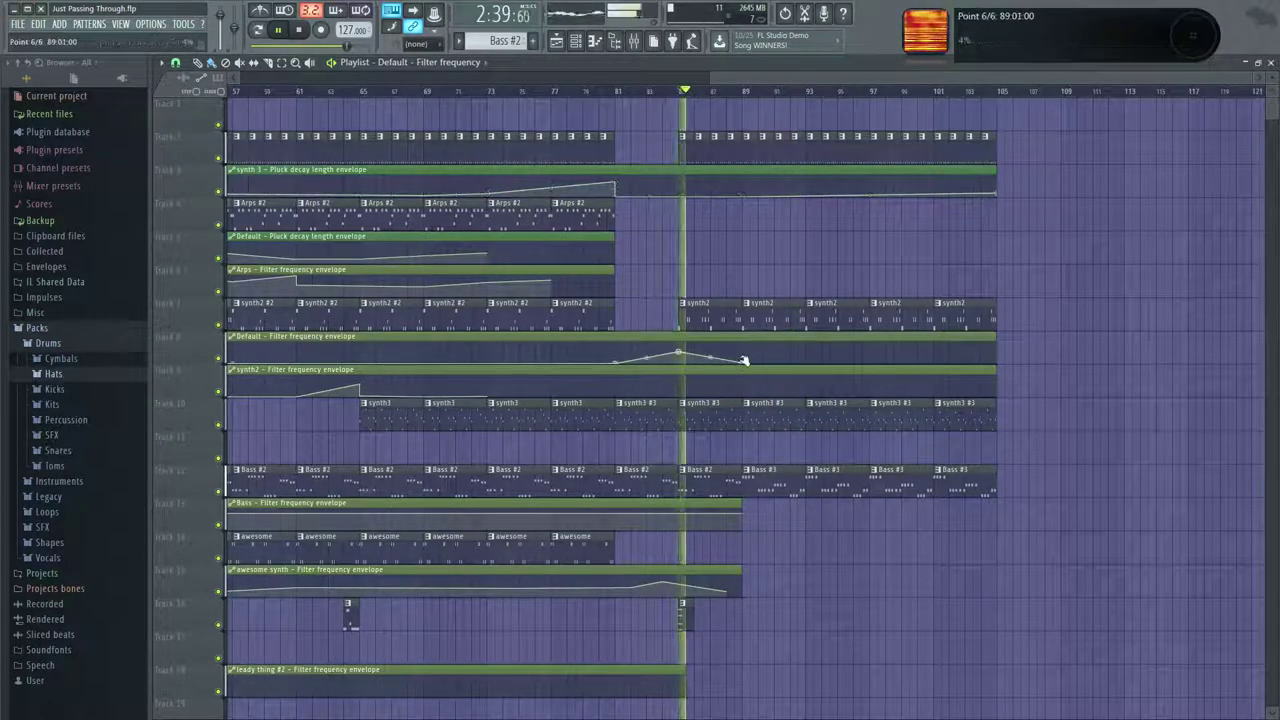
left_click_drag(745, 360, 805, 362)
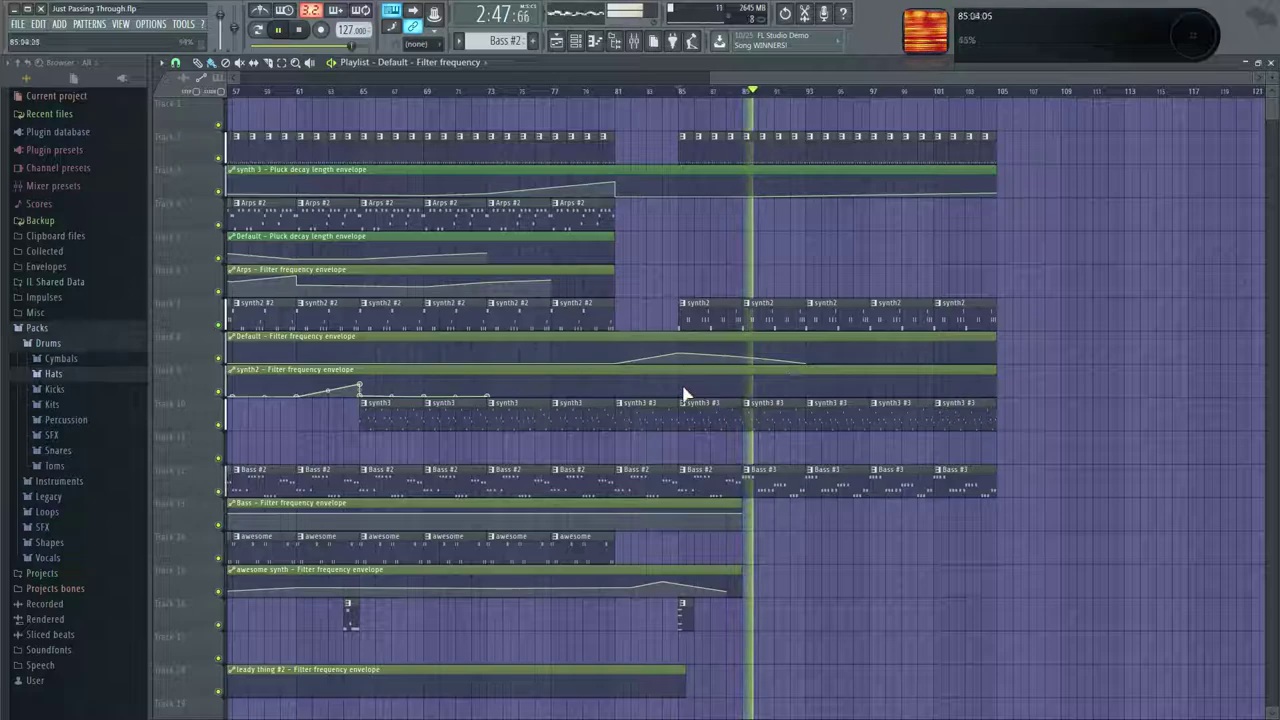
Shape the synth2 - Filter frequency envelope to rise to 93% at bar 93 and ease down until about bar 101, and replay the section.
right_click(797, 386)
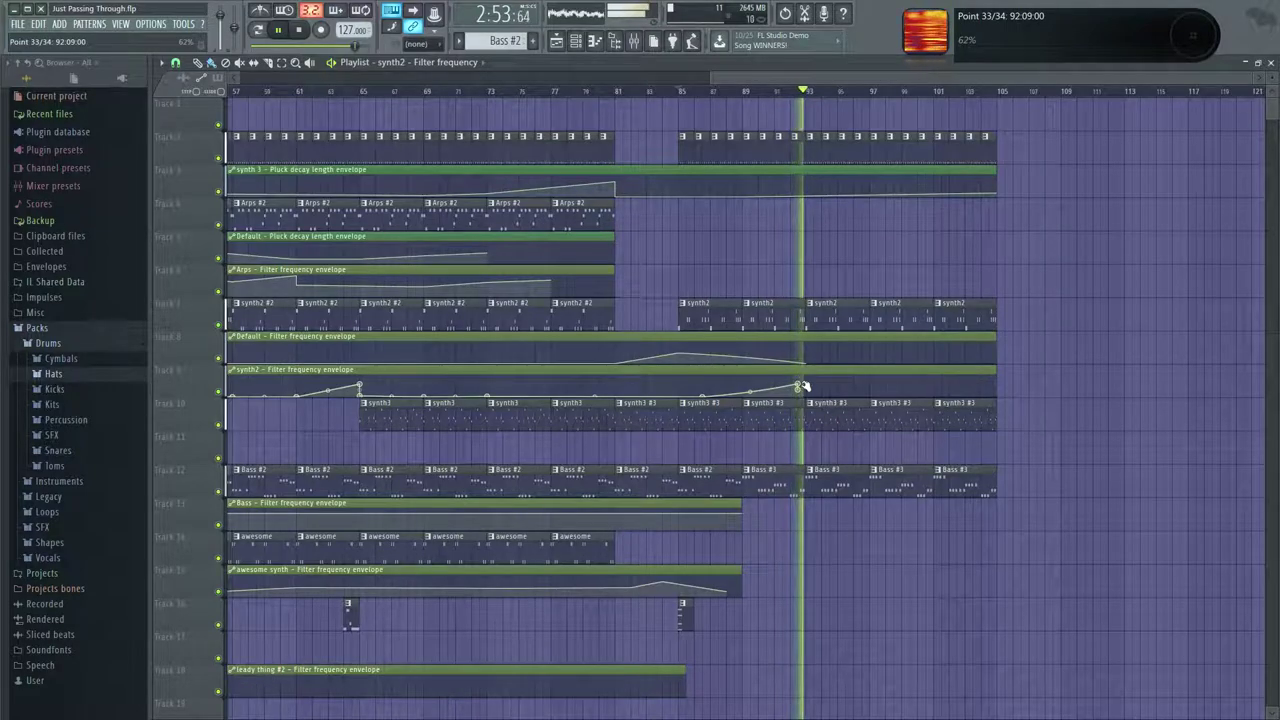
left_click_drag(799, 390, 928, 388)
left_click_drag(797, 386, 812, 380)
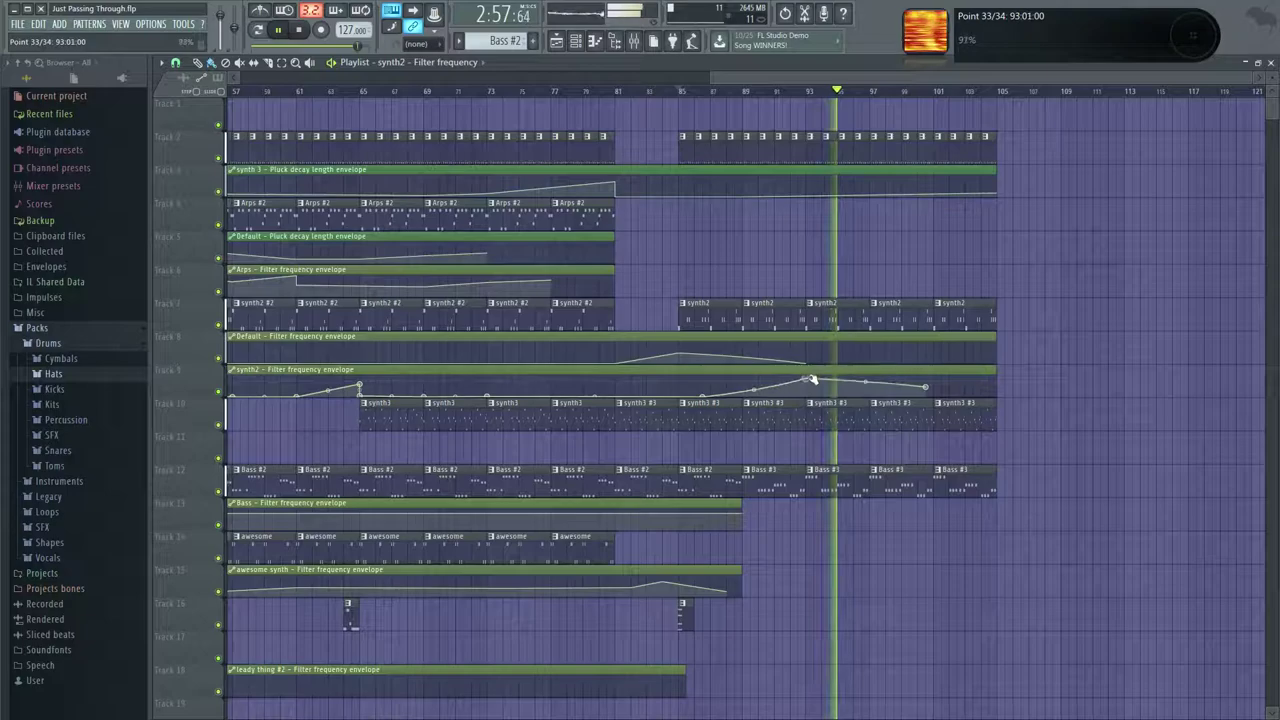
left_click_drag(928, 388, 938, 388)
left_click(619, 91)
left_click(452, 91)
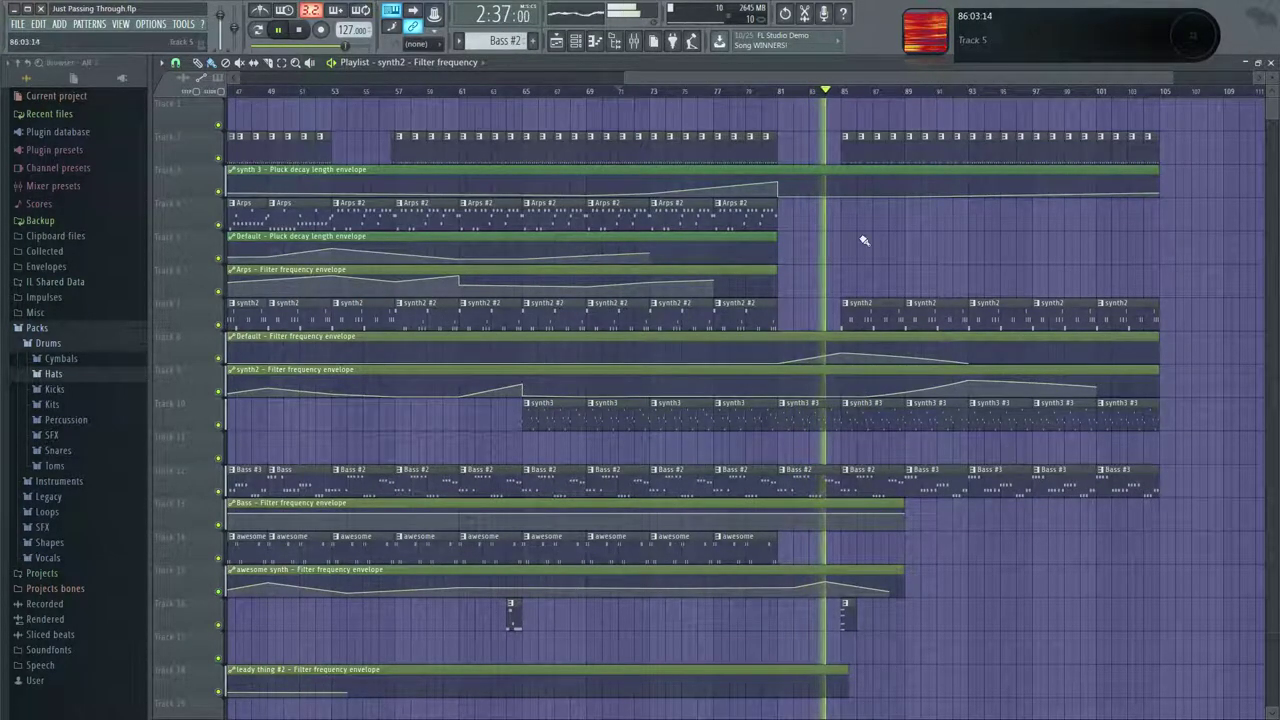
Open the mixer and go through tracks 13, 12 and leady thing #2.
key("F9")
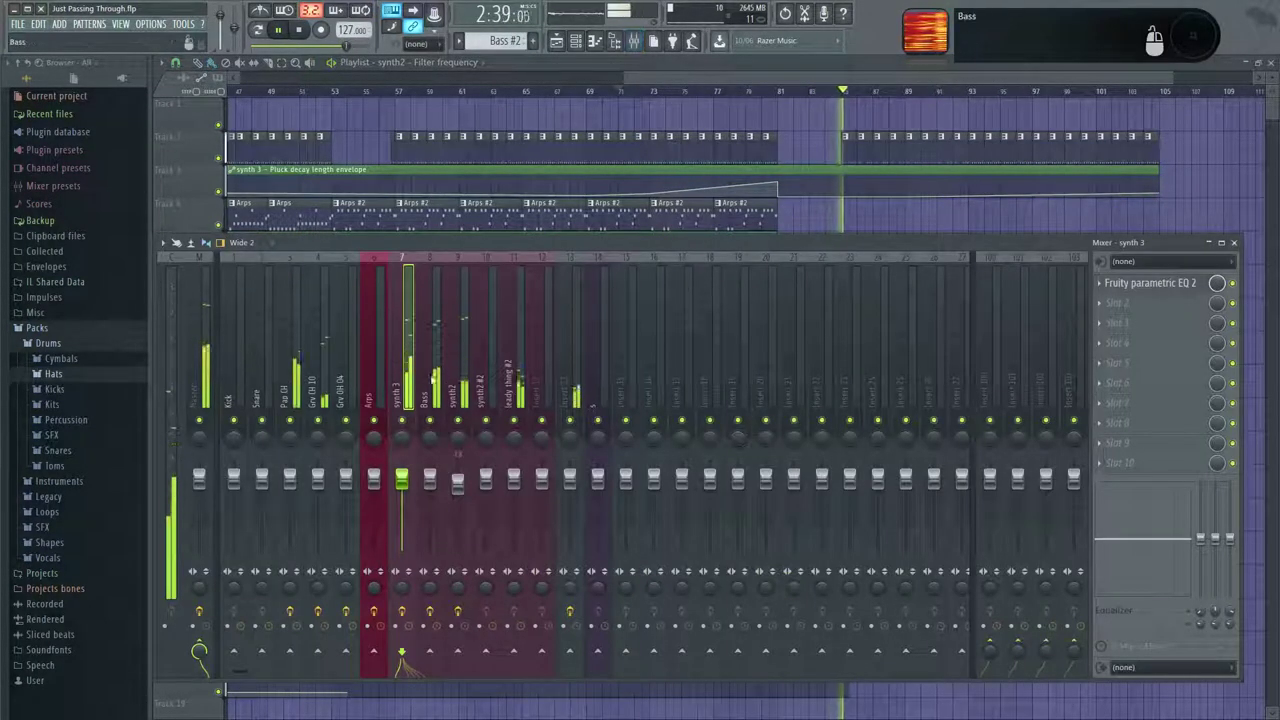
left_click(570, 380)
left_click(543, 378)
left_click(516, 378)
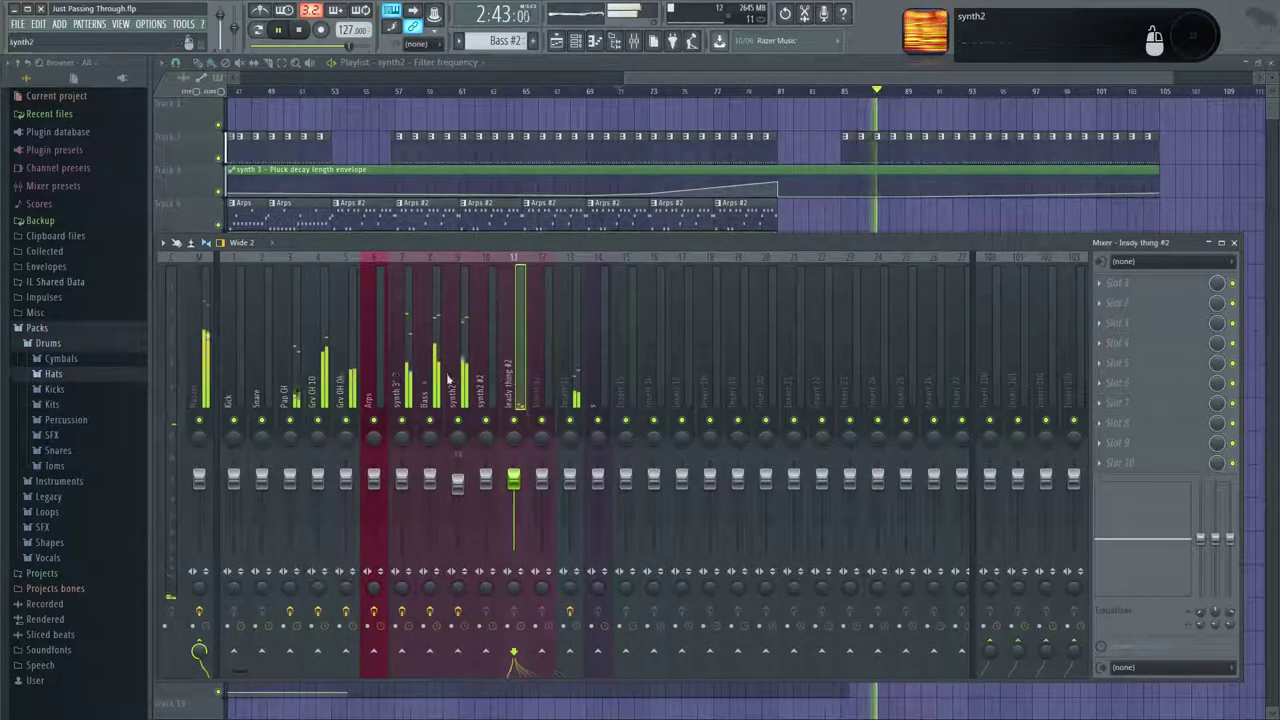
Select the synth 3 mixer track and show the synth3 #3 pattern's notes in the piano roll from the beginning.
left_click(403, 378)
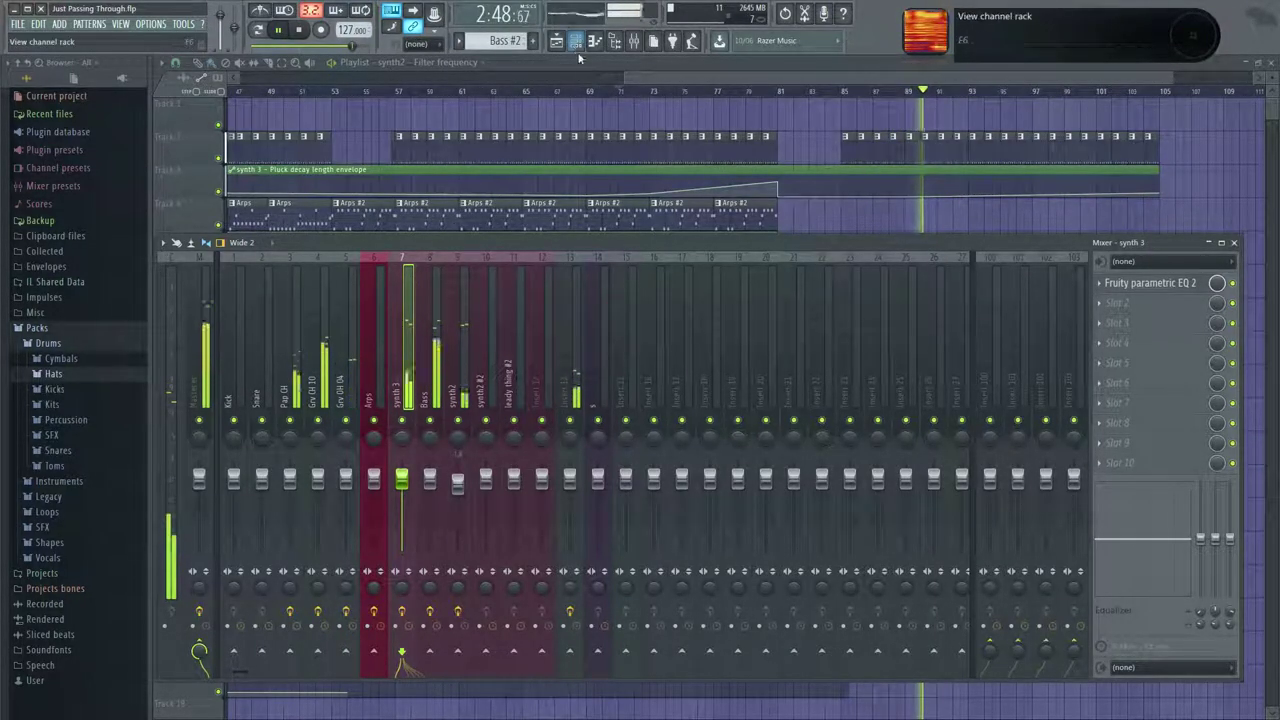
key("F6")
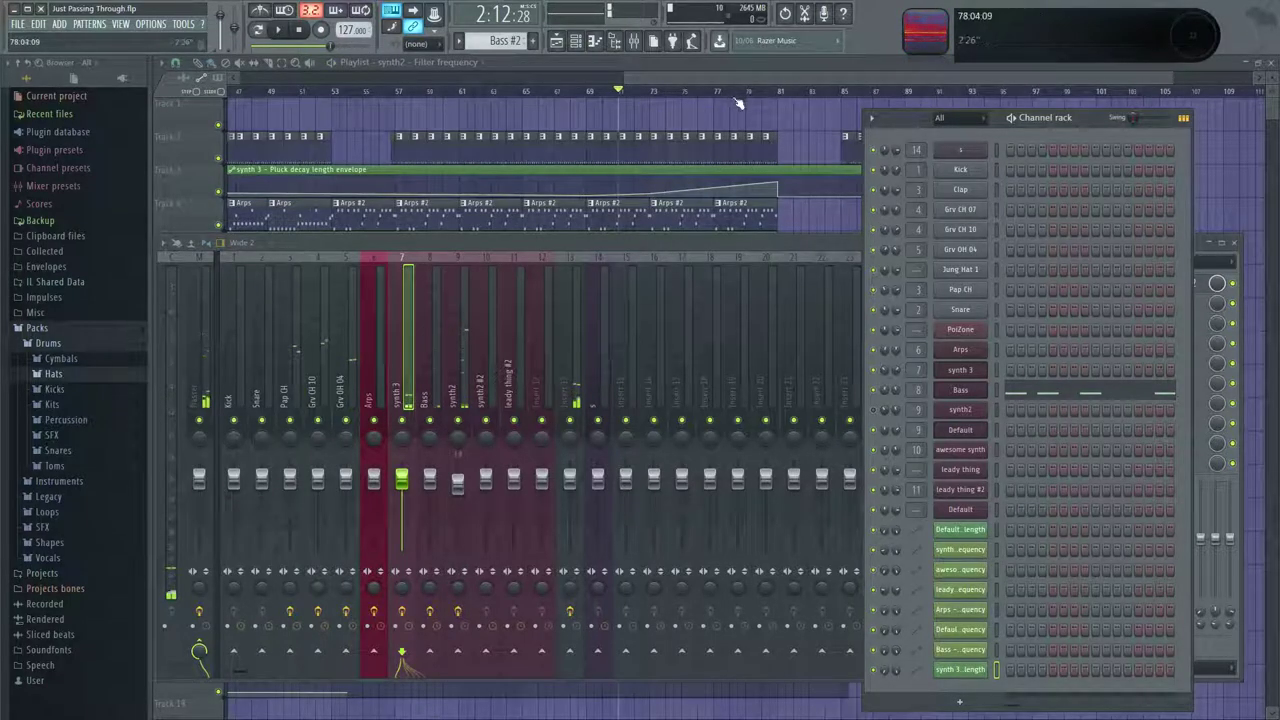
key("F12")
double_click(858, 420)
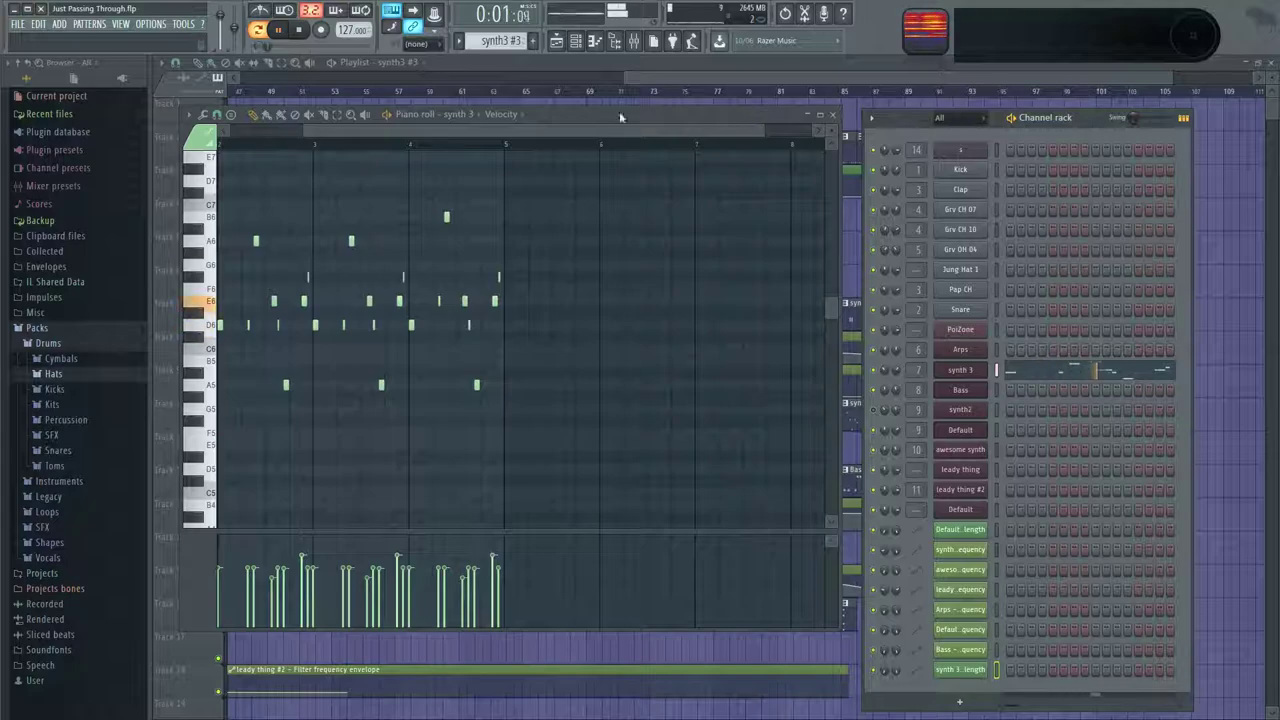
left_click_drag(522, 131, 206, 137)
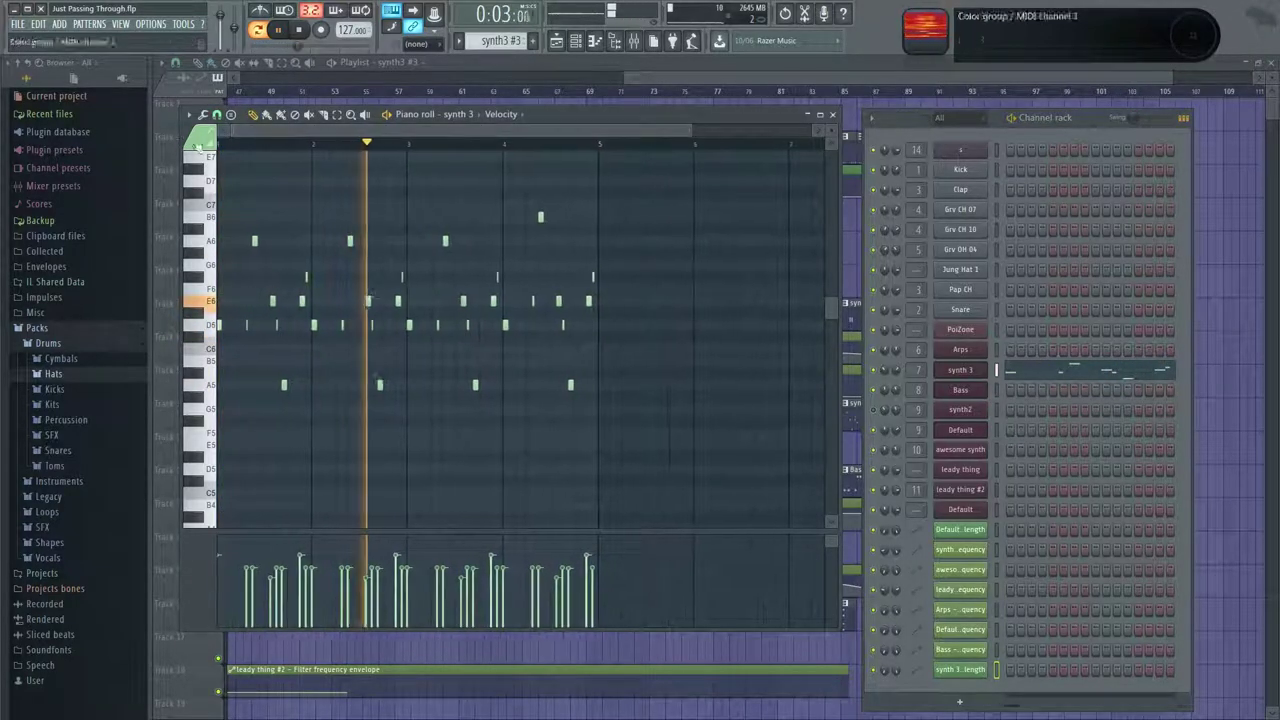
Inspect the synth 3 channel's instrument settings, then close them and return to the mixer.
left_click(634, 42)
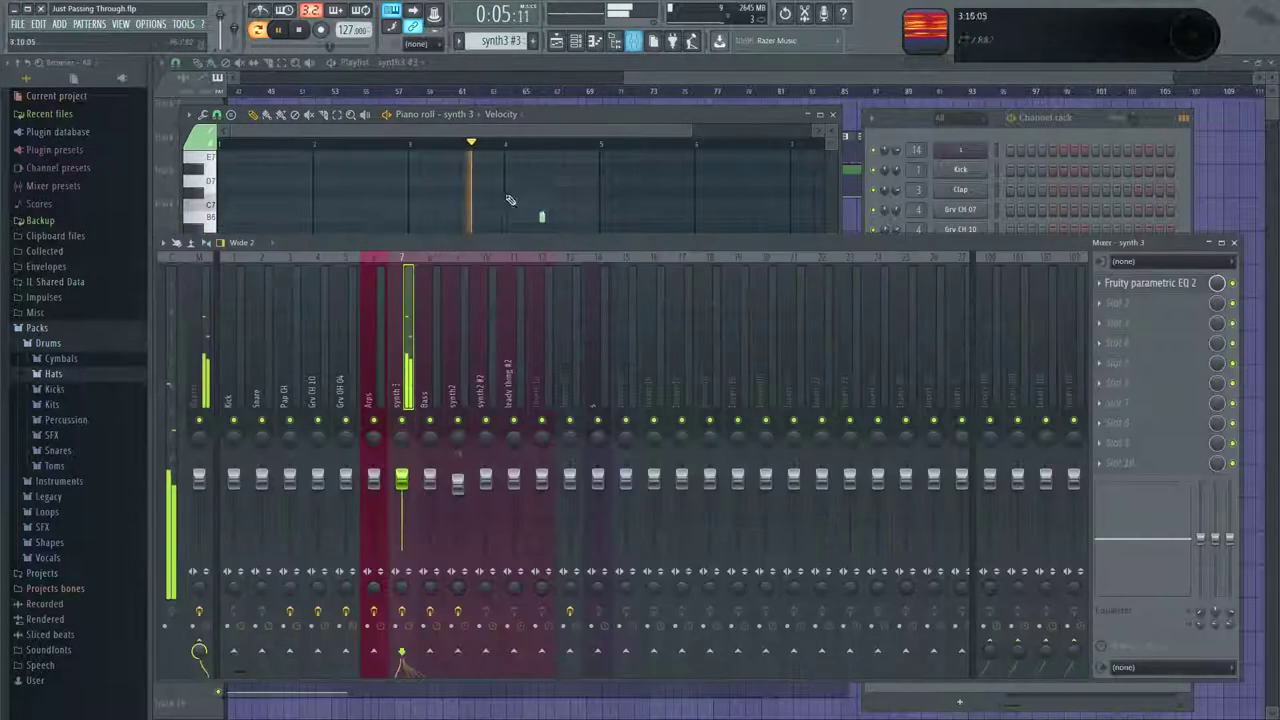
left_click(993, 131)
left_click(950, 368)
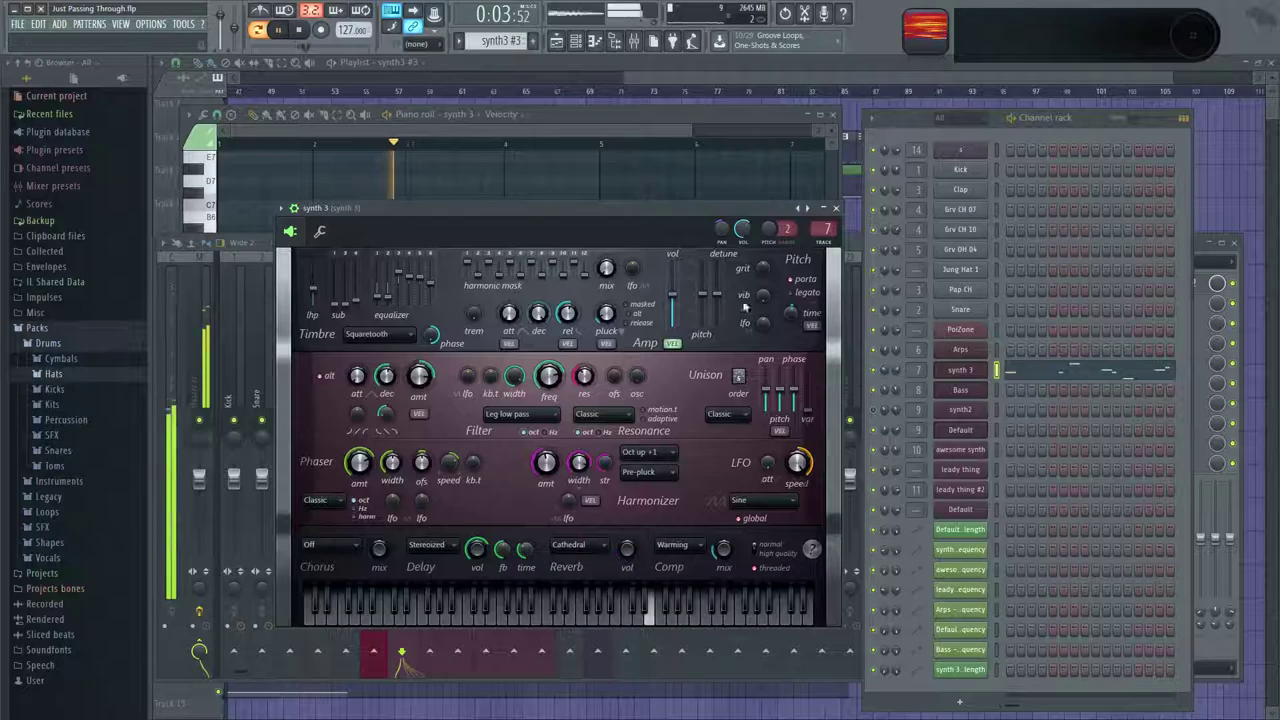
left_click(837, 208)
left_click(805, 248)
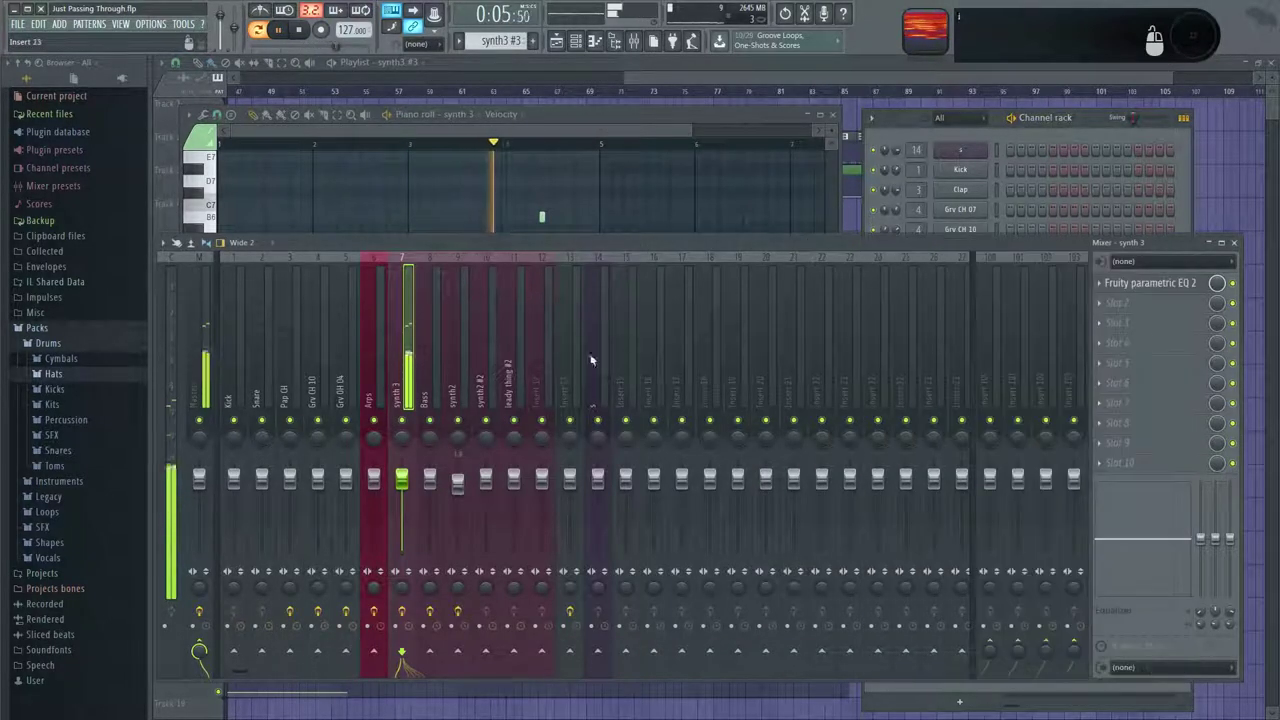
Route the synth 3 mixer track to the empty Insert 15 track as an additional send.
left_click(568, 392)
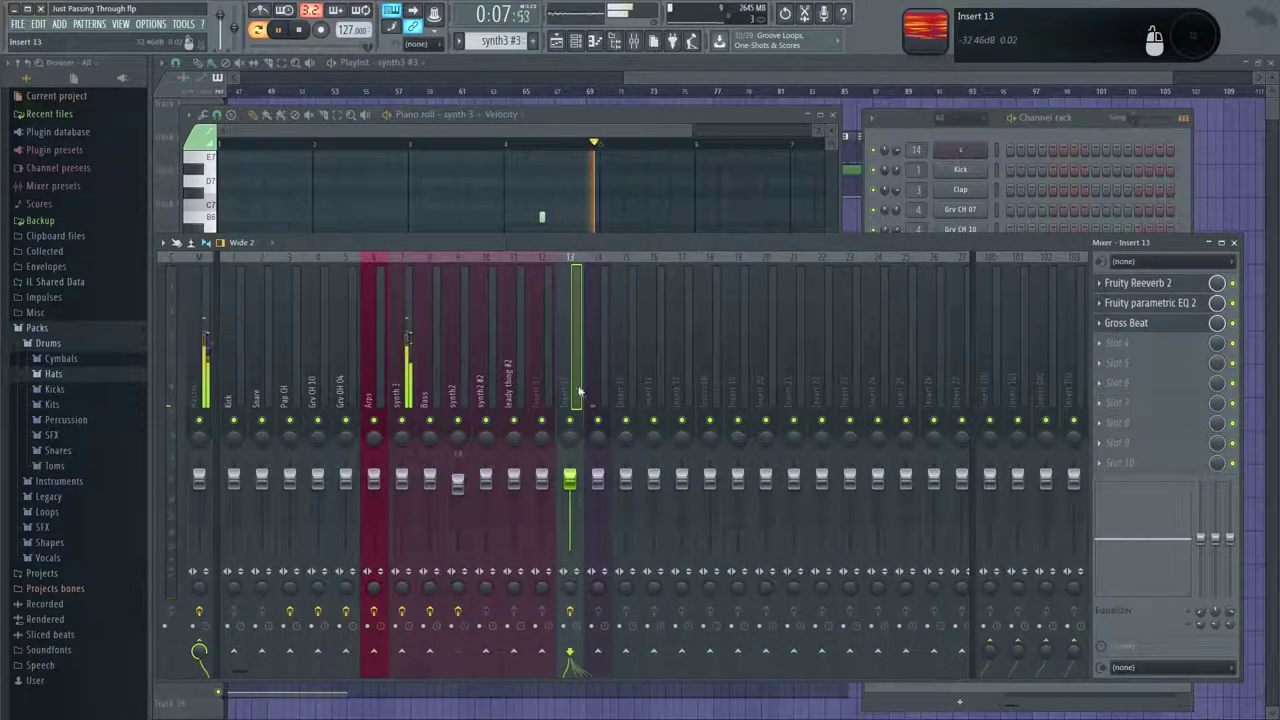
right_click(626, 396)
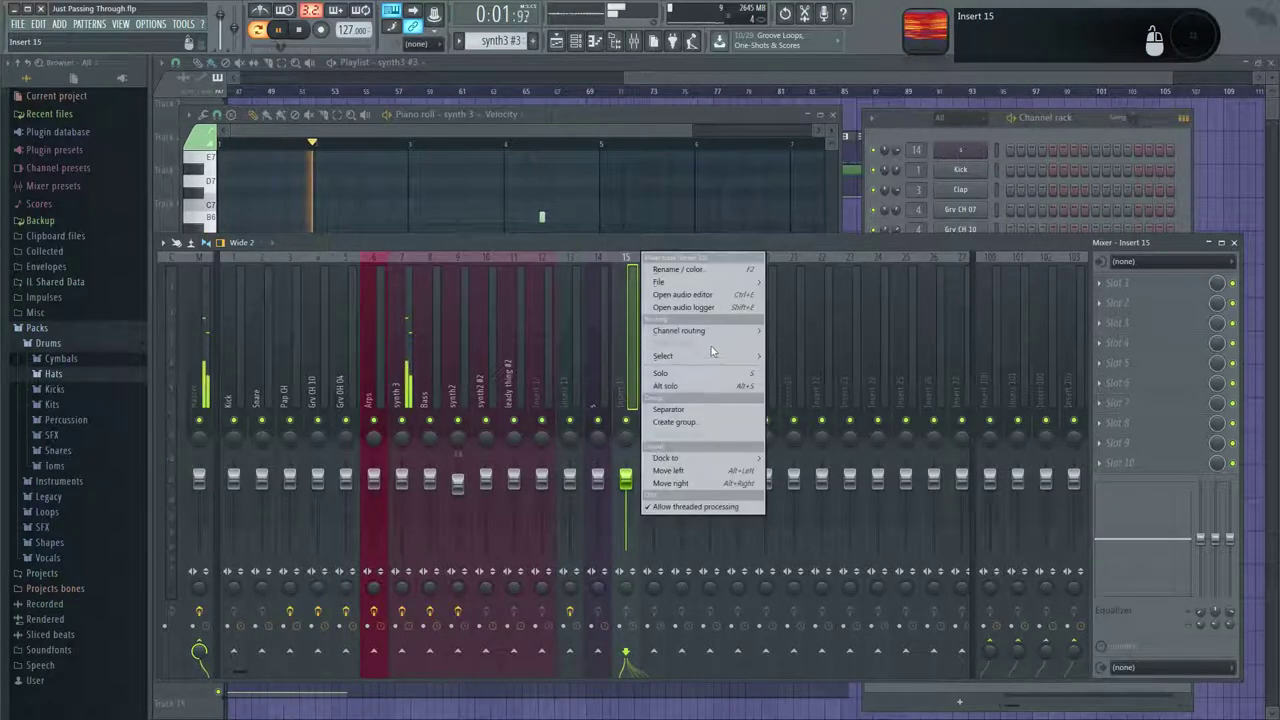
left_click(621, 413)
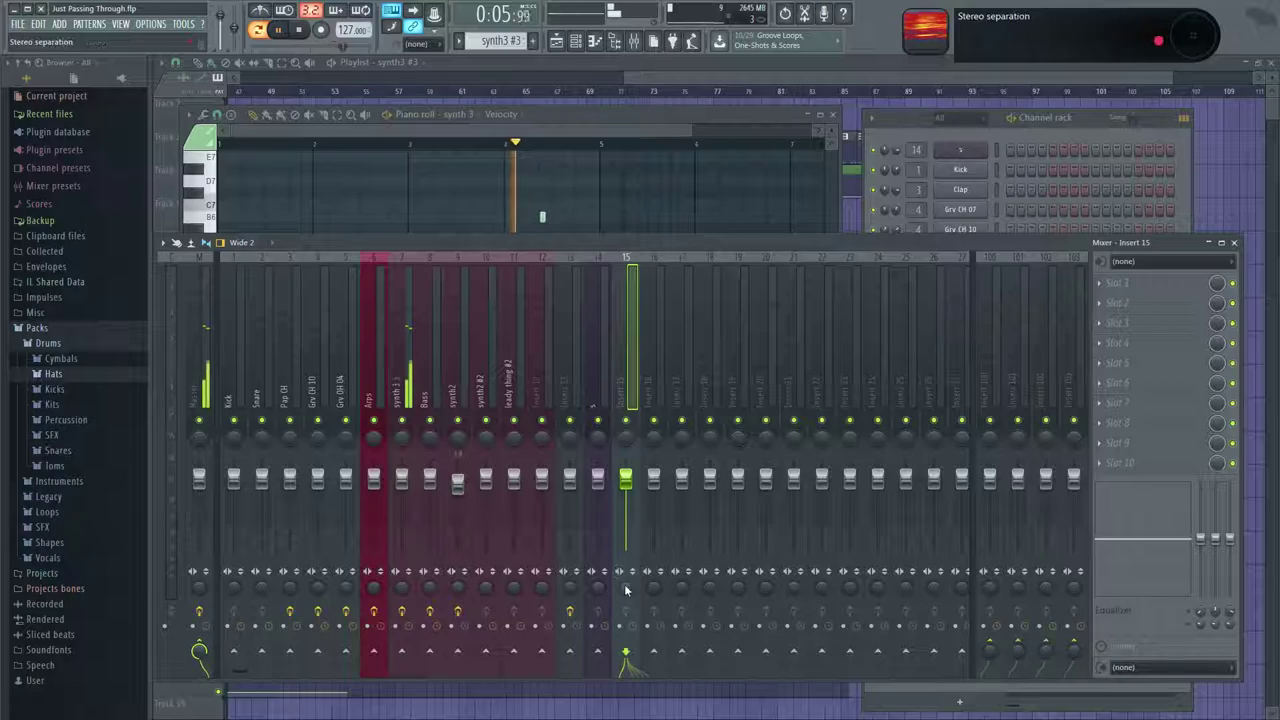
left_click(406, 385)
right_click(627, 650)
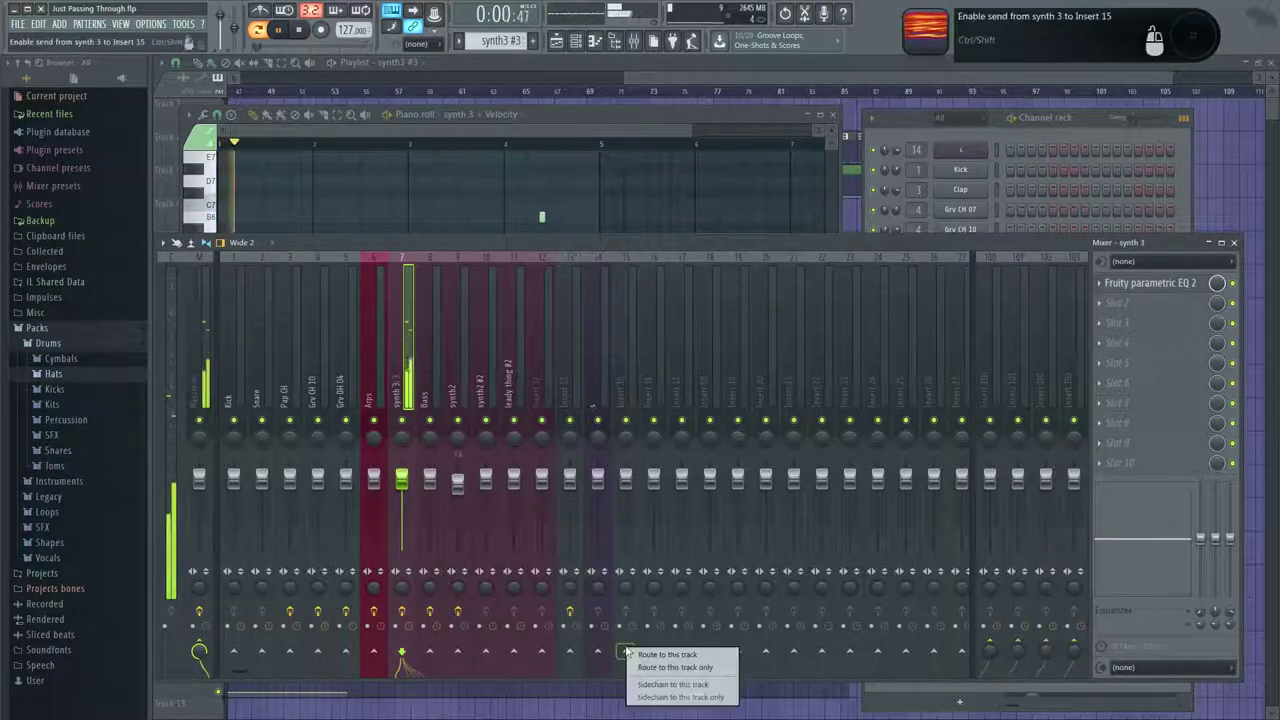
left_click(656, 658)
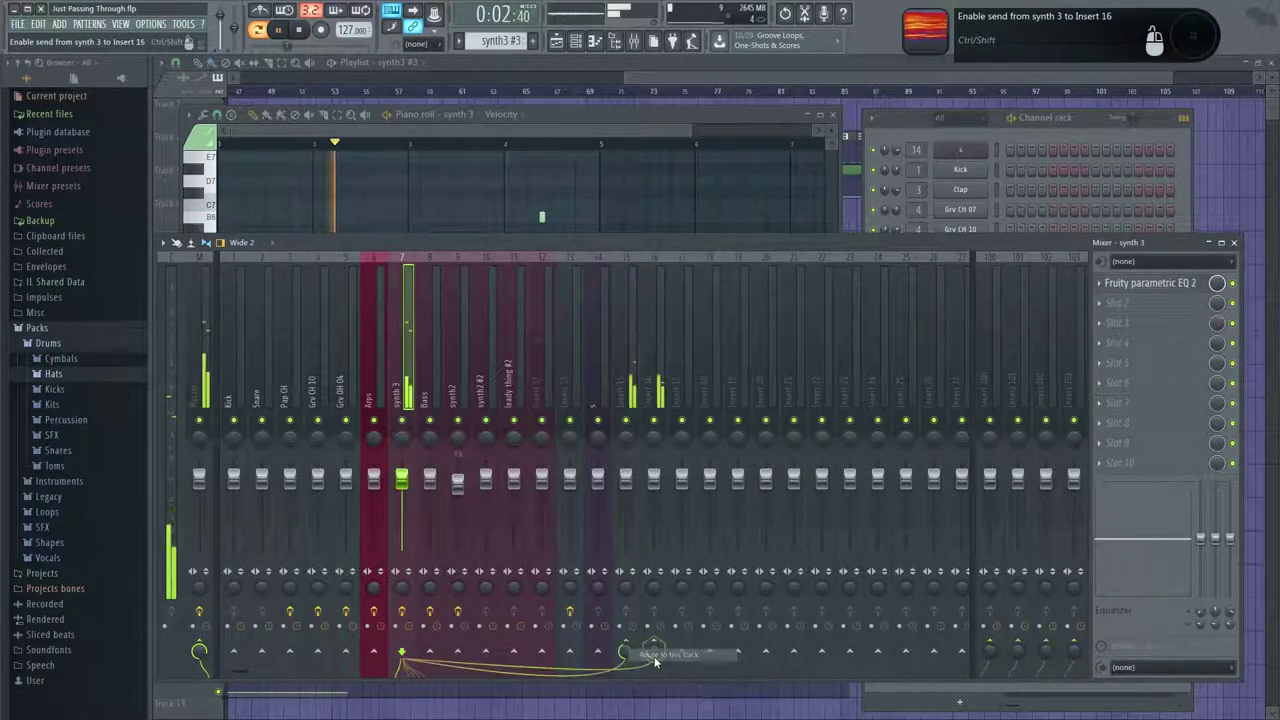
Load Fruity Reeverb 2 in Insert 15's first effect slot and lower its dry level to the minimum.
left_click(629, 401)
left_click(1165, 285)
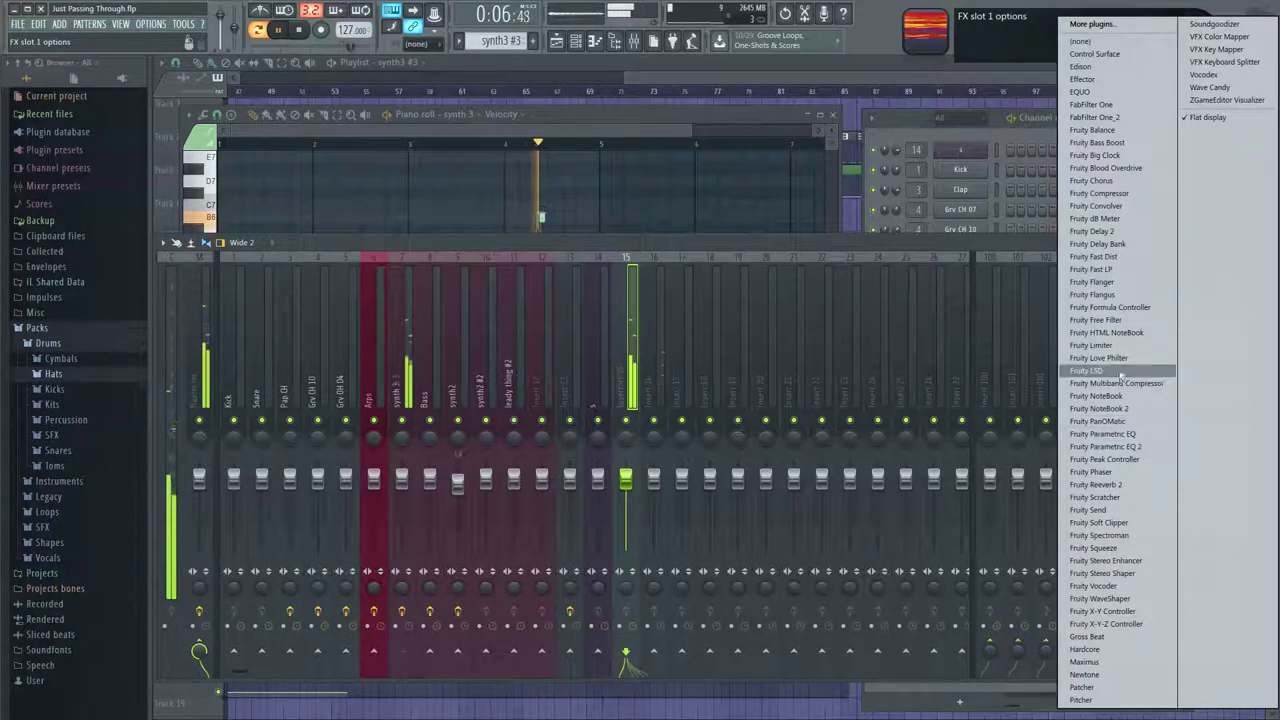
left_click(1098, 484)
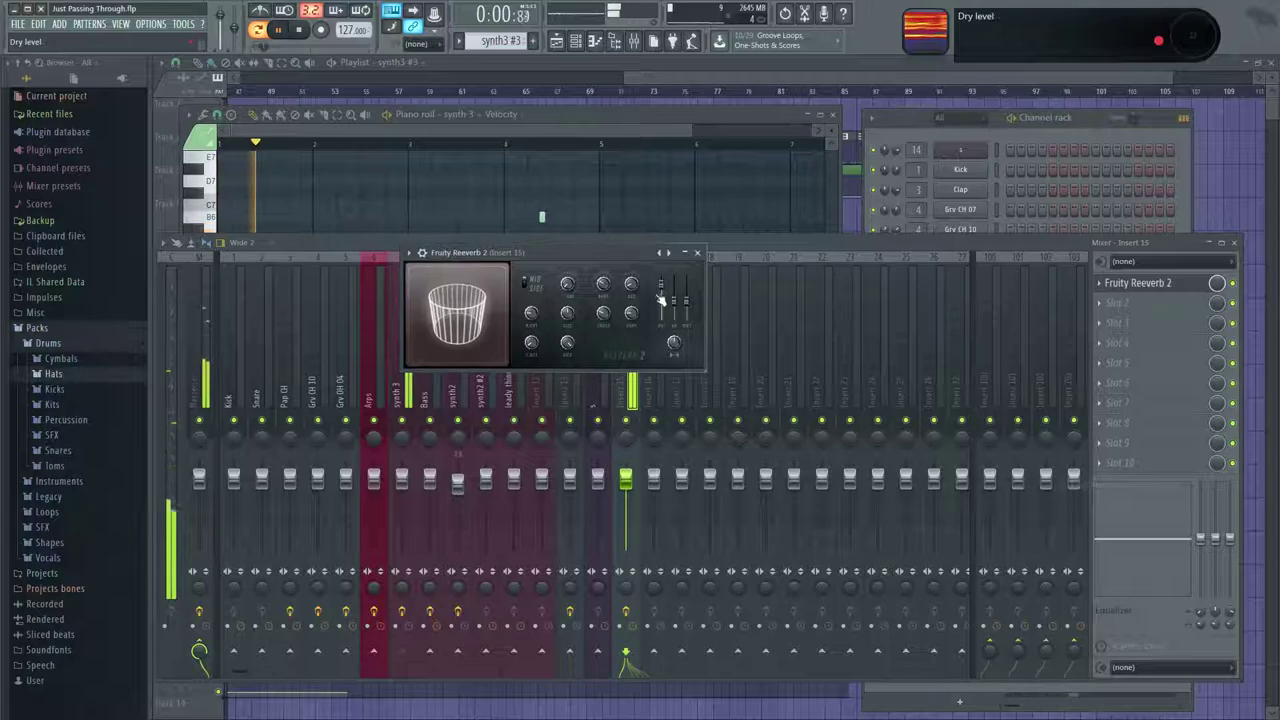
left_click_drag(660, 300, 660, 310)
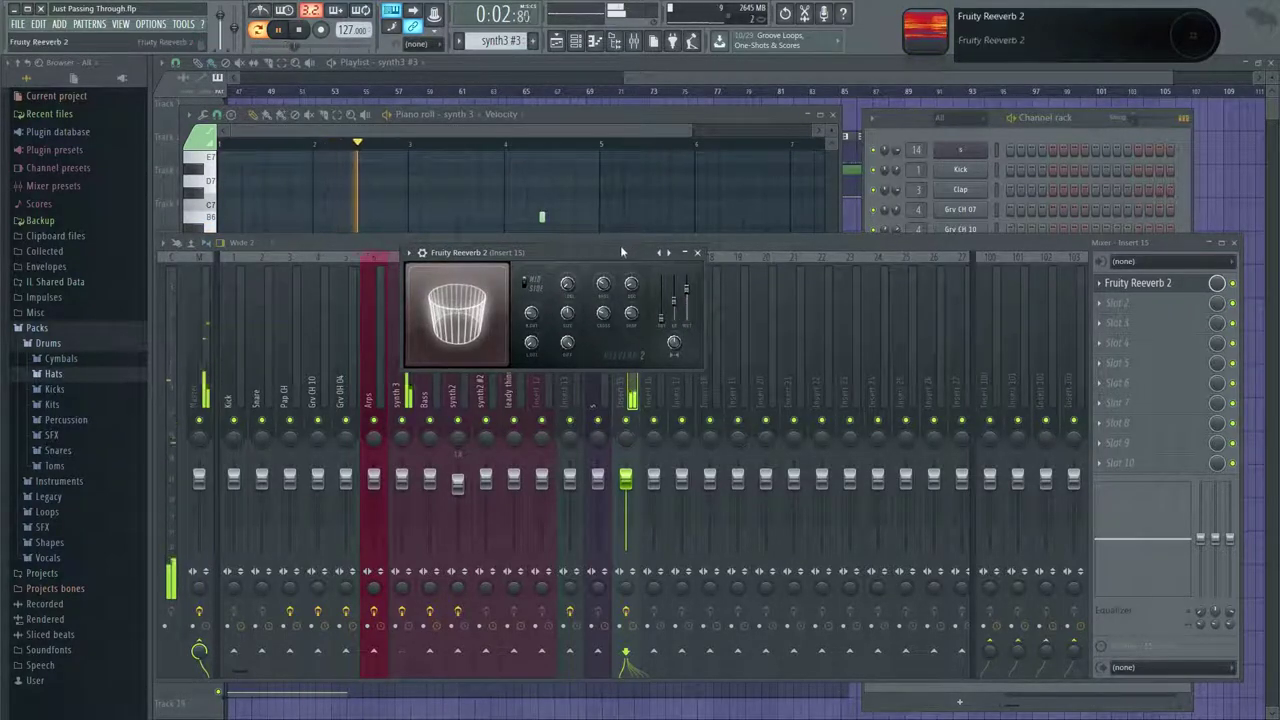
left_click_drag(621, 252, 888, 253)
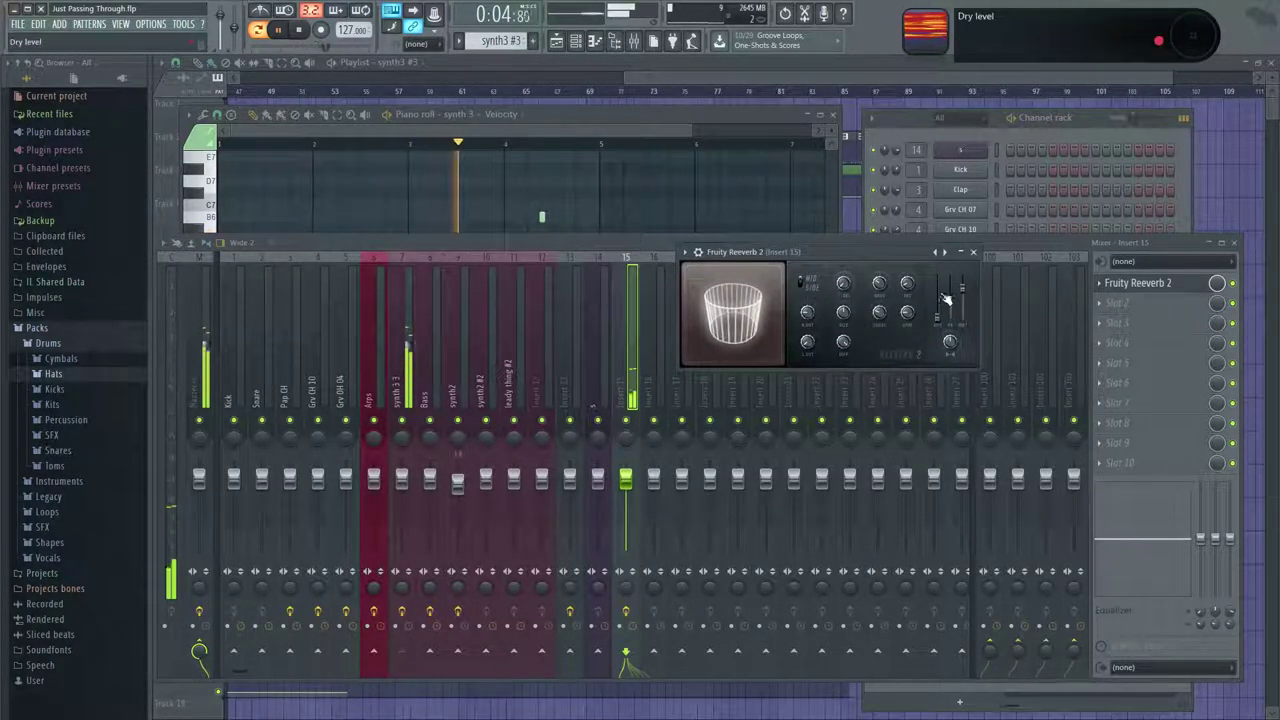
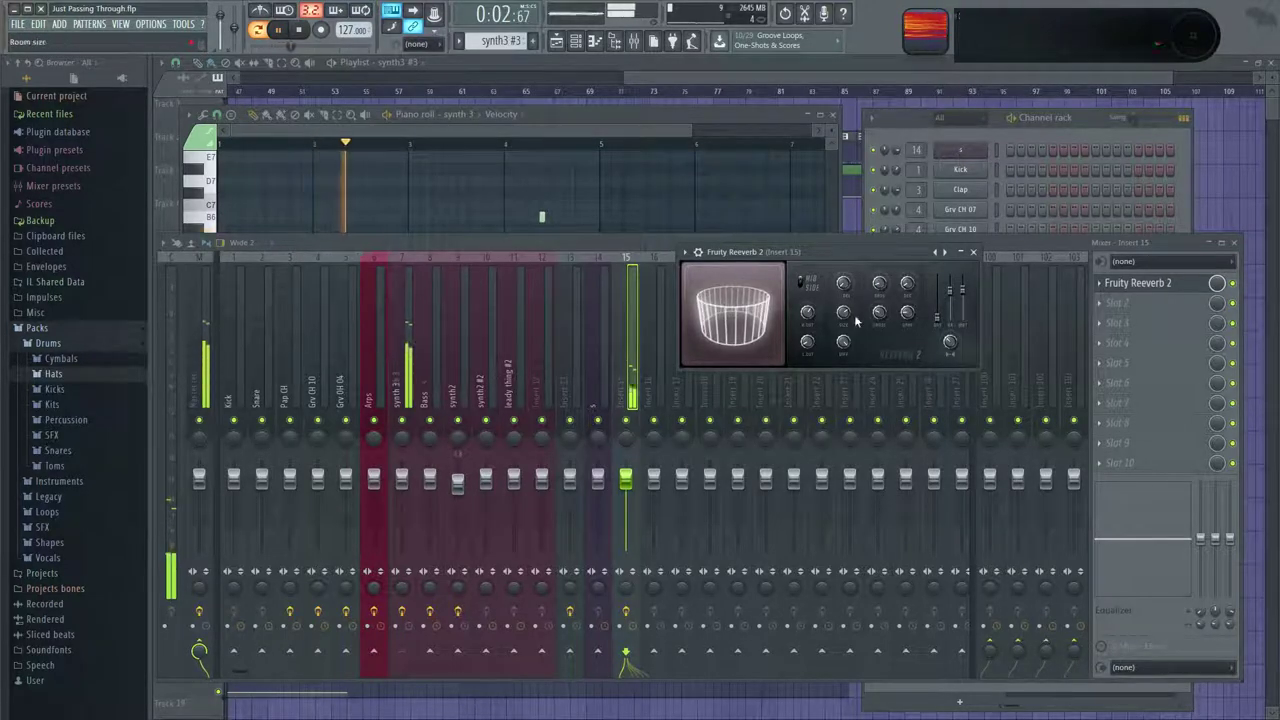
left_click_drag(856, 257, 797, 250)
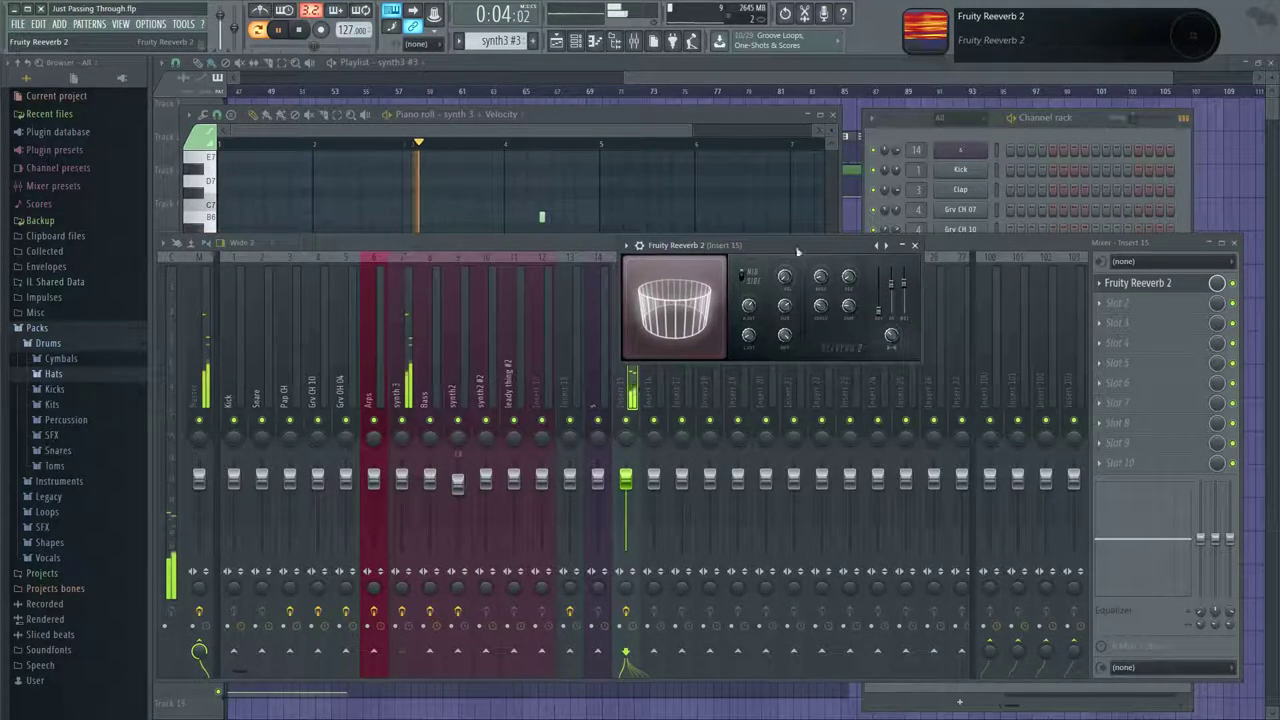
Load Gross Beat in Insert 15's third effect slot and select the Empty volume preset.
left_click(1117, 322)
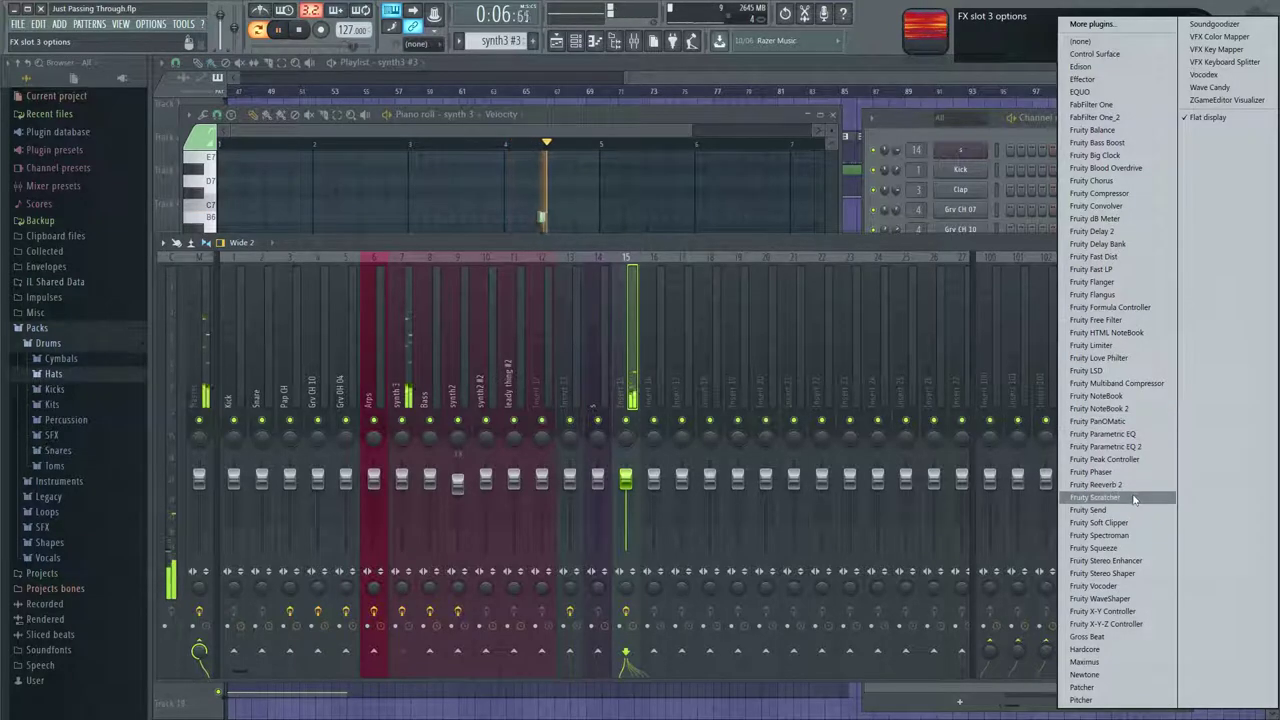
left_click(1087, 636)
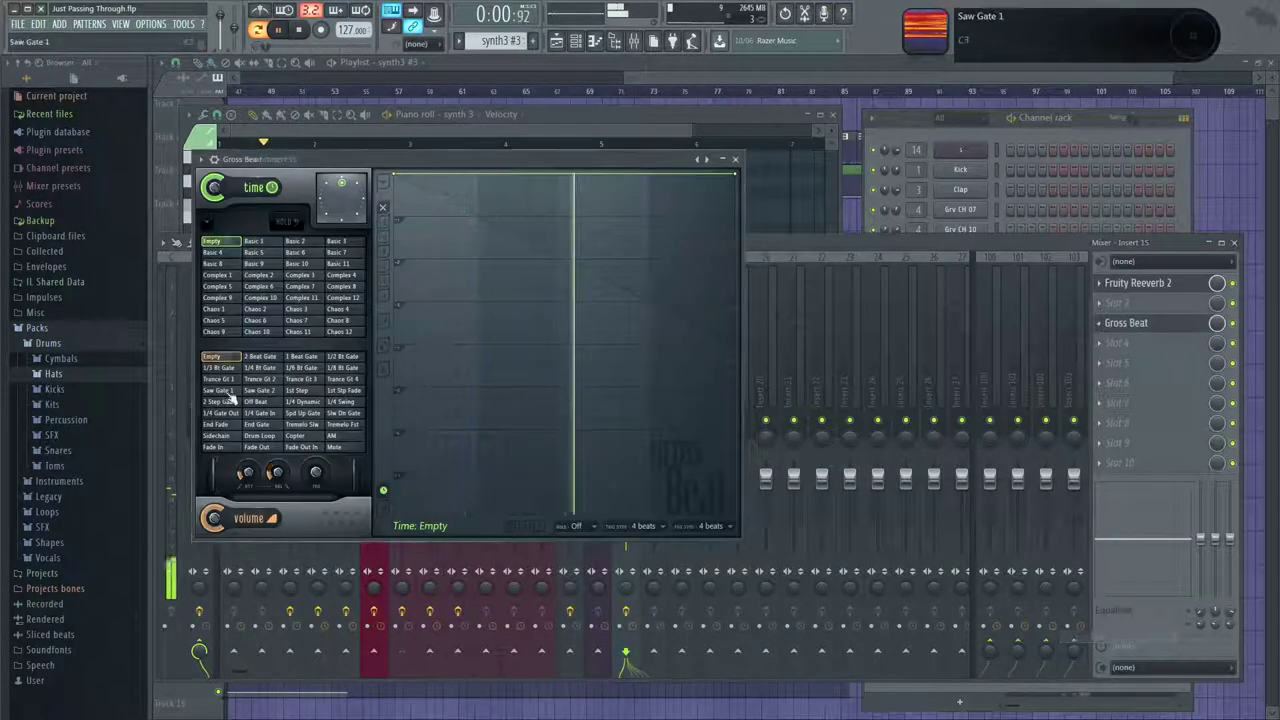
left_click(219, 357)
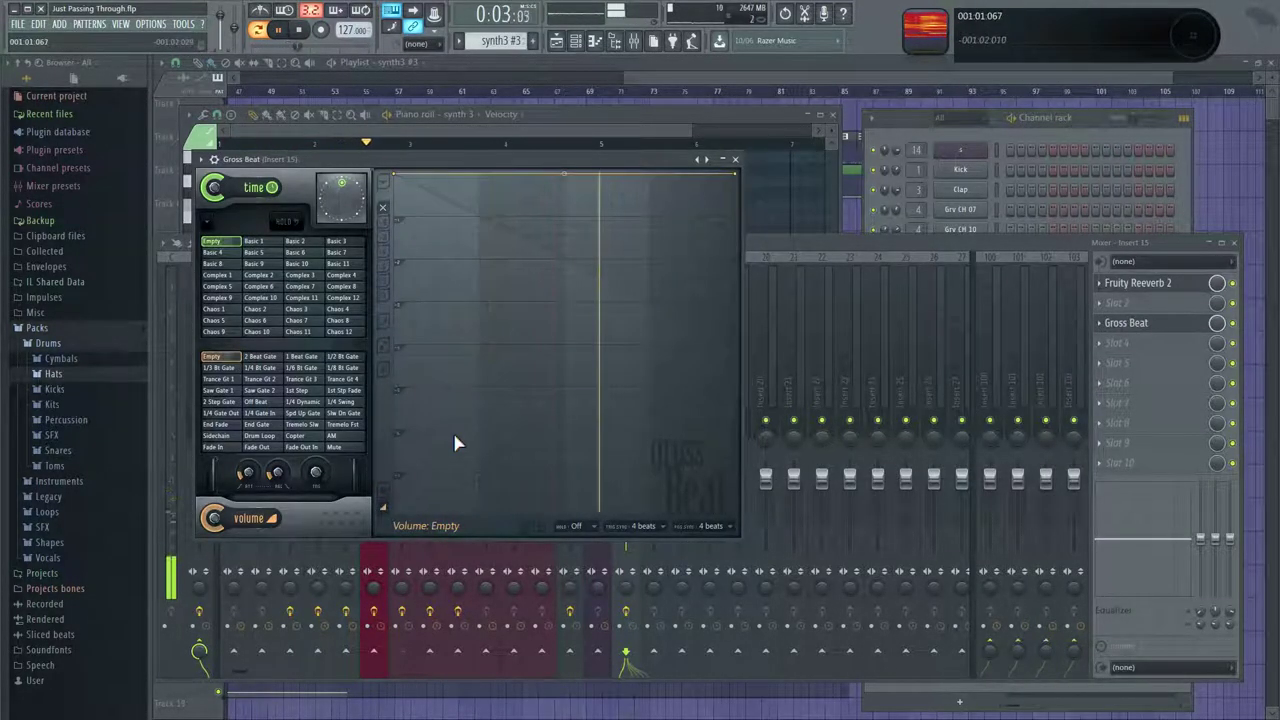
Shape a first dip near the start of Gross Beat's volume envelope, using Single curve 2 for the low point and returning to full volume.
left_click(458, 430)
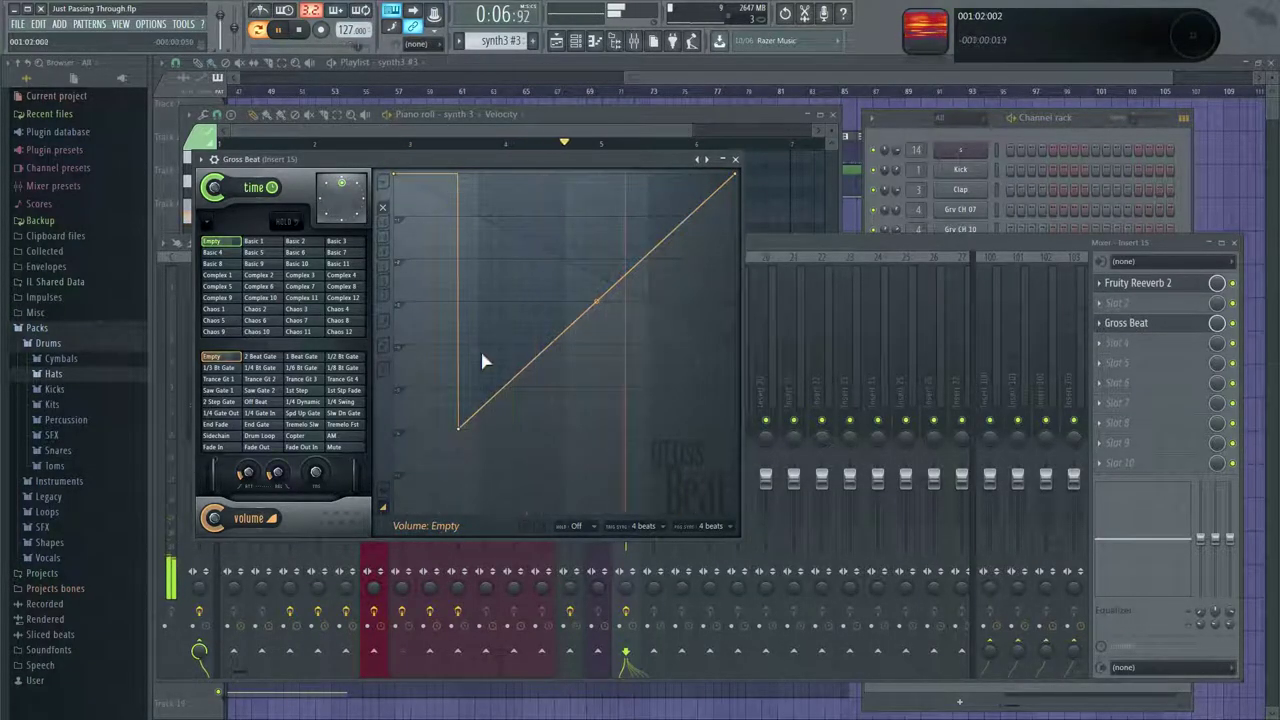
right_click(460, 432)
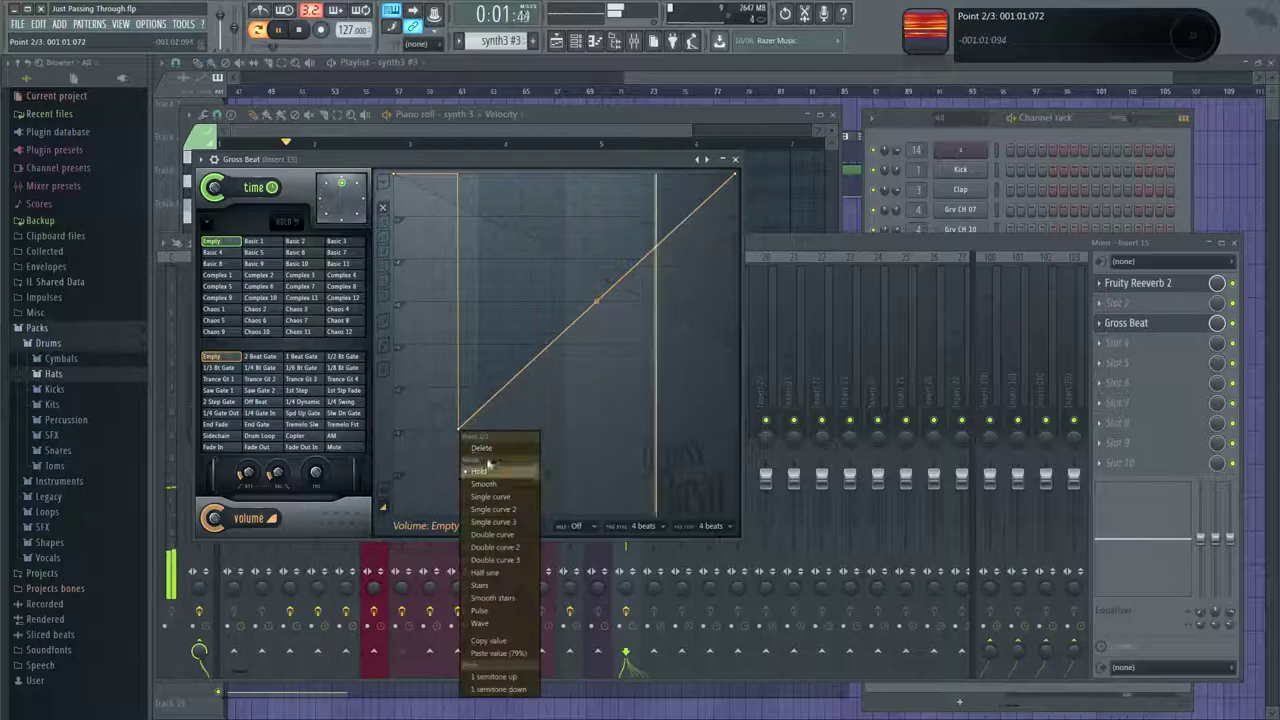
left_click(492, 508)
right_click(460, 175)
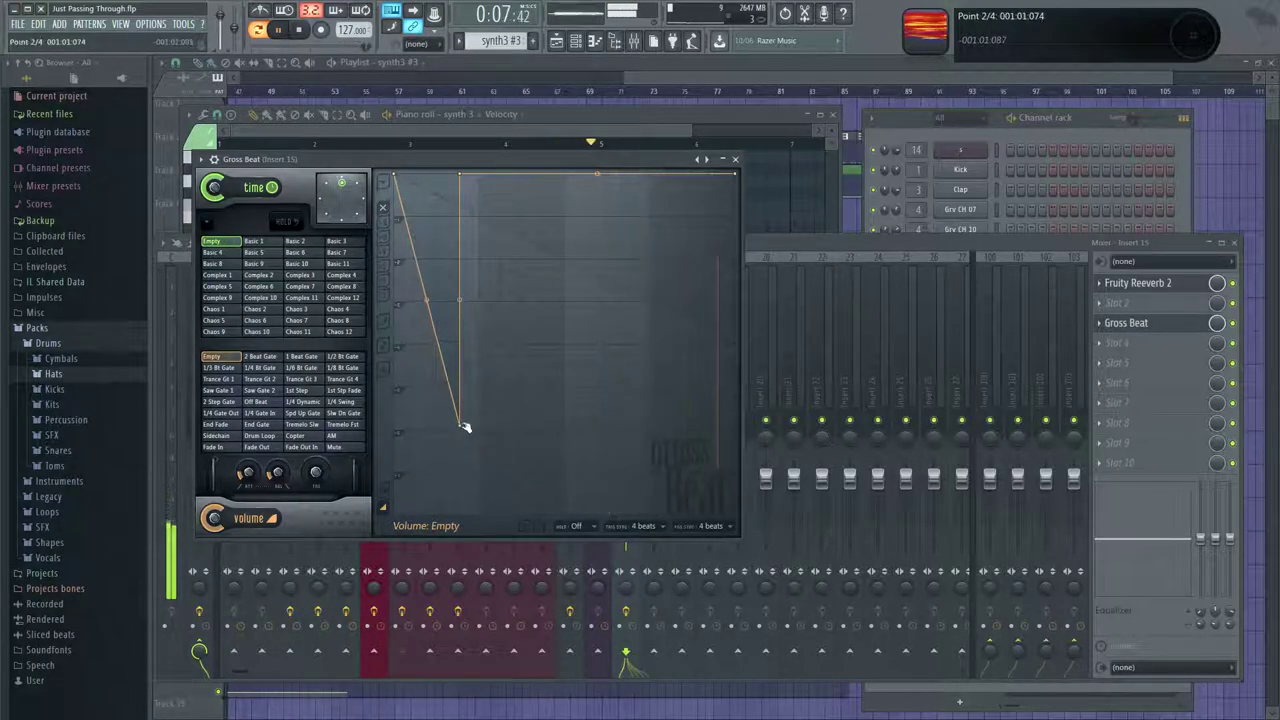
left_click_drag(459, 424, 424, 427)
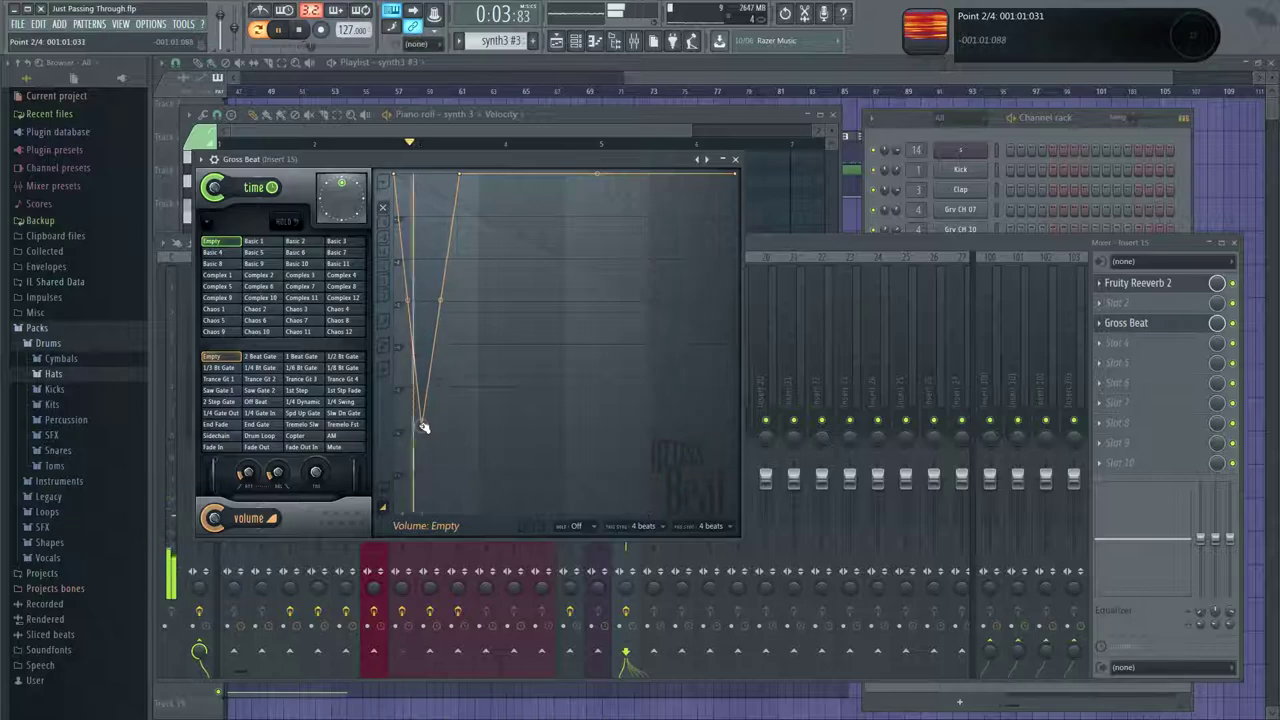
Add alternating low and high points across the rest of the Gross Beat volume envelope to form a repeating zigzag.
left_click(480, 427)
right_click(539, 176)
right_click(564, 421)
right_click(625, 181)
right_click(657, 426)
right_click(705, 179)
right_click(734, 424)
Adjust the low points of the zigzag volume envelope to uneven depths, deepening all dips except the final end point, which is raised.
left_click_drag(735, 424, 735, 391)
left_click_drag(655, 427, 646, 514)
left_click_drag(566, 424, 555, 463)
left_click_drag(479, 426, 483, 455)
left_click_drag(424, 427, 416, 492)
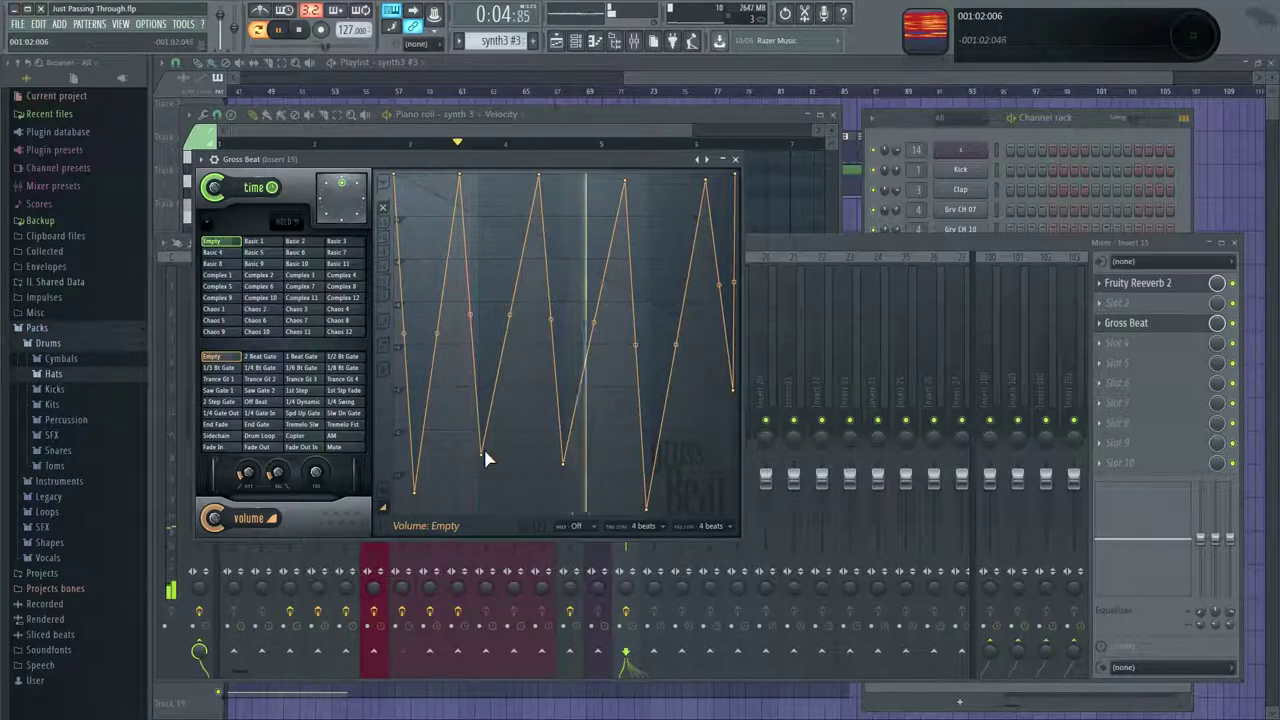
Rename Insert 15 as "synth 3 verb send" and move the track directly after synth 3 in the mixer.
left_click(805, 242)
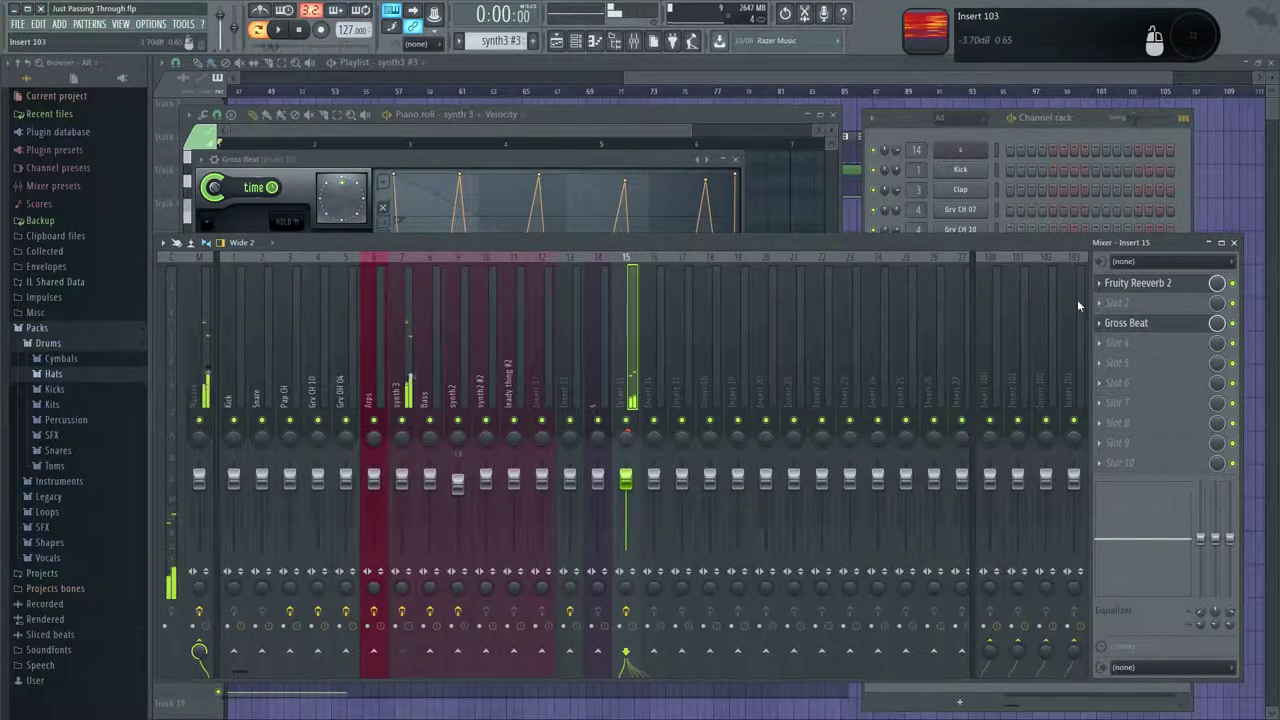
right_click(631, 411)
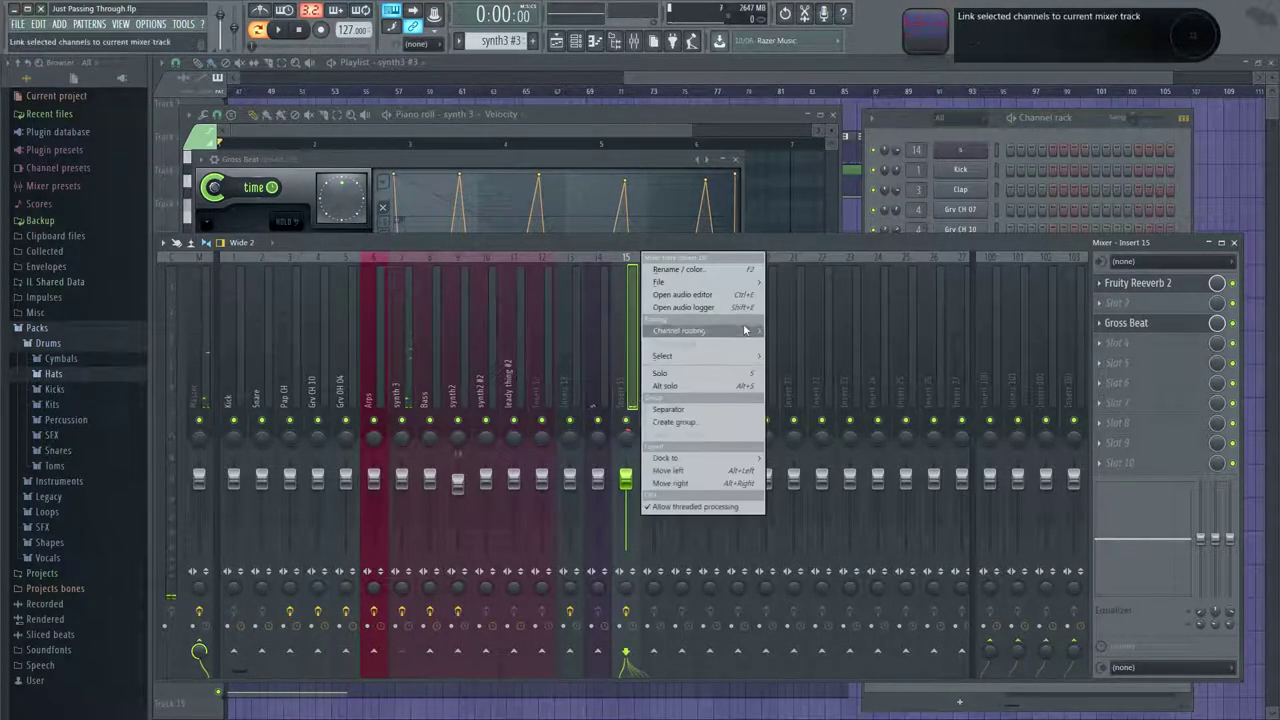
left_click(714, 270)
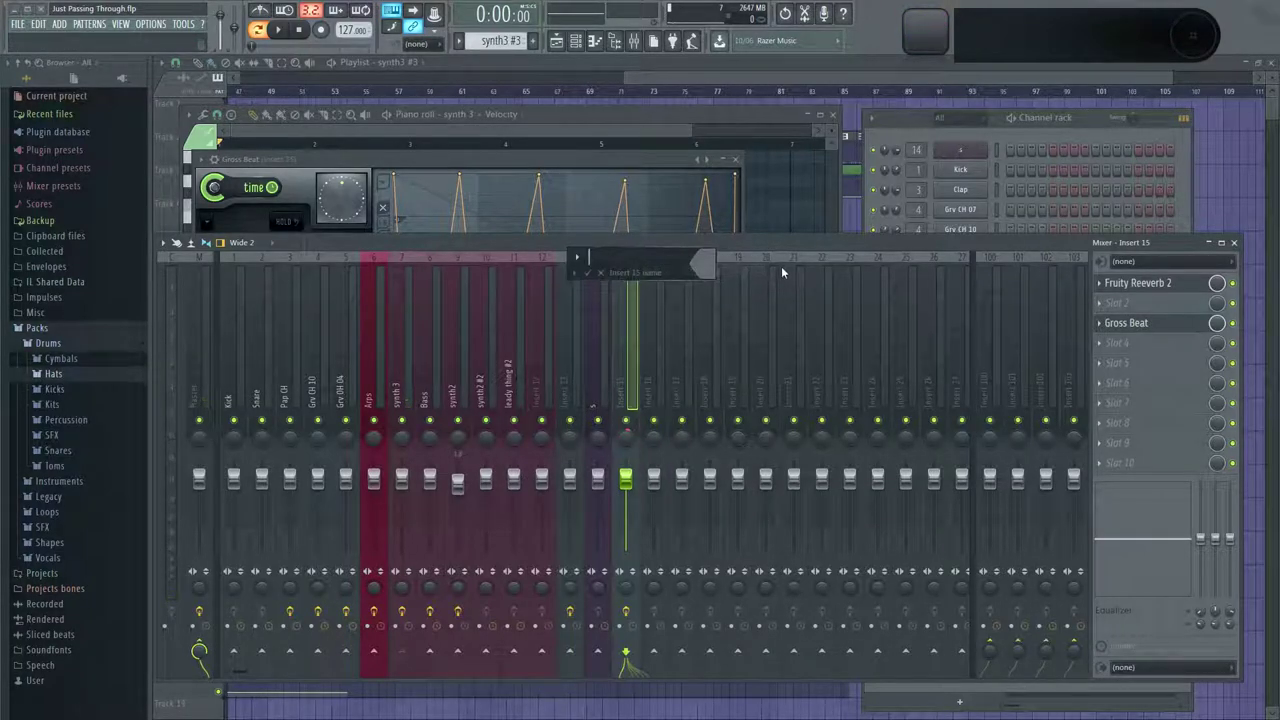
type("synth ")
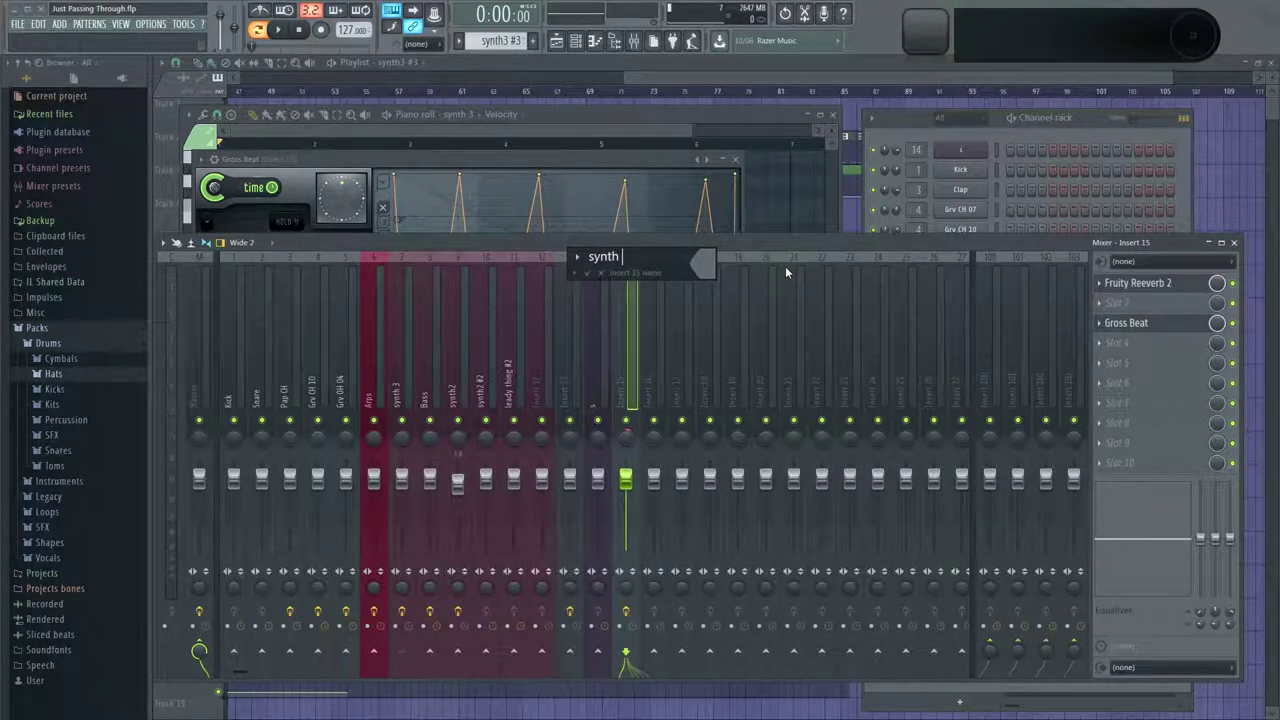
type("3 verb send")
key("Return")
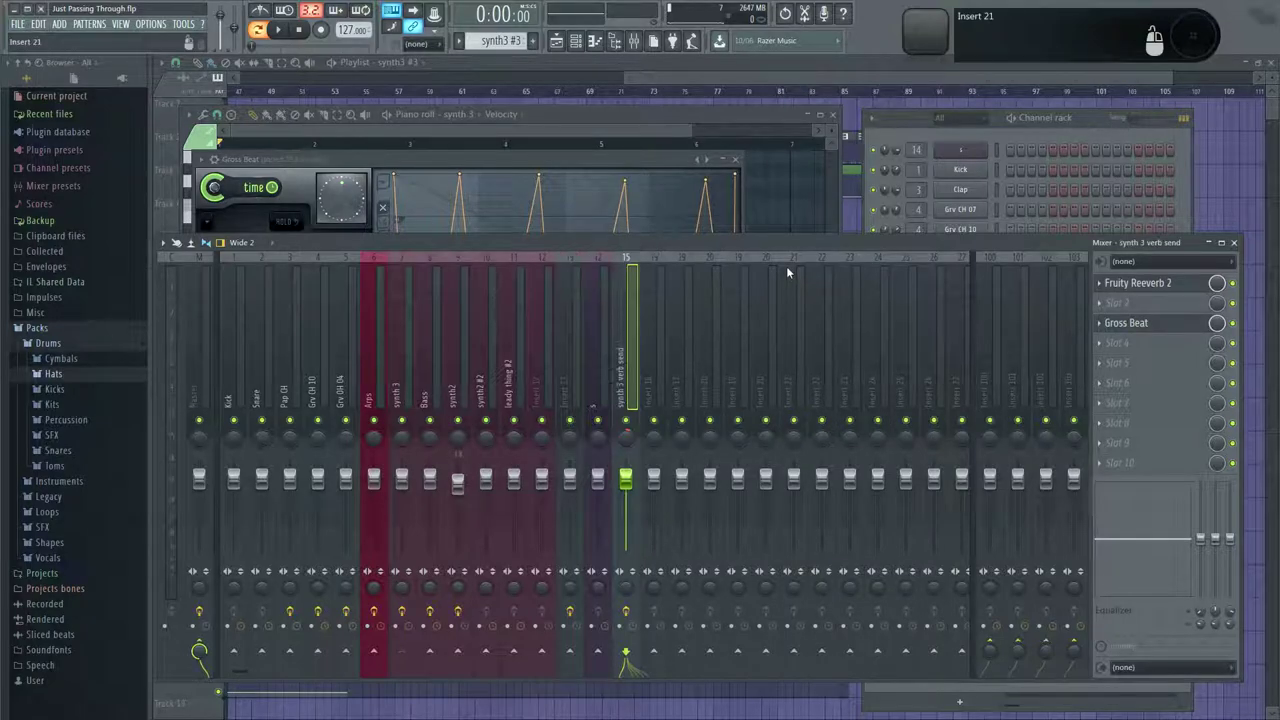
scroll(788, 272, "up", 7)
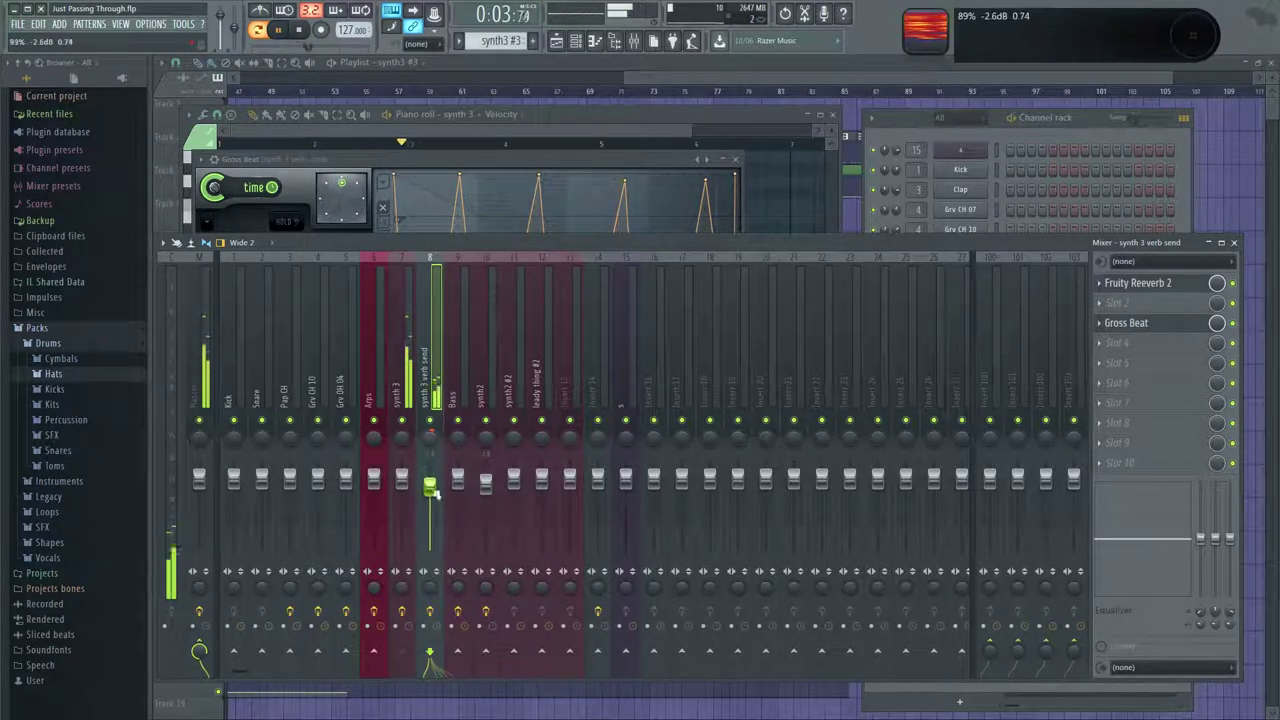
Load Fruity Parametric EQ 2 in the fourth effect slot of the synth 3 verb send track.
left_click(1124, 341)
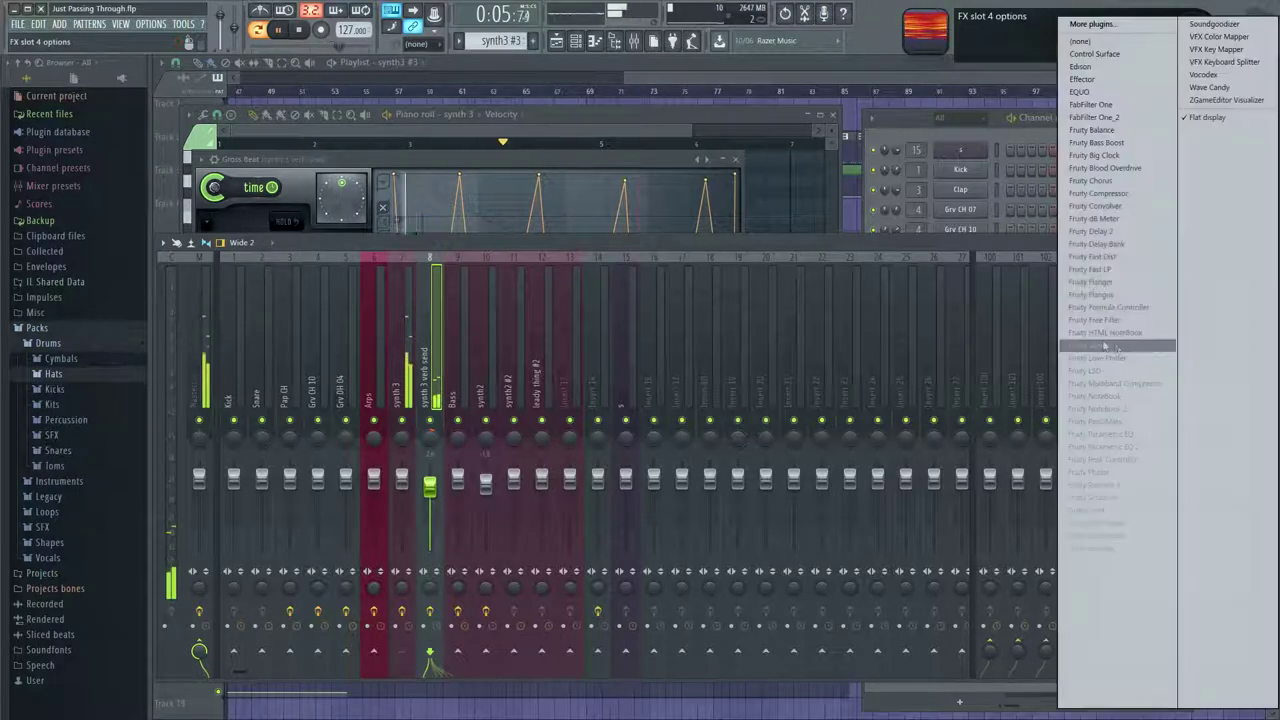
left_click(1155, 442)
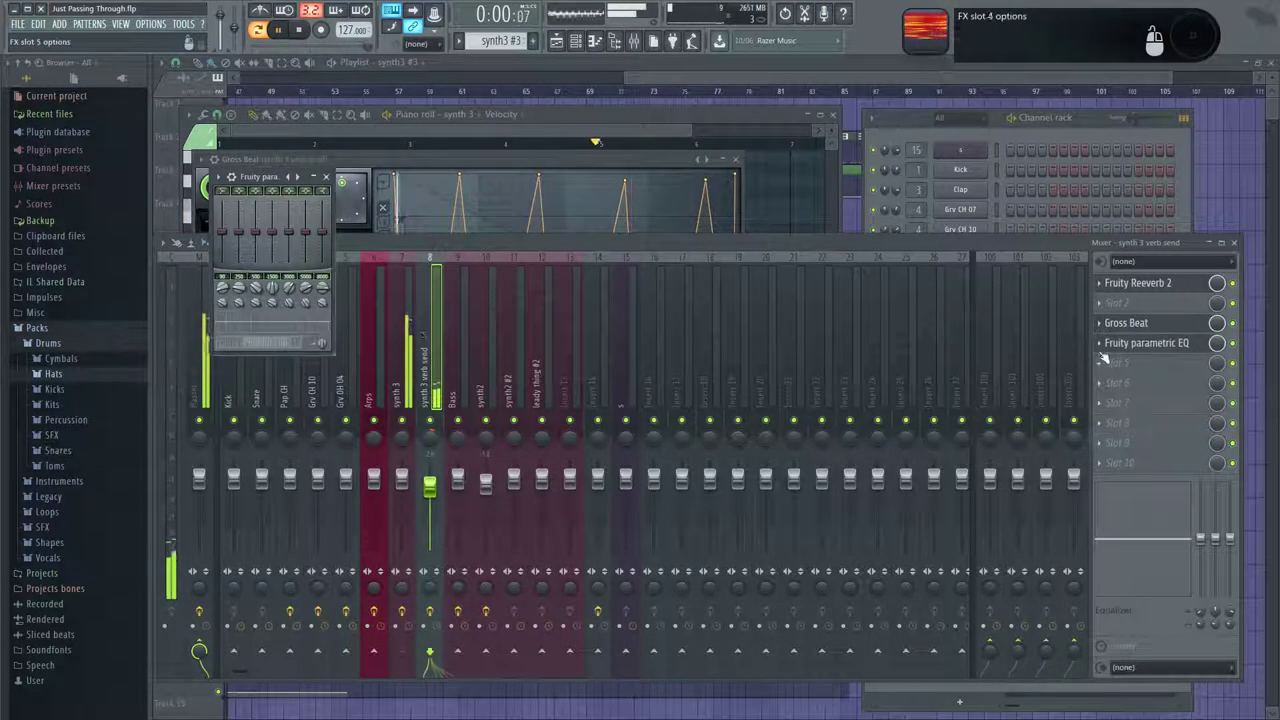
left_click(1099, 344)
left_click(1122, 359)
left_click(1126, 444)
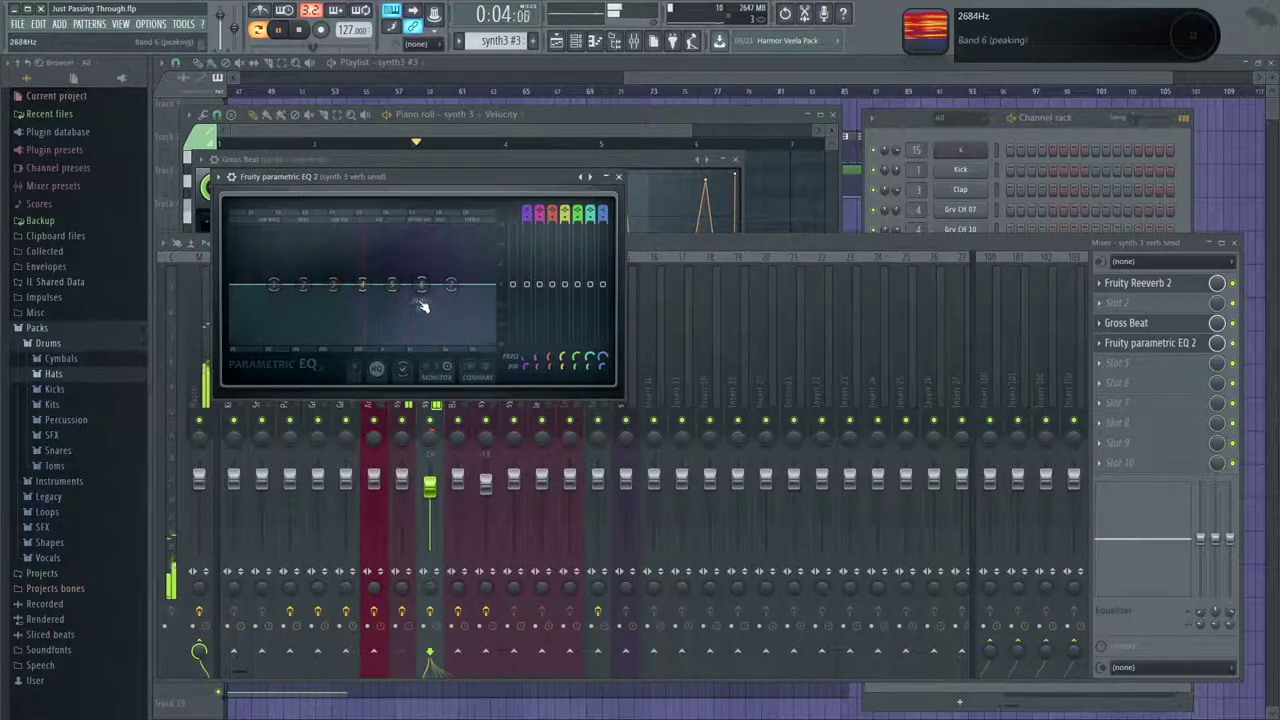
Shape the synth 3 verb send EQ with a mid-range dip at band 5 and a high boost at band 6.
left_click_drag(391, 290, 360, 327)
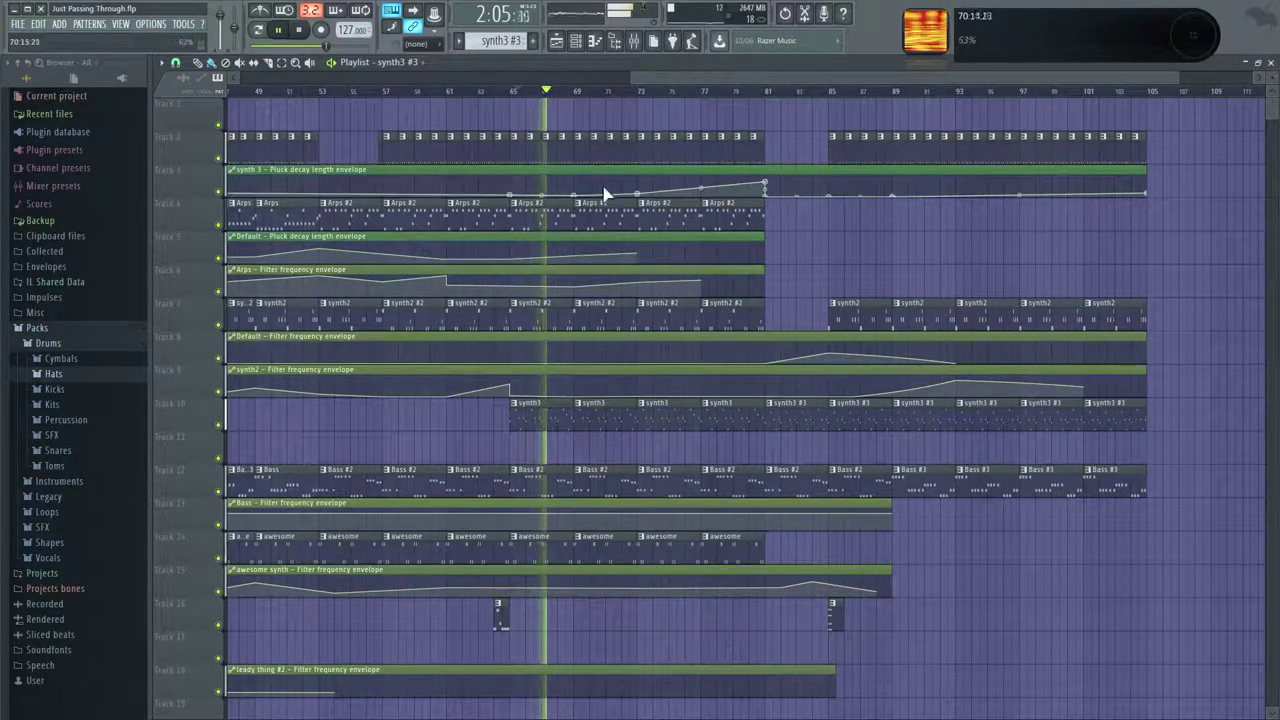
Adjust the stereo separation of the synth 3 verb send track and lower its volume fader slightly.
scroll(658, 70, "right", 2)
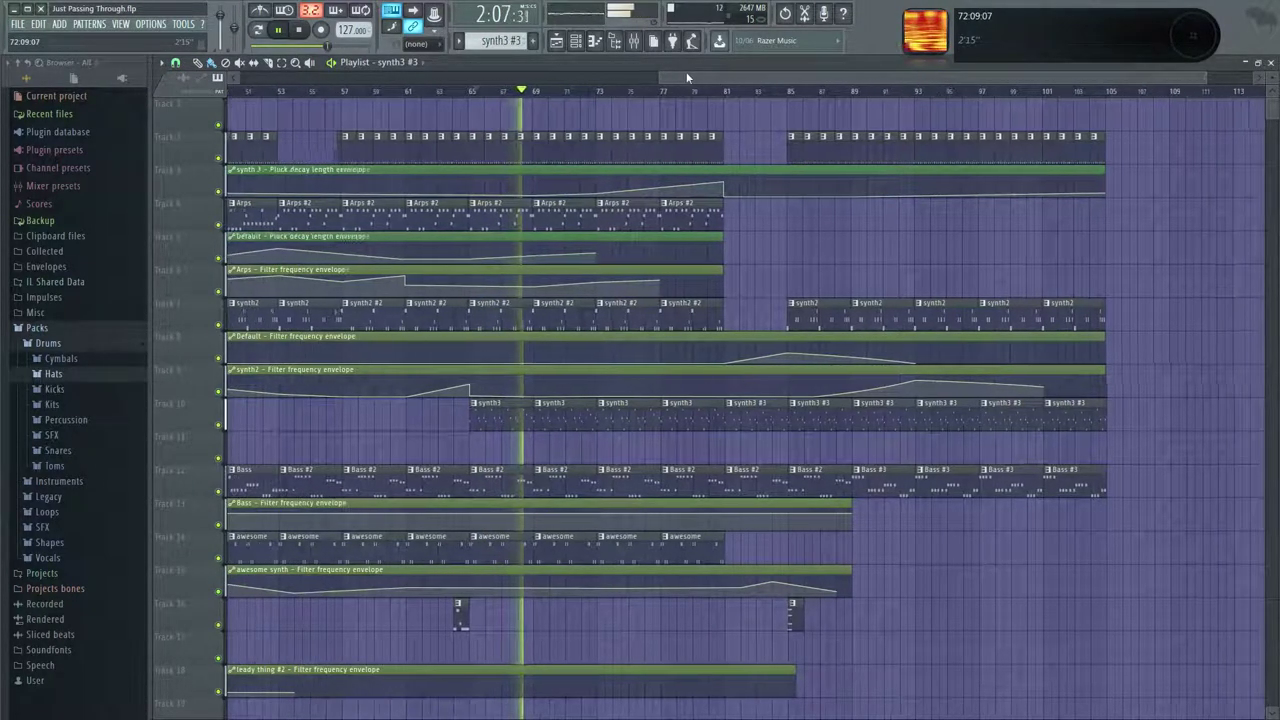
left_click(633, 45)
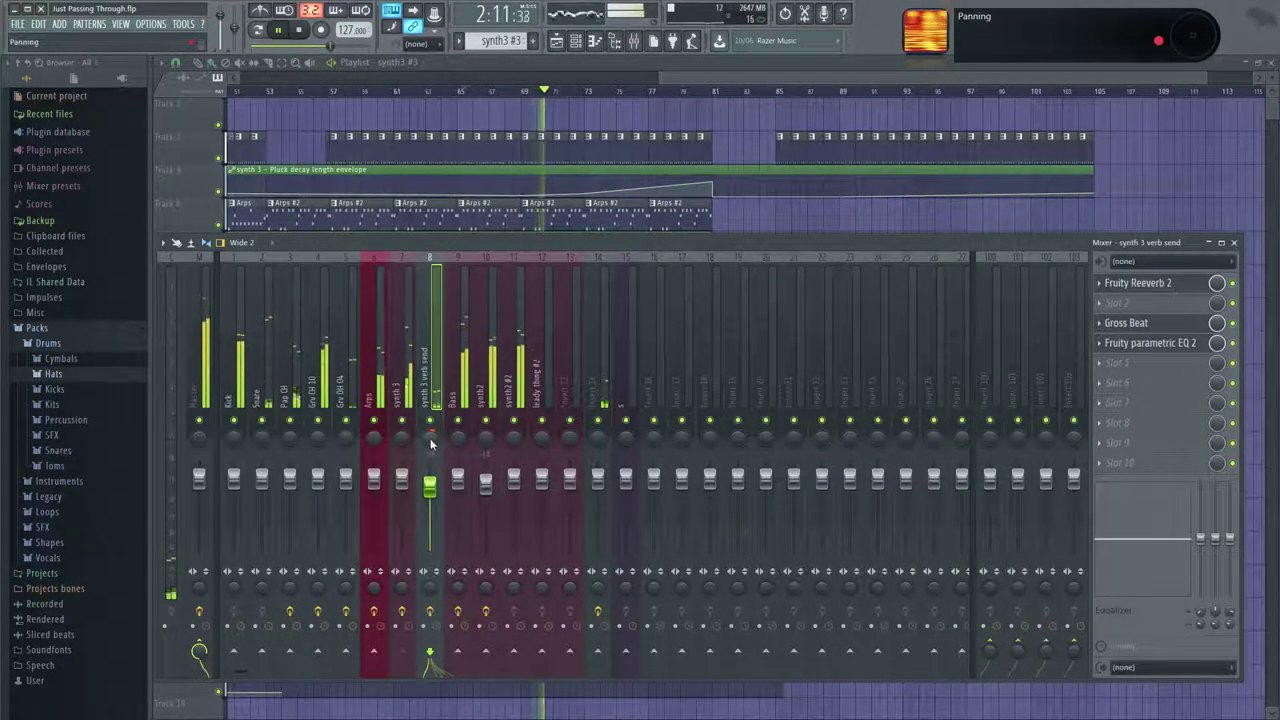
left_click(431, 439)
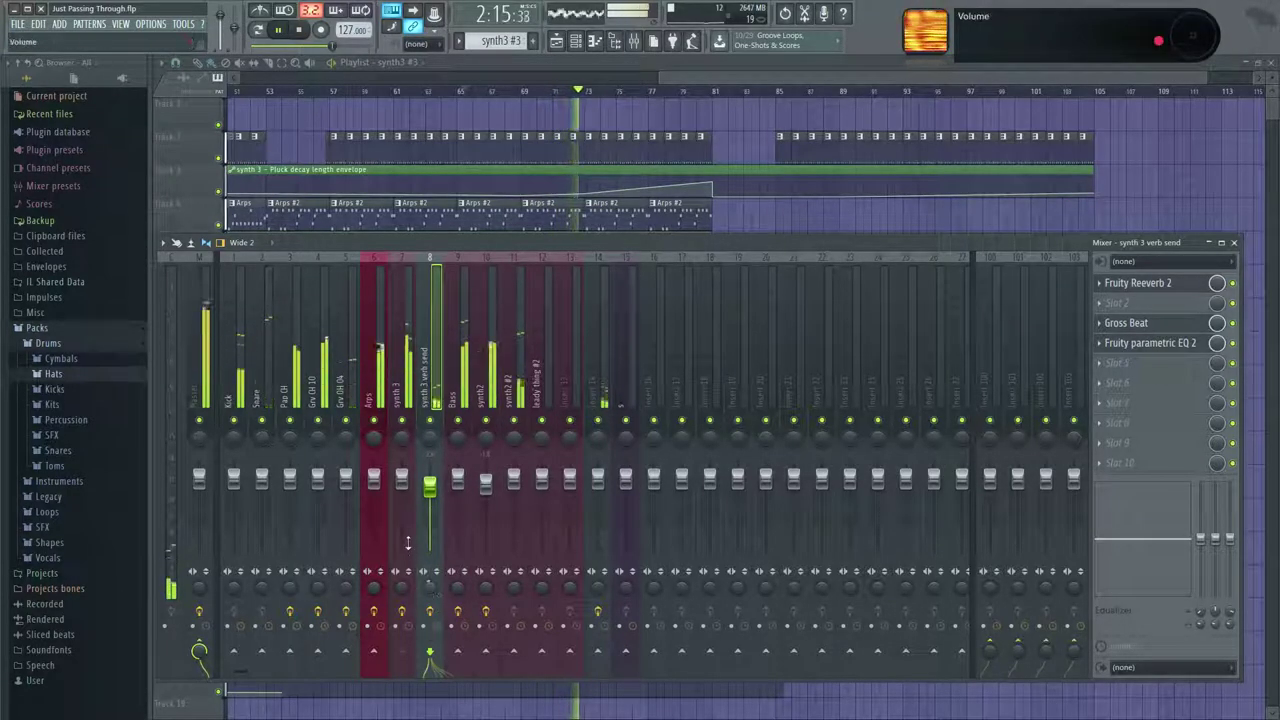
left_click_drag(427, 590, 427, 606)
key("space")
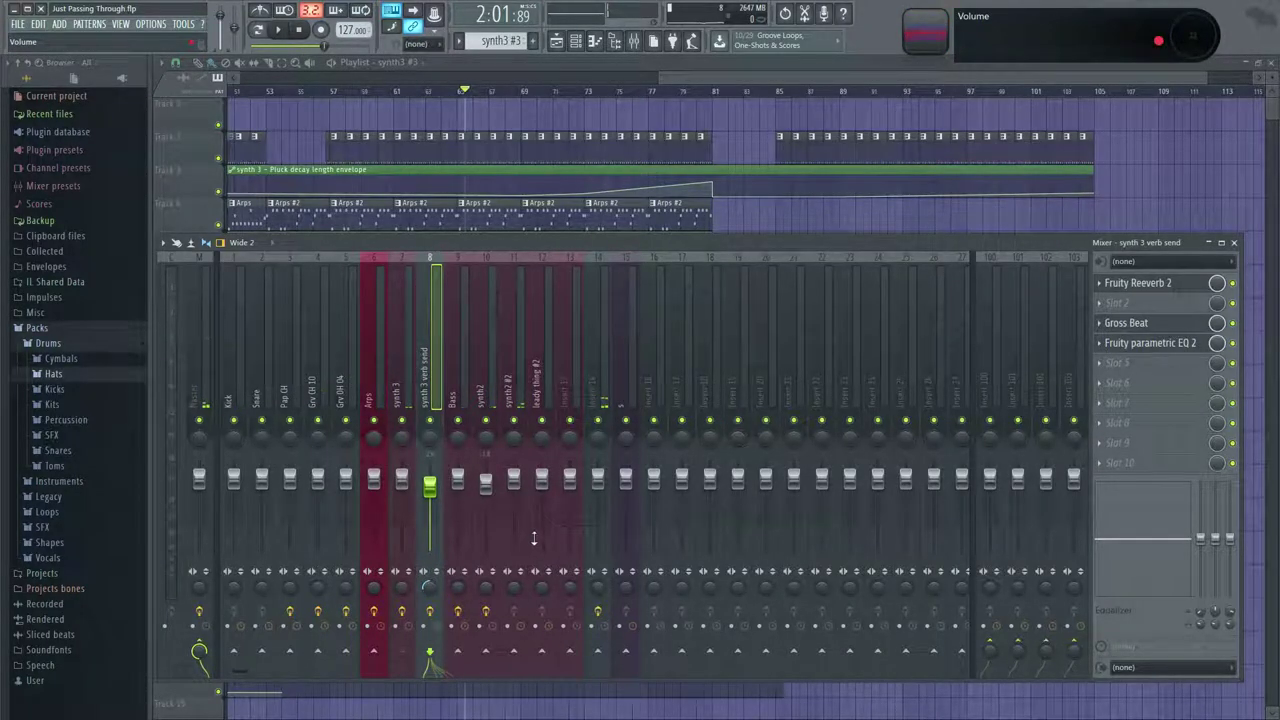
key("space")
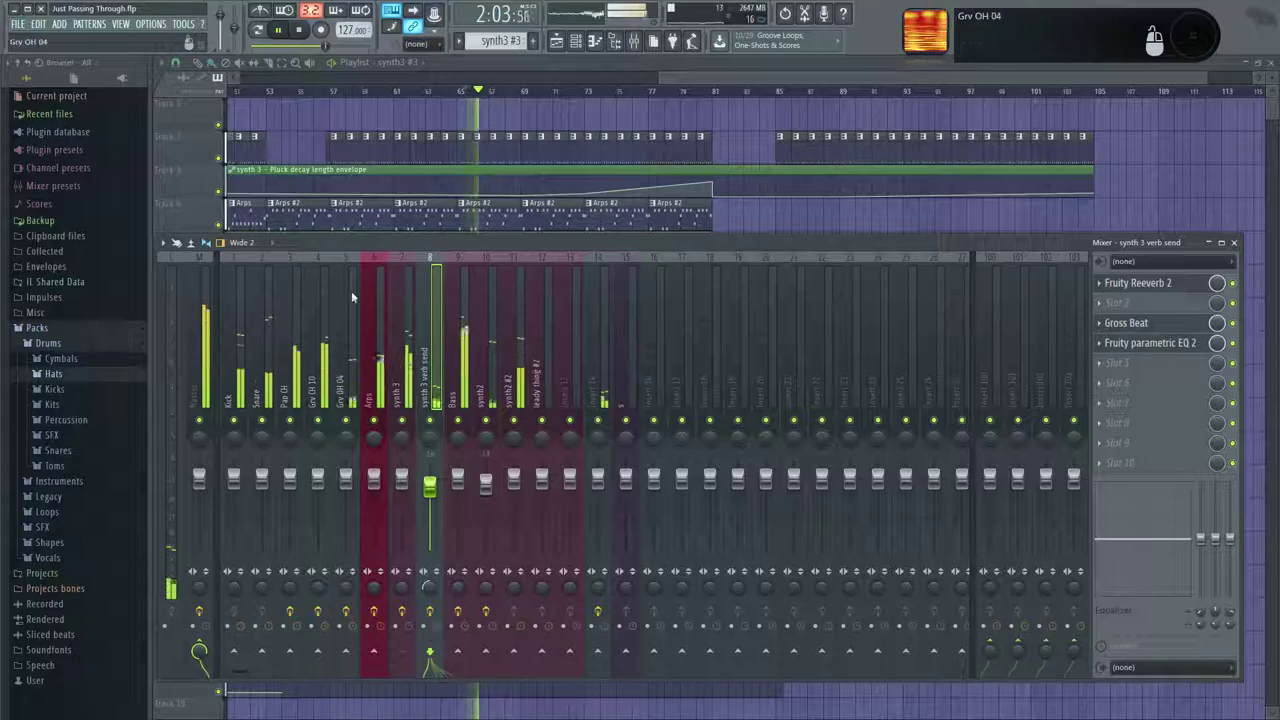
left_click_drag(430, 484, 430, 489)
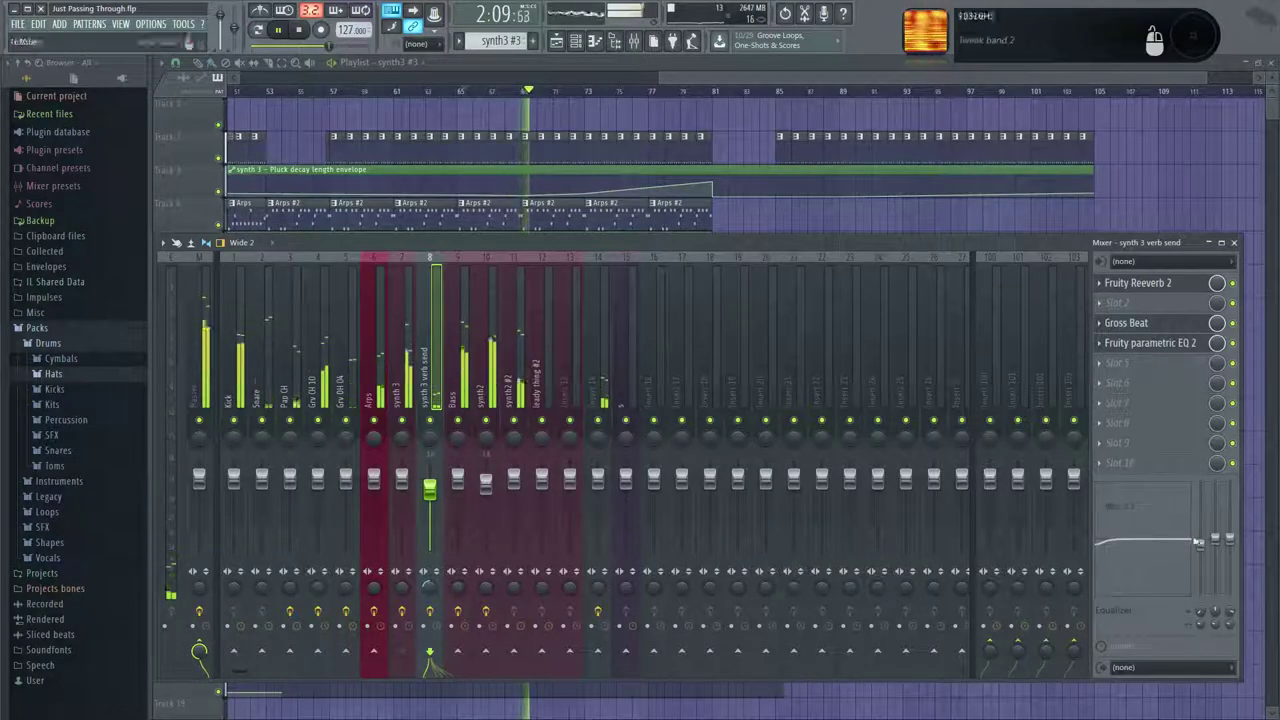
Cut the low frequencies in the synth 3 verb send EQ by lowering band 1 and raising its frequency.
left_click(1148, 343)
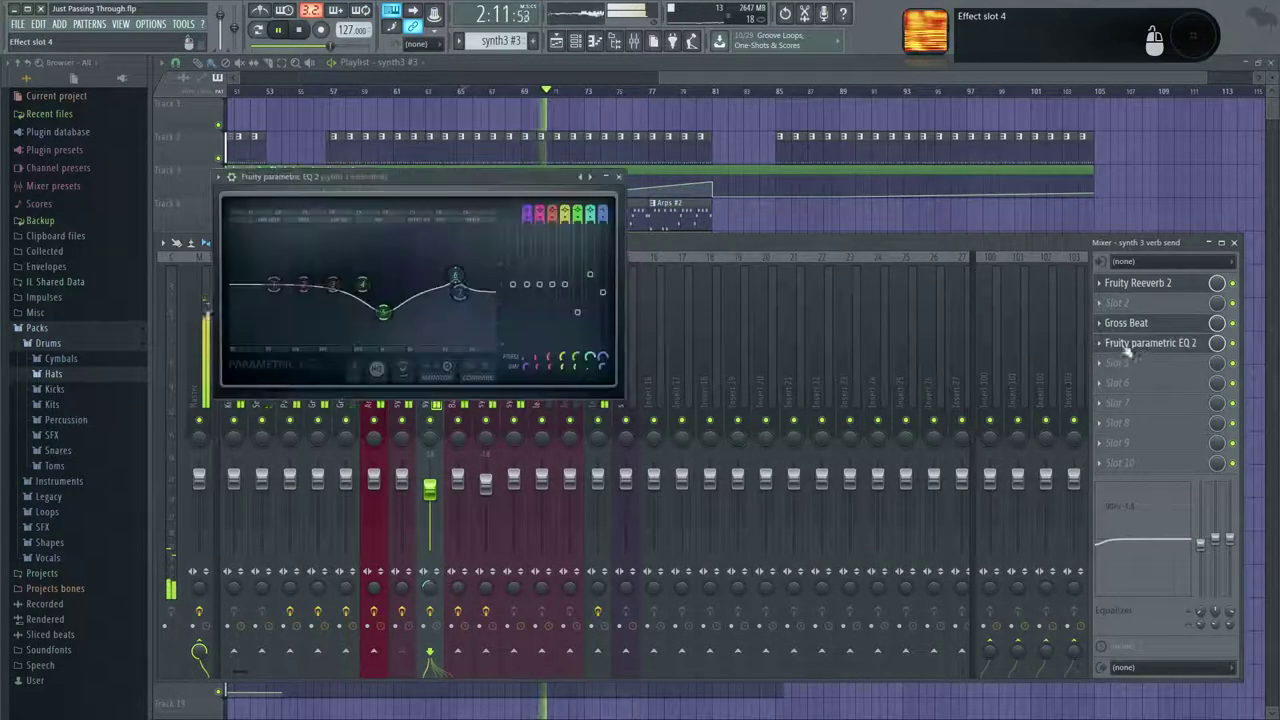
right_click(274, 286)
mouse_move(307, 337)
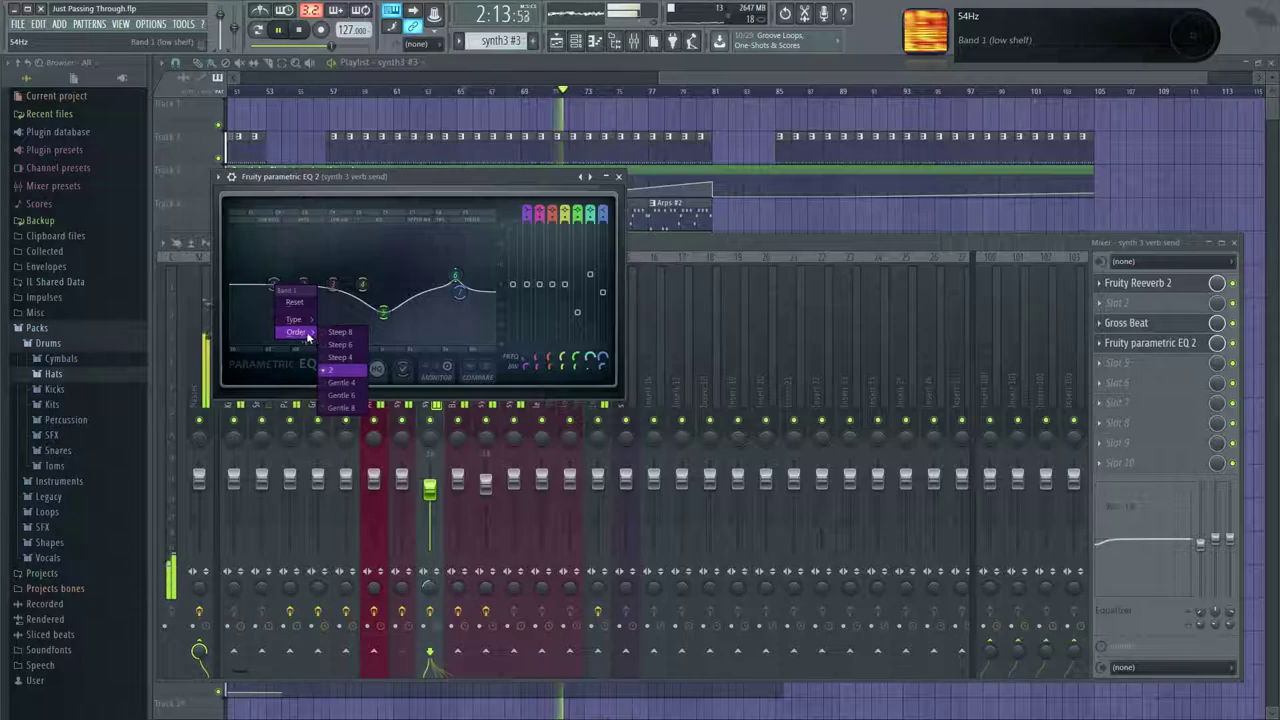
left_click(256, 298)
left_click_drag(274, 286, 297, 317)
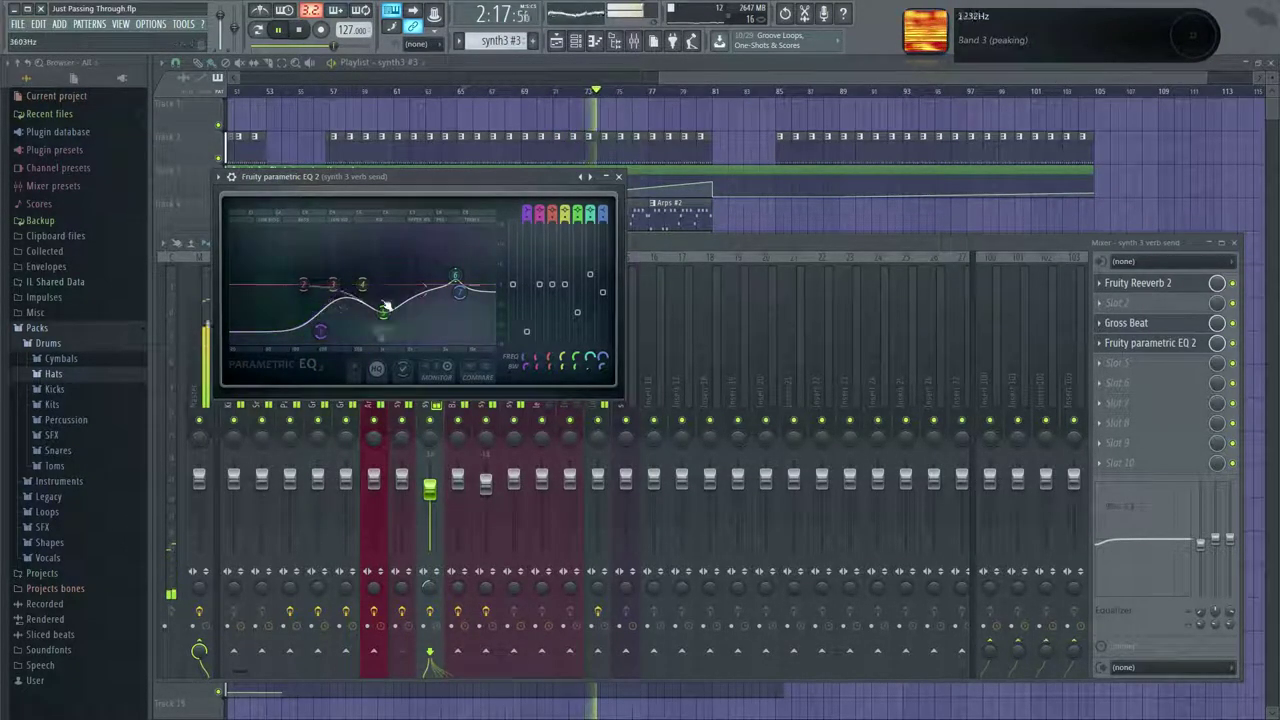
left_click(617, 177)
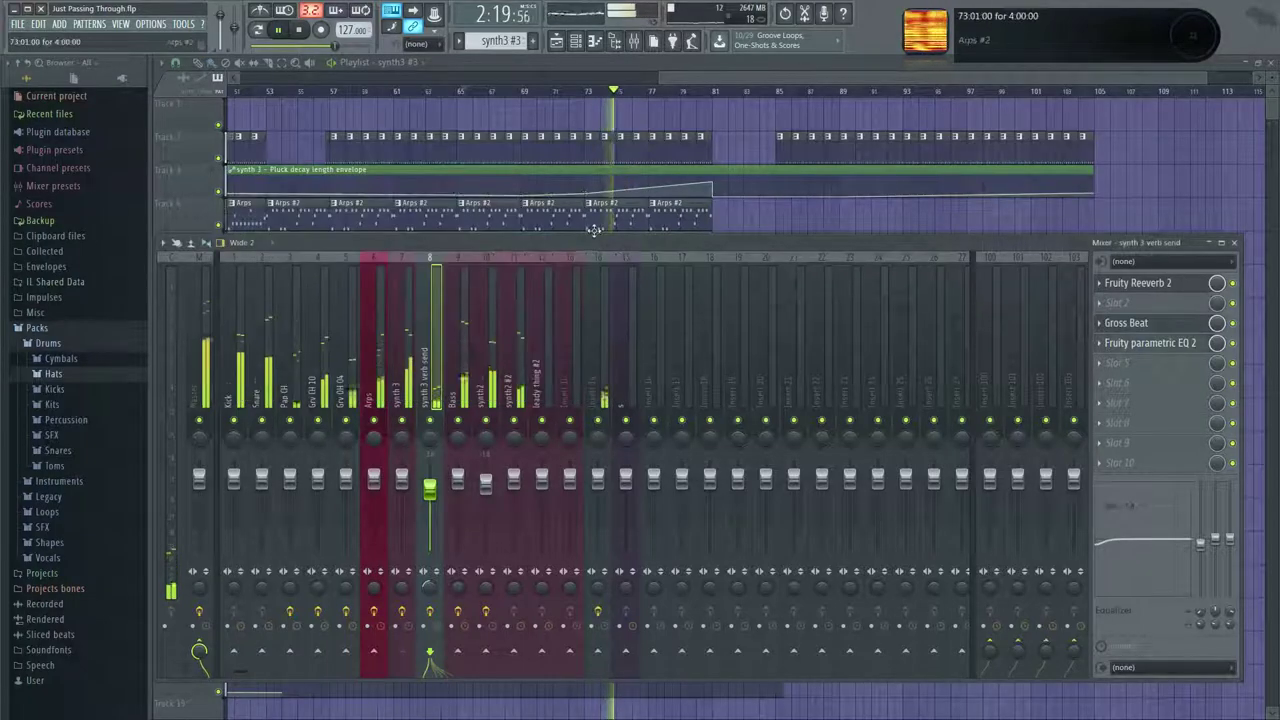
Extend the Default - Pluck decay length envelope in the playlist with a rise to bar 77 and a fall to bar 81.
left_click_drag(601, 244, 621, 240)
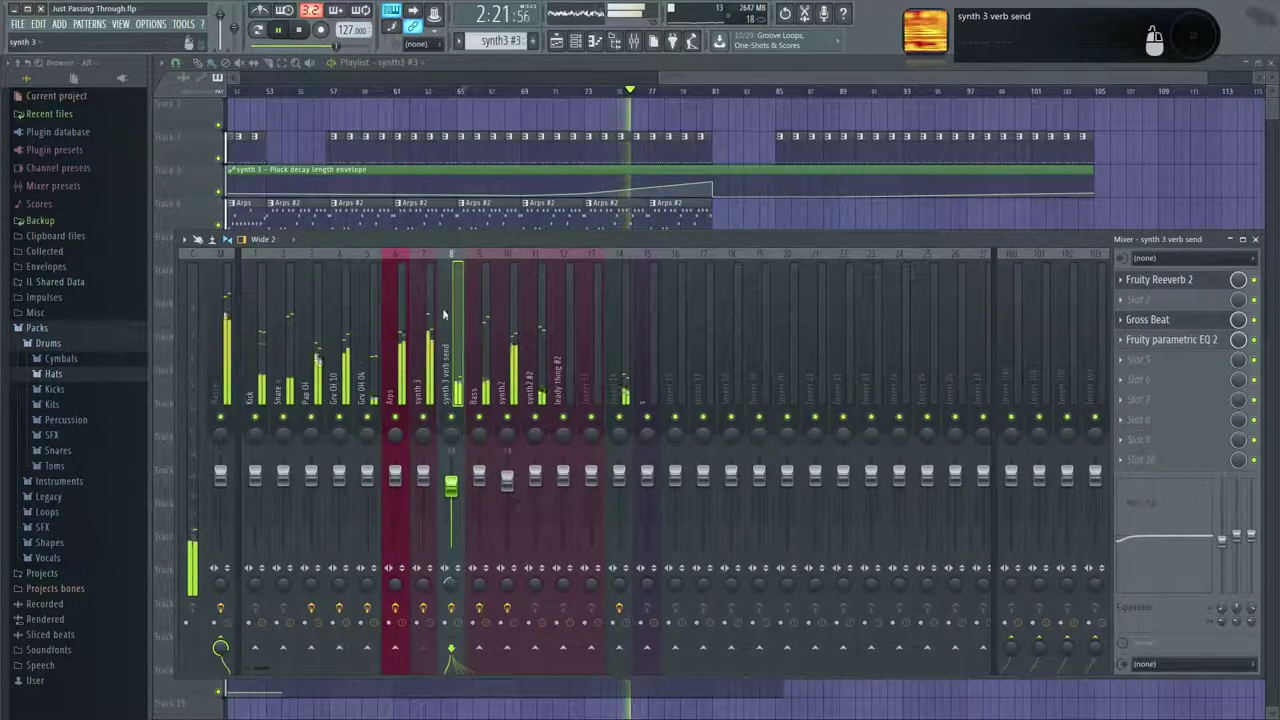
left_click(425, 367)
left_click(663, 76)
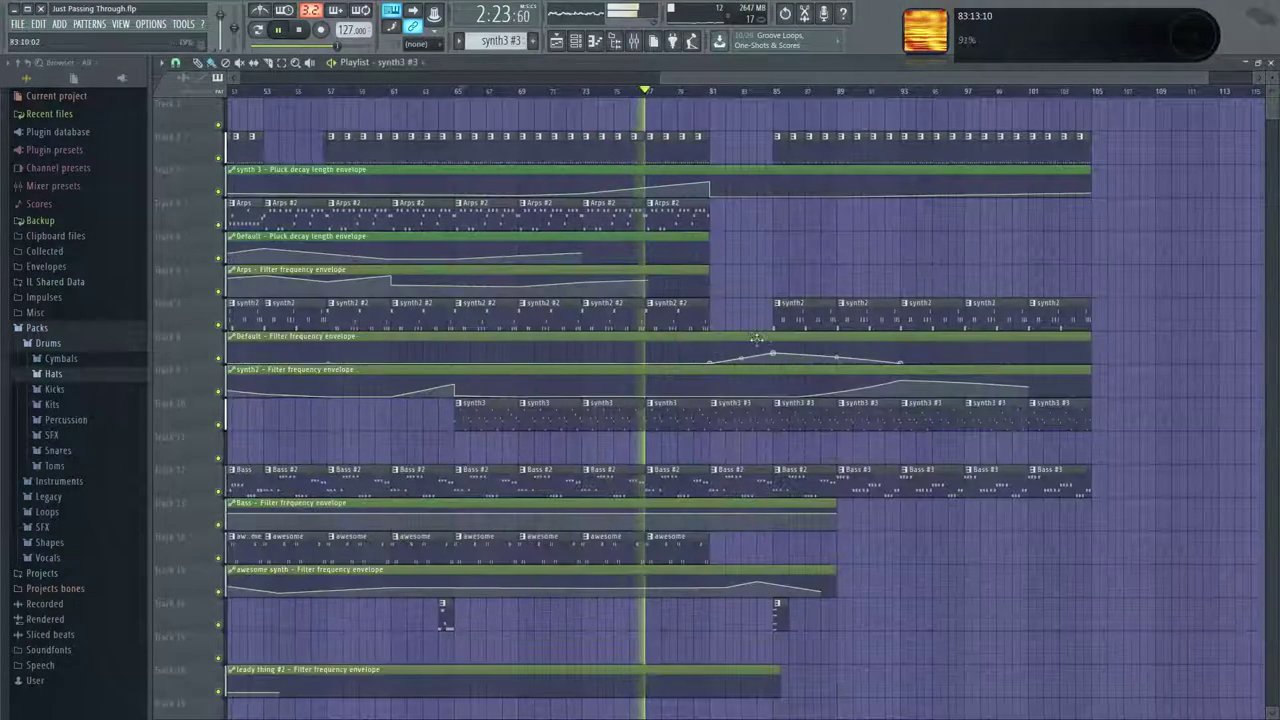
left_click_drag(757, 446, 629, 410)
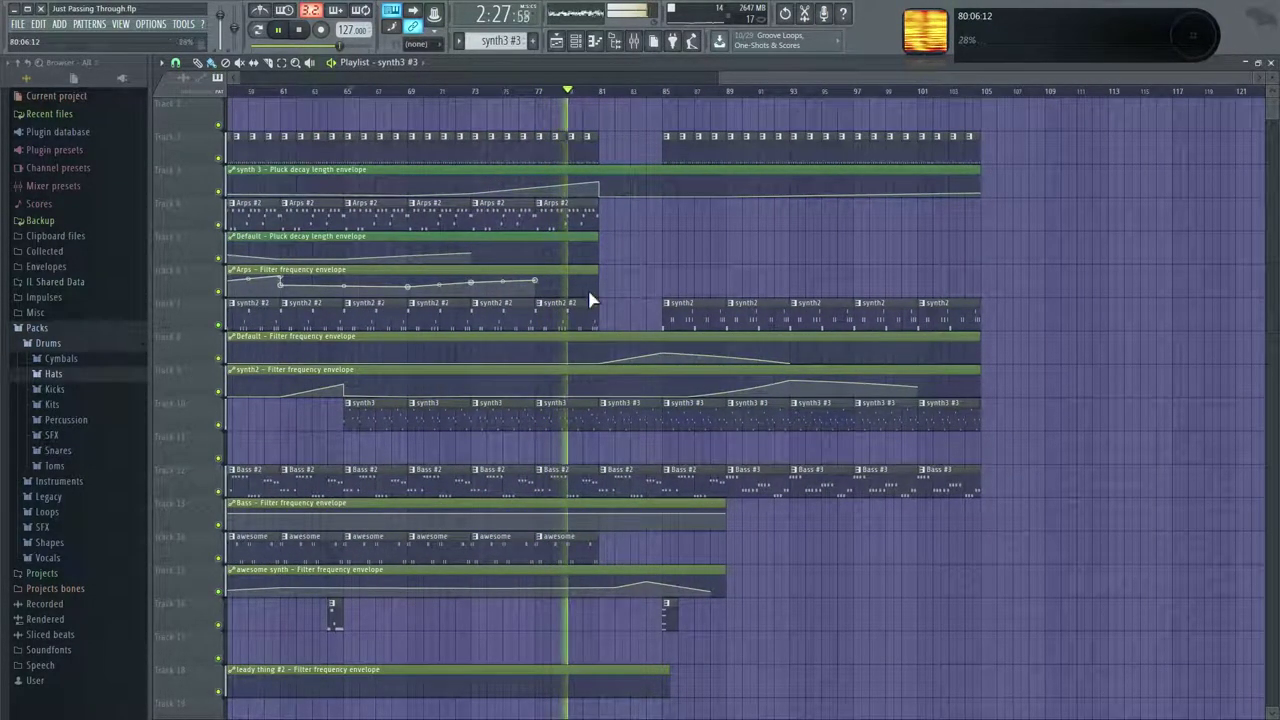
left_click(573, 219)
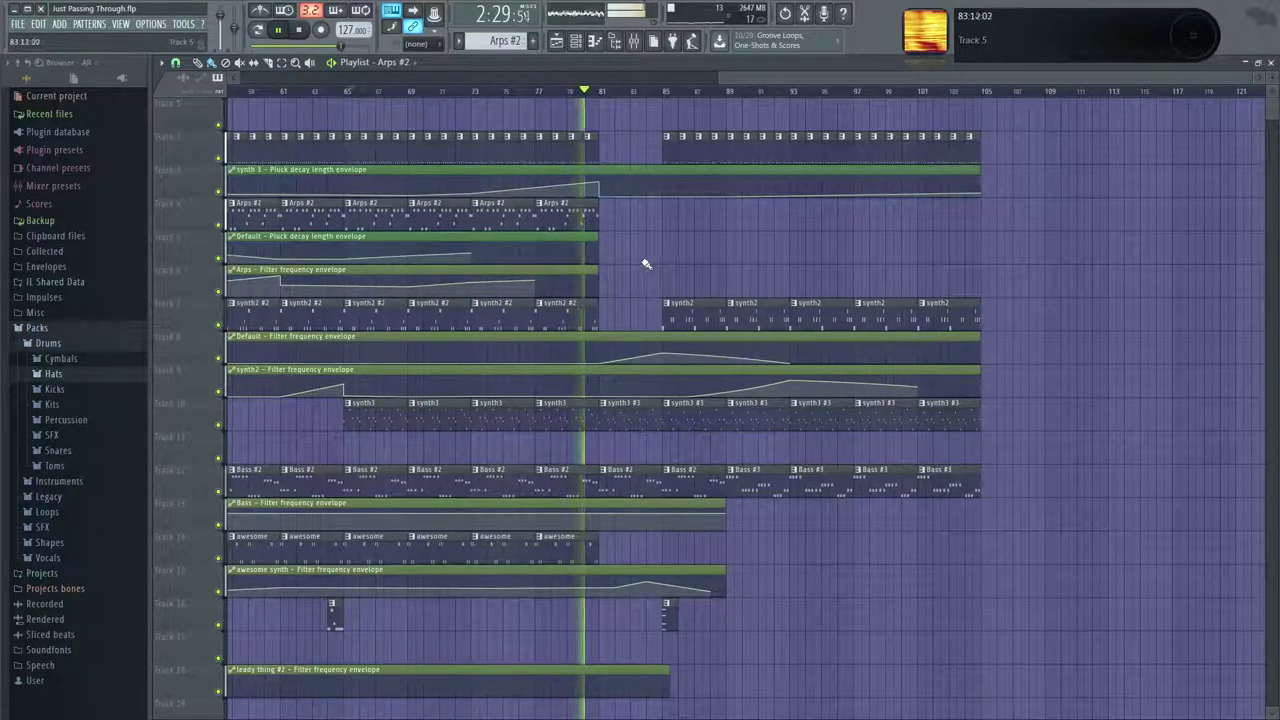
left_click(536, 259)
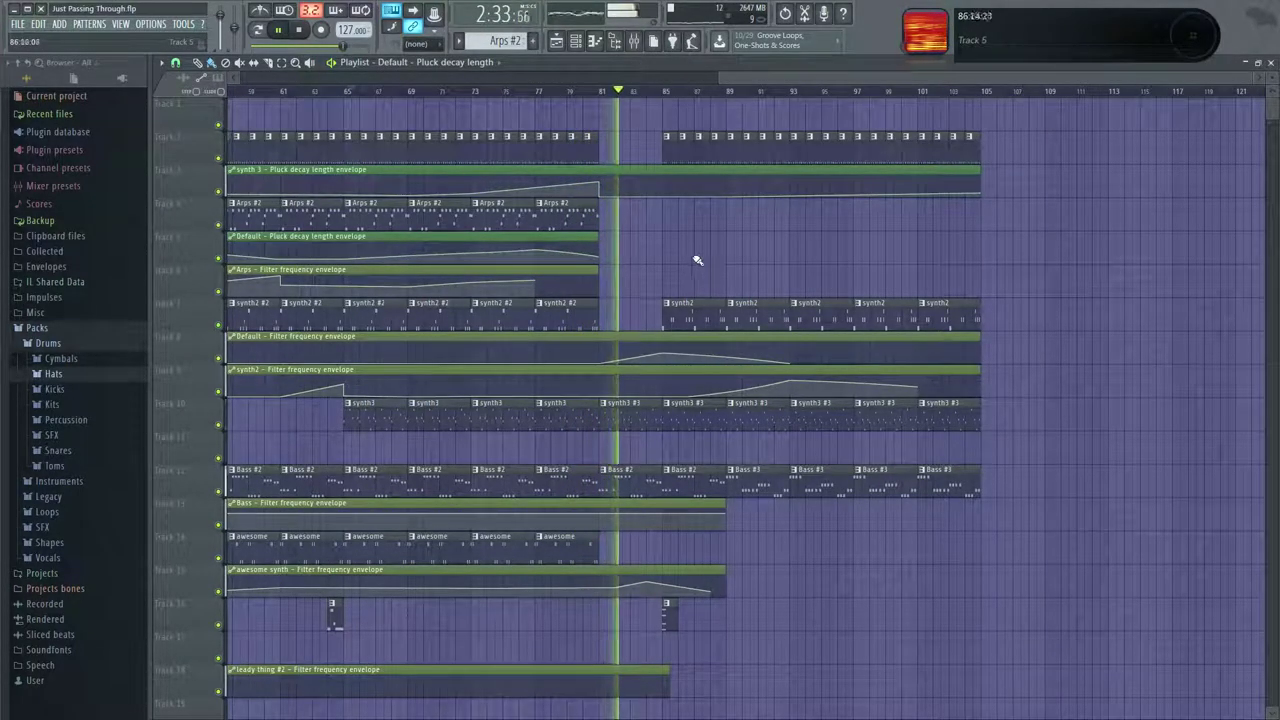
Raise the four low points of the synth 3 verb send's Gross Beat volume envelope to one shallower depth, placing each nearer the following peak.
left_click(634, 41)
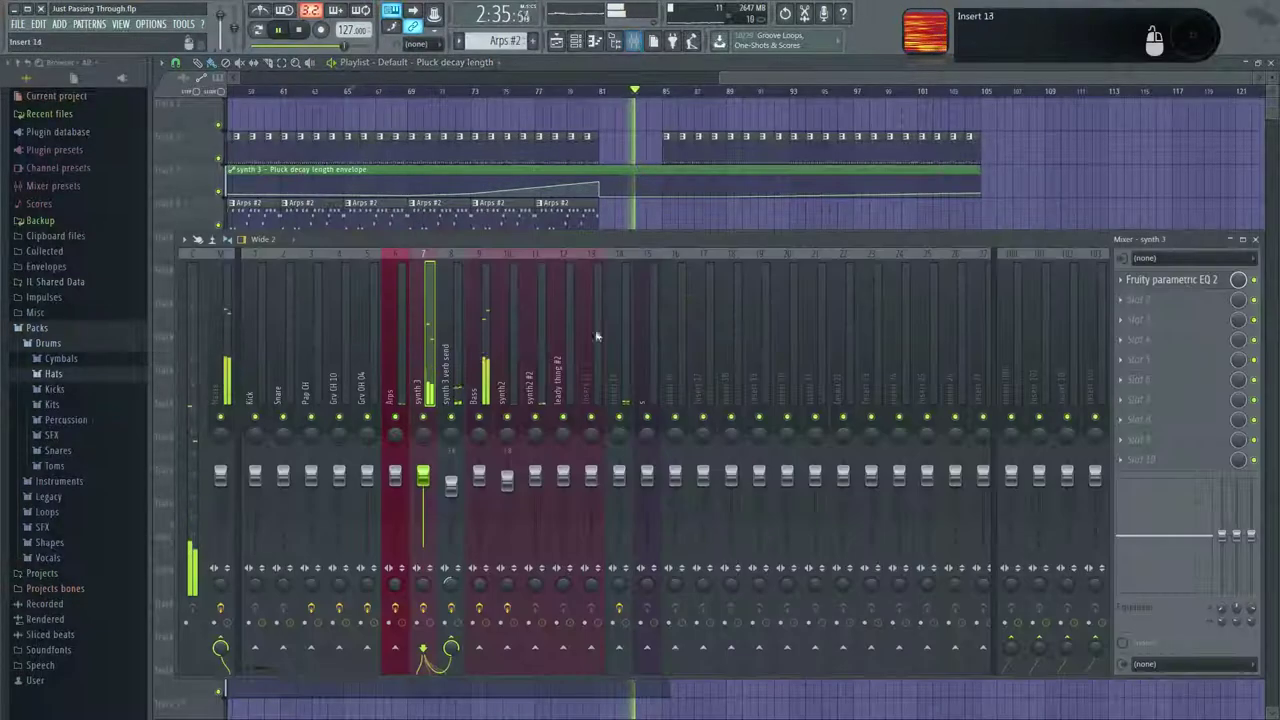
left_click(464, 368)
left_click(1148, 319)
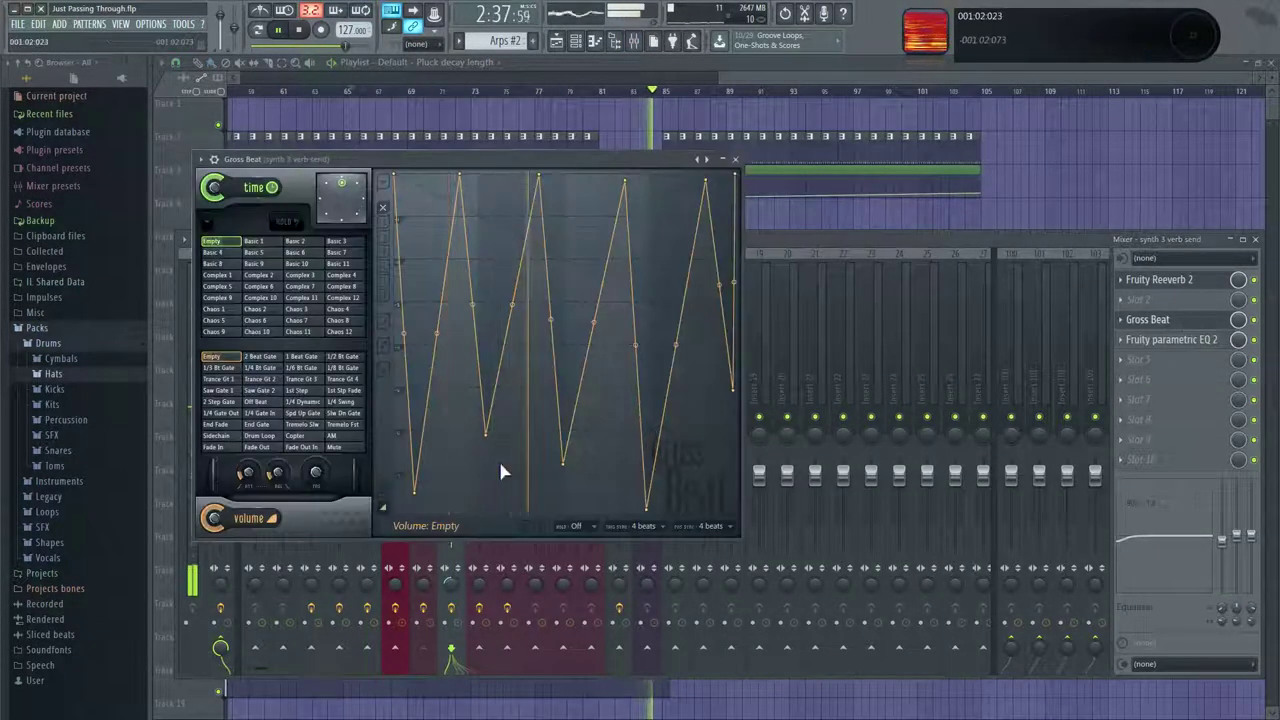
left_click_drag(414, 492, 457, 307)
left_click_drag(490, 436, 531, 303)
left_click_drag(566, 464, 608, 300)
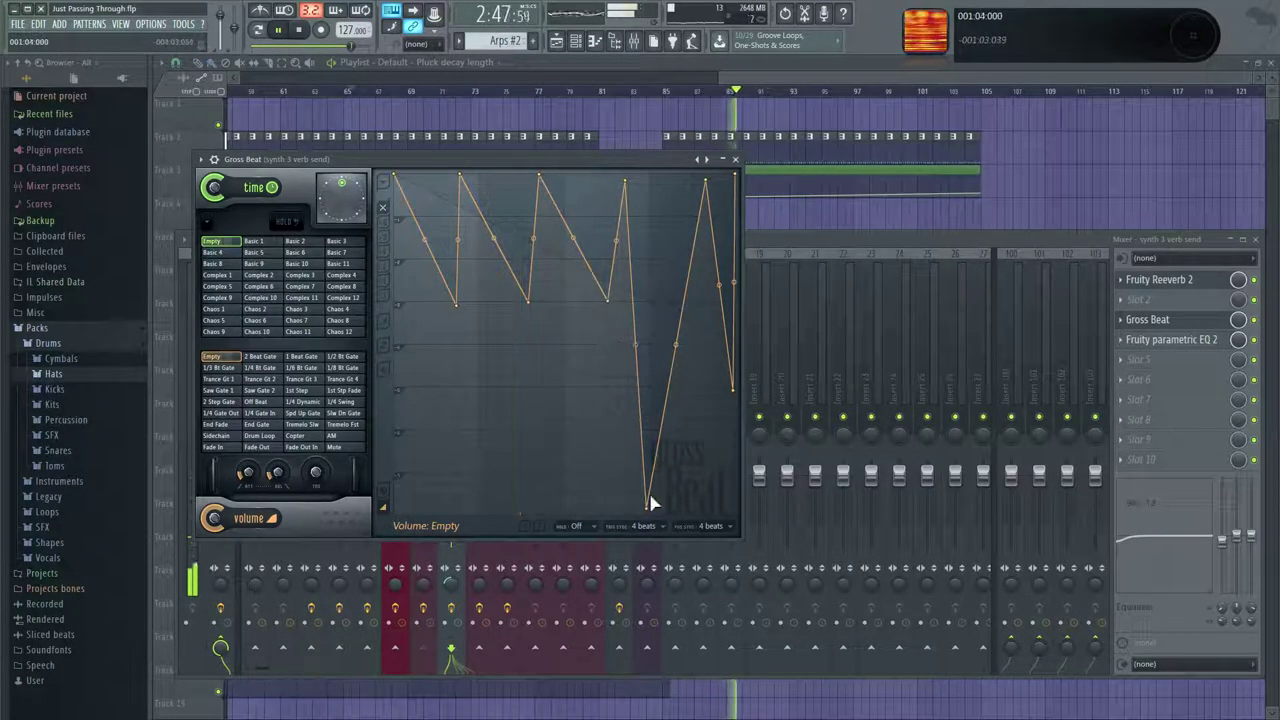
left_click_drag(648, 510, 706, 300)
Delete the surplus points at the end of the volume envelope so the last dip rises straight to the full-volume end point.
right_click(733, 386)
left_click(757, 409)
left_click_drag(706, 183, 732, 217)
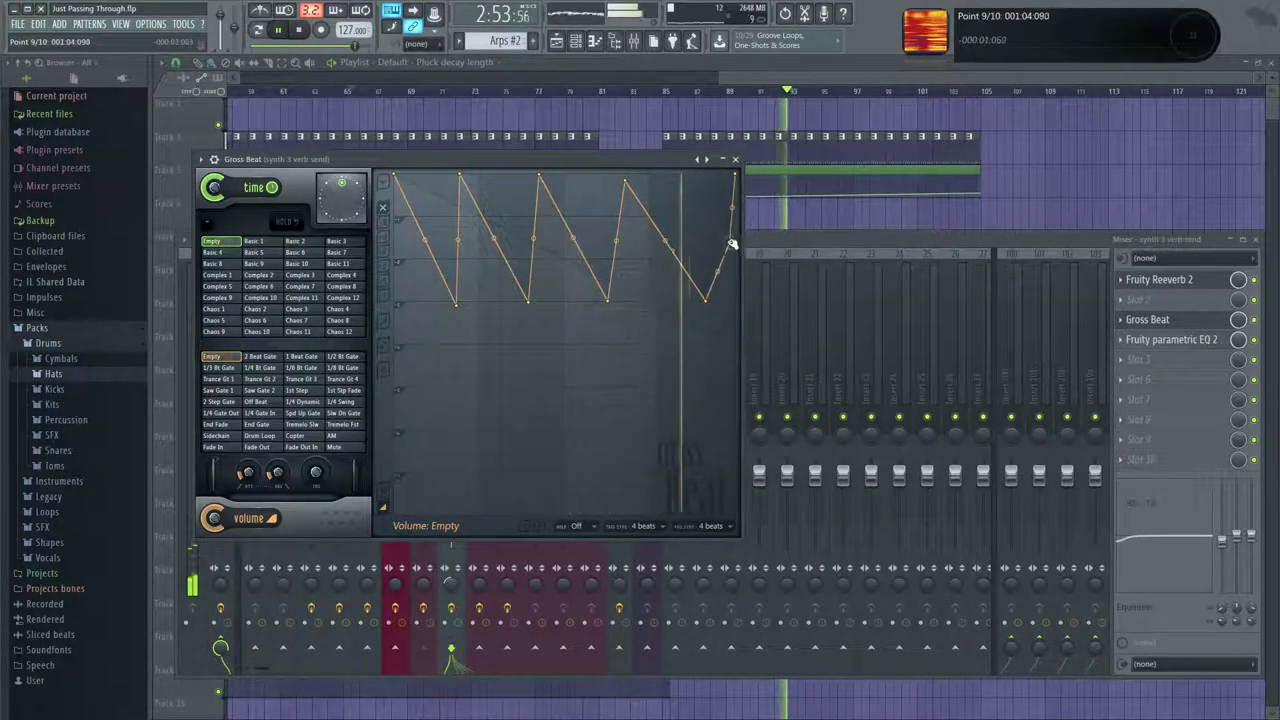
right_click(730, 243)
left_click(762, 262)
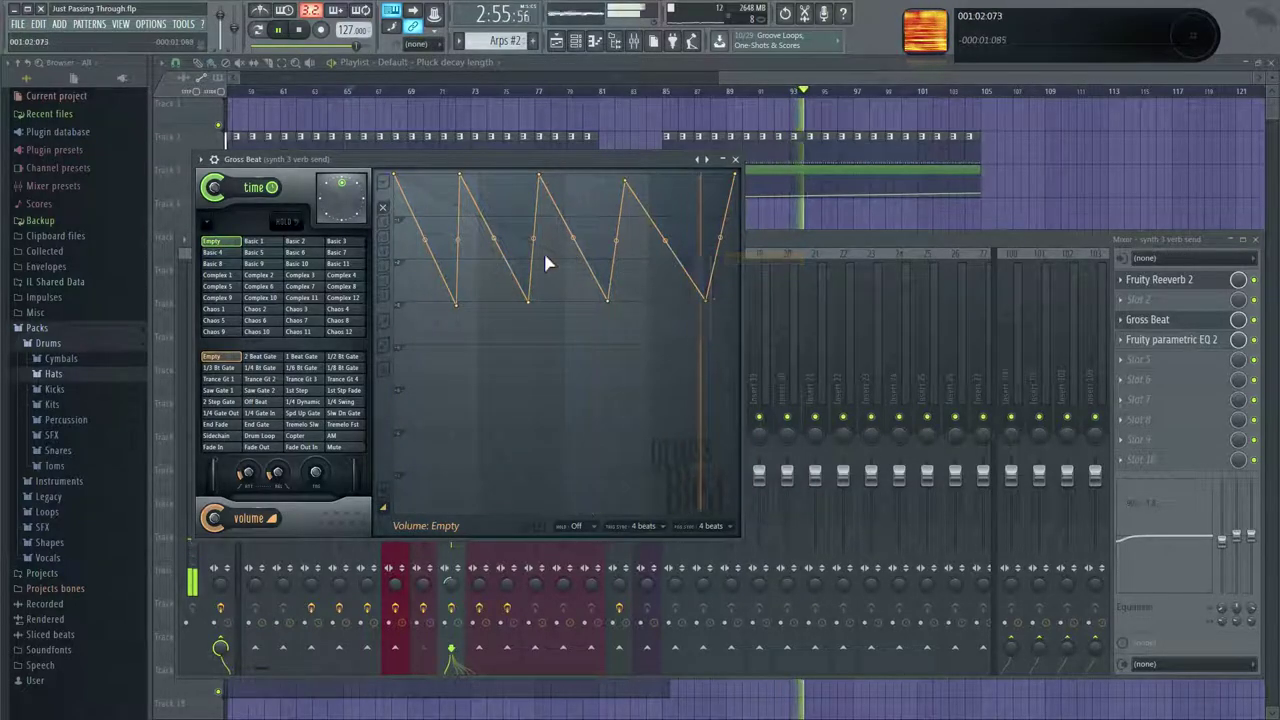
Shift the four low points of the volume envelope earlier to sit more centrally between the peaks, and close Gross Beat.
left_click_drag(456, 304, 438, 305)
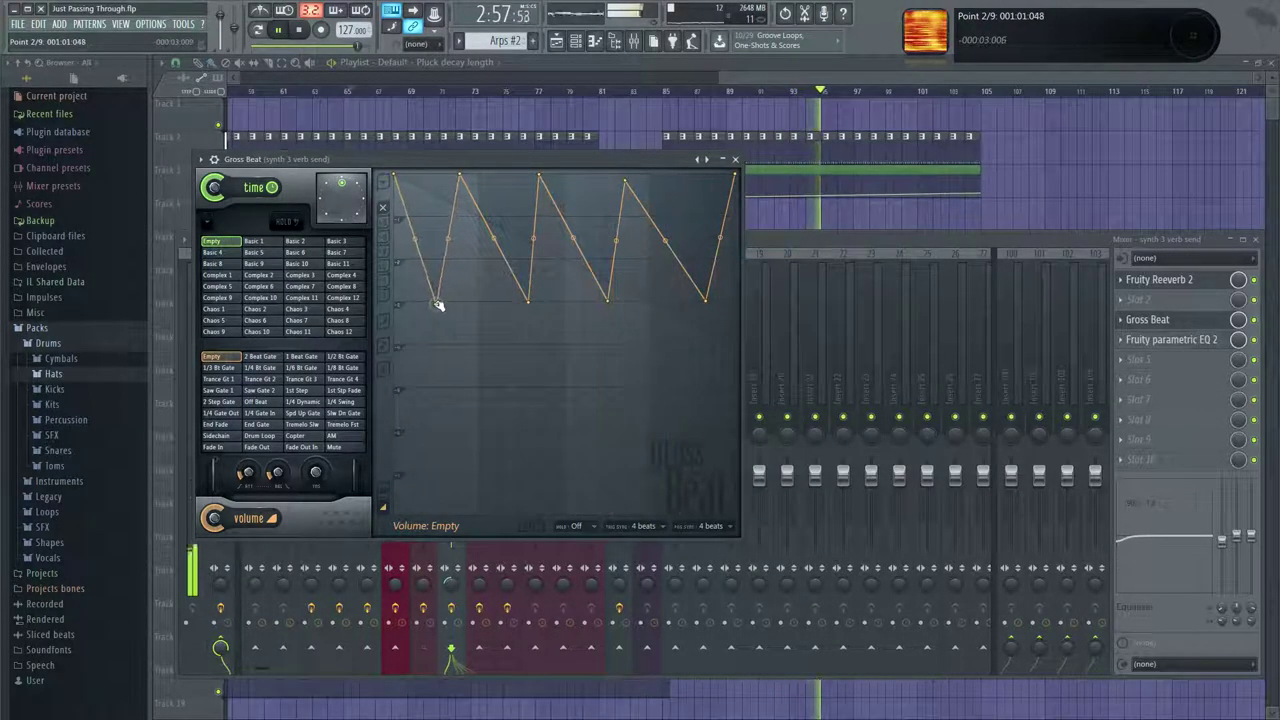
left_click_drag(518, 304, 517, 304)
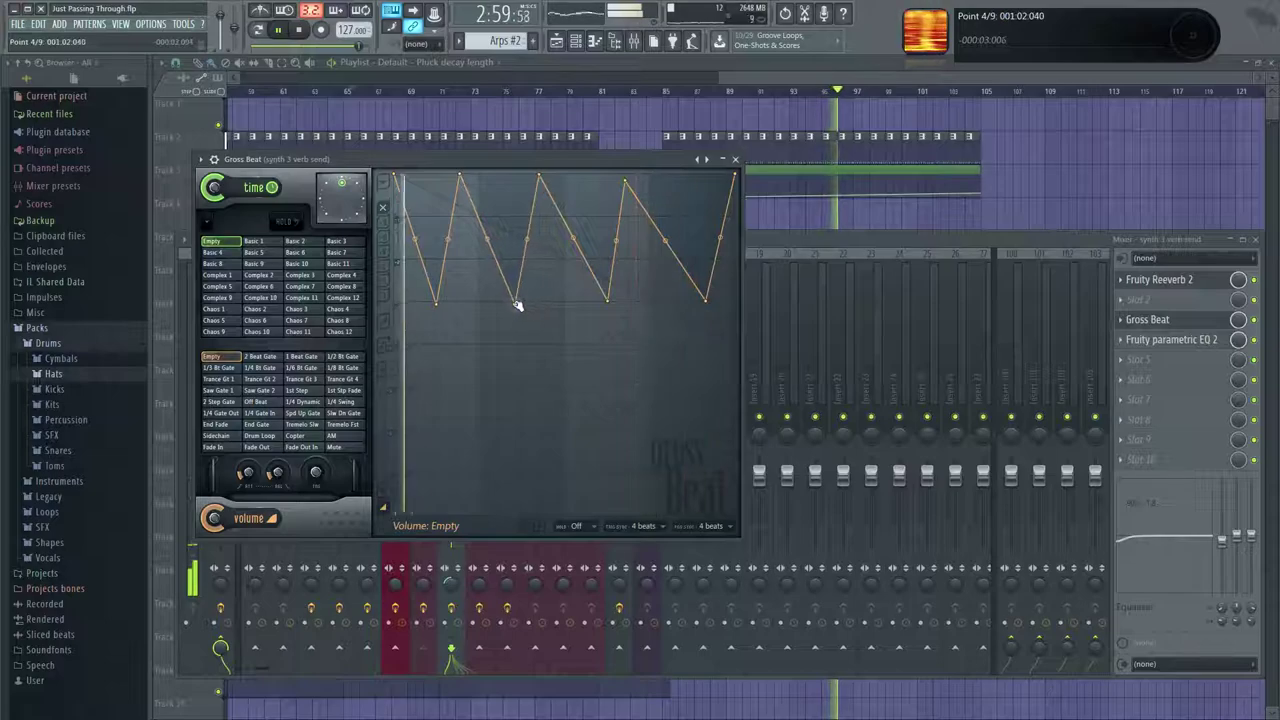
left_click_drag(610, 302, 589, 304)
left_click_drag(712, 299, 679, 302)
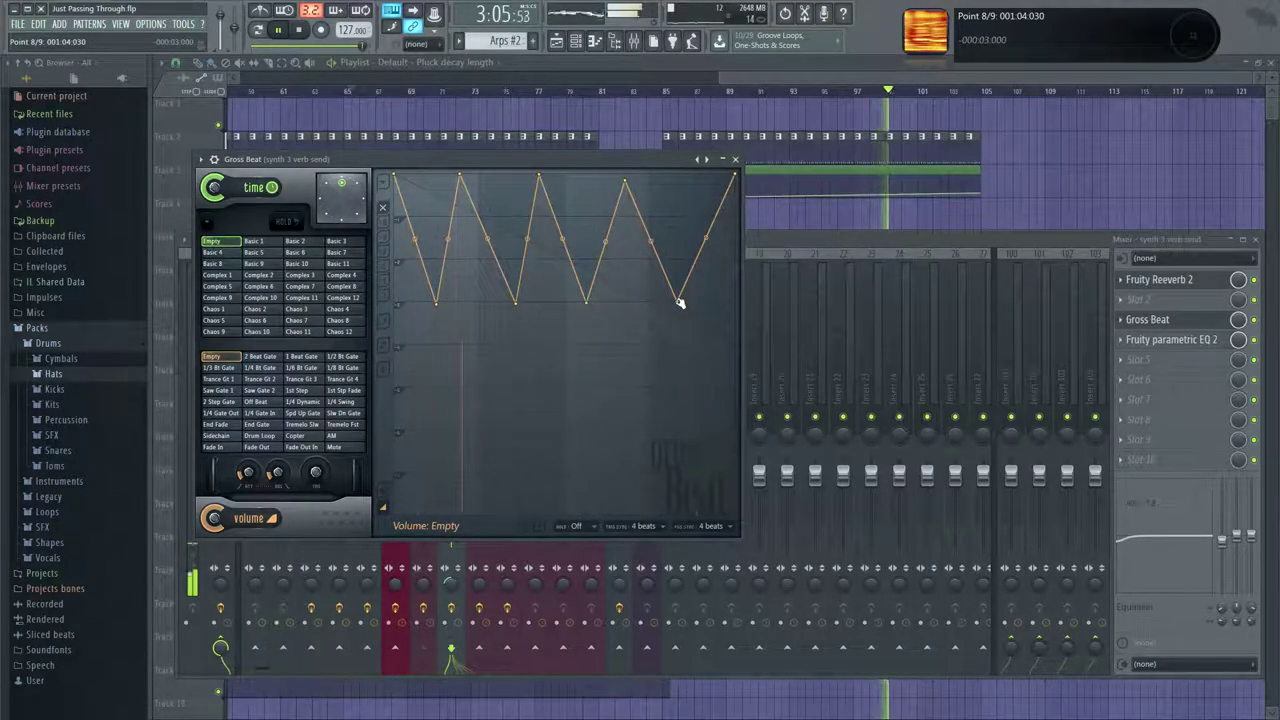
left_click_drag(515, 303, 503, 299)
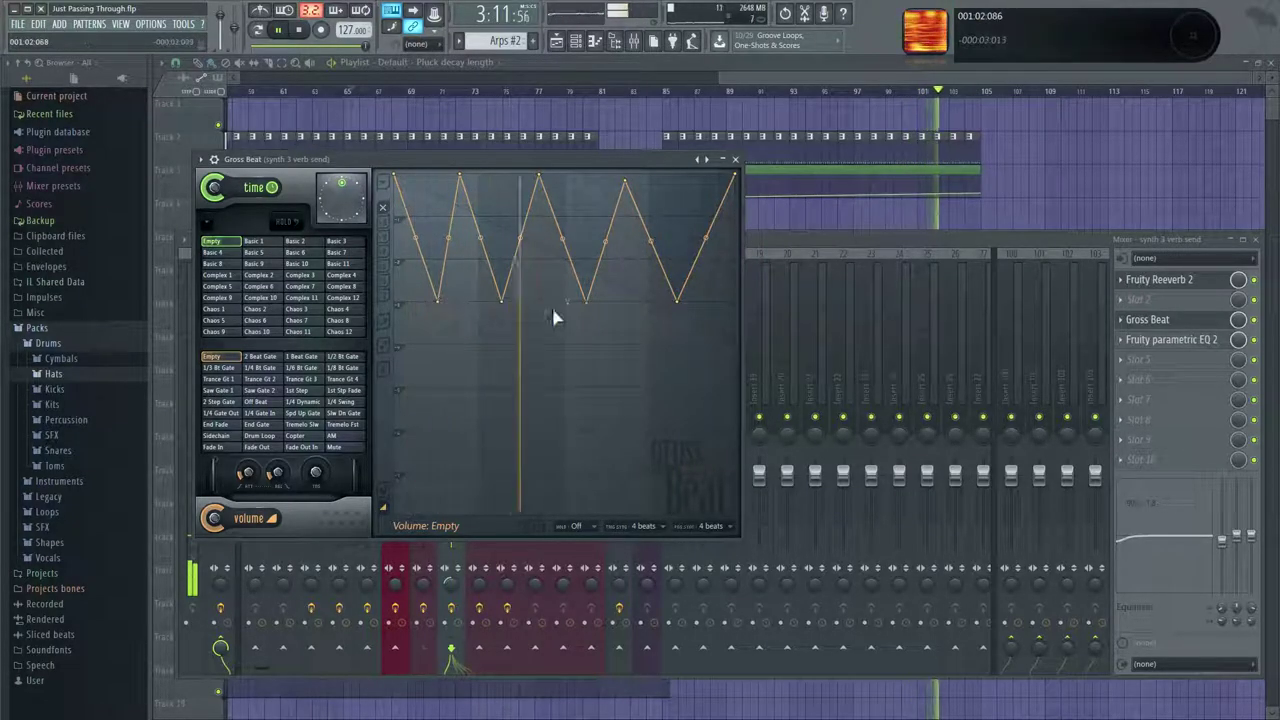
left_click(735, 159)
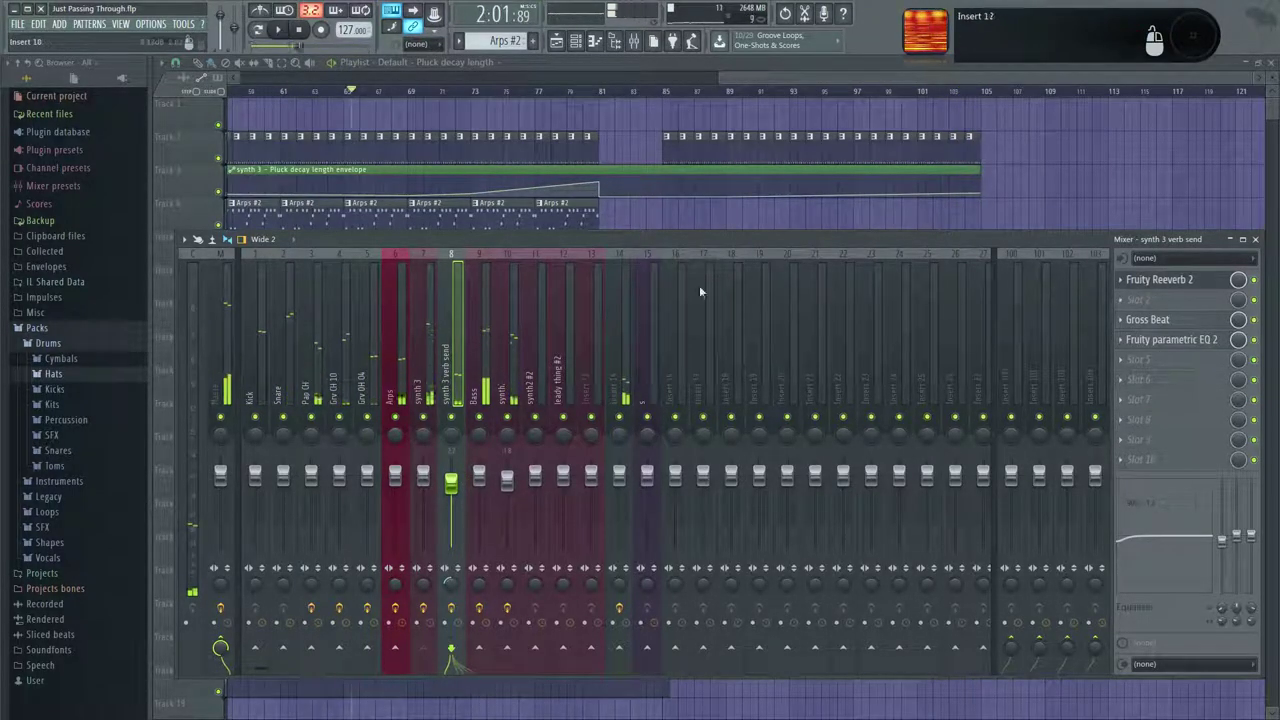
Place a clip of the wierd pattern on playlist track 16 so that it ends at bar 81.
key("F9")
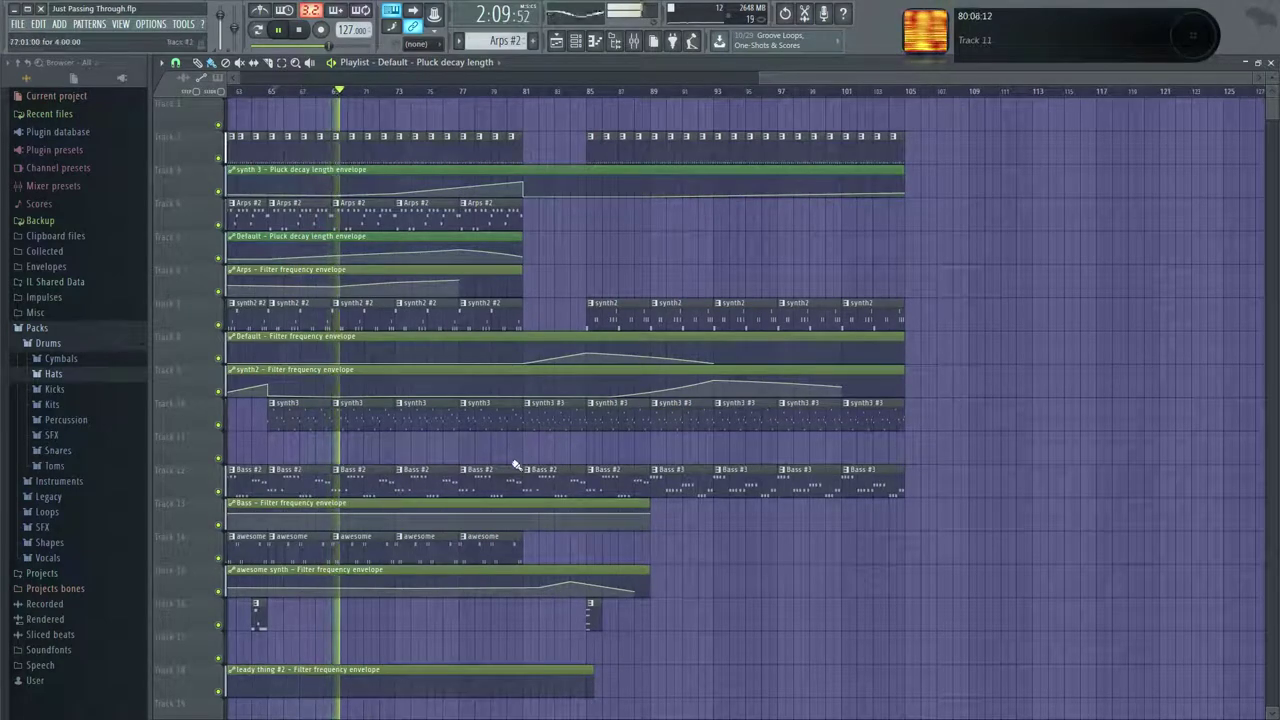
left_click(516, 545)
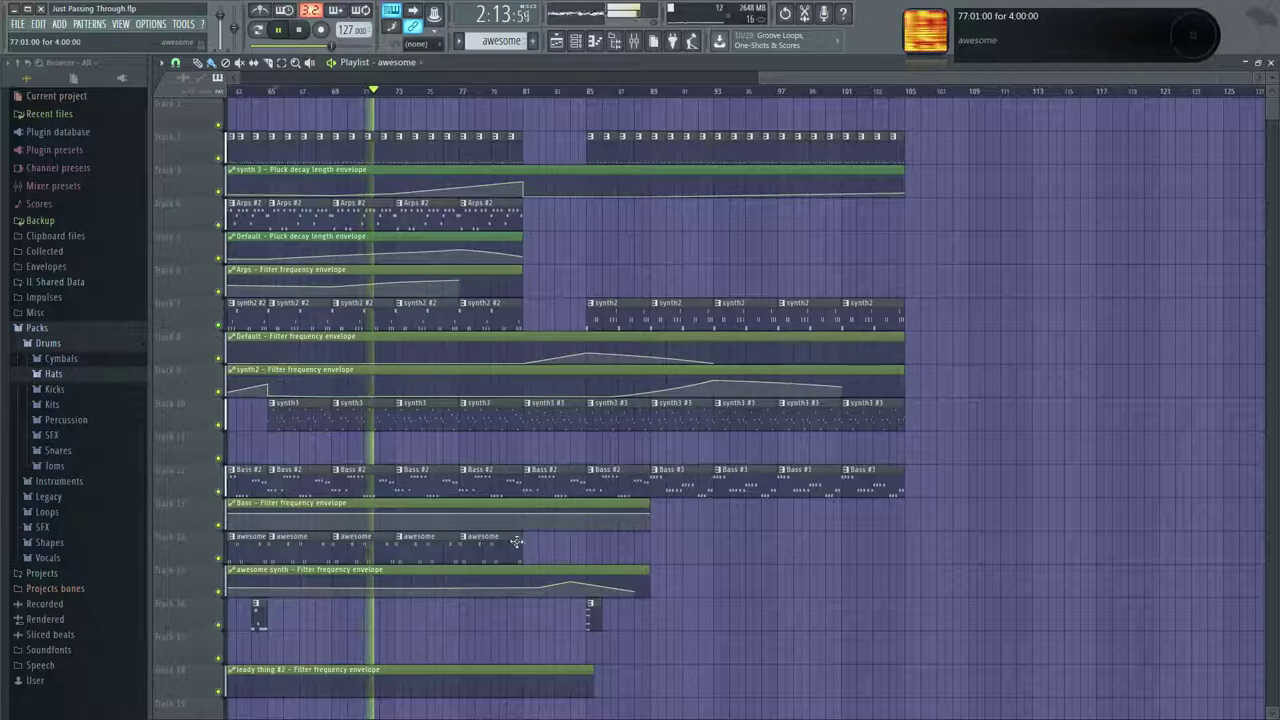
scroll(677, 567, "down", 2)
left_click(606, 614)
scroll(896, 662, "up", 3)
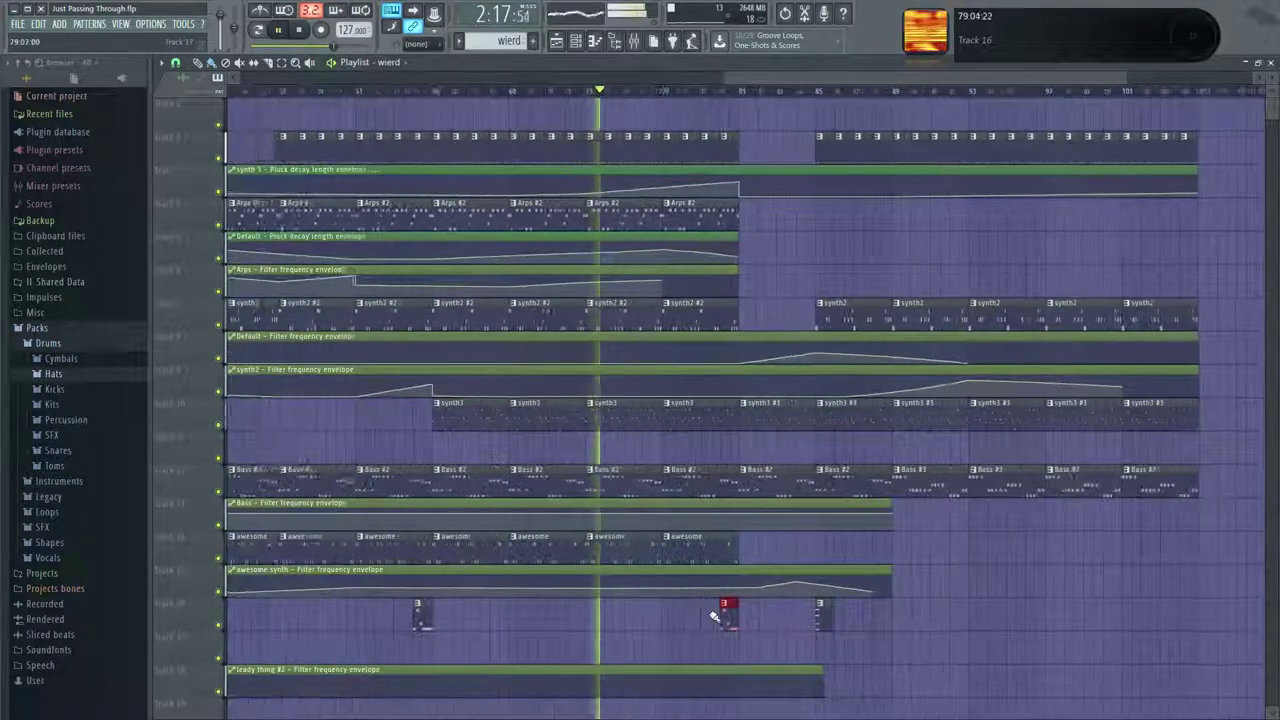
Open the wierd pattern's notes and the leady thing synth to examine its settings and channel routing.
double_click(714, 611)
left_click(960, 470)
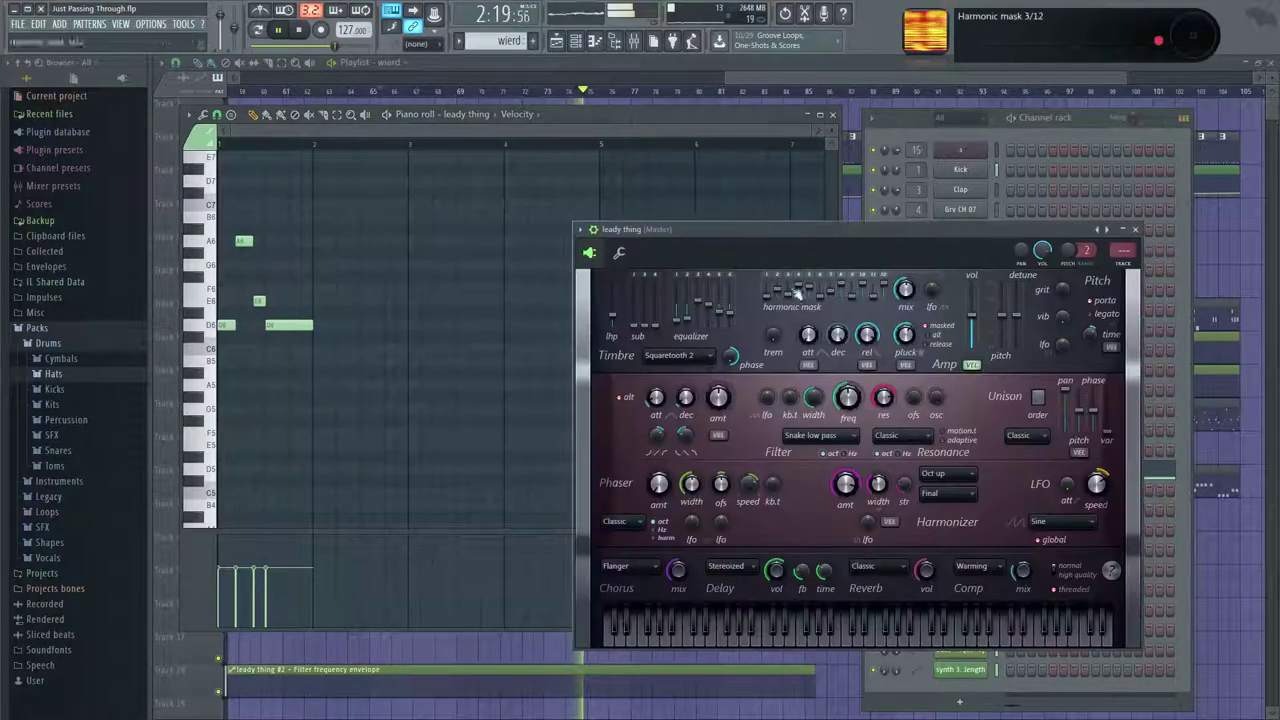
left_click_drag(861, 231, 795, 209)
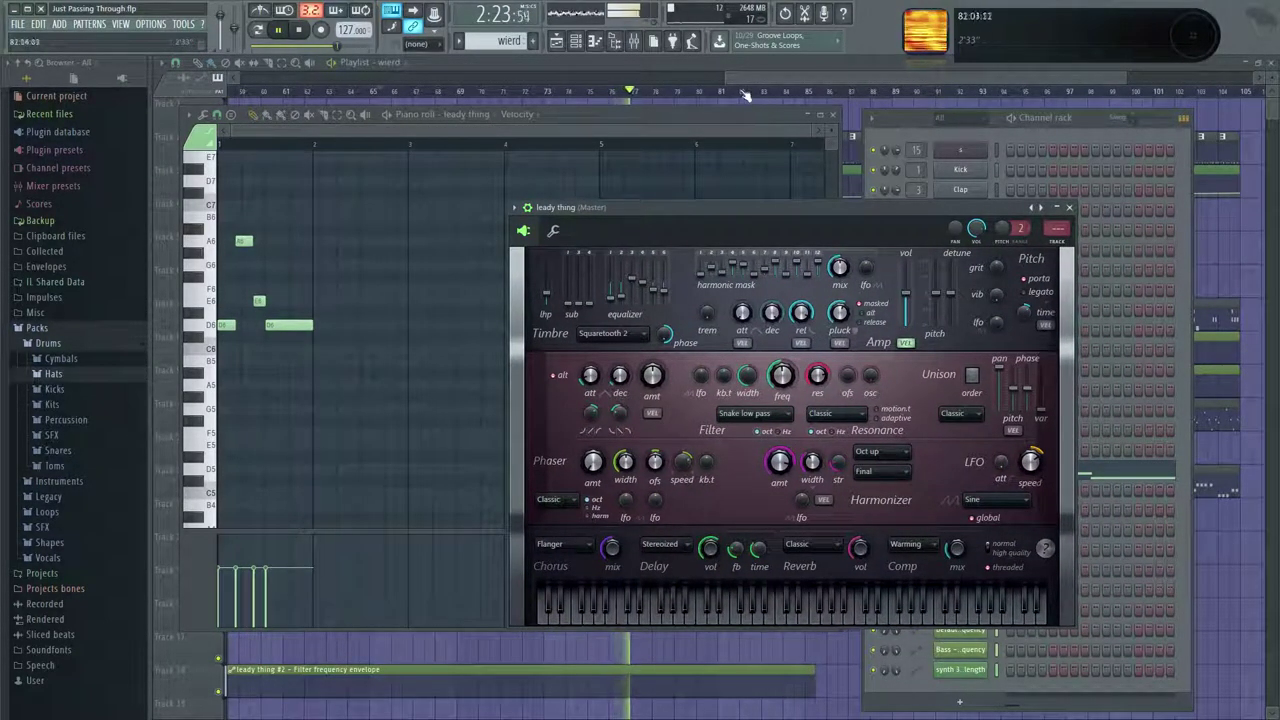
left_click(1055, 128)
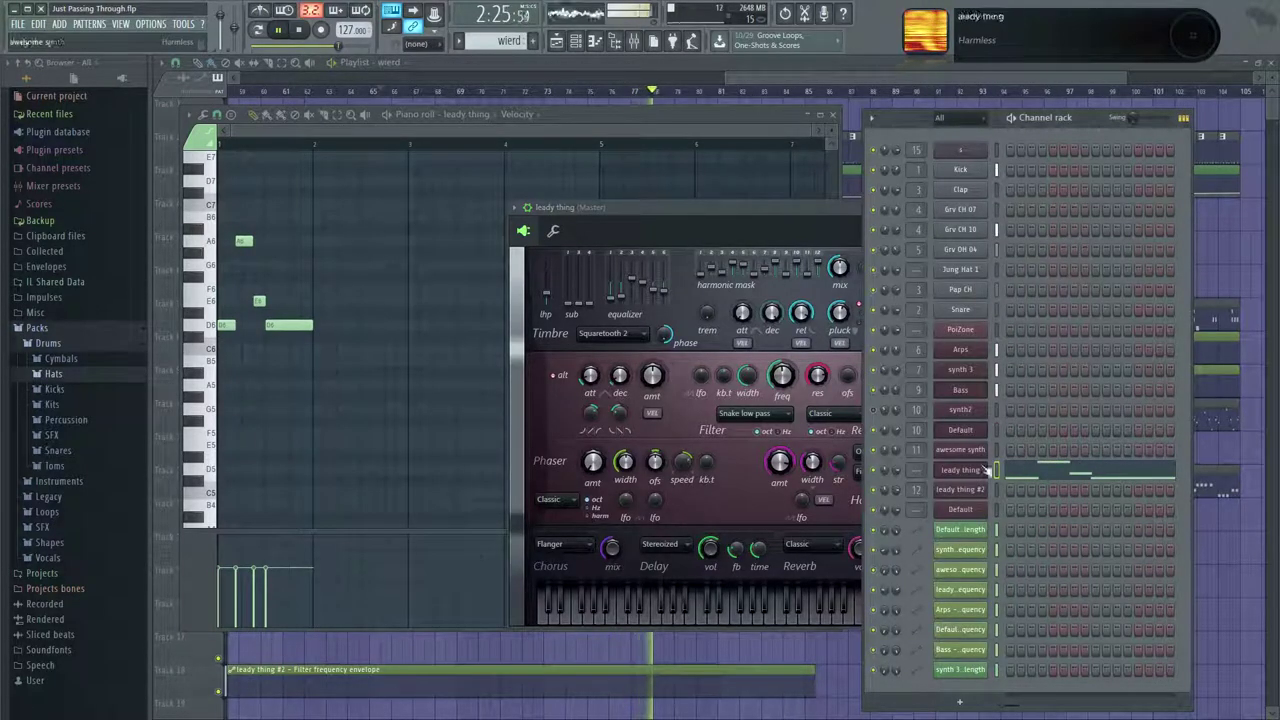
Rename mixer track Insert 14 as "synth 2 verb" and move it three places to sit directly after synth2.
left_click(635, 41)
left_click(626, 382)
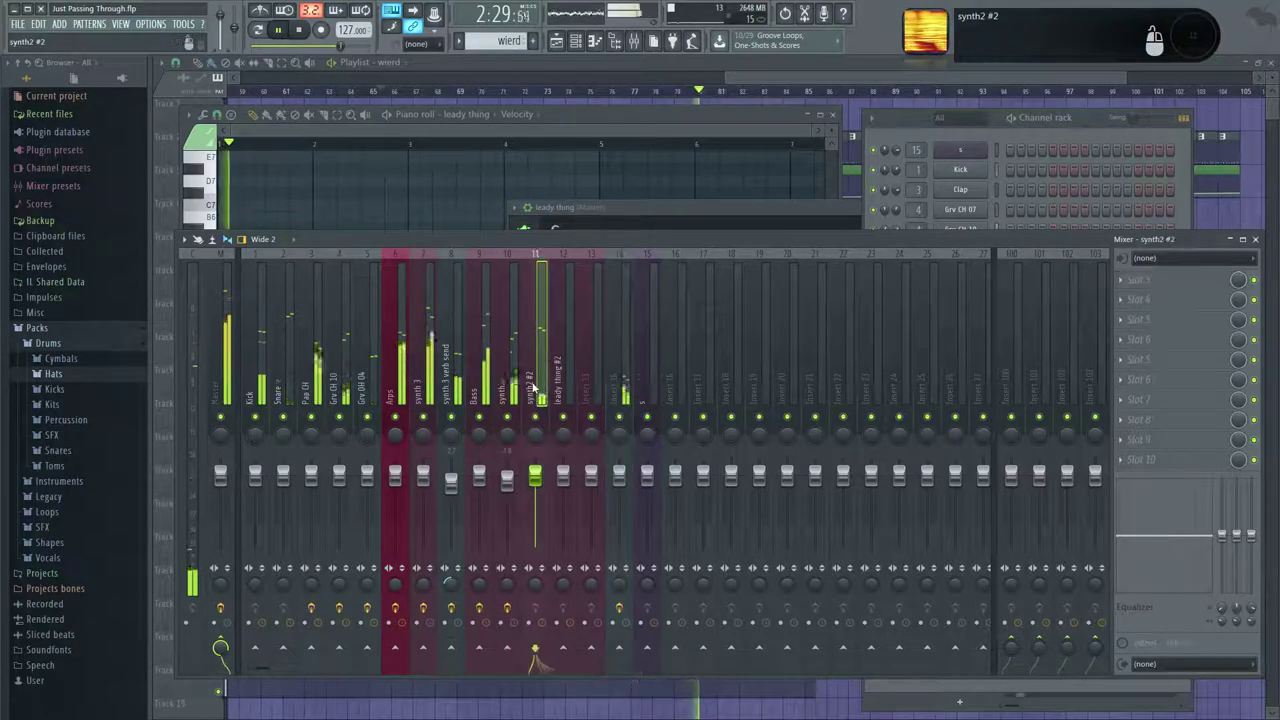
right_click(634, 252)
mouse_move(670, 330)
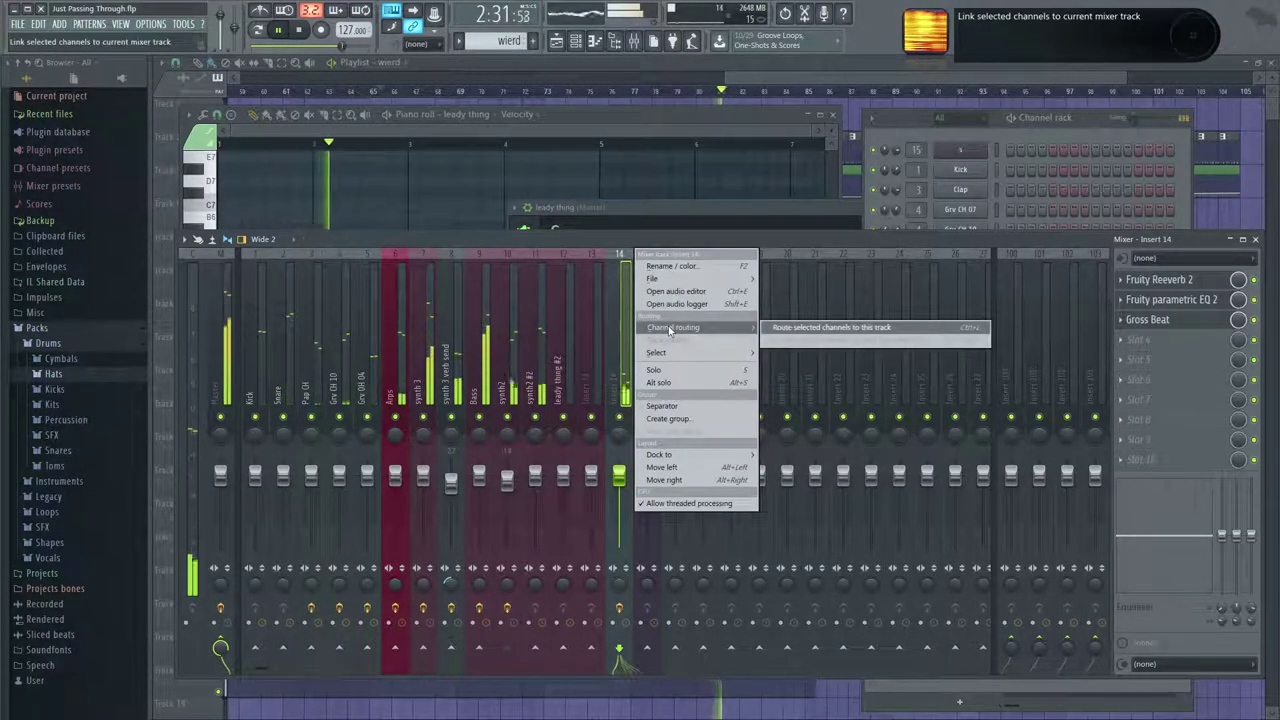
left_click(673, 268)
type("synth 2 verb")
key("Return")
key("alt+Left")
key("alt+Left")
key("alt+Left")
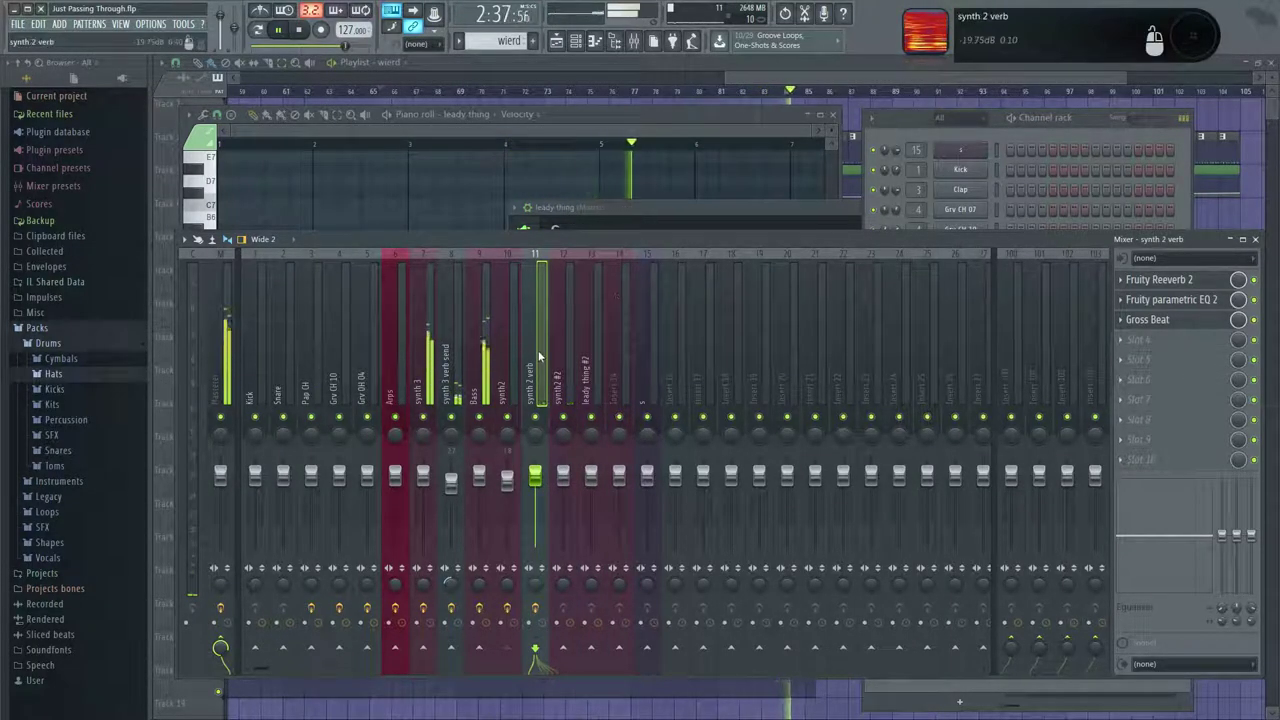
key("alt+Right")
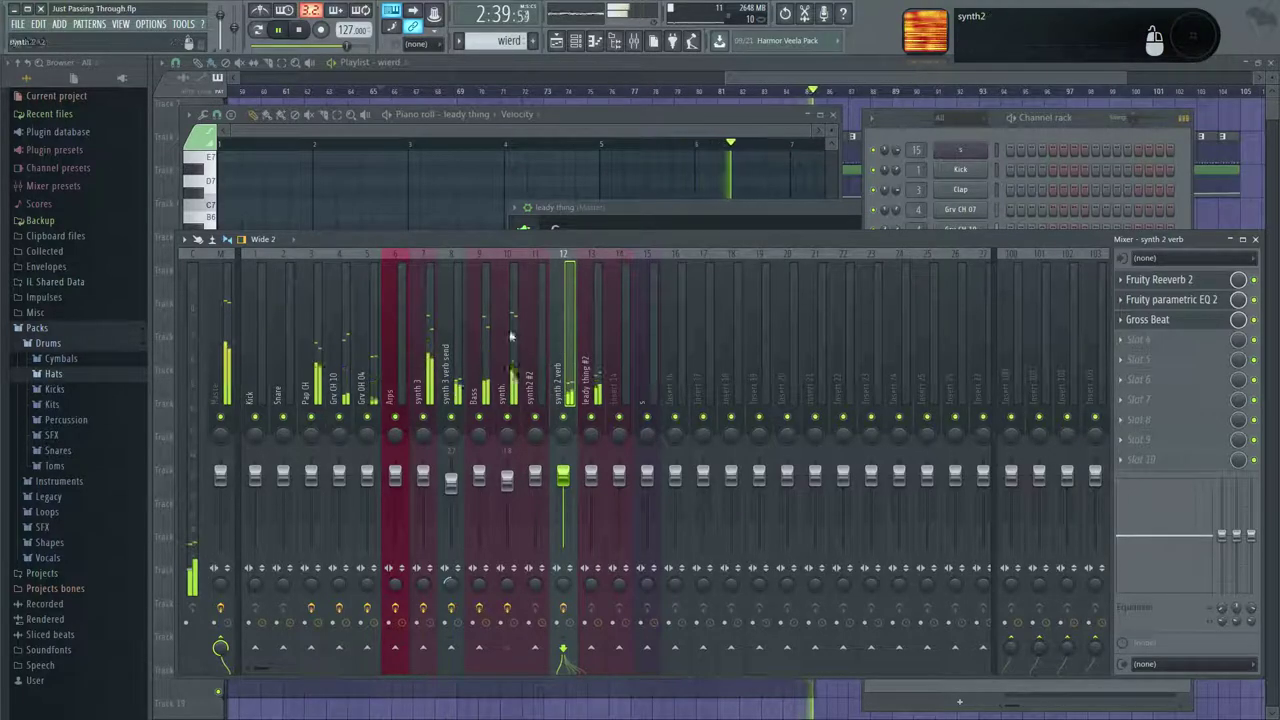
key("alt+Left")
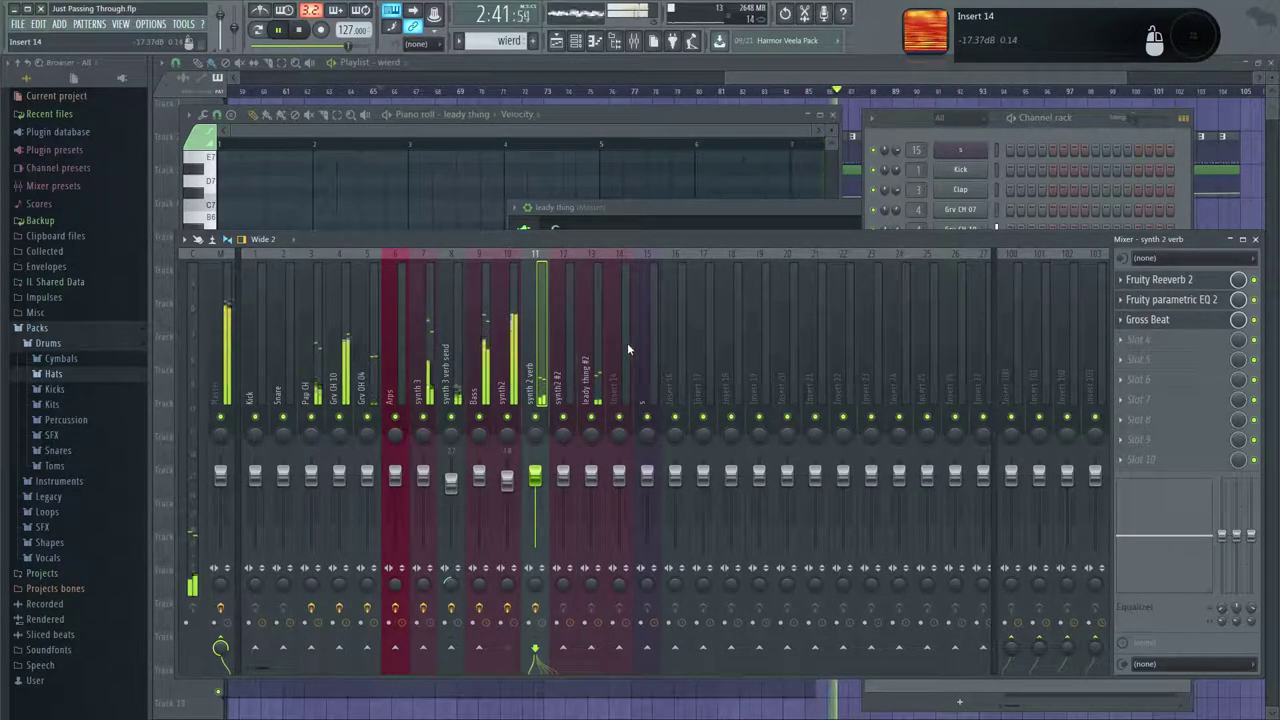
left_click(423, 412)
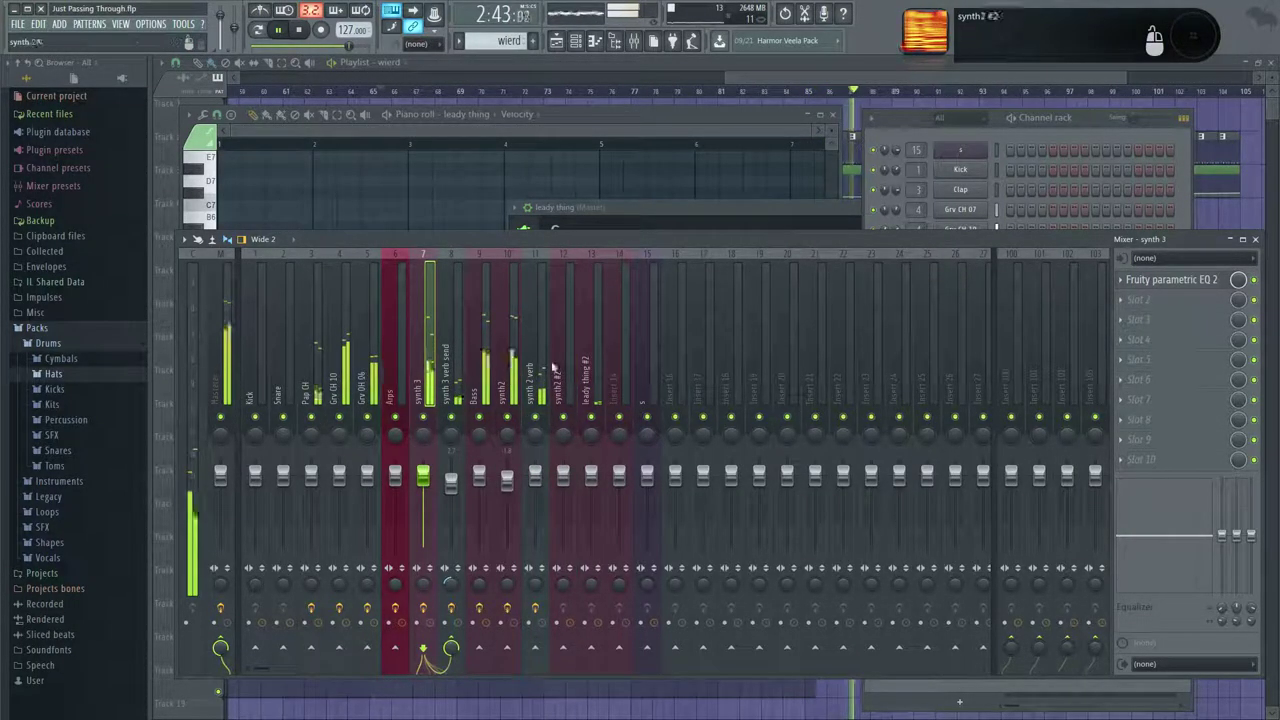
Route the leady thing channel to mixer track Insert 16.
left_click(1045, 120)
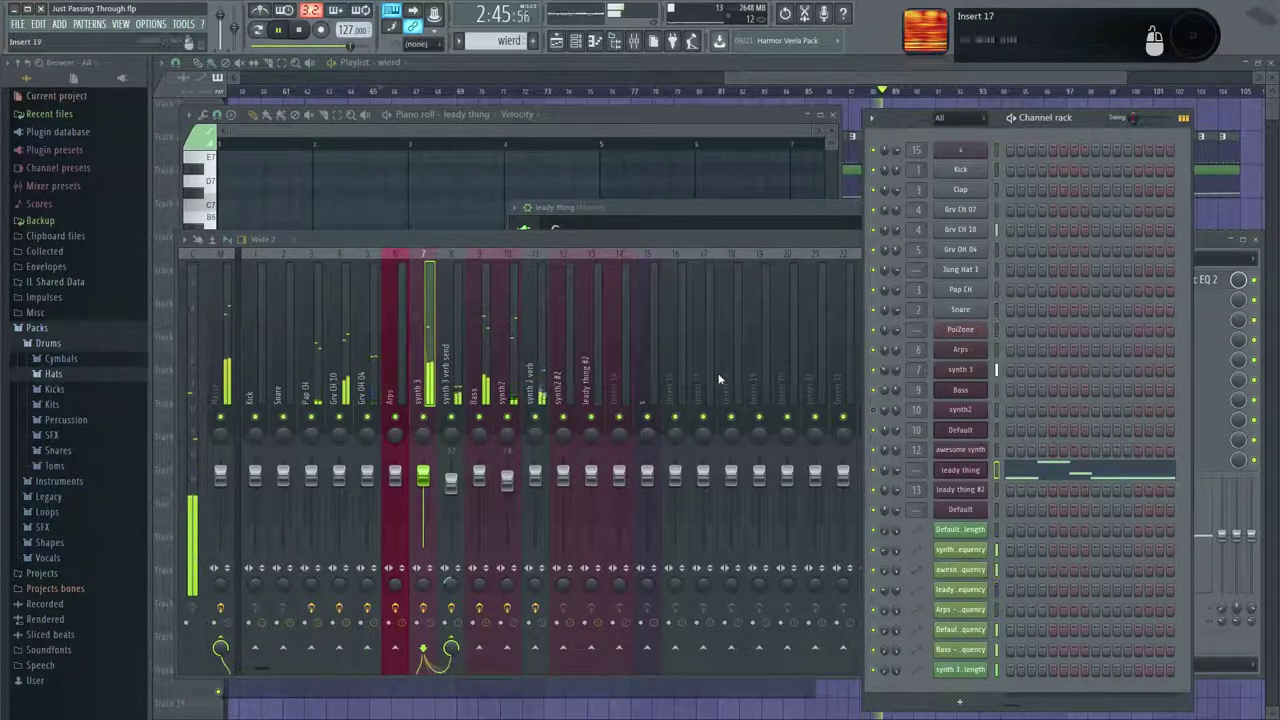
left_click(672, 370)
right_click(670, 365)
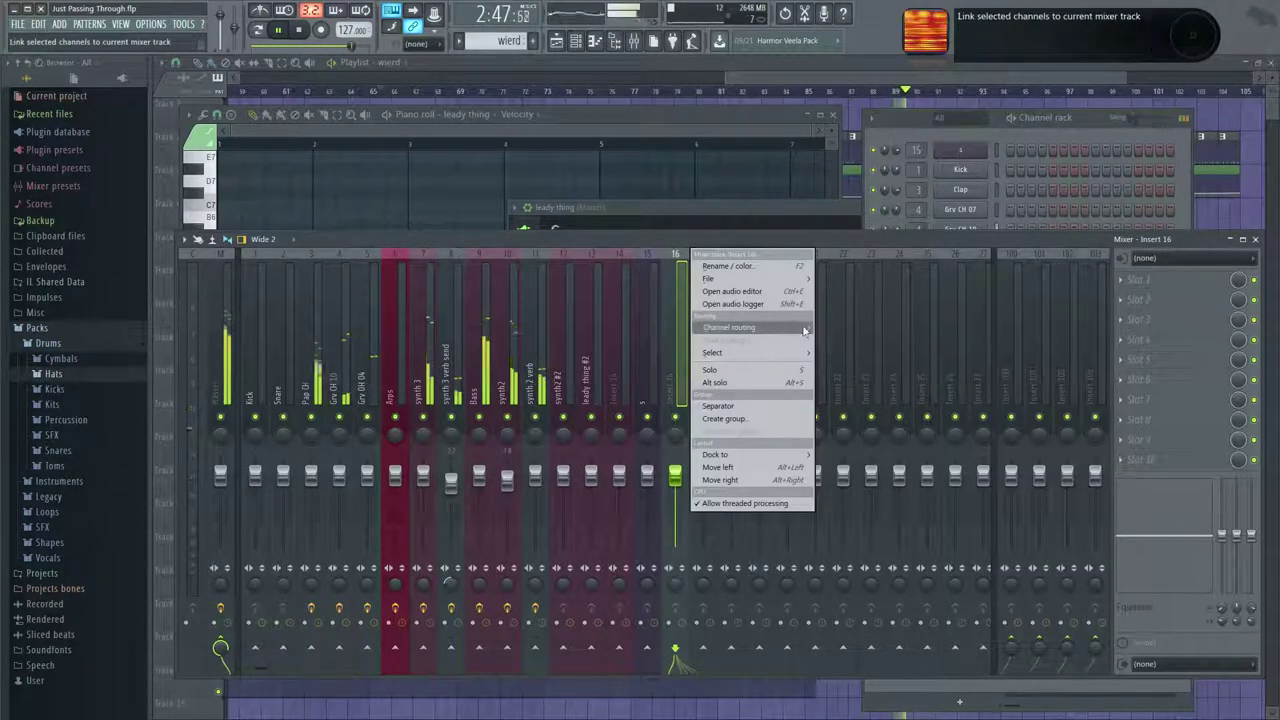
left_click(831, 327)
Colour the leady thing mixer track orange and add Fruity parametric EQ 2 to its first effect slot.
right_click(681, 333)
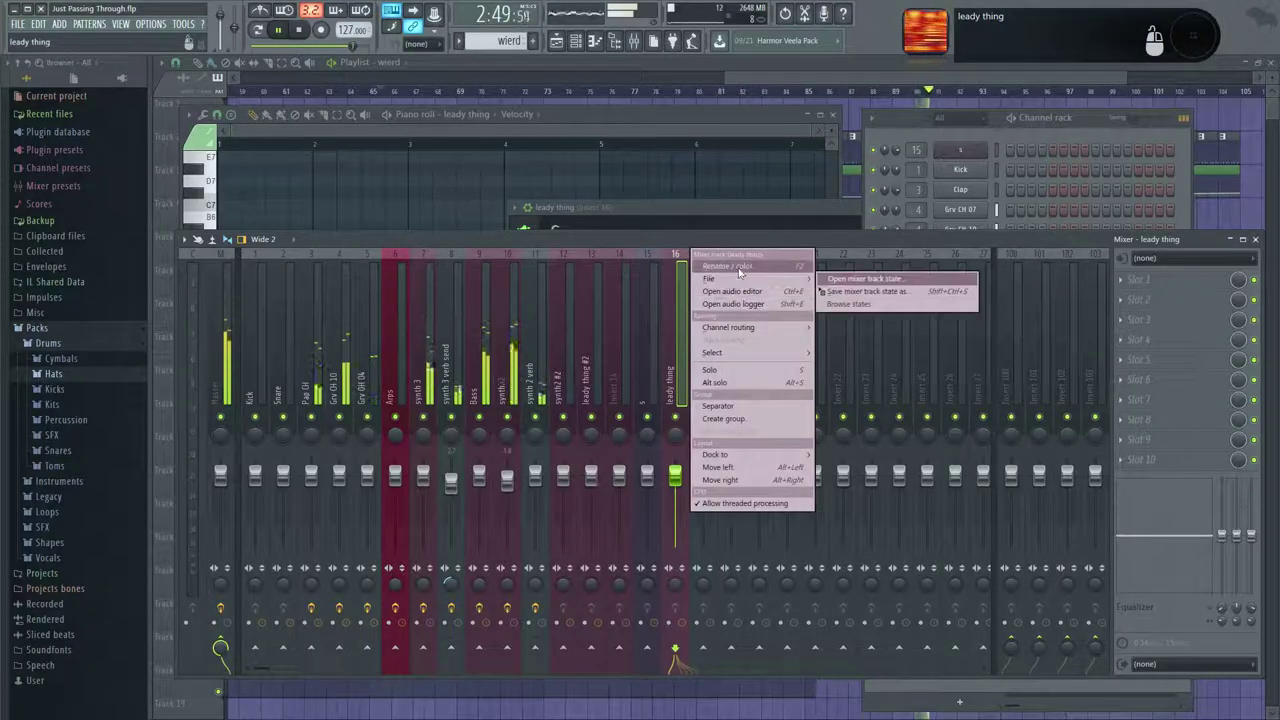
left_click(722, 265)
left_click(889, 333)
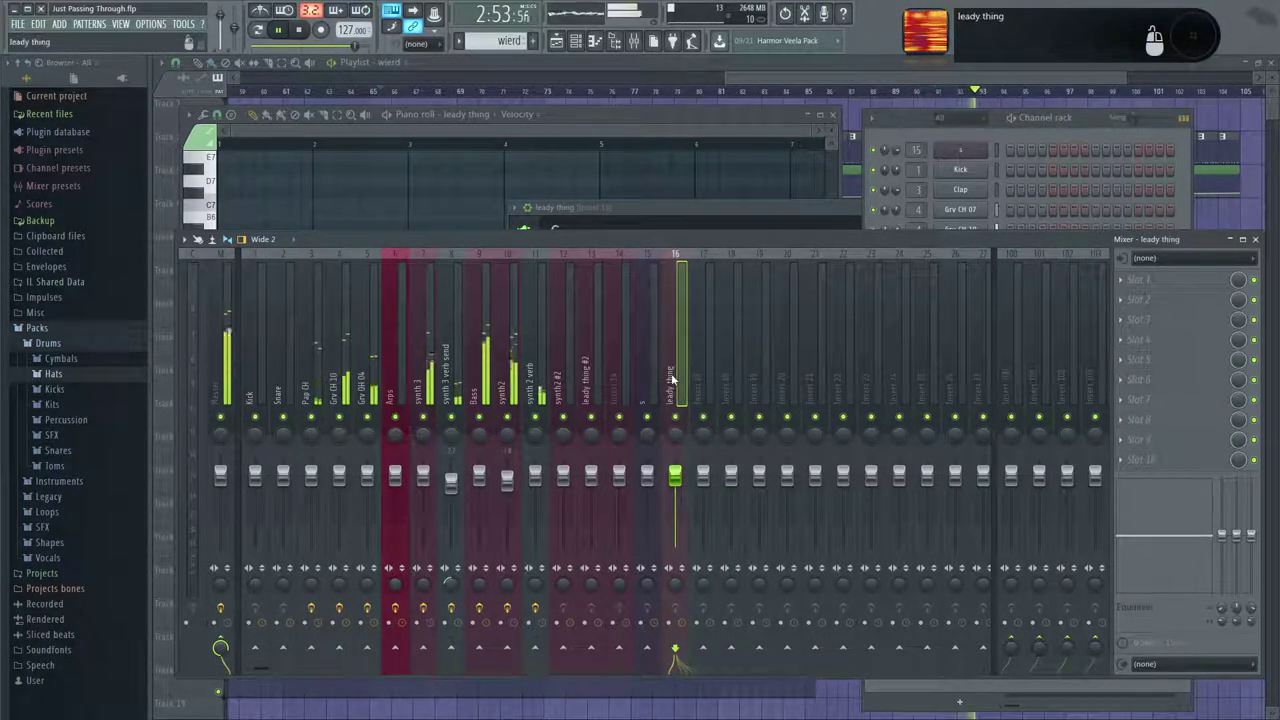
right_click(689, 250)
left_click(740, 265)
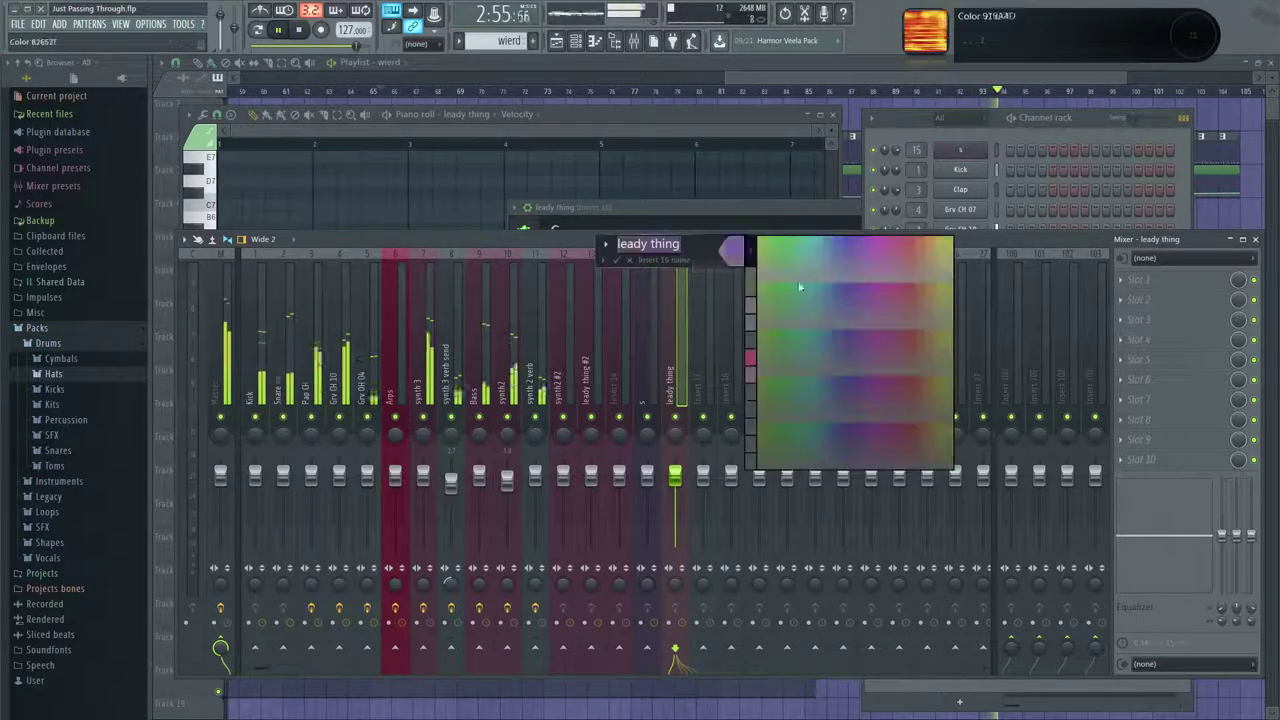
left_click(926, 336)
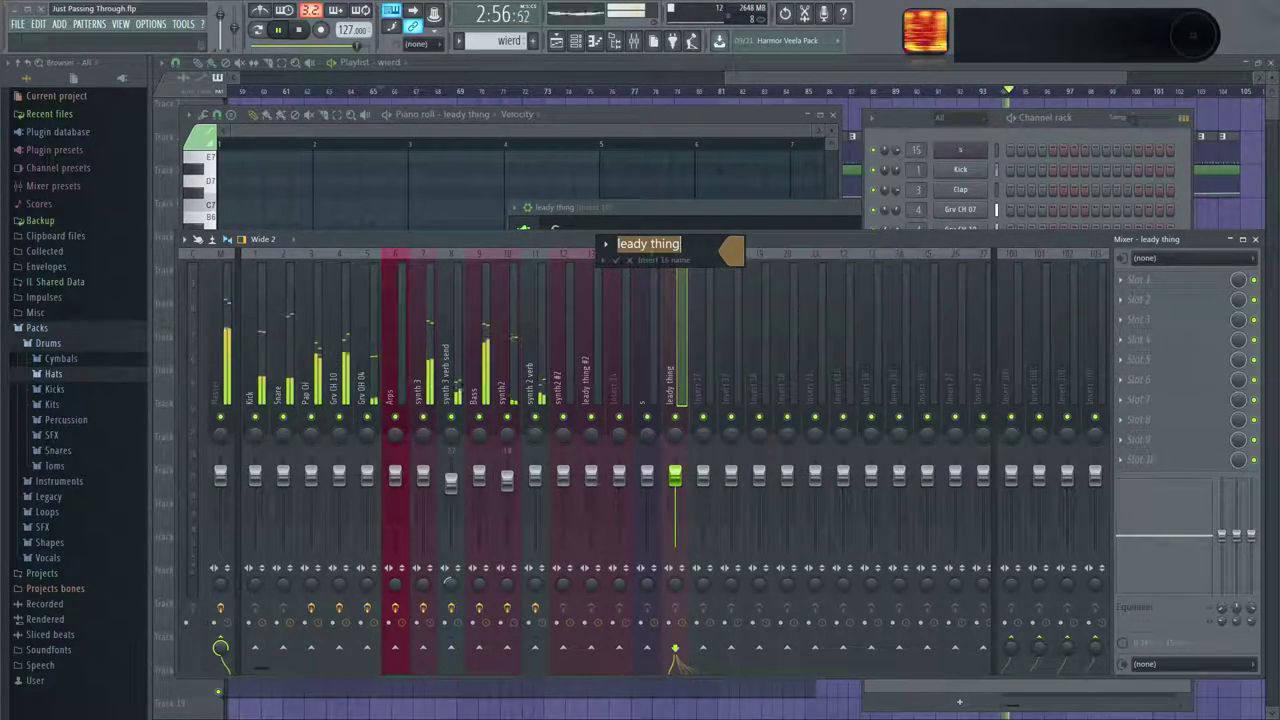
left_click(617, 260)
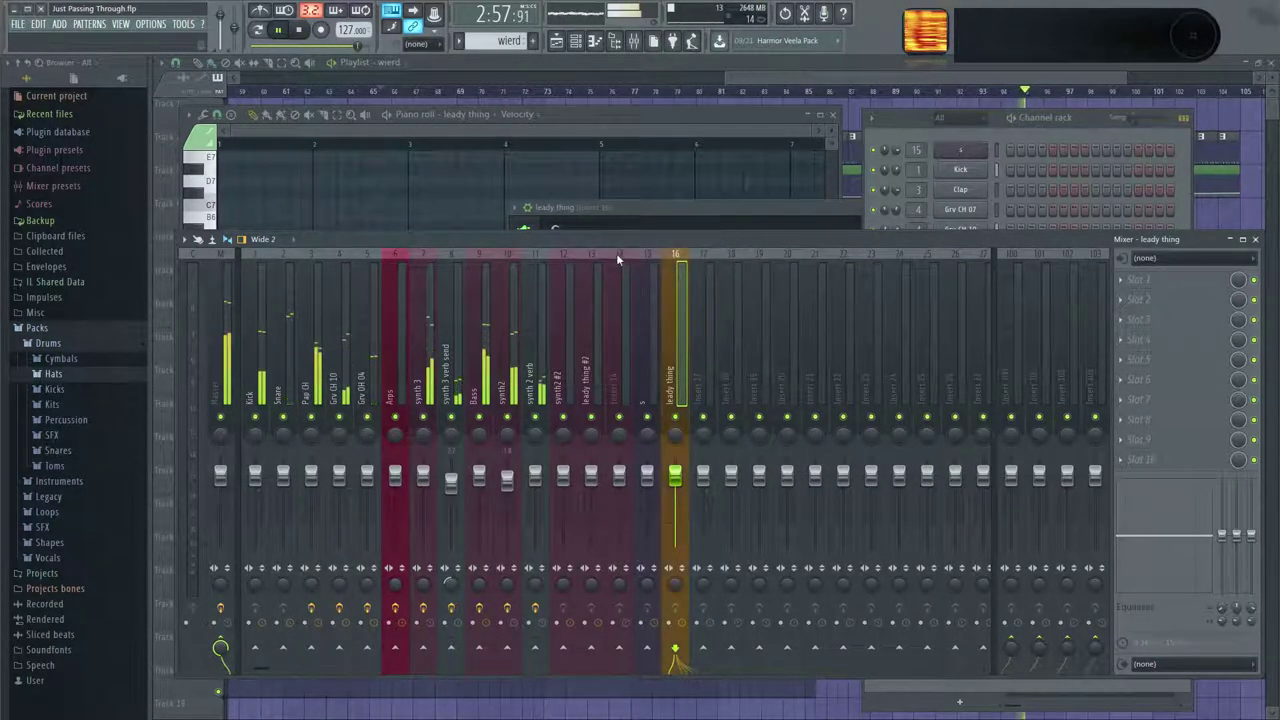
left_click(1132, 293)
left_click(1105, 452)
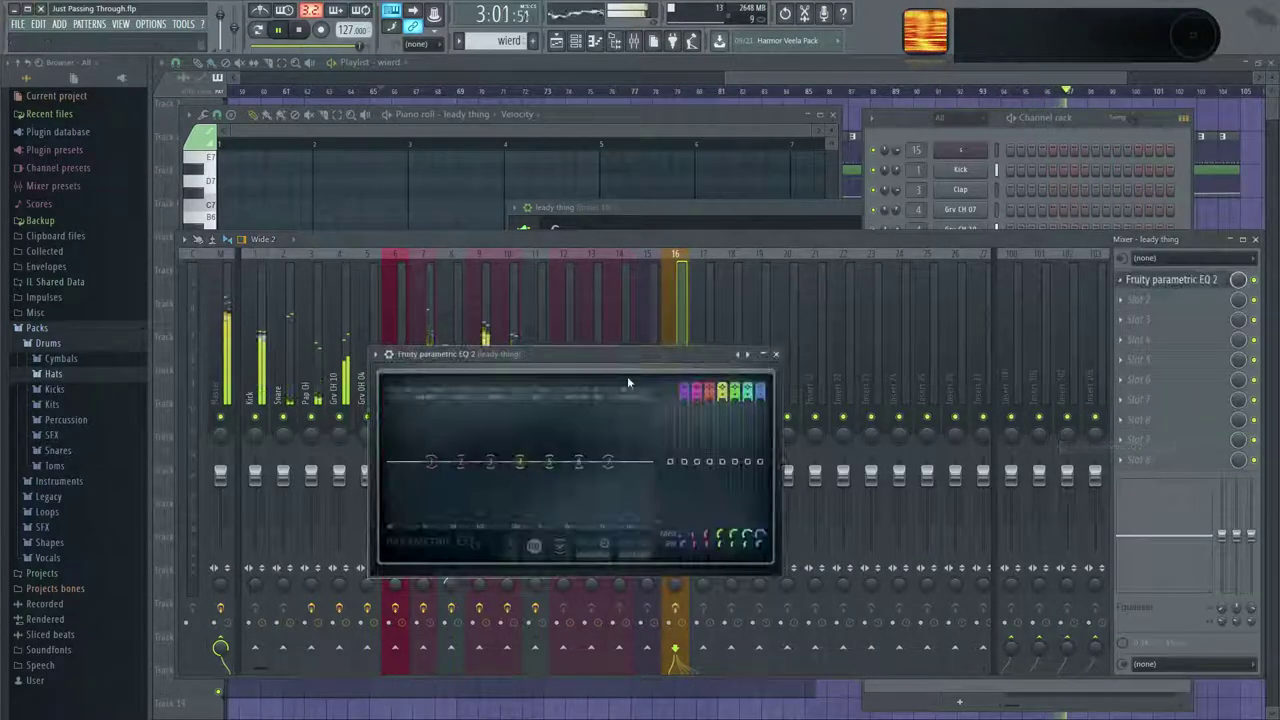
Play the arrangement from bar 80 to hear how the wierd clip on track 16 sounds in the song.
left_click(793, 66)
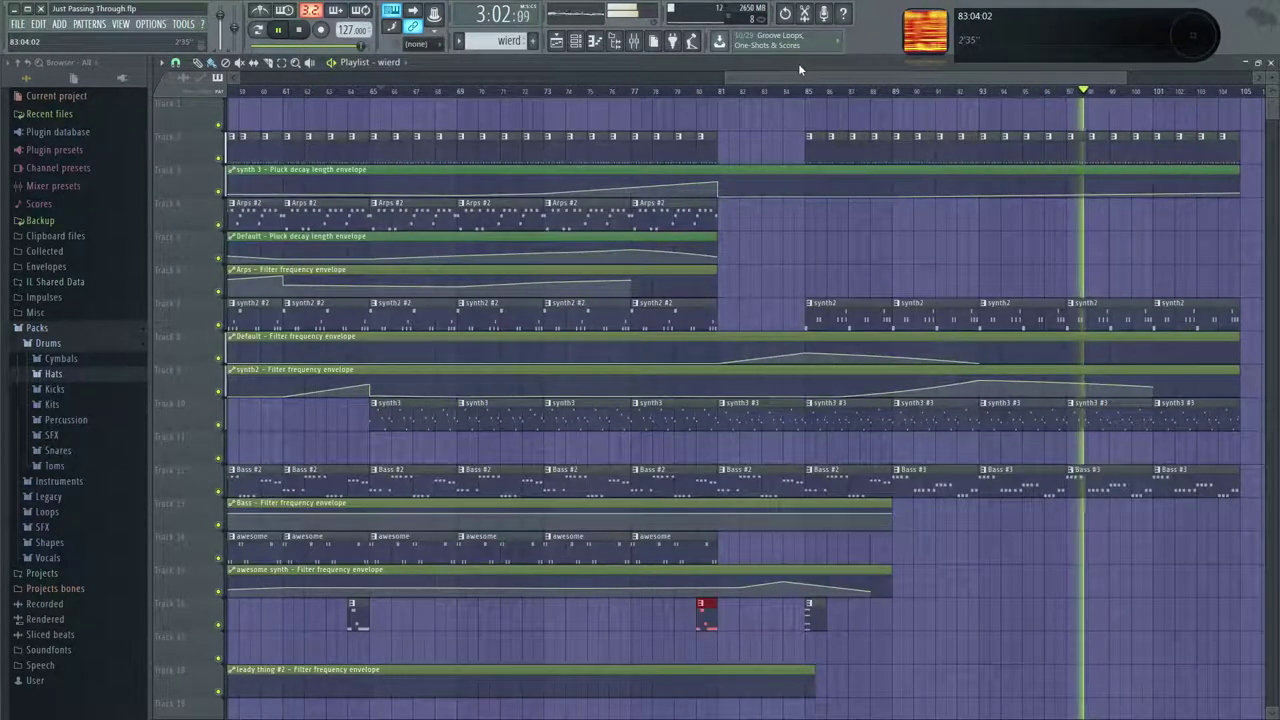
left_click(698, 93)
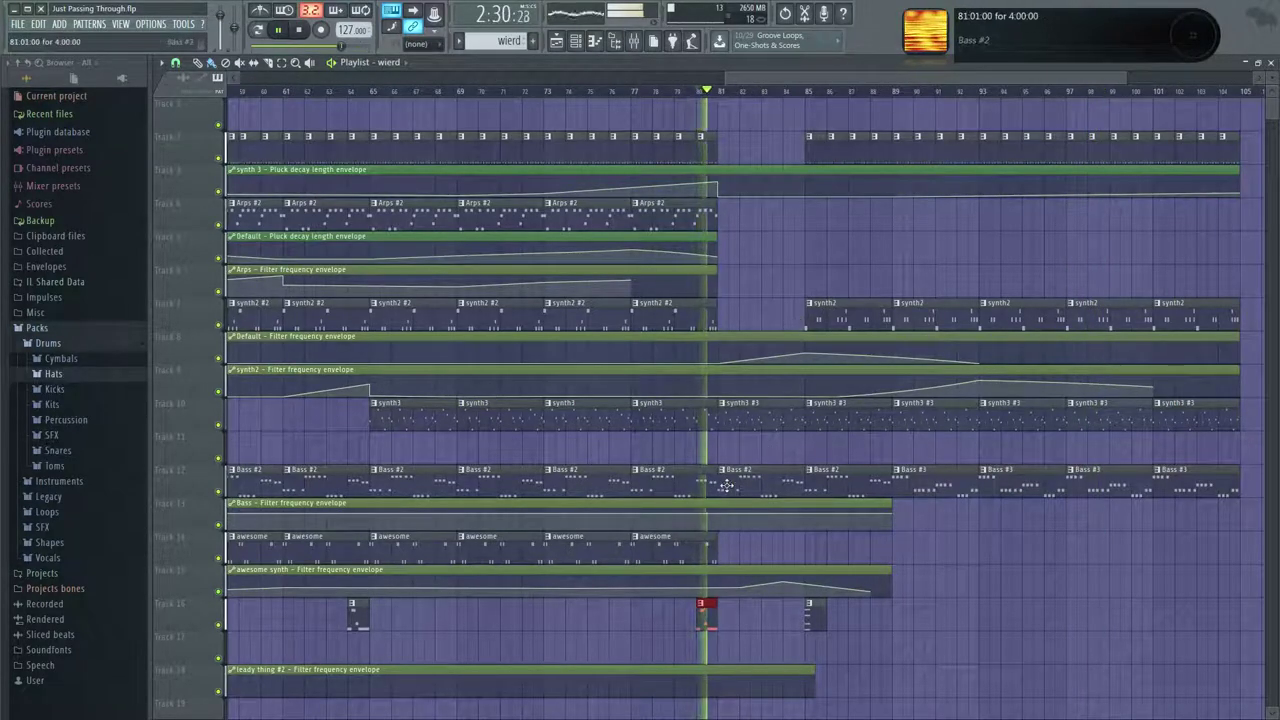
key("space")
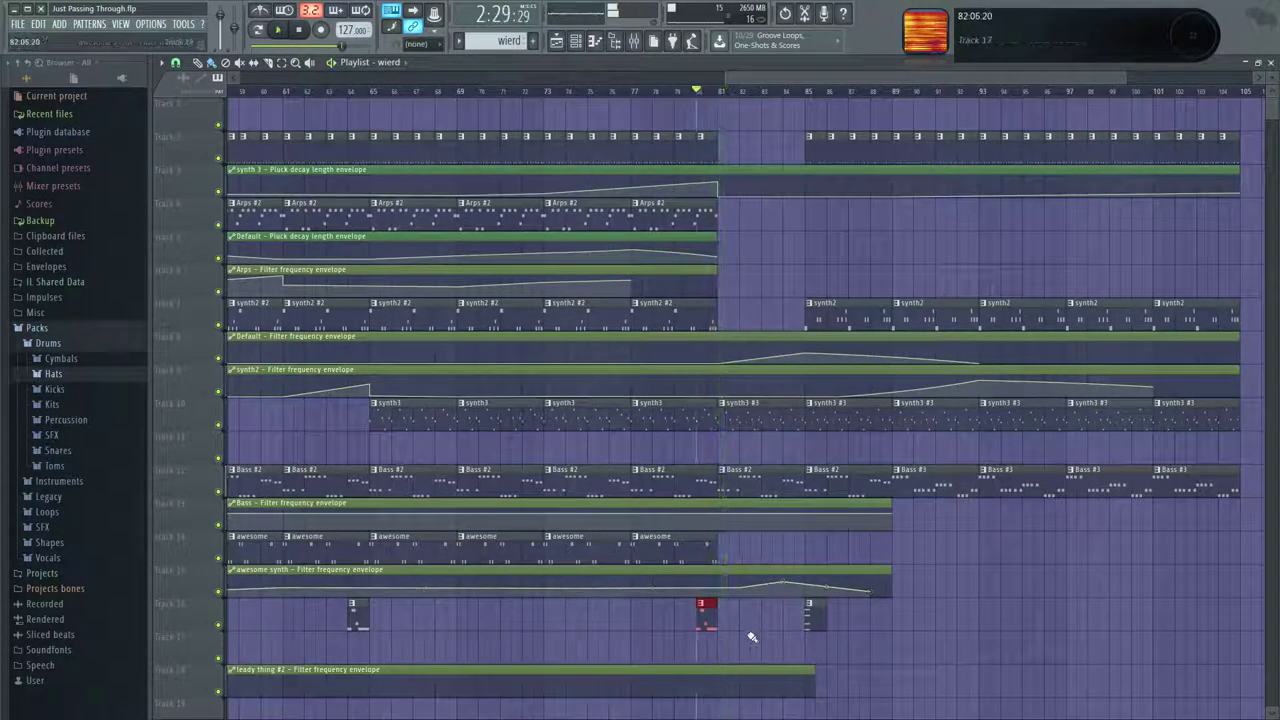
key("space")
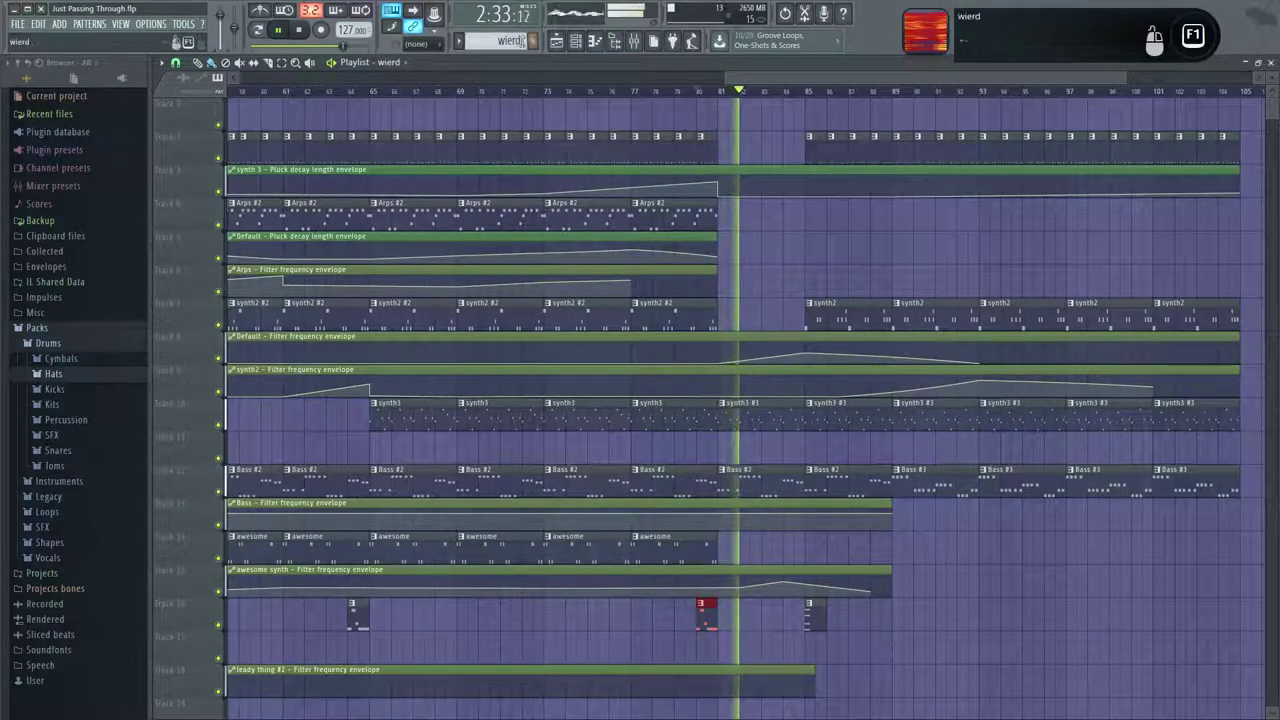
Switch playback to pattern mode and open the leady thing synth from the channel rack.
left_click(575, 40)
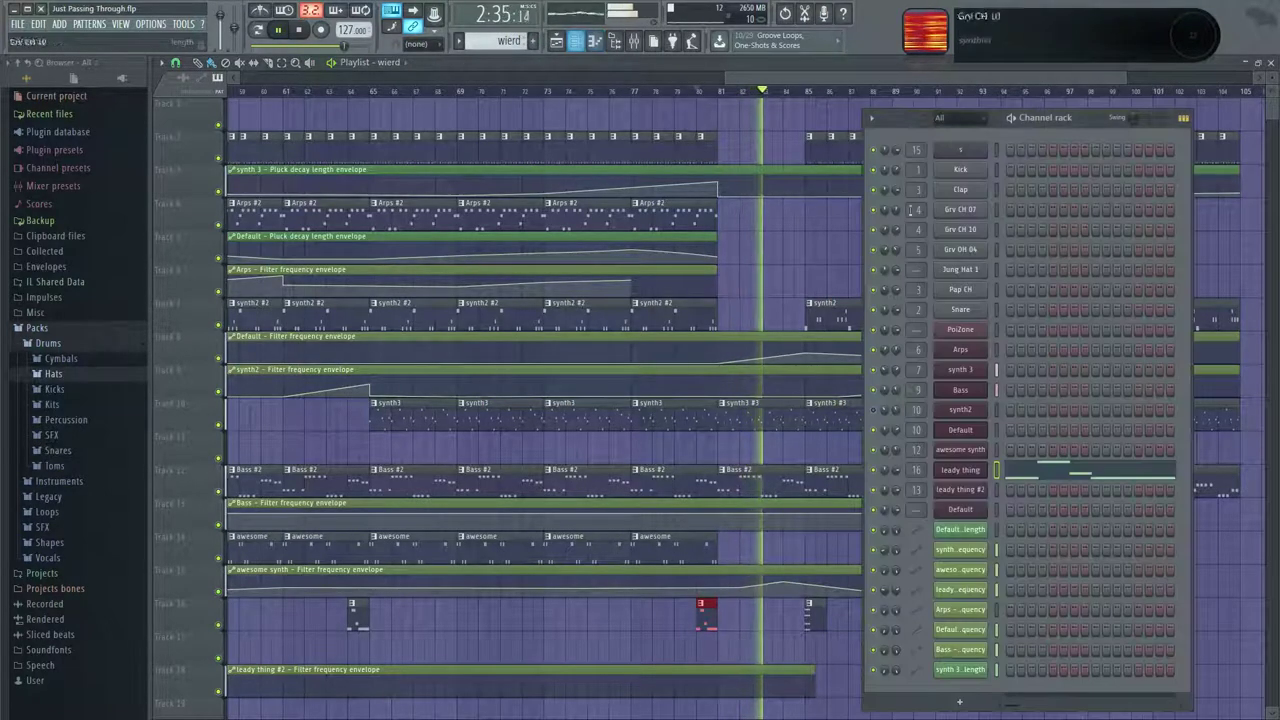
key("l")
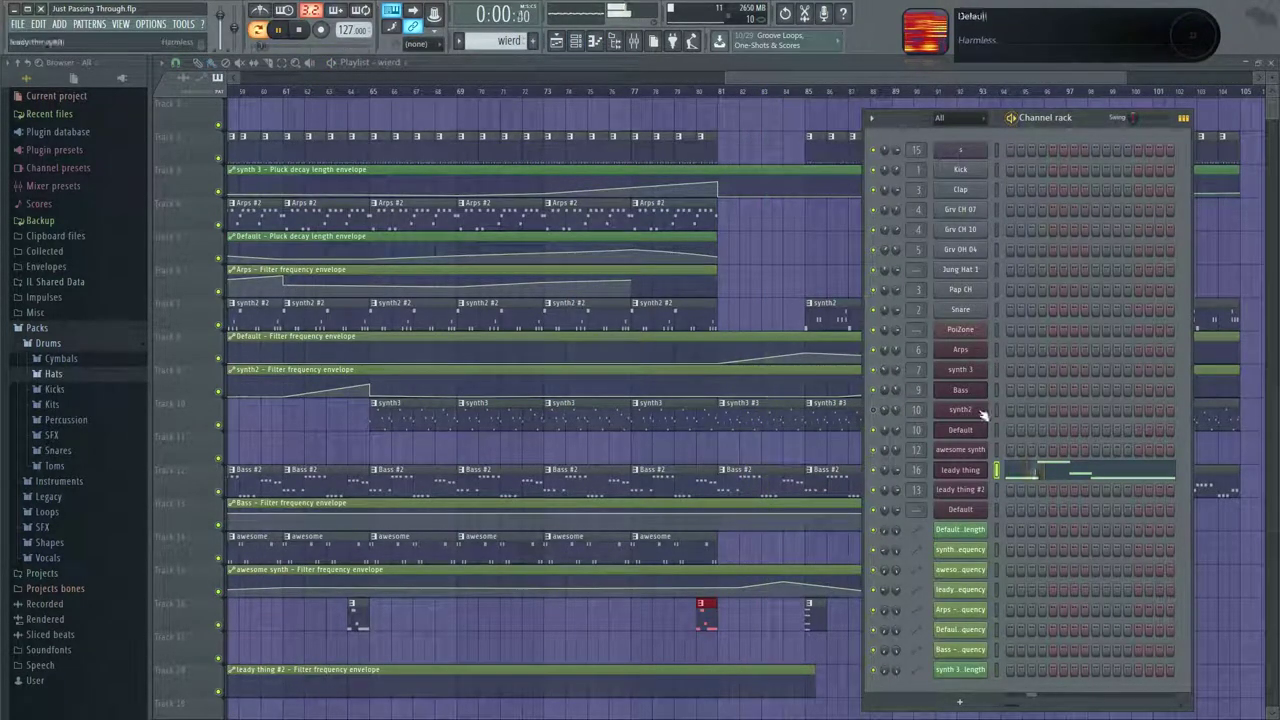
left_click(968, 475)
left_click_drag(866, 222, 631, 202)
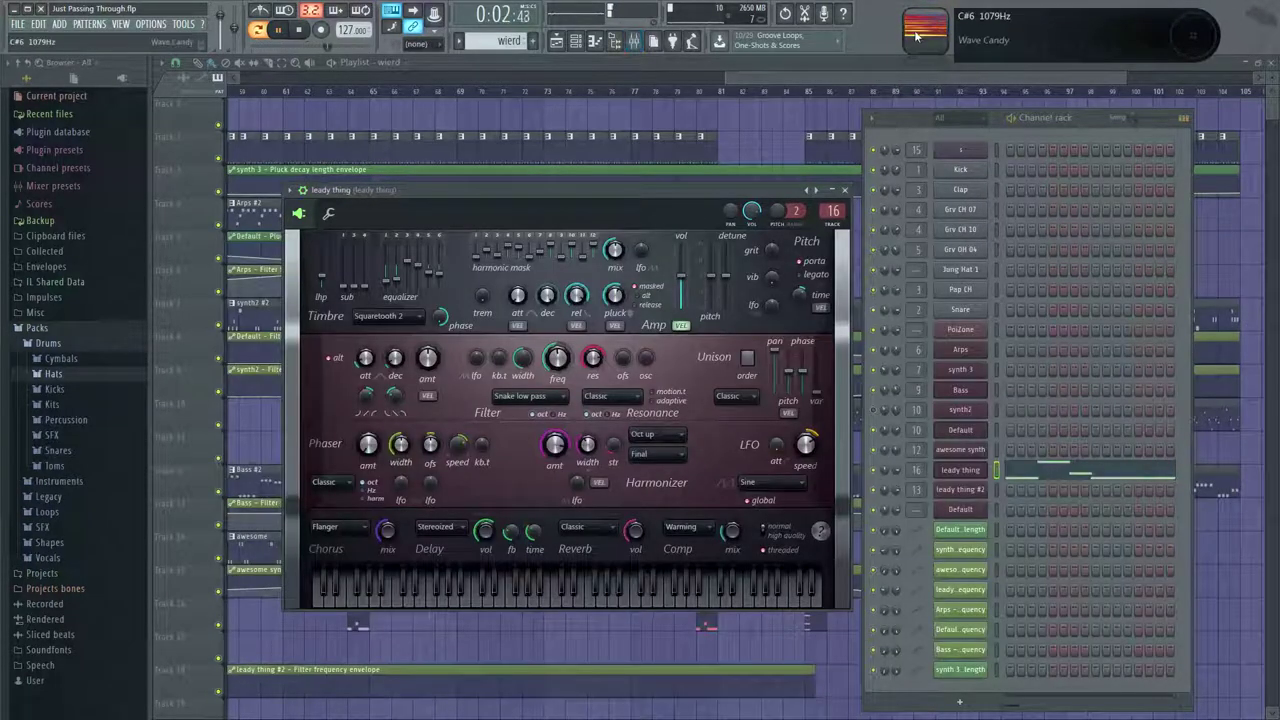
Open the Wave Candy spectrum over the channel rack, clear of the leady thing synth, and play the pattern.
left_click(915, 37)
key("space")
left_click_drag(666, 189, 597, 155)
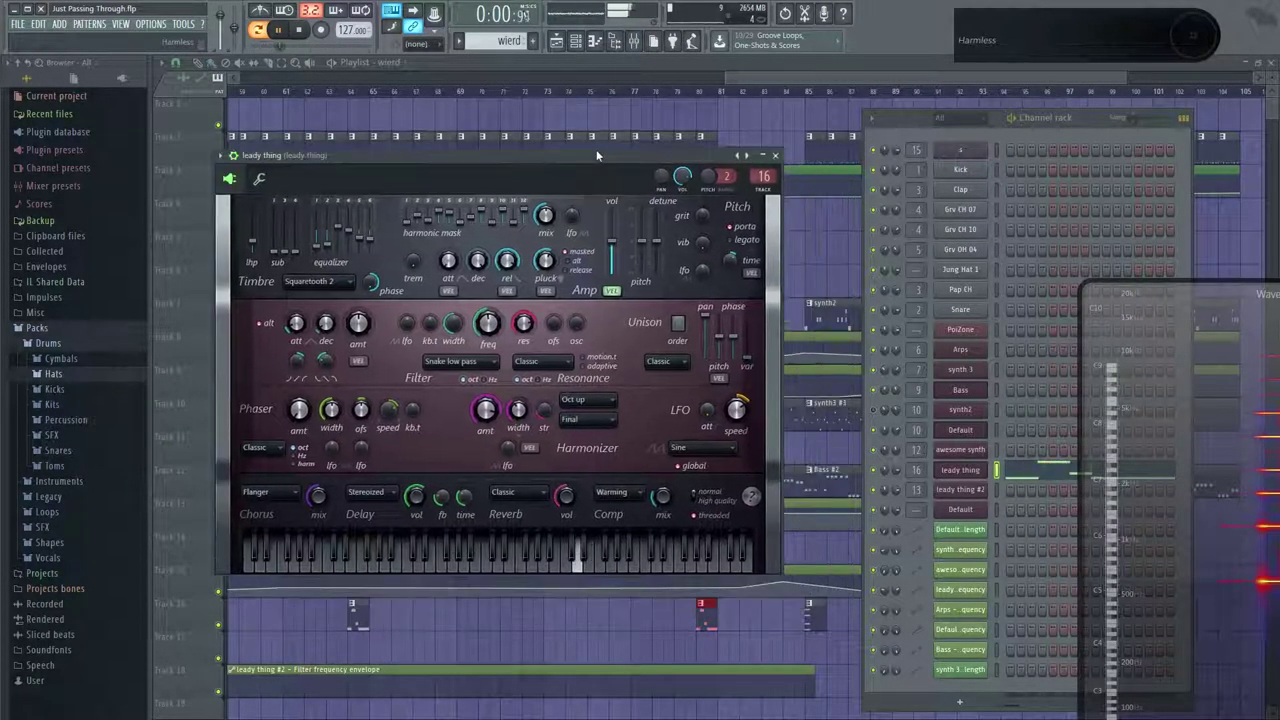
left_click_drag(1120, 485, 968, 428)
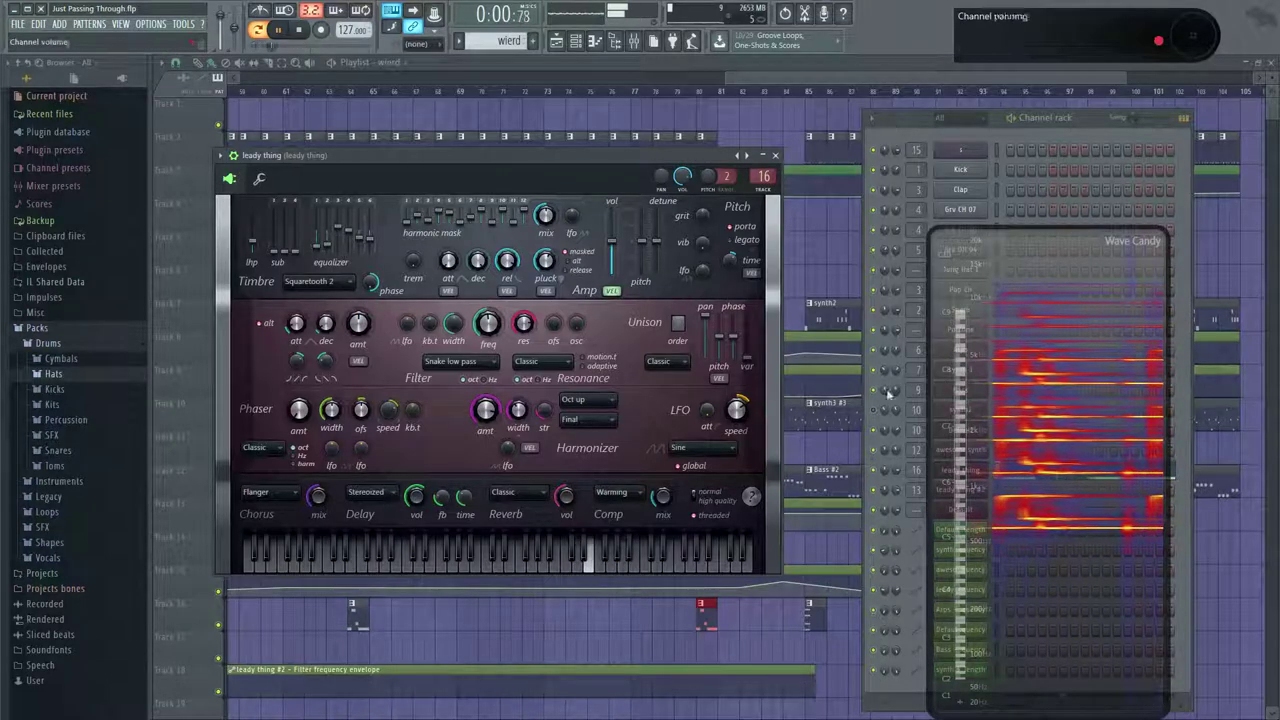
left_click_drag(690, 157, 722, 175)
Select bars 77 to 81 in the playlist and play that section in song mode.
left_click_drag(633, 94, 716, 97)
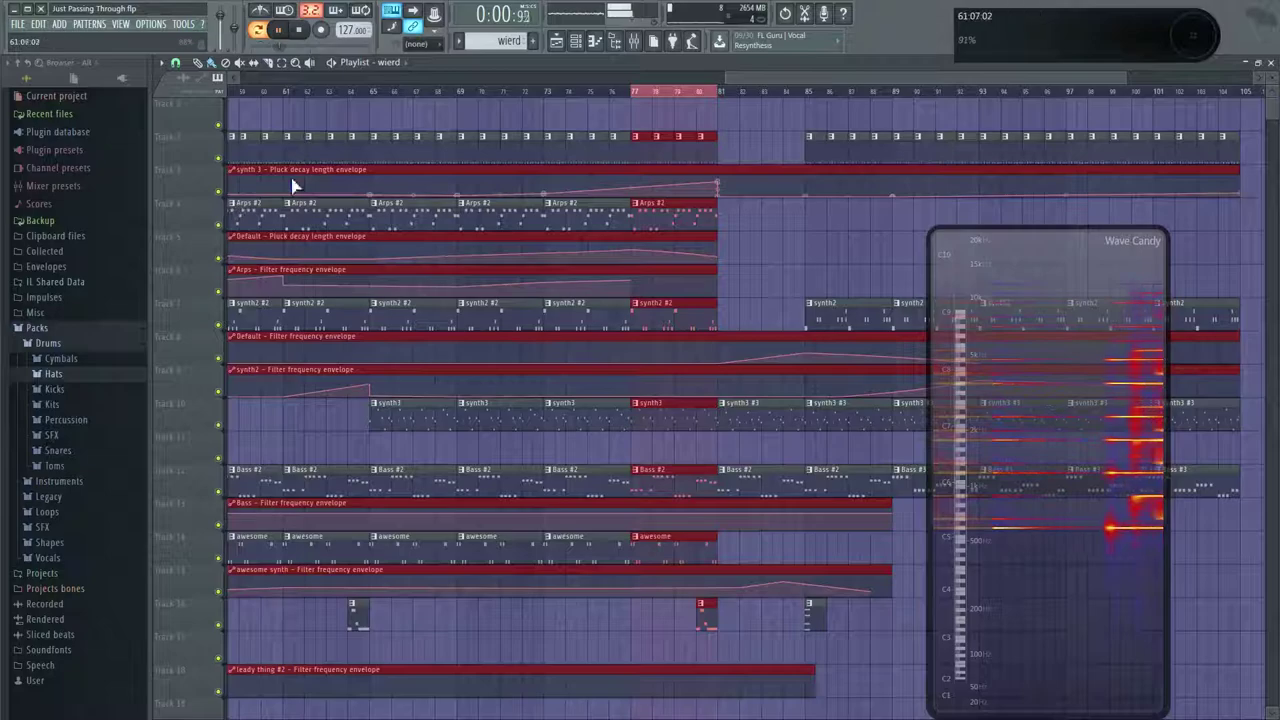
left_click(636, 41)
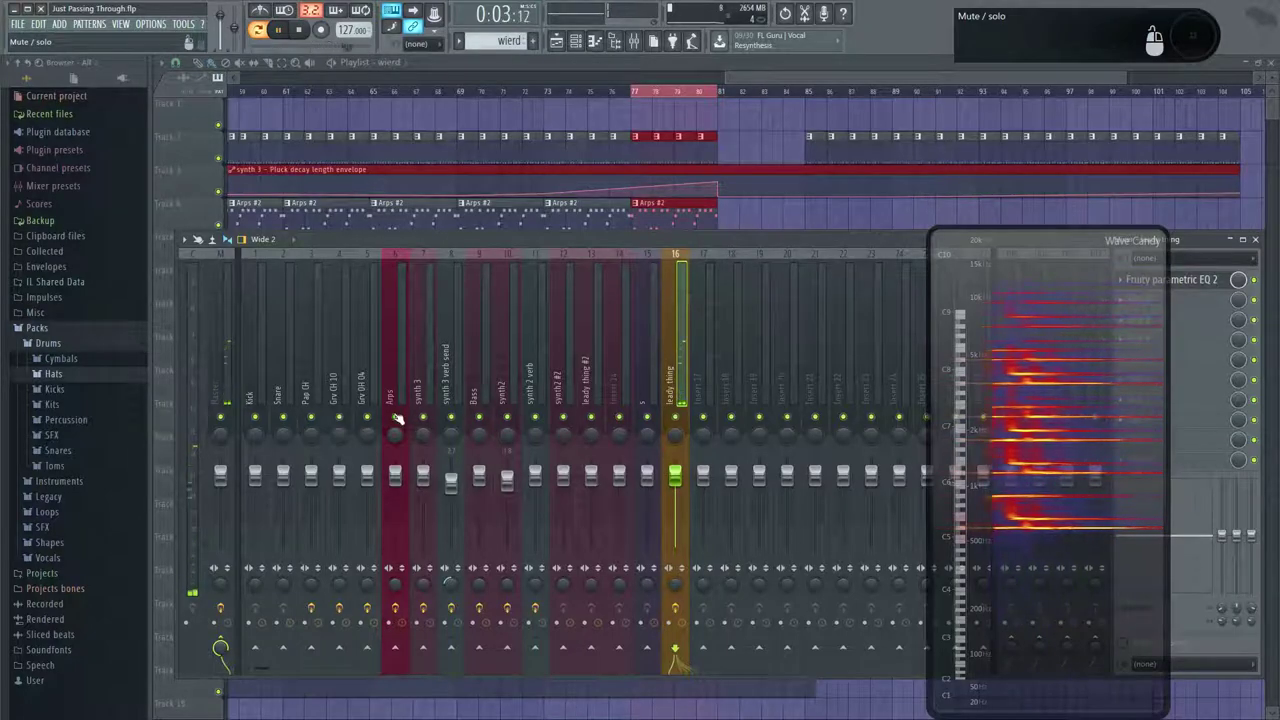
left_click(633, 92)
key("space")
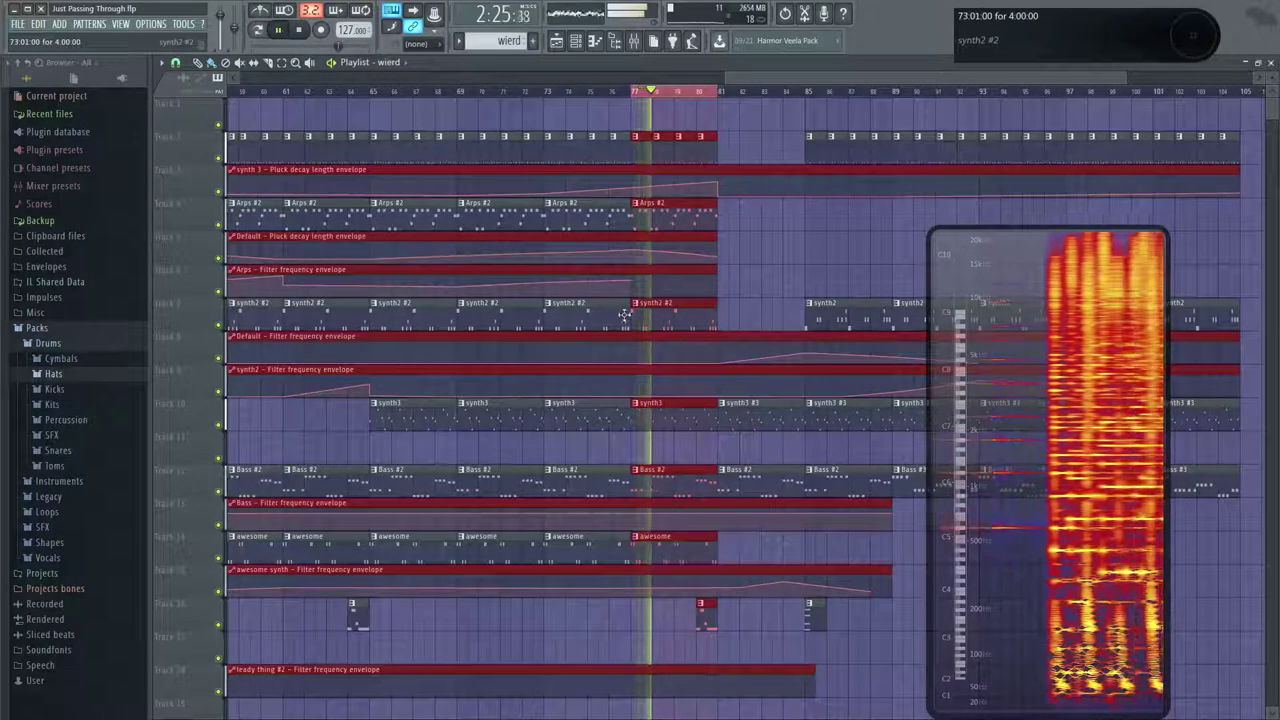
Audition the looped section with the Bass #2 track and then the synth3 track temporarily muted.
left_click(219, 492)
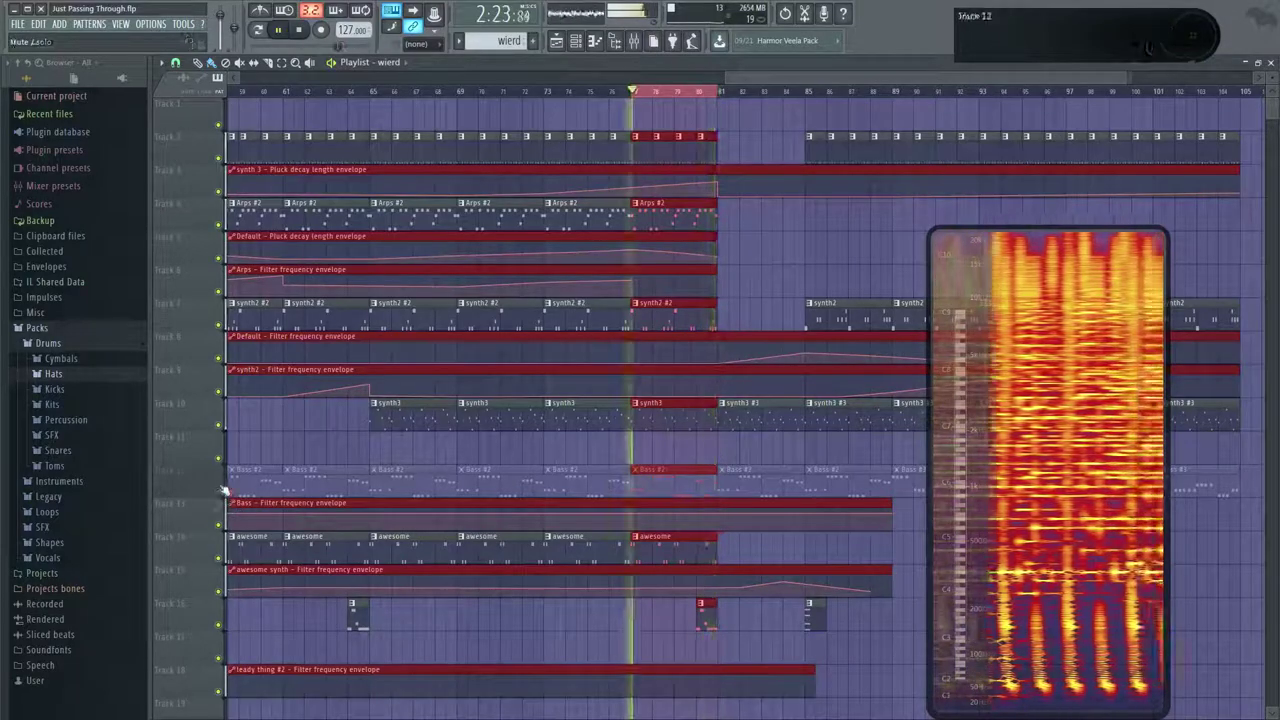
left_click(220, 456)
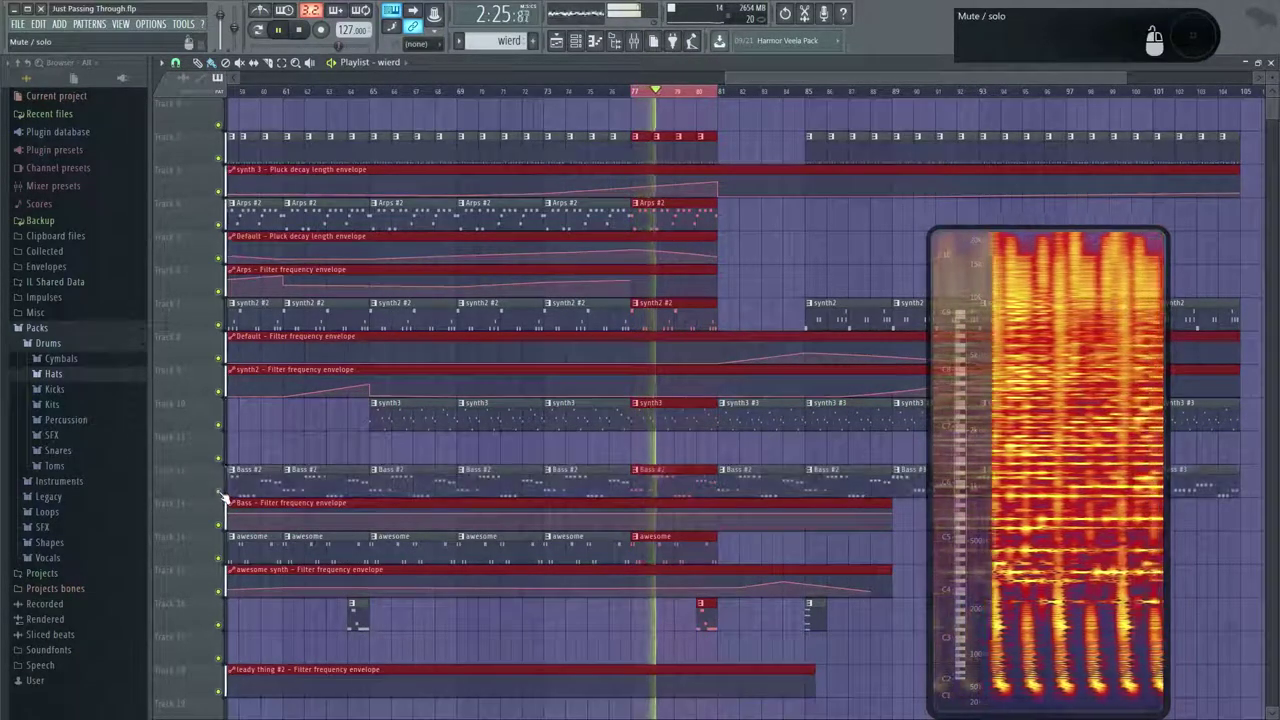
left_click(220, 425)
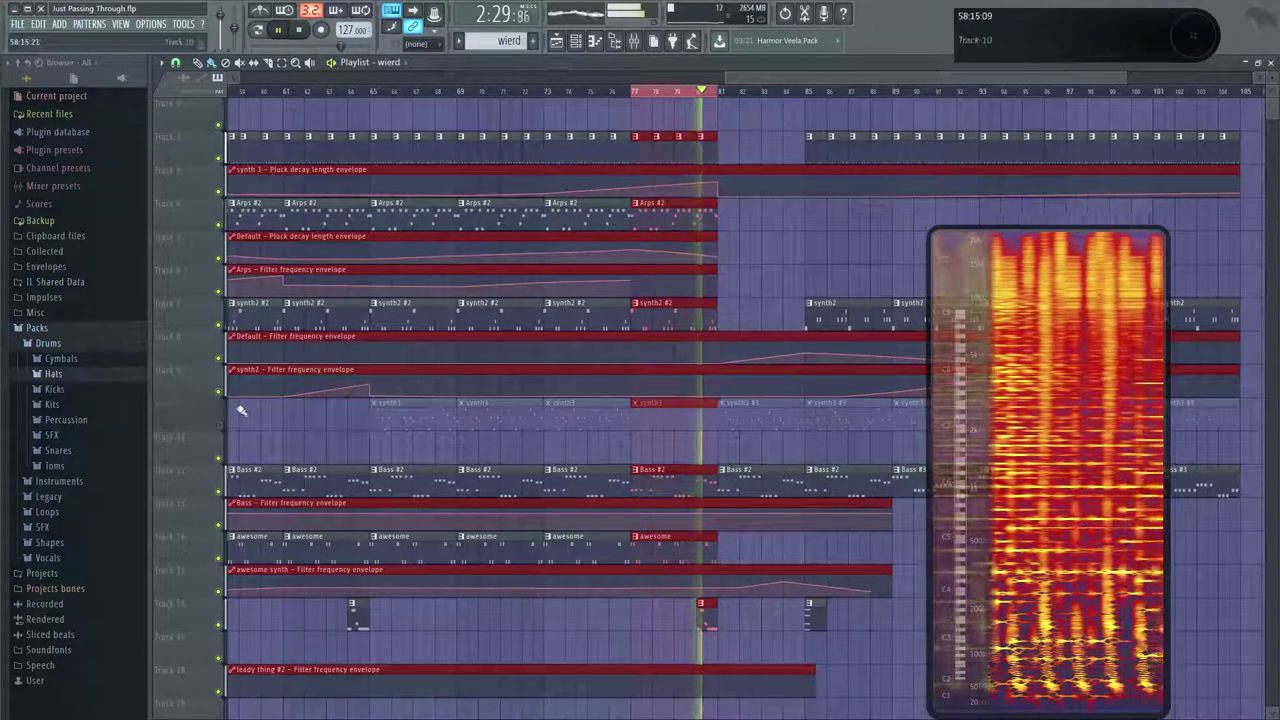
left_click(222, 425)
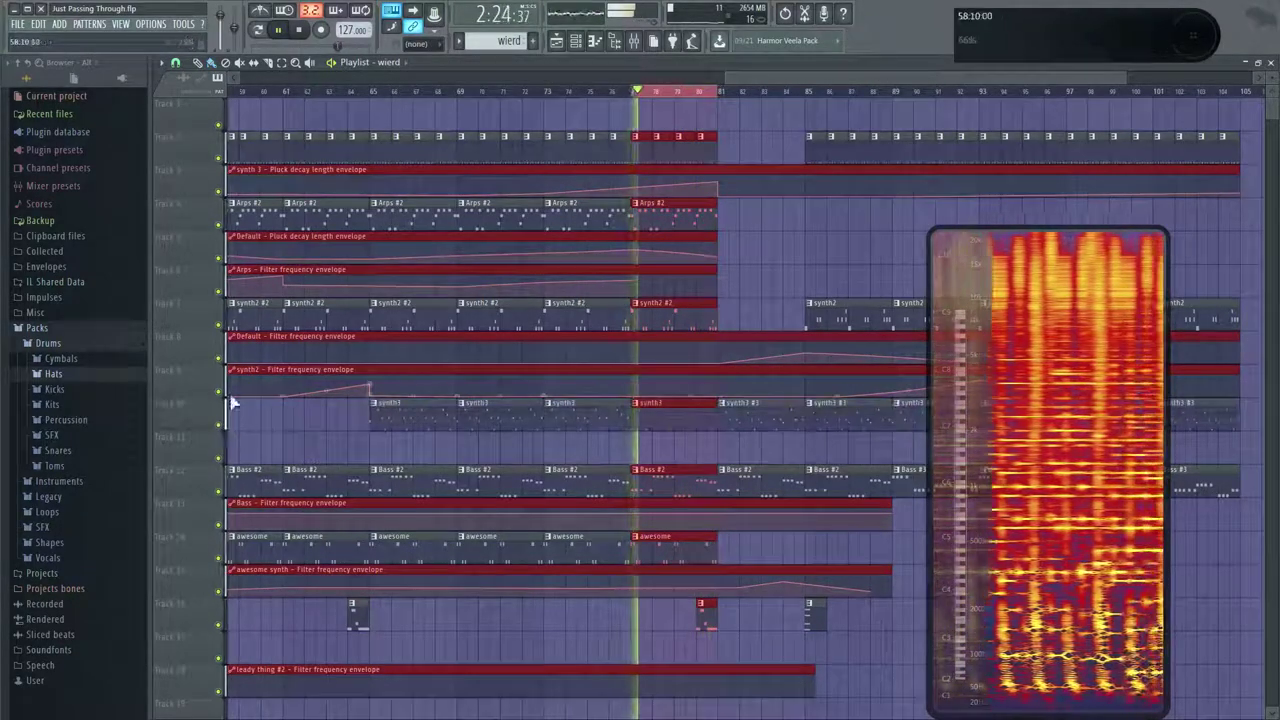
Mute playlist tracks 2 to 9, 12 and 14 so that mainly the synth3 and wierd clips are heard.
left_click(218, 285)
left_click(218, 286)
left_click(220, 257)
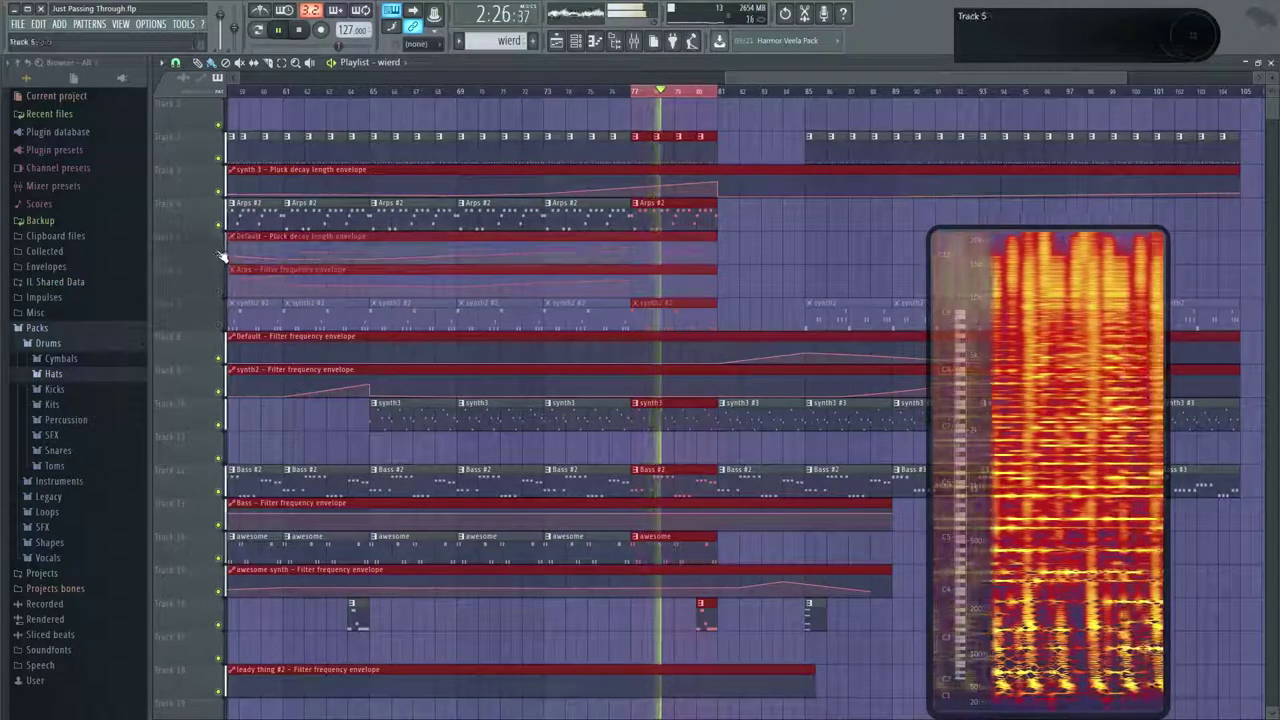
left_click(221, 225)
left_click(220, 191)
left_click(219, 158)
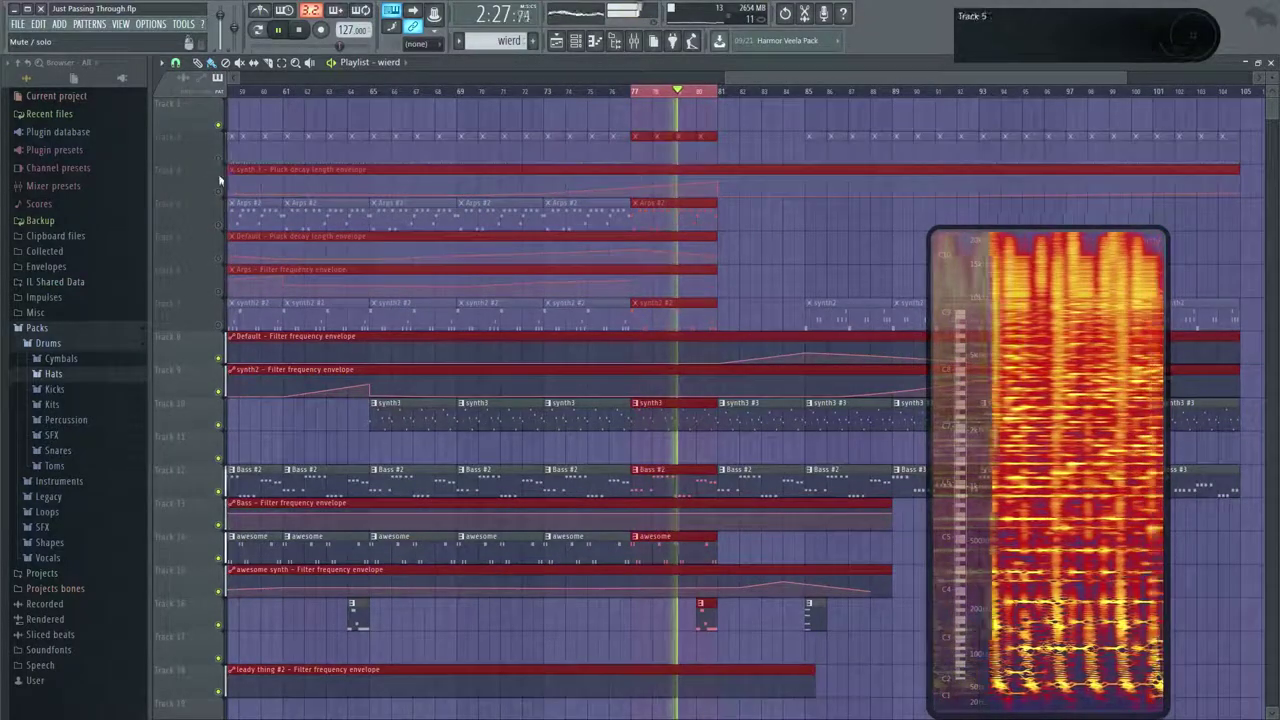
left_click(221, 360)
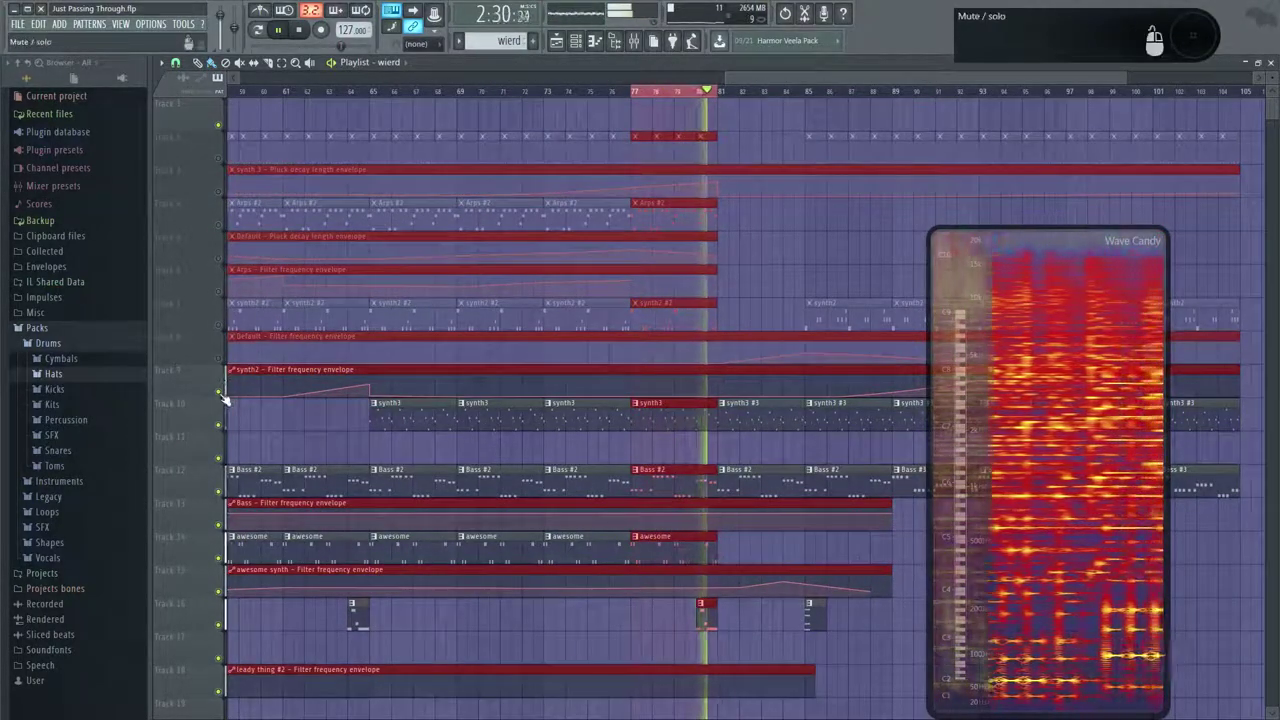
left_click(219, 391)
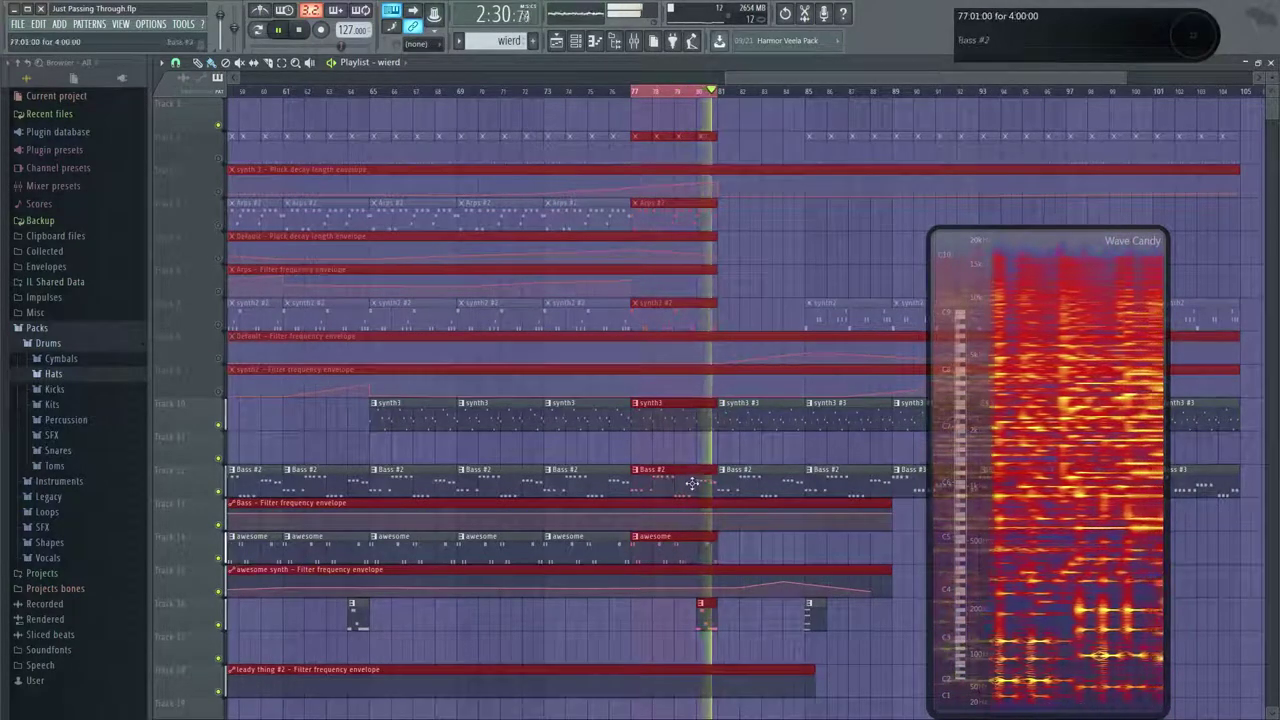
left_click(219, 559)
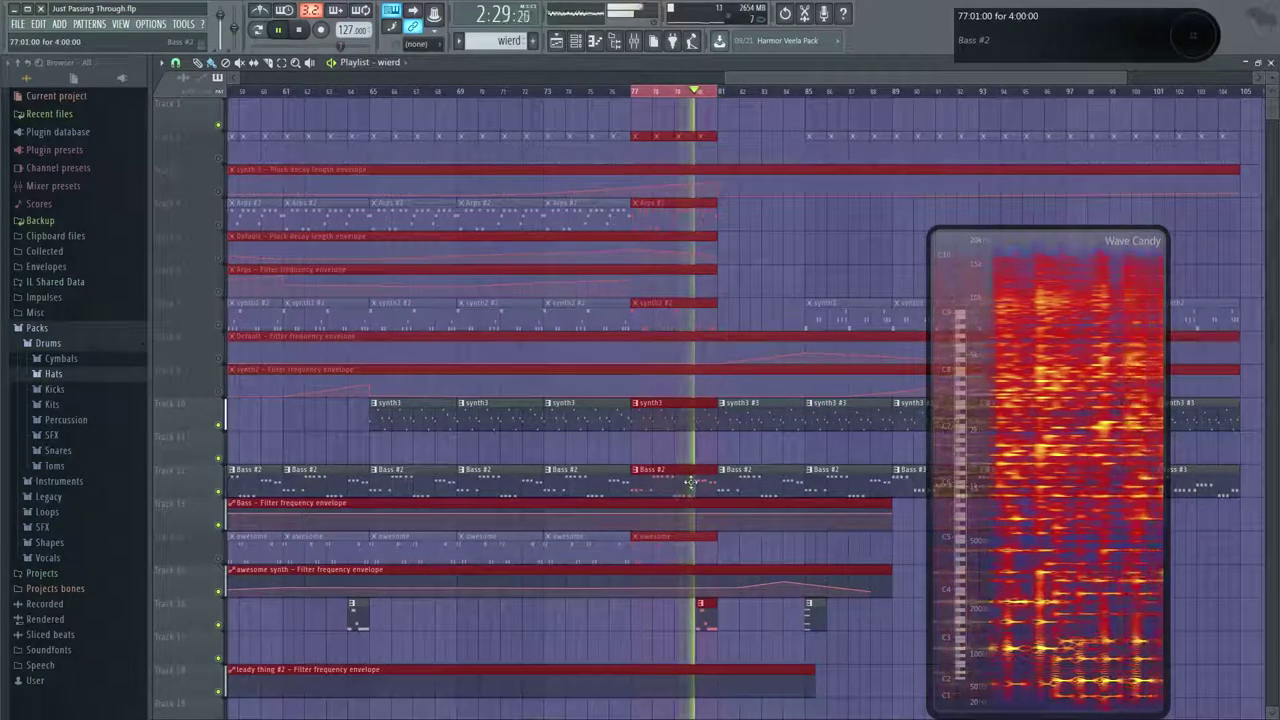
left_click(220, 492)
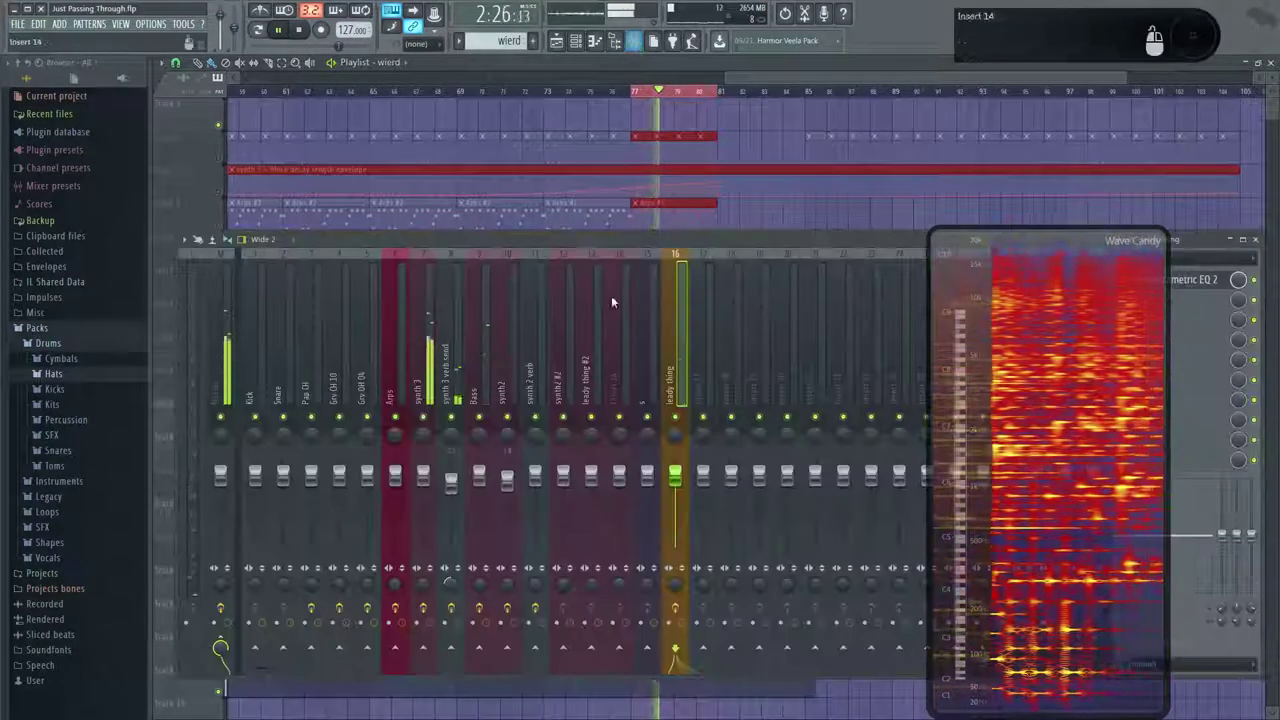
Show the mixer with the leady thing track selected and move Wave Candy clear of its effect slots.
left_click(614, 40)
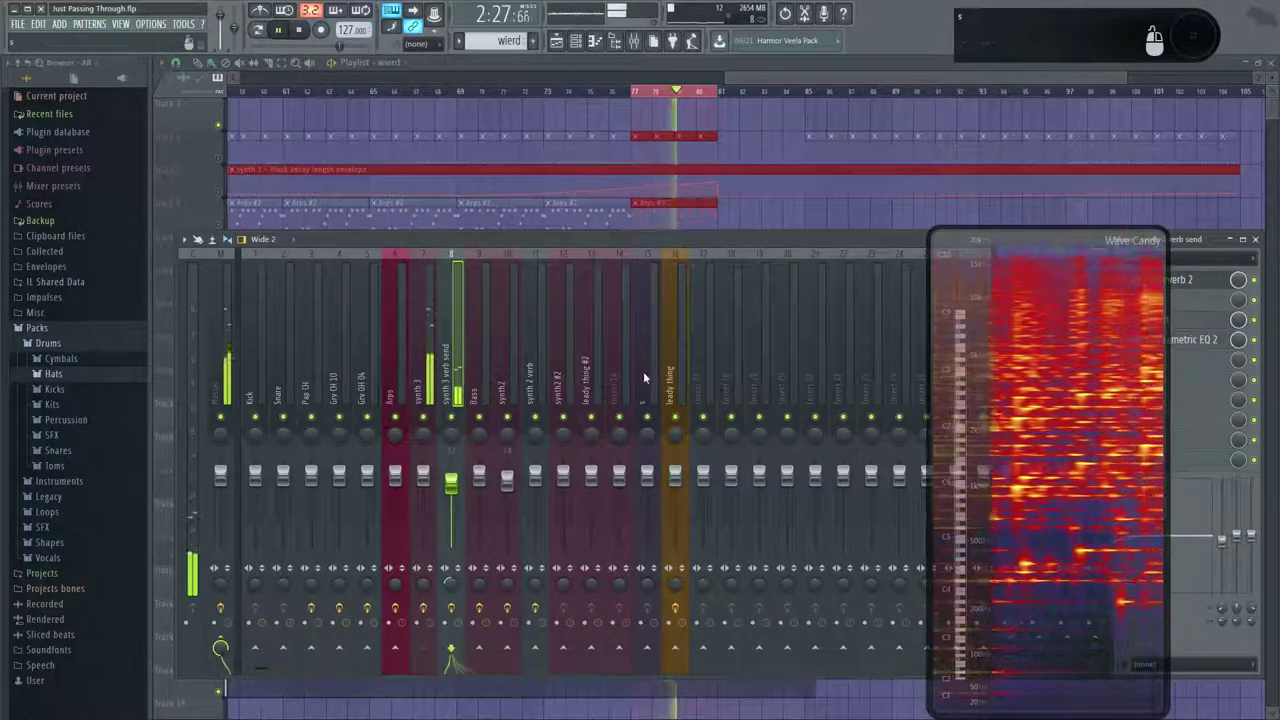
left_click_drag(1062, 393, 887, 382)
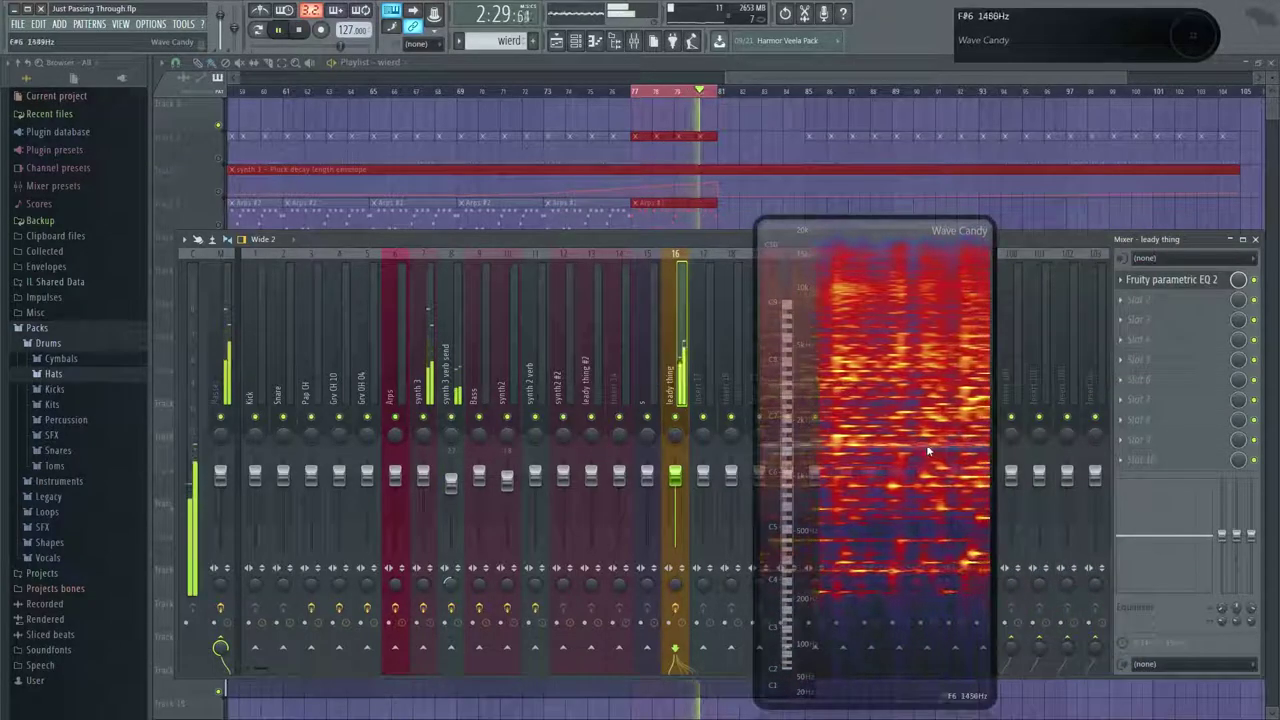
Play only the wierd pattern in pattern mode to view its frequencies in Wave Candy.
left_click(620, 330)
key("F9")
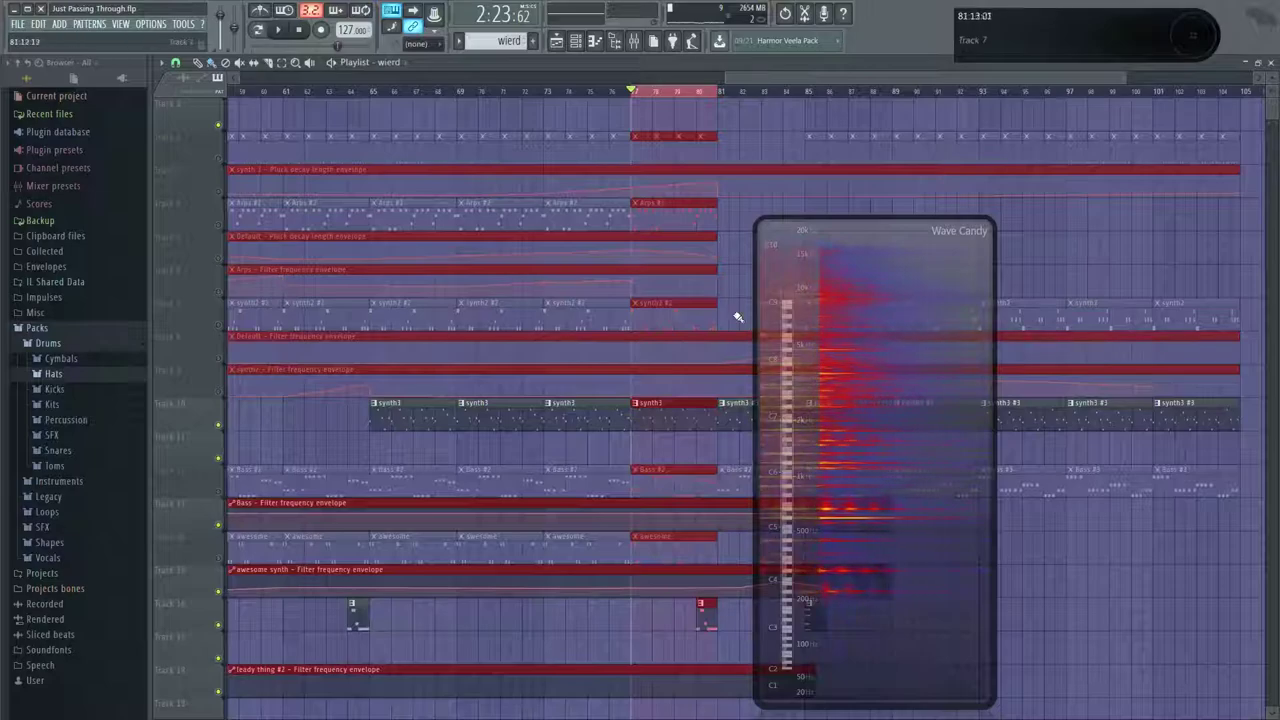
left_click(576, 42)
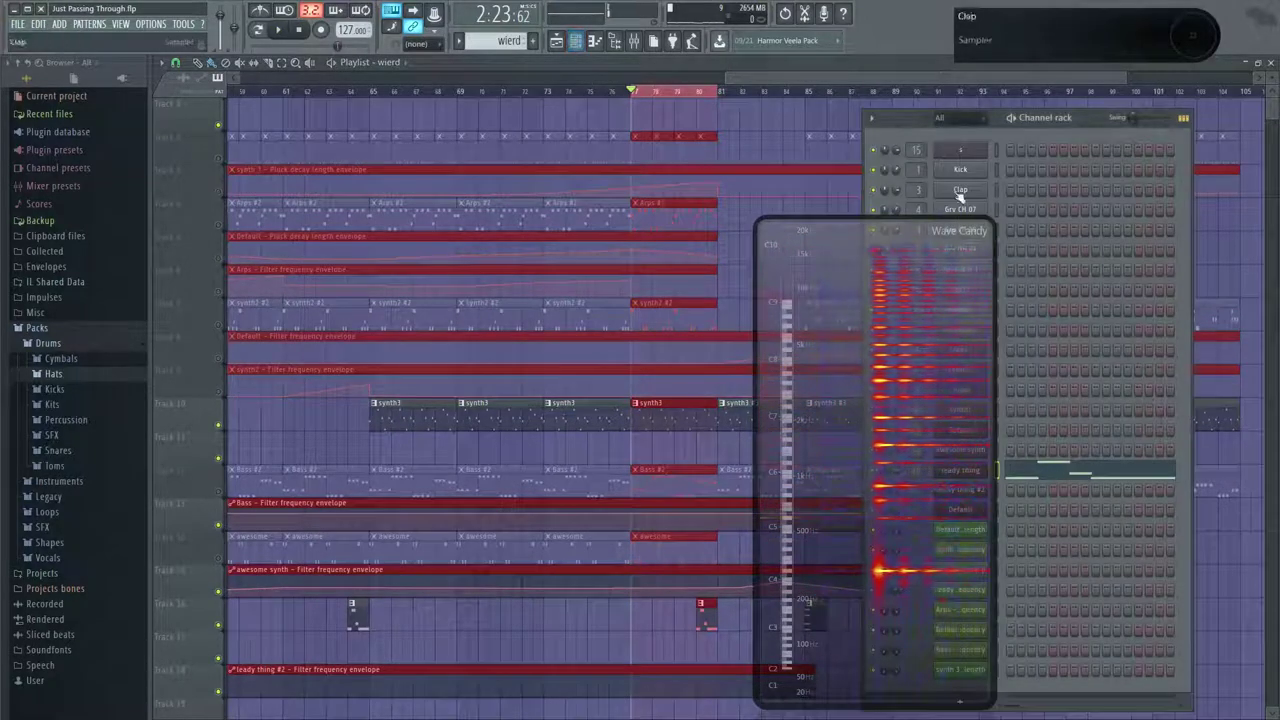
left_click(1014, 122)
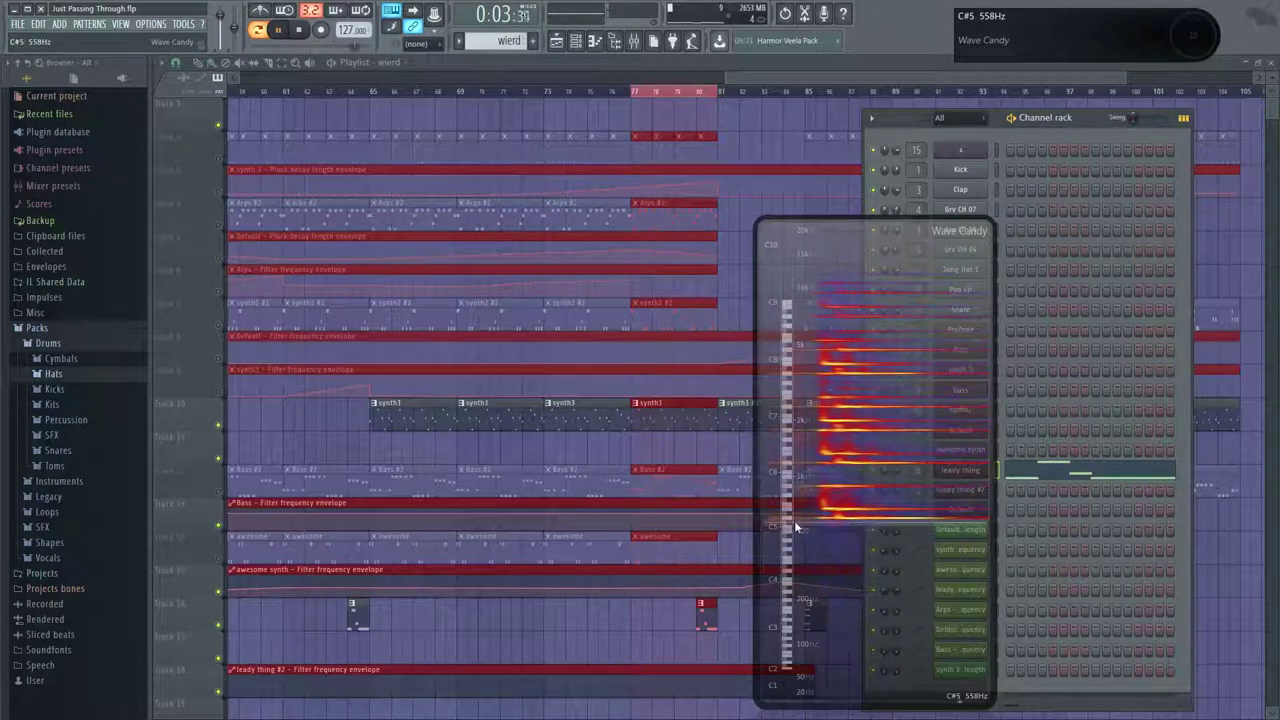
key("space")
Switch to the synth3 pattern, view its notes in the piano roll and compare its spectrum during playback.
right_click(512, 41)
left_click(502, 43)
double_click(645, 420)
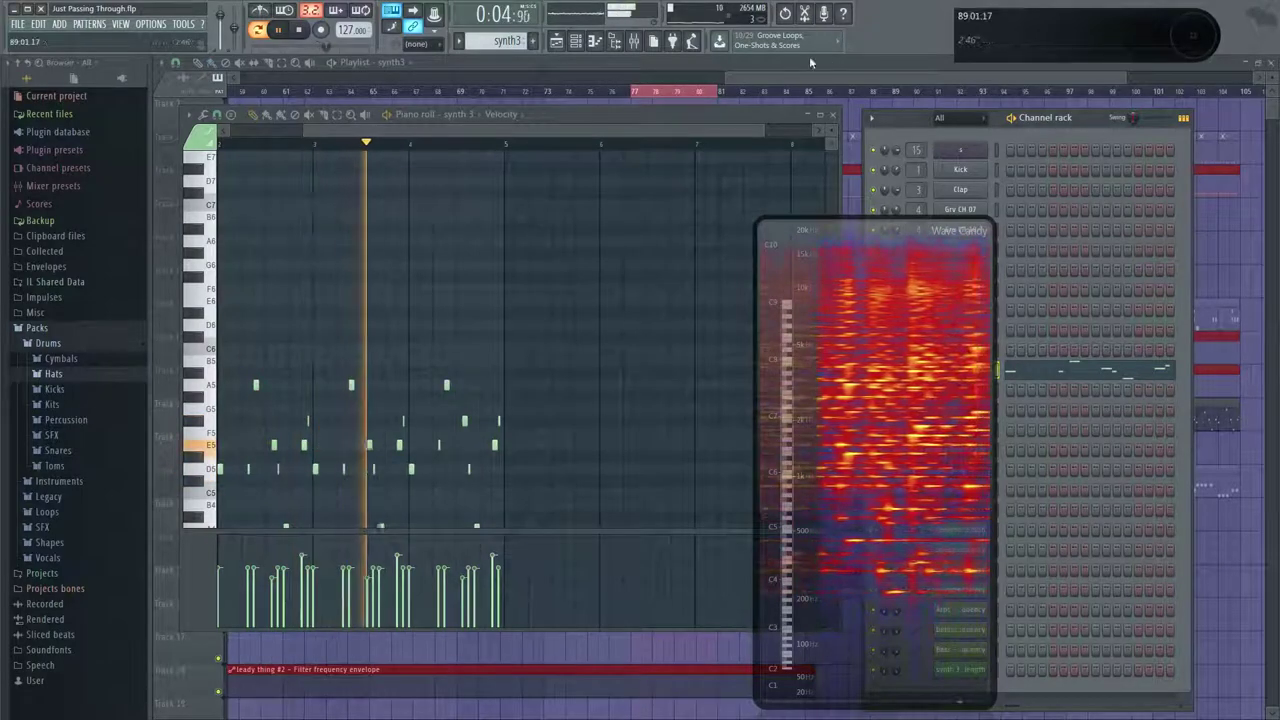
Examine the synth 3 verb send mixer track and its Fruity Reeverb 2 and Fruity parametric EQ 2 settings.
left_click(633, 40)
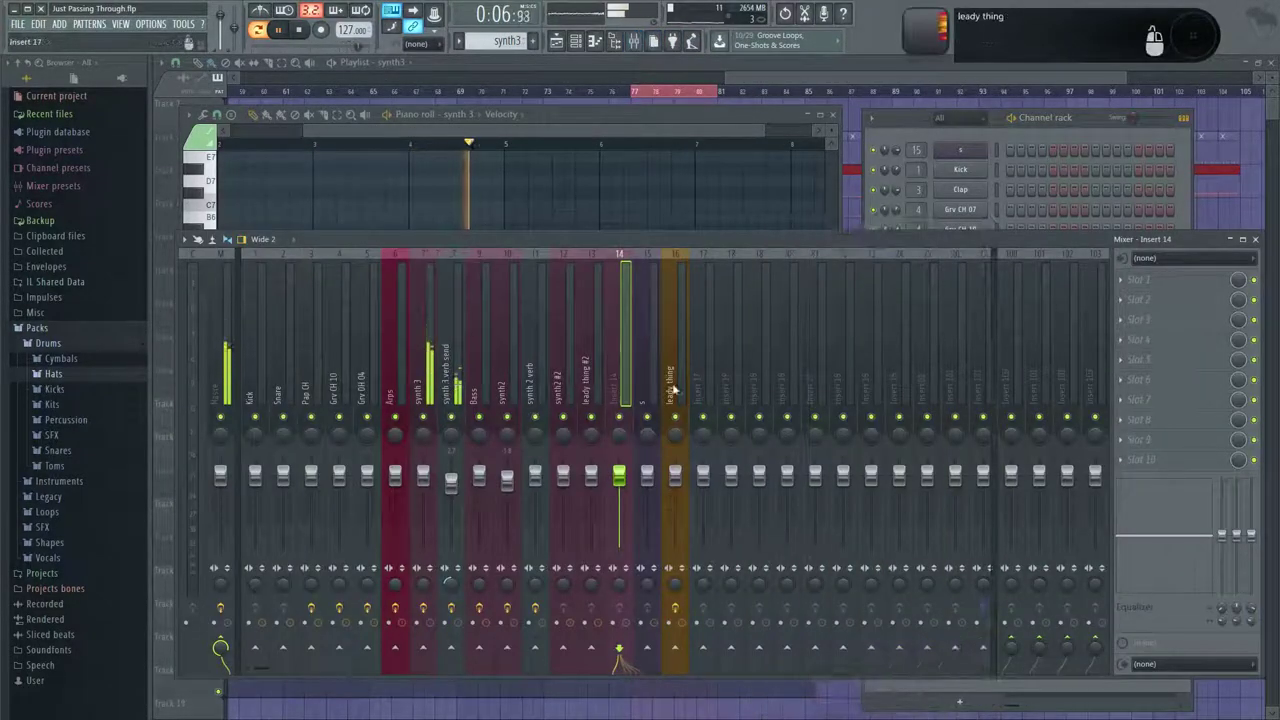
left_click(477, 381)
left_click(449, 374)
left_click(421, 374)
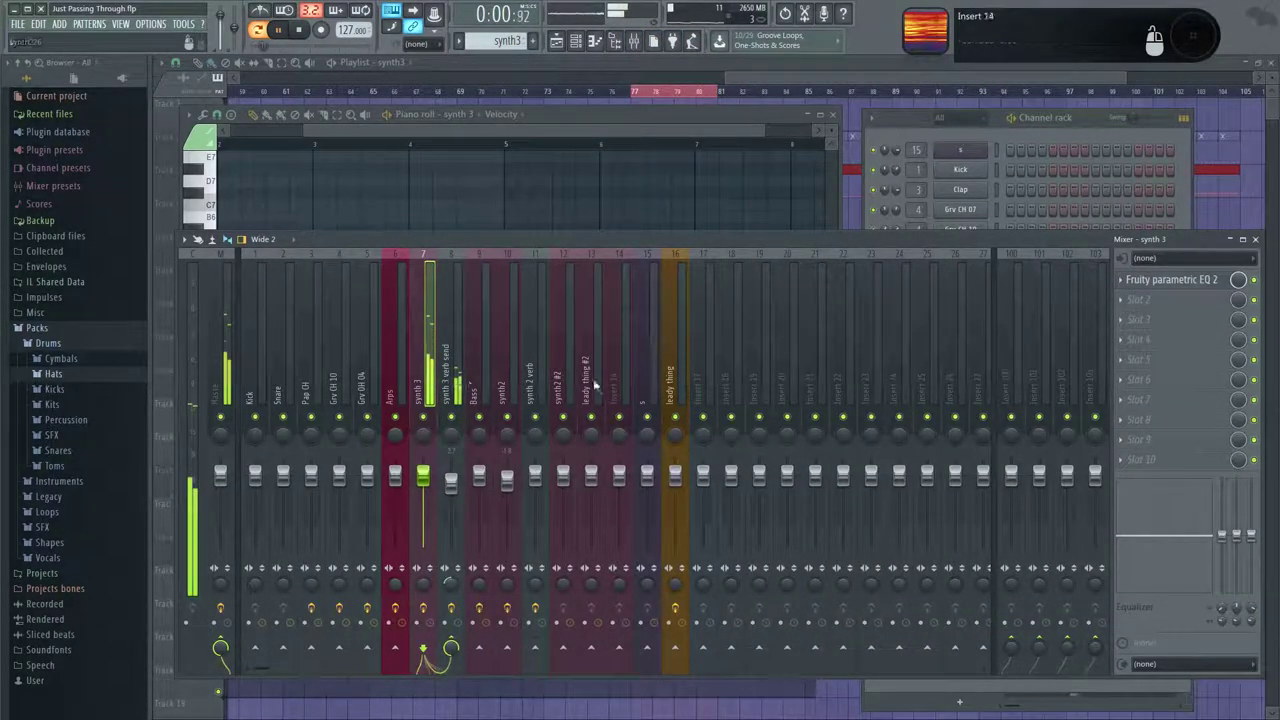
left_click(458, 372)
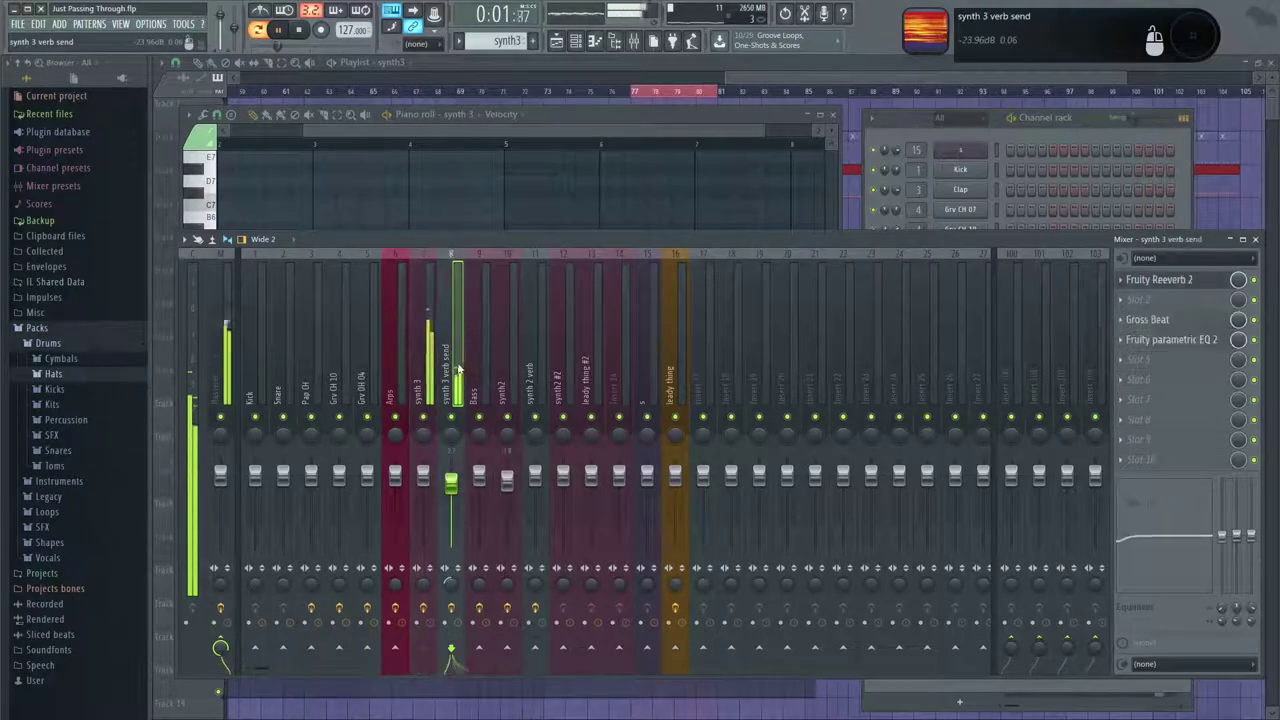
left_click(1160, 281)
left_click(1190, 339)
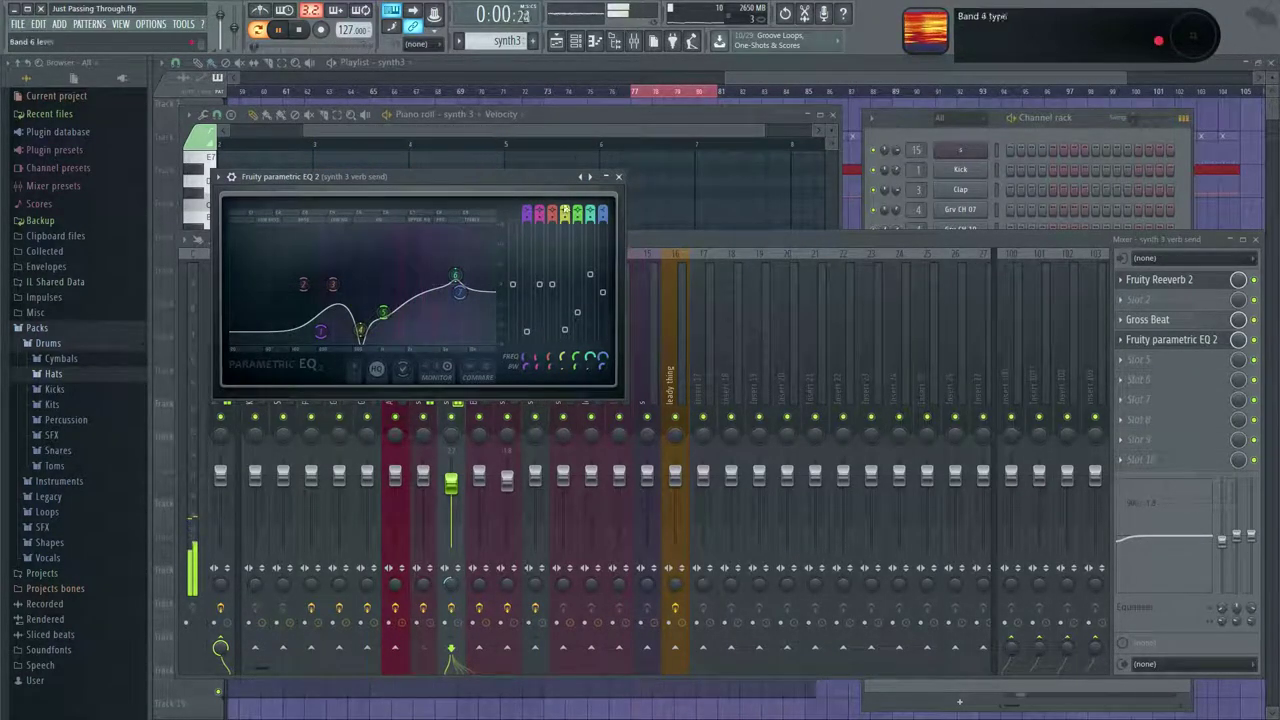
left_click(614, 175)
Cut band 4 of the synth 3 track's Fruity parametric EQ 2 to about -4.3 dB at 616 Hz.
left_click(433, 362)
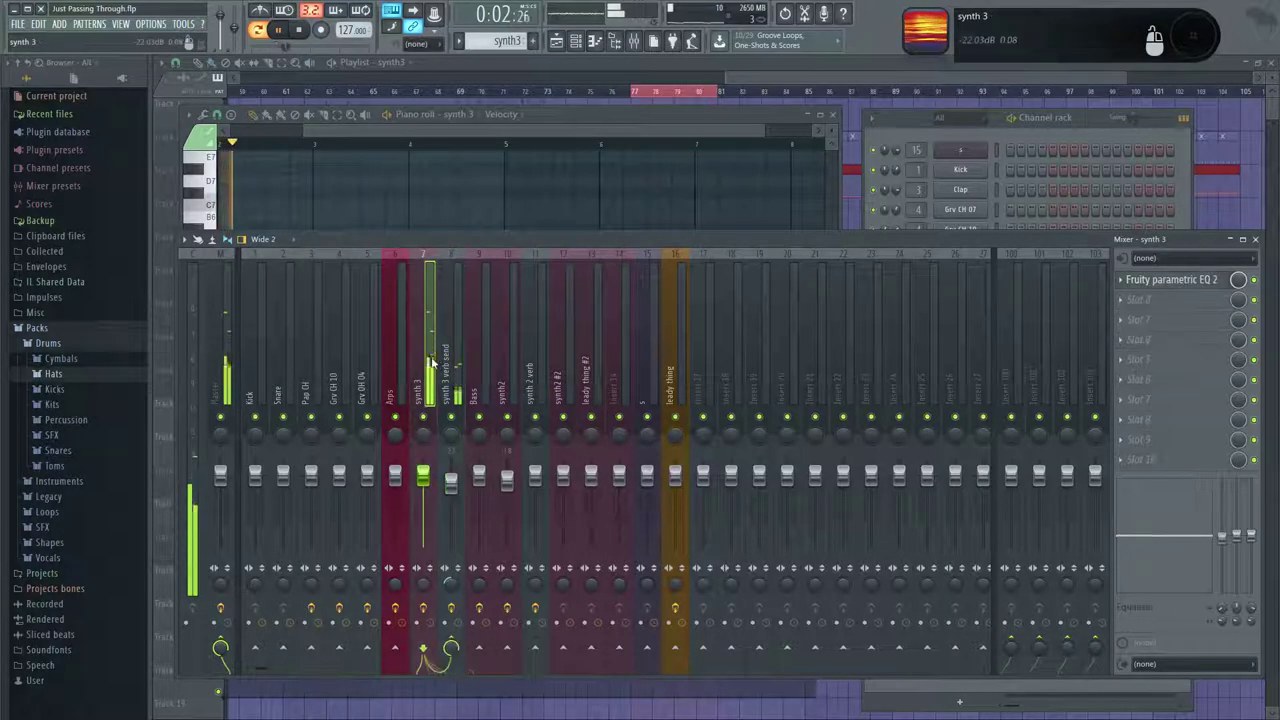
left_click(1168, 279)
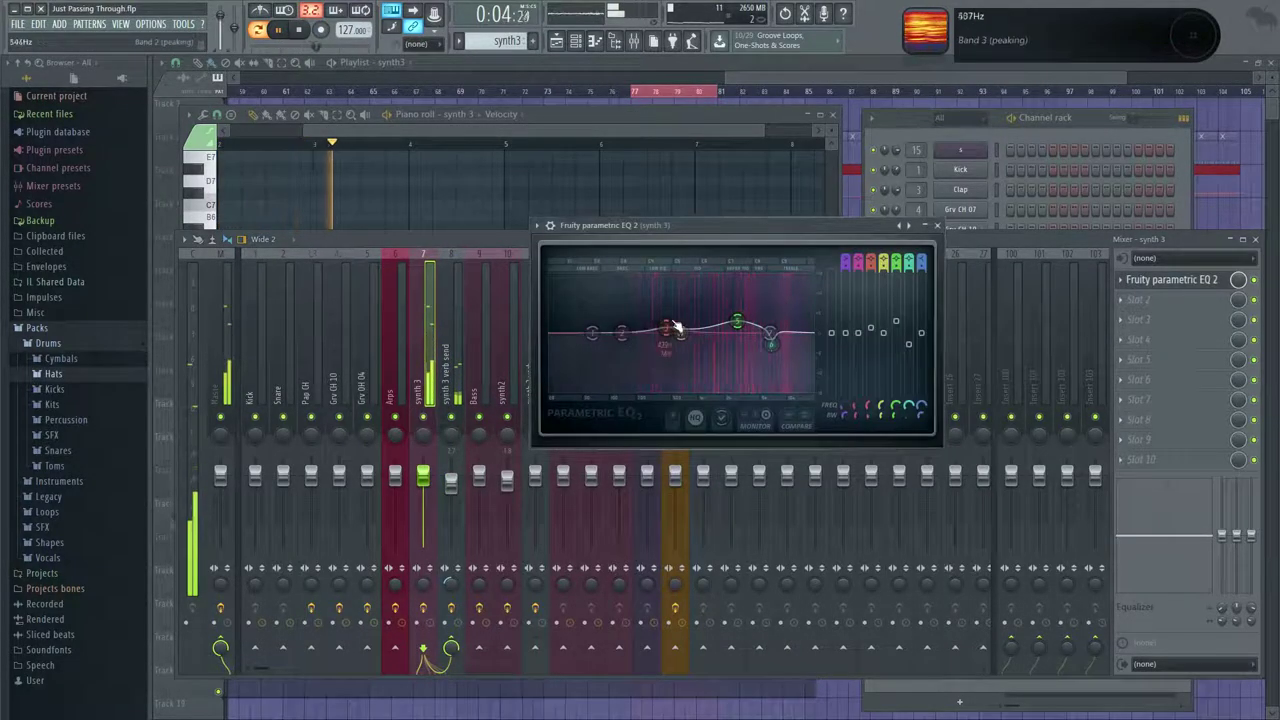
left_click_drag(688, 333, 686, 335)
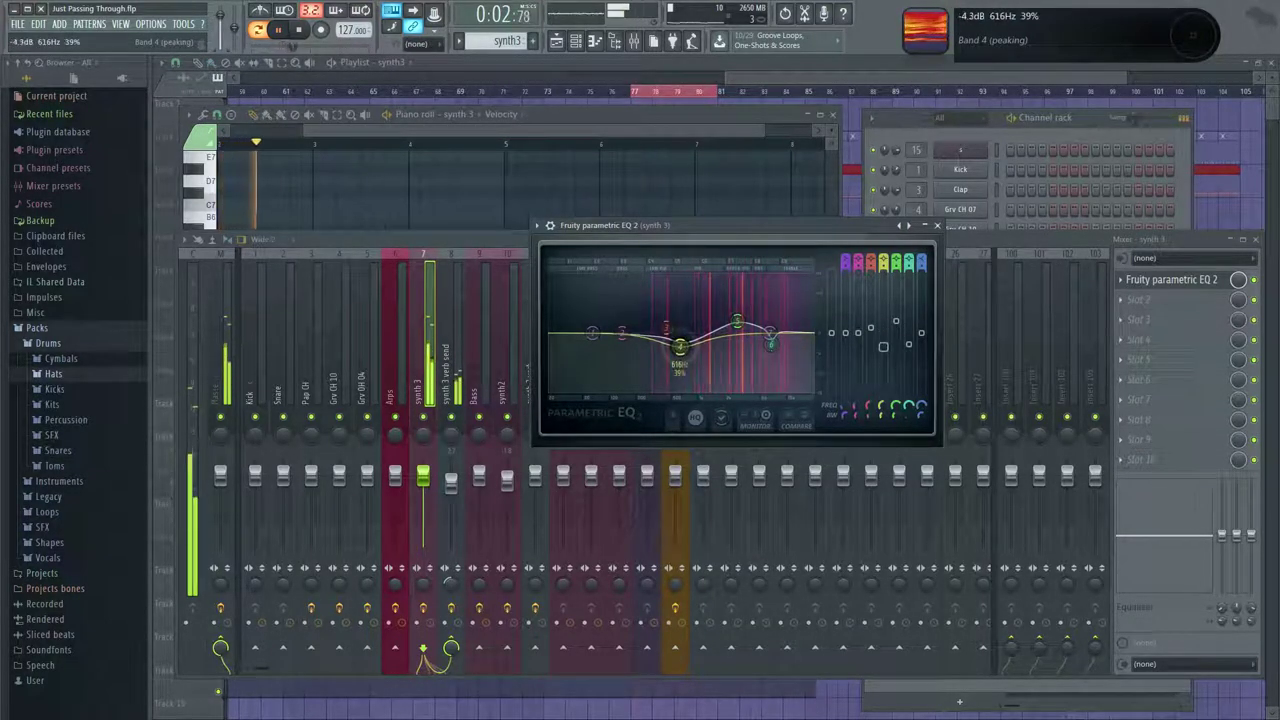
left_click_drag(684, 350, 681, 347)
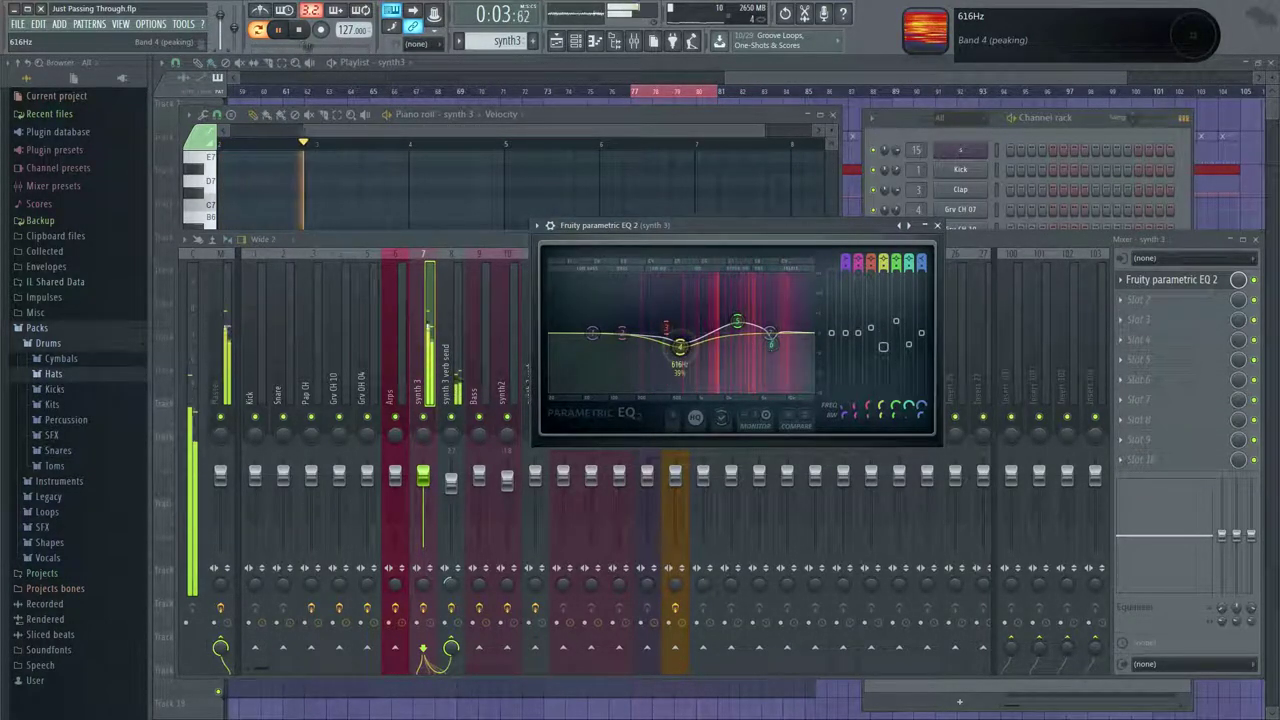
left_click(452, 370)
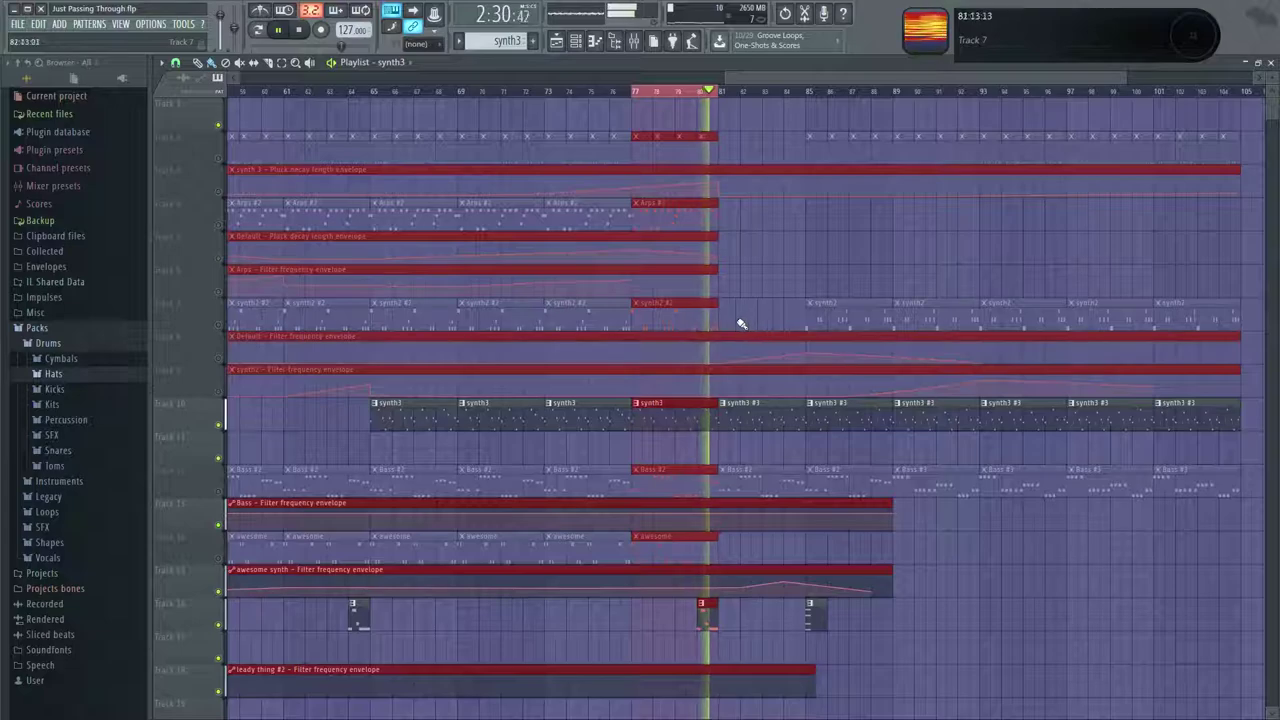
Compare the leady thing, synth 3 verb send and synth 3 mixer tracks while the selected section loops in song mode.
left_click(634, 42)
left_click(675, 383)
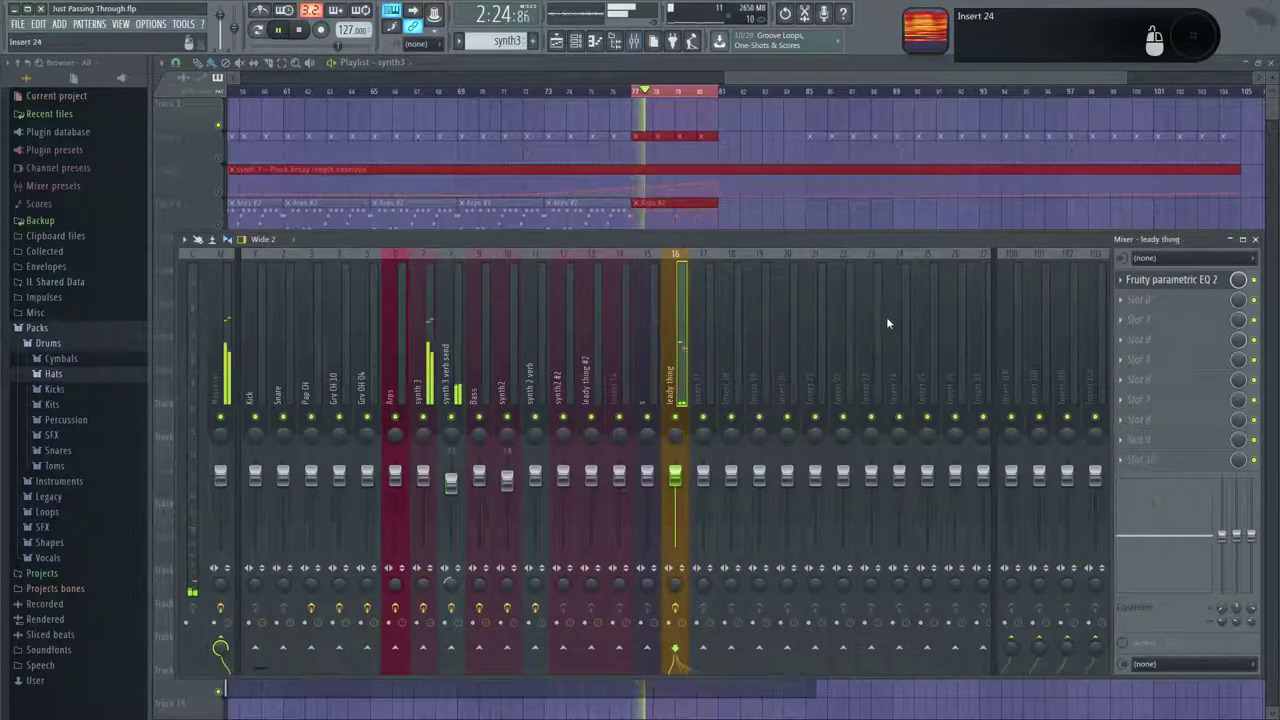
key("space")
left_click(448, 400)
left_click(425, 396)
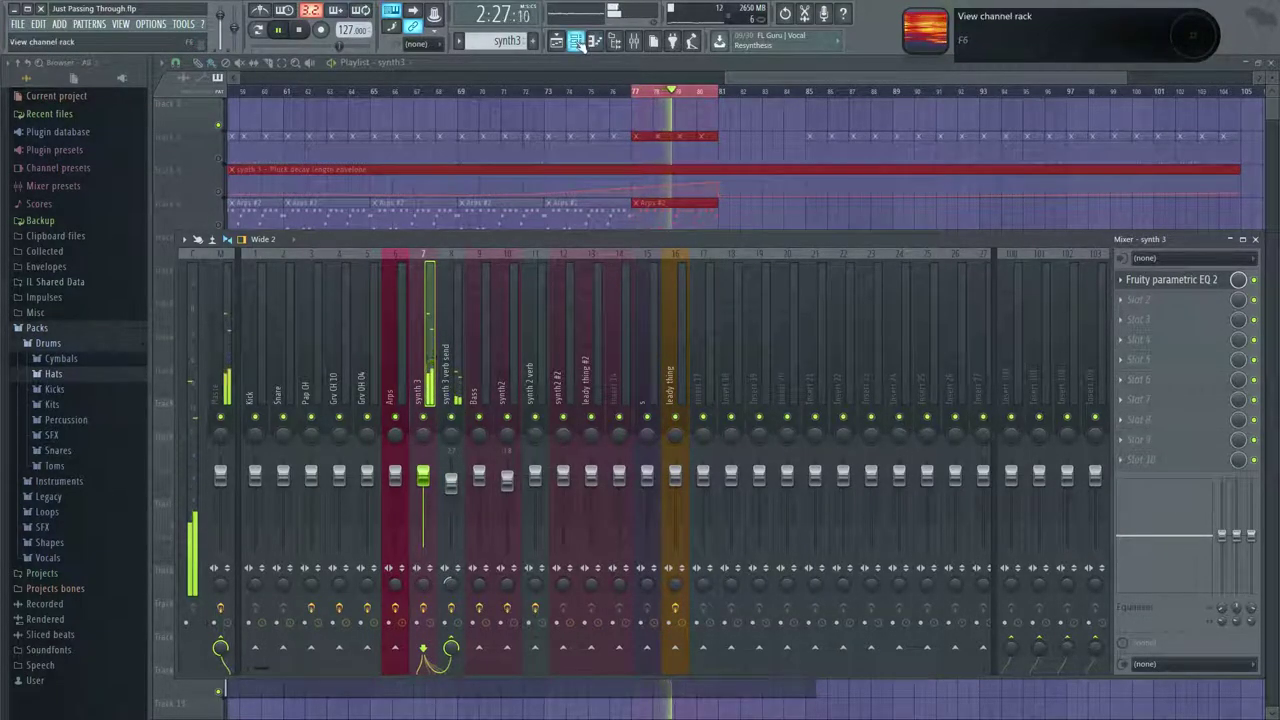
Unmute playlist tracks 4 to 9, 12 and 14 so the arps, synth2, bass and awesome clips play again.
key("F9")
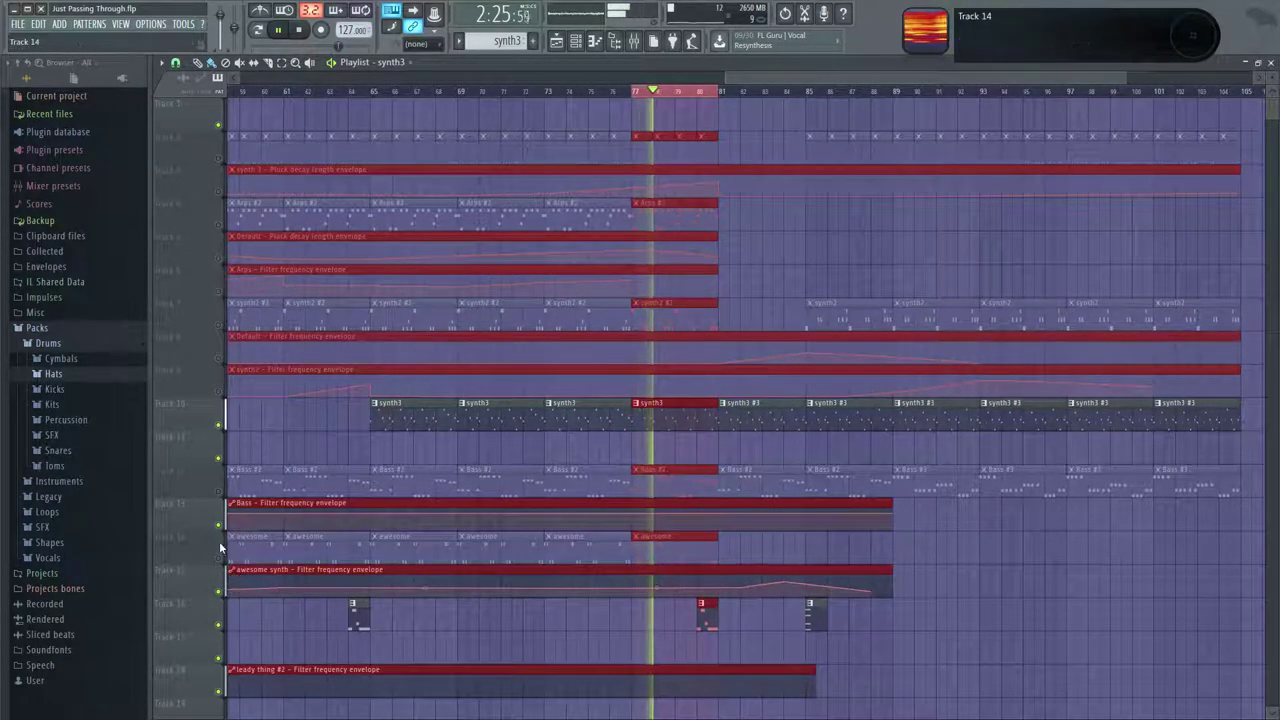
left_click(220, 255)
left_click(221, 291)
left_click(219, 391)
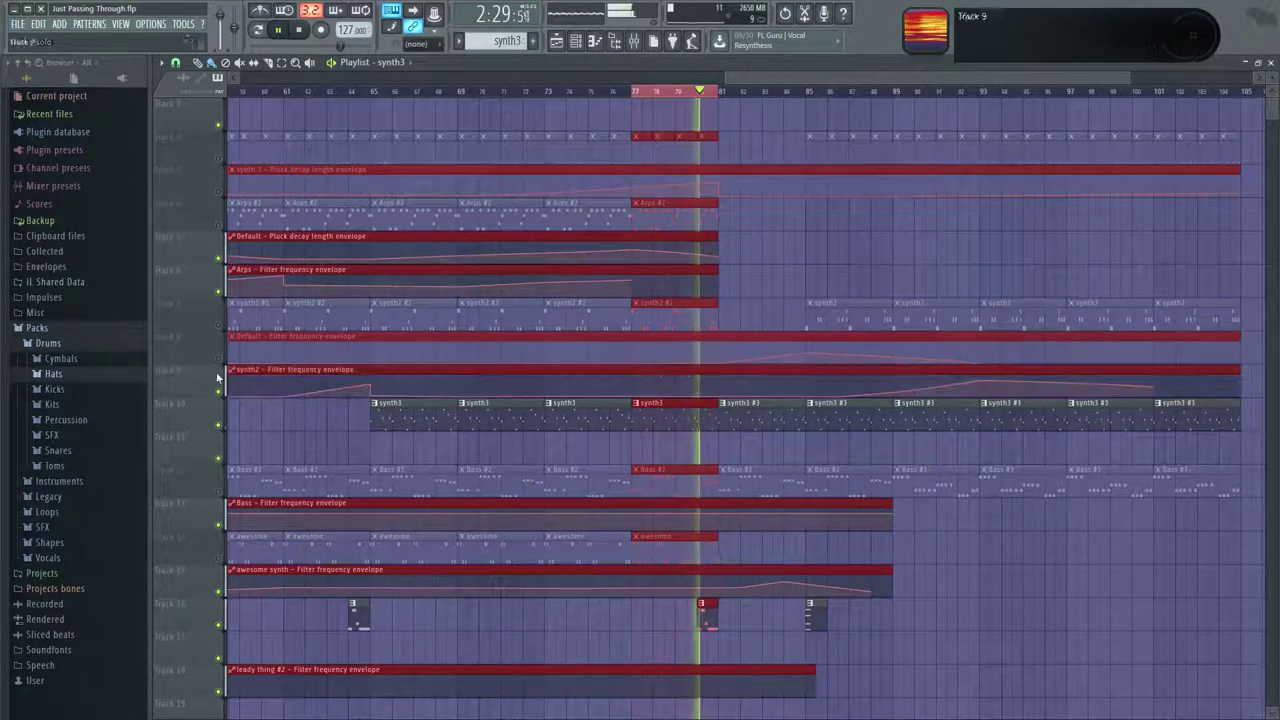
left_click(219, 358)
left_click(220, 325)
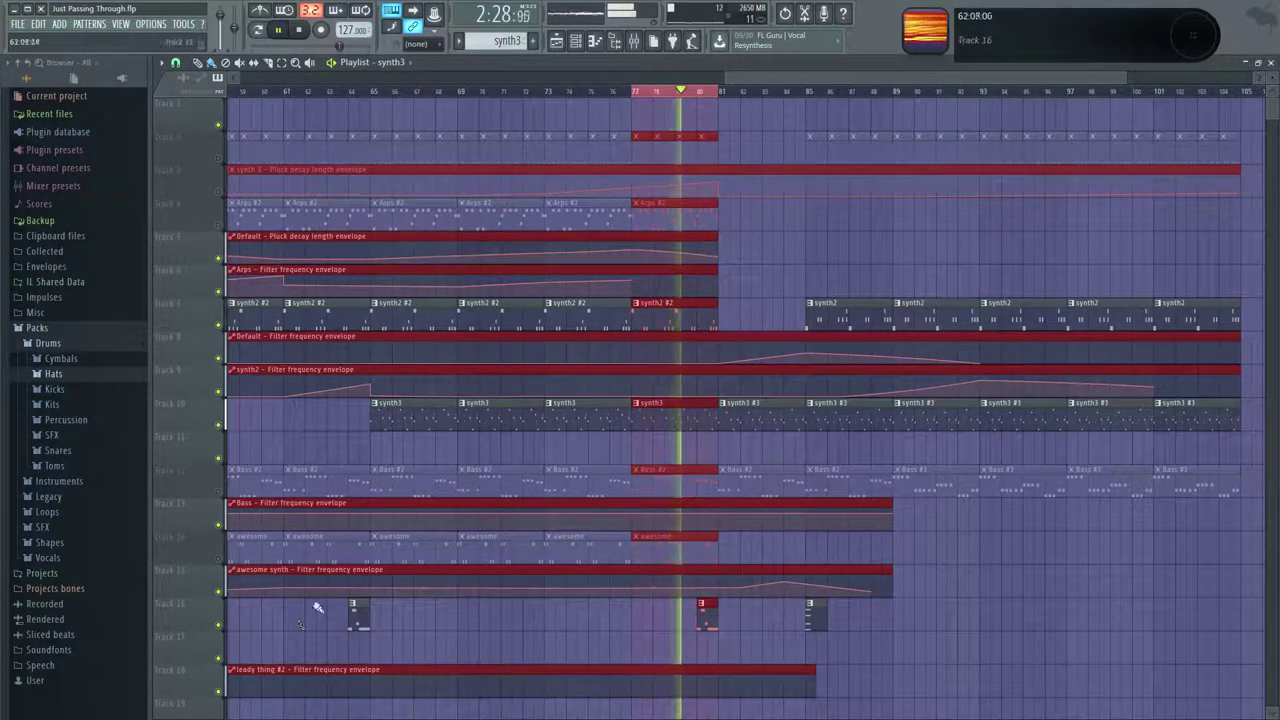
left_click(222, 497)
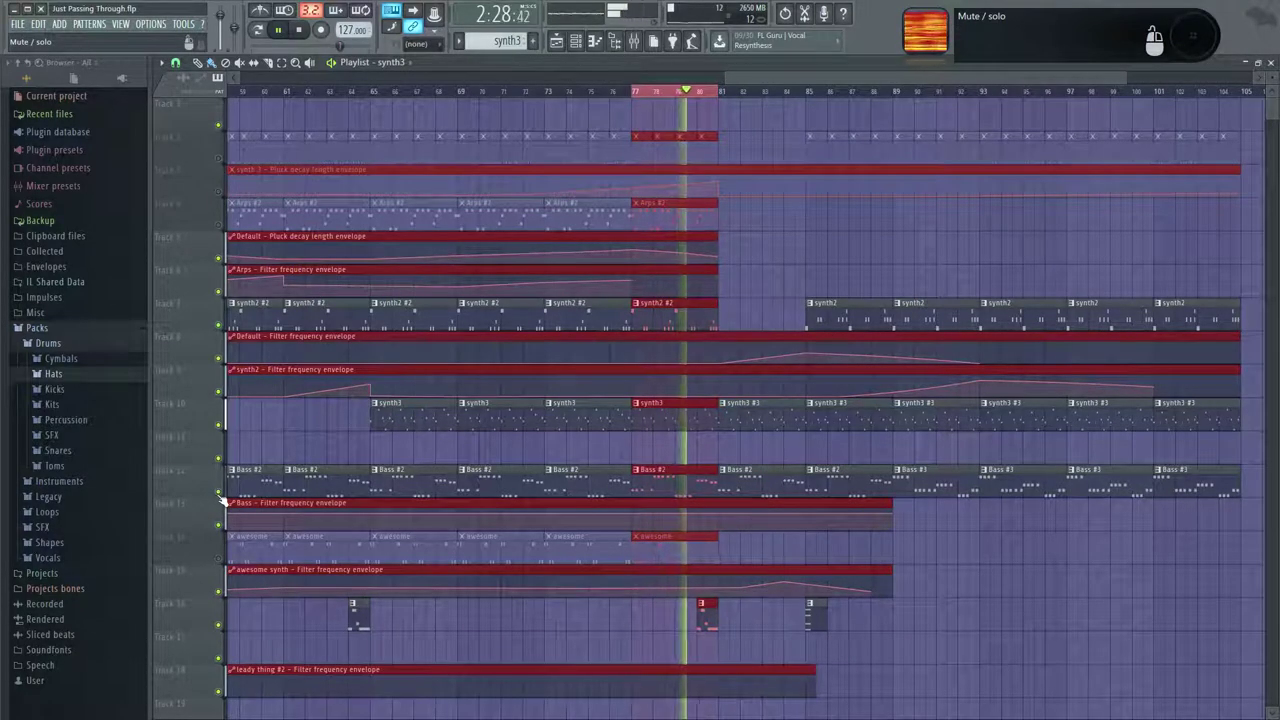
left_click(219, 559)
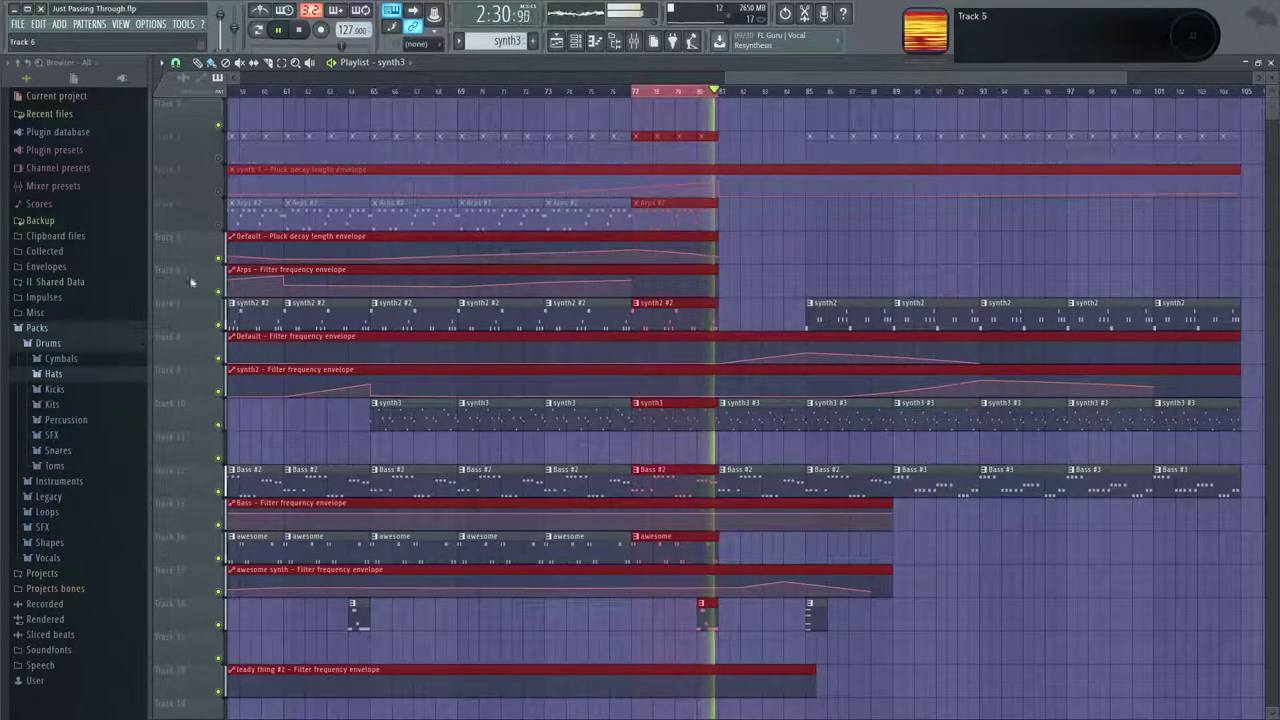
left_click(219, 226)
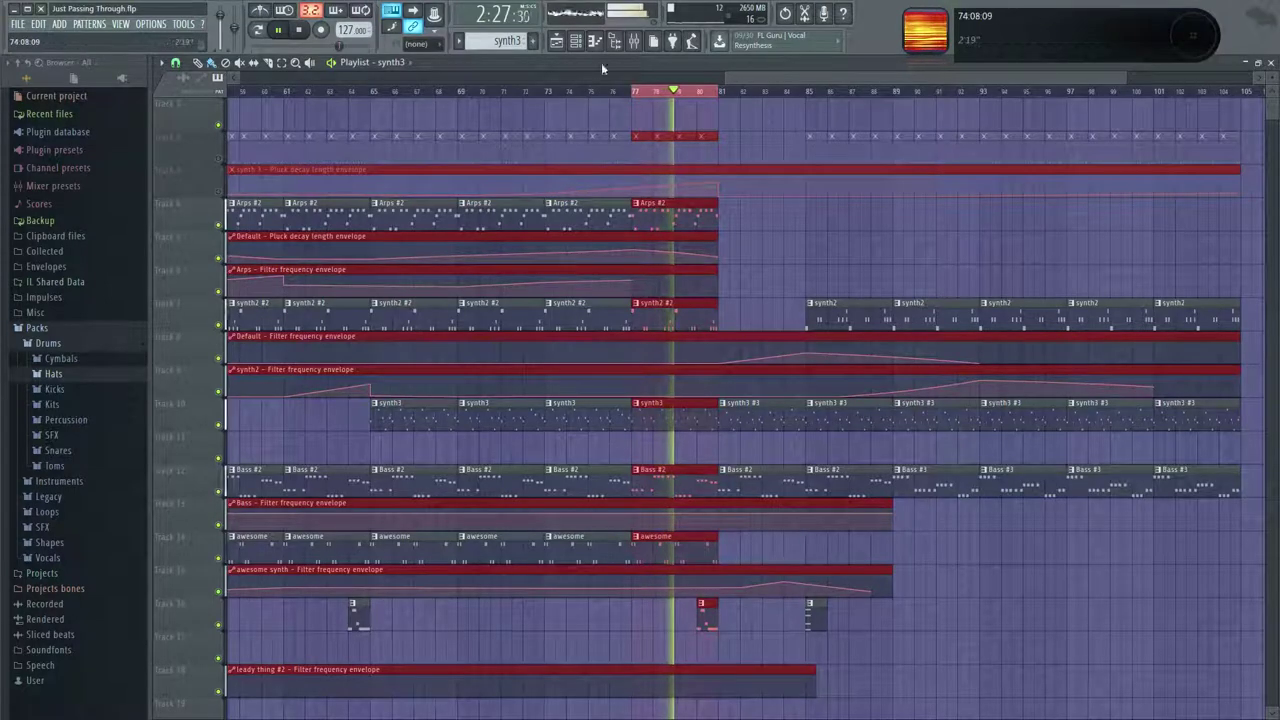
Move band 2 of the Arps track's Fruity parametric EQ 2 to about 600 Hz with a slight cut.
left_click(634, 41)
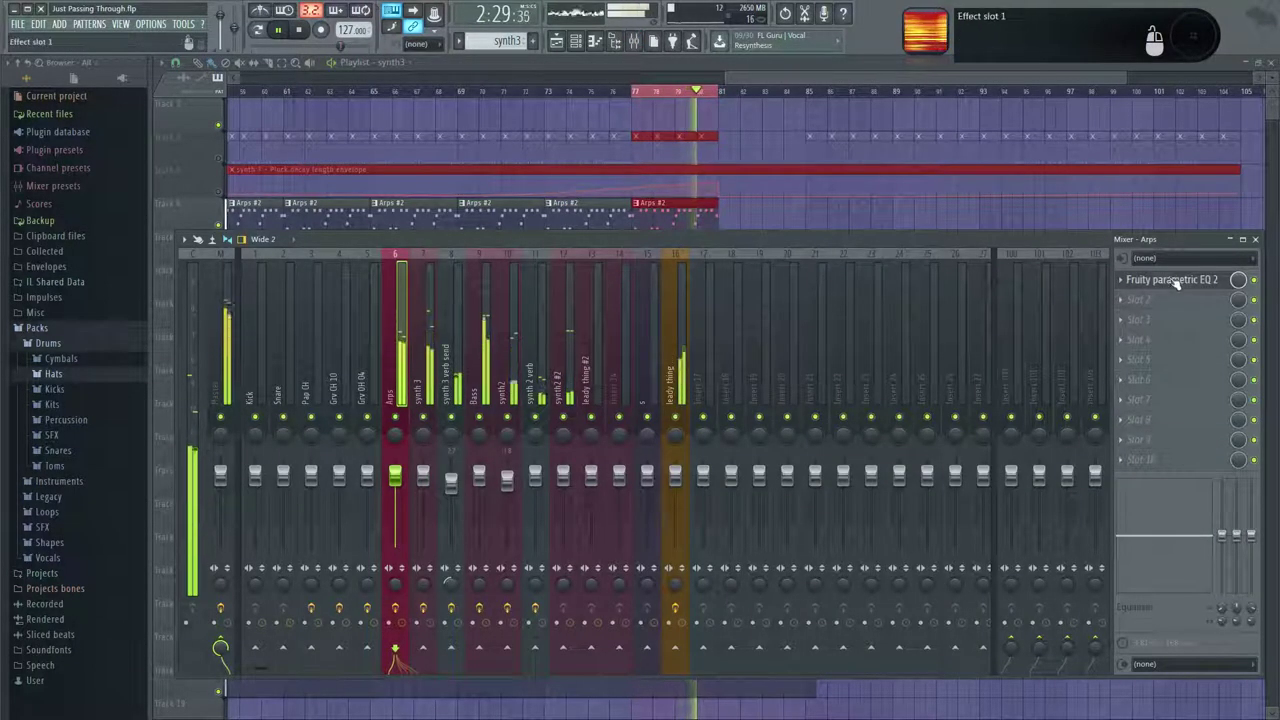
left_click(1176, 284)
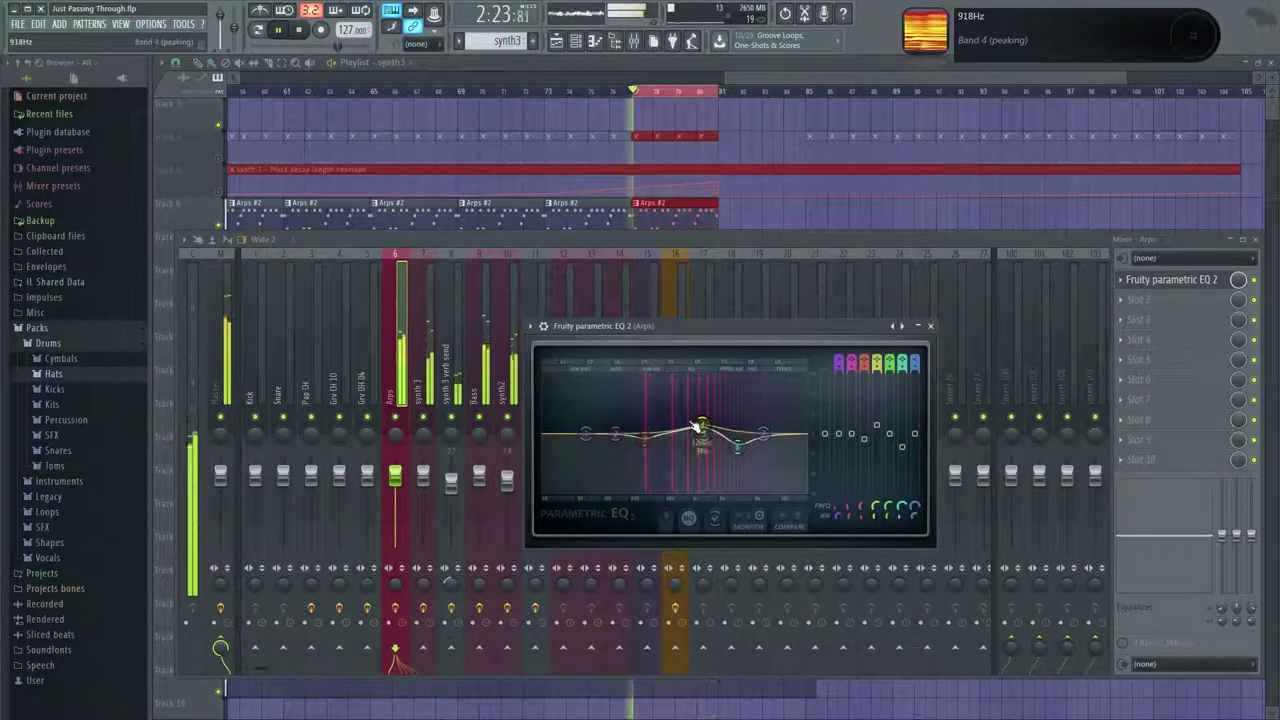
left_click_drag(606, 438, 669, 436)
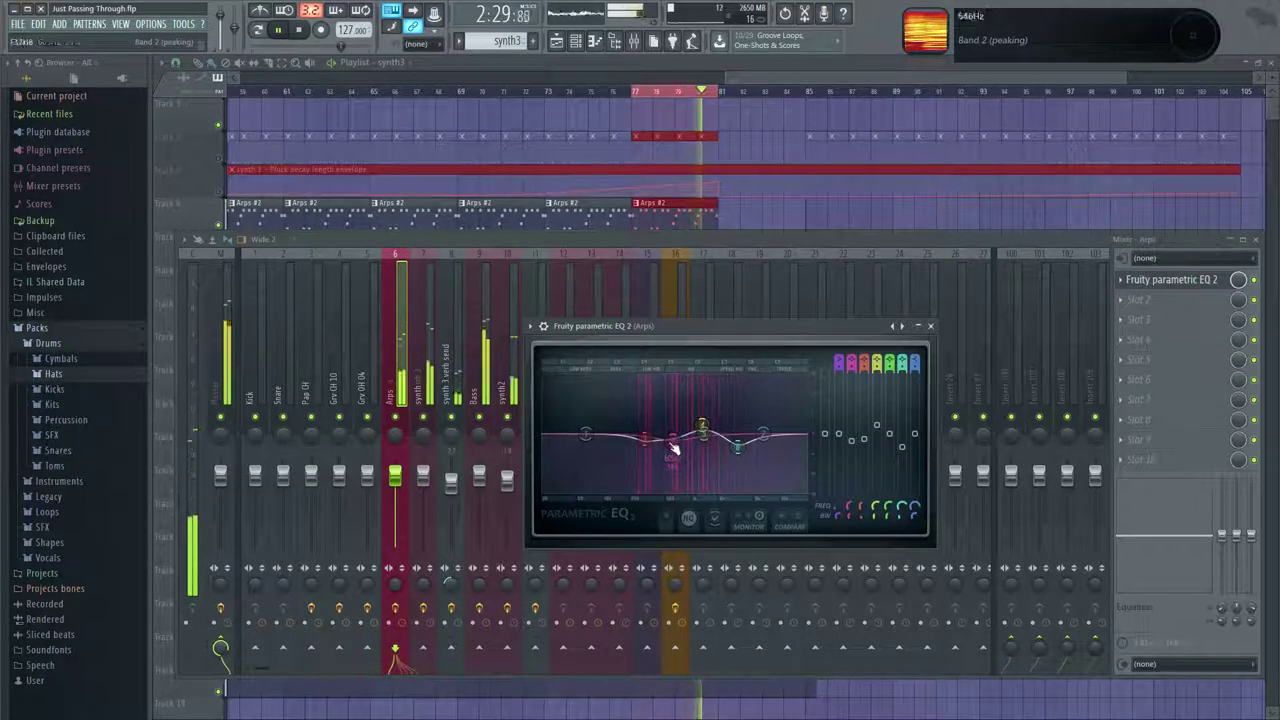
left_click_drag(673, 444, 673, 446)
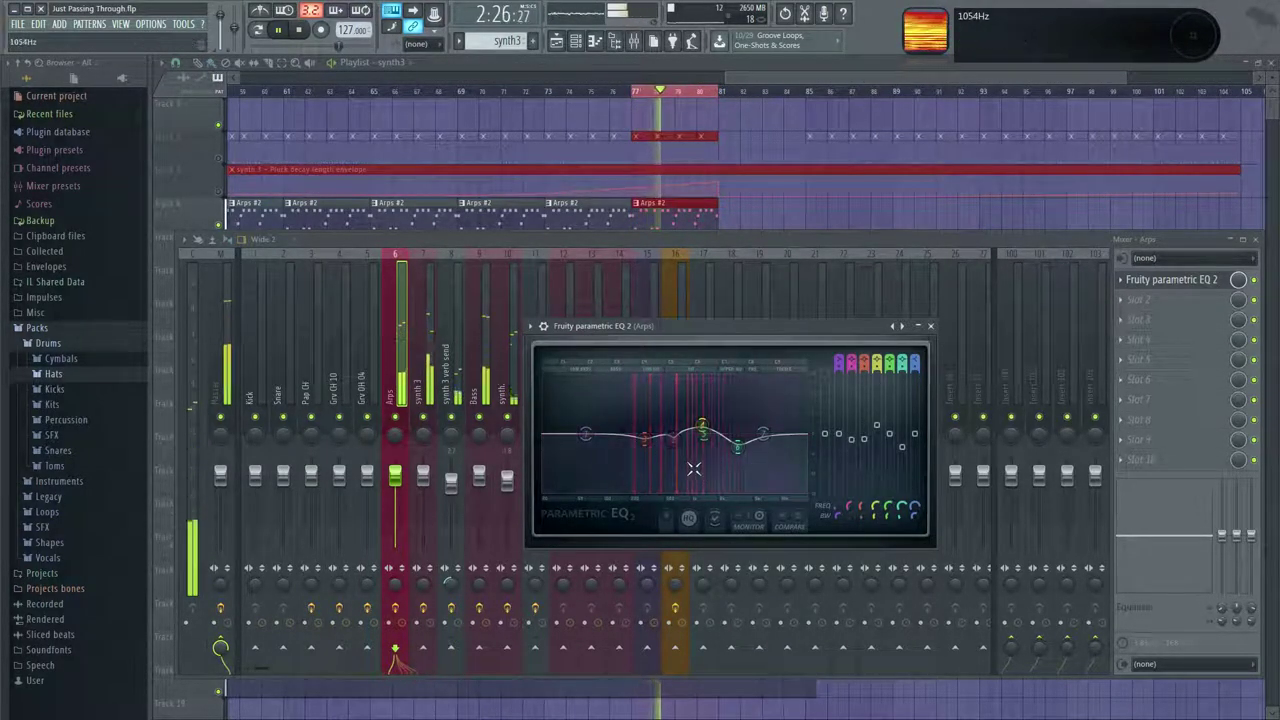
left_click(930, 326)
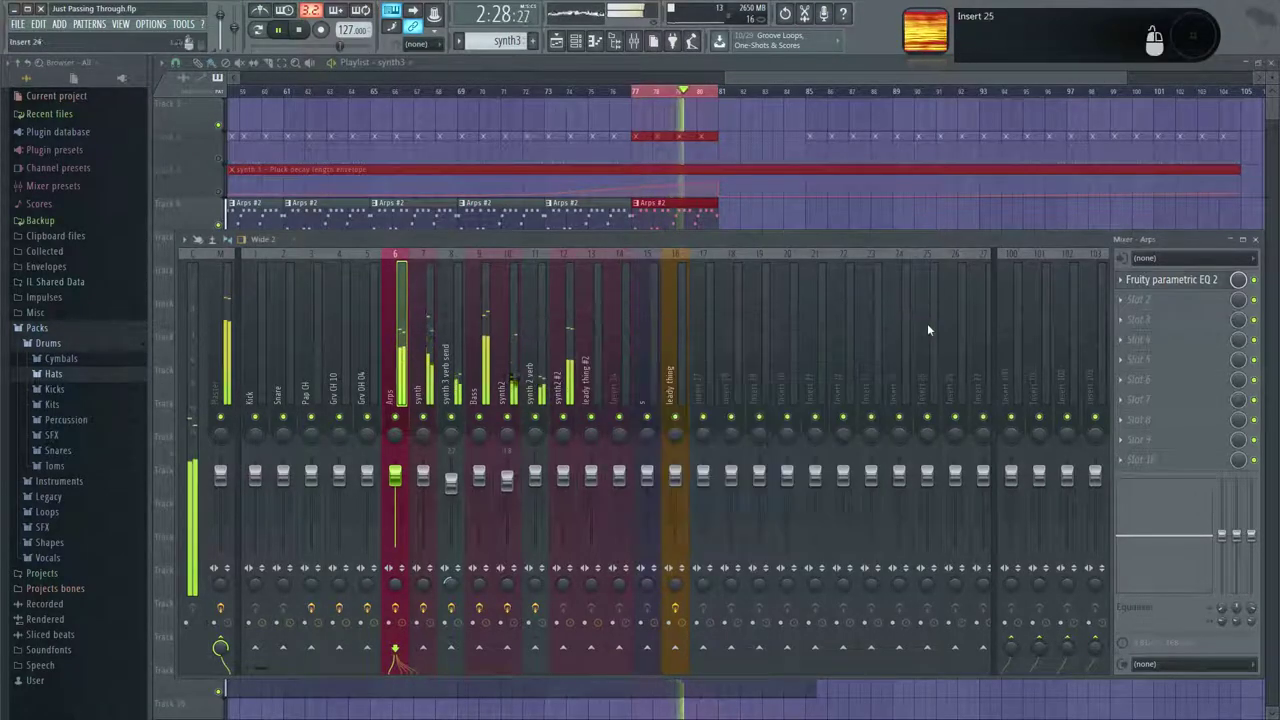
Select the leady thing mixer track and open the leady thing instrument from the channel rack.
left_click(677, 377)
key("F6")
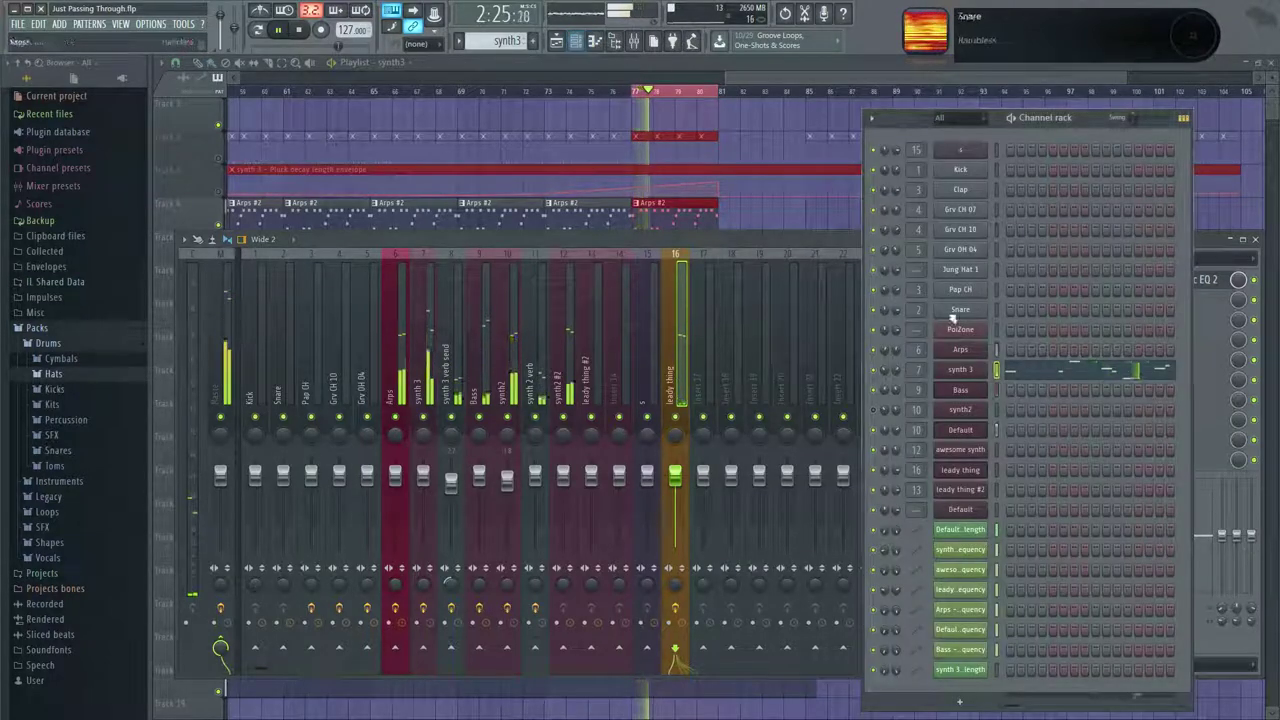
left_click(960, 470)
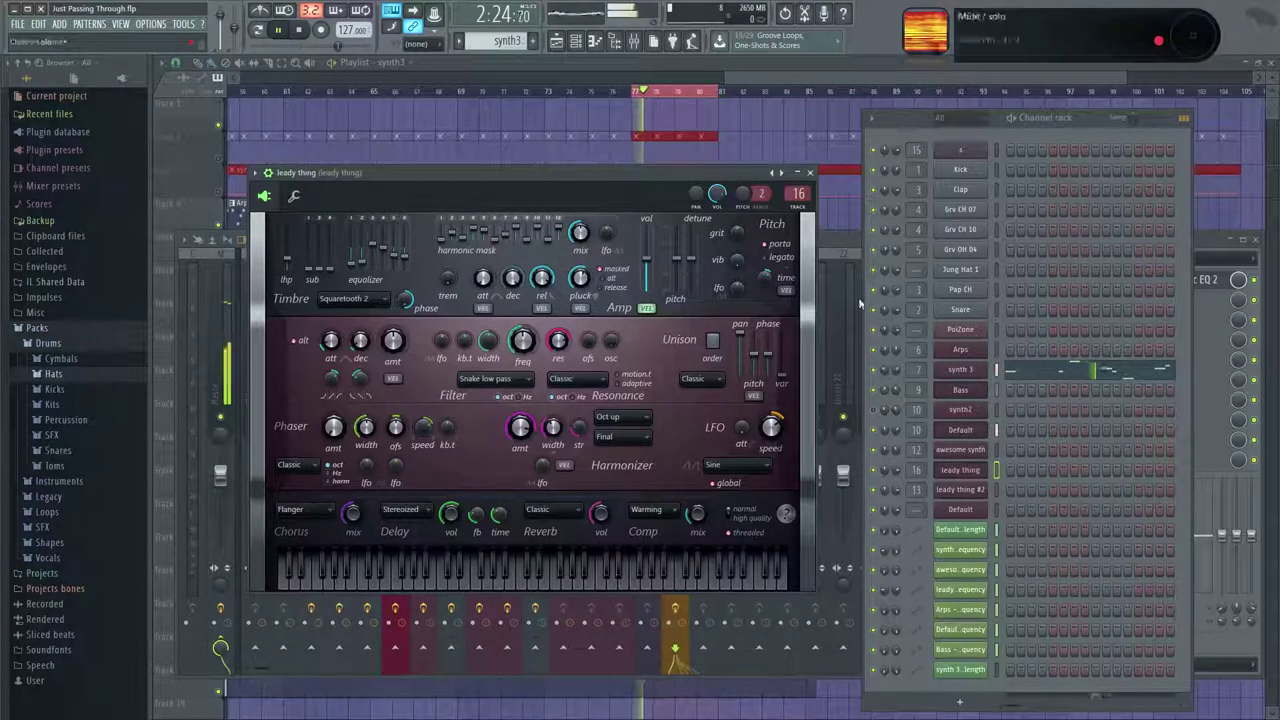
Audition the wierd pattern on its own in pattern mode with the leady thing synth open.
left_click(507, 41)
left_click(525, 283)
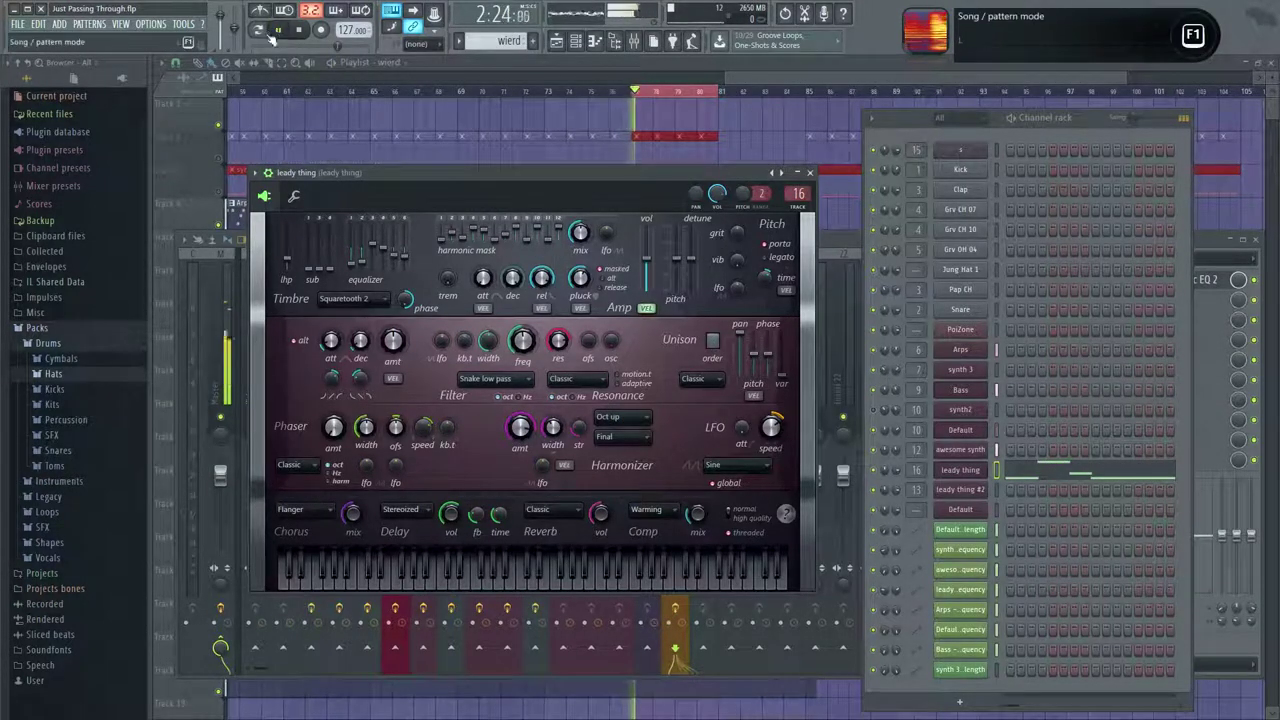
left_click(278, 31)
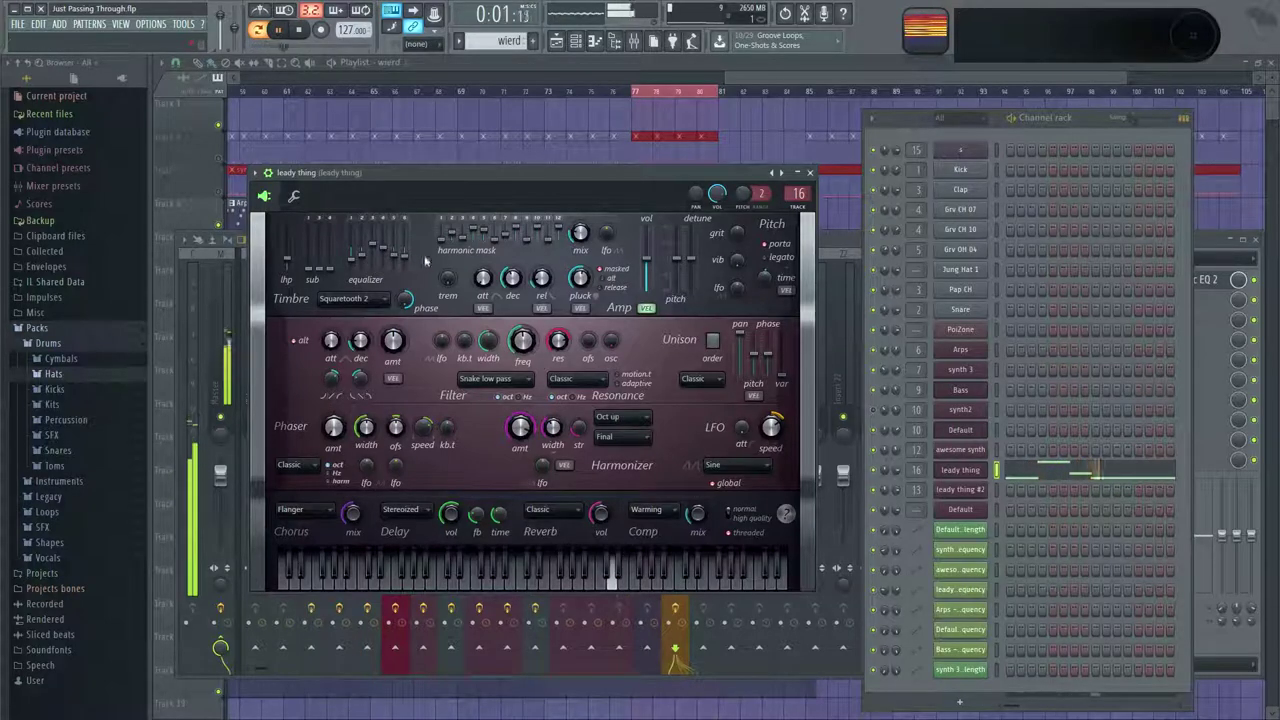
key("space")
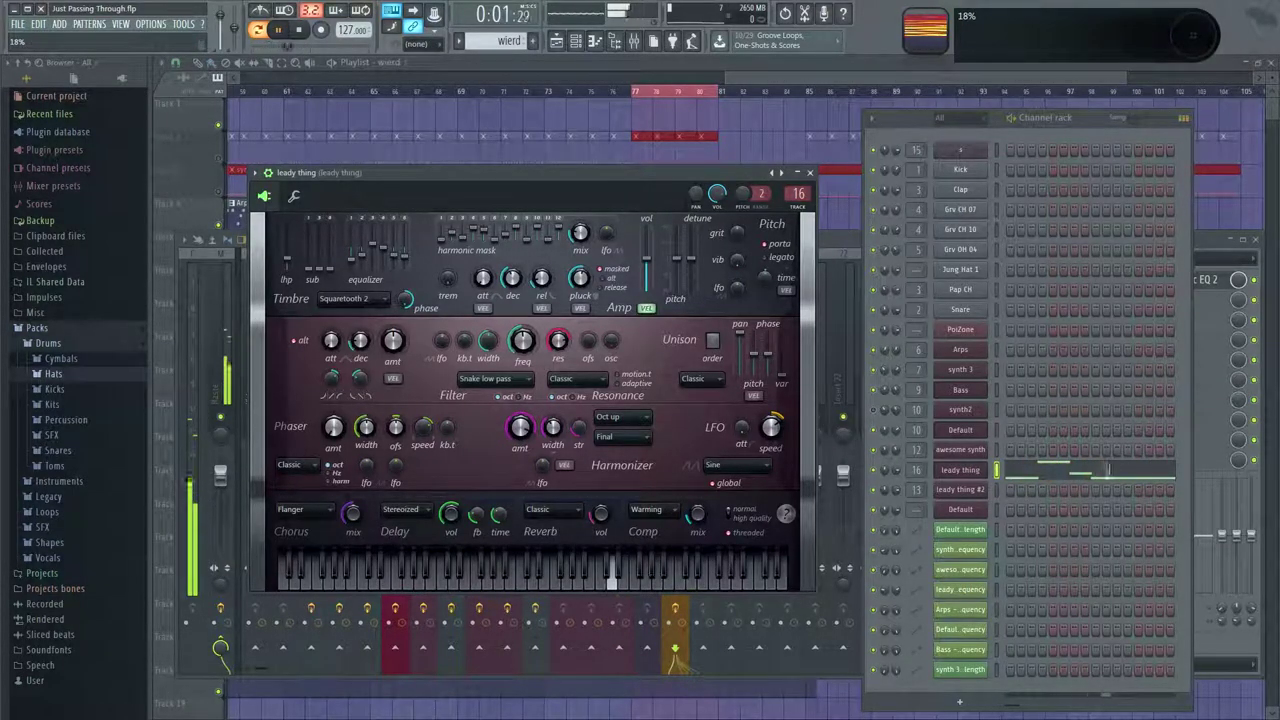
key("space")
Show Wave Candy over the playlist and loop bars 77 to 81 in song mode with tracks 2 and 3 unmuted.
double_click(919, 48)
key("space")
left_click(637, 92)
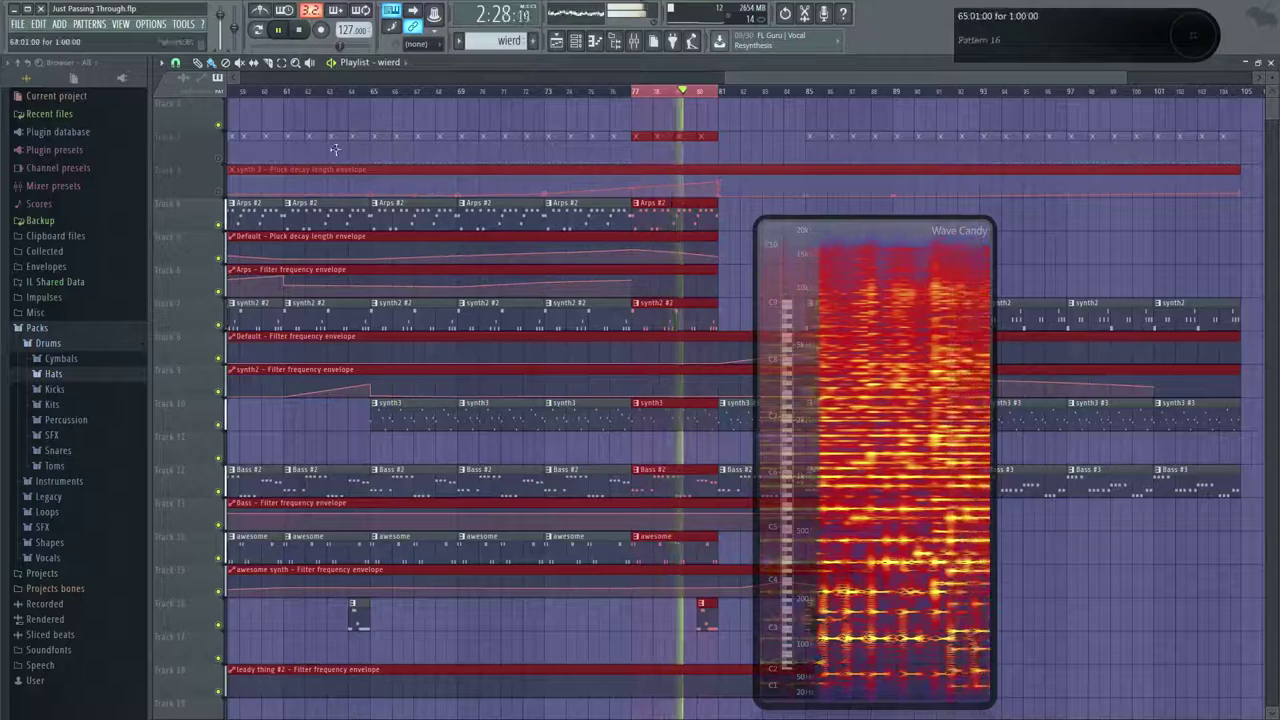
left_click(220, 159)
left_click(220, 160)
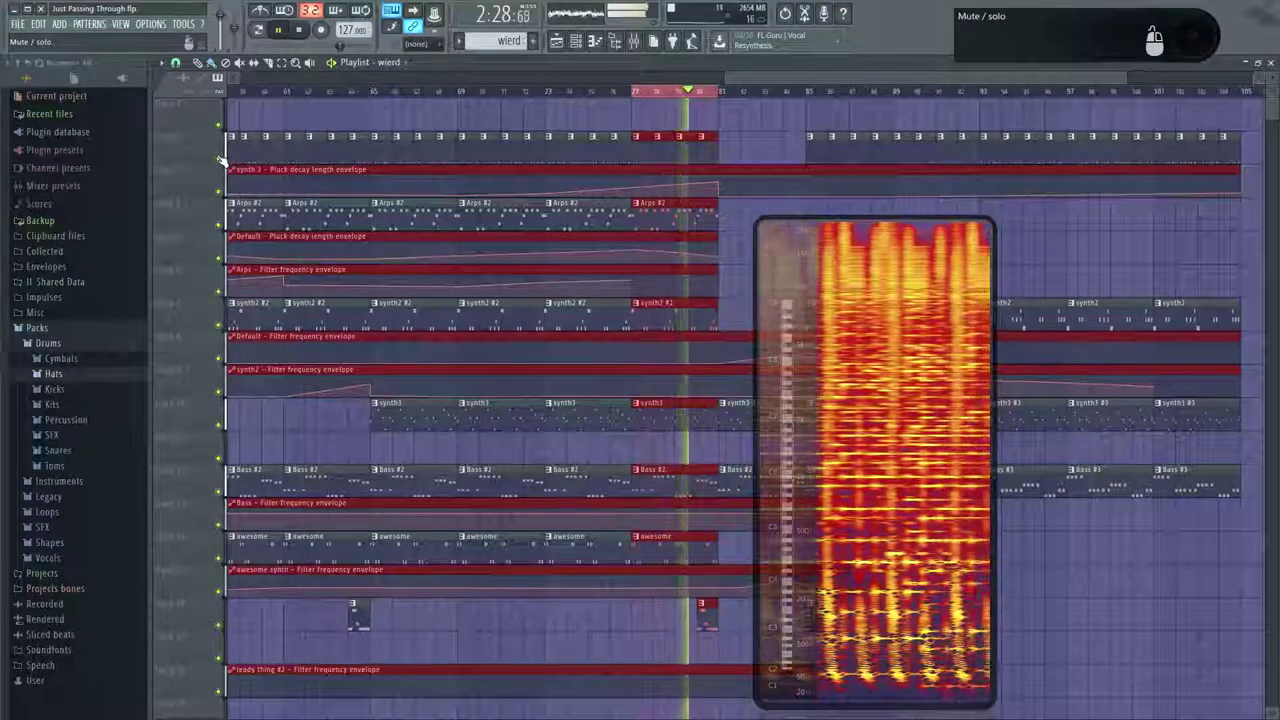
Clear the playlist's time selection and move Wave Candy away from the clips around bars 81 to 89.
right_click(704, 92)
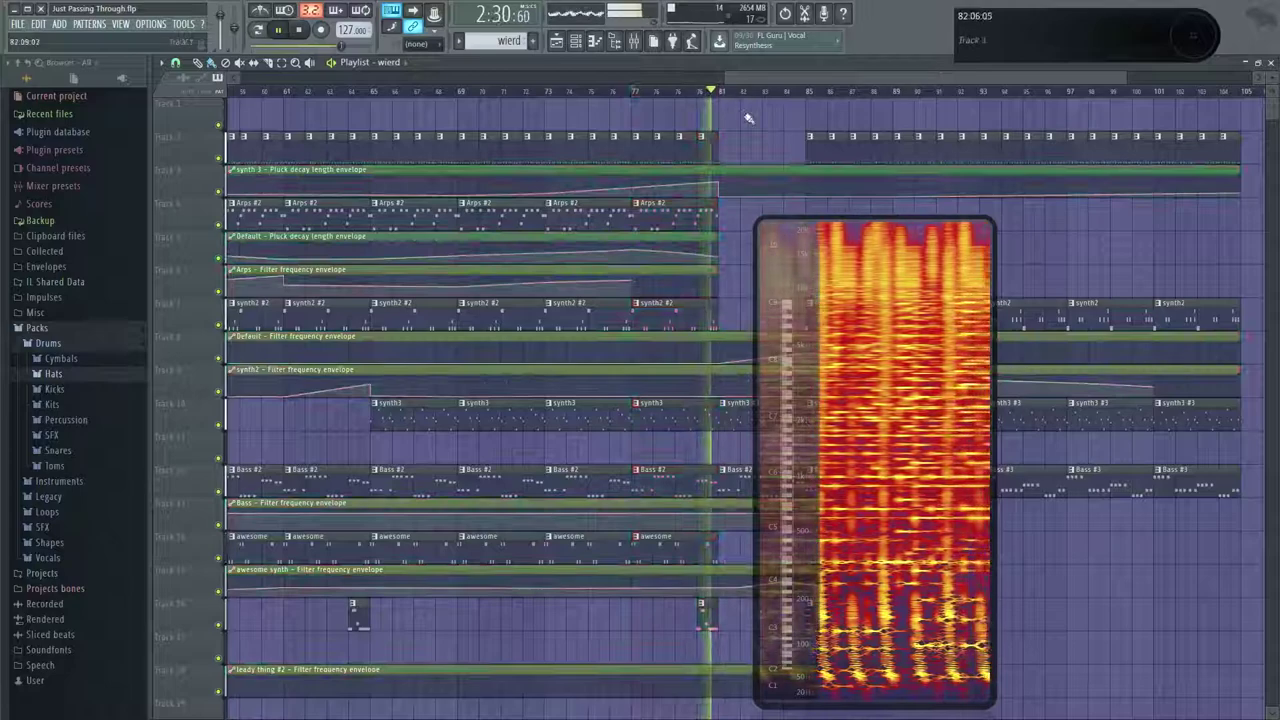
left_click_drag(896, 446, 1165, 454)
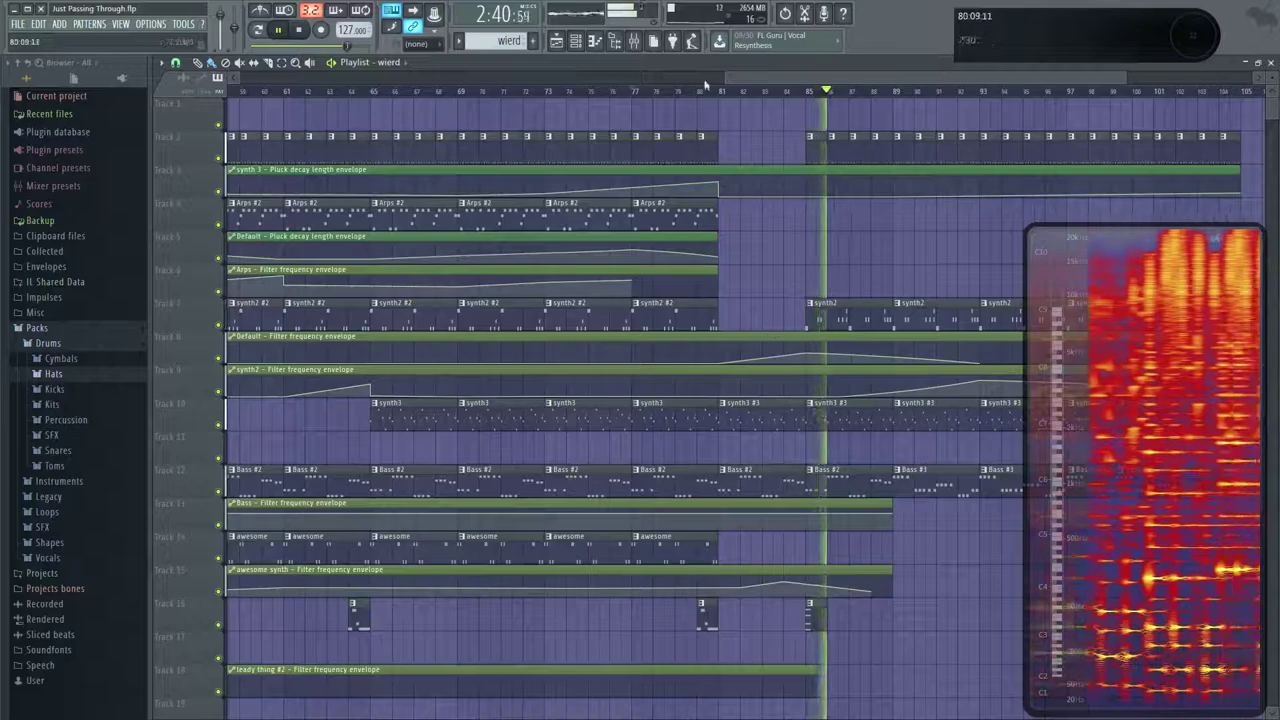
Show the mixer and select the Master track.
key("F9")
left_click(341, 380)
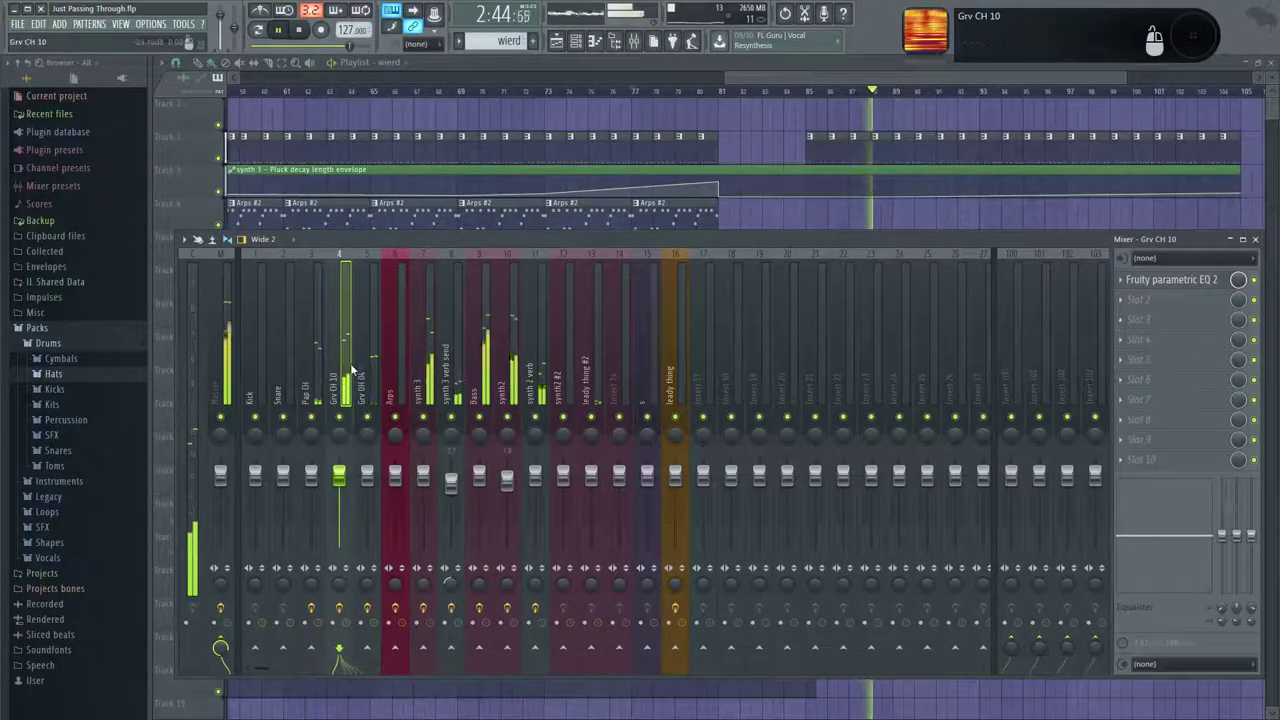
scroll(265, 368, "down", 1)
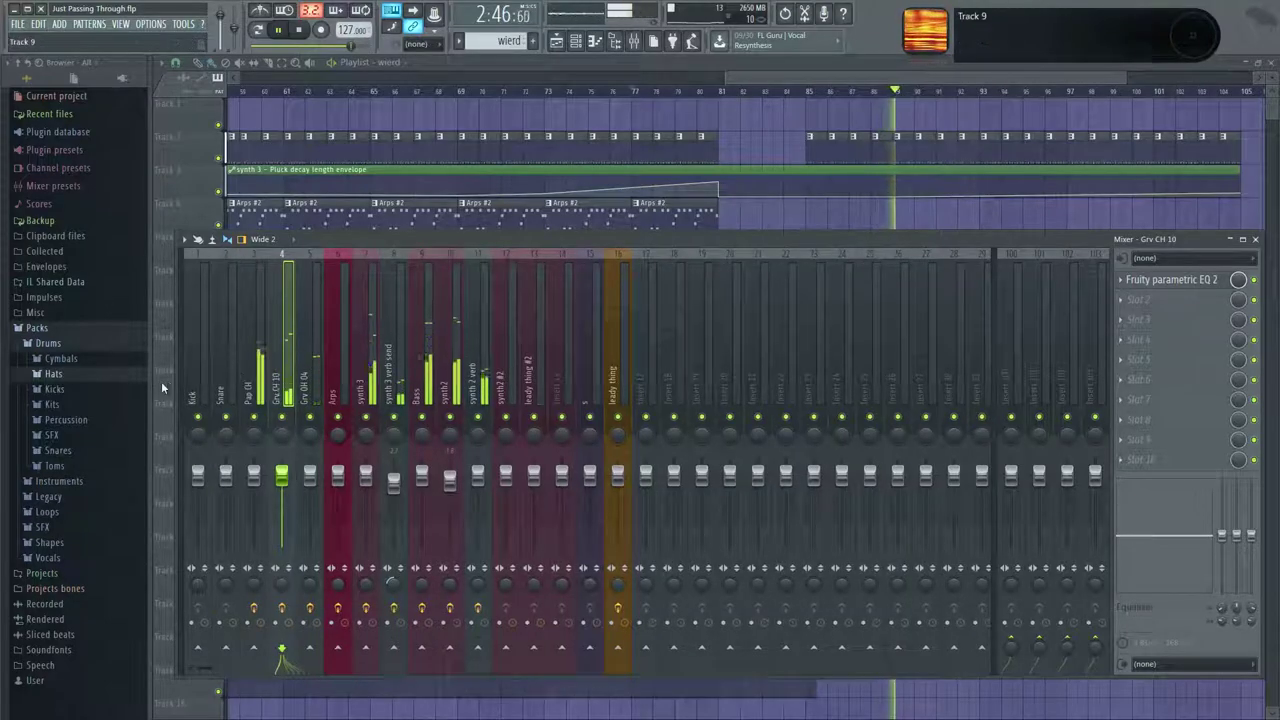
scroll(250, 368, "up", 1)
left_click(228, 362)
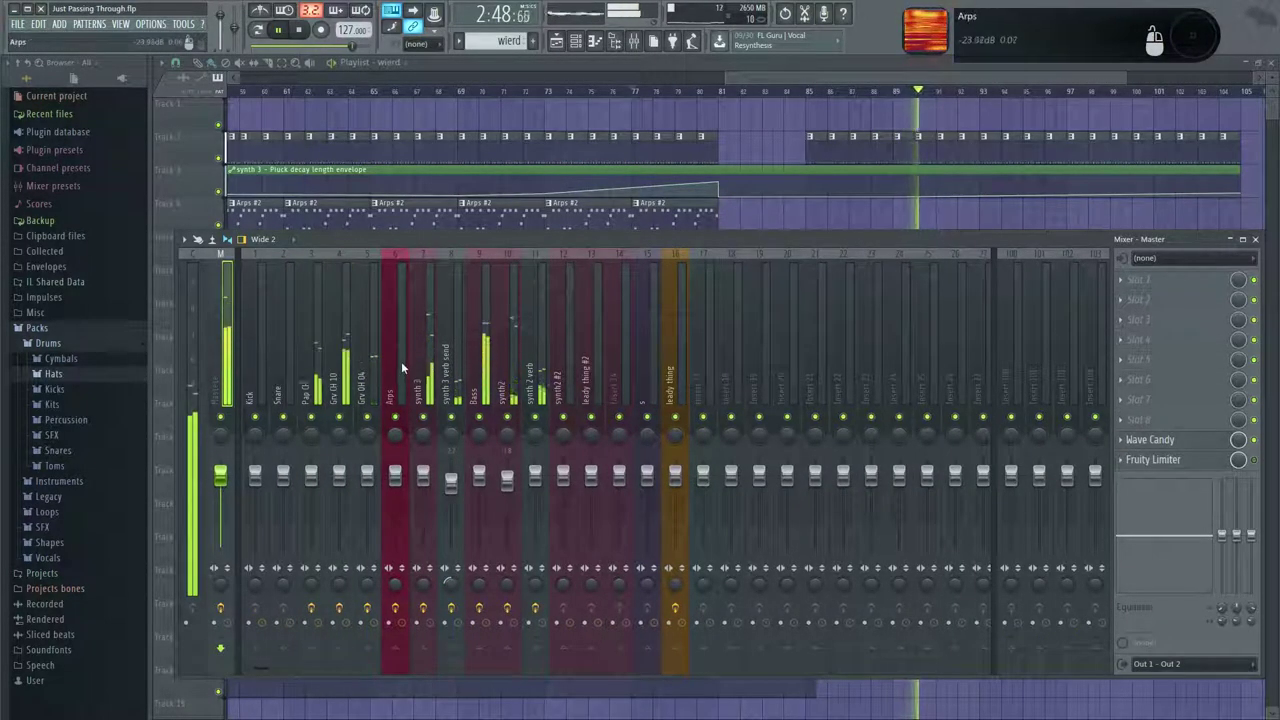
Open the Master track's Fruity Limiter and switch the effect on and off to compare the sound.
left_click(1215, 459)
left_click(1254, 460)
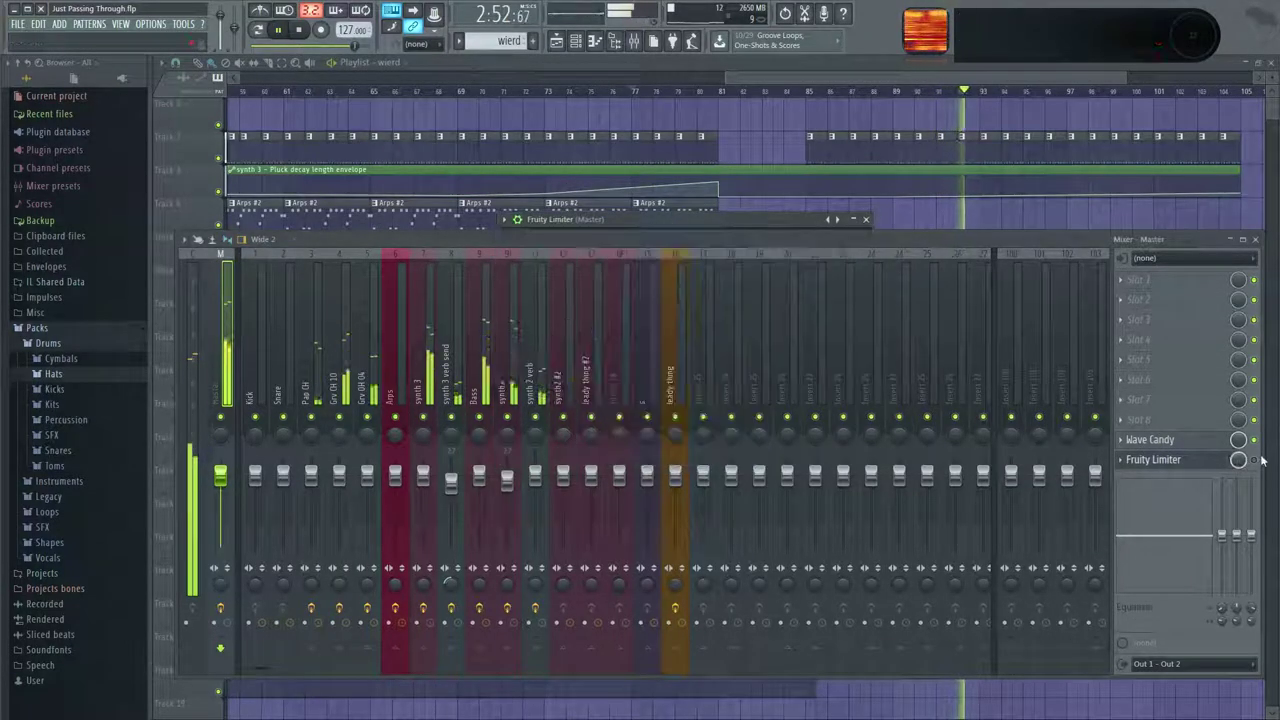
left_click(1218, 461)
left_click(1192, 459)
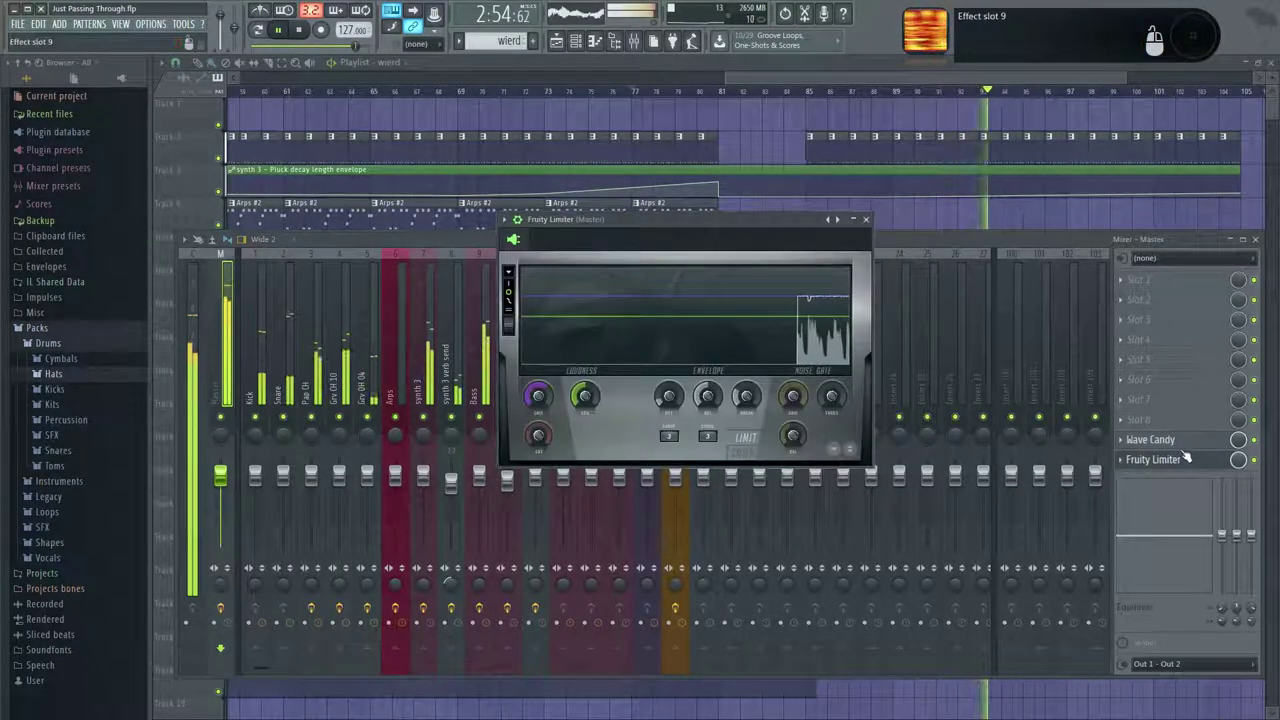
left_click(1256, 462)
Replay the arrangement from about bar 85 with the end of the song in view.
left_click_drag(749, 83, 843, 92)
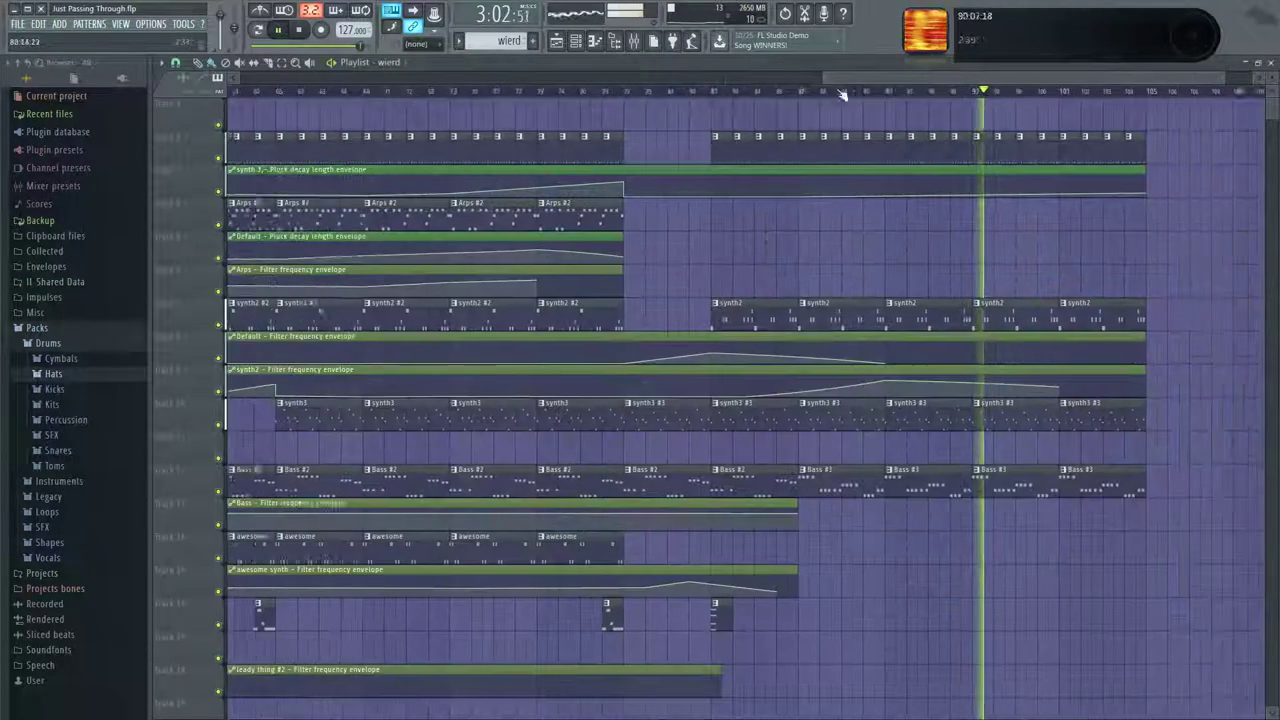
left_click(547, 92)
scroll(743, 276, "down", 3)
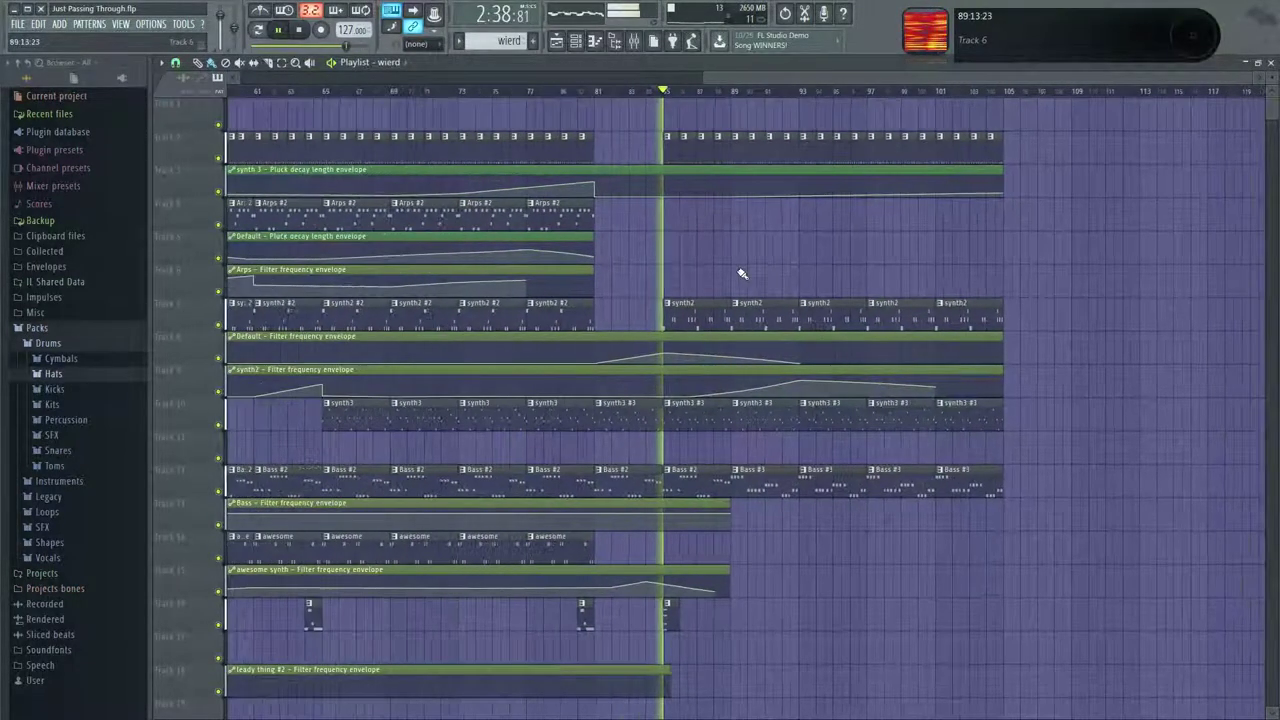
scroll(690, 300, "down", 1)
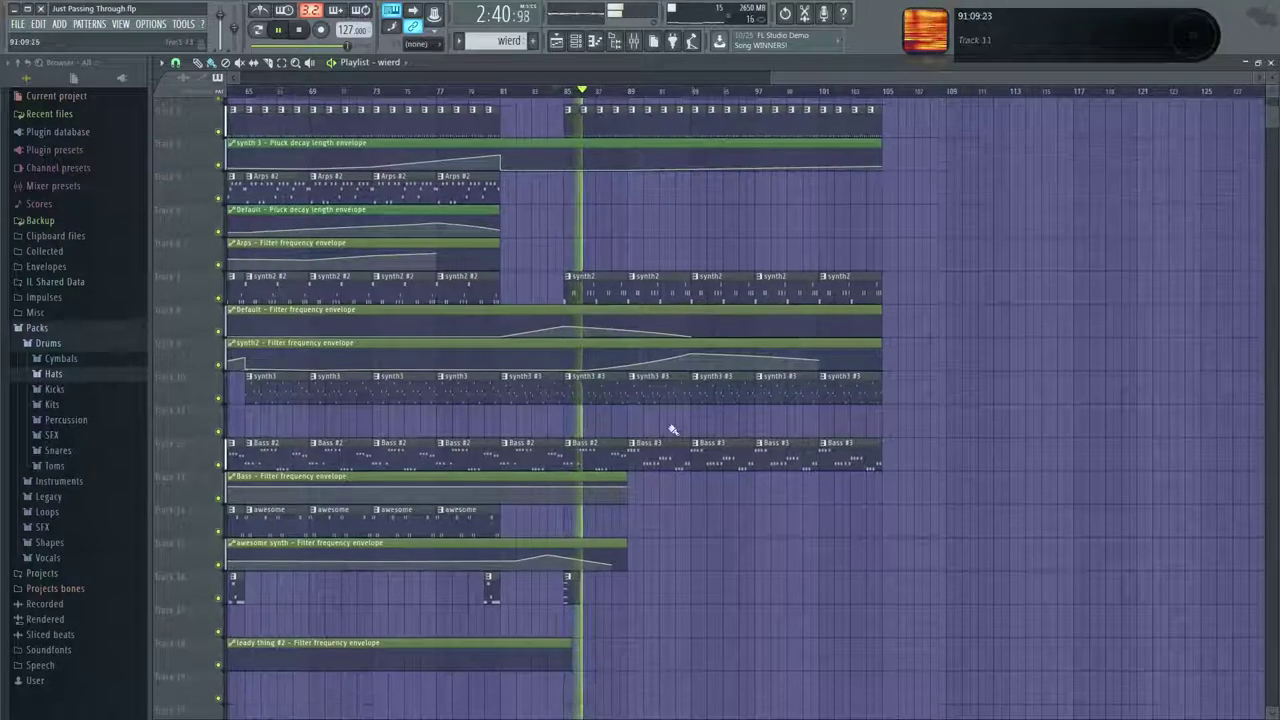
Add a Bass #3 clip at bar 105 and repeat the Pattern 17 clips from bar 105 to bar 111.
left_click(717, 449)
left_click_drag(917, 437, 792, 447)
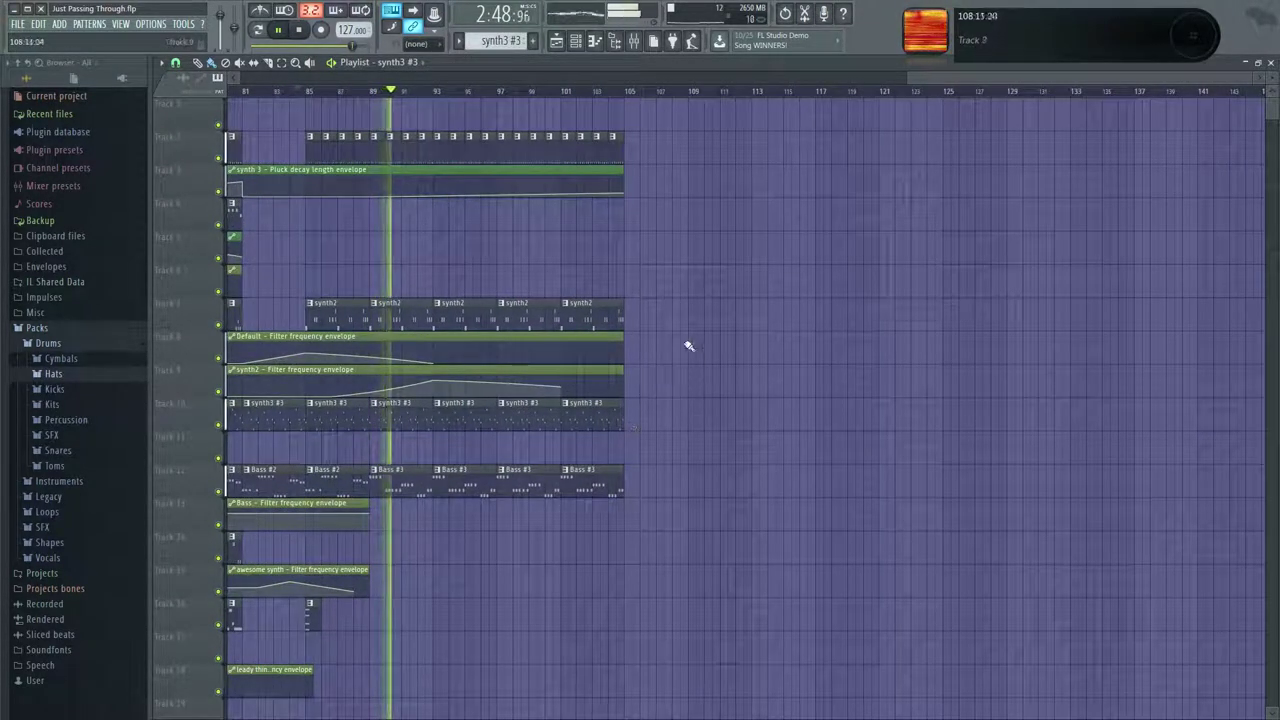
scroll(480, 272, "down", 4)
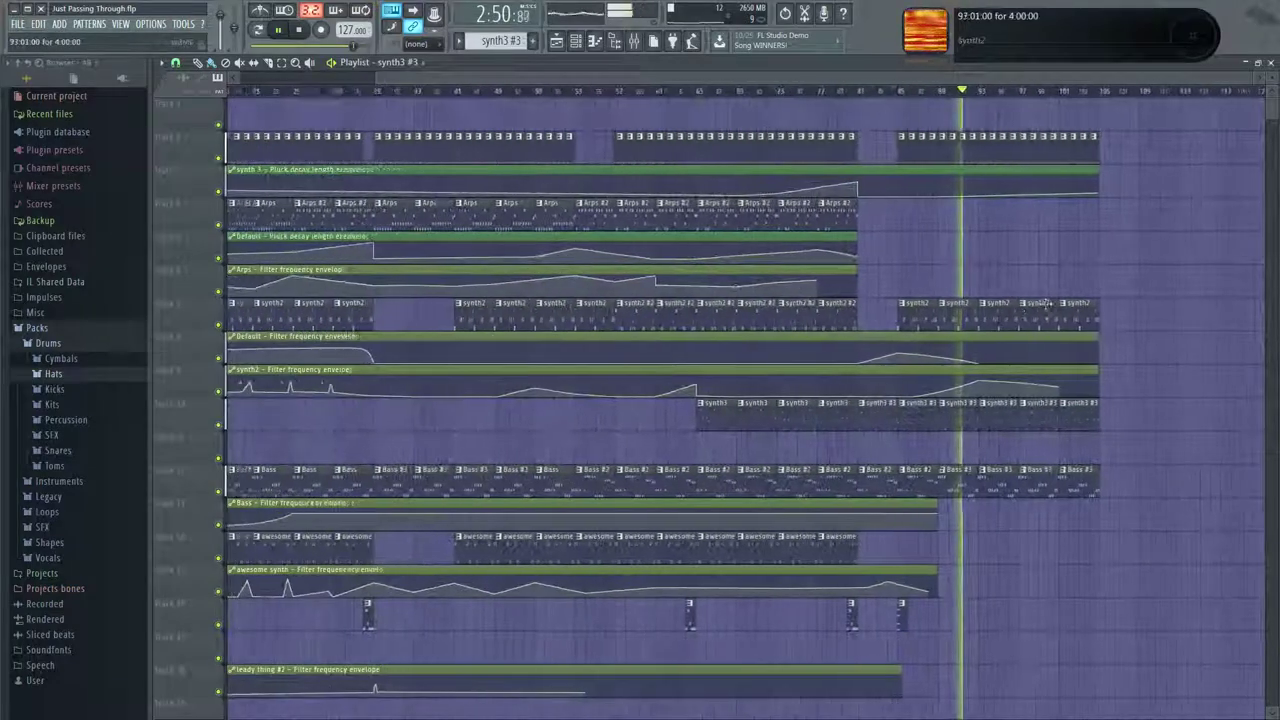
scroll(1146, 423, "up", 2)
scroll(1140, 423, "up", 3)
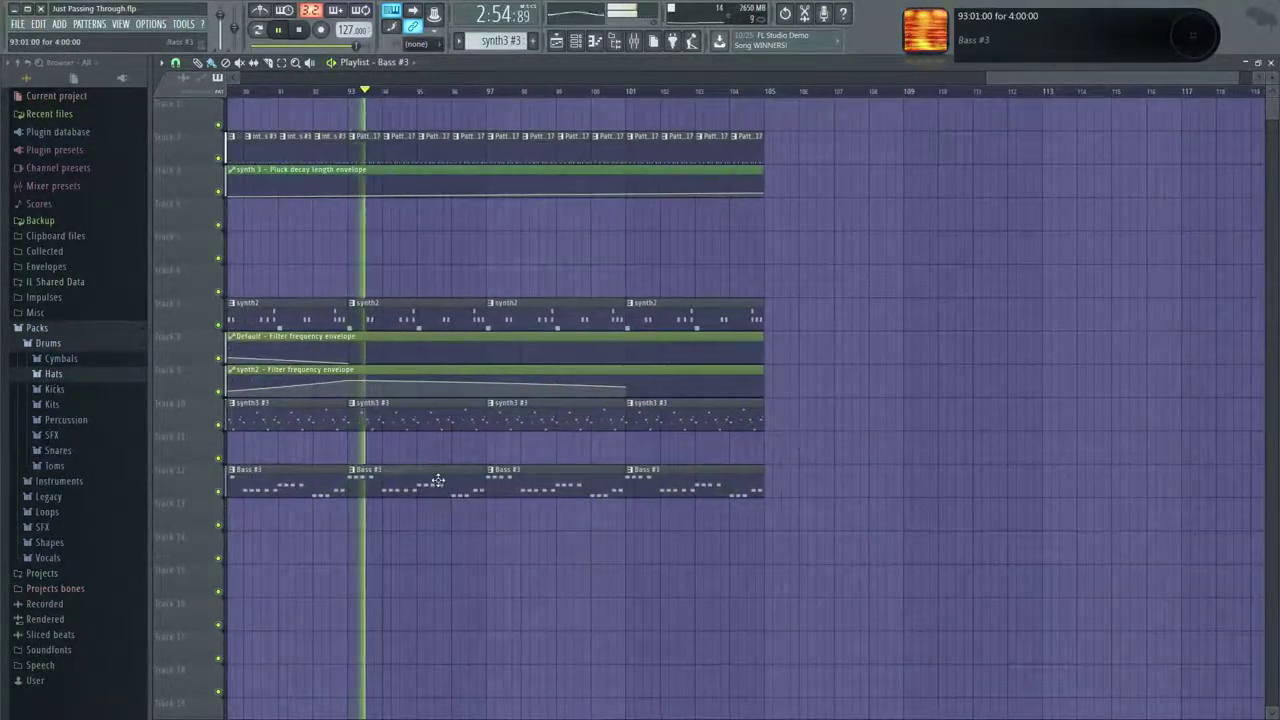
left_click(795, 484)
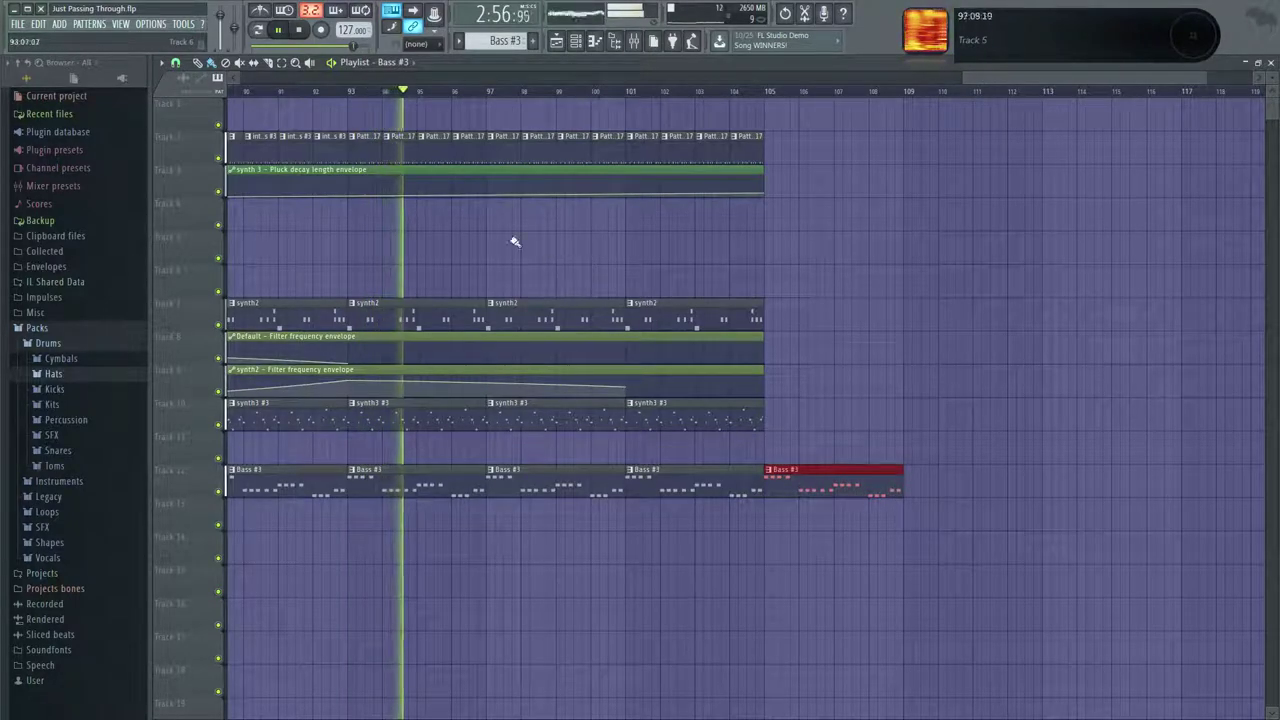
left_click(420, 153)
left_click_drag(775, 154, 956, 154)
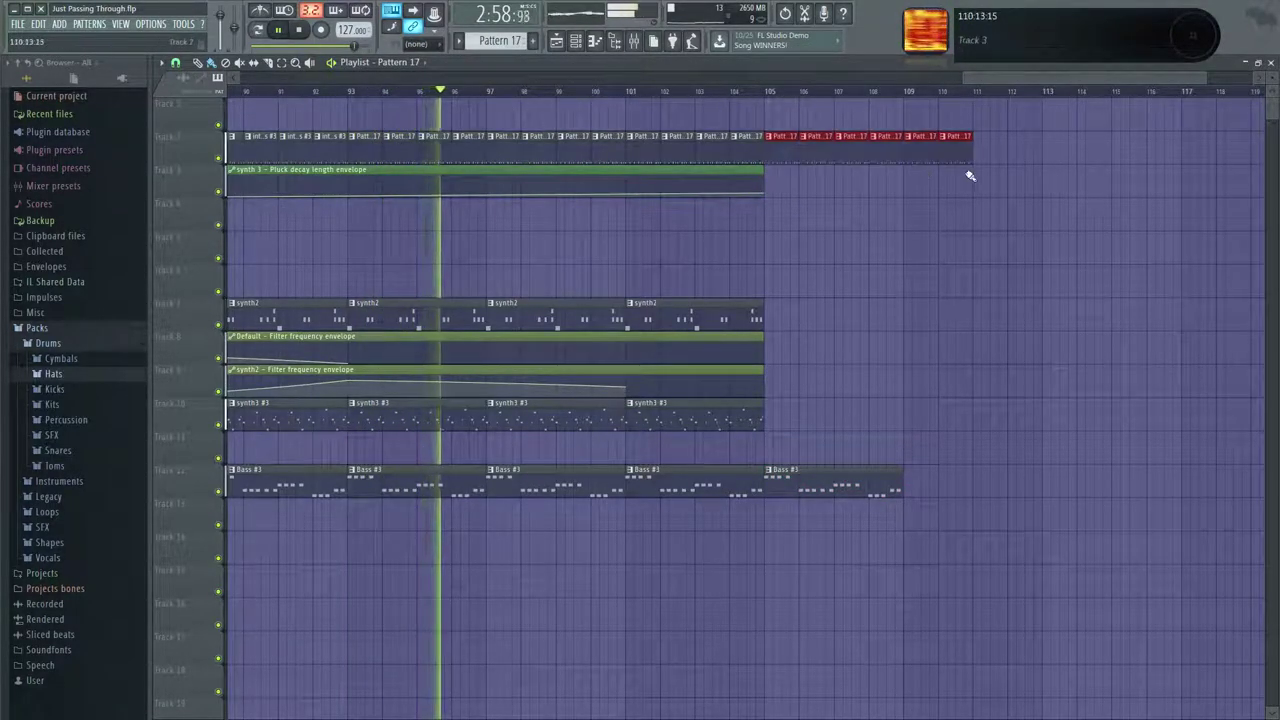
Extend the synth 3 pluck decay length envelope past bar 111 and raise its points at bars 101 and 105.
left_click_drag(764, 182, 998, 182)
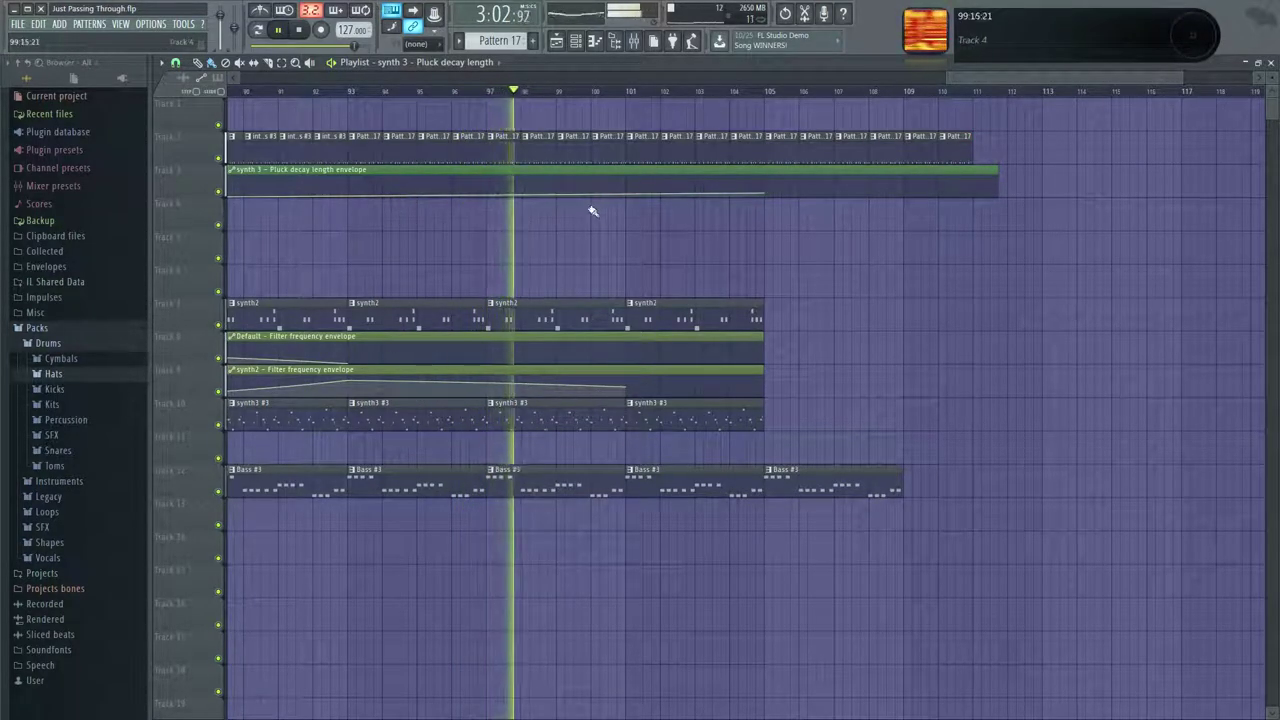
left_click_drag(634, 189, 627, 189)
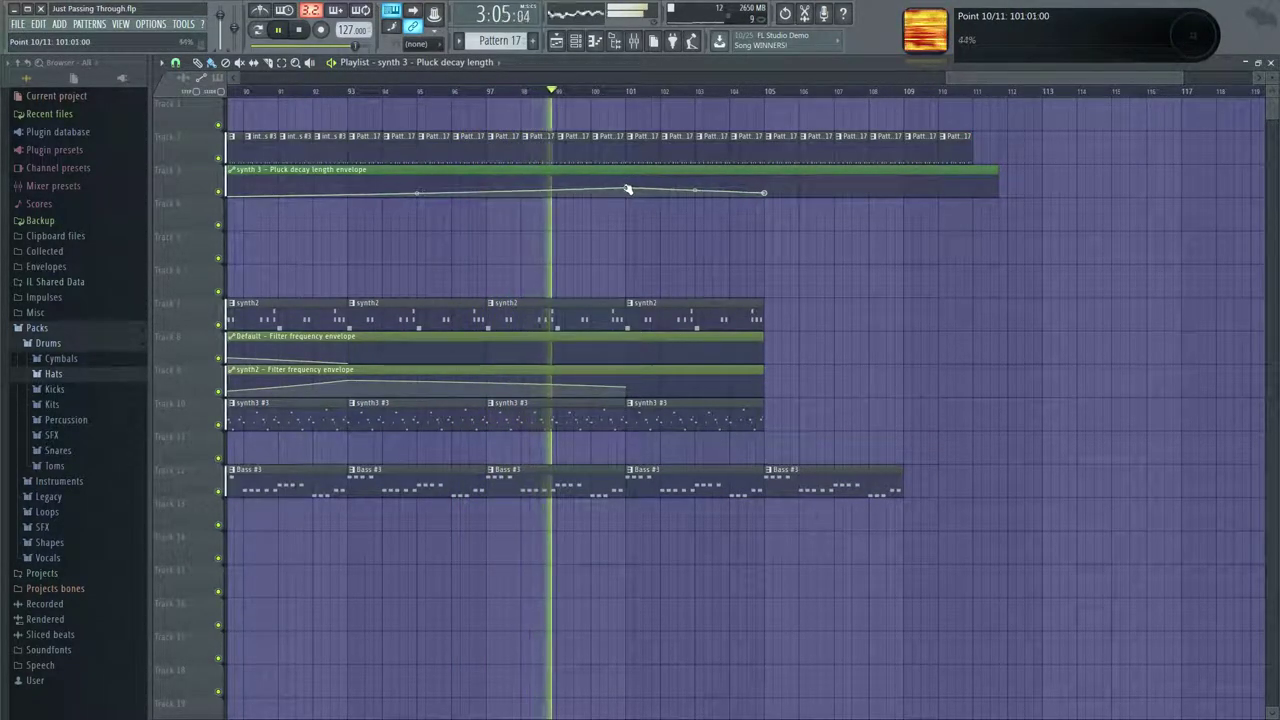
left_click_drag(767, 192, 773, 182)
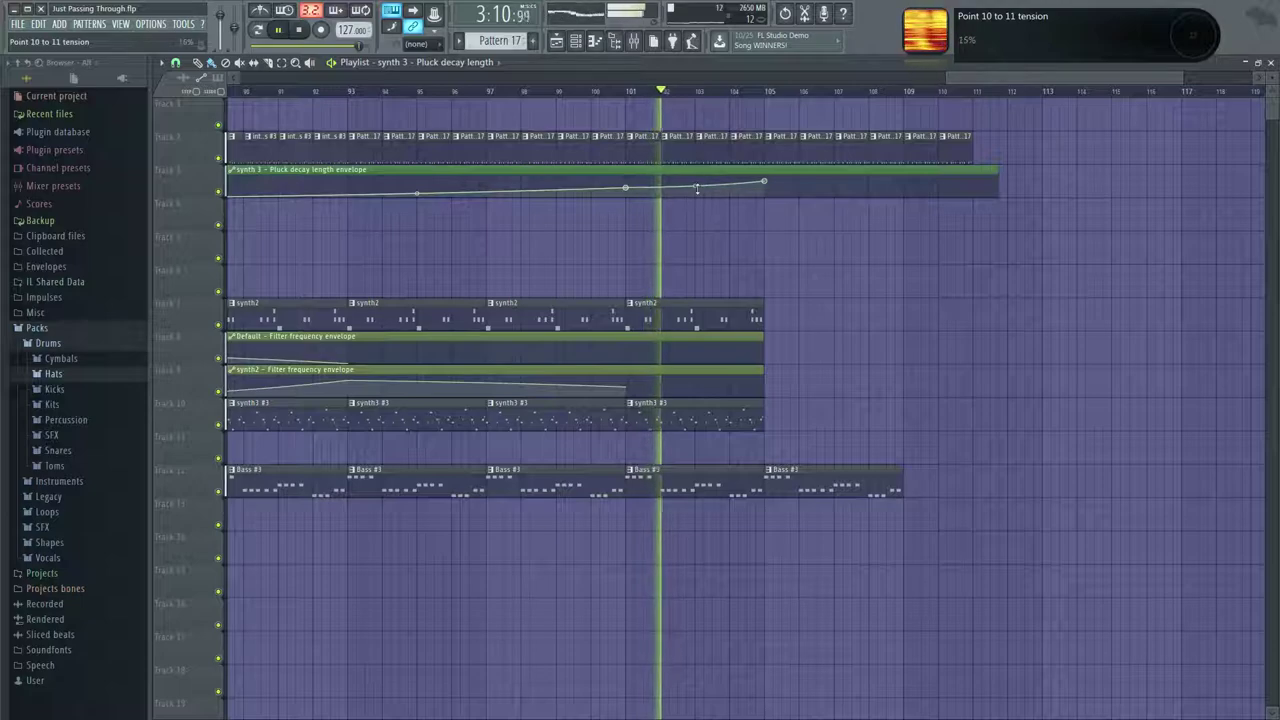
left_click_drag(806, 242, 766, 210)
Add a synth2 clip at bar 105 and Arps #2 clips at bars 105 and 109 on their tracks.
left_click(668, 413)
left_click(733, 314)
left_click(747, 314)
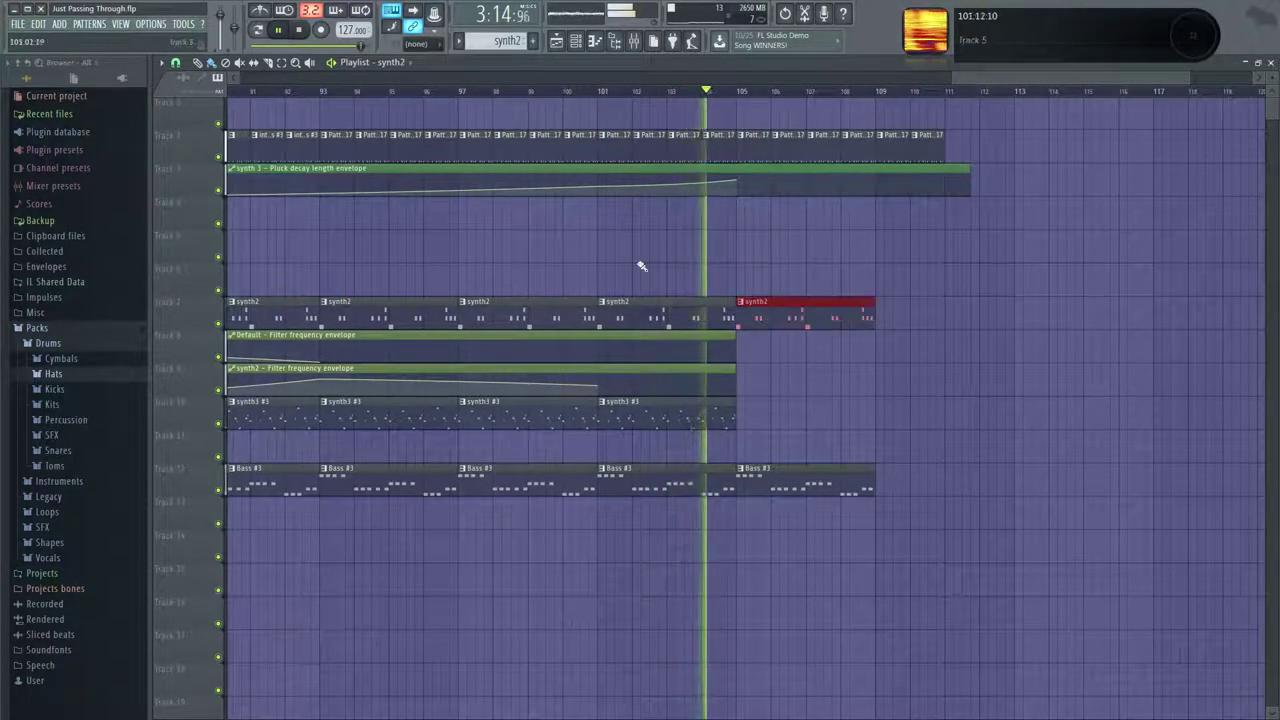
scroll(418, 272, "down", 5)
left_click(580, 219)
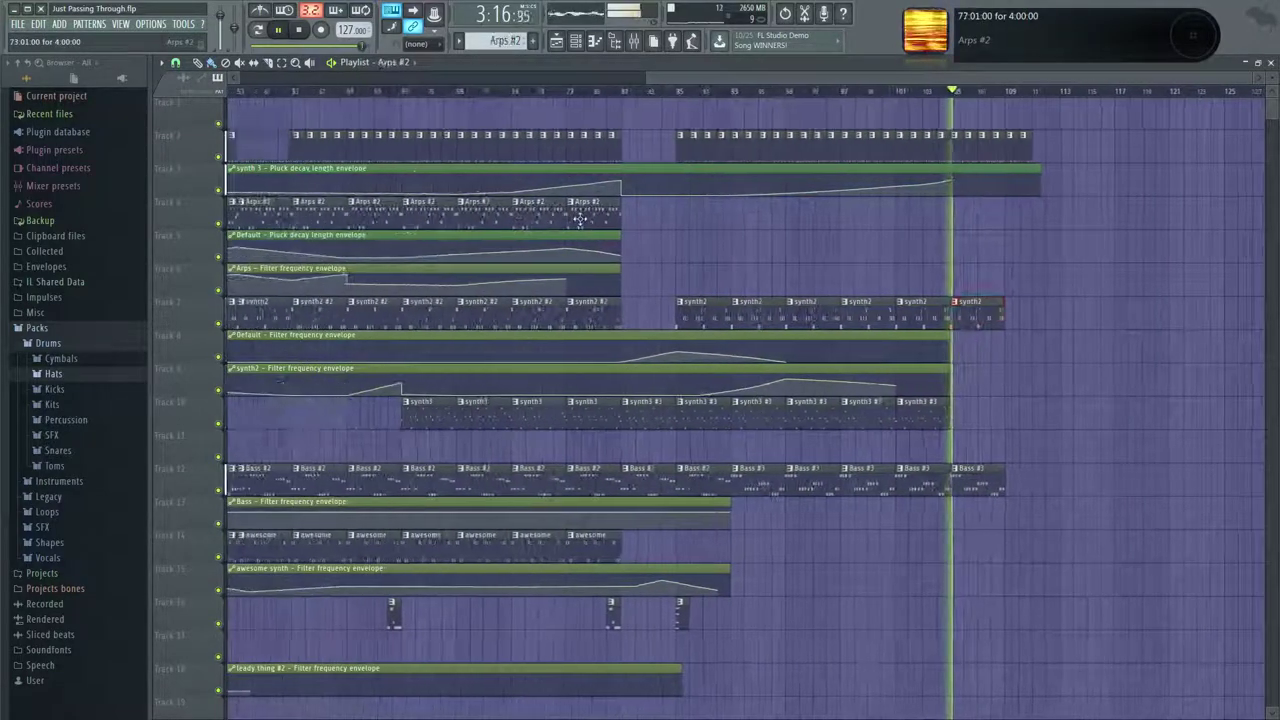
left_click(1013, 221)
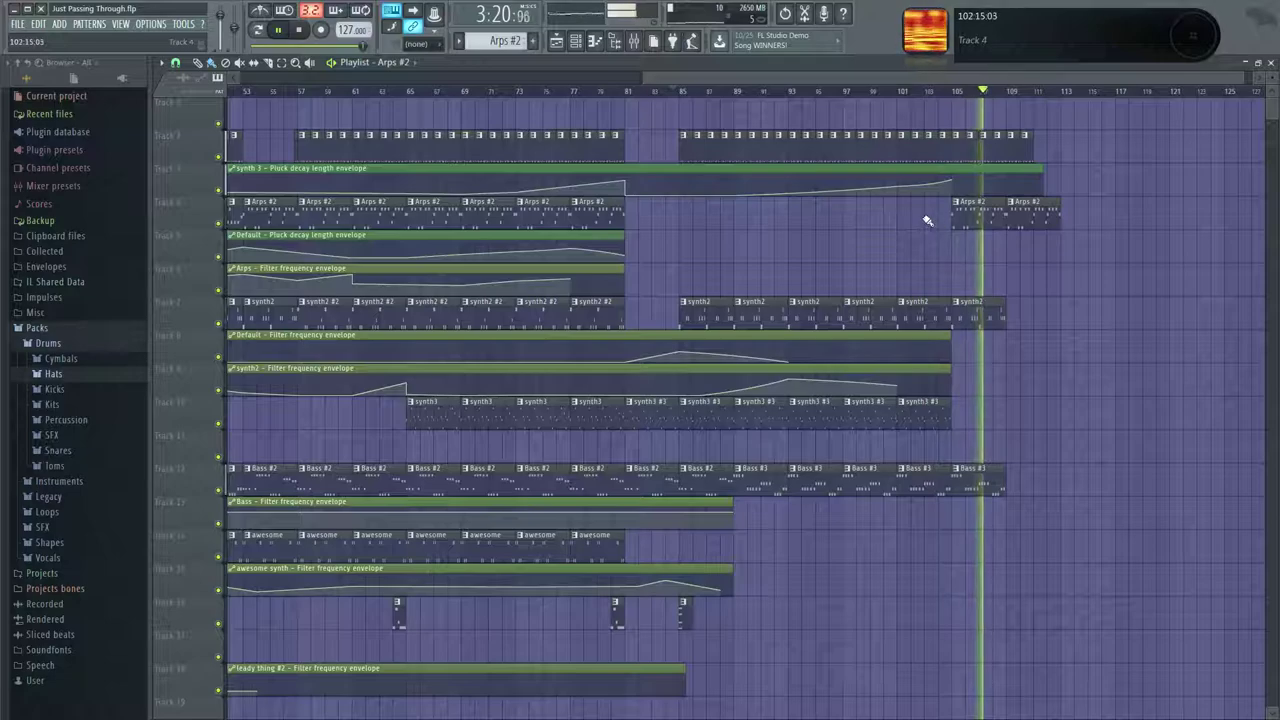
Listen to how the added Arps #2 clip comes in at bar 105, replaying the transition.
left_click(957, 207)
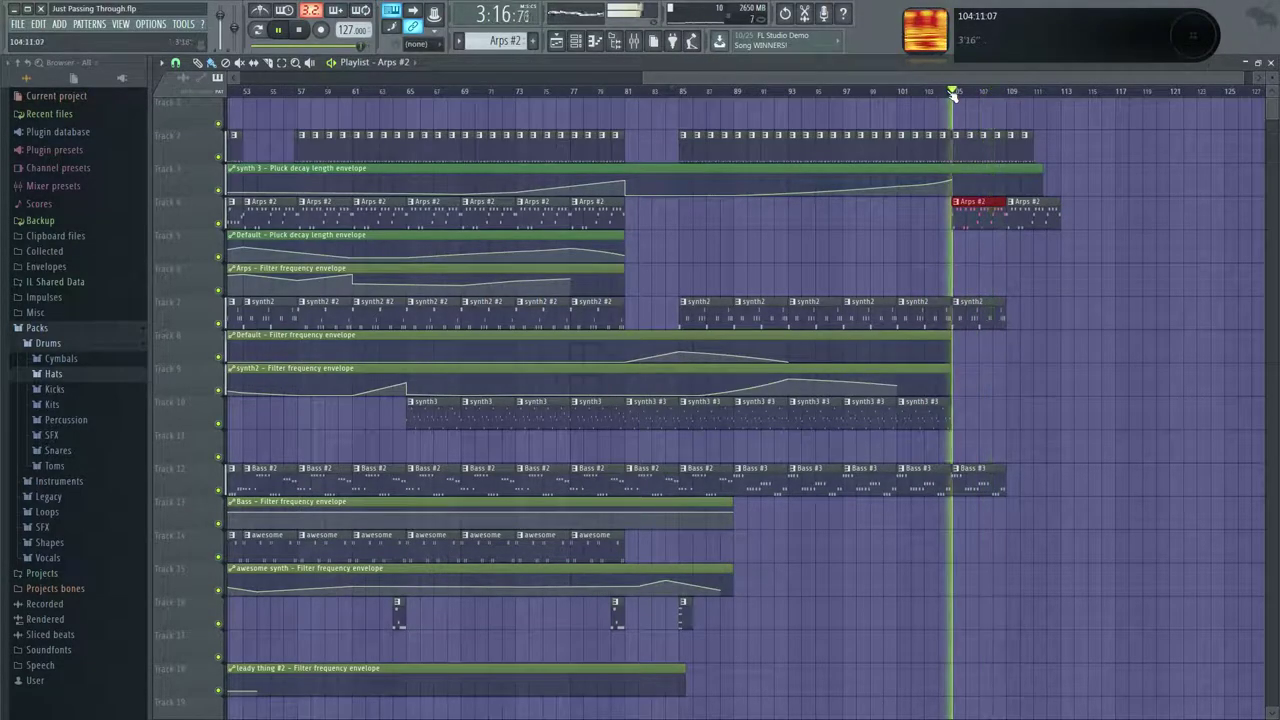
scroll(951, 255, "up", 5)
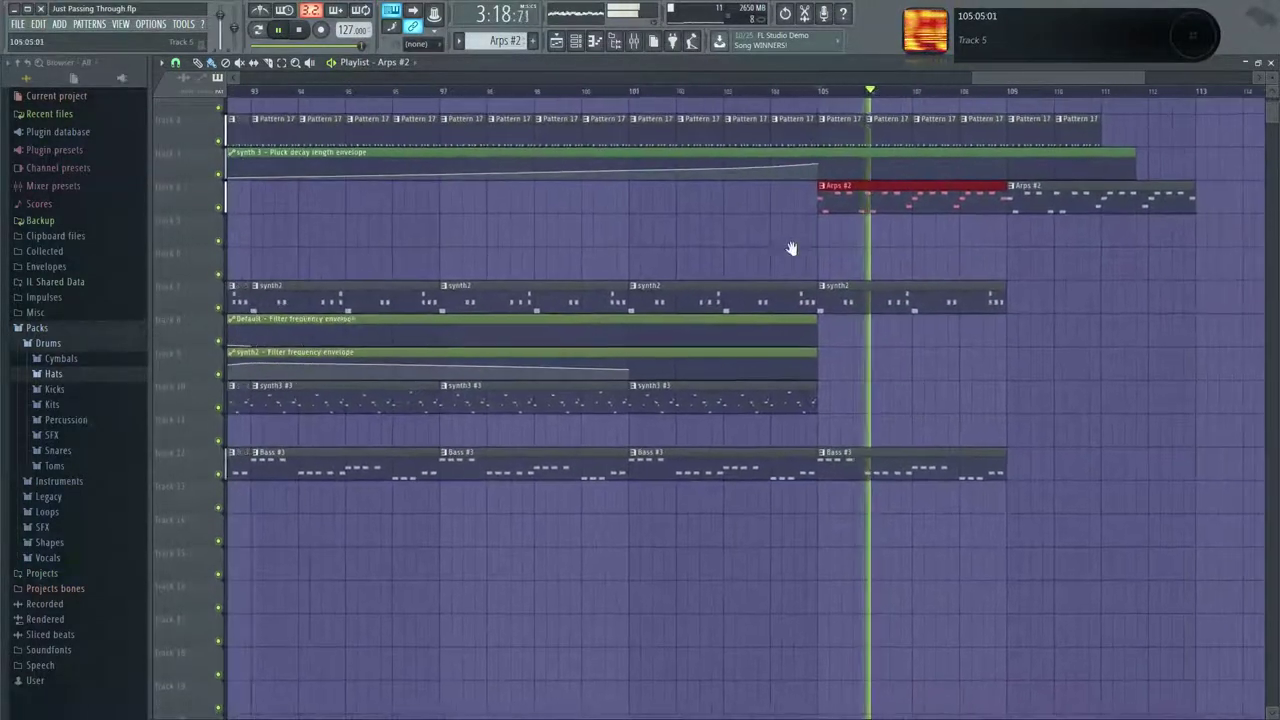
left_click(656, 92)
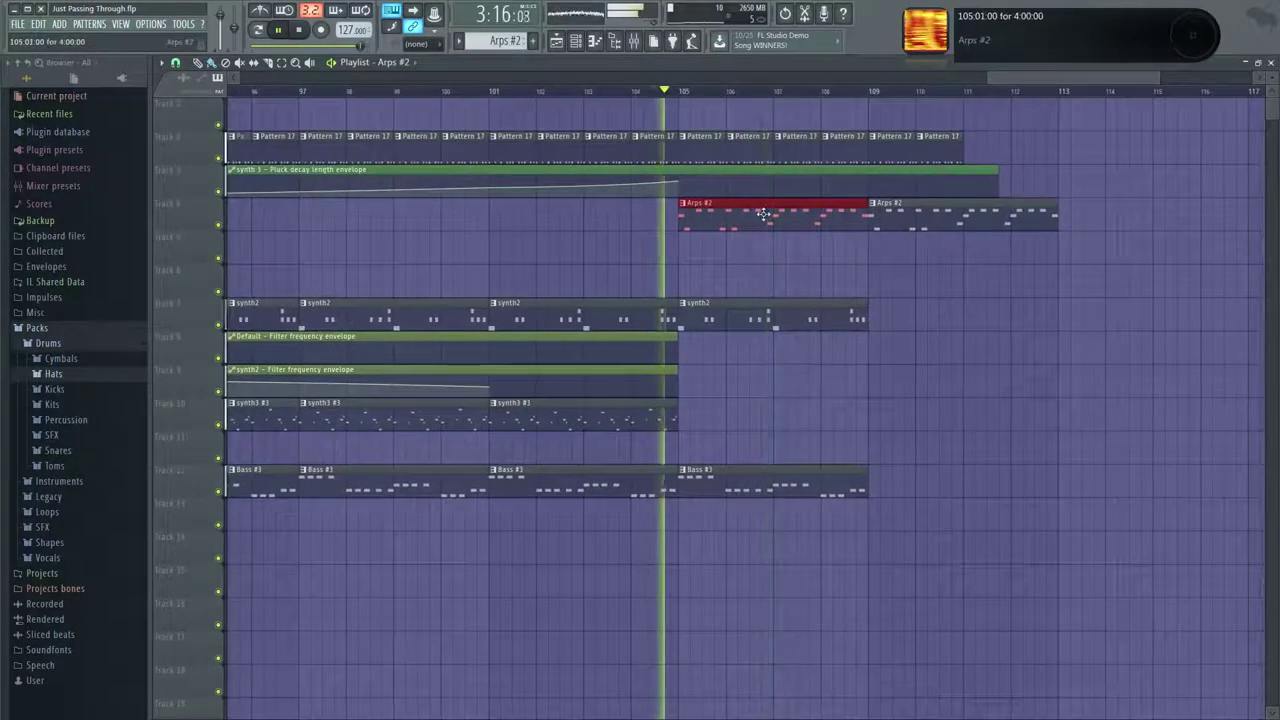
double_click(694, 219)
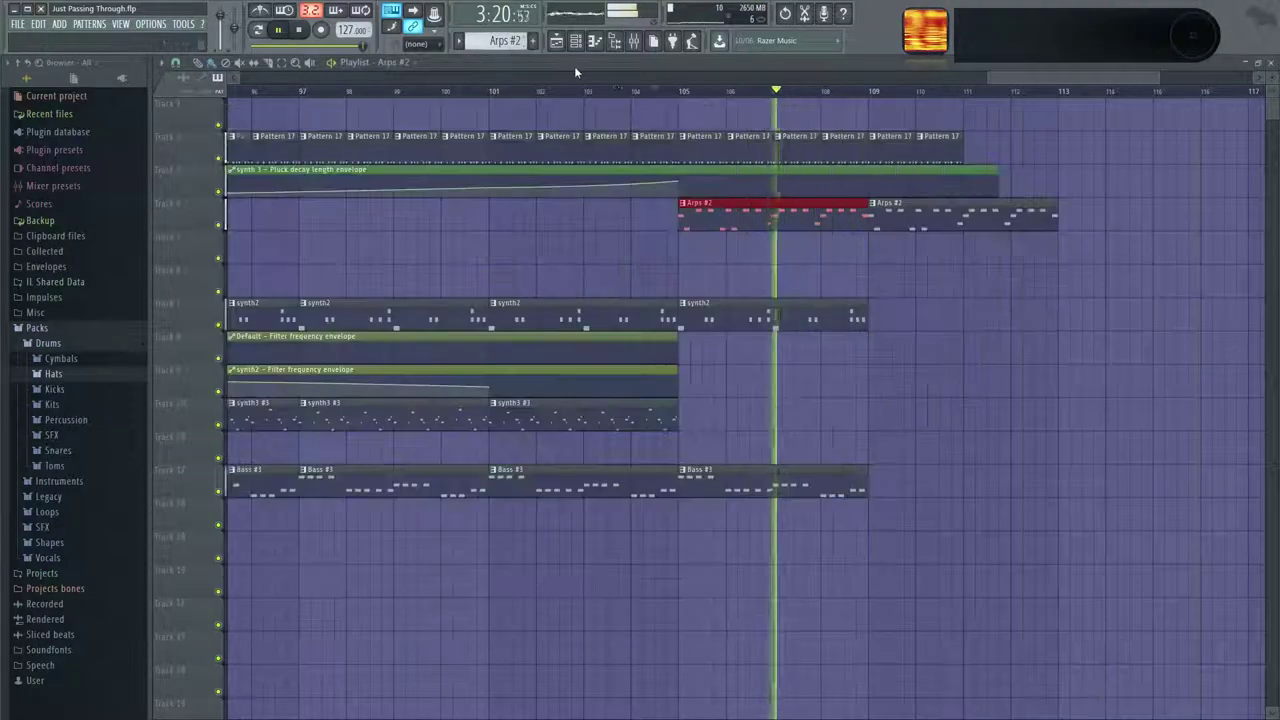
left_click(574, 64)
Make the Arps #2 clip at bar 105 a unique pattern, open its notes in the piano roll and stop playback.
left_click(685, 205)
left_click(730, 278)
double_click(683, 212)
key("space")
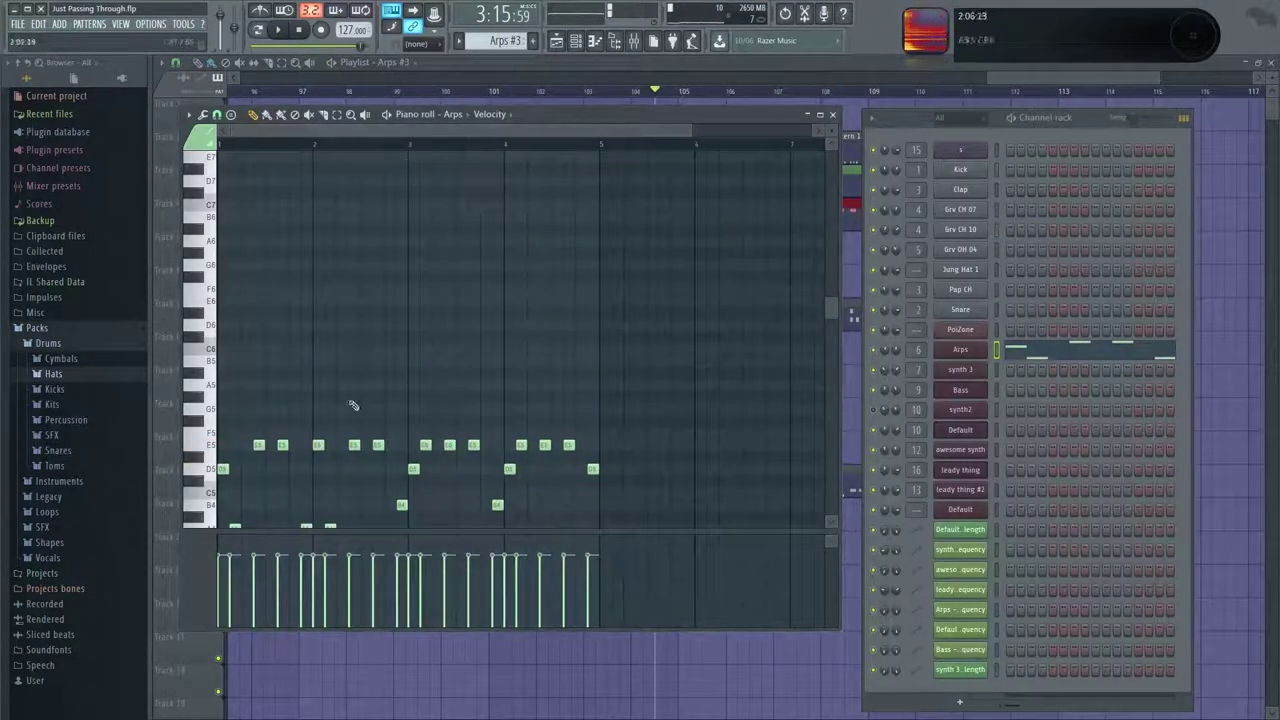
scroll(214, 394, "down", 3)
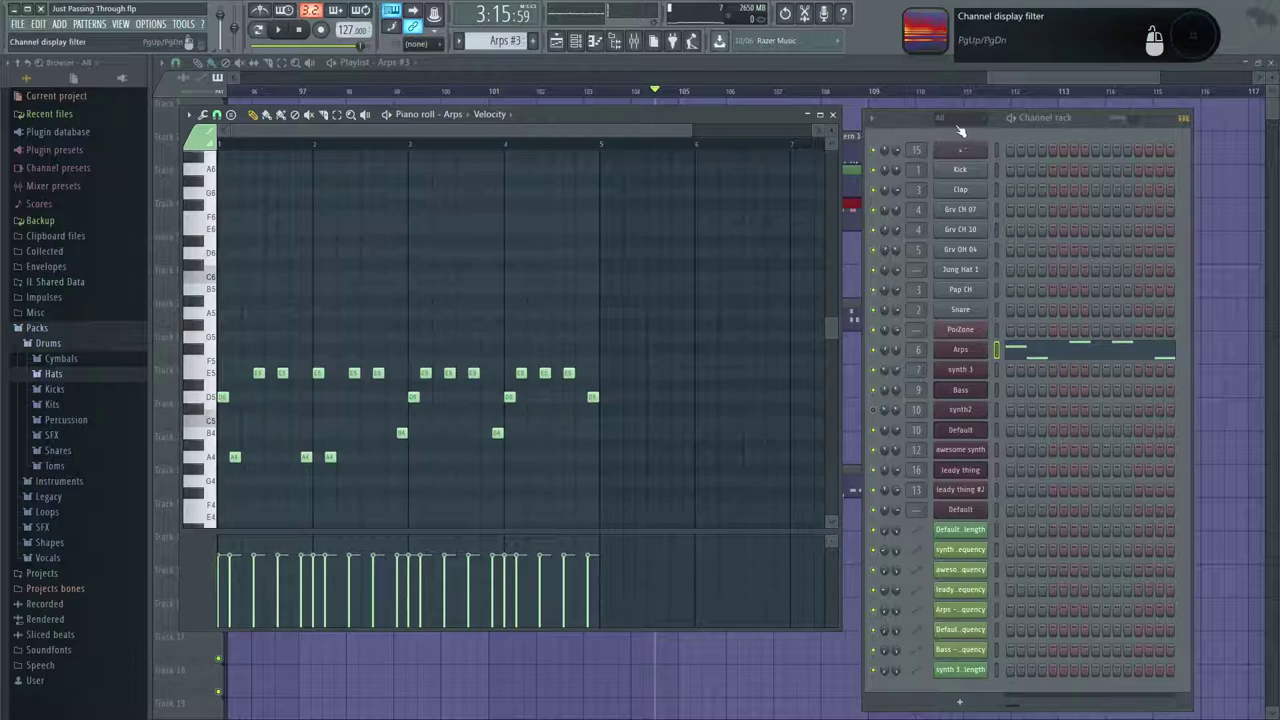
Loop the pattern and raise its first note to A5, two A4 notes to D5, and one note each in bars 2 and 4 to G5.
left_click(1003, 122)
key("space")
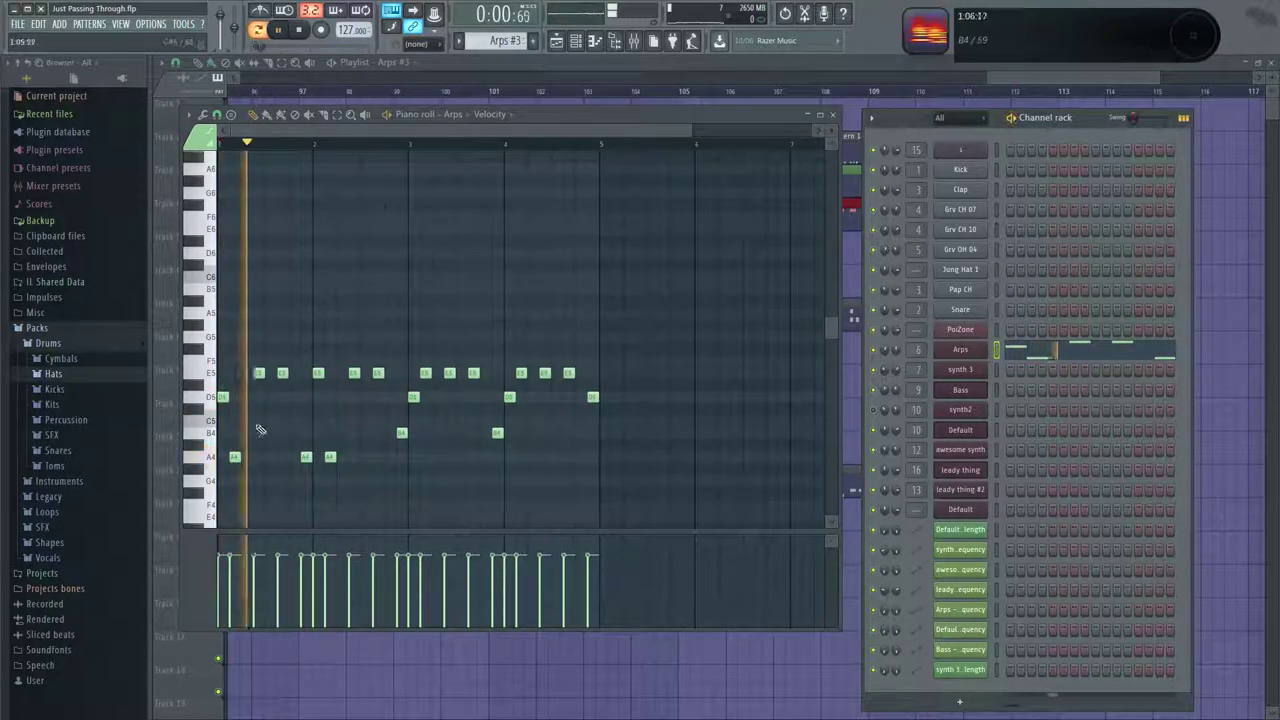
key("space")
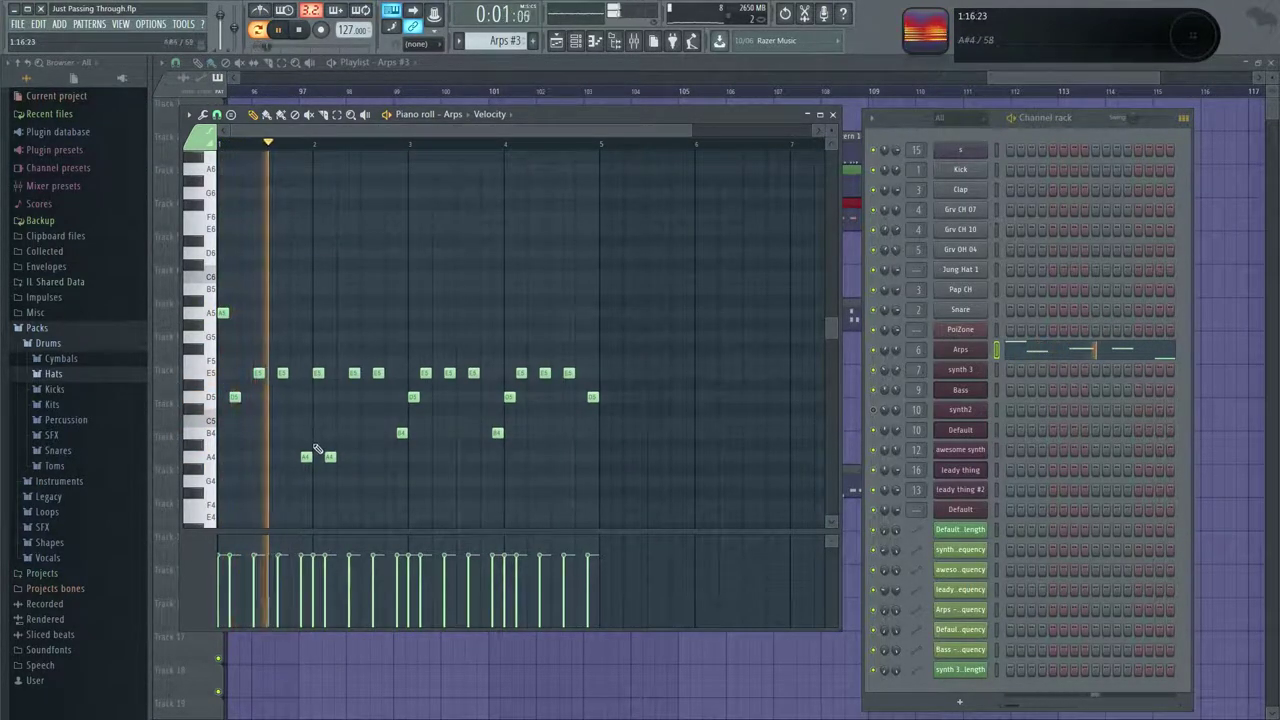
key("space")
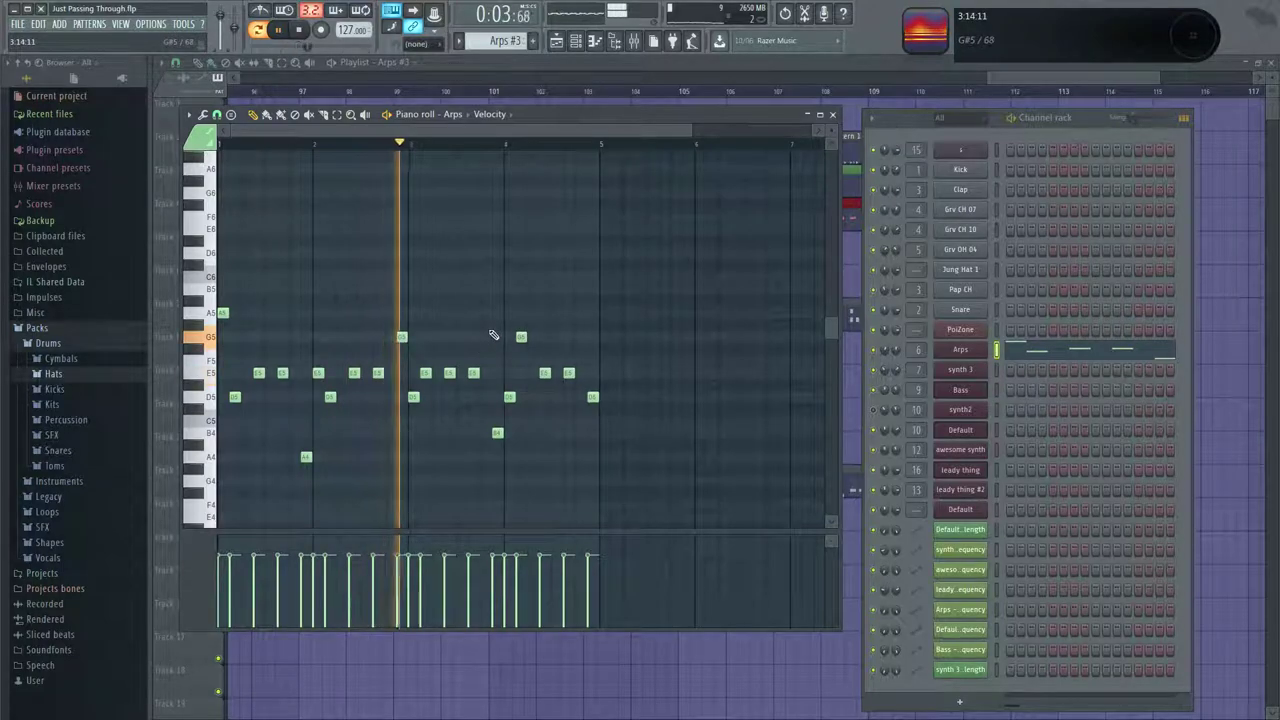
Audition the arp melody, raise the G5 note in bar 4 to A5 and lower the last note to C5.
key("space")
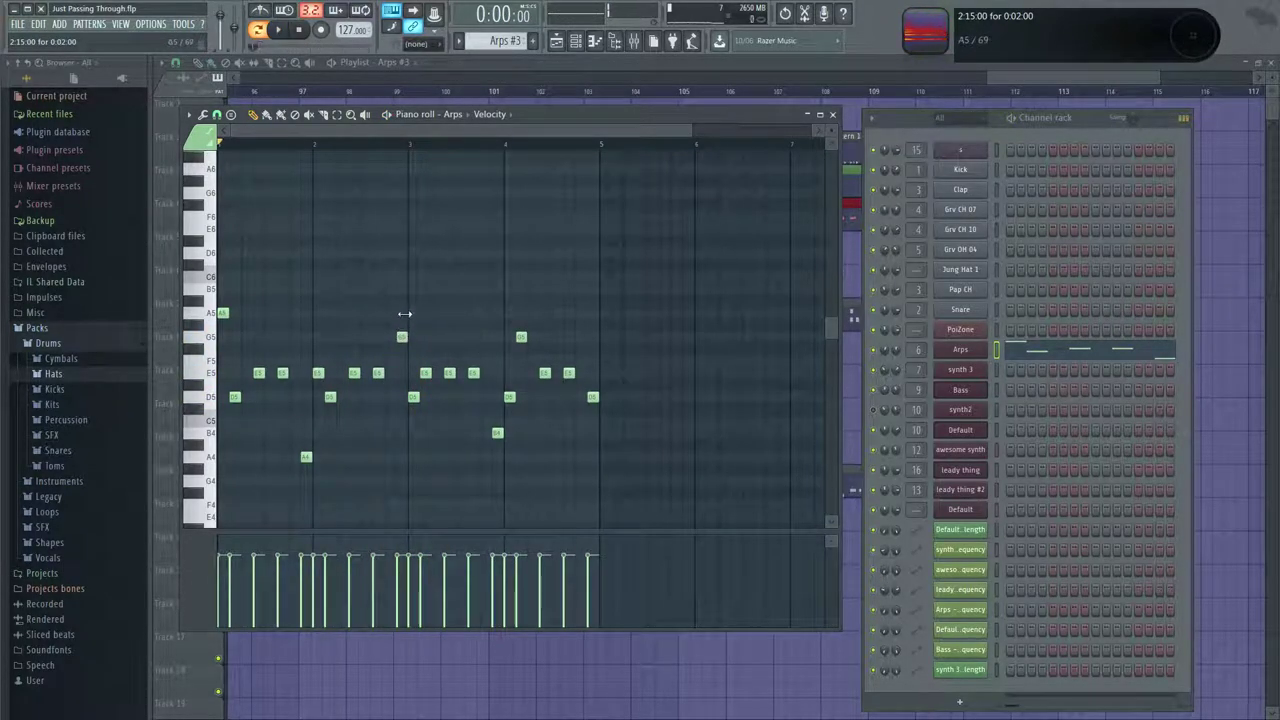
key("space")
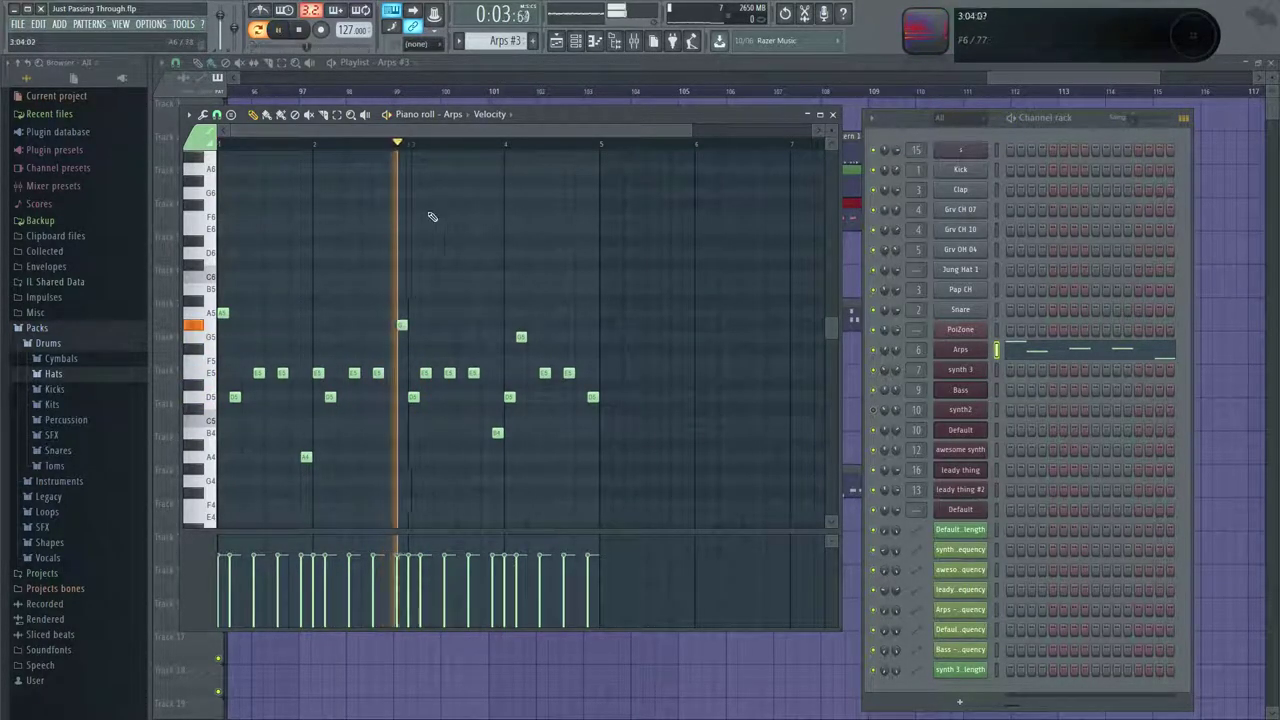
key("space")
key("space")
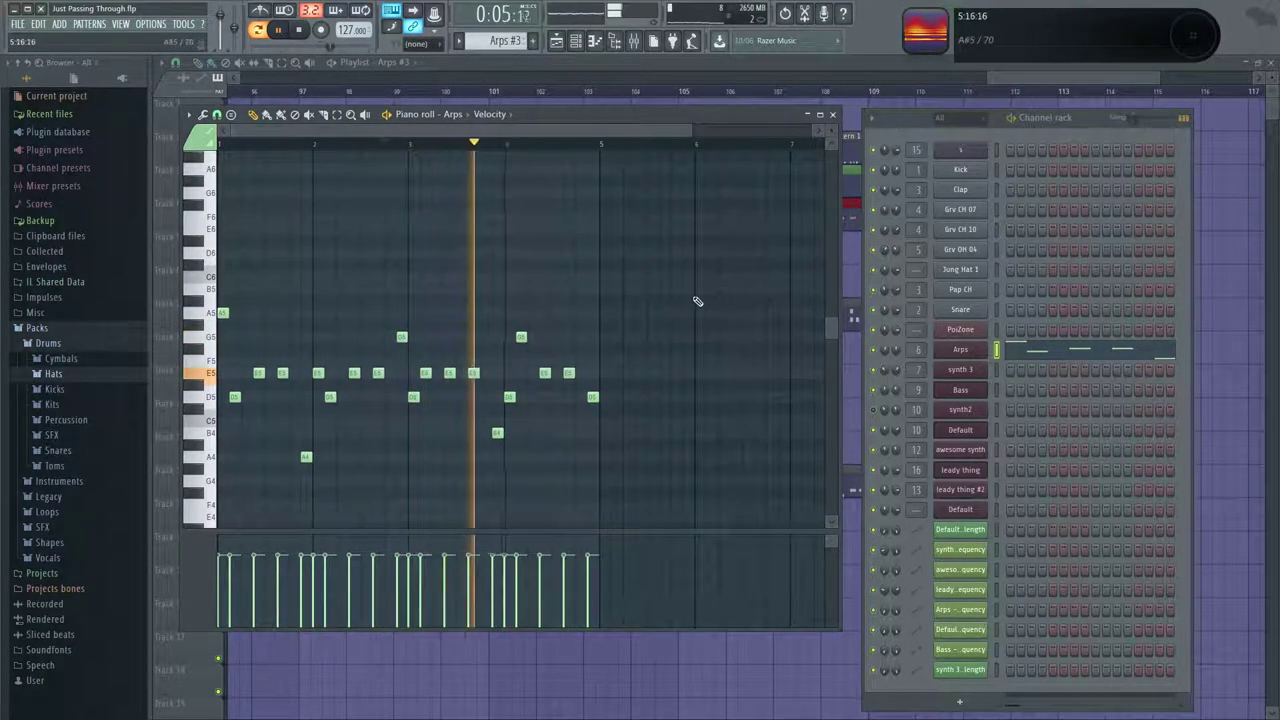
key("space")
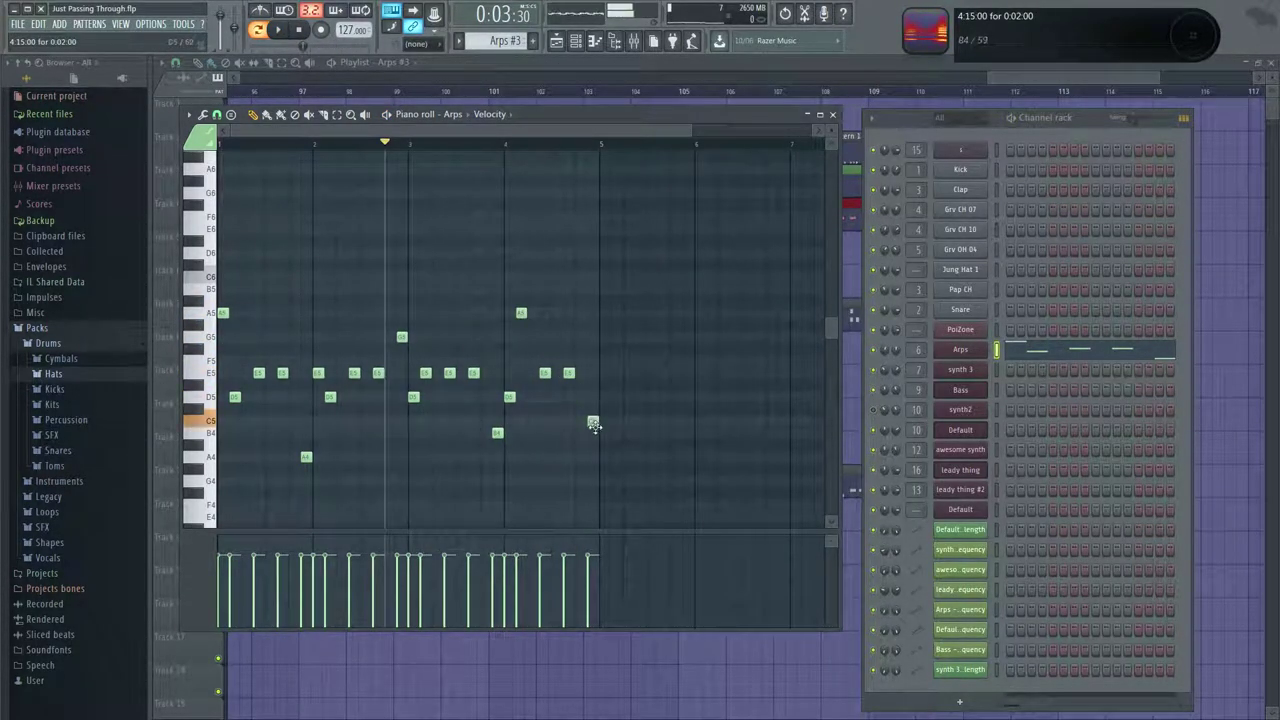
Play the edited arp clip within the arrangement from bar 105 and reopen its notes in the piano roll.
left_click_drag(623, 76, 1054, 80)
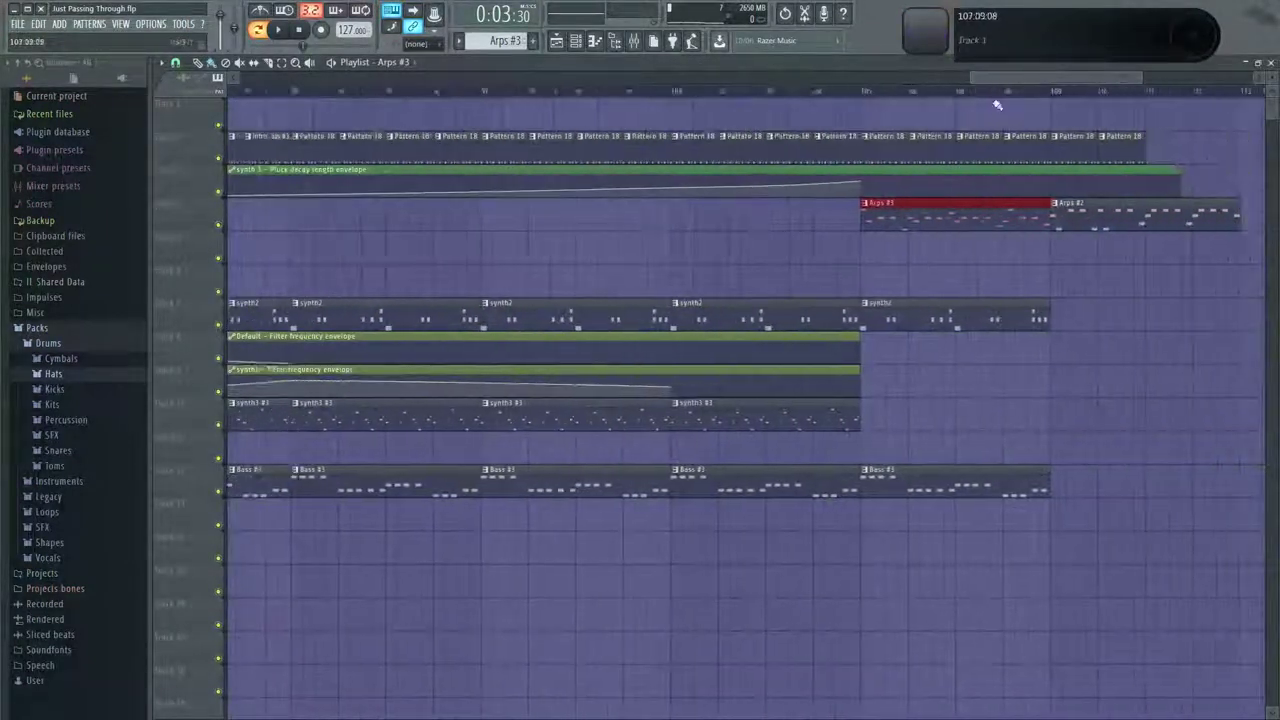
left_click(783, 92)
key("space")
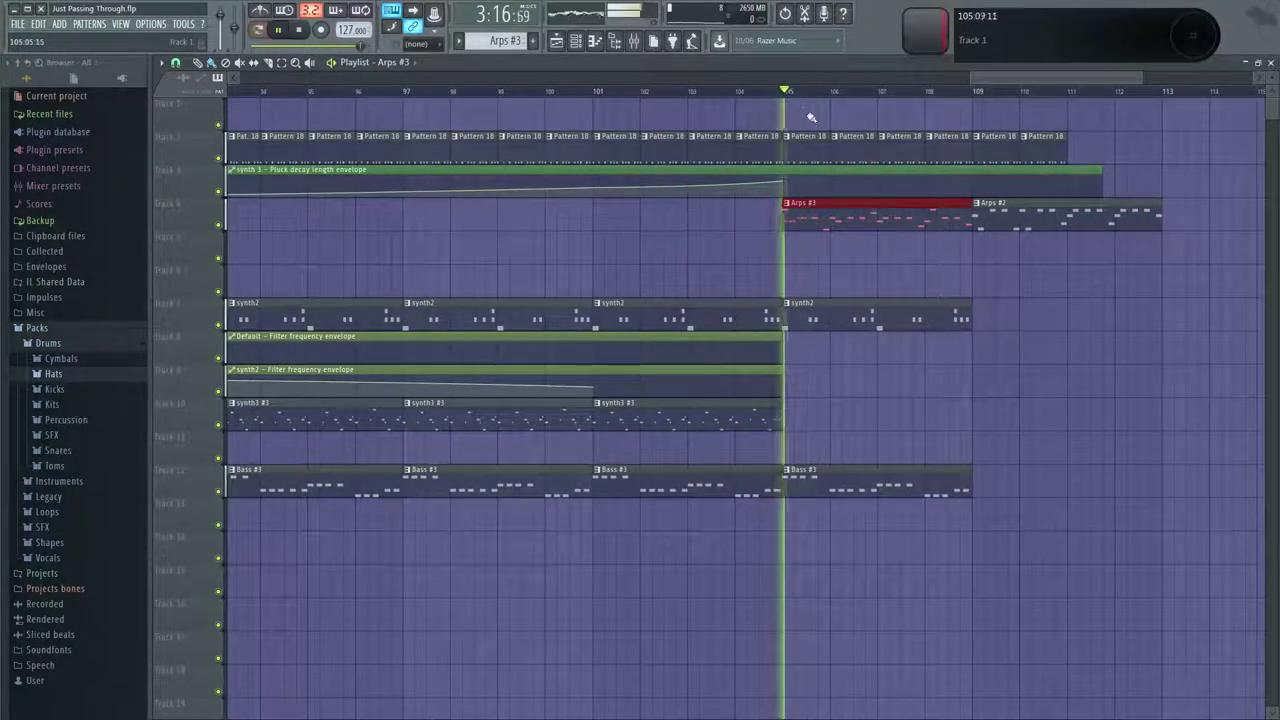
double_click(874, 226)
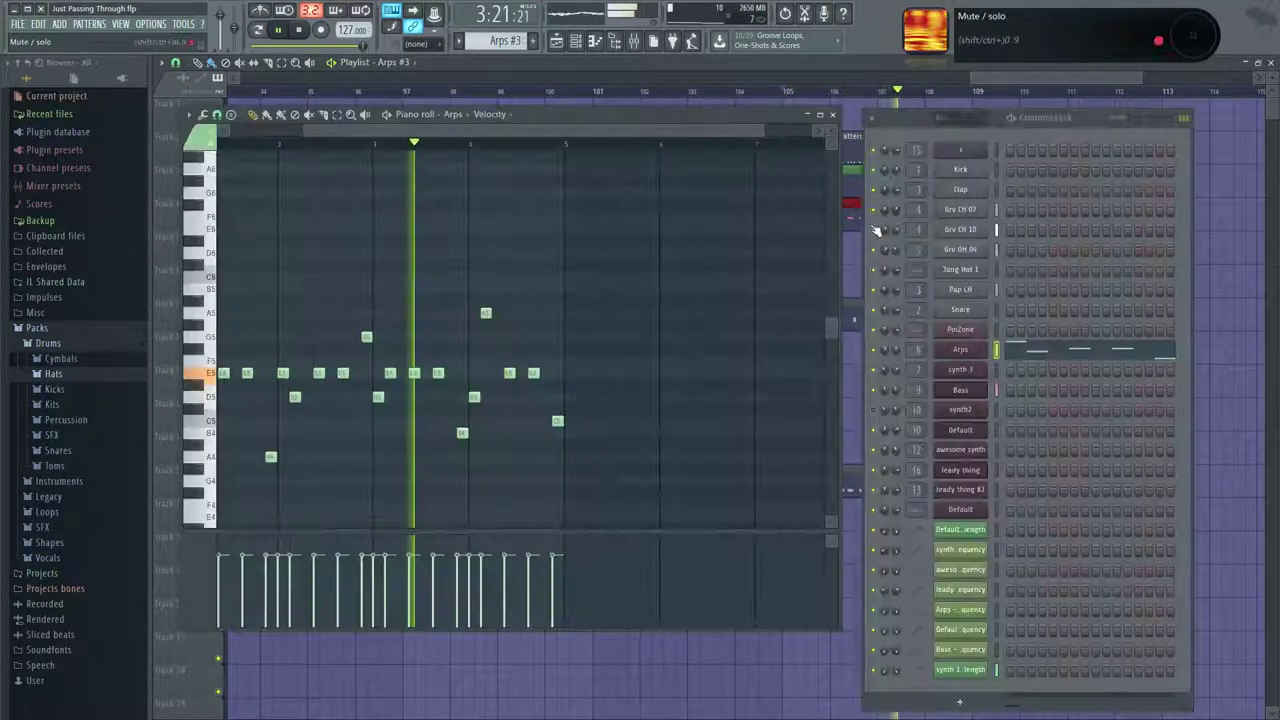
Lower the arp's G5 note late in bar 2 and its A5 note in bar 4 to F#5, auditioning the change.
left_click_drag(423, 254, 600, 266)
left_click_drag(420, 314, 528, 301)
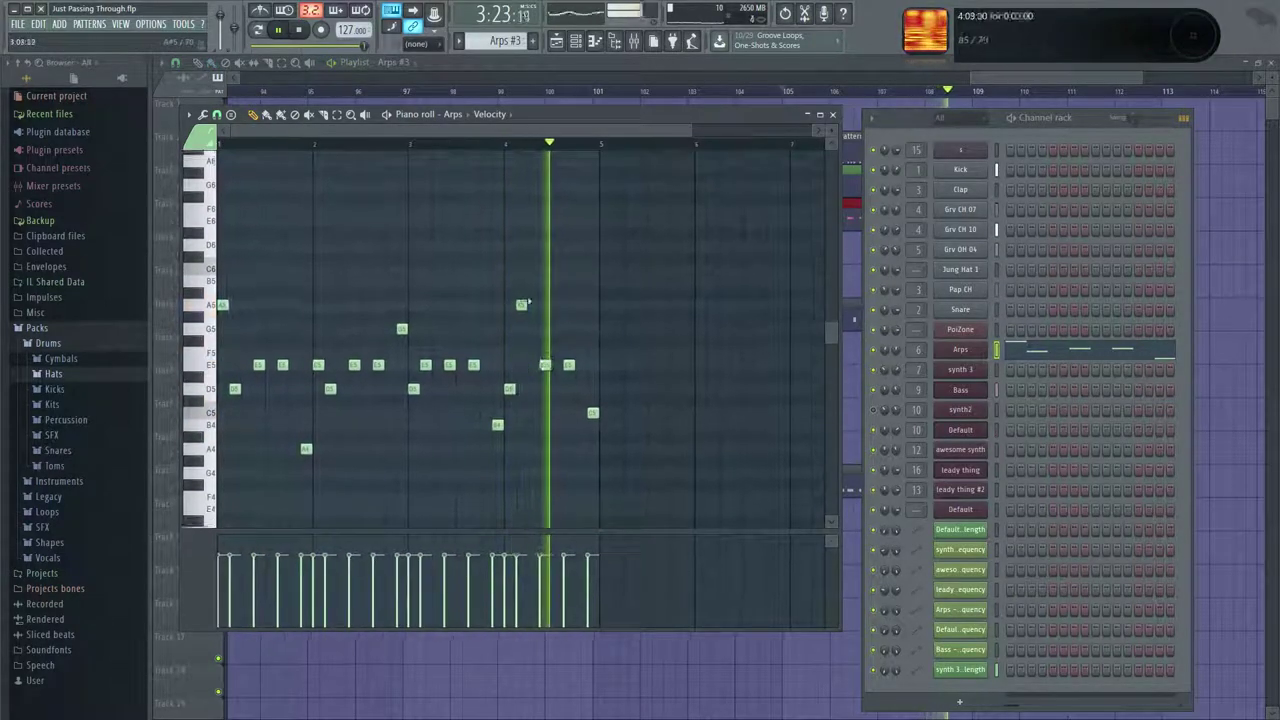
left_click_drag(402, 319, 402, 305)
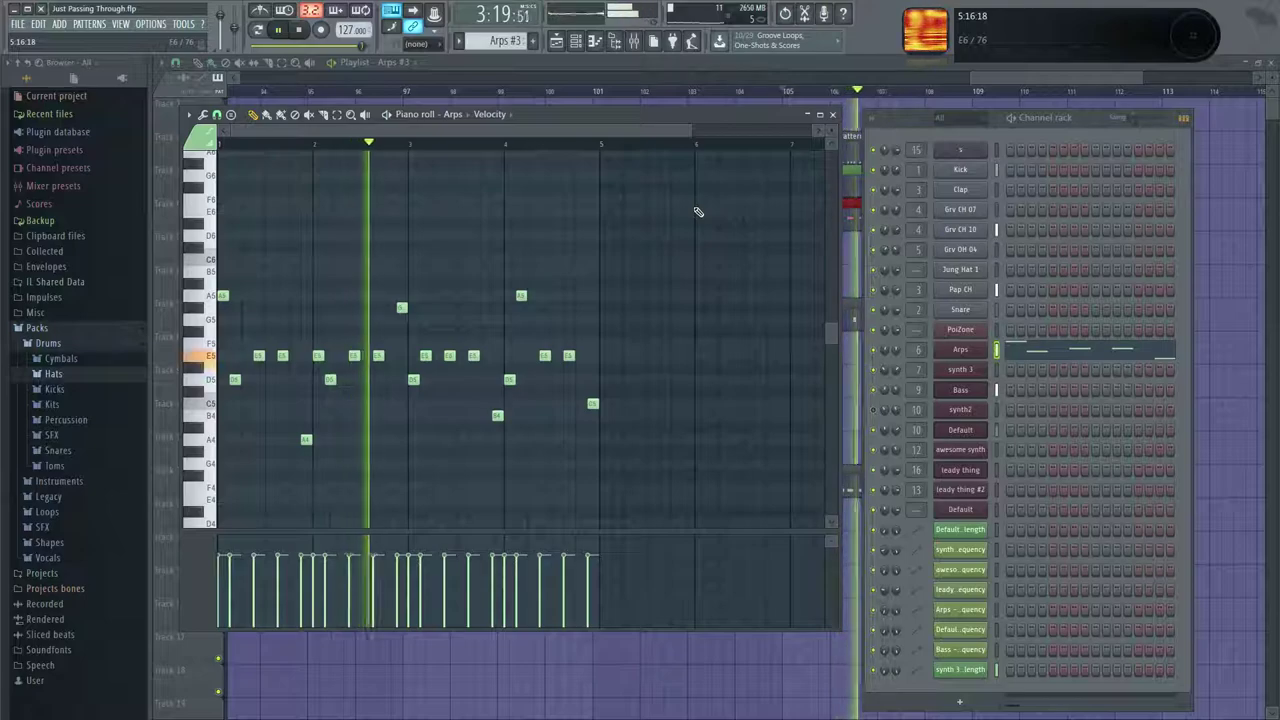
key("space")
key("space")
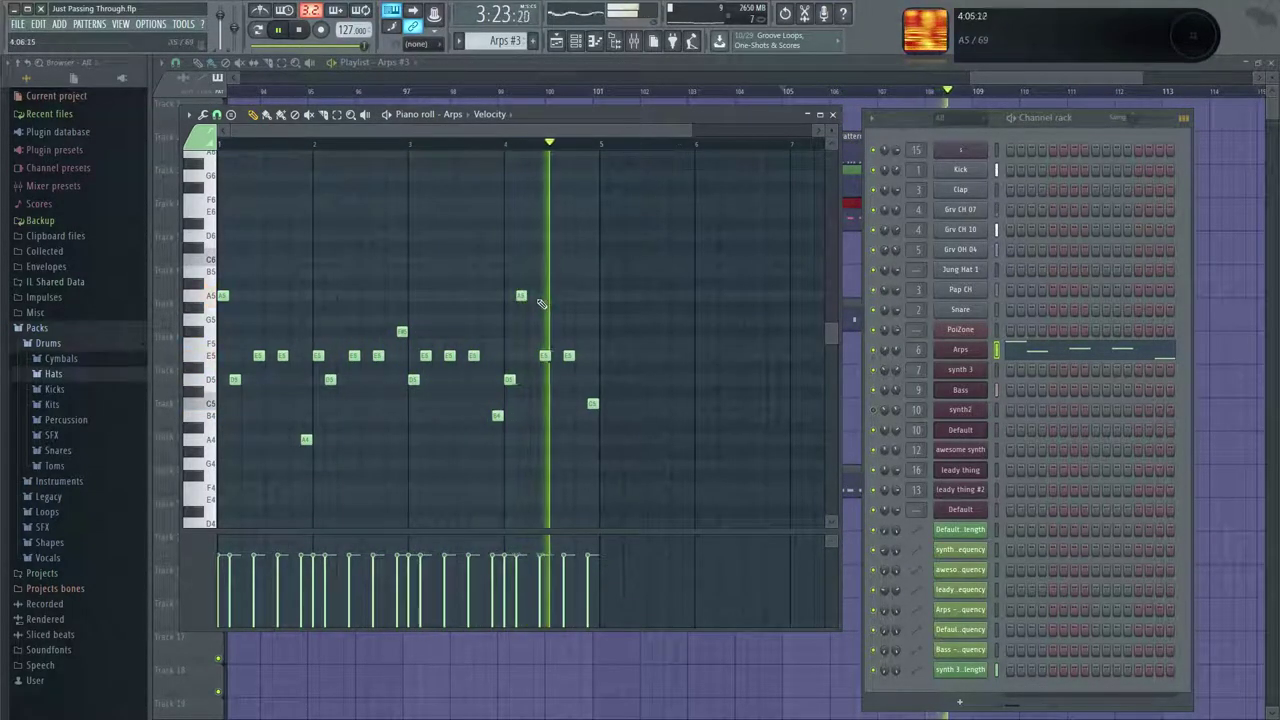
left_click(521, 331)
Return to the playlist, place another Arps #3 clip at bar 109 and stop playback.
left_click(660, 62)
left_click_drag(976, 210, 998, 220)
scroll(1020, 243, "right", 4)
left_click_drag(668, 315, 736, 316)
key("space")
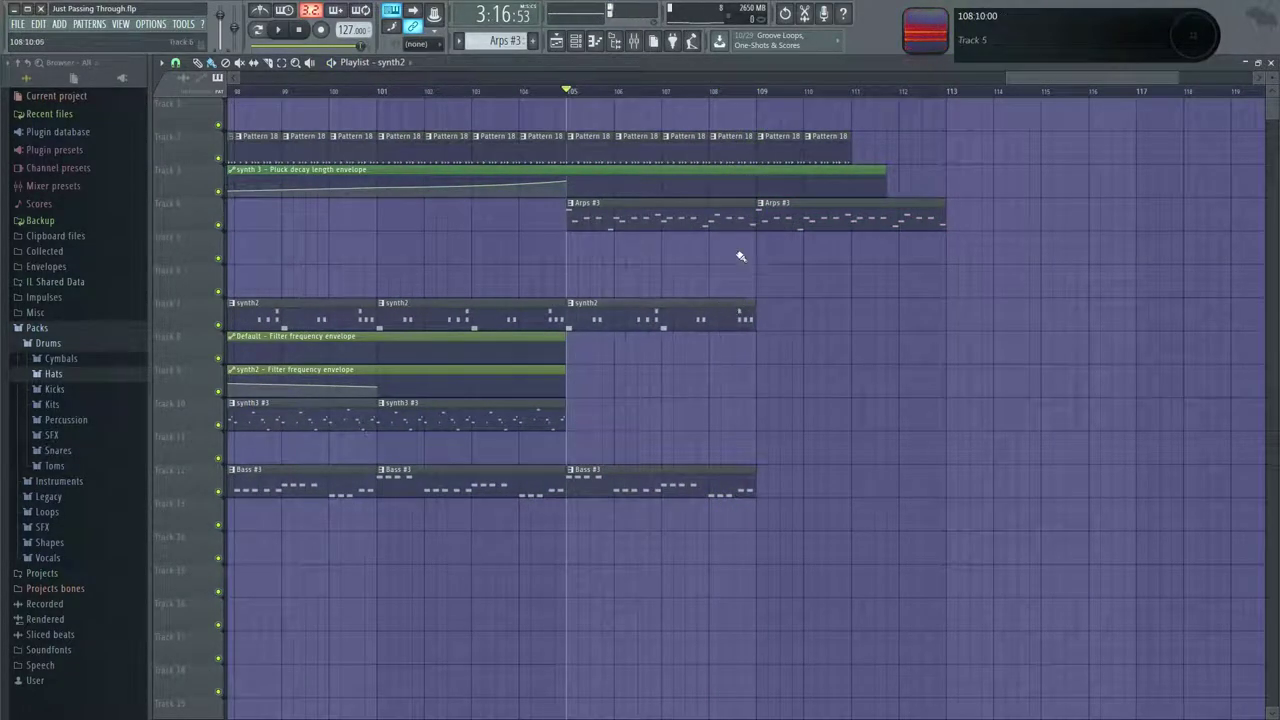
Reopen the Arps #3 notes, raise the last note to C#5 and play the arrangement.
double_click(740, 222)
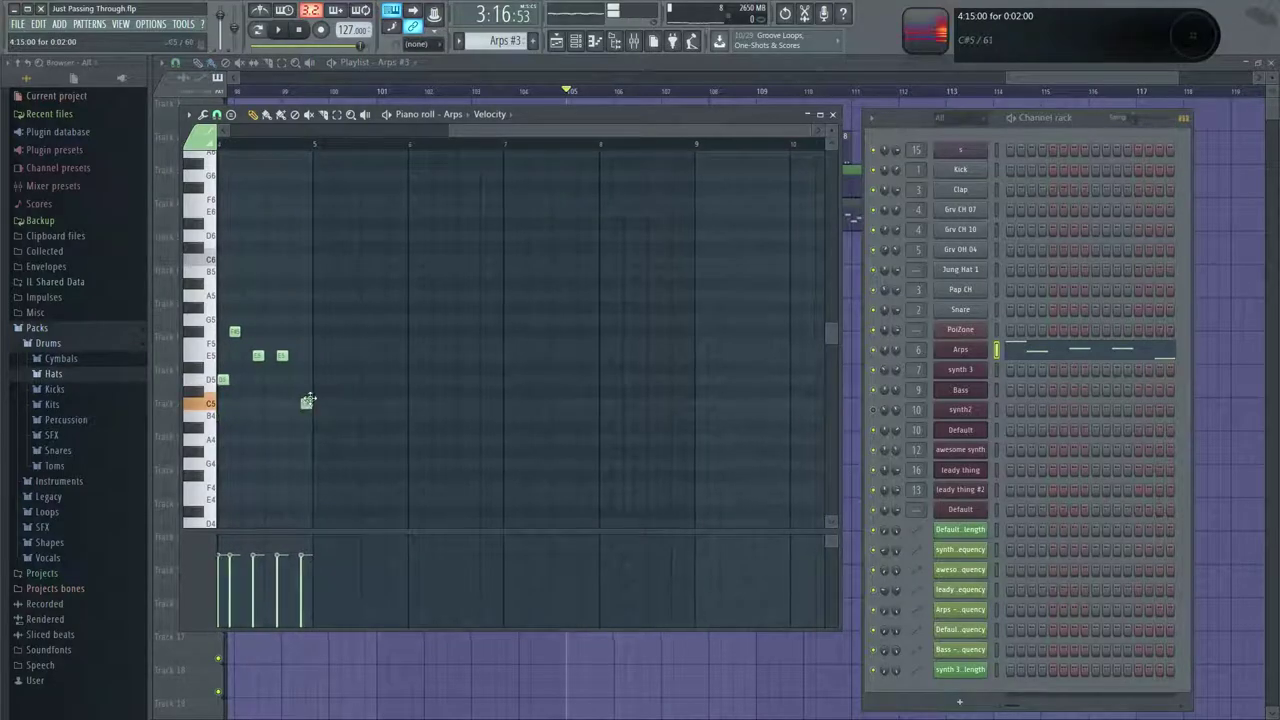
key("space")
left_click(730, 65)
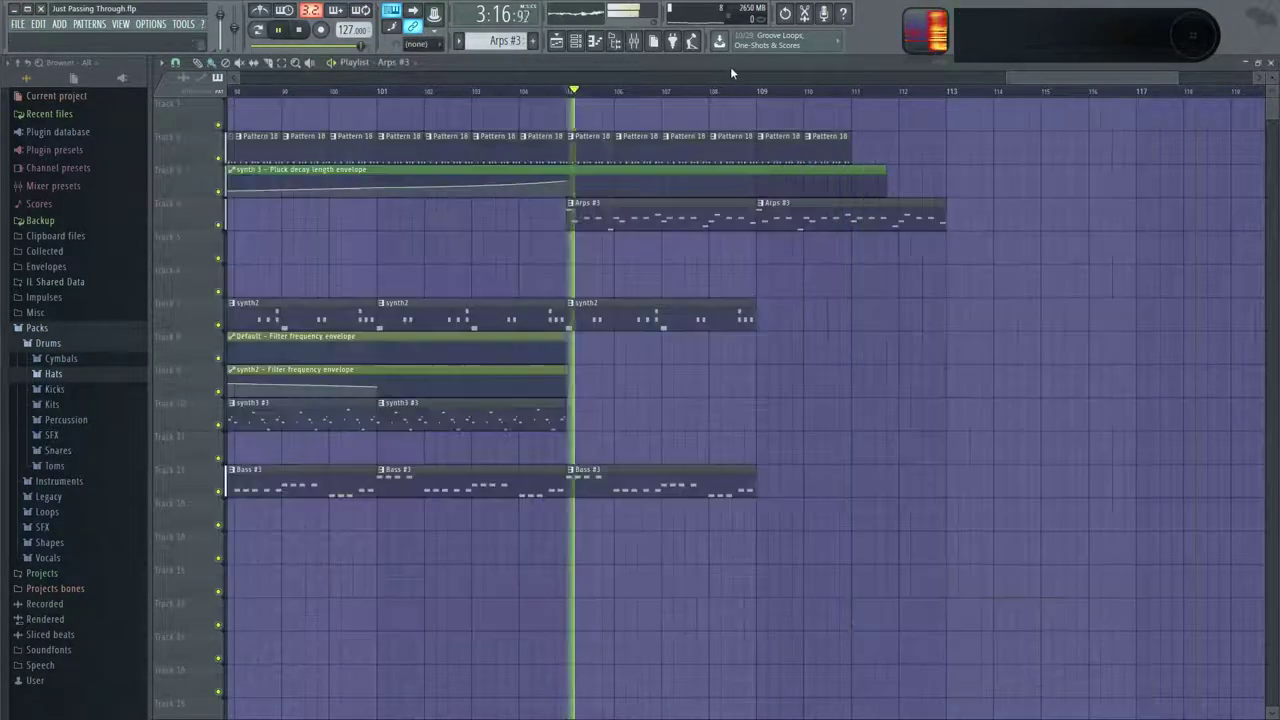
Re-place the Arps #3 clip at bar 109 and add a synth2 clip at the same bar.
right_click(779, 213)
left_click(780, 213)
left_click_drag(794, 213, 781, 221)
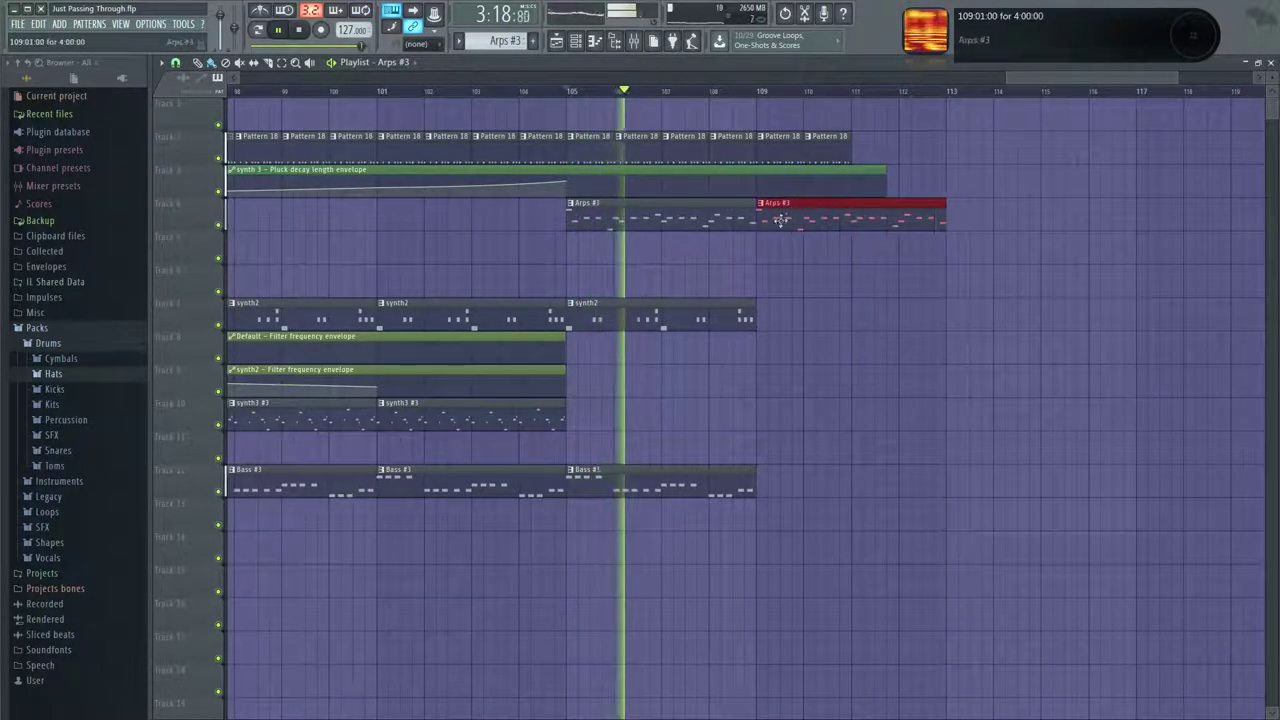
left_click(727, 313)
left_click(768, 319)
left_click_drag(816, 318, 805, 317)
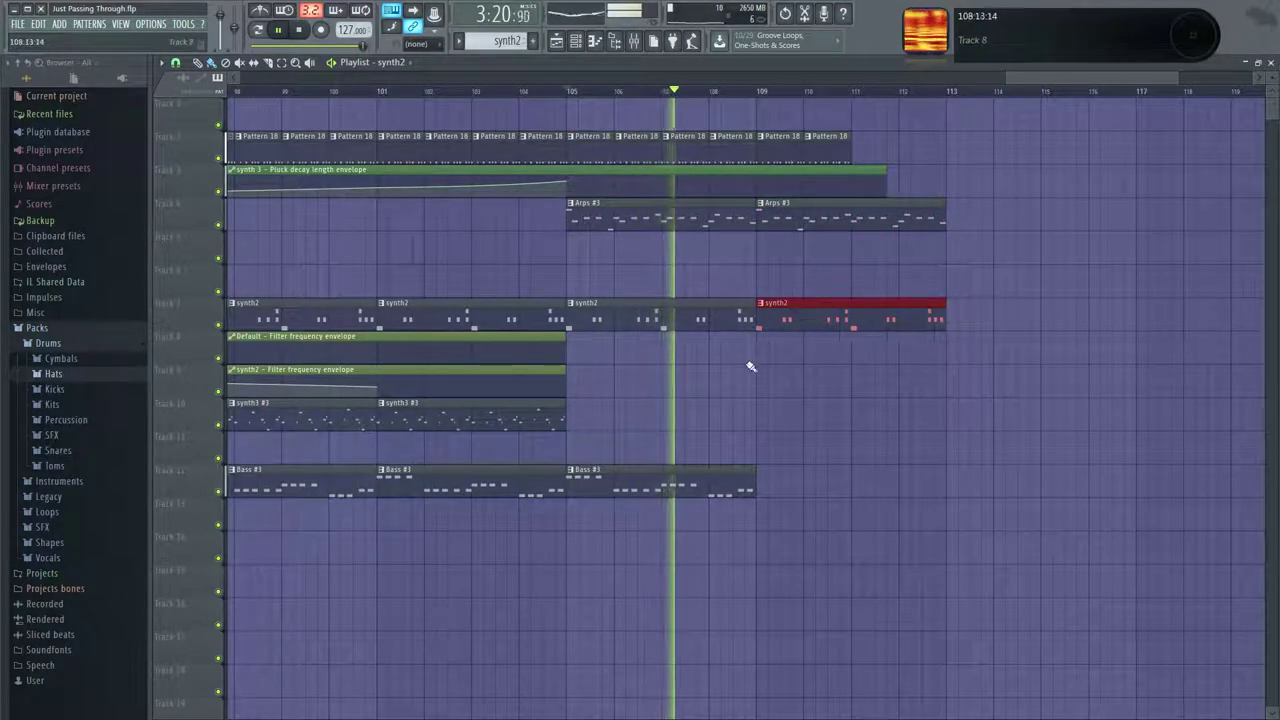
Duplicate the synth2 clip at bar 109 twice so copies fill bars 113 to 121.
scroll(747, 359, "down", 2)
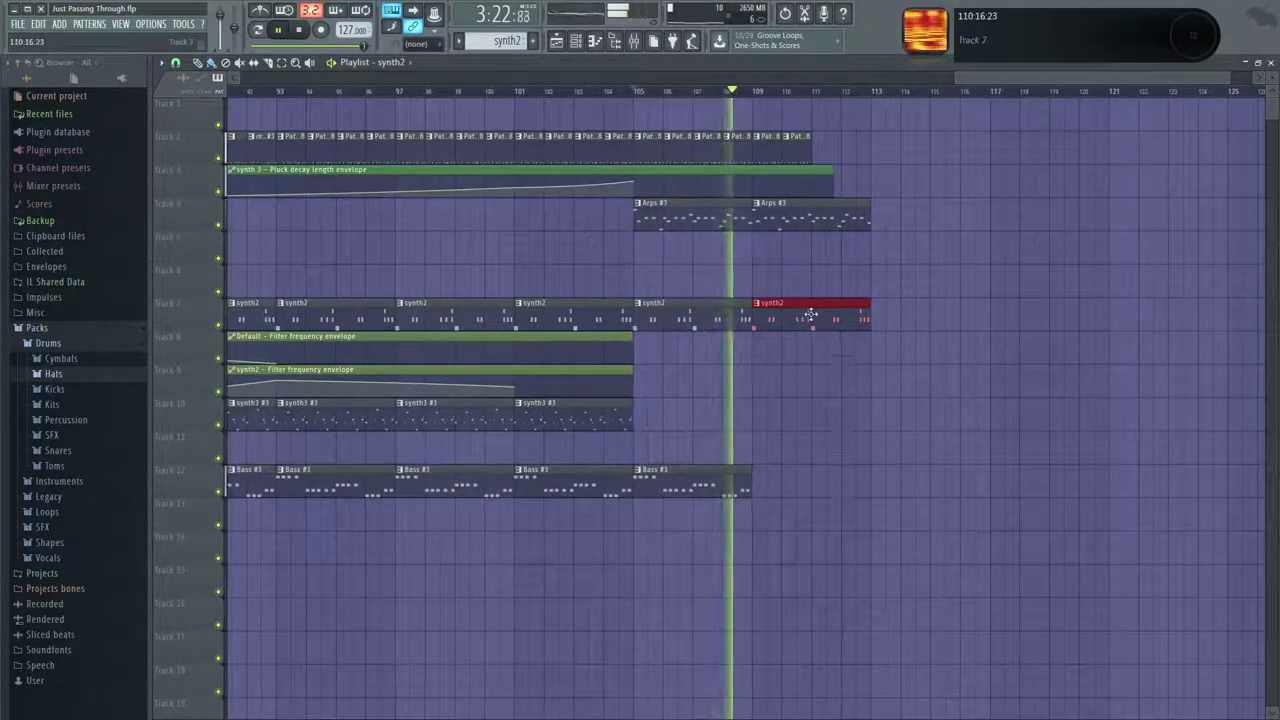
key("ctrl+b")
key("ctrl+b")
Lower the first note of the Arps #3 clip to F#5 and return to the playlist.
key("space")
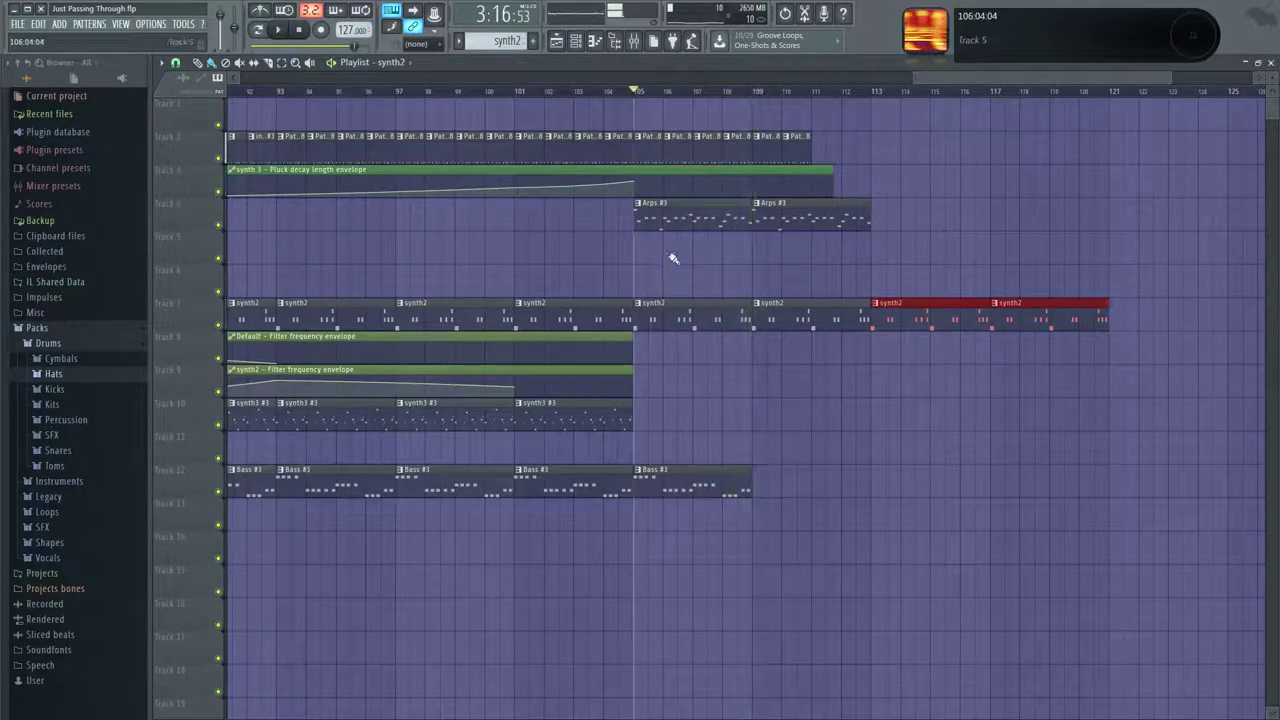
double_click(649, 216)
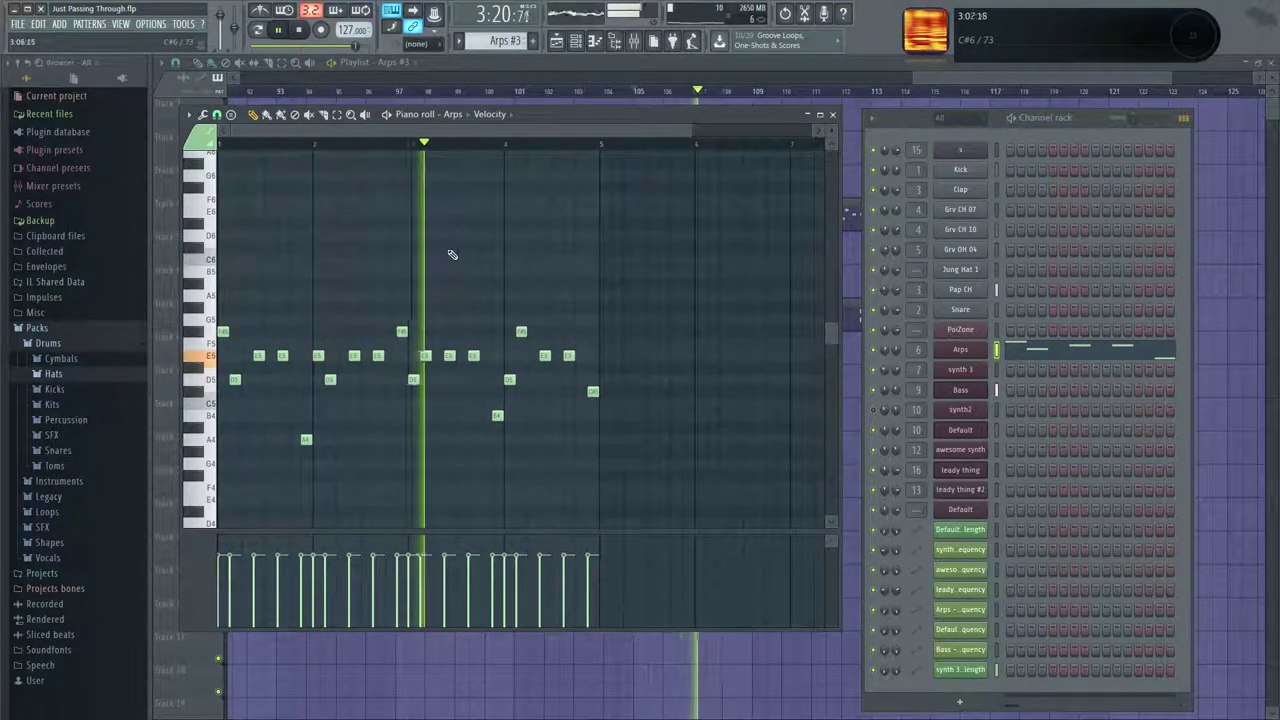
left_click(761, 84)
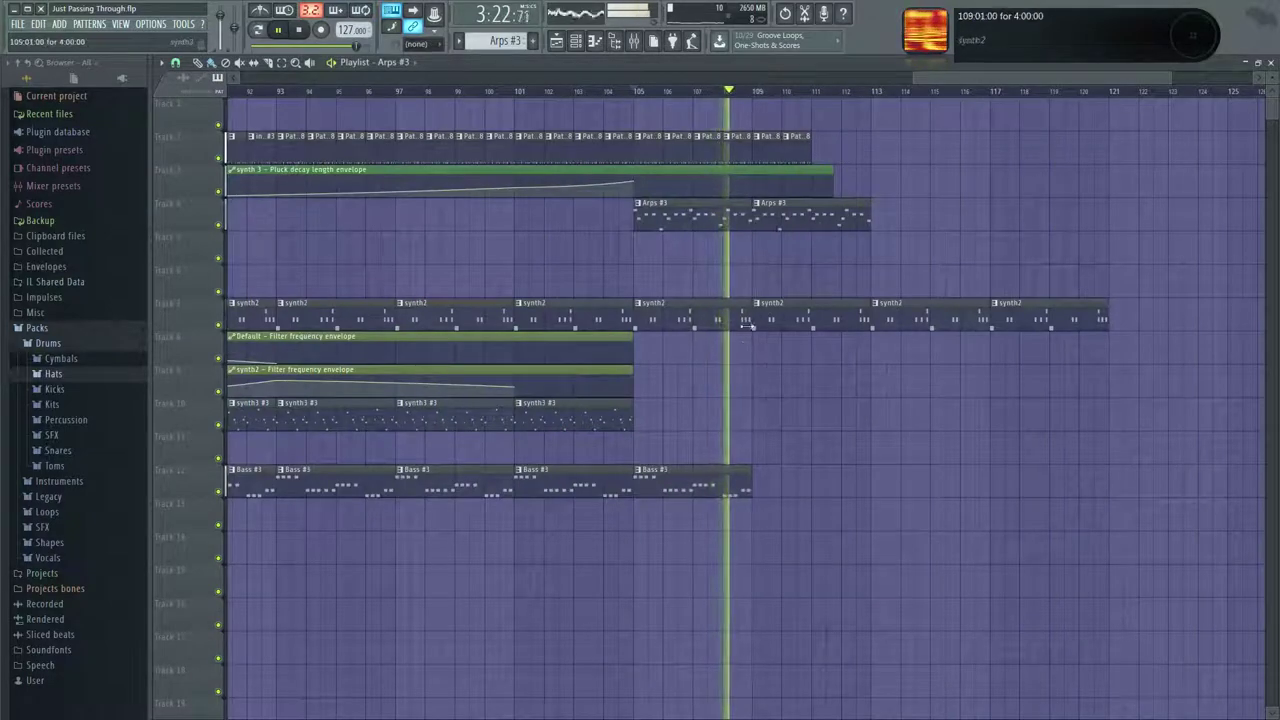
Place Bass #3 clips at bars 109 and 113 on the bass track.
left_click(708, 483)
left_click(760, 485)
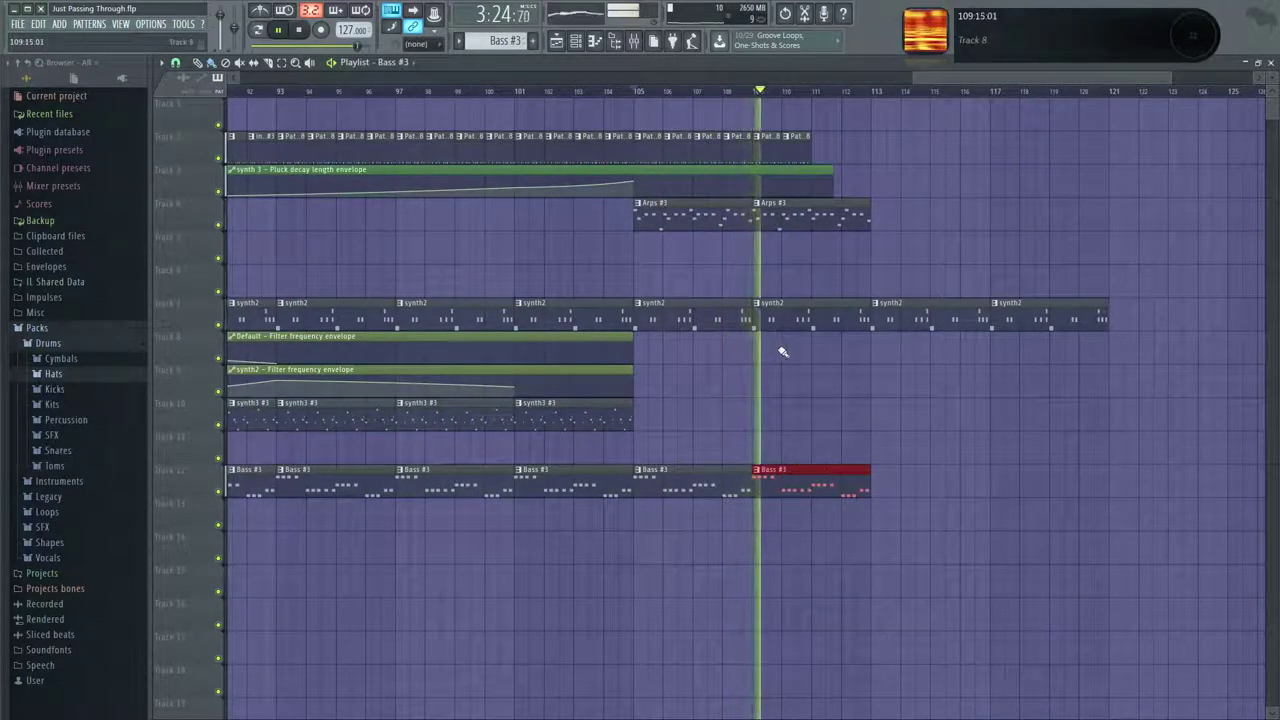
left_click(882, 481)
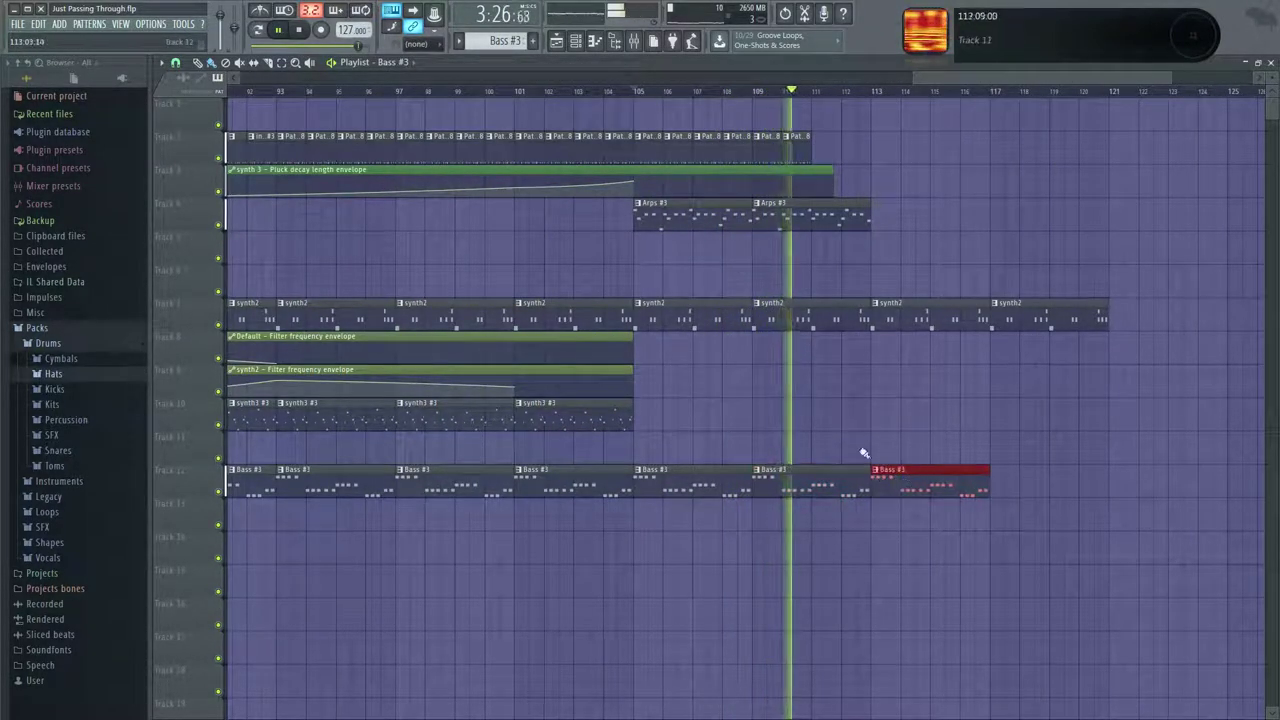
Stop playback and replace the Bass #3 clips at bars 105 and 109 with Bass #2 clips.
scroll(611, 447, "down", 1)
scroll(570, 442, "down", 2)
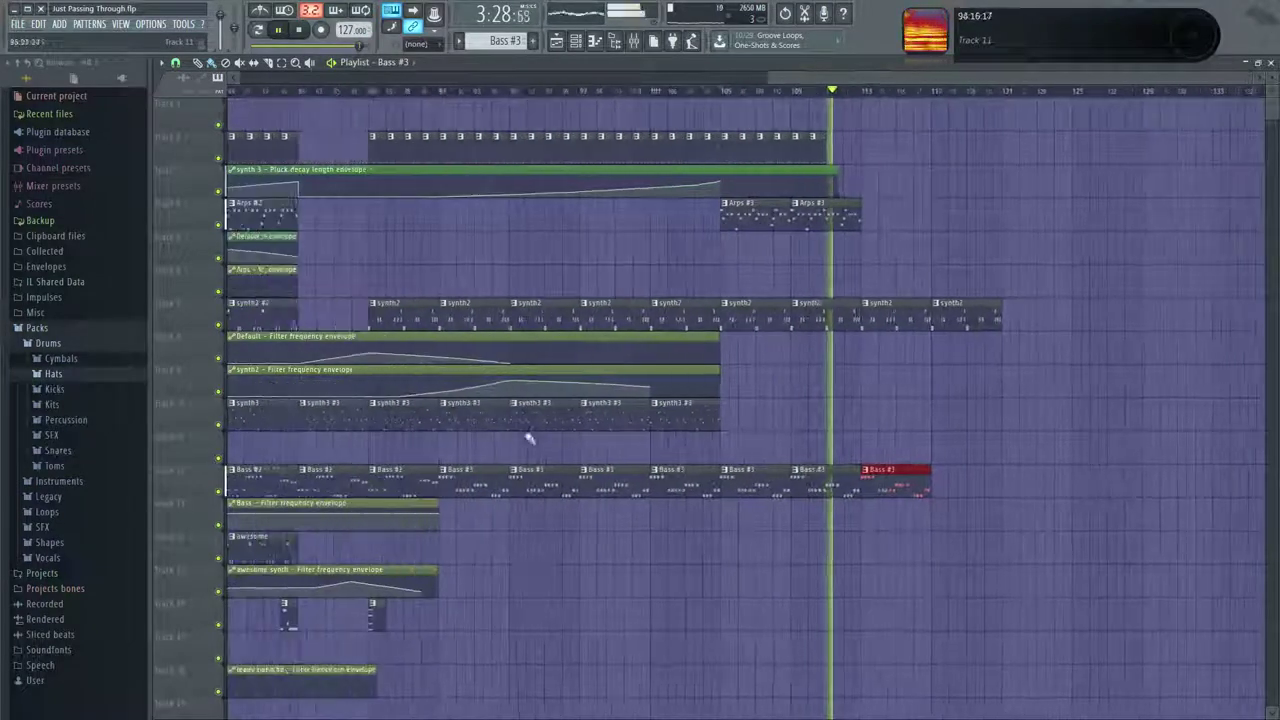
key("space")
scroll(557, 434, "left", 3)
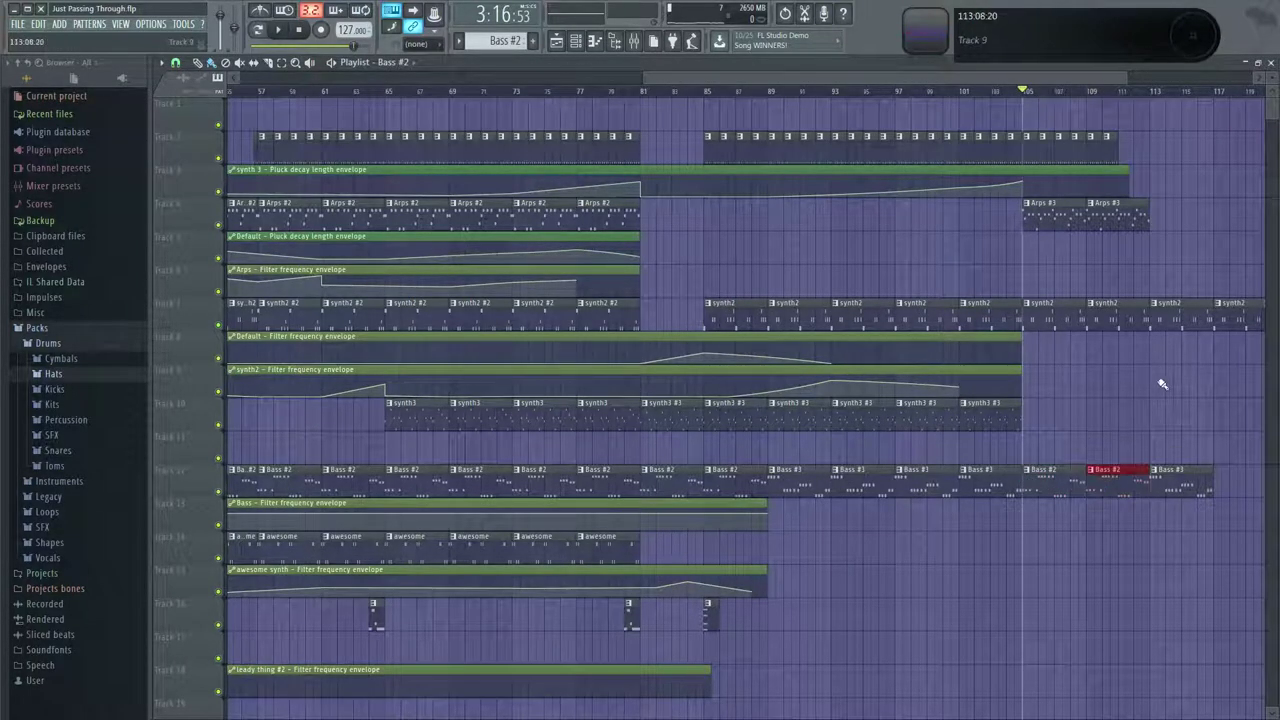
scroll(960, 383, "right", 4)
Extend the Pattern 18 drums from bar 111 to bar 121 and add Arps #3 clips at bars 113 and 117.
left_click(737, 415)
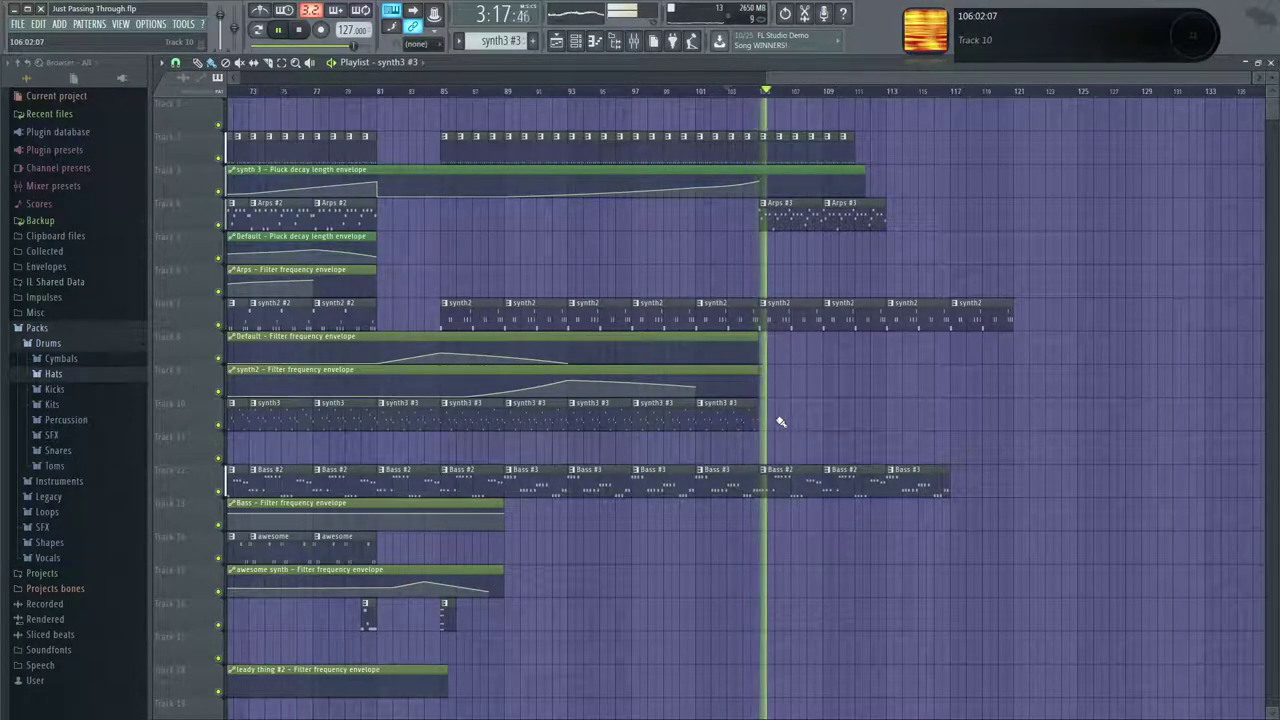
scroll(835, 390, "down", 2)
left_click_drag(950, 385, 845, 375)
left_click(748, 222)
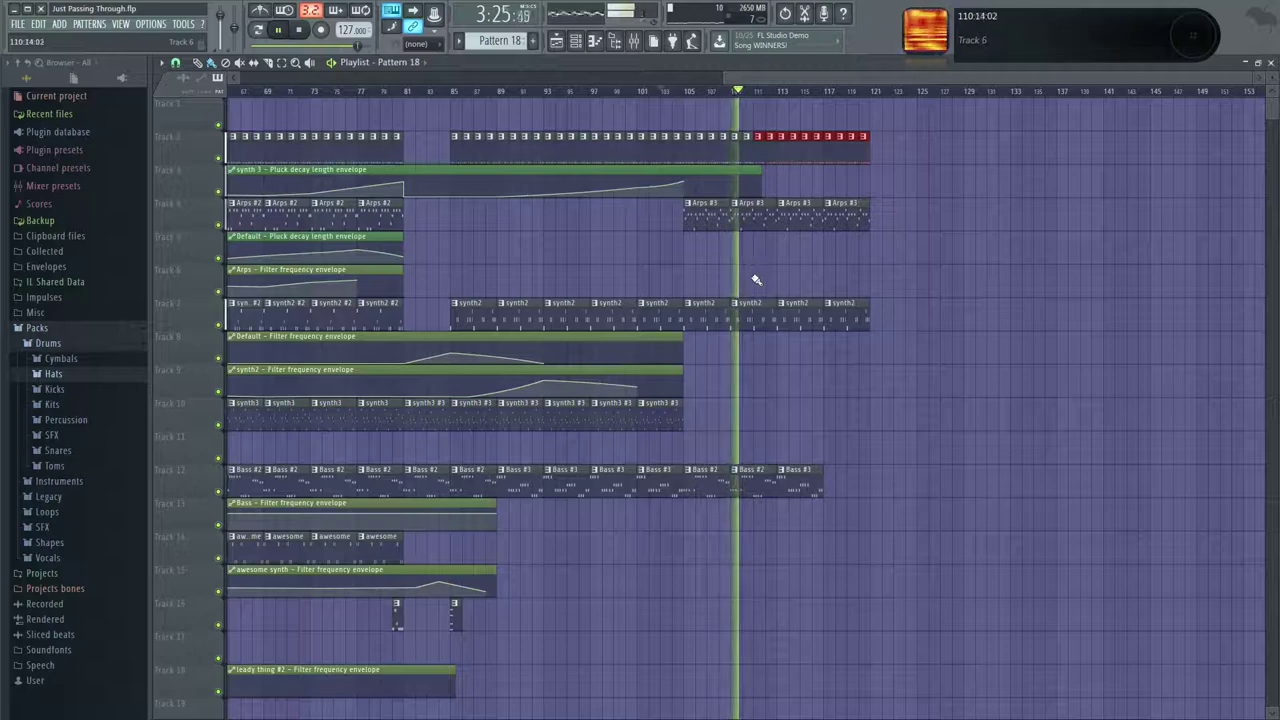
Open the Arps #3 notes in the piano roll, lower the first note to A4 and stop playback.
double_click(711, 214)
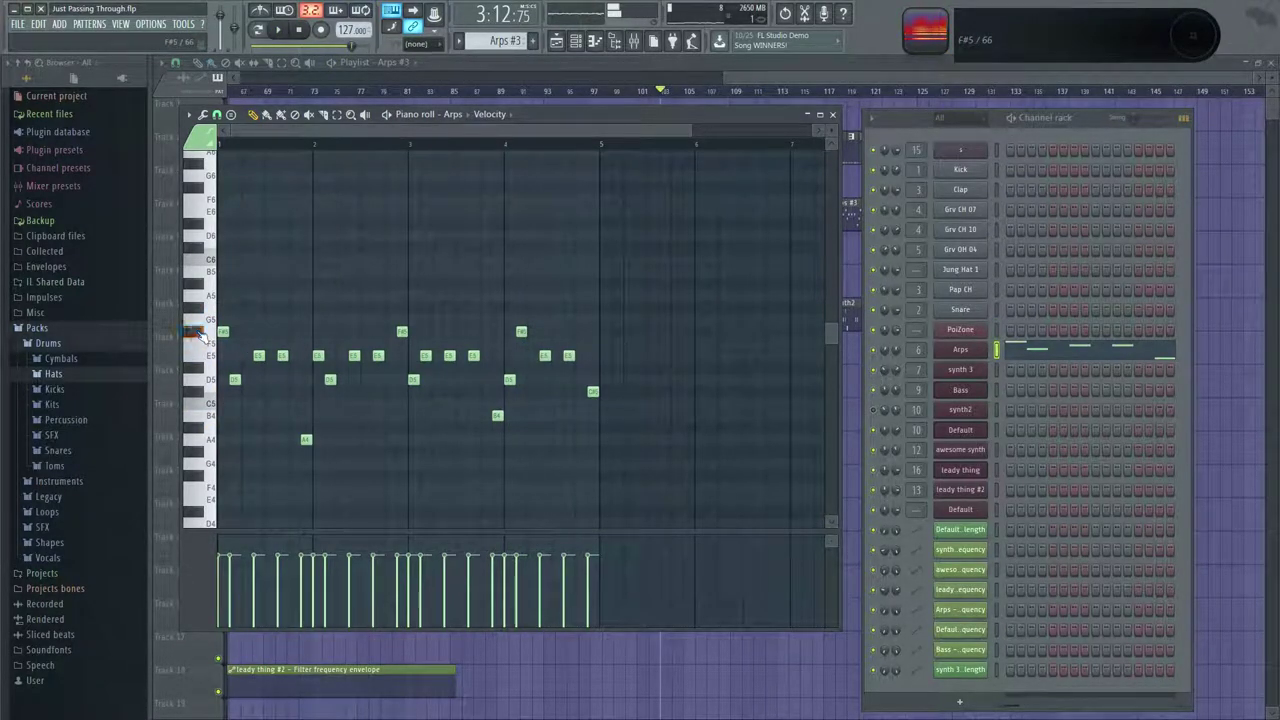
scroll(340, 293, "up", 1)
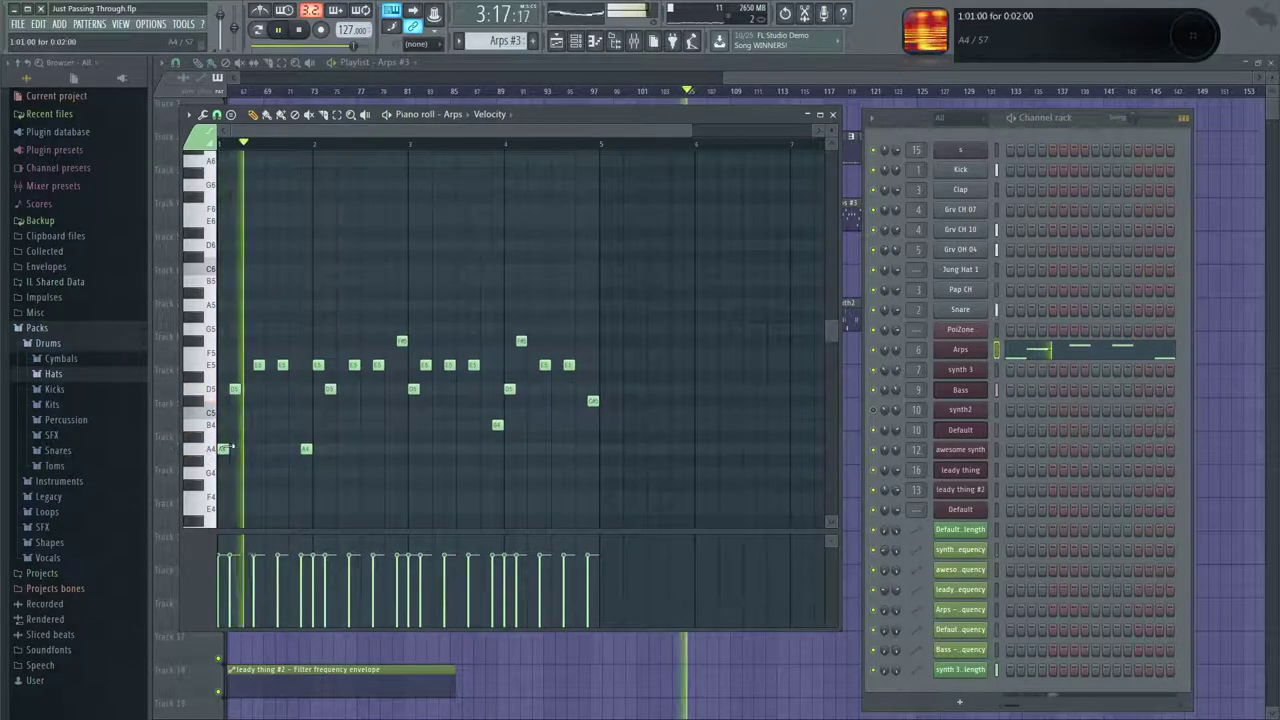
key("space")
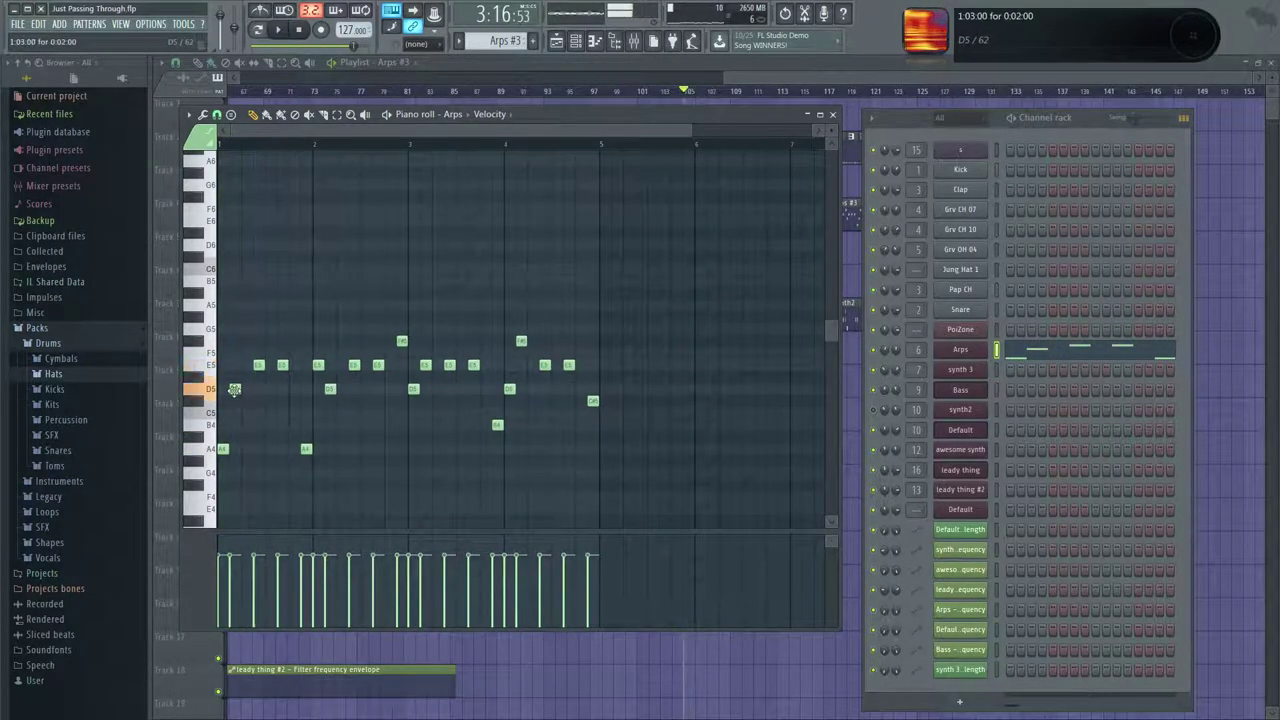
Try the arp's second note at B4 and audition the opening.
key("space")
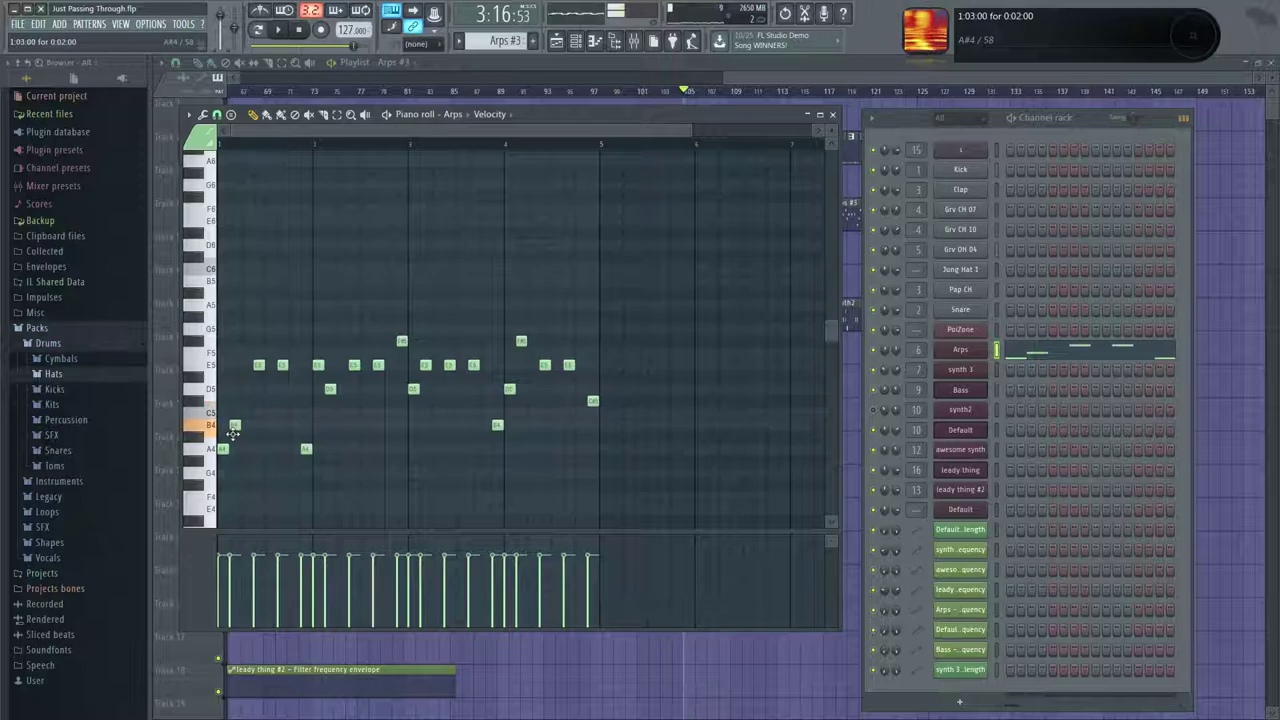
key("space")
key("space")
key("space")
key("space")
Try an A4 note one step after the arp's second note in place of it and audition the opening.
left_click(247, 449)
key("space")
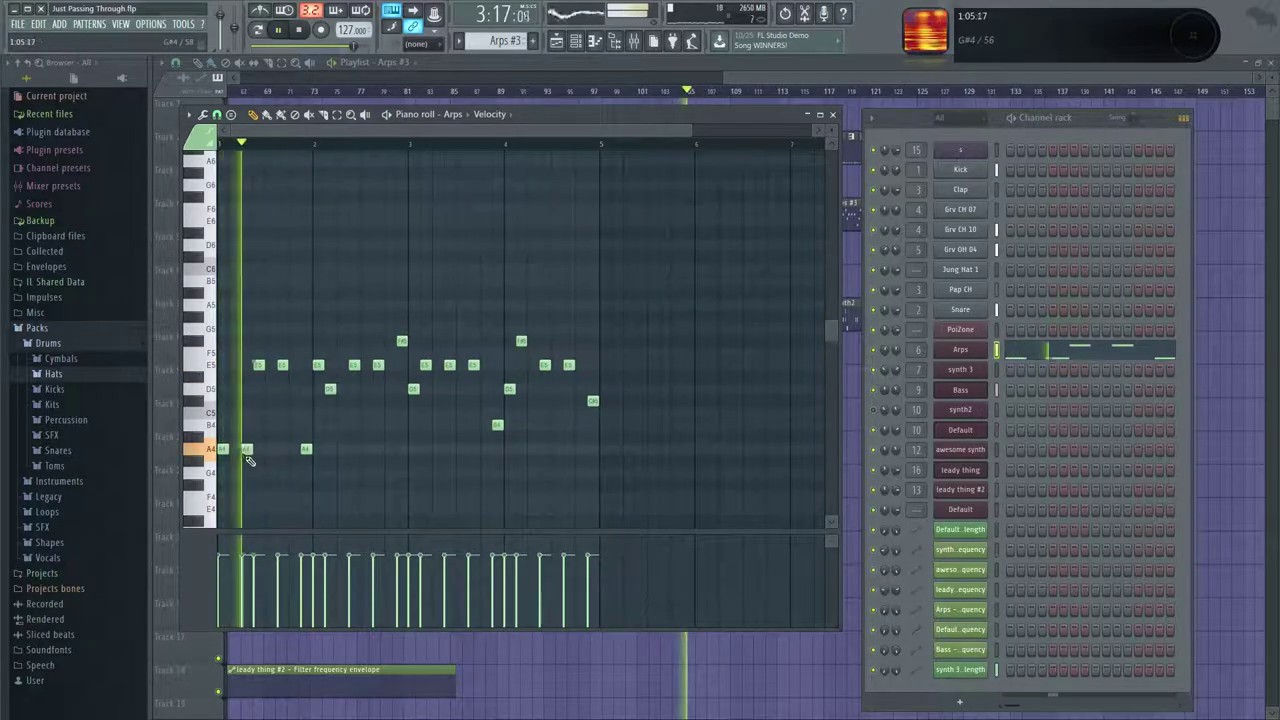
key("space")
key("space")
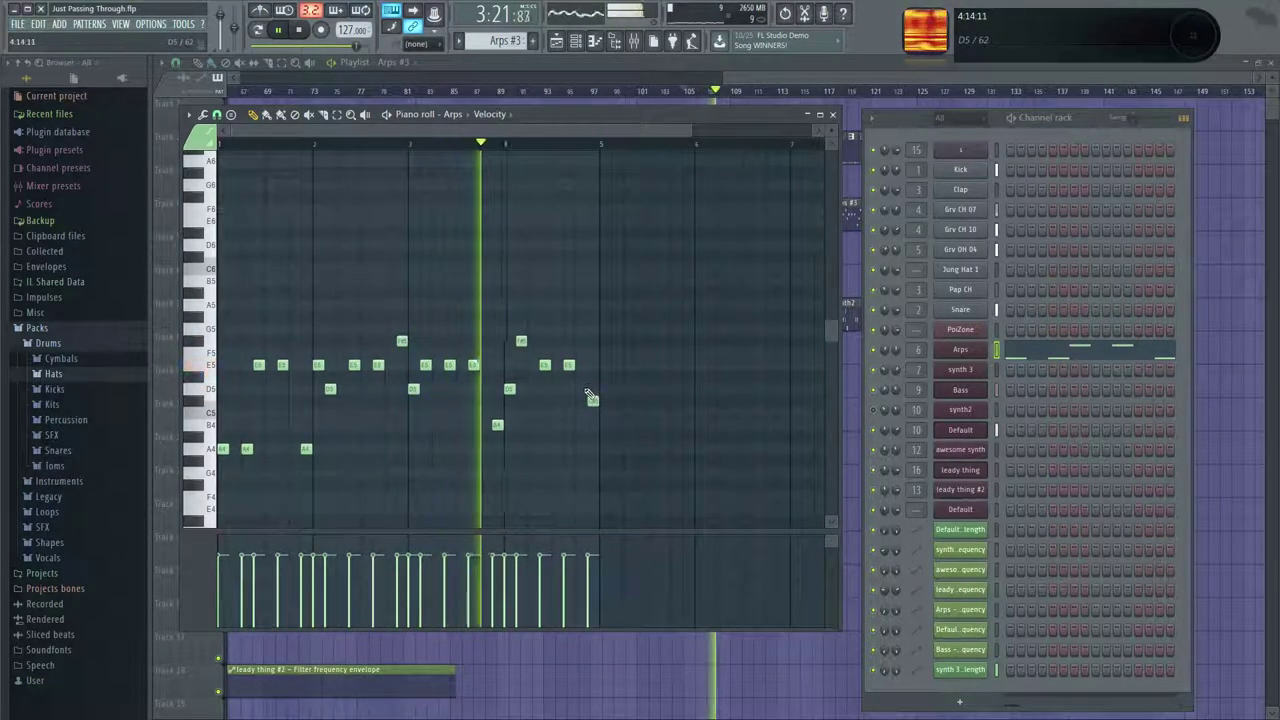
Lower the F#5 note in bar 4 to E5 and put the second note back at its original position on D5.
left_click_drag(520, 341, 519, 366)
left_click_drag(247, 450, 247, 425)
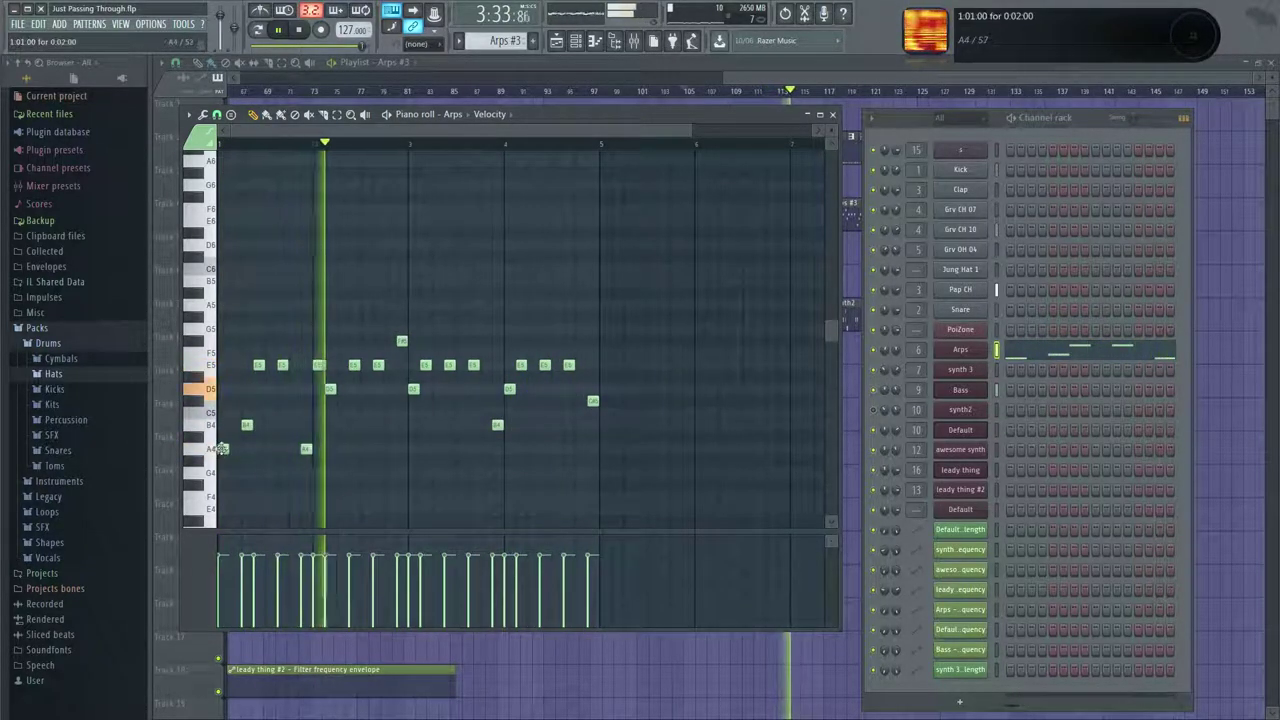
left_click_drag(246, 424, 234, 385)
key("space")
key("space")
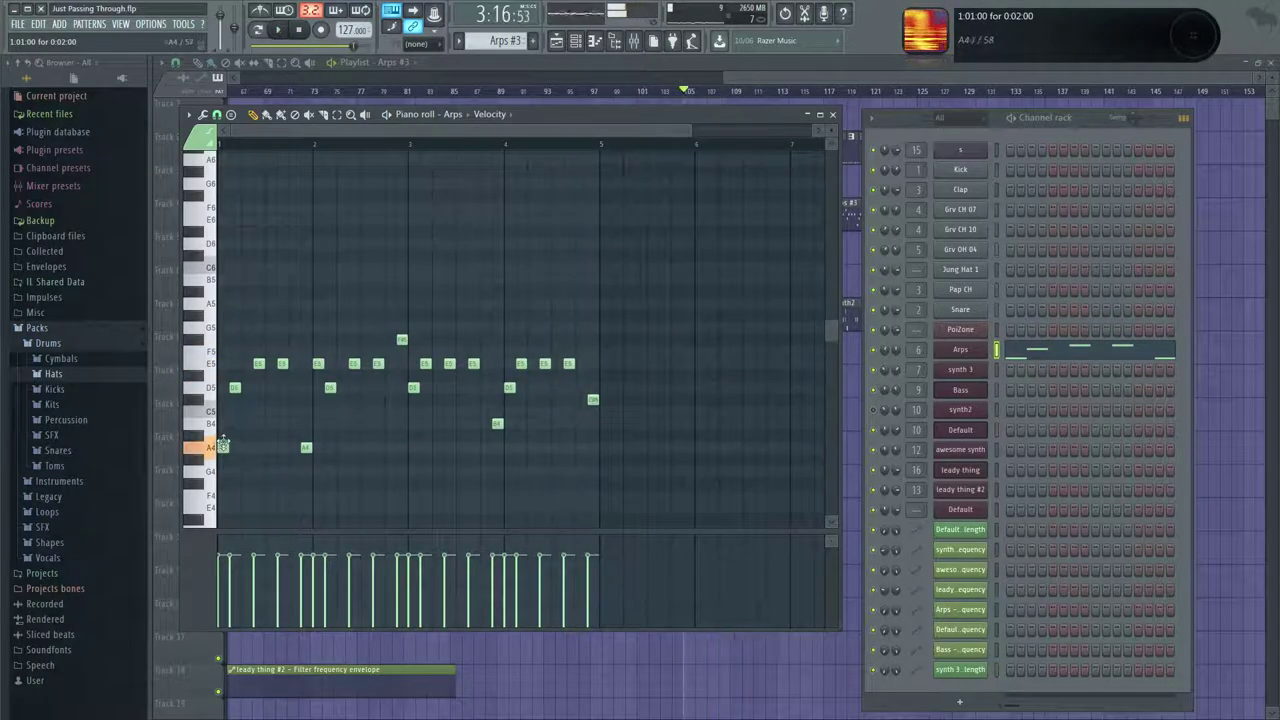
Raise the arp's first note to A5 and audition the opening.
key("space")
key("space")
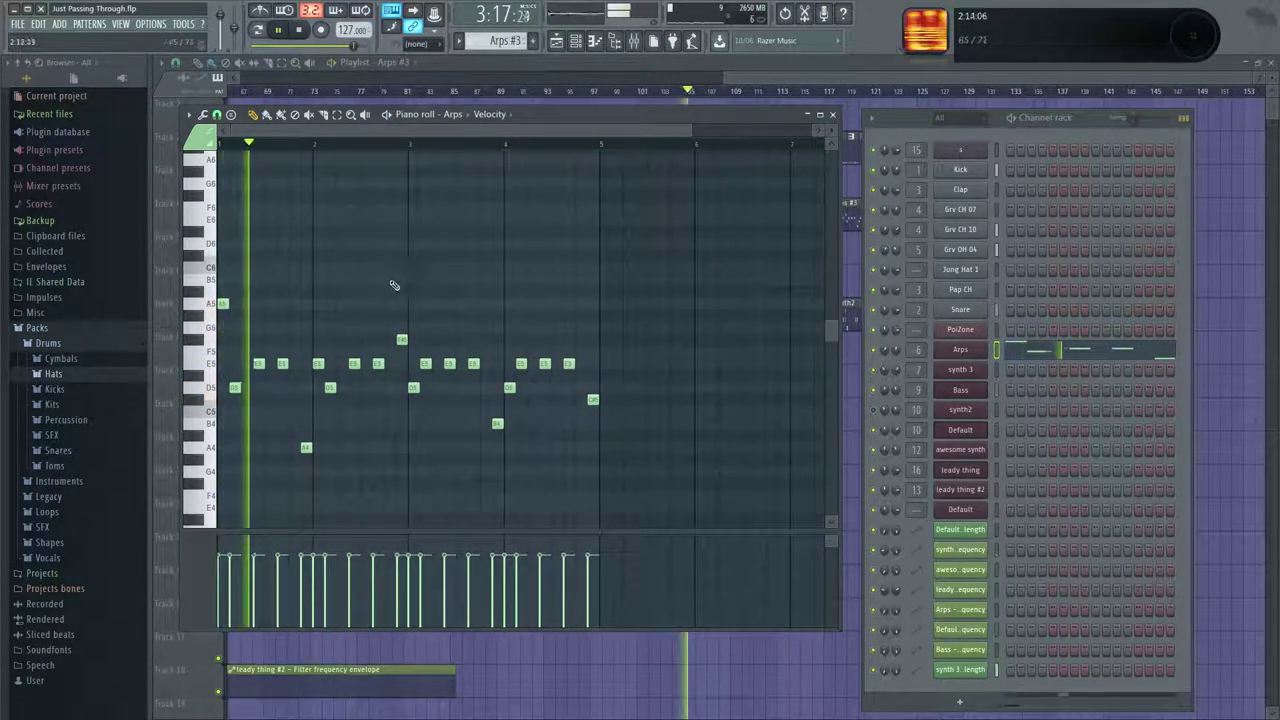
key("space")
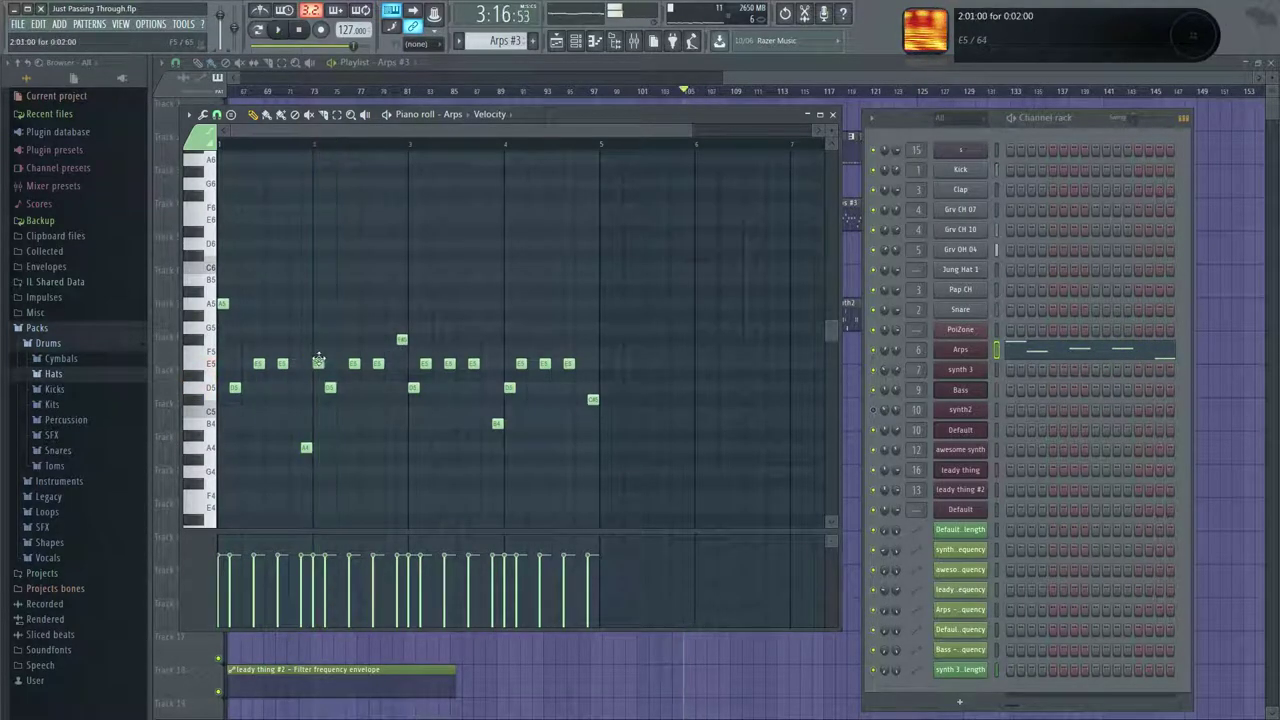
Raise the E5 note at the start of bar 2 to F#5 and the last note to D5, and close the piano roll.
key("space")
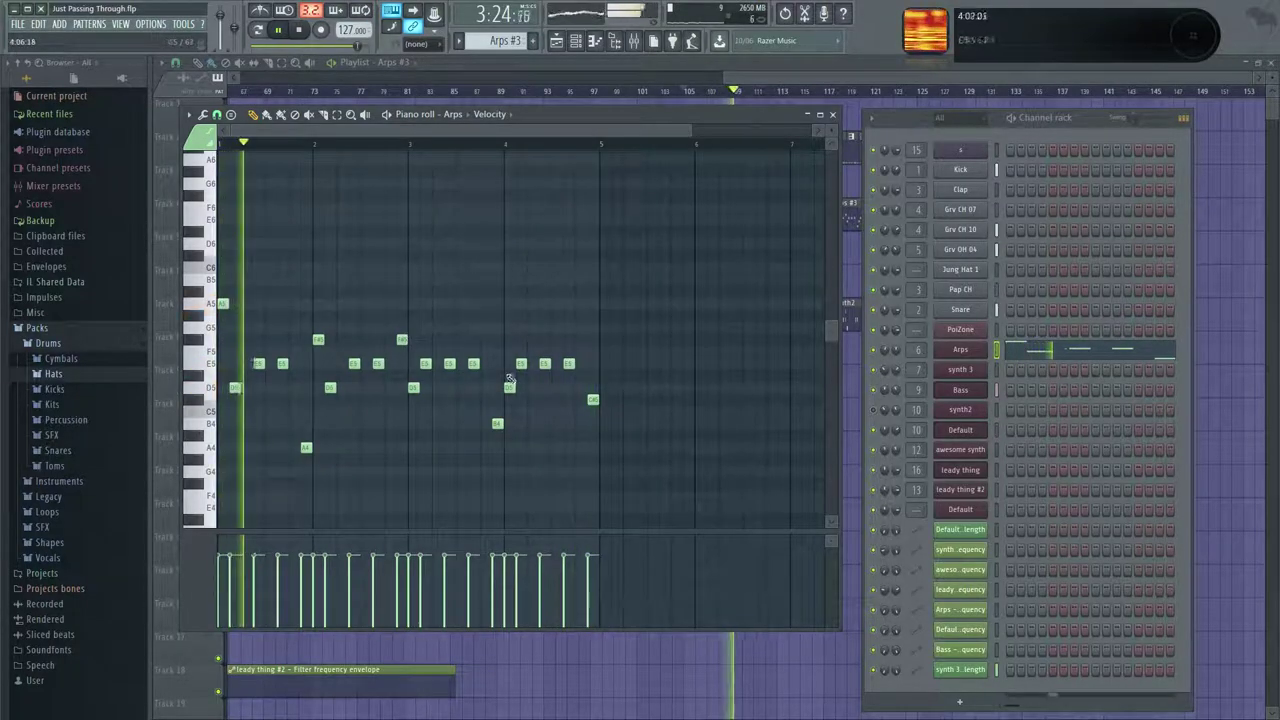
left_click(592, 392)
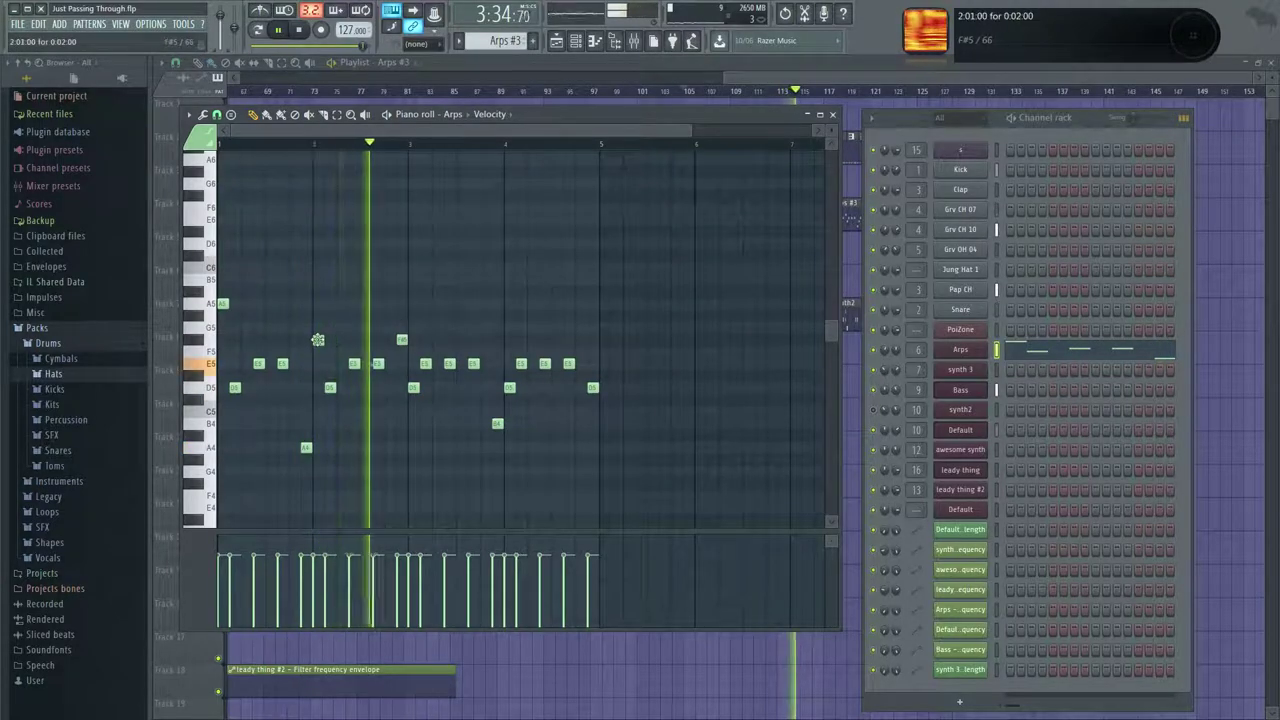
left_click(727, 73)
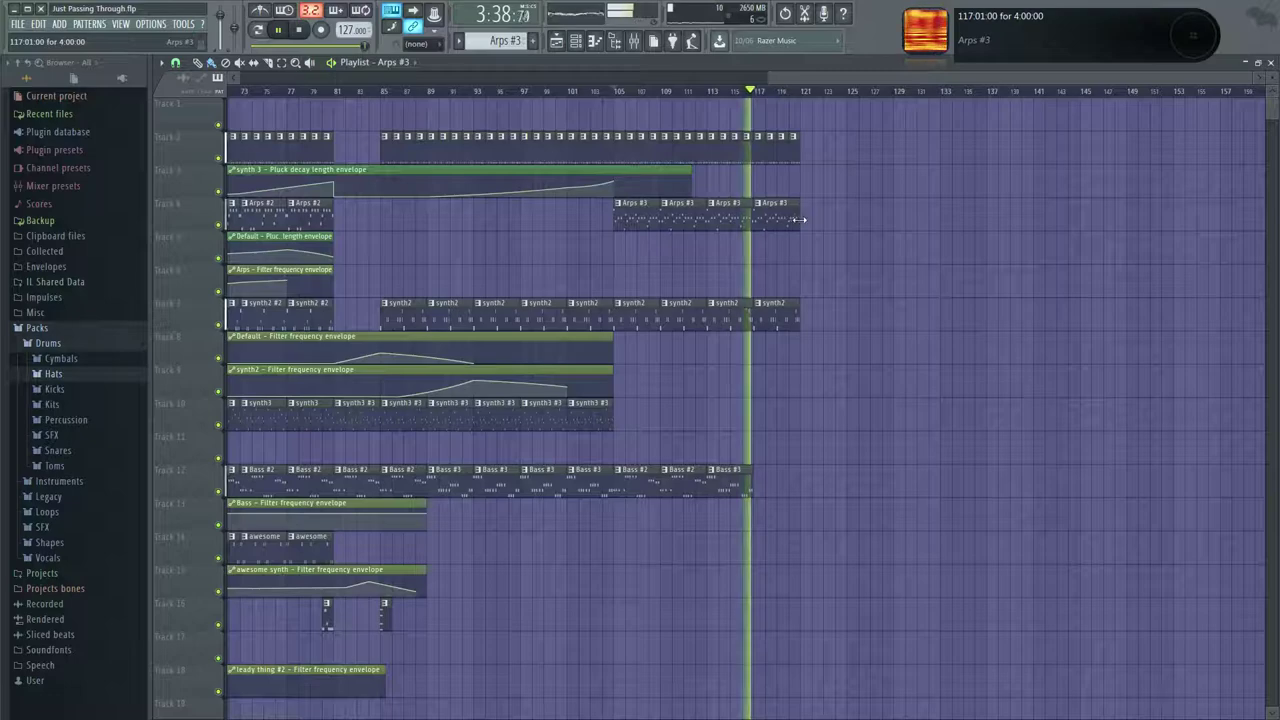
Play from bar 104, replace the Bass #3 clip at bar 113 with Bass #2 and add another Bass #2 at bar 117.
left_click(606, 96)
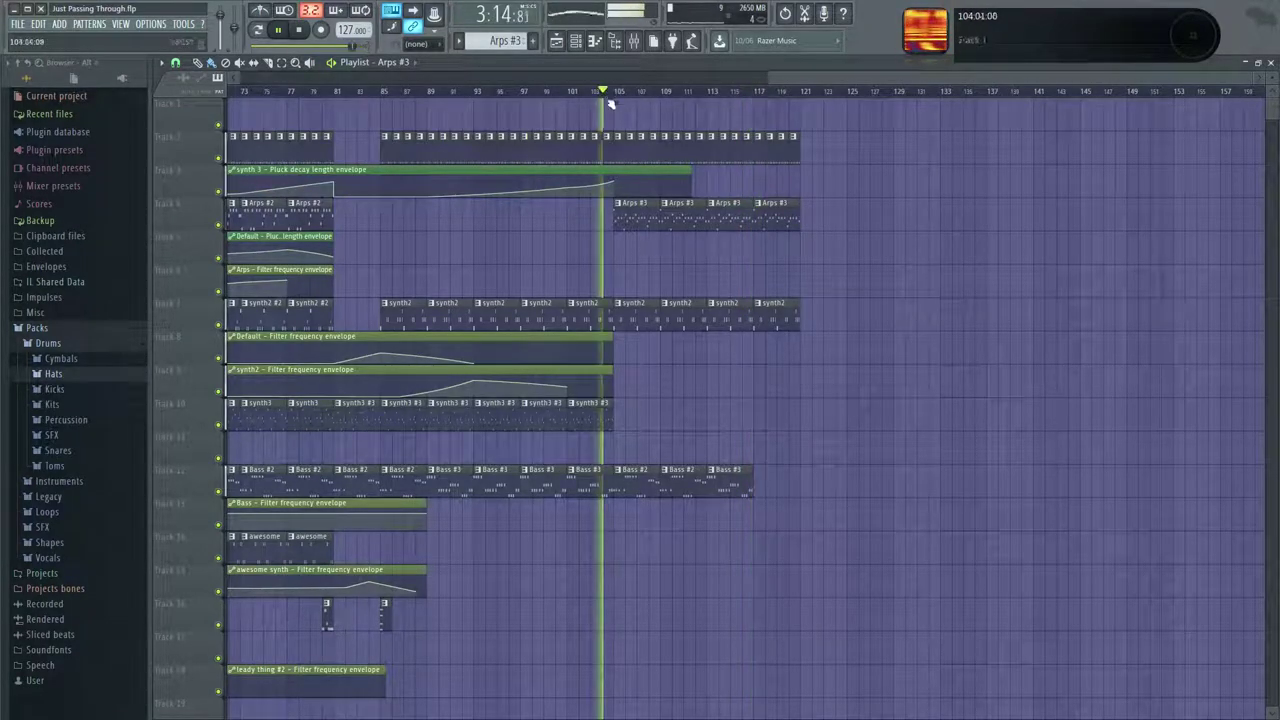
left_click(636, 476)
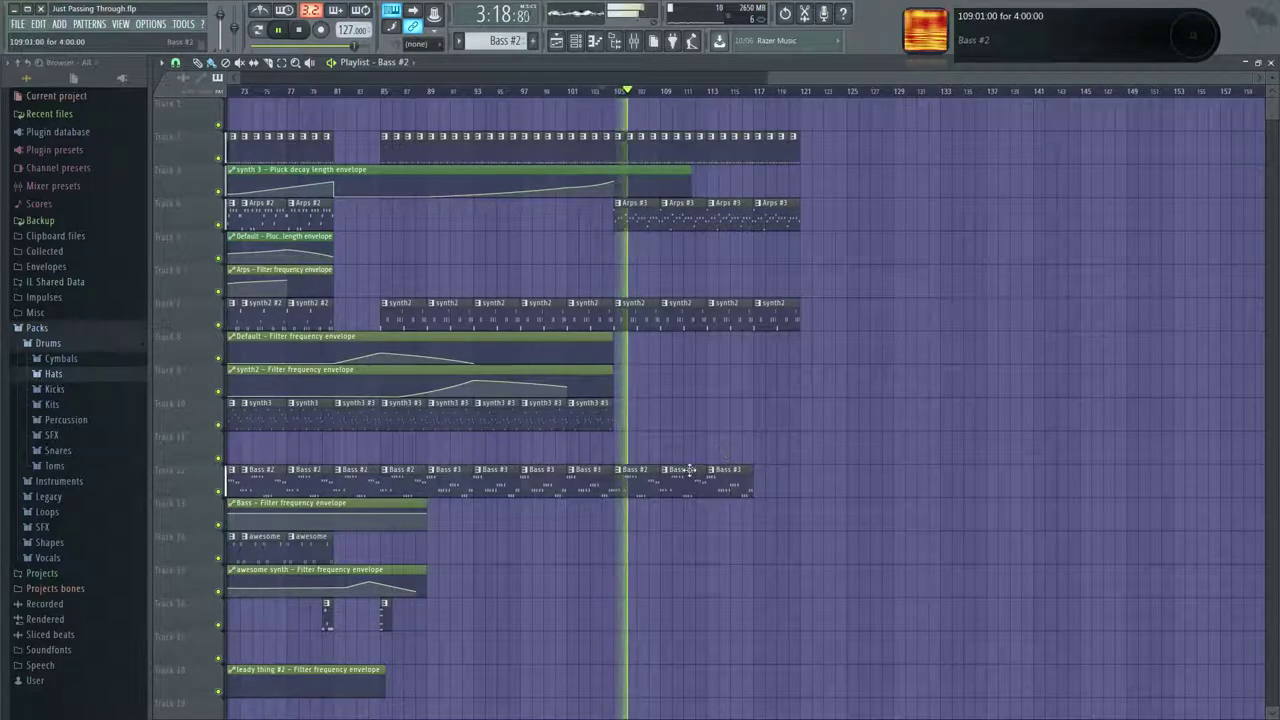
right_click(728, 480)
left_click(731, 482)
left_click(776, 480)
Extend the synth2 and Default filter frequency envelopes to bar 121 and select the synth3 #3 pattern.
left_click_drag(612, 369, 804, 368)
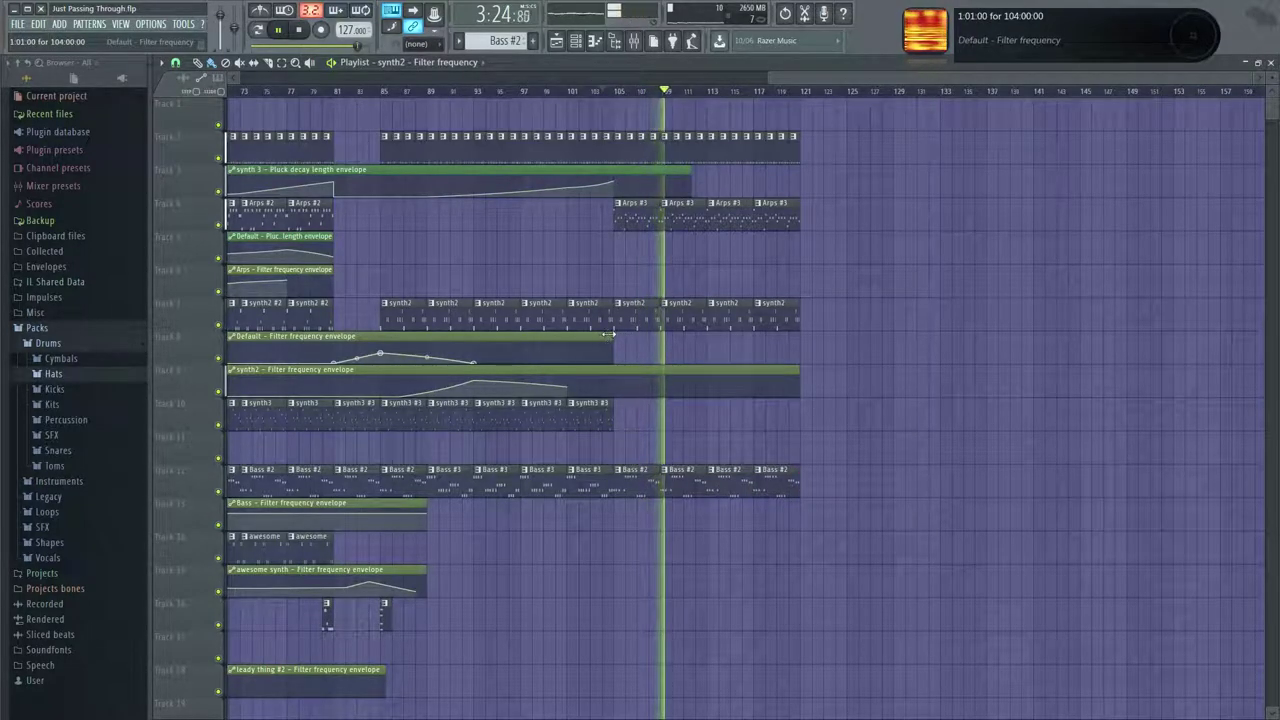
left_click_drag(610, 335, 800, 336)
left_click(538, 417)
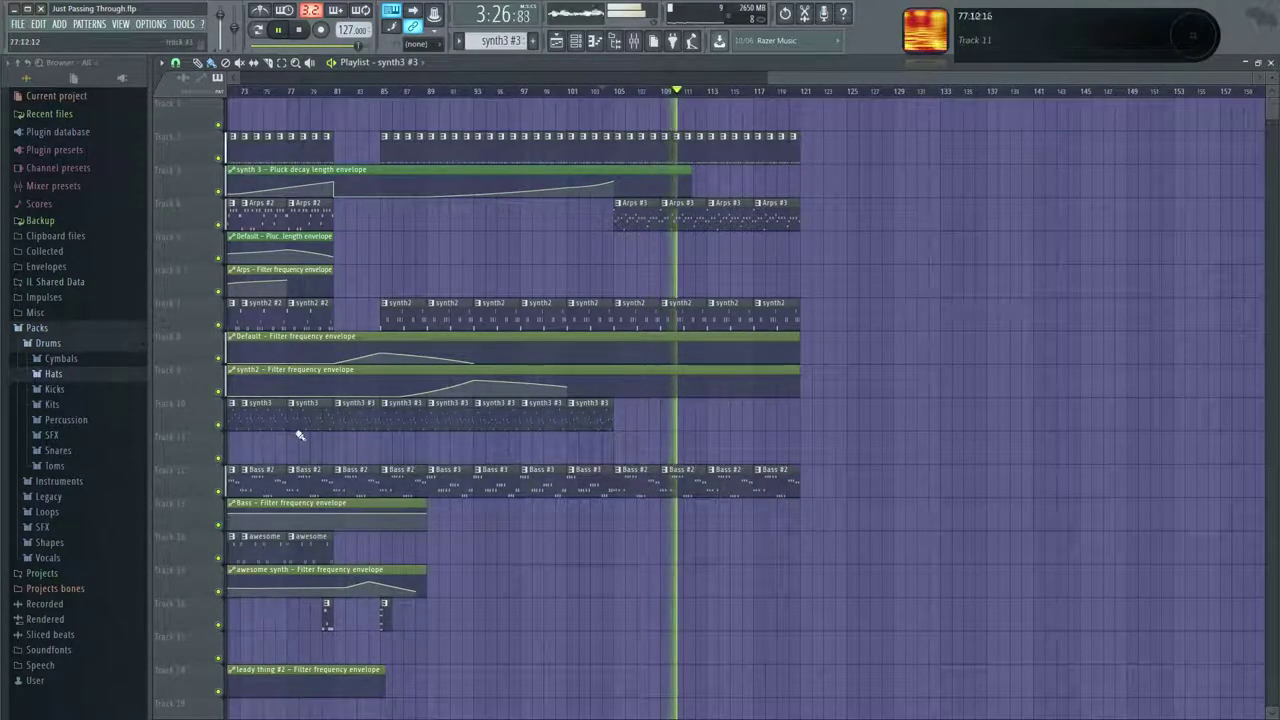
Place two synth3 clips at bars 113 and 117 on the existing synth3 track.
left_click_drag(331, 451, 549, 440)
left_click(450, 401)
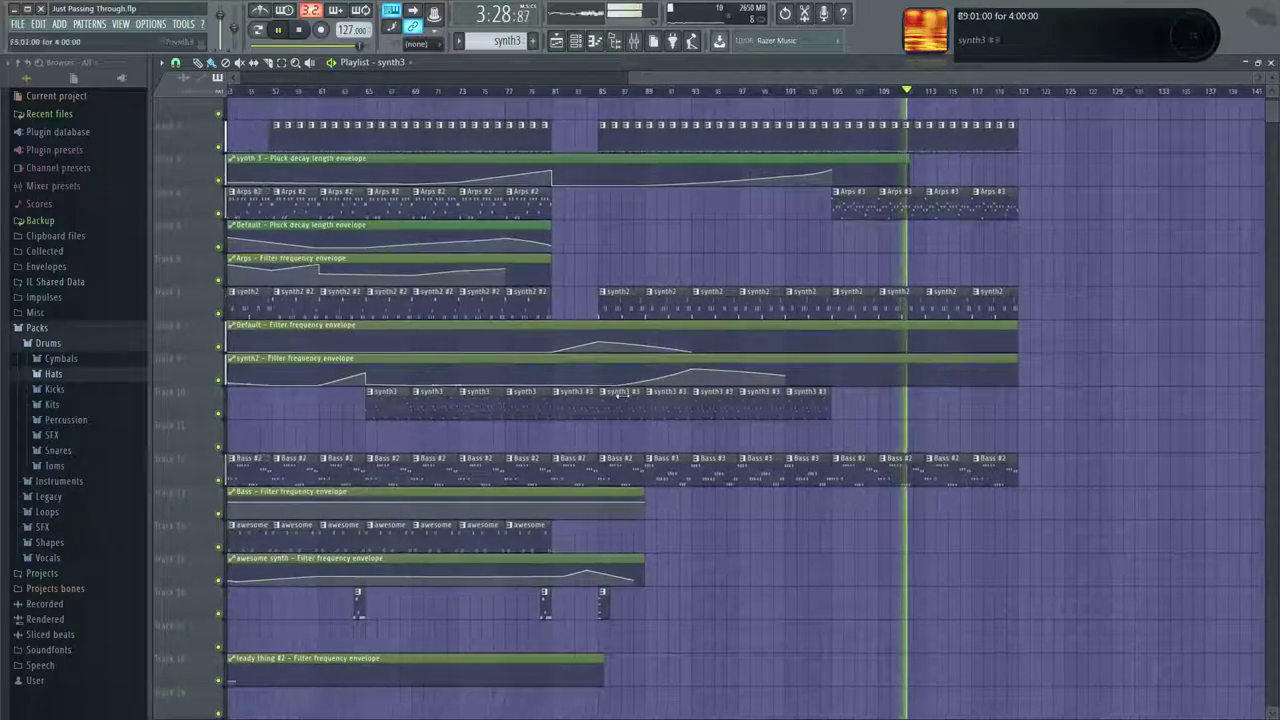
left_click(926, 401)
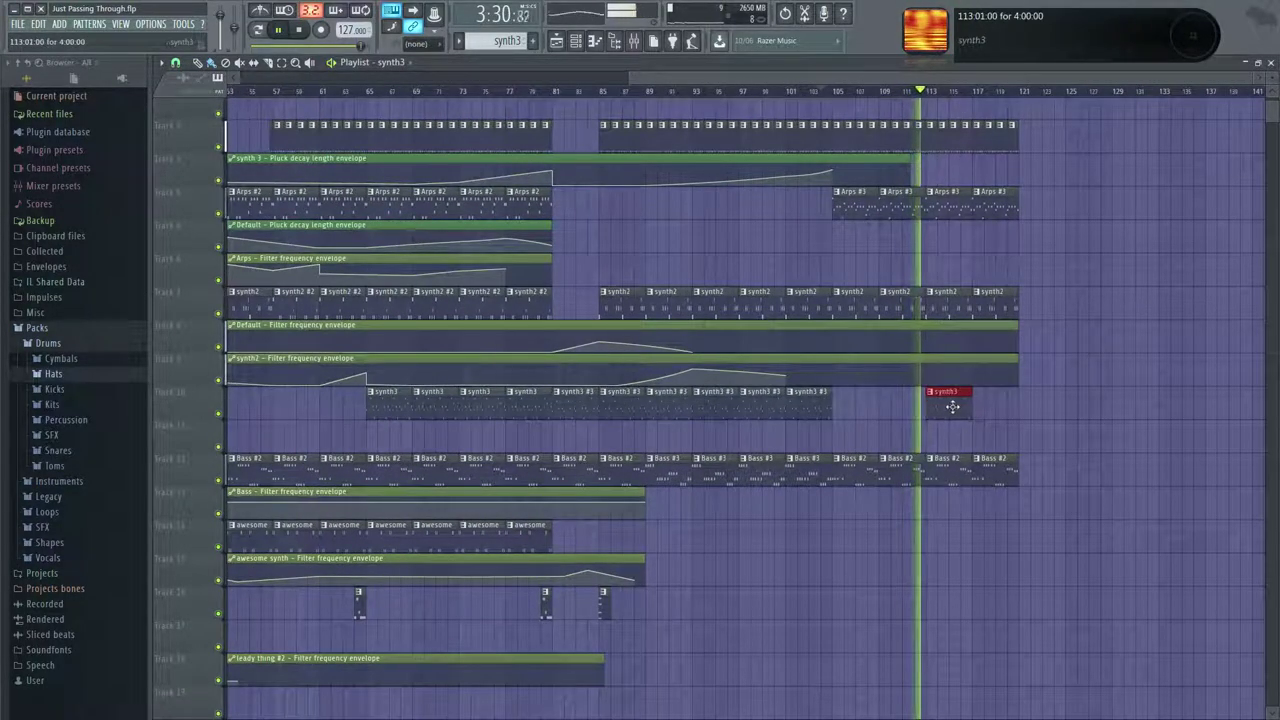
left_click(980, 405)
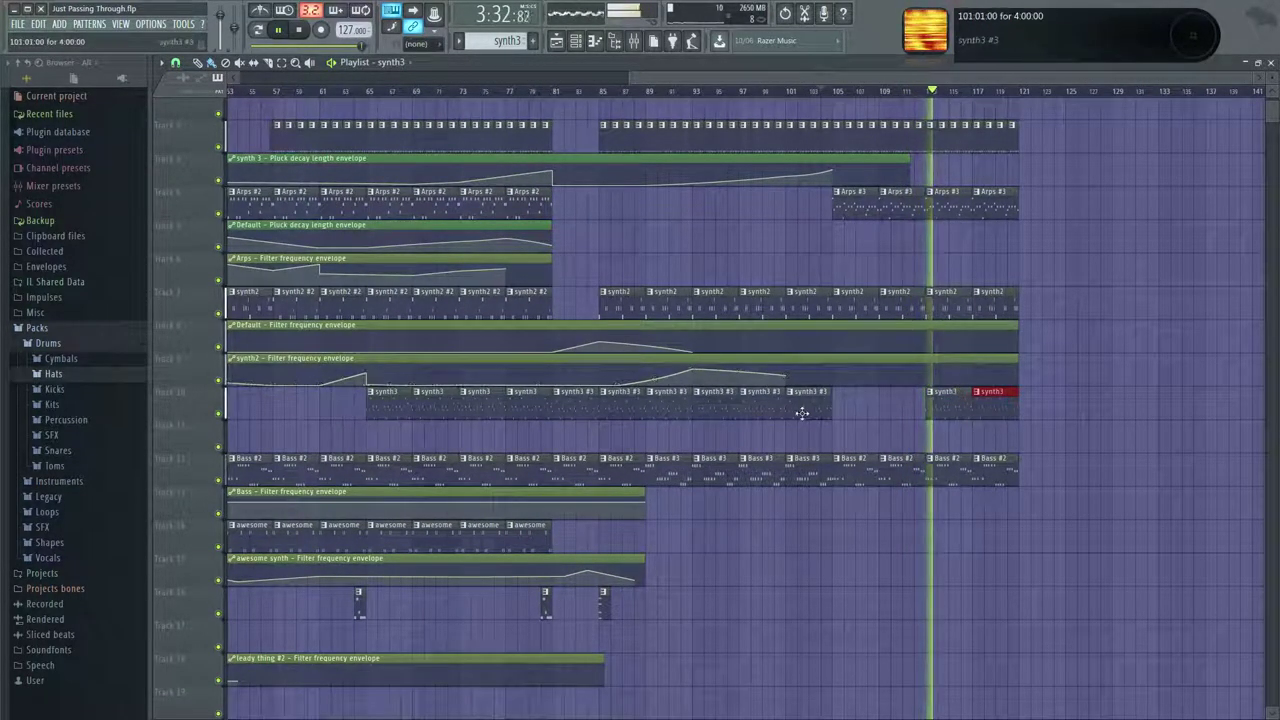
Taper the synth2 filter frequency envelope down to bar 113 and replay the song from about bar 82.
left_click_drag(822, 390, 926, 386)
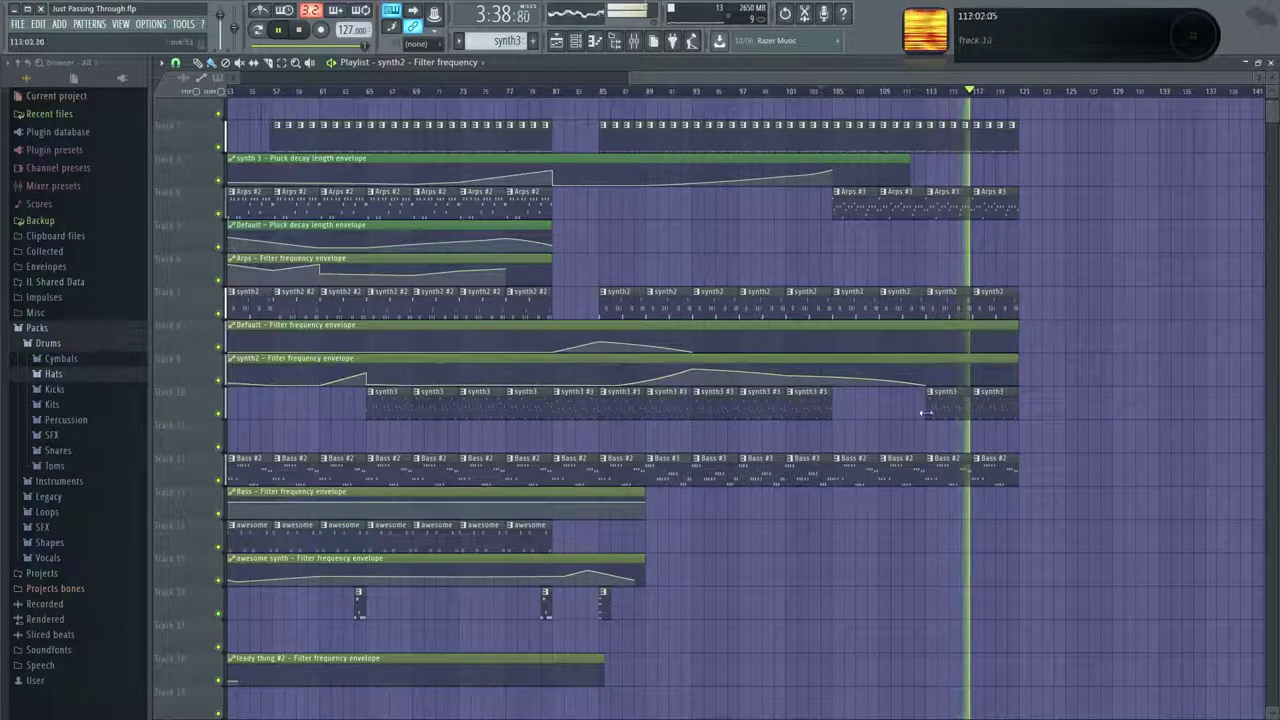
key("space")
left_click_drag(485, 444, 412, 423)
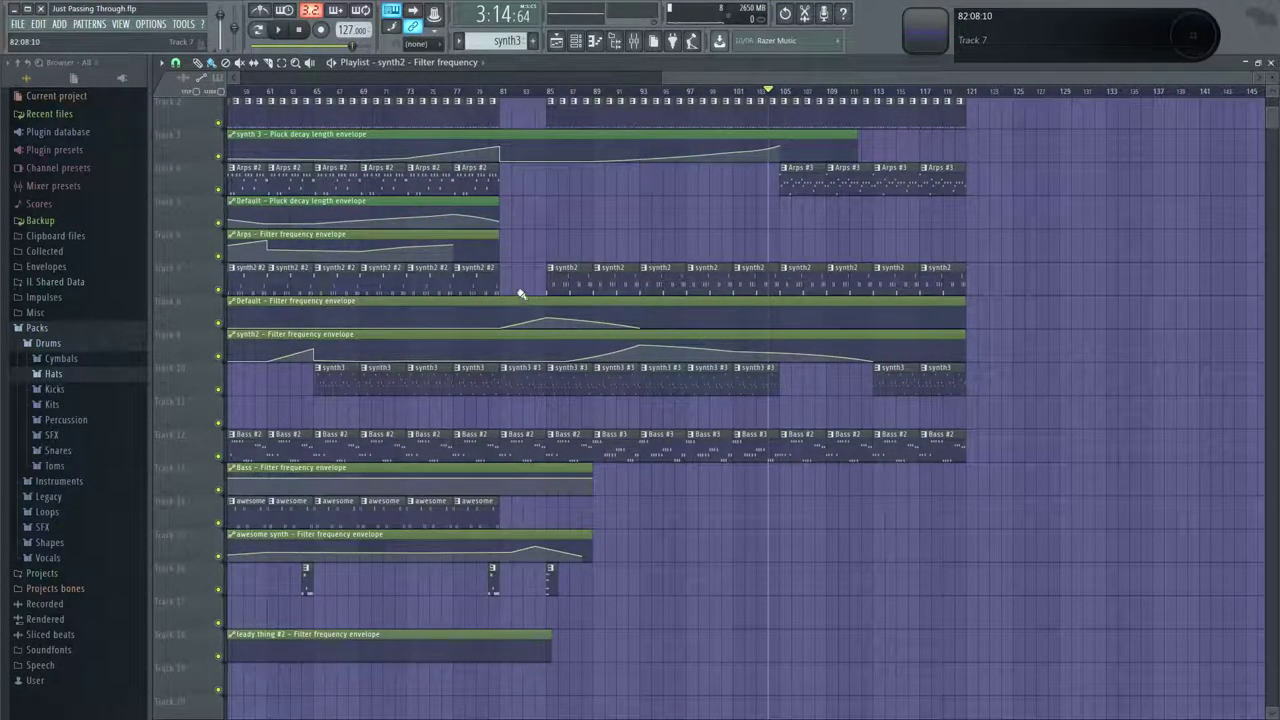
key("space")
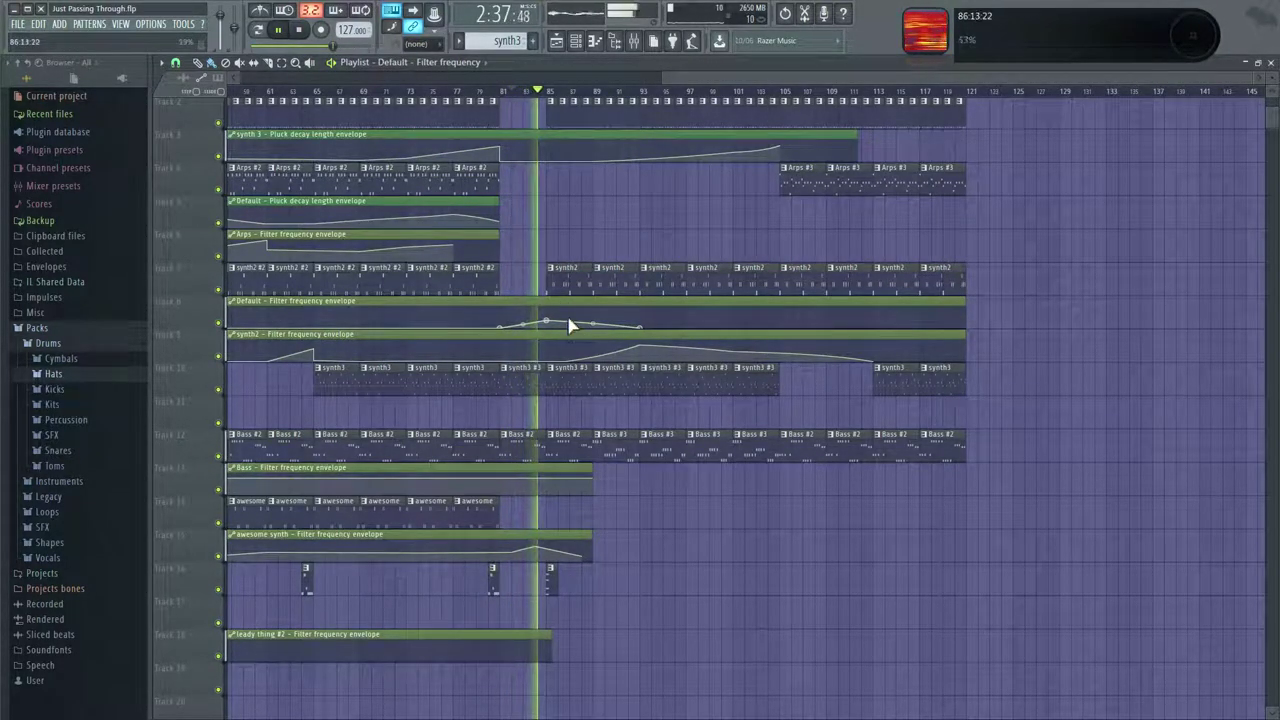
Stretch the Default filter frequency envelope's decline from bar 85 to 0% at bar 113, keeping the clip on track 8.
left_click_drag(572, 298, 576, 404)
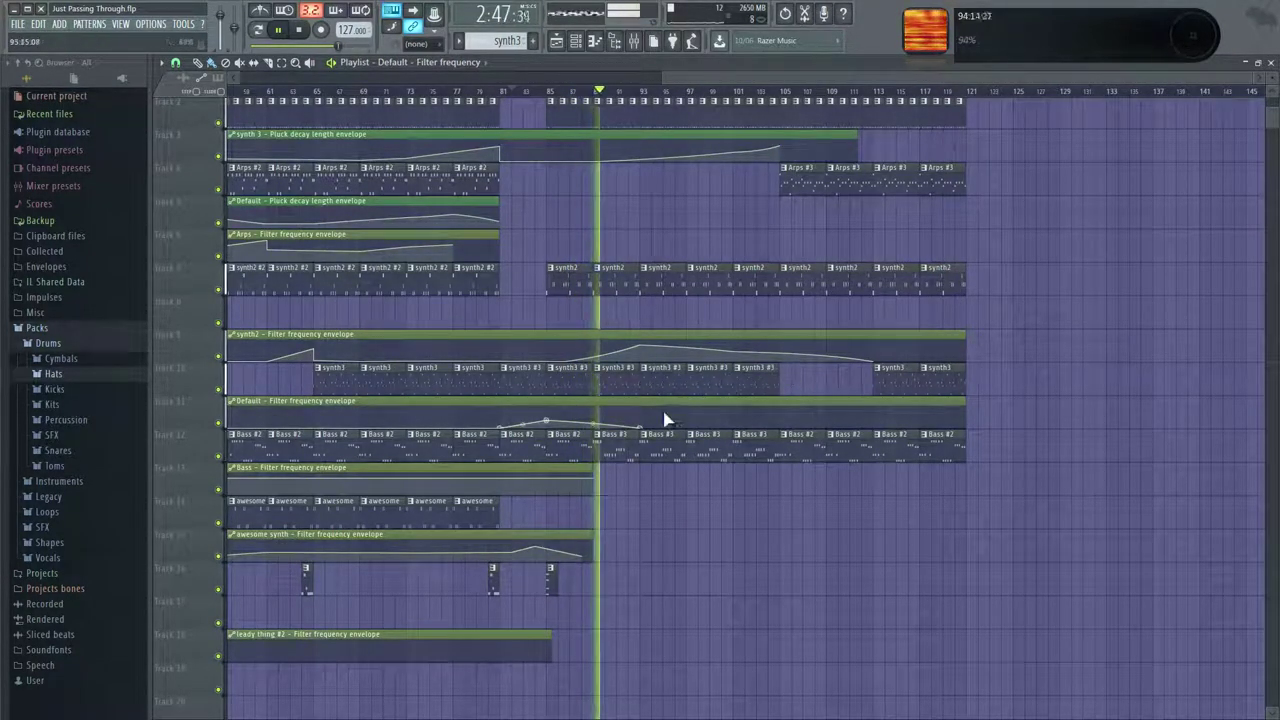
left_click_drag(640, 430, 877, 424)
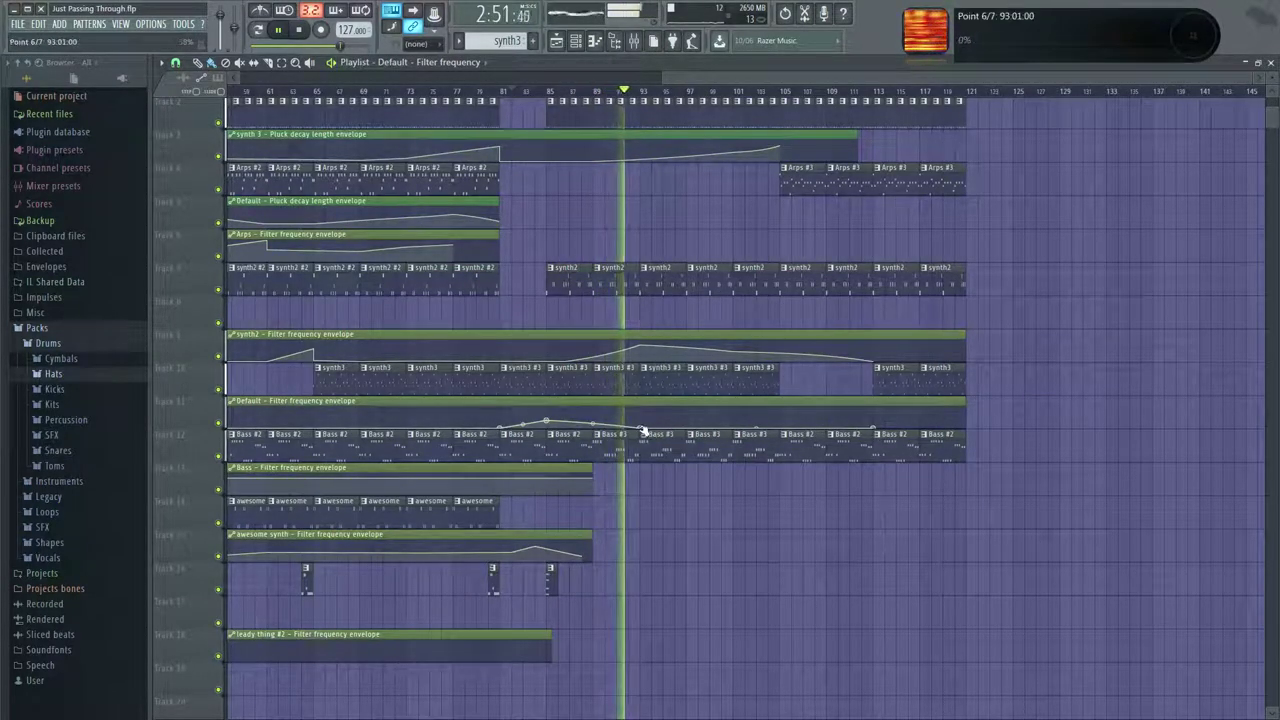
left_click_drag(641, 430, 642, 408)
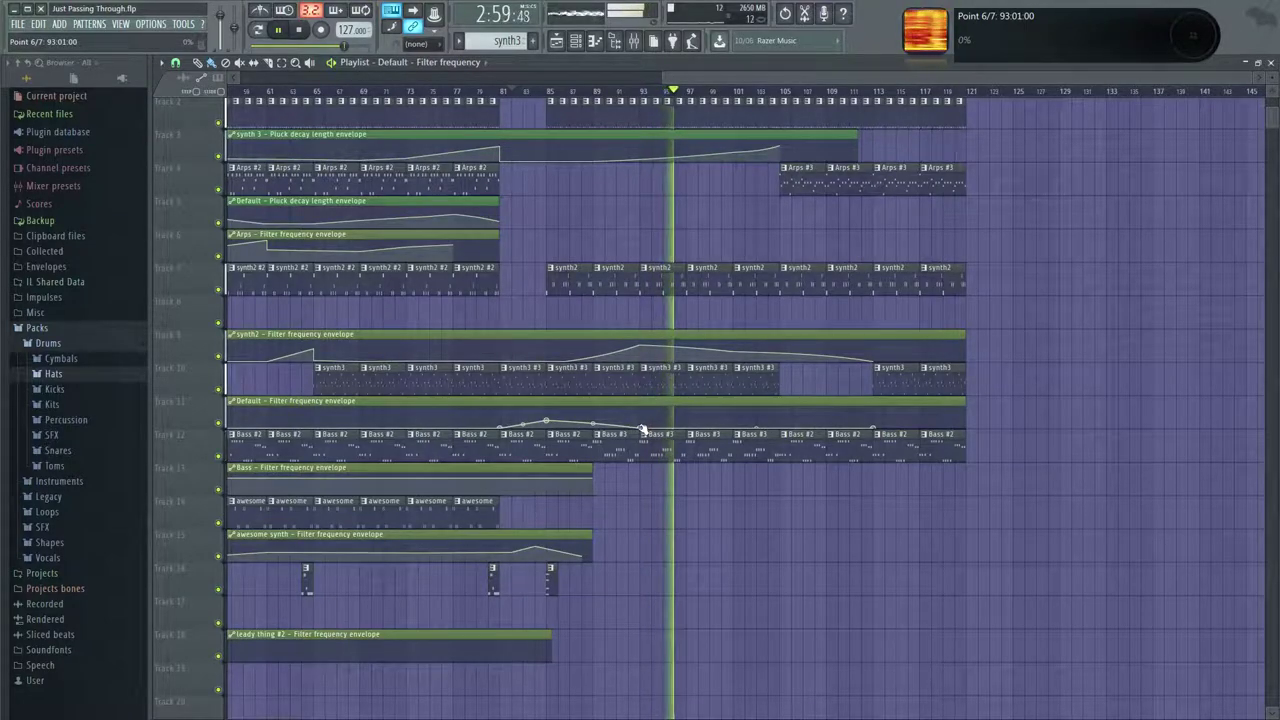
left_click_drag(640, 403, 638, 303)
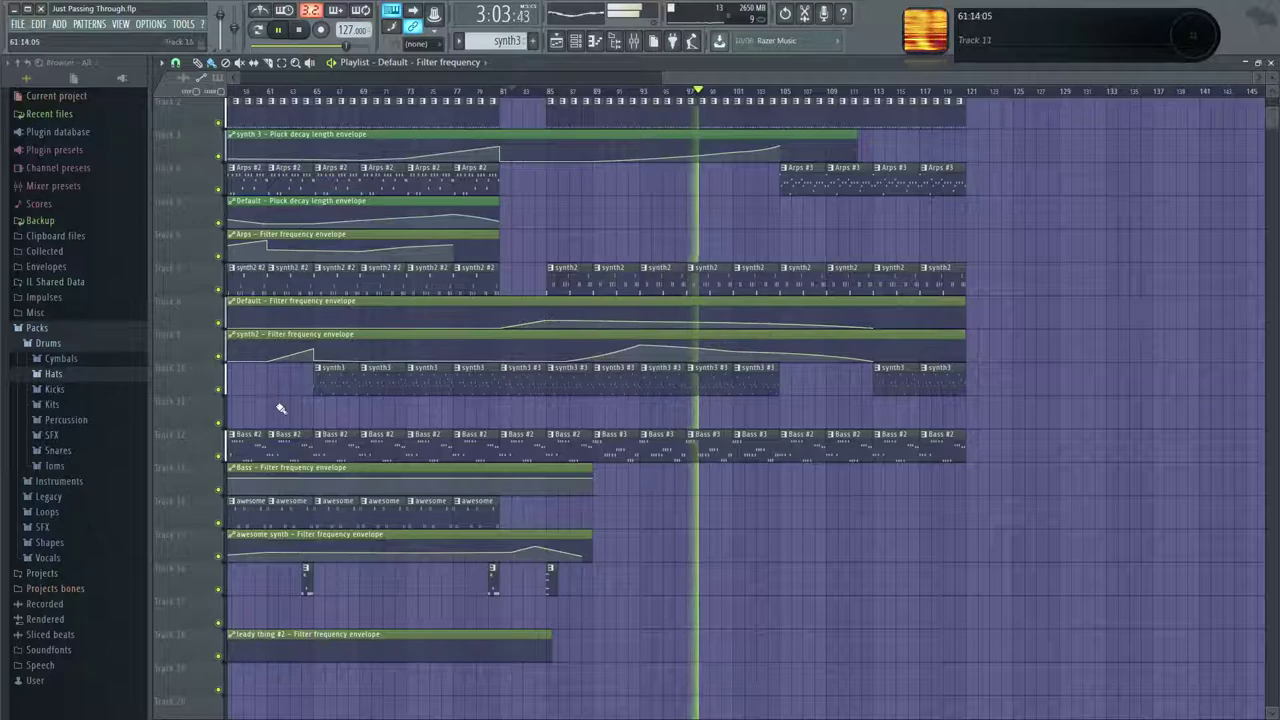
Move the synth 3 pluck decay length envelope to track 11, extend it past bar 121 and make it fall from bar 105 to 113.
scroll(608, 406, "up", 6)
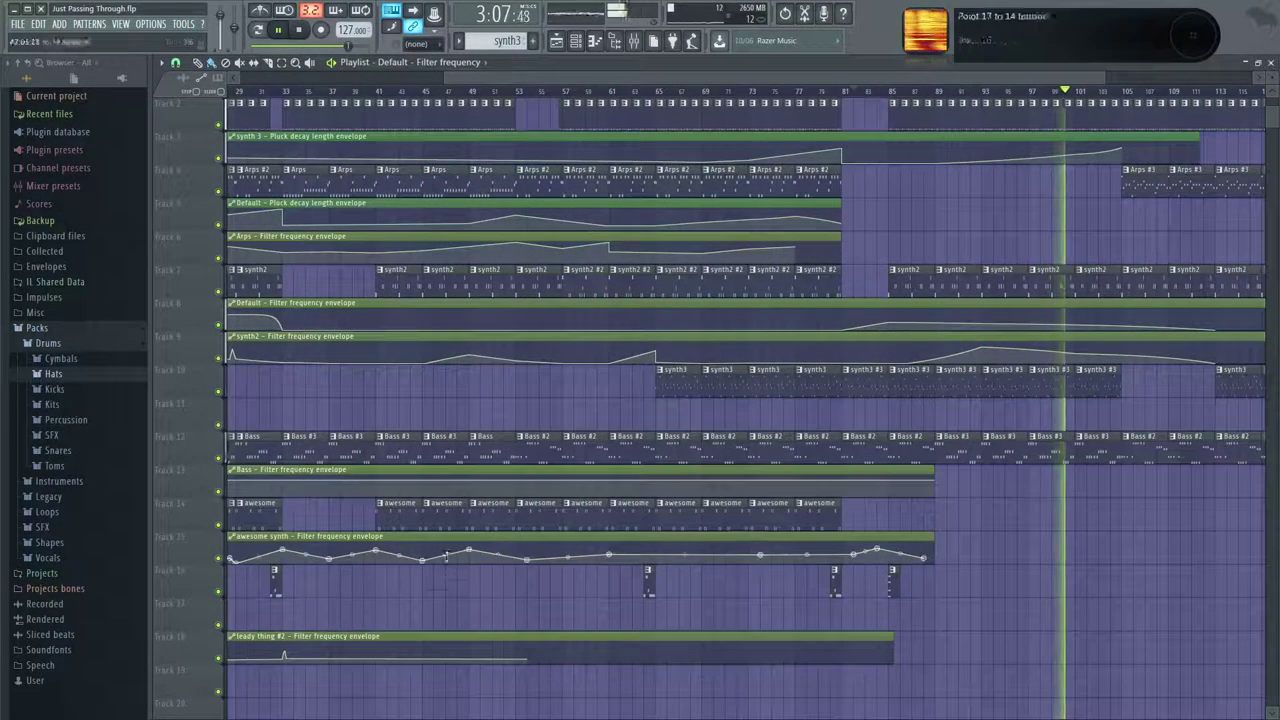
left_click_drag(419, 426, 320, 457)
left_click_drag(714, 449, 526, 463)
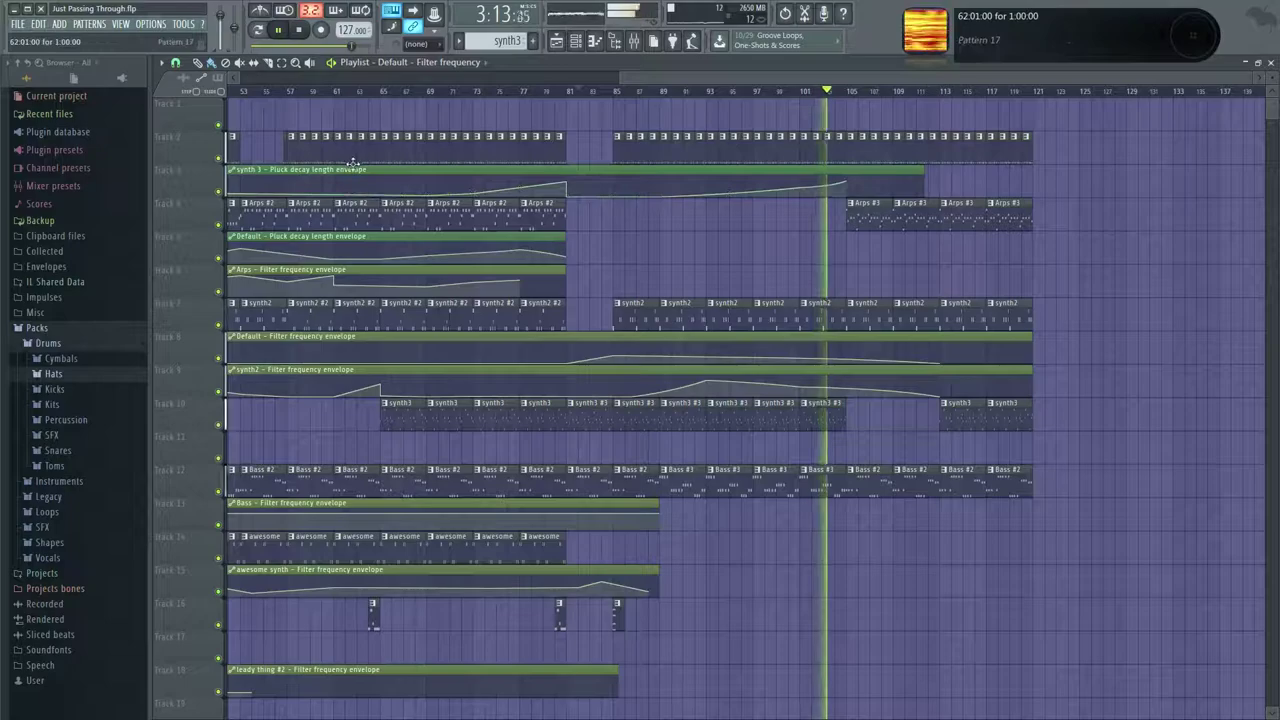
left_click_drag(353, 162, 688, 418)
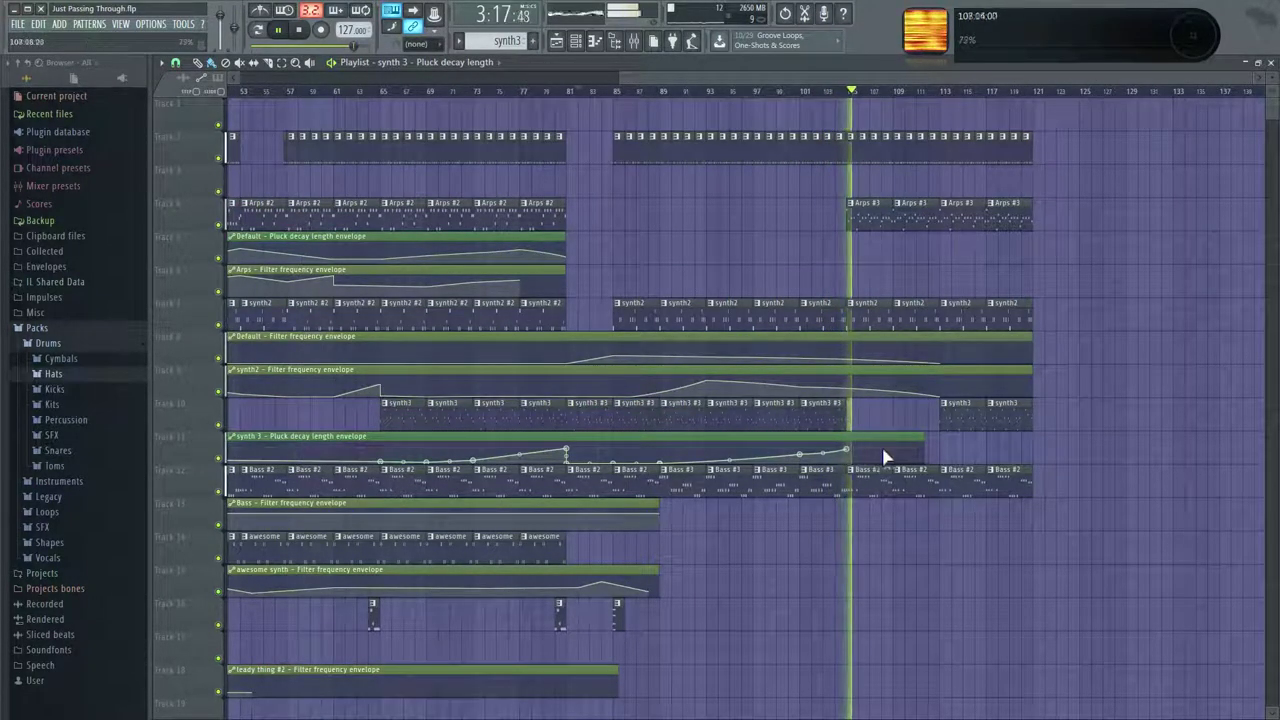
left_click_drag(920, 451, 957, 458)
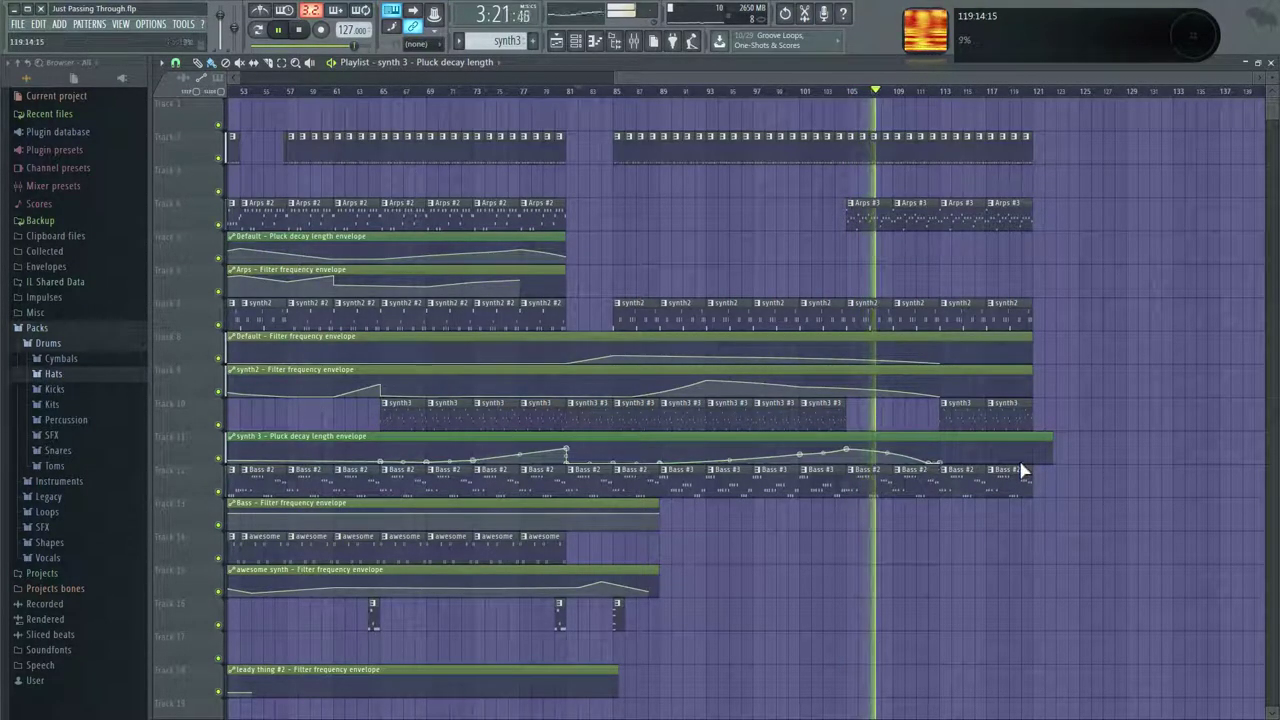
Add two more synth3 clips at bars 121 and 125.
scroll(986, 437, "right", 5)
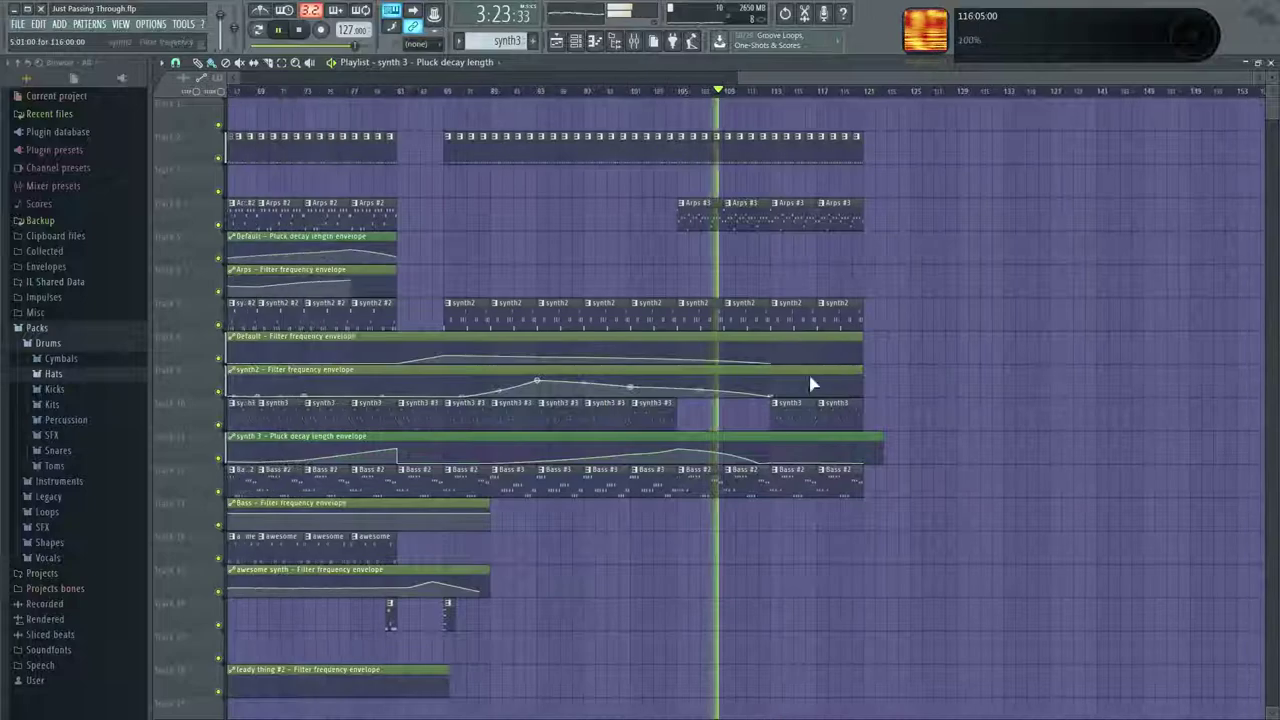
scroll(810, 383, "right", 1)
left_click(848, 418)
left_click_drag(905, 412, 903, 412)
Replace the Bass #2 clips at bars 113 and 117 with Bass #3 clips running up to bar 129.
left_click(767, 310)
left_click(793, 473)
right_click(763, 477)
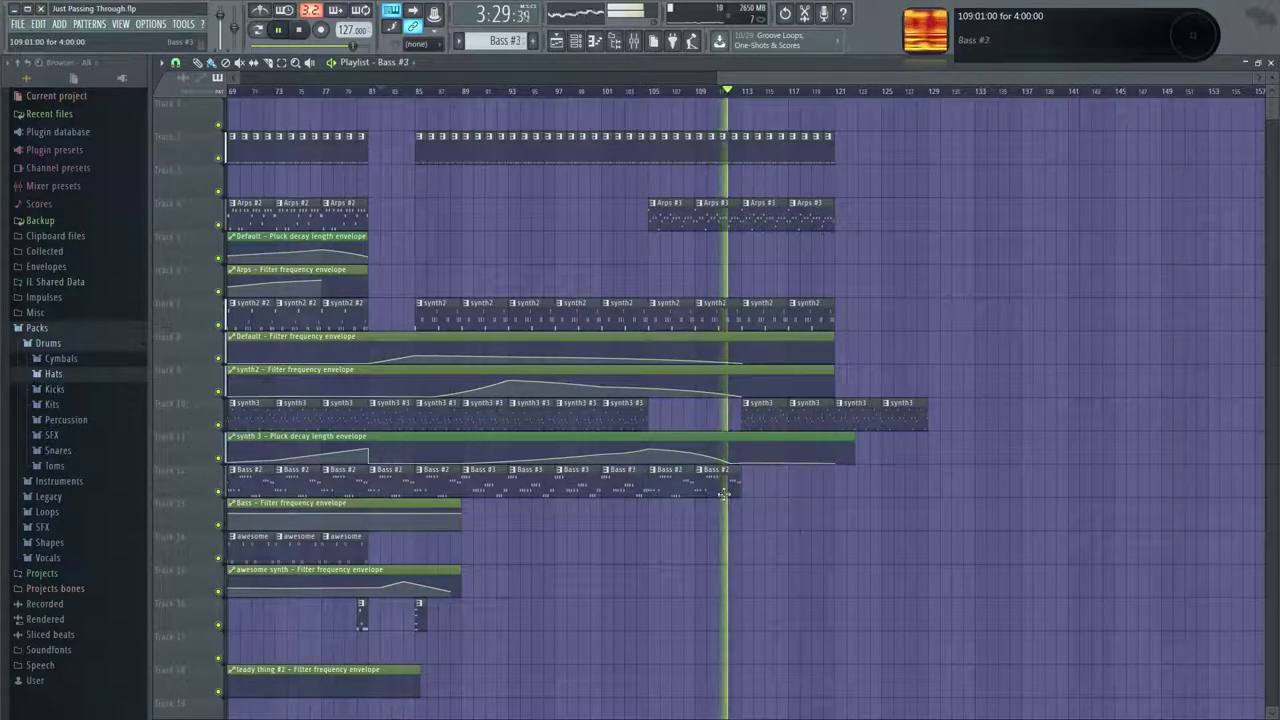
left_click_drag(750, 489, 910, 483)
left_click(894, 486)
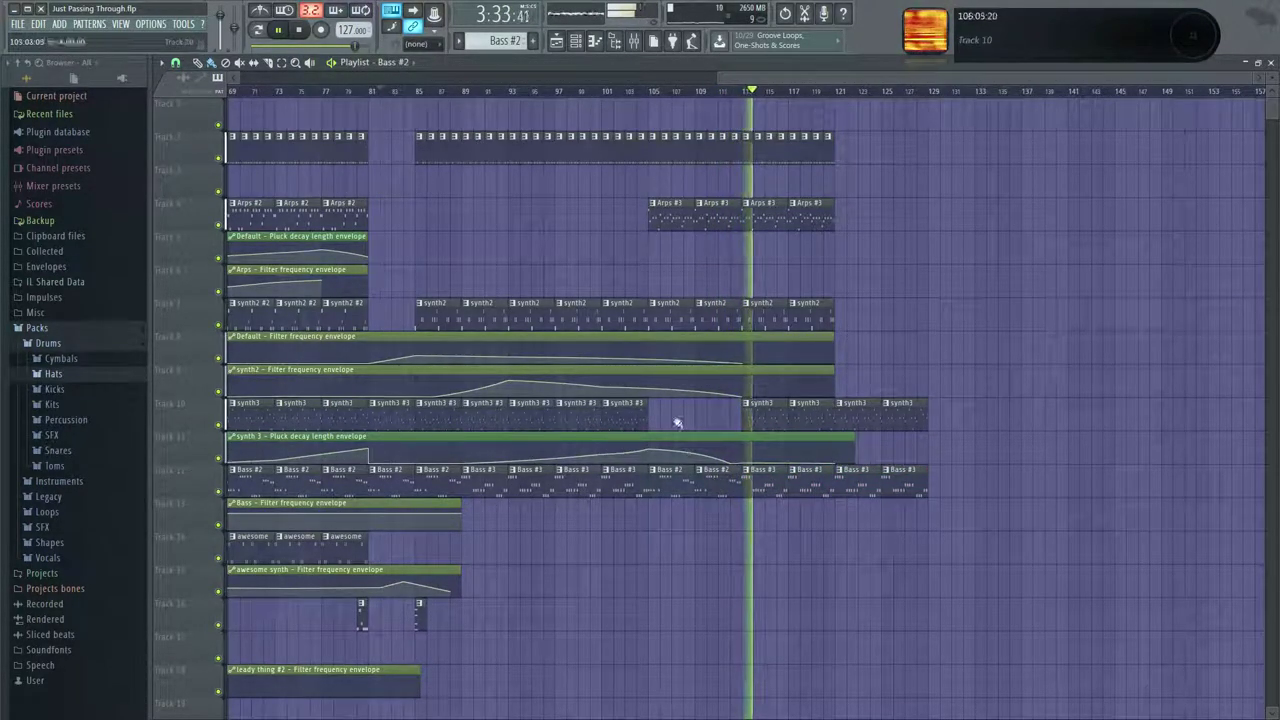
Extend the synth2, Arps #3 and drum clips from bar 121 to bar 129.
left_click(355, 543)
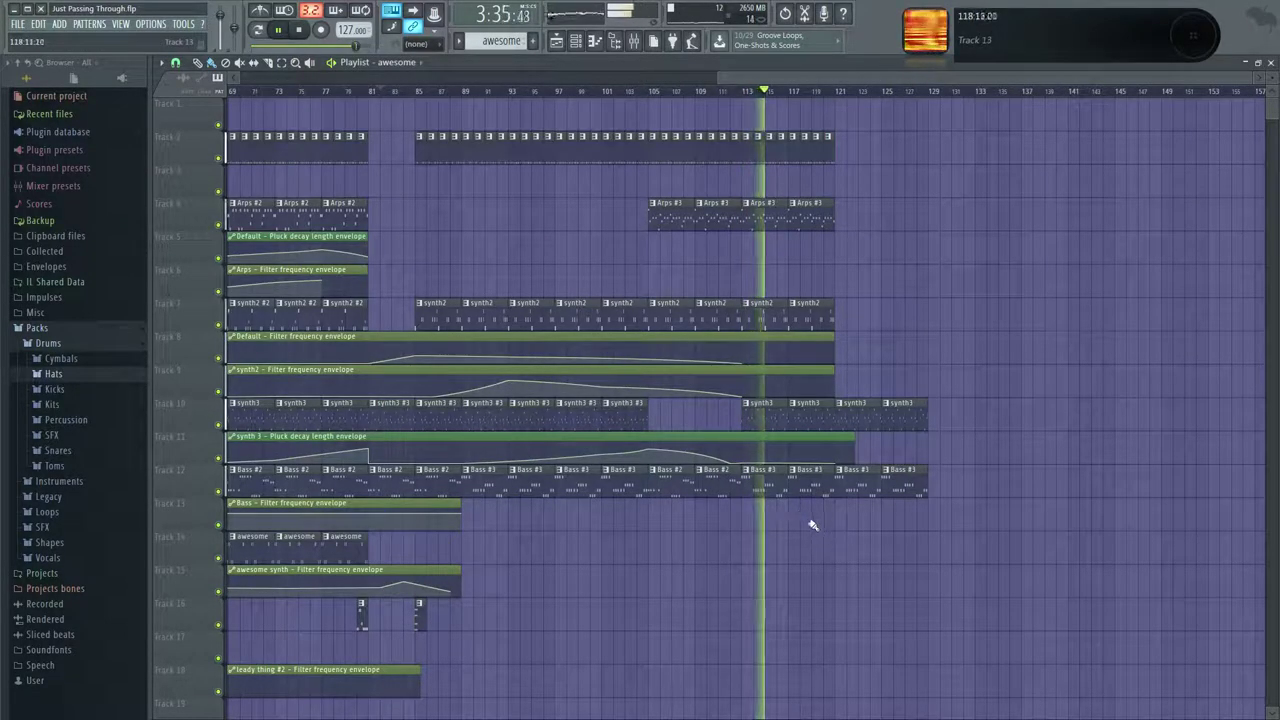
left_click_drag(931, 319, 918, 321)
left_click_drag(842, 219, 890, 218)
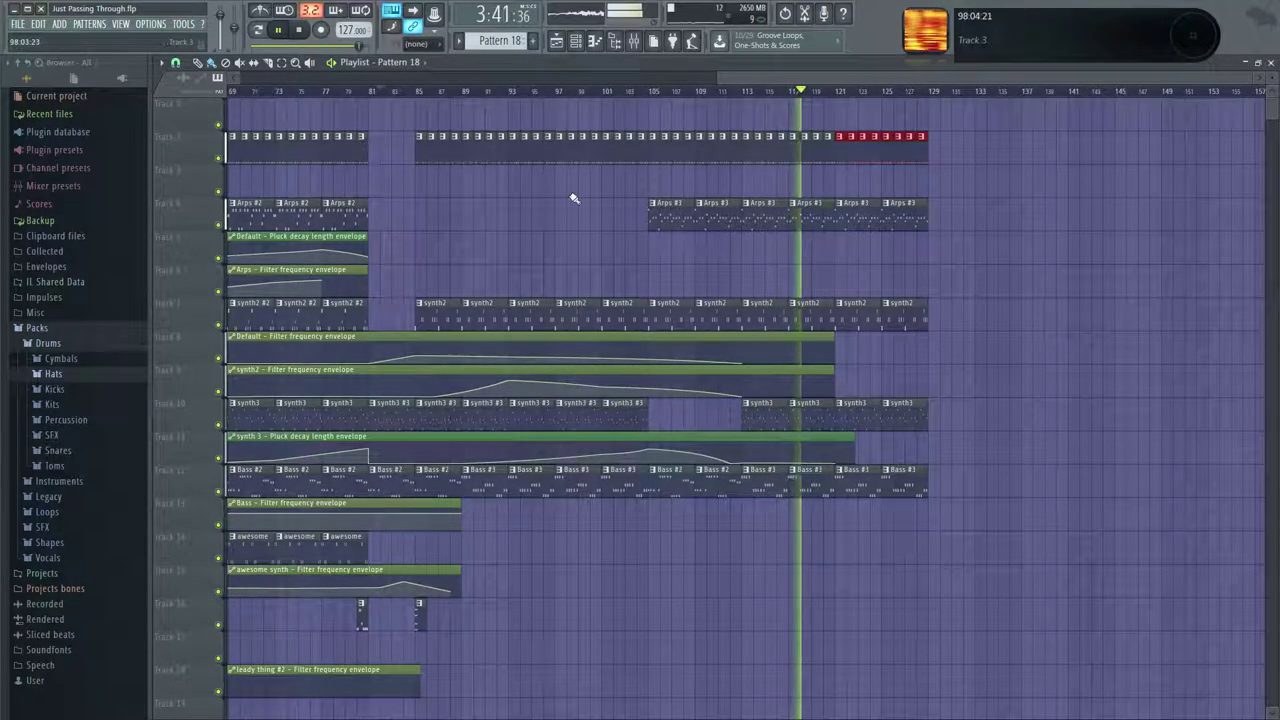
Extend the Default pluck decay length envelope to bar 129 with a gradual rise towards bar 121.
scroll(573, 198, "right", 2)
left_click_drag(271, 248, 851, 259)
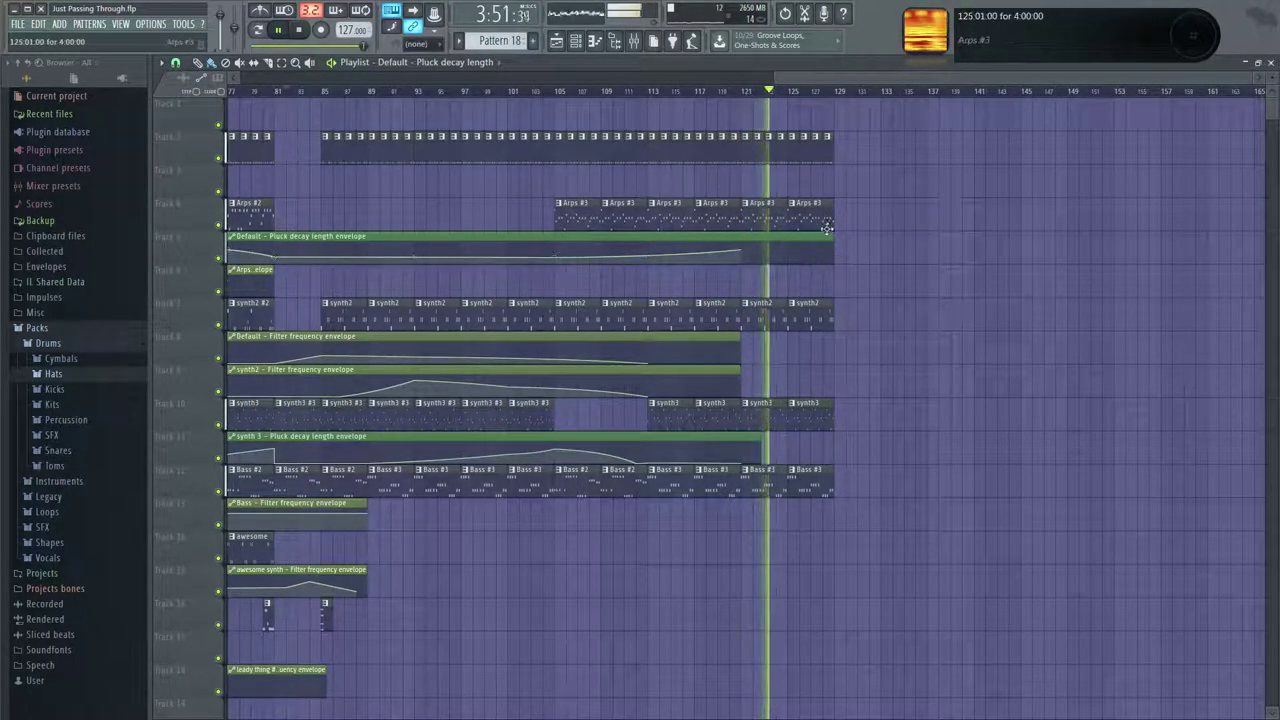
scroll(749, 297, "right", 4)
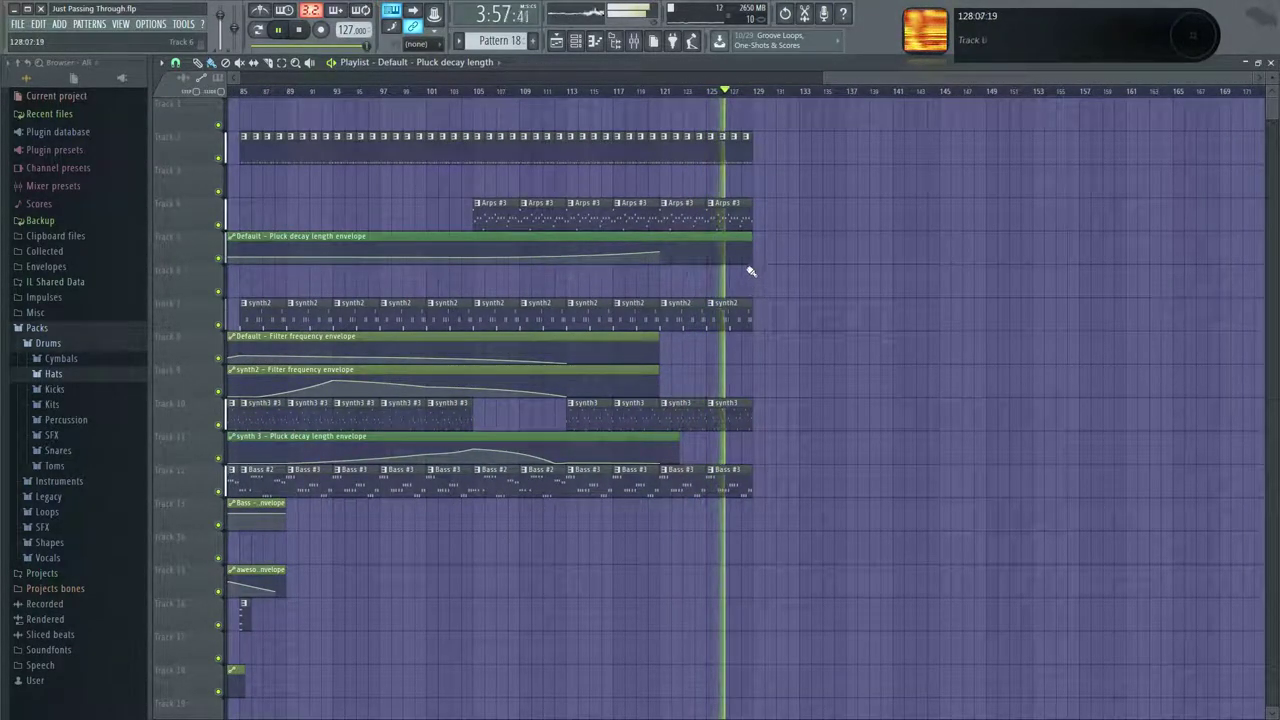
Check the mixer levels, play the arrangement from about bar 69 through the new section and stop playback.
left_click(647, 48)
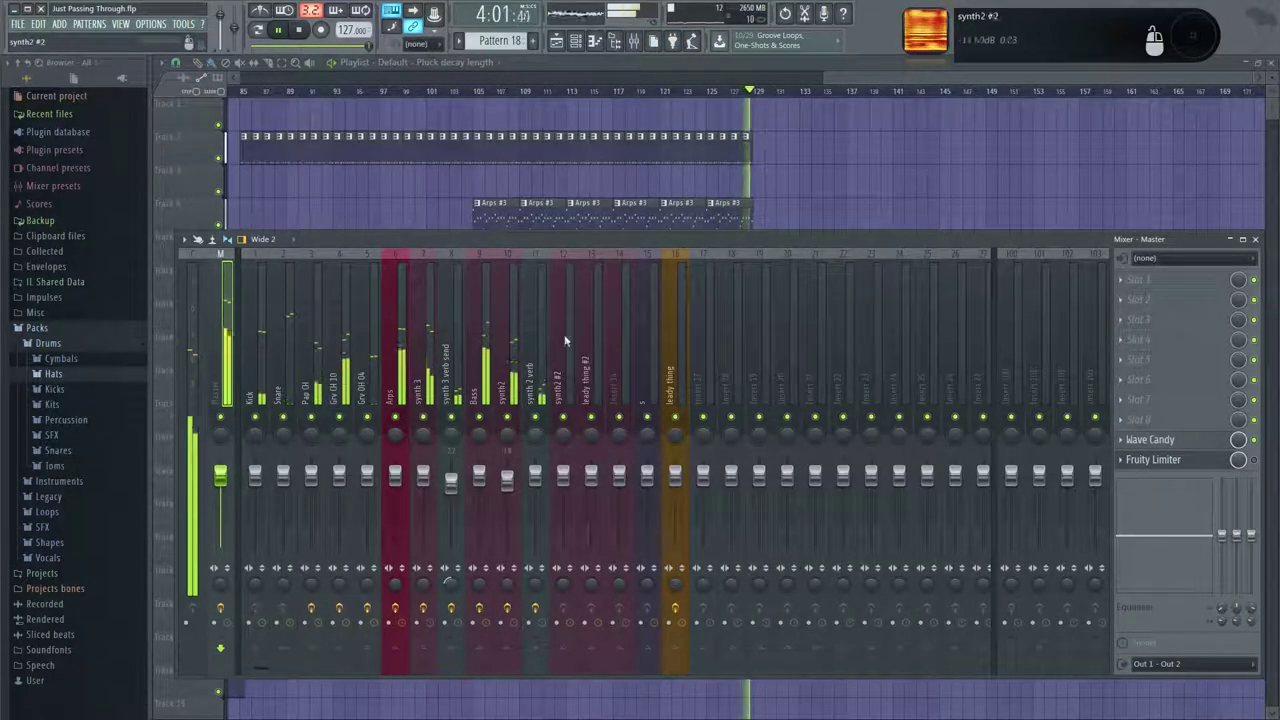
left_click_drag(856, 78, 570, 111)
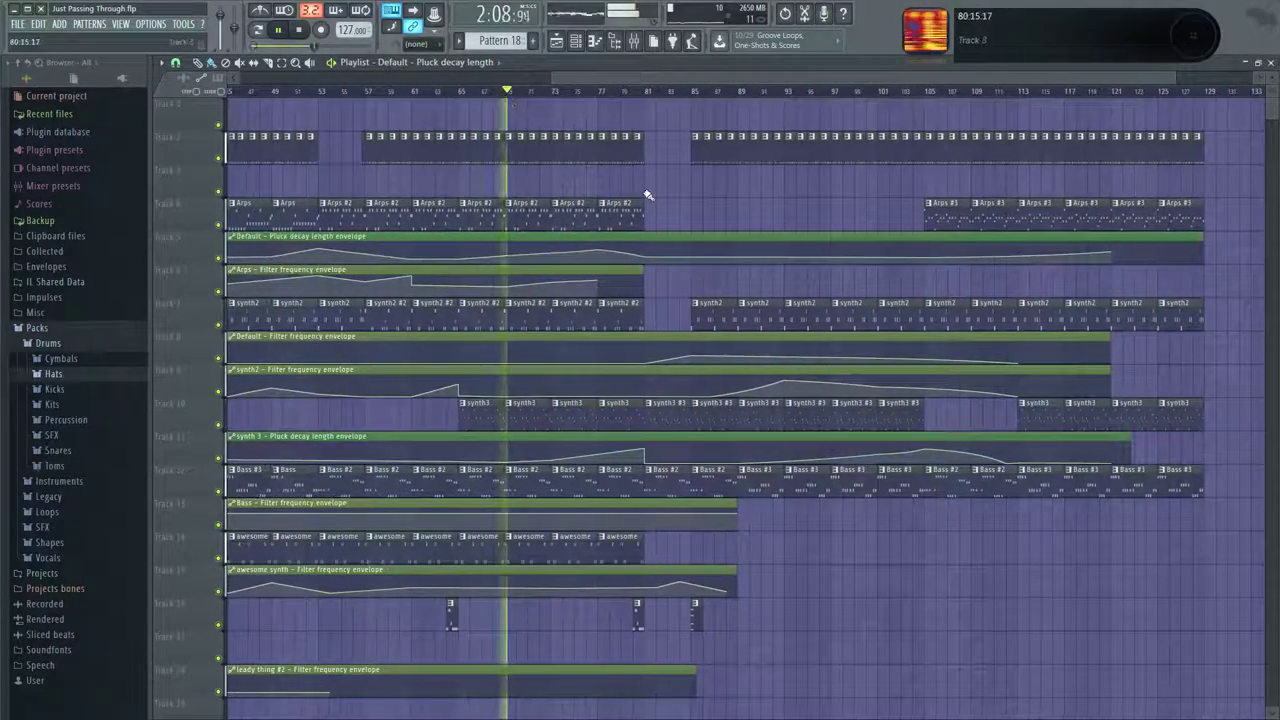
scroll(651, 237, "down", 2)
scroll(665, 288, "up", 2)
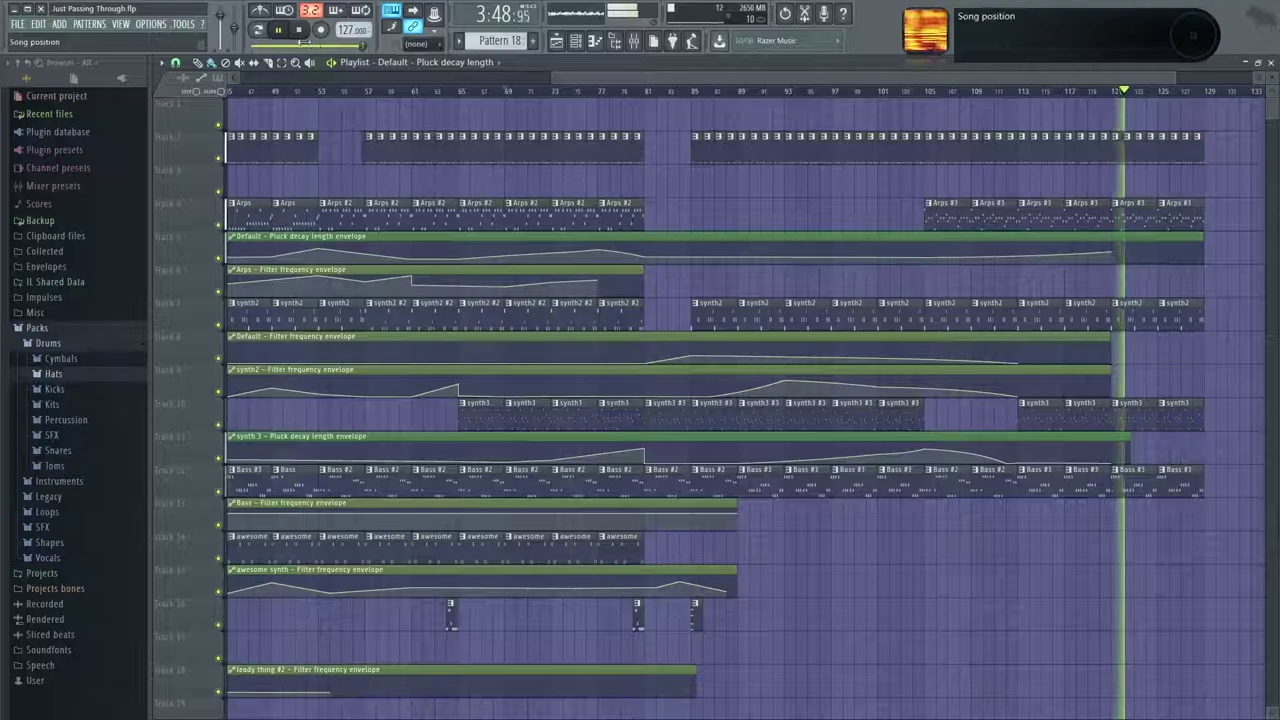
left_click(300, 36)
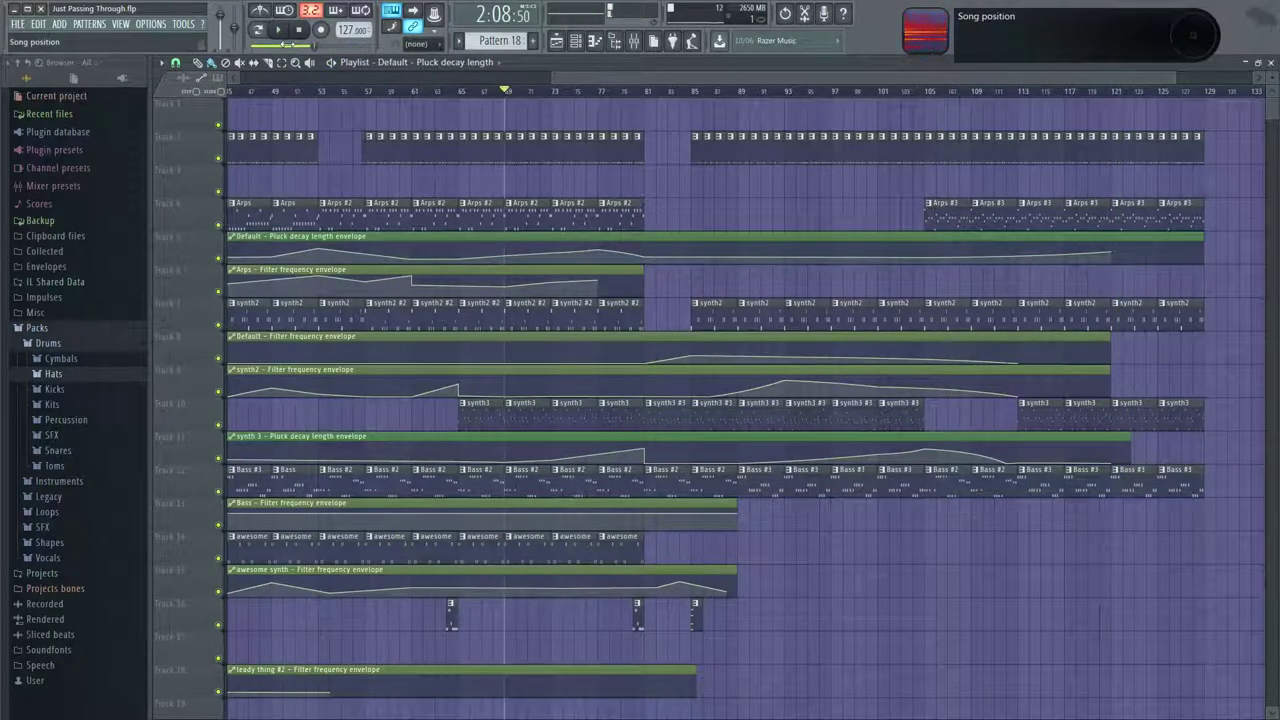